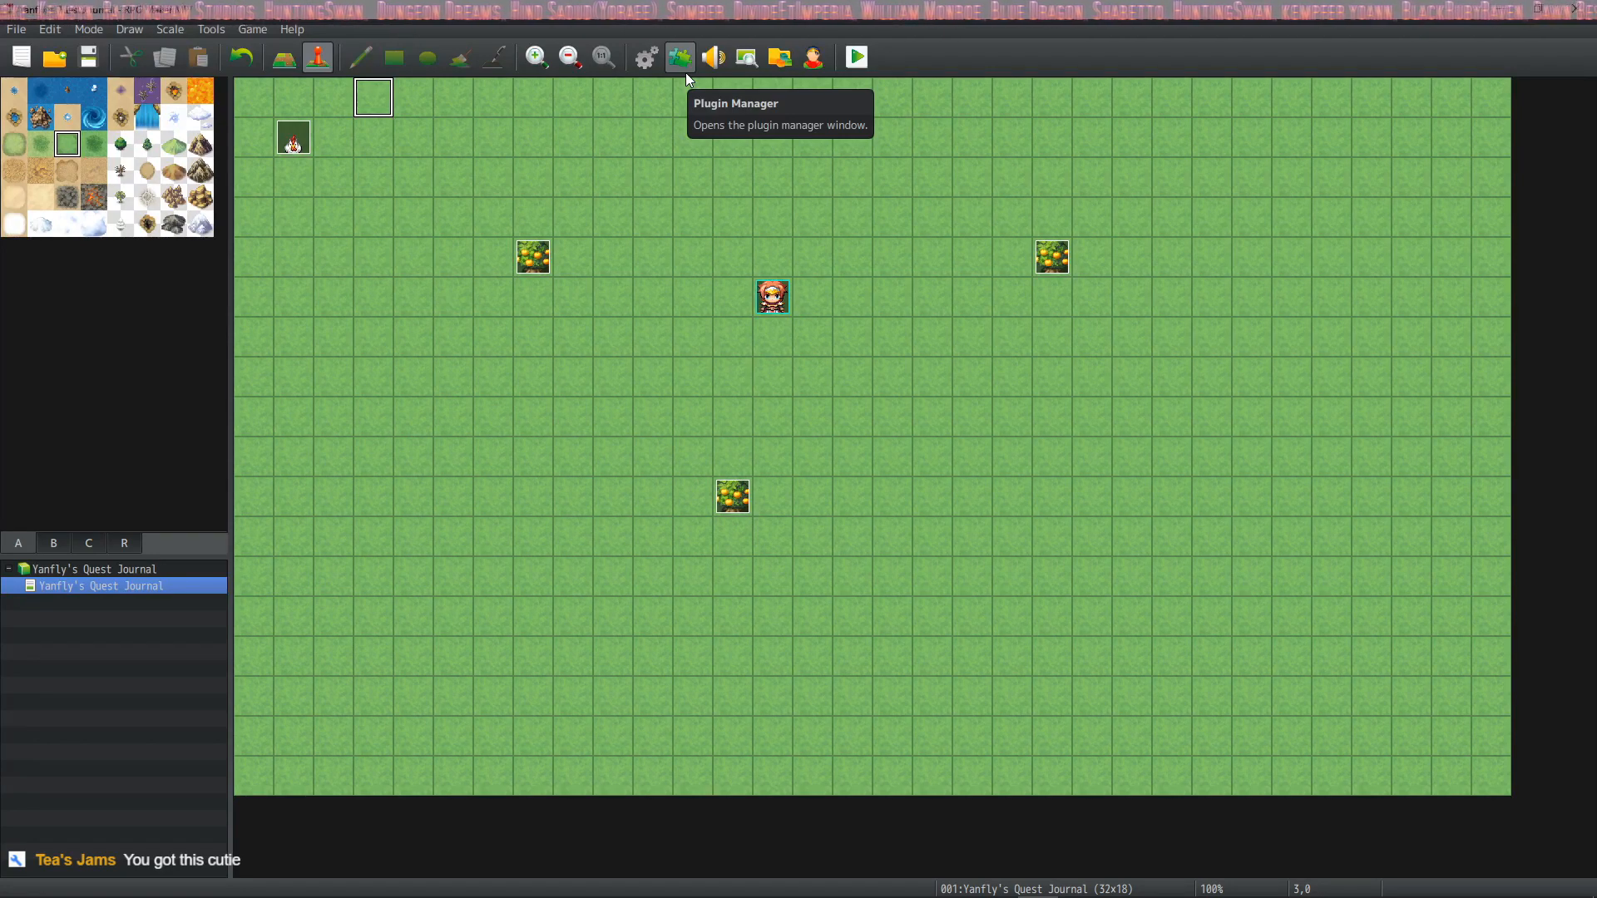
Step: Open the Plugin Manager and review the installed YEP_CoreEngine, YEP_MessageCore and YEP_QuestJournal plugins
click(679, 58)
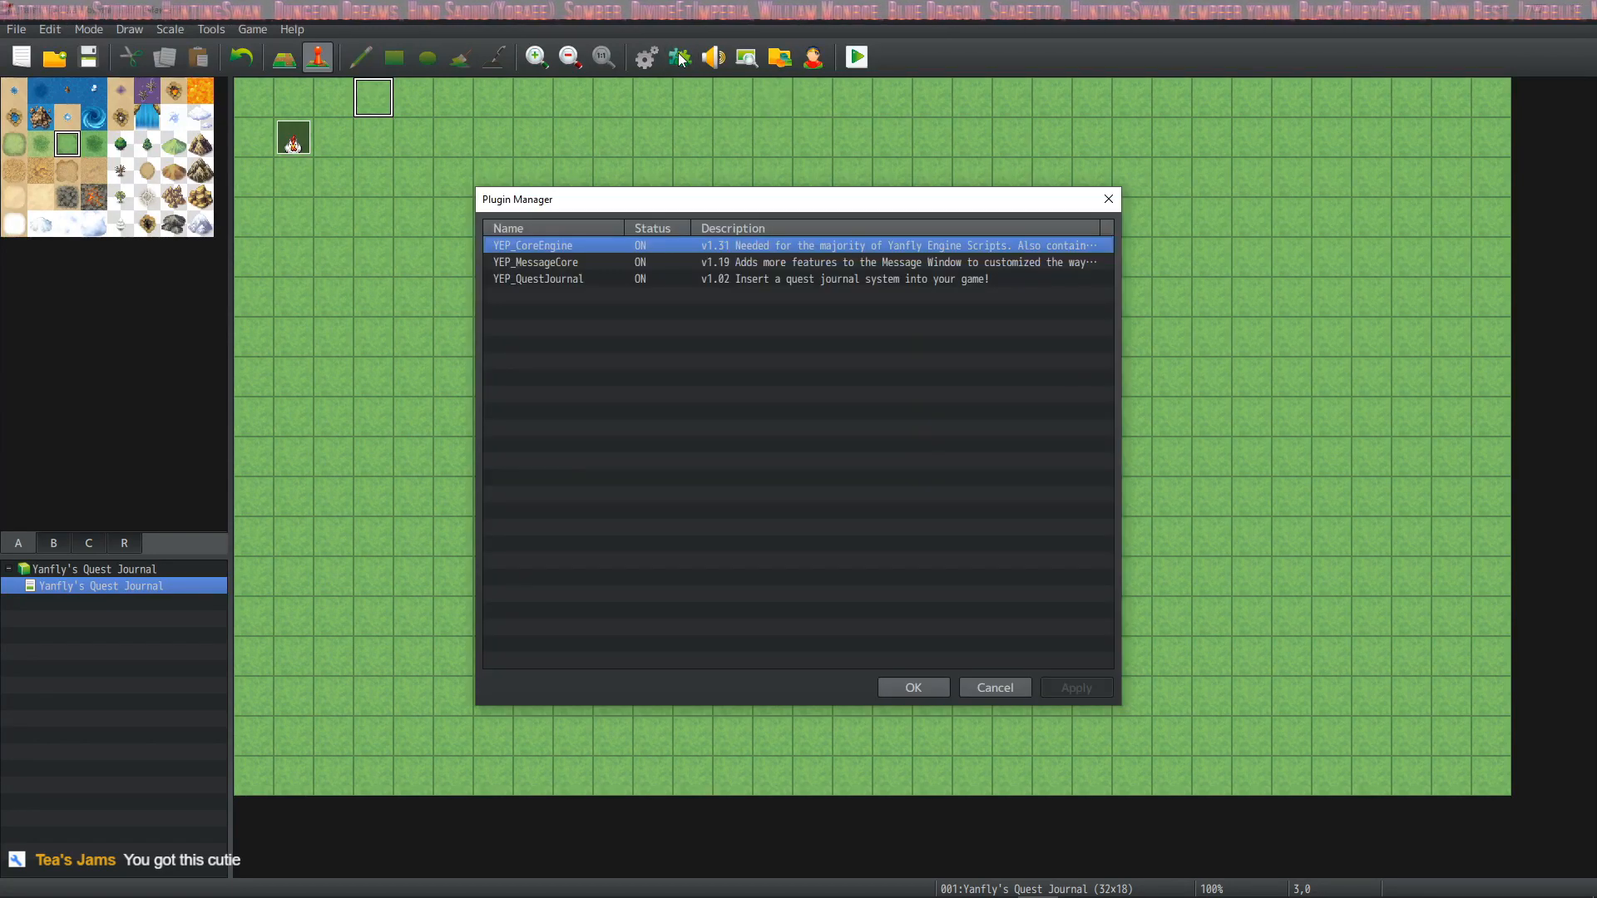
click(608, 264)
click(566, 281)
click(572, 245)
click(574, 263)
click(570, 280)
click(572, 263)
click(573, 247)
click(583, 280)
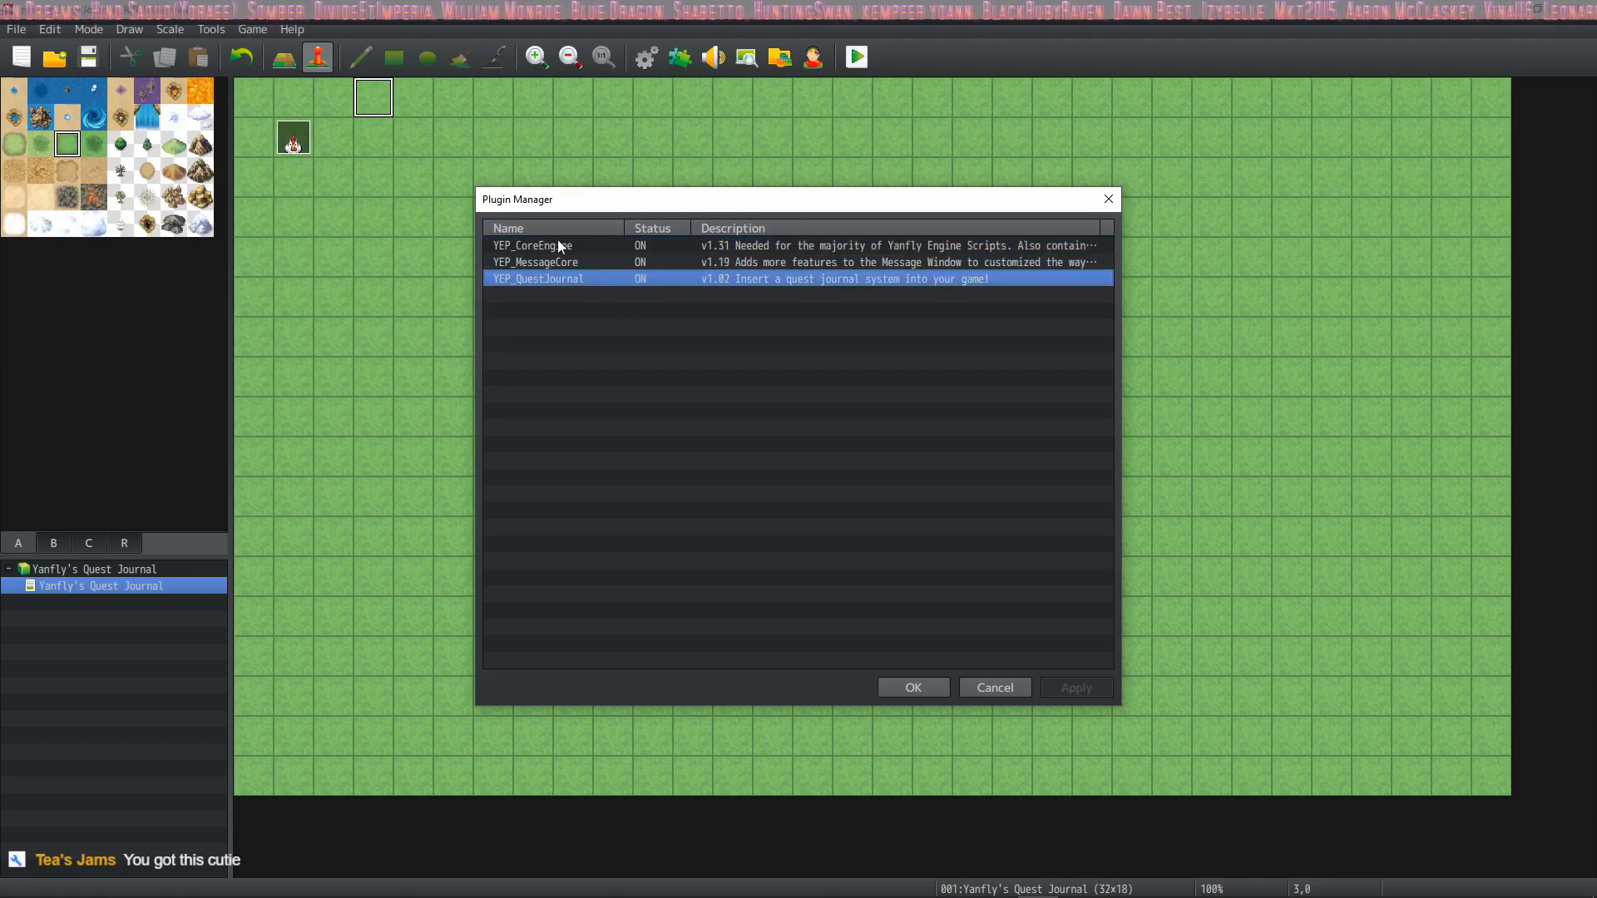
click(582, 246)
click(584, 263)
click(584, 279)
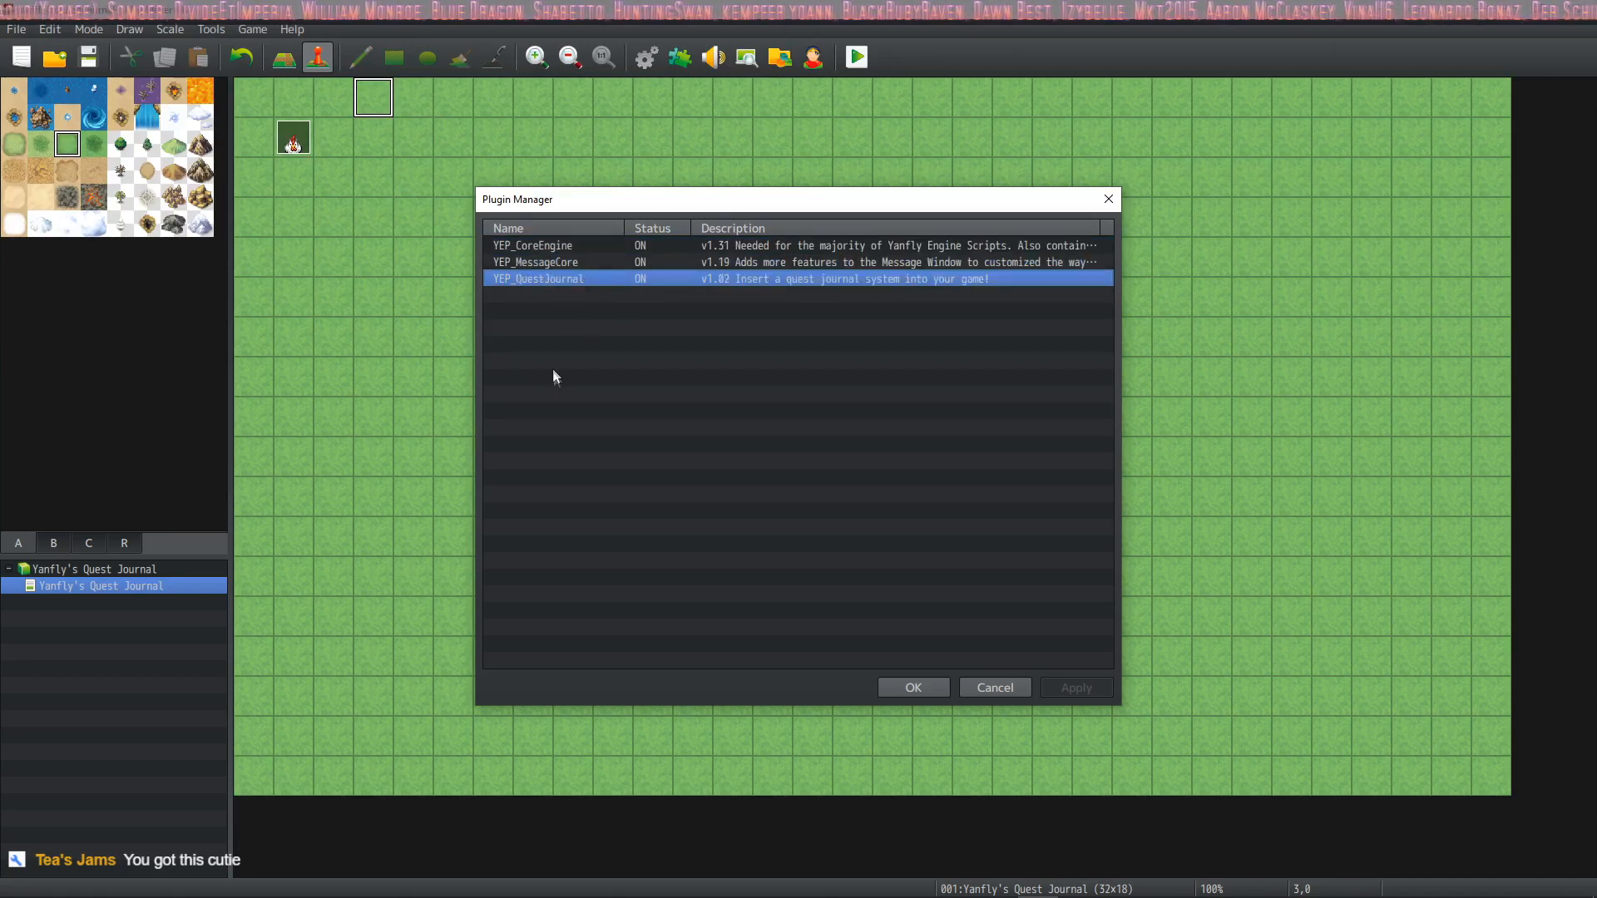
click(783, 244)
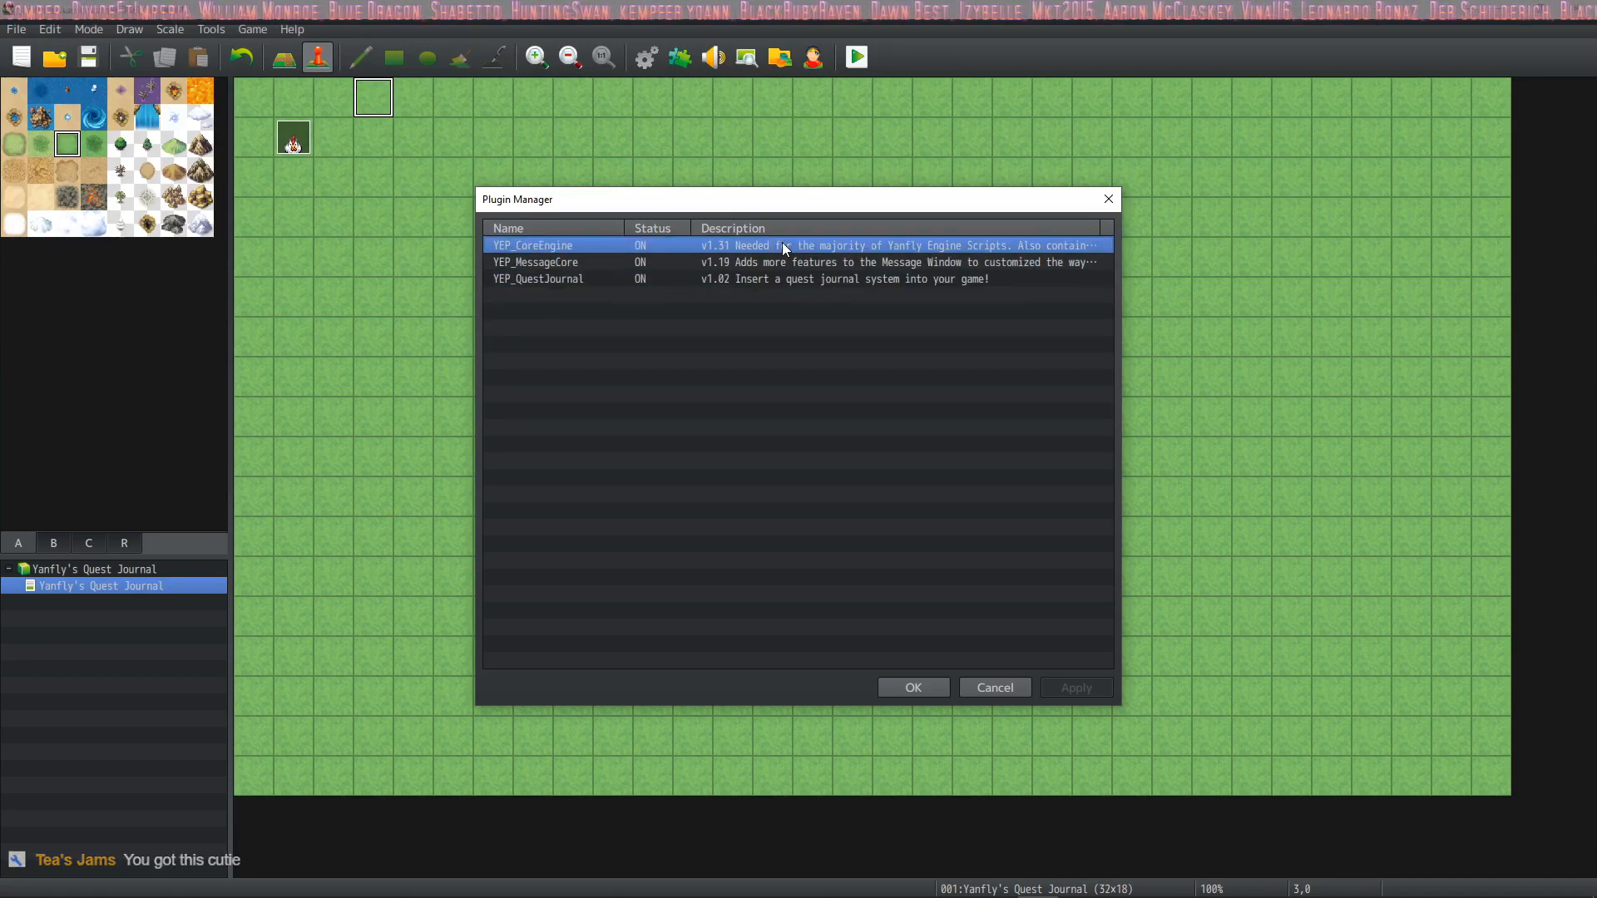
click(569, 280)
click(574, 262)
click(583, 246)
click(574, 262)
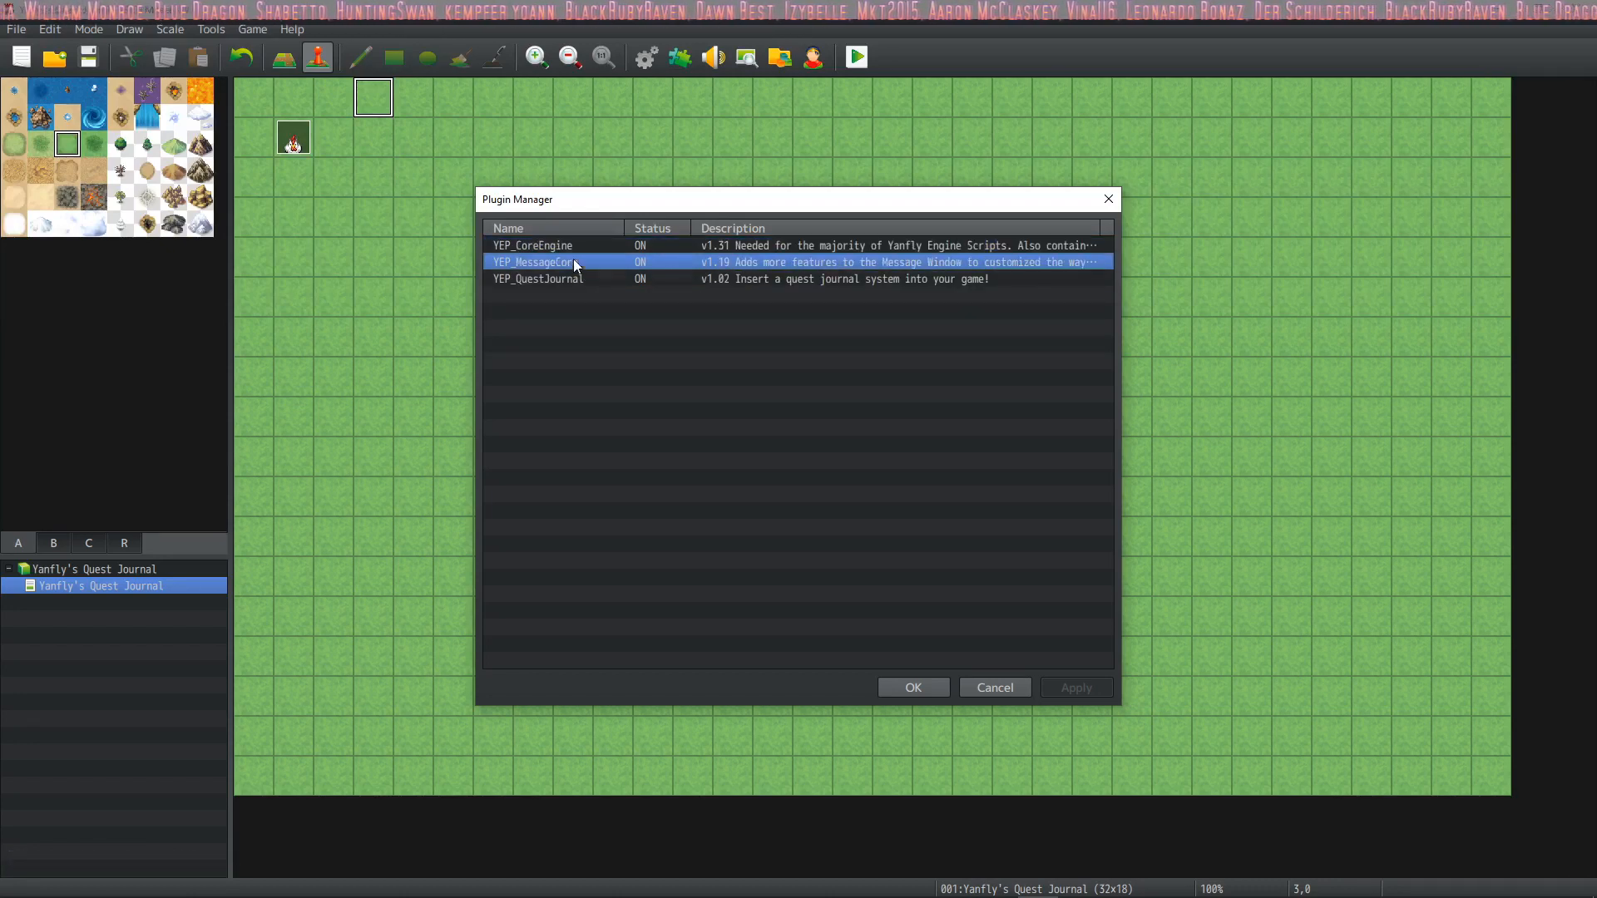
click(599, 279)
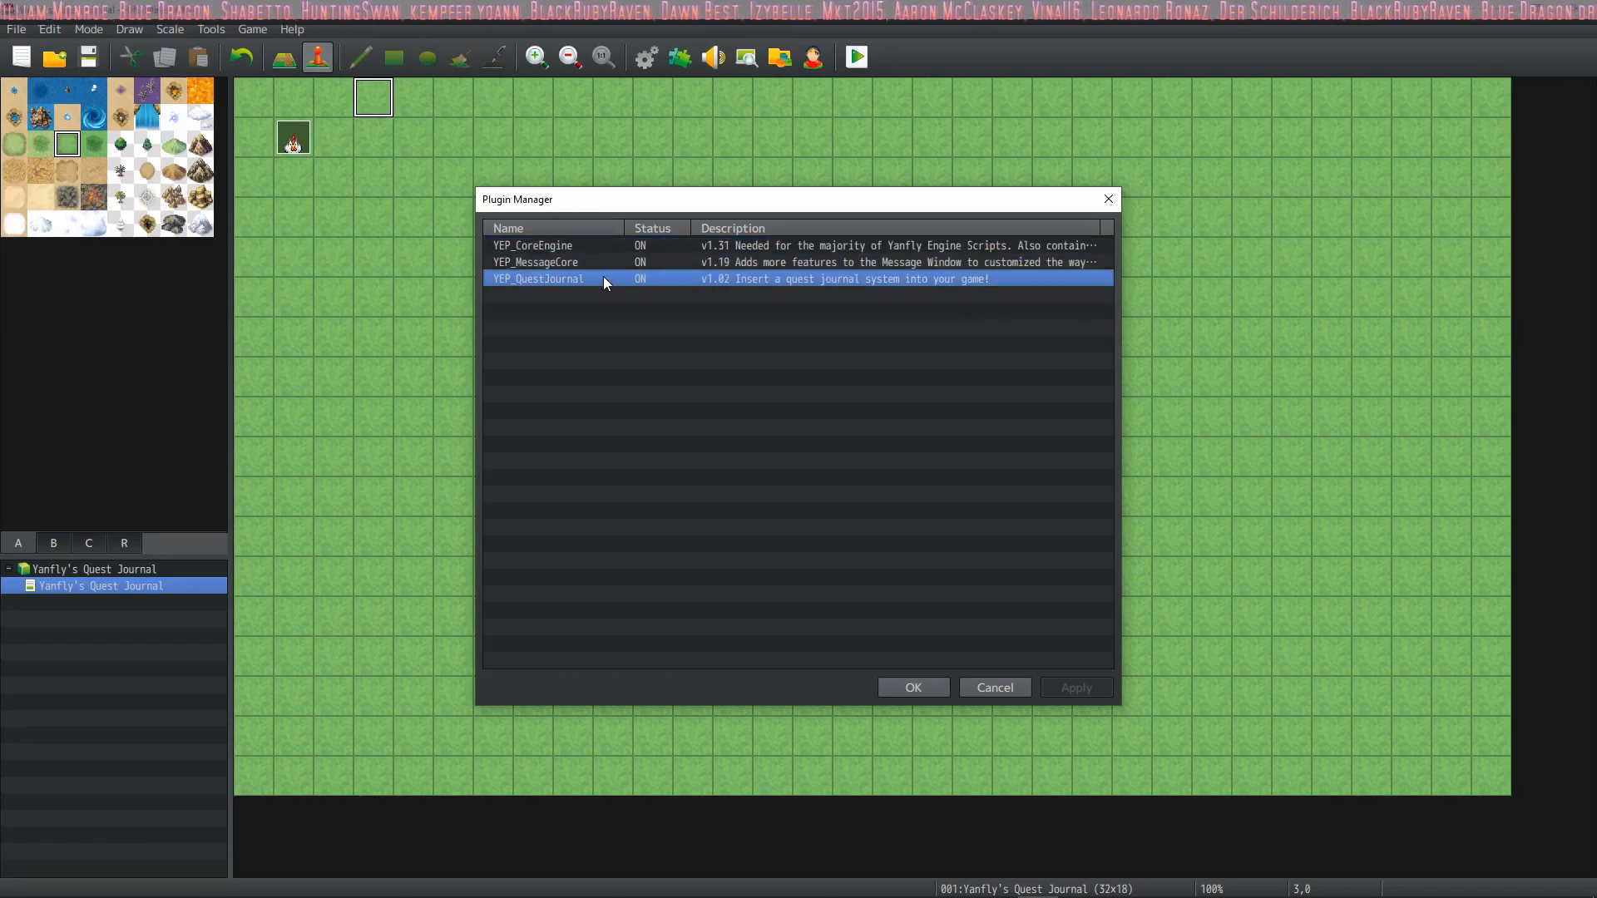
Step: Open the YEP_QuestJournal plugin settings and look over its main menu parameters and help text
double_click(562, 286)
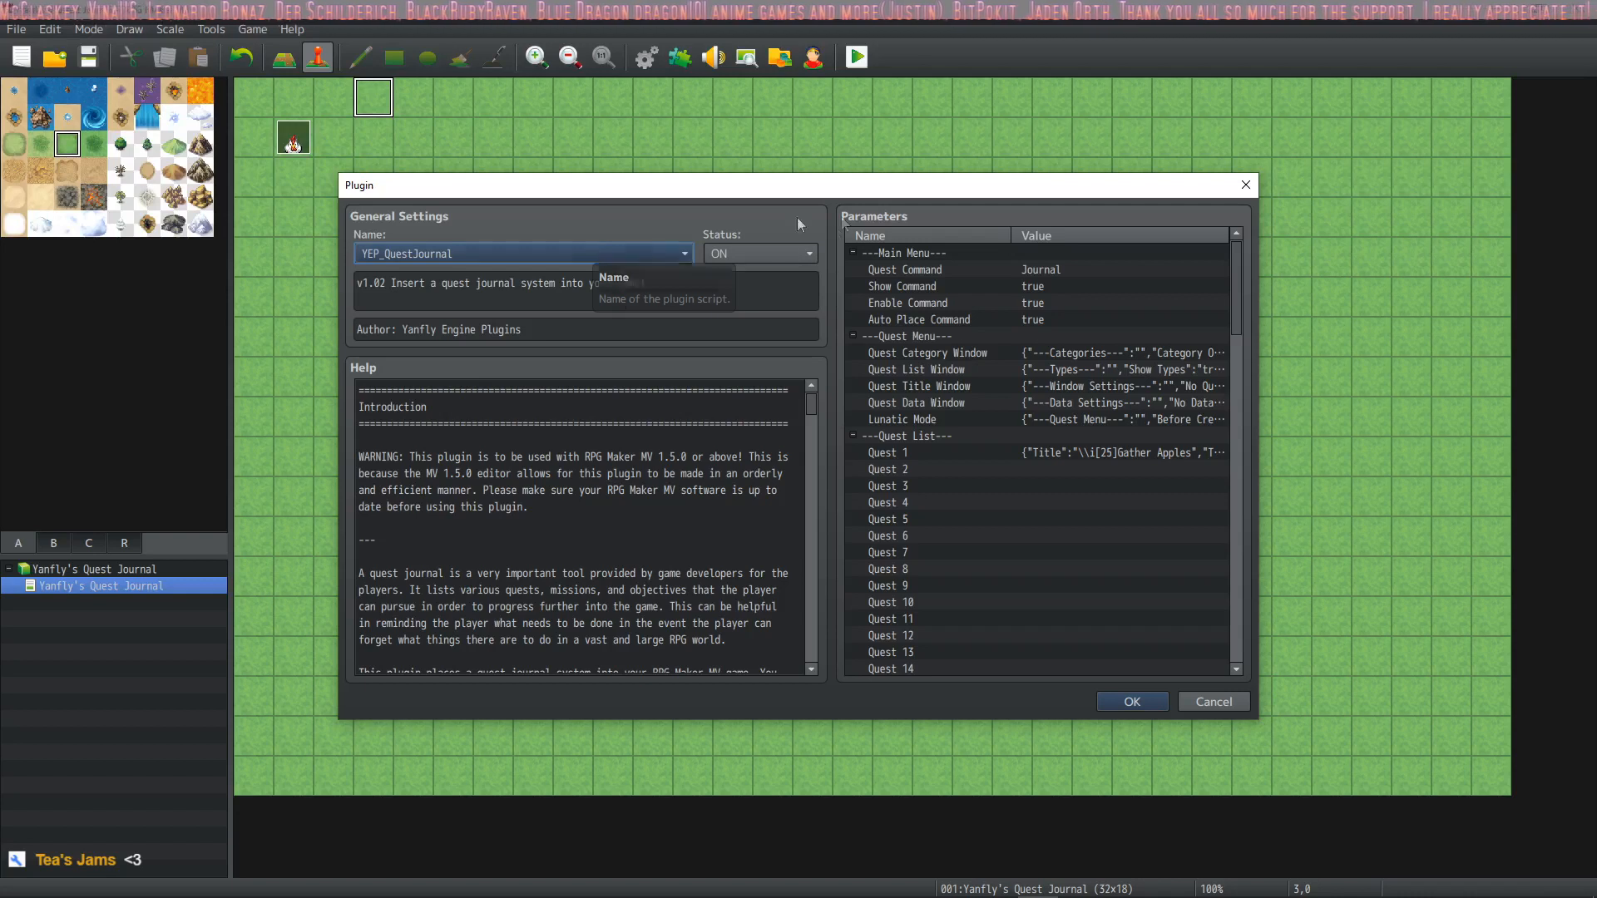
click(1045, 271)
click(1047, 303)
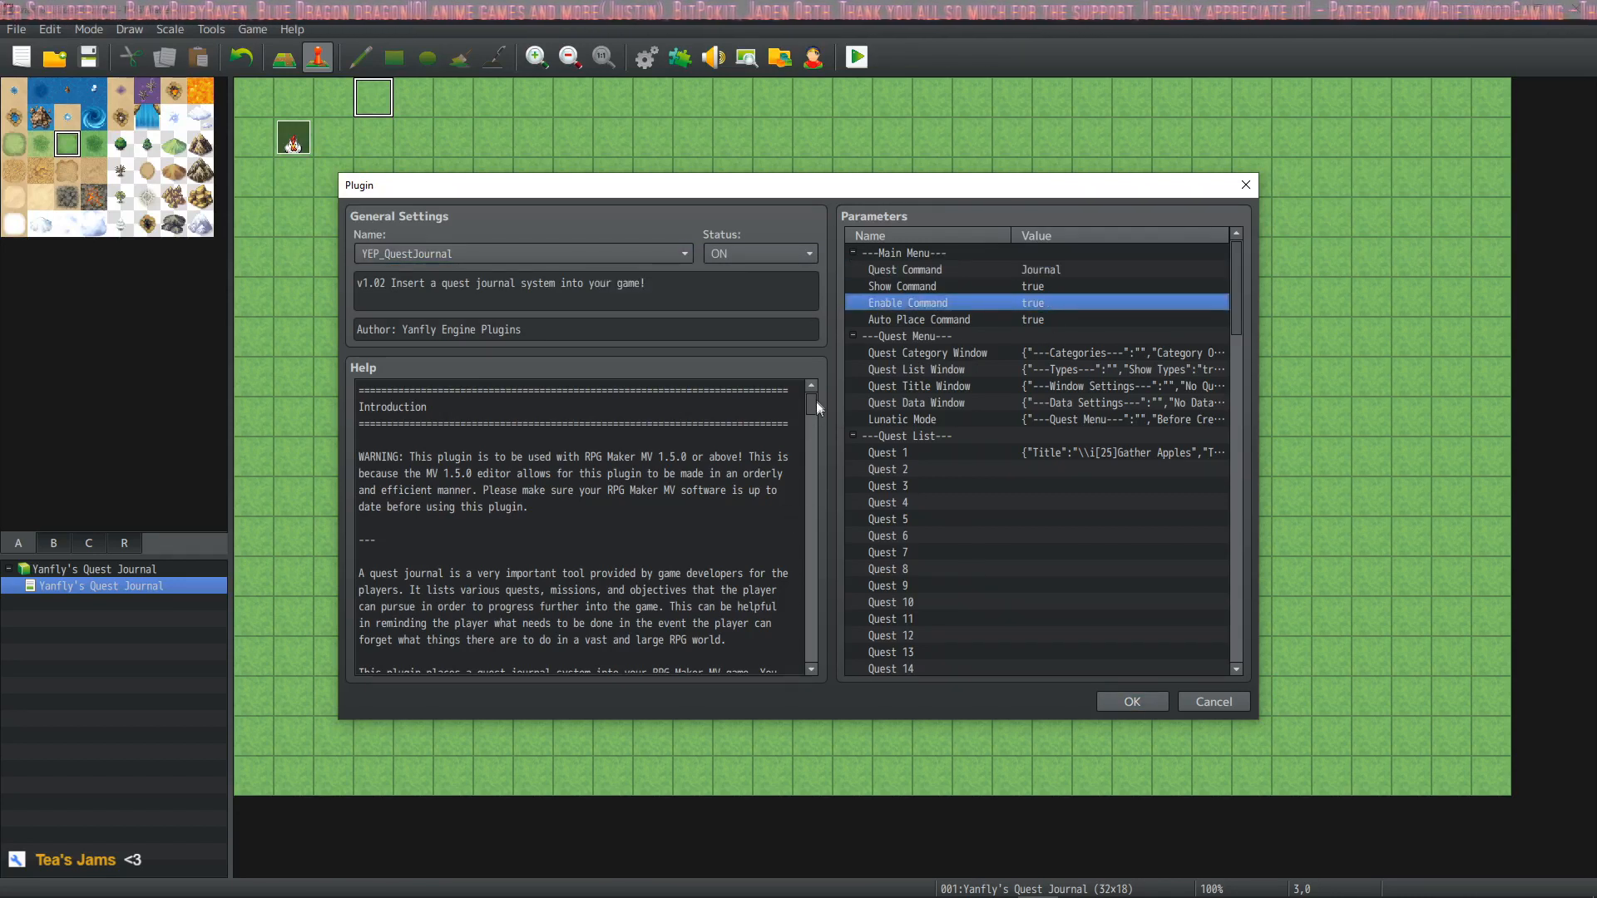
drag(812, 406, 810, 305)
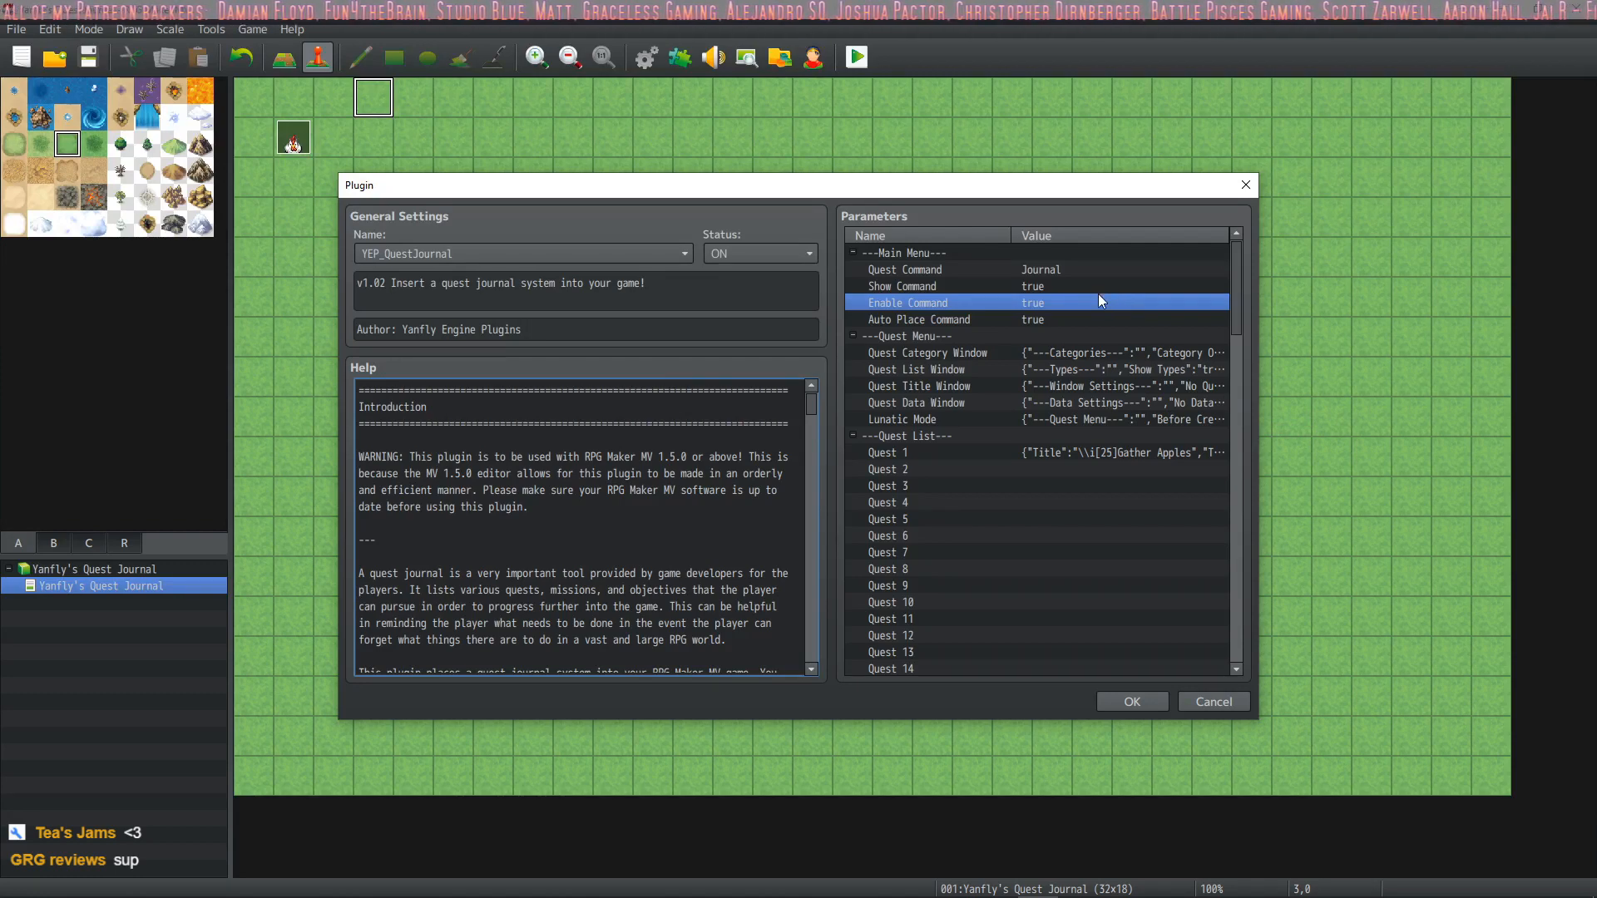
Step: Examine the Show Command and Quest Command parameters of the quest journal's main menu, accepting them as they are
double_click(1035, 287)
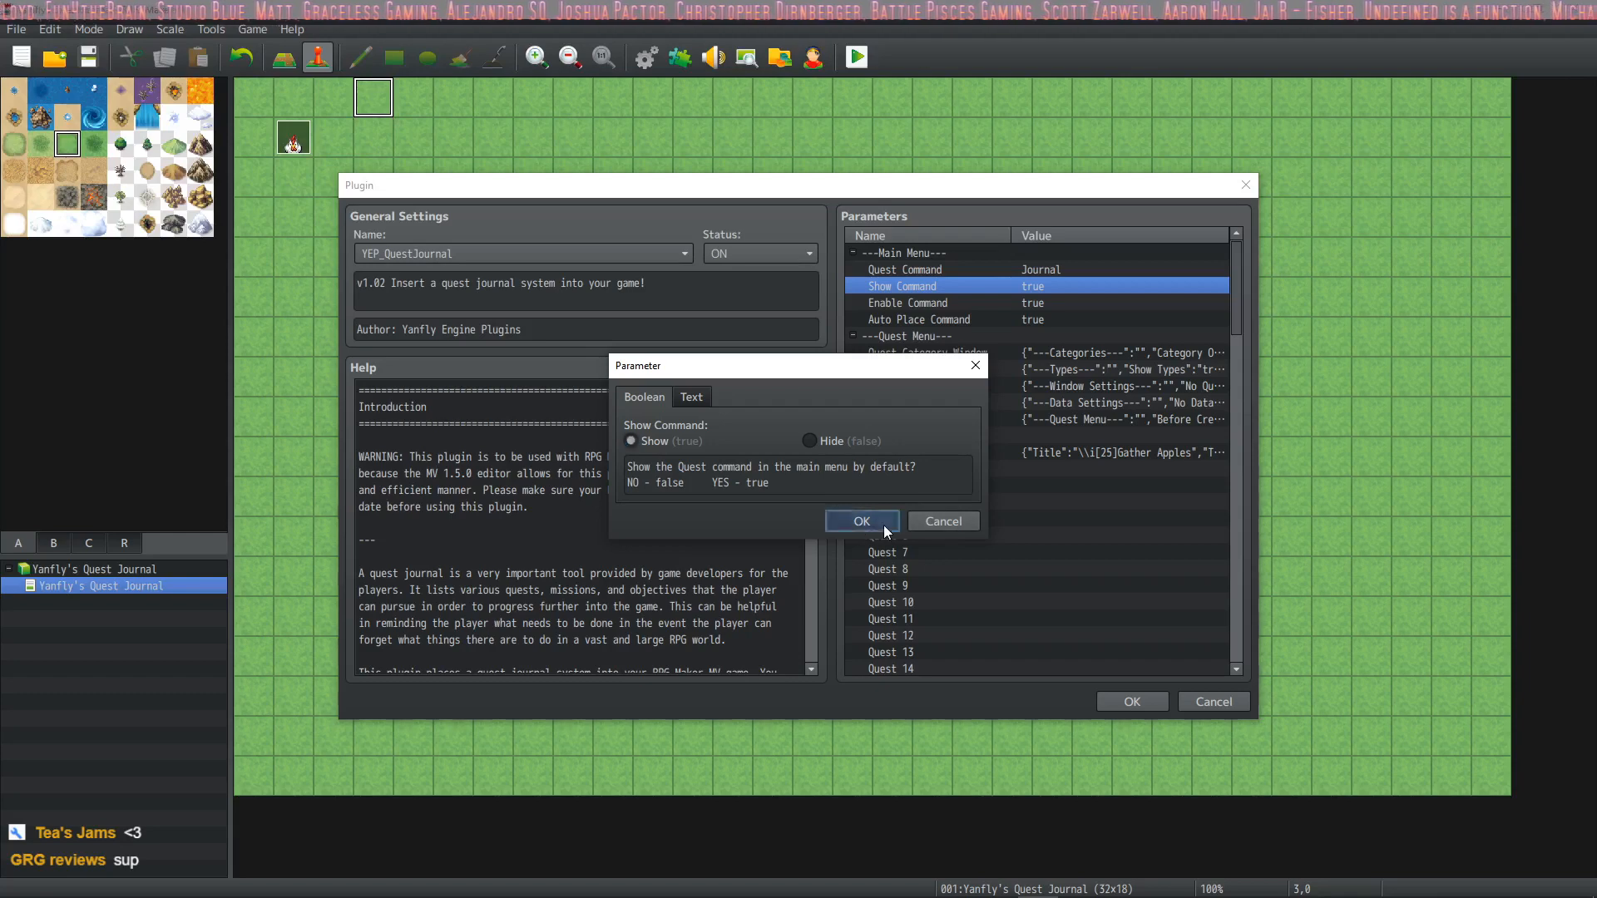
click(865, 523)
double_click(940, 271)
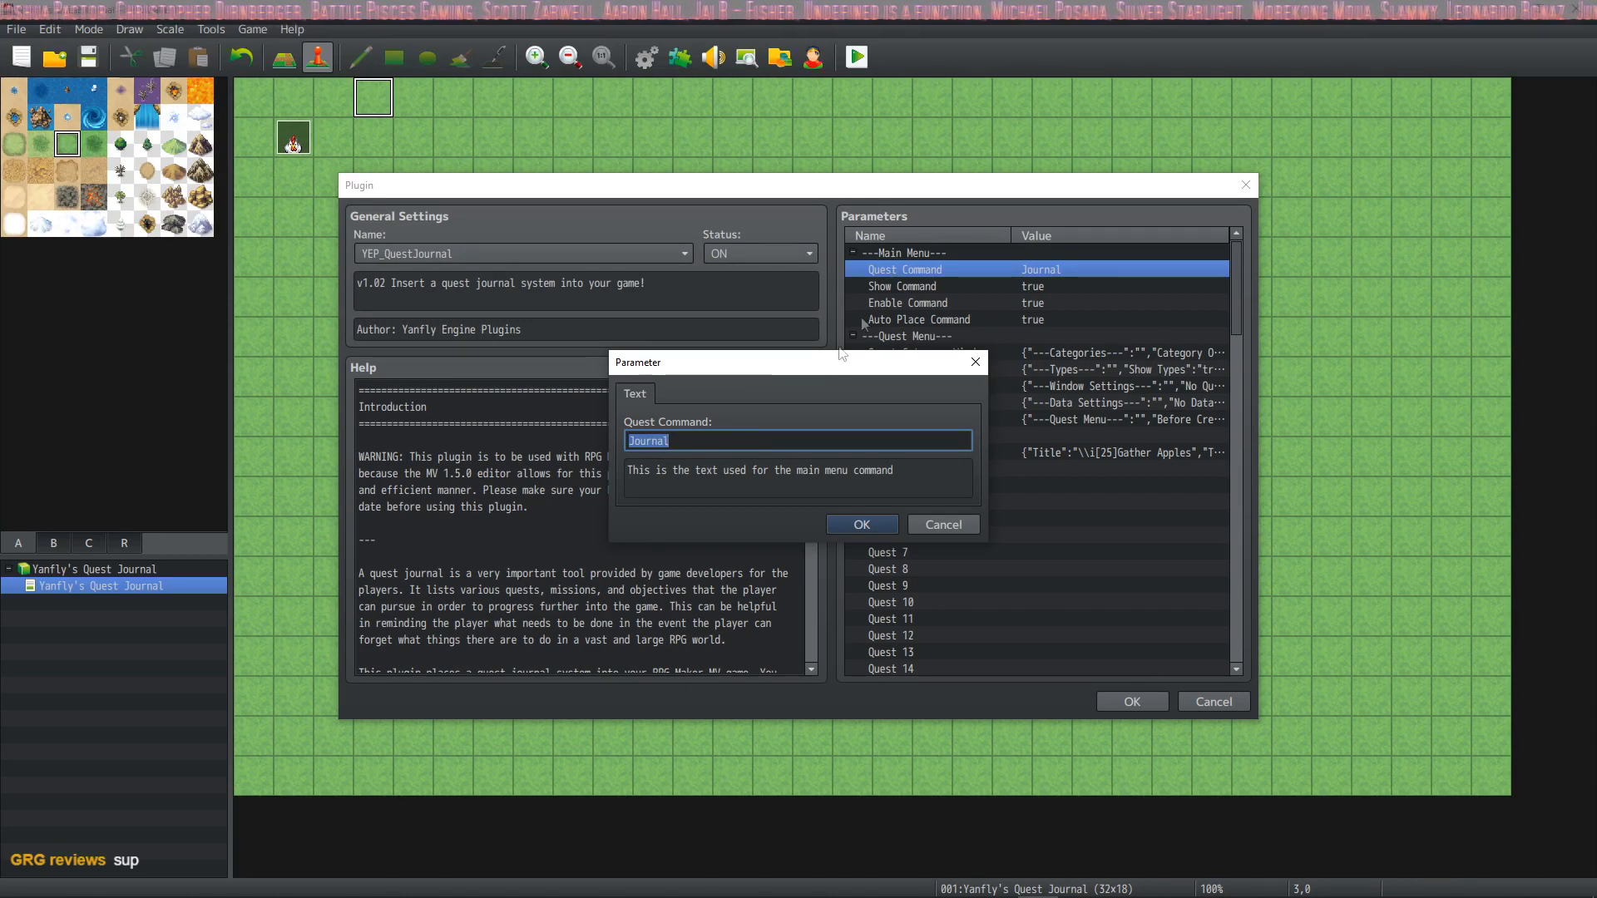
key(Return)
double_click(1016, 267)
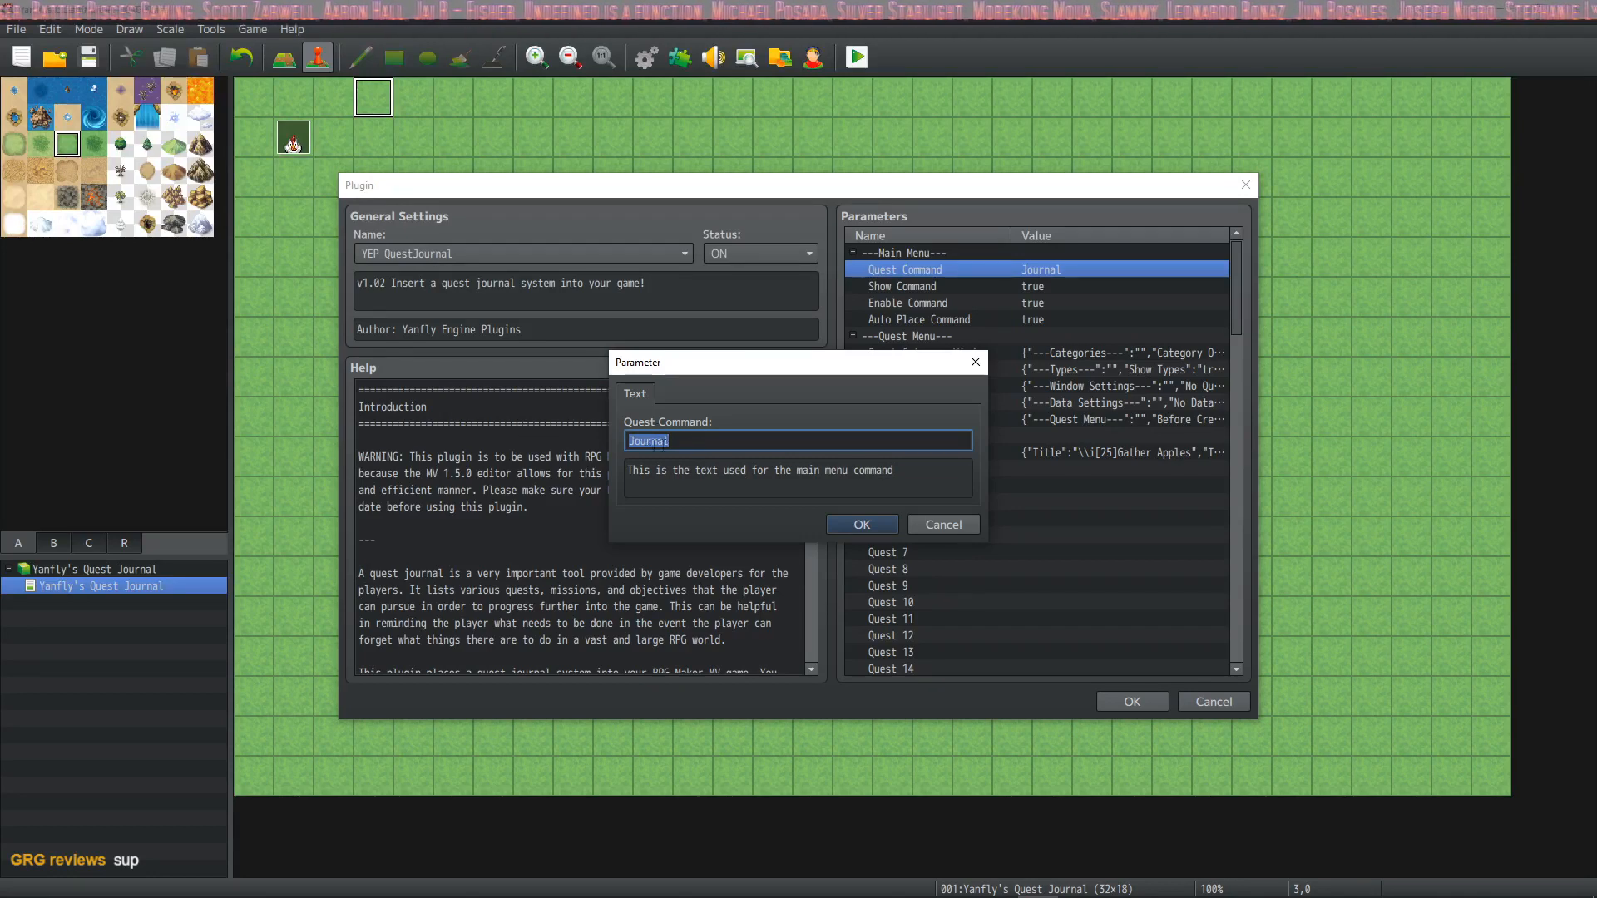
click(862, 525)
Step: Look through the Show, Enable and Auto Place Command parameters and the Quest Menu entries down to Lunatic Mode
click(1086, 286)
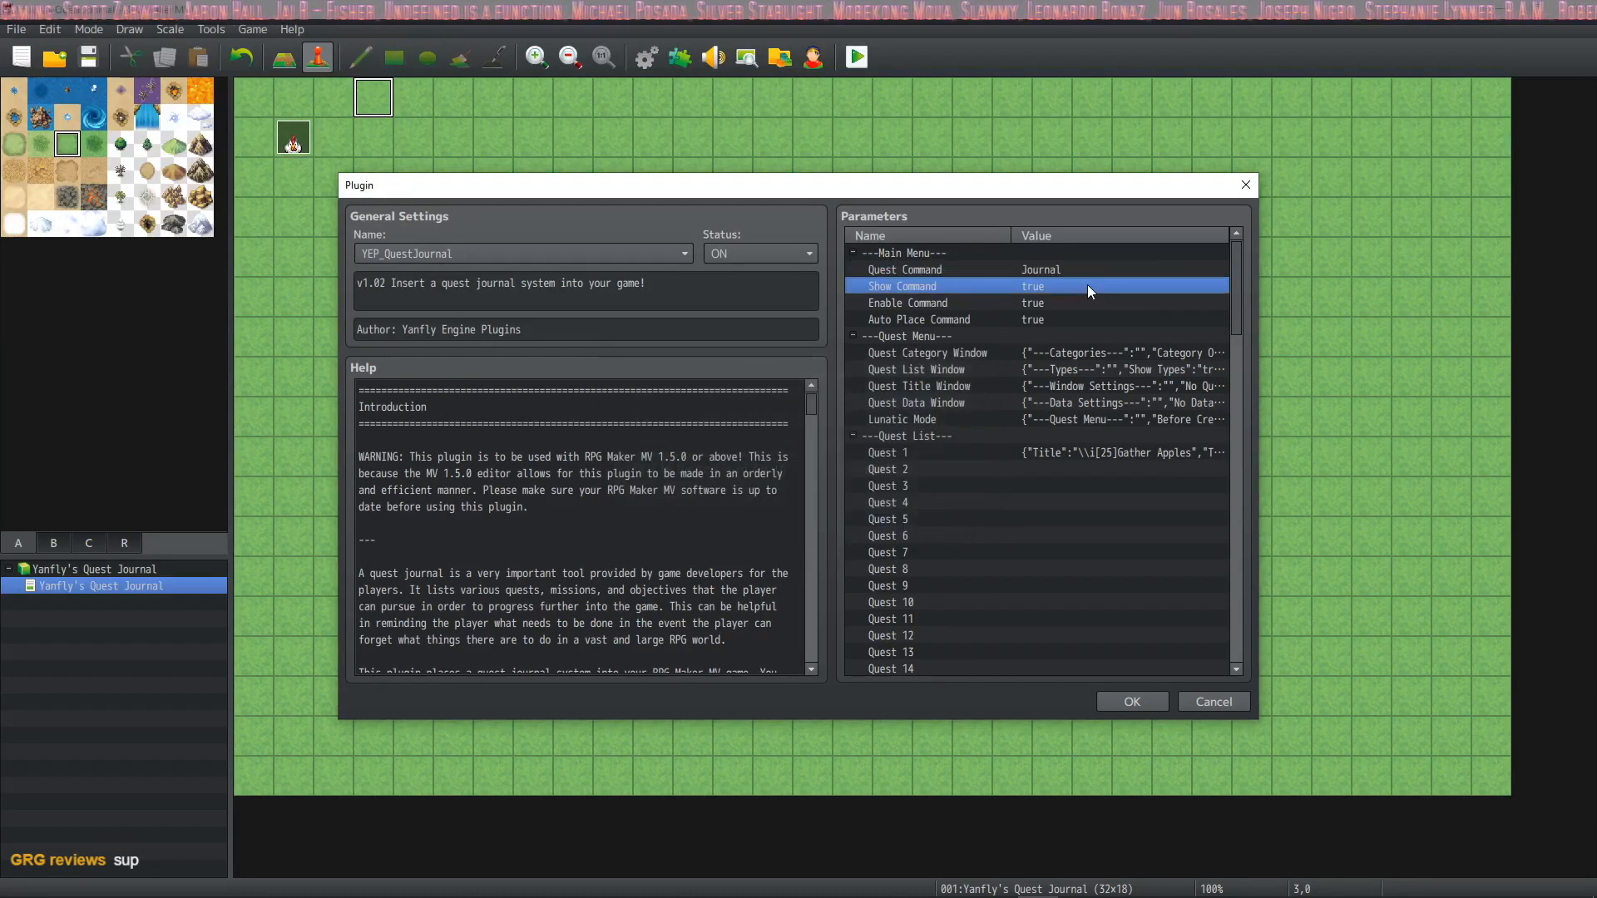
mouse_move(971, 287)
mouse_down()
mouse_move(961, 331)
mouse_move(988, 287)
mouse_up()
click(988, 298)
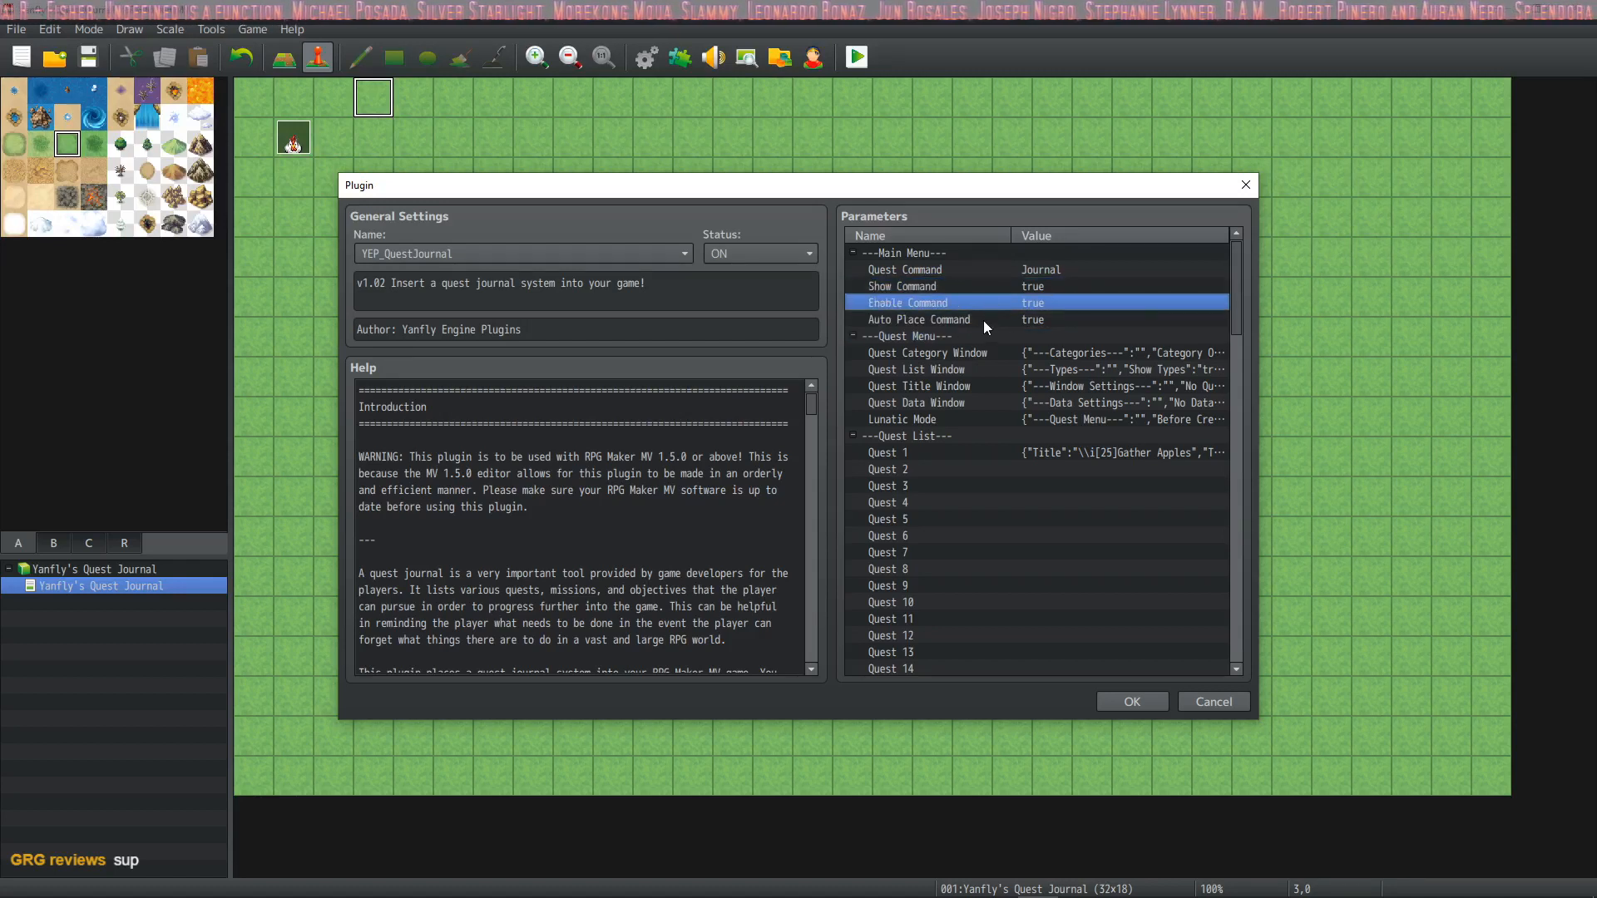
click(983, 320)
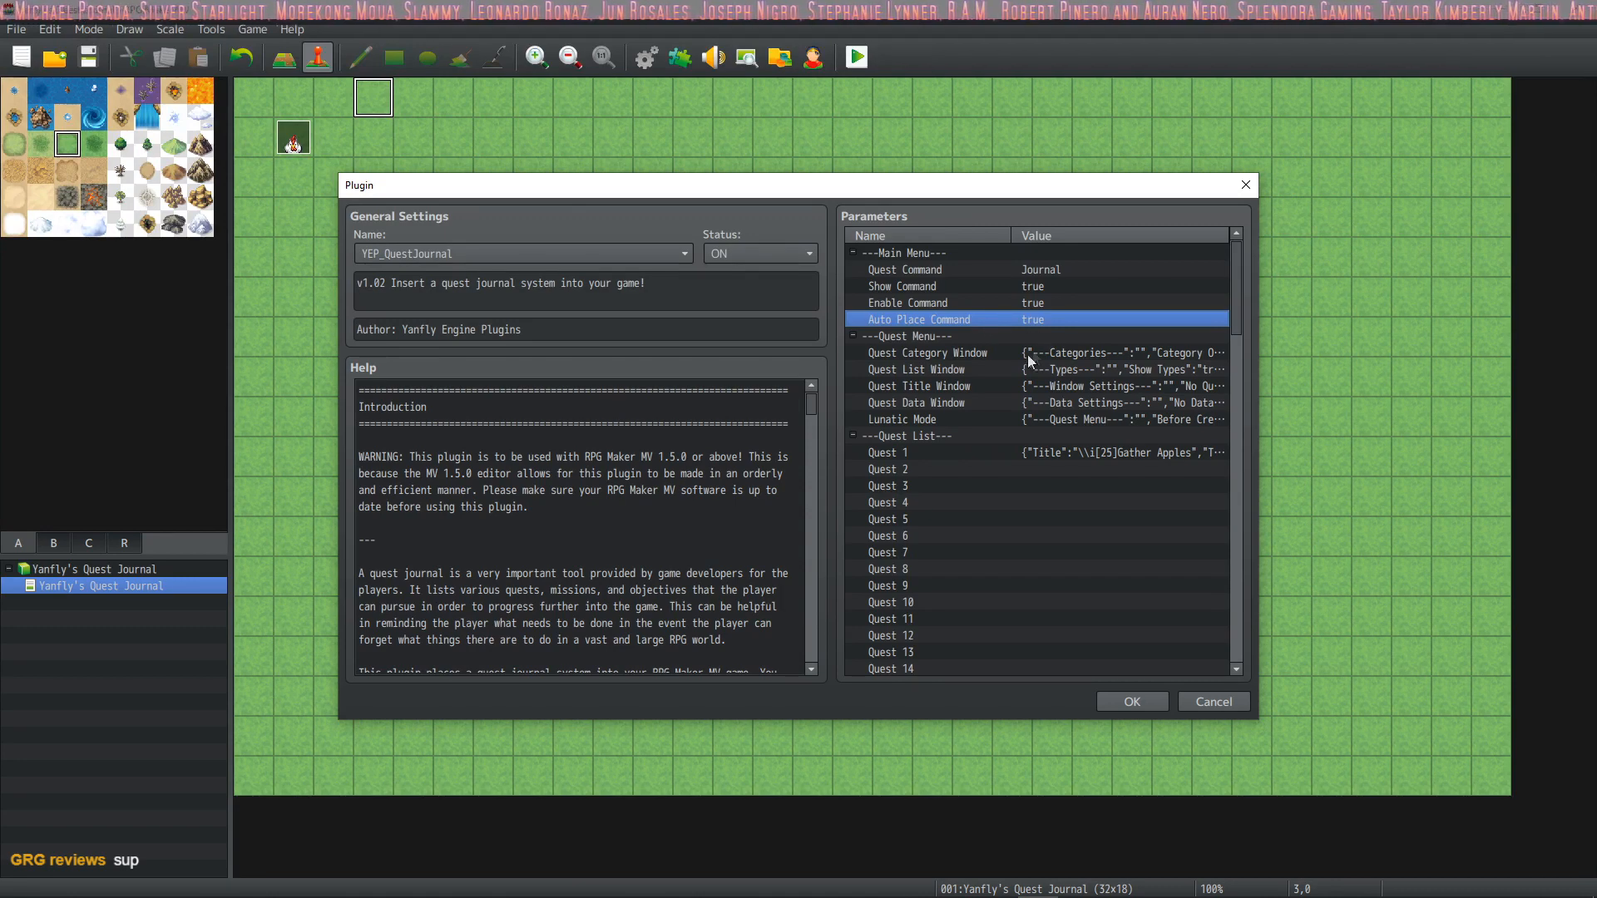
drag(997, 357, 965, 421)
click(965, 421)
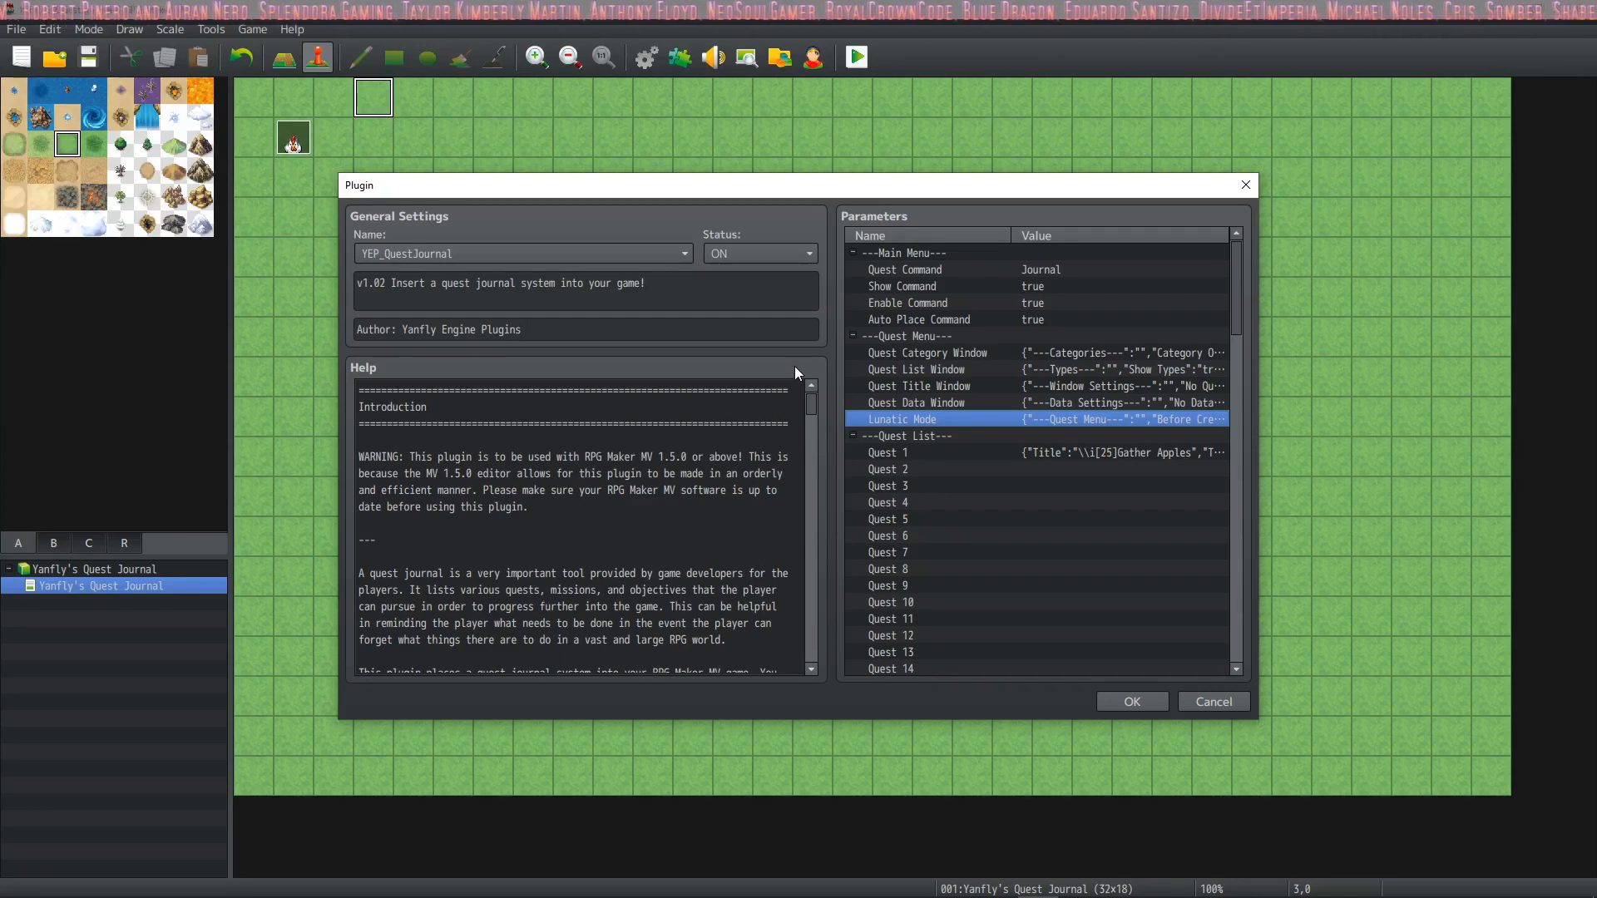
Step: Open the Quest Category Window parameter and review both its raw text and its structured category and window settings
double_click(930, 356)
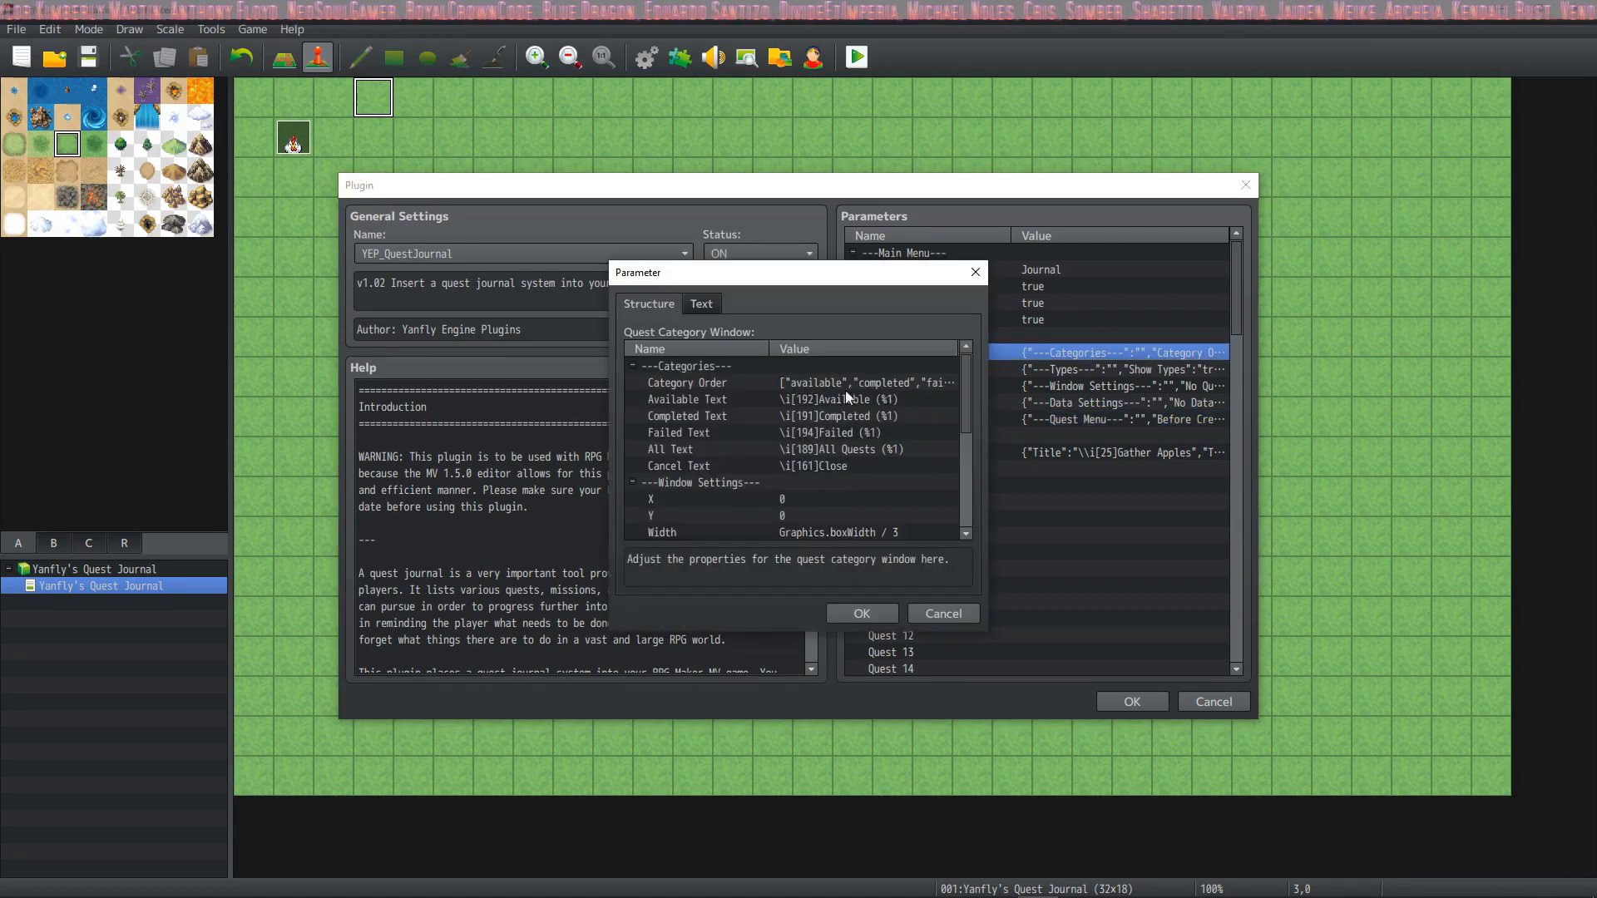
click(700, 304)
drag(846, 351, 972, 350)
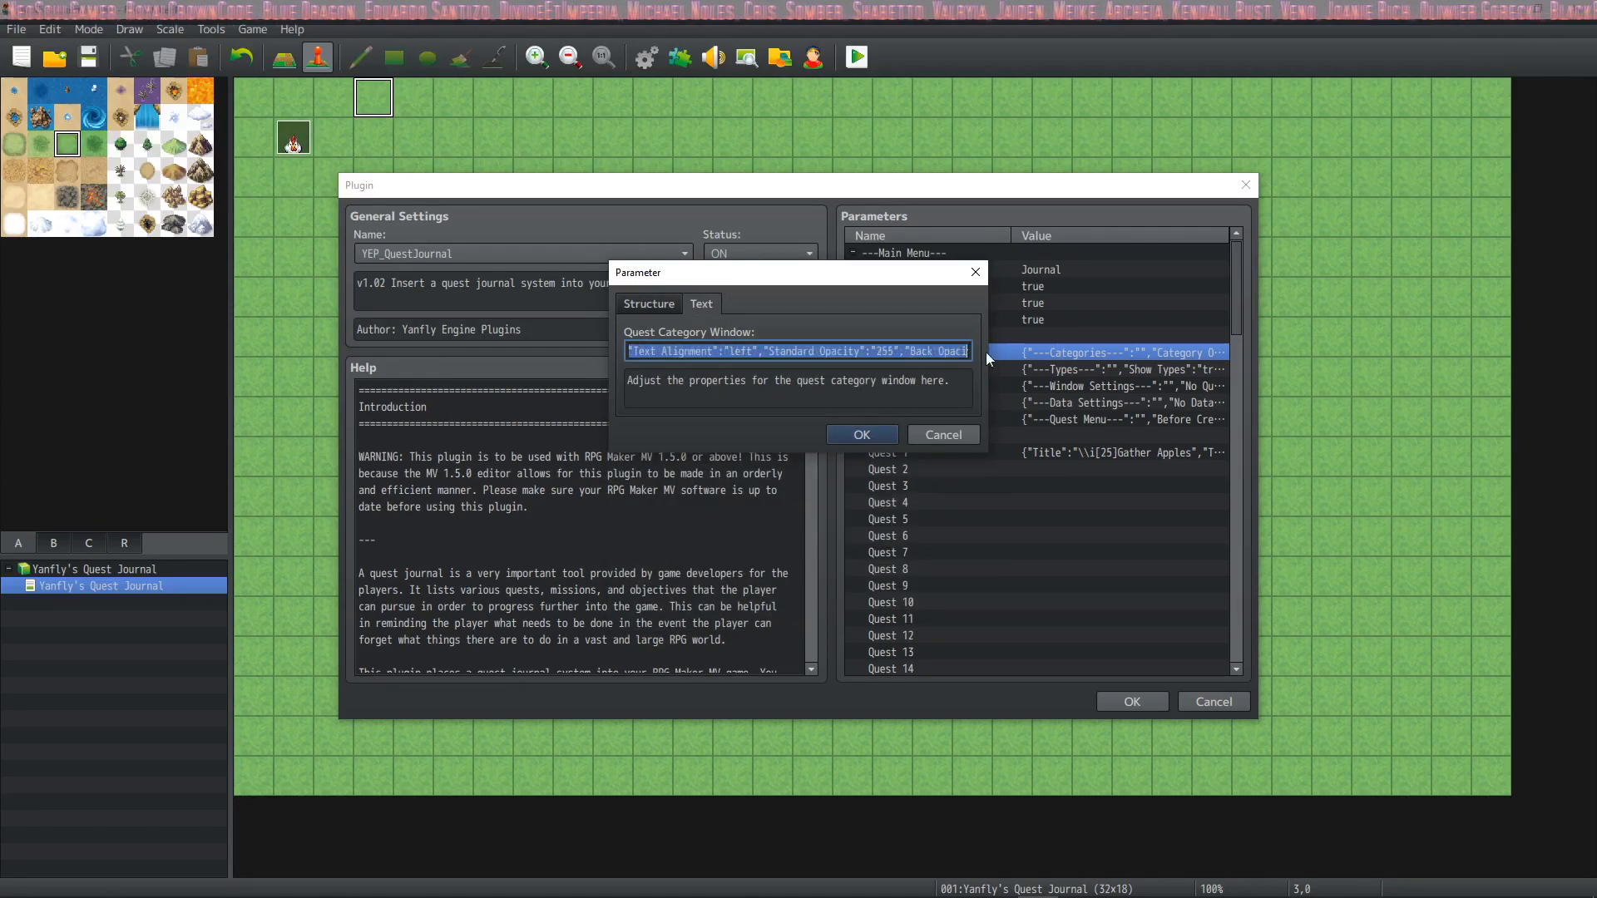
click(666, 309)
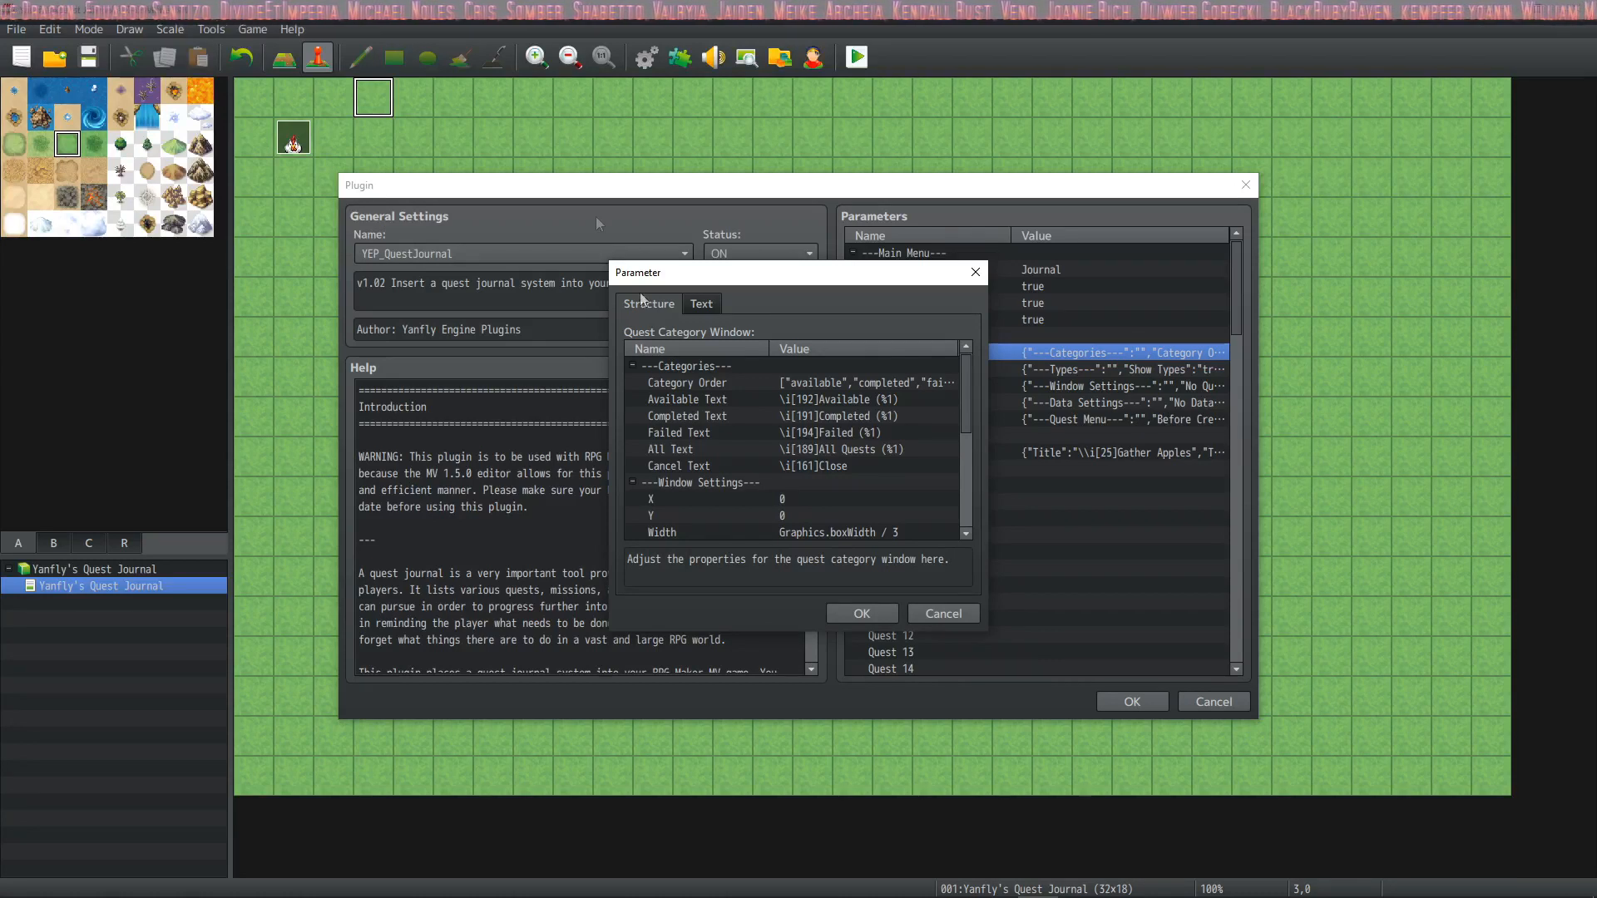
scroll(844, 424, down, 4)
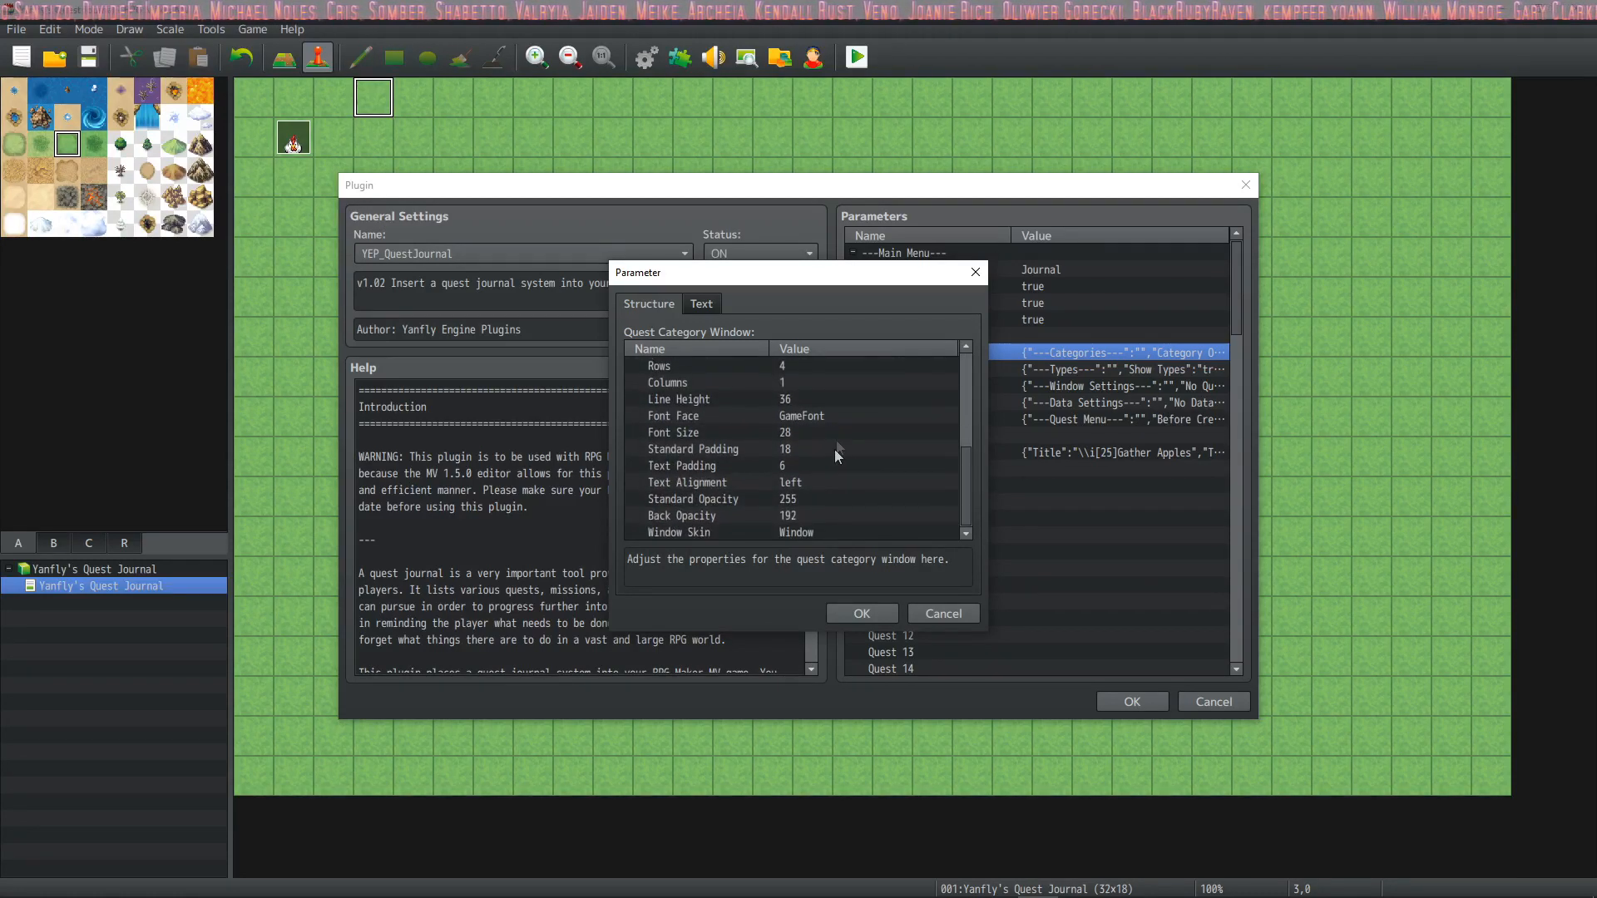
scroll(825, 462, up, 4)
scroll(824, 462, down, 4)
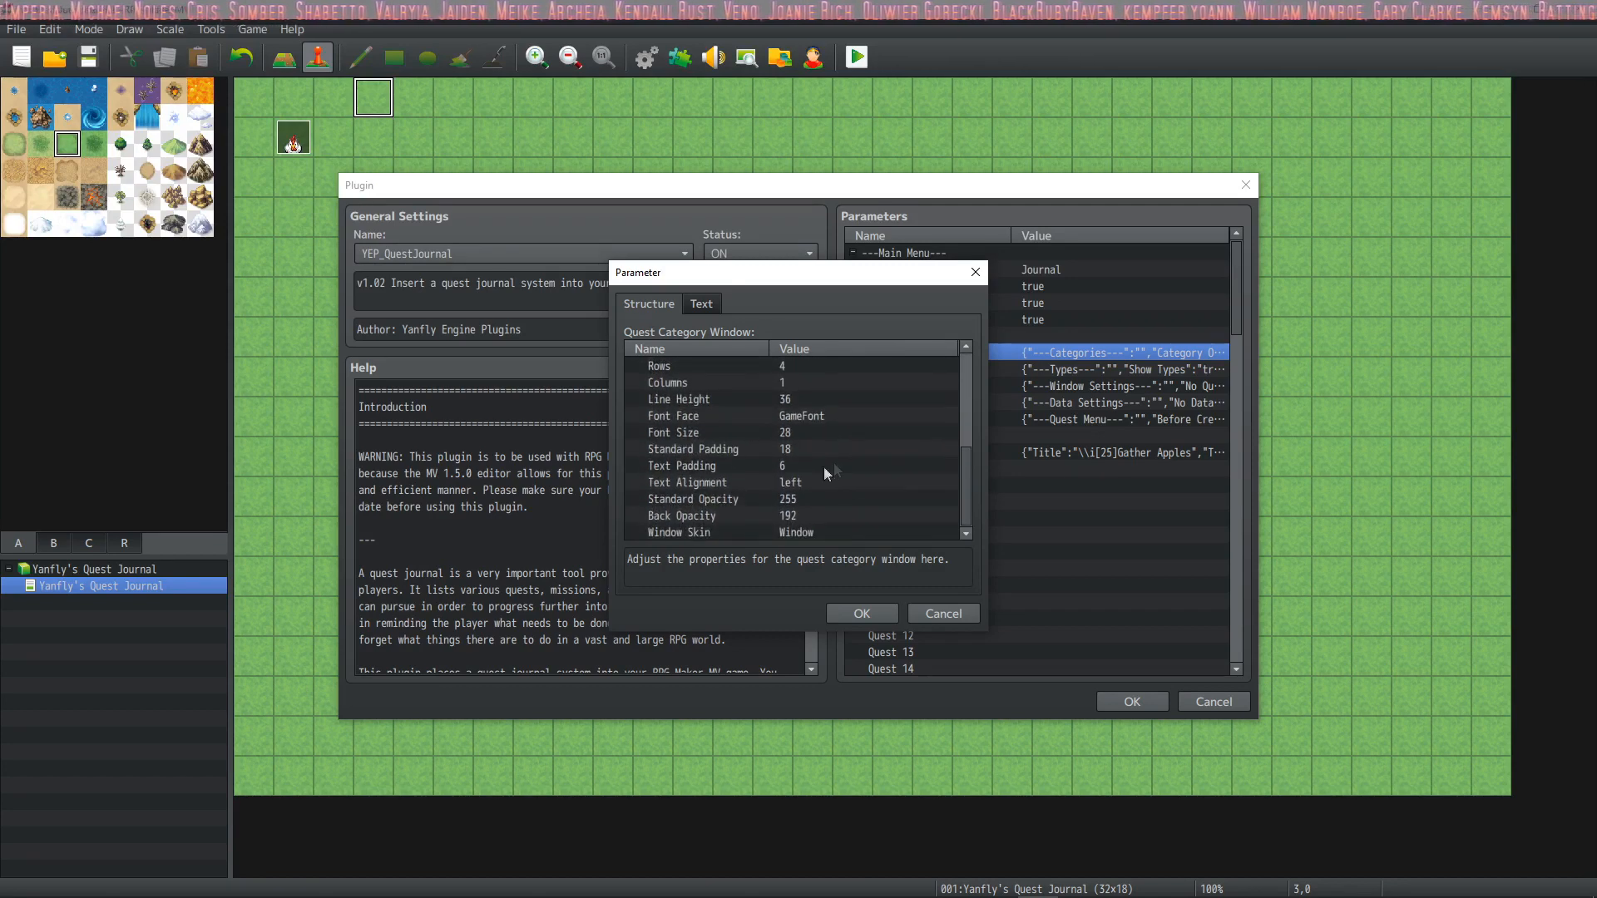
scroll(766, 451, up, 4)
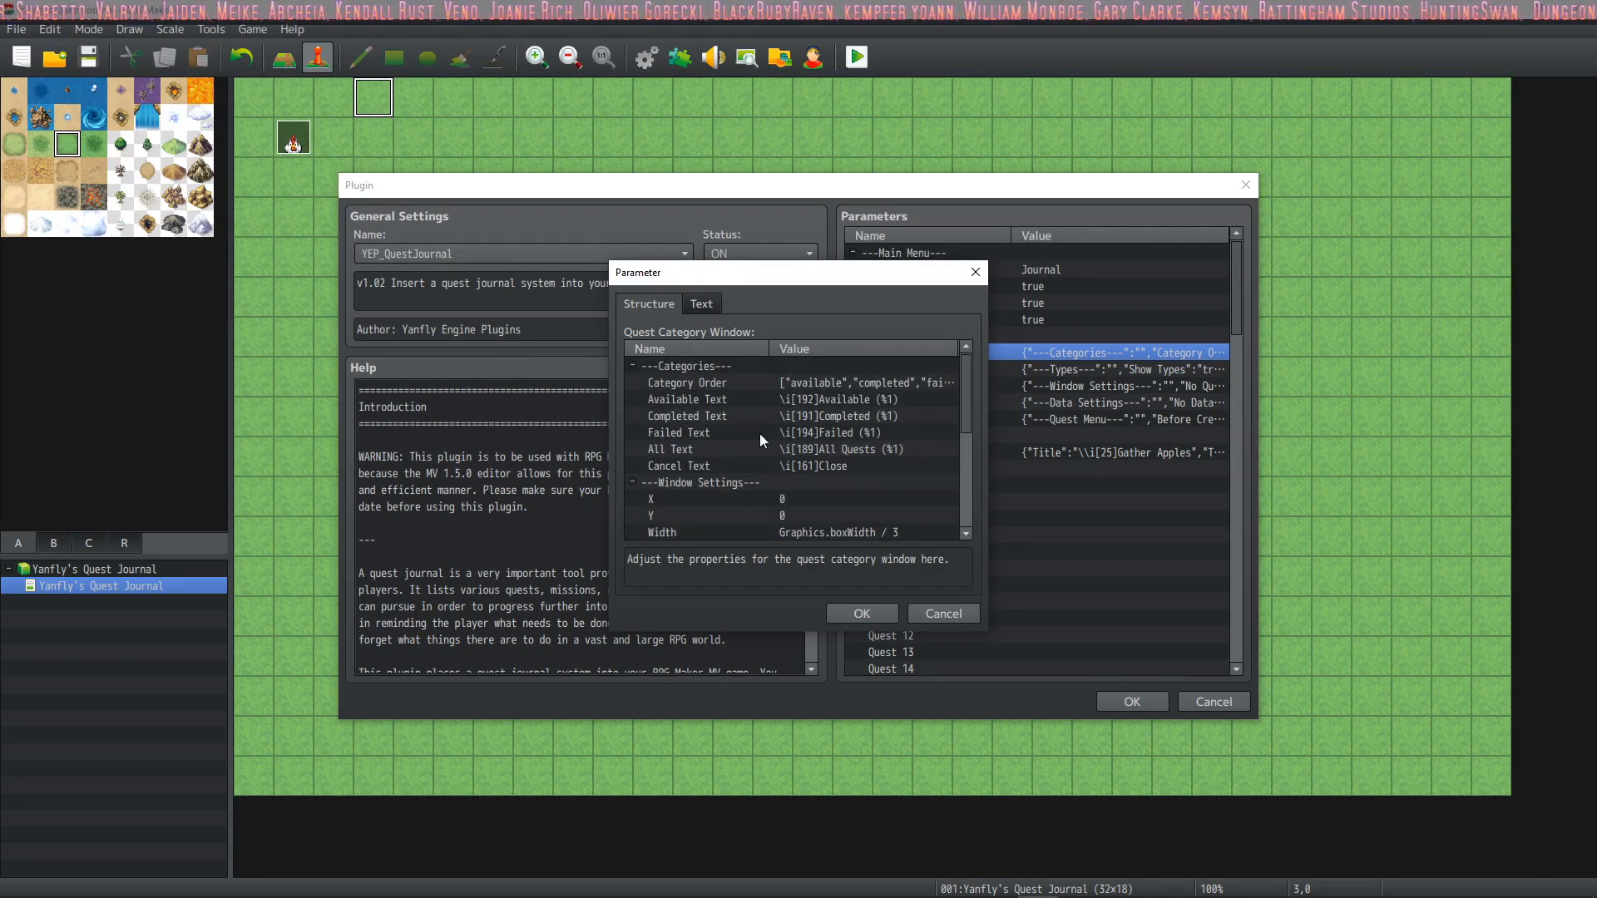
Step: Review the Category Order list of quest types in the Quest Category Window settings and accept it as it is
double_click(726, 384)
click(697, 368)
click(686, 385)
click(676, 402)
click(692, 380)
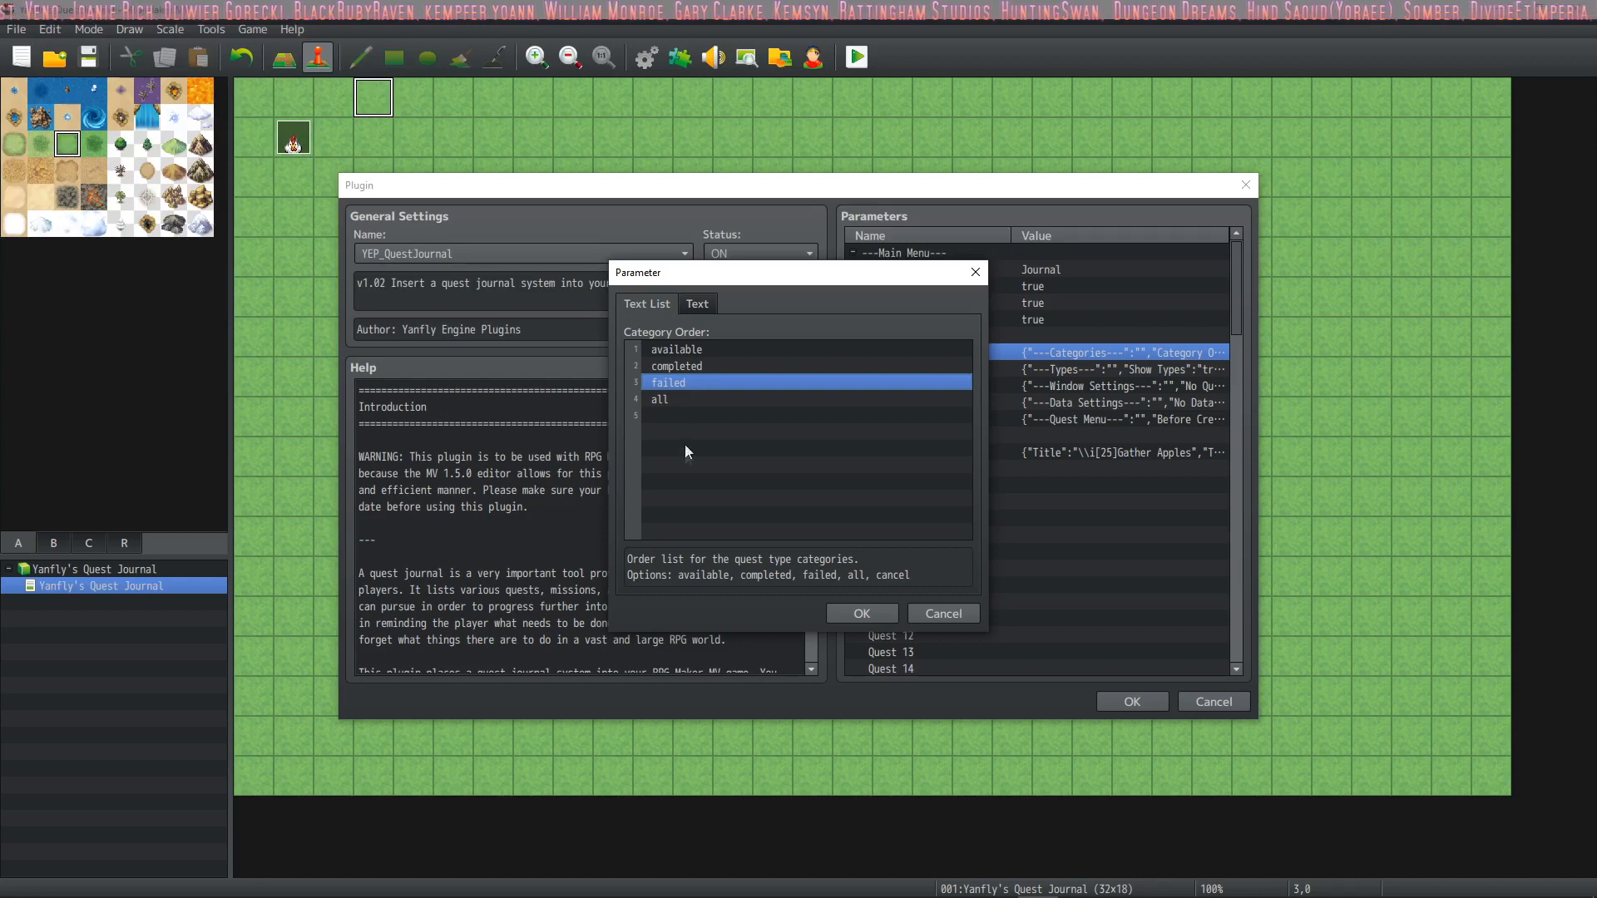
click(721, 348)
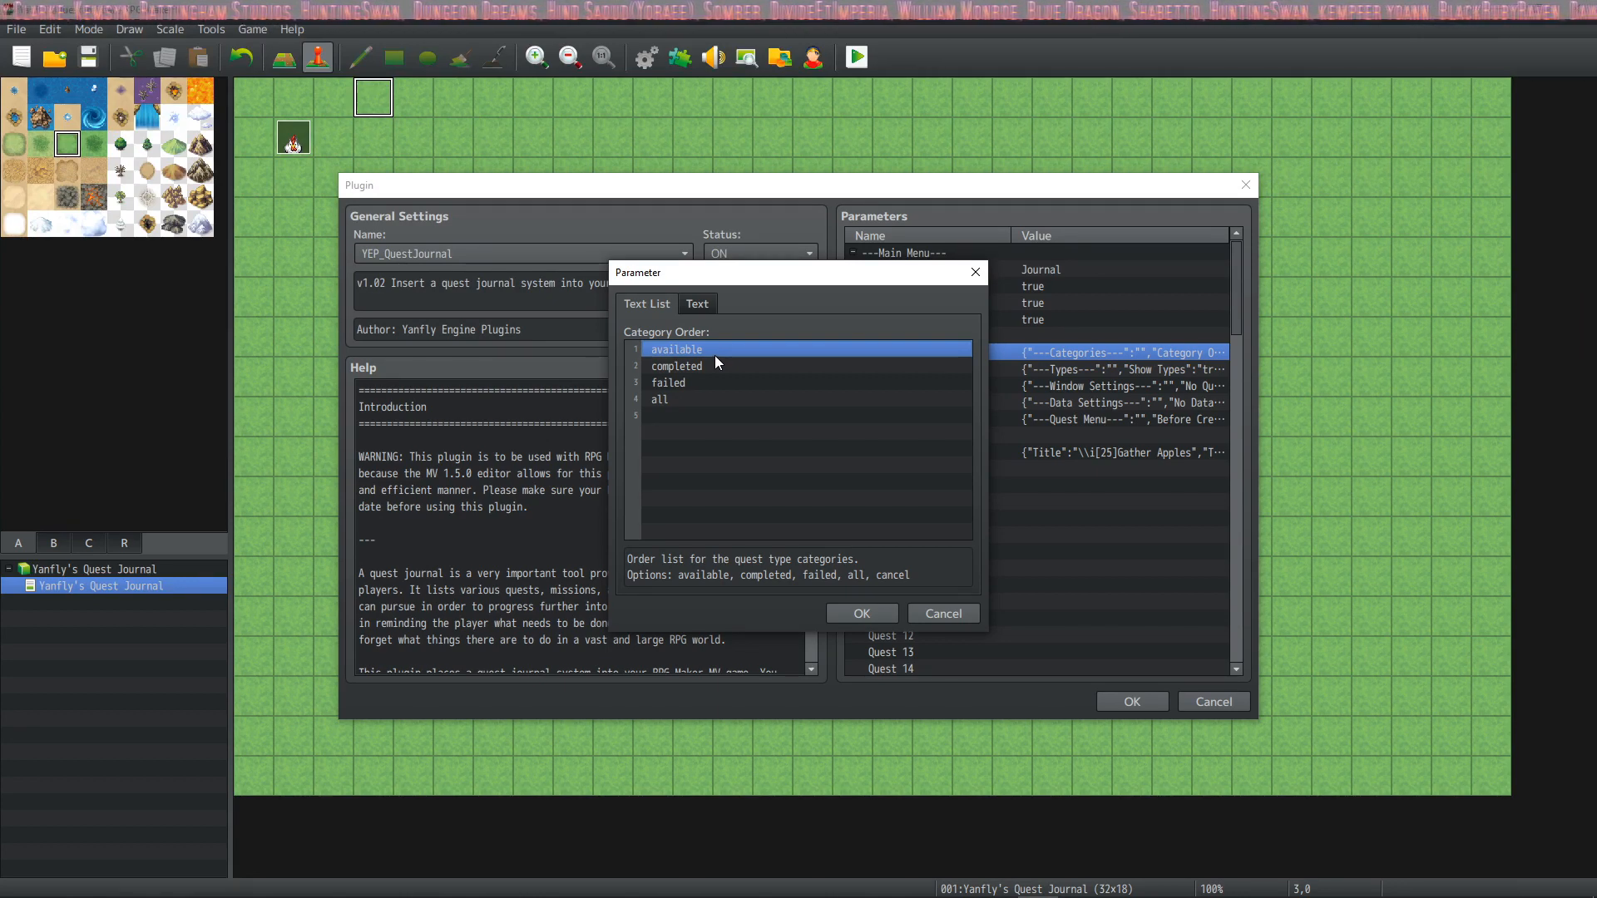
click(861, 614)
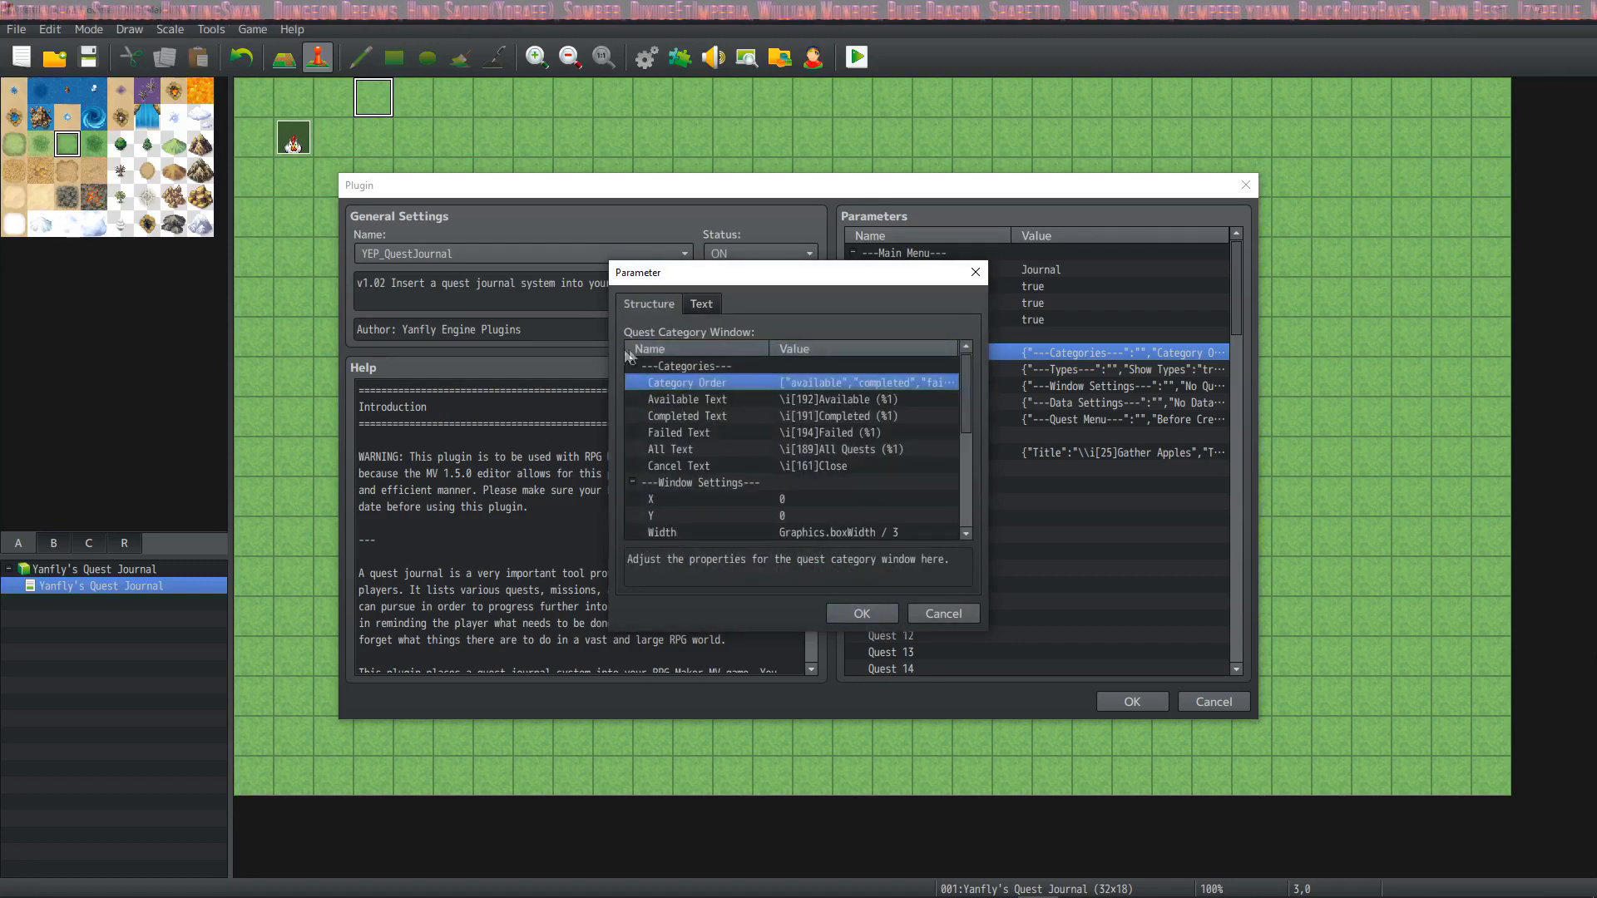
Step: Inspect the icon code, label and quest number code in the Available Text parameter, accepting it as it is
double_click(751, 406)
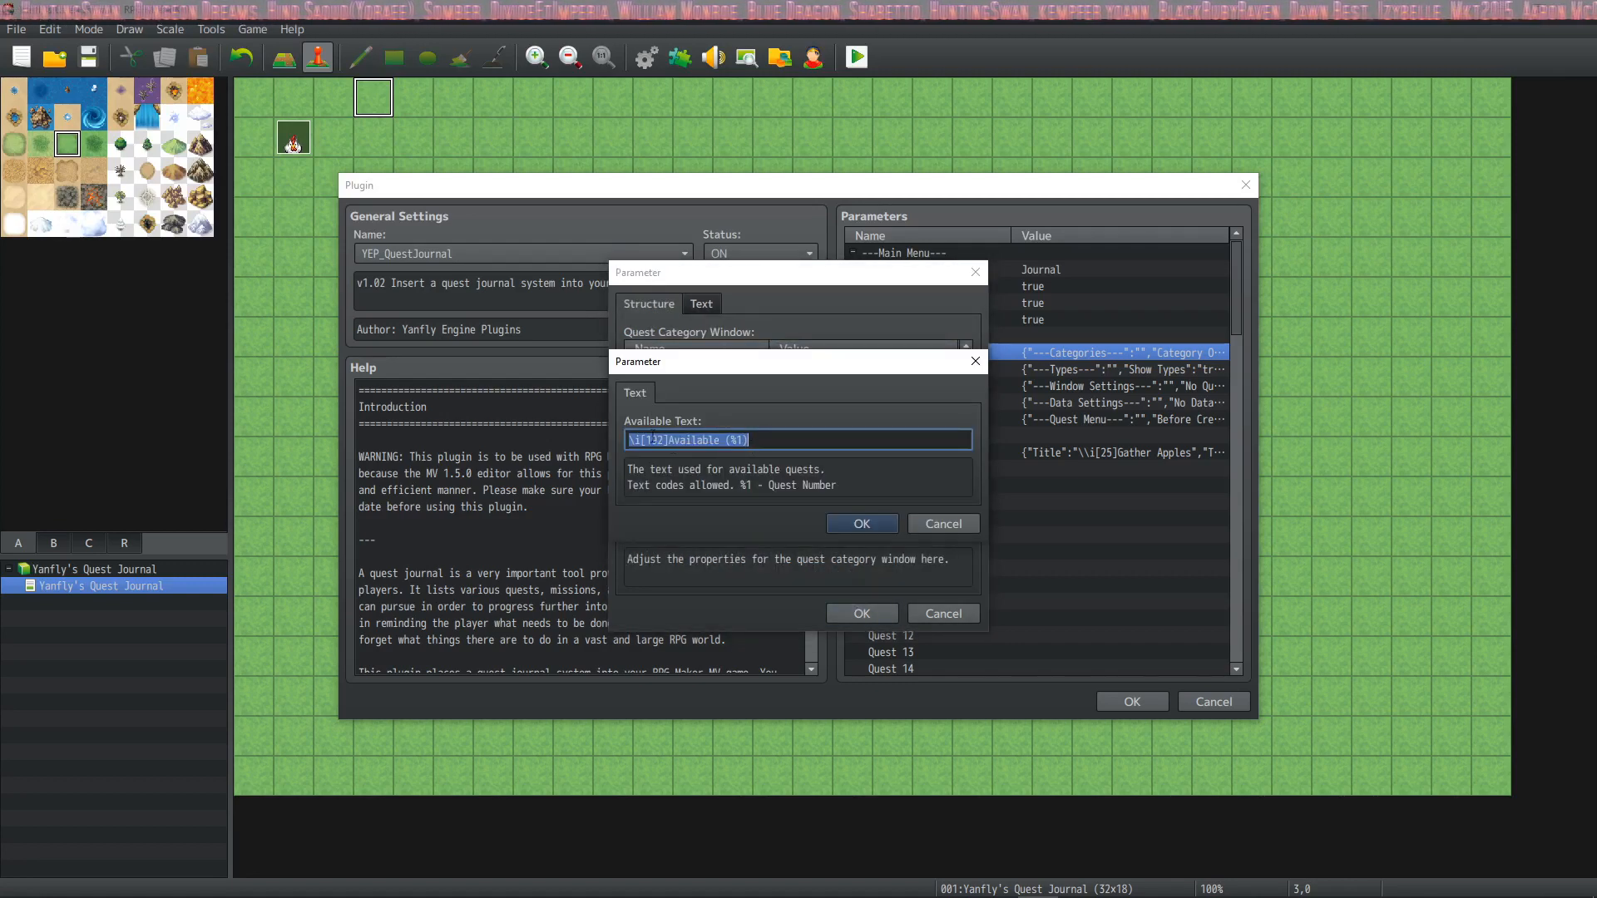
click(648, 440)
drag(668, 439, 630, 440)
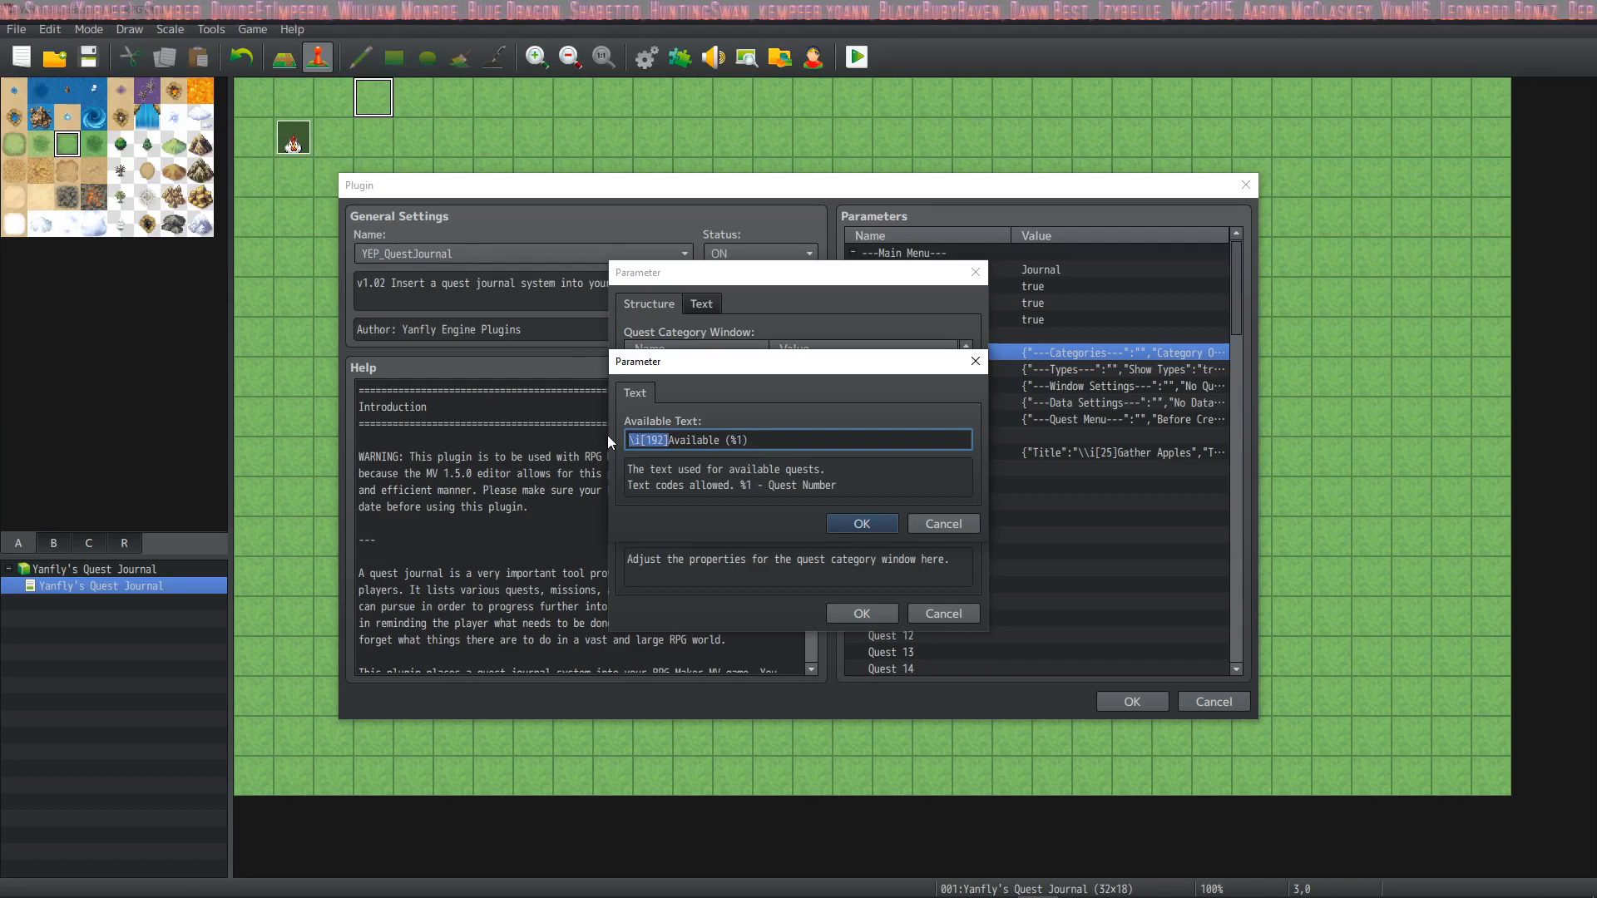
click(682, 440)
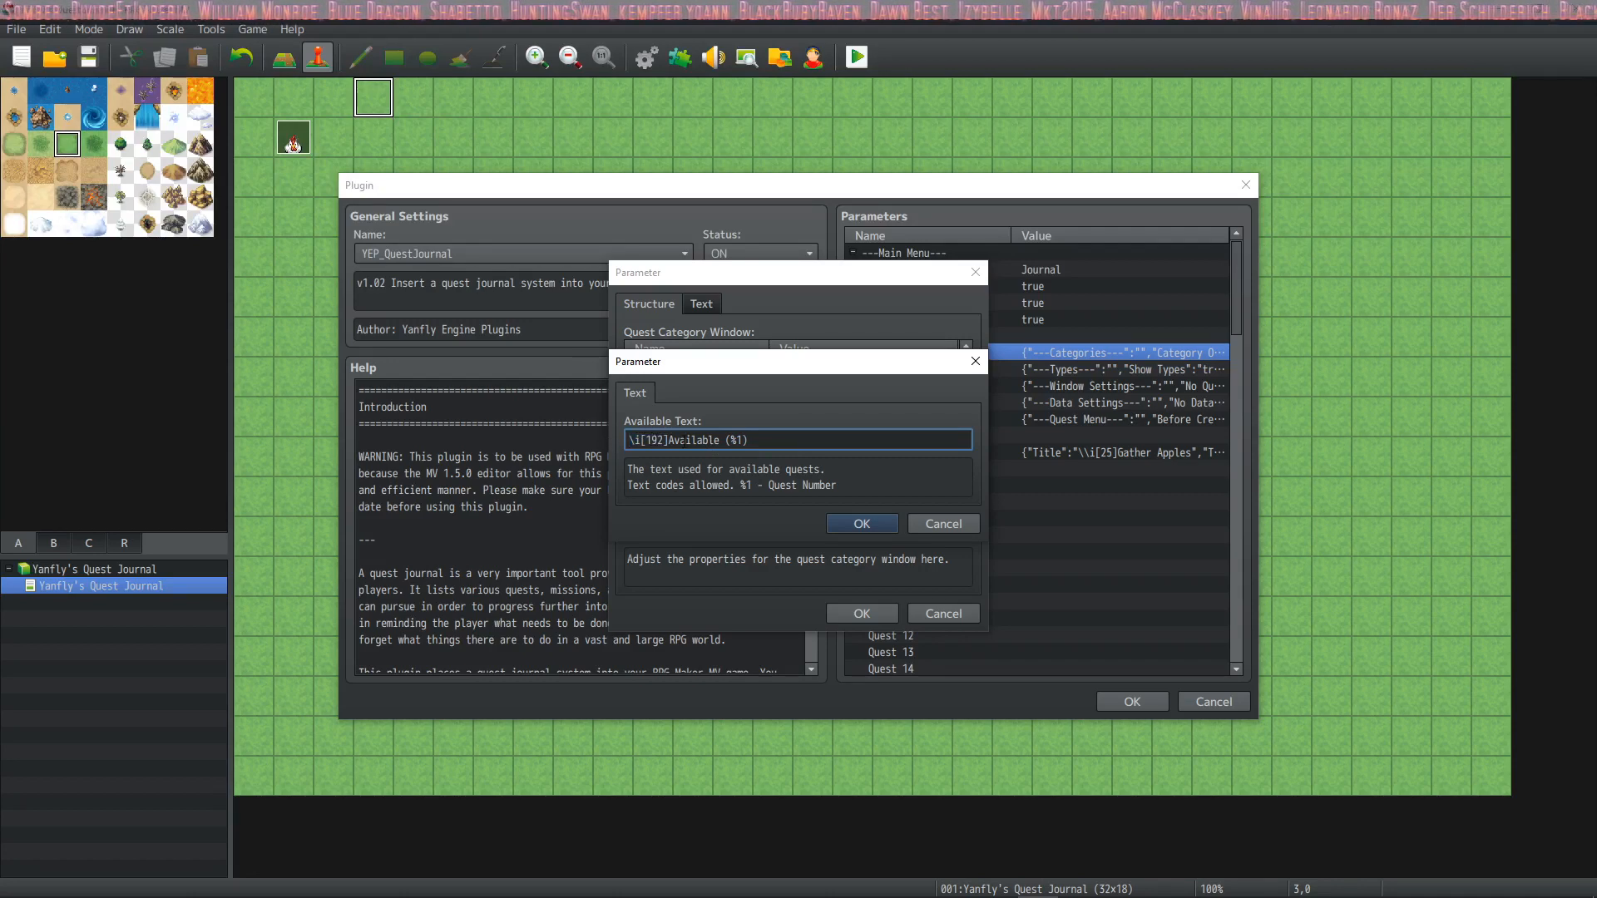
drag(670, 440, 720, 440)
click(748, 440)
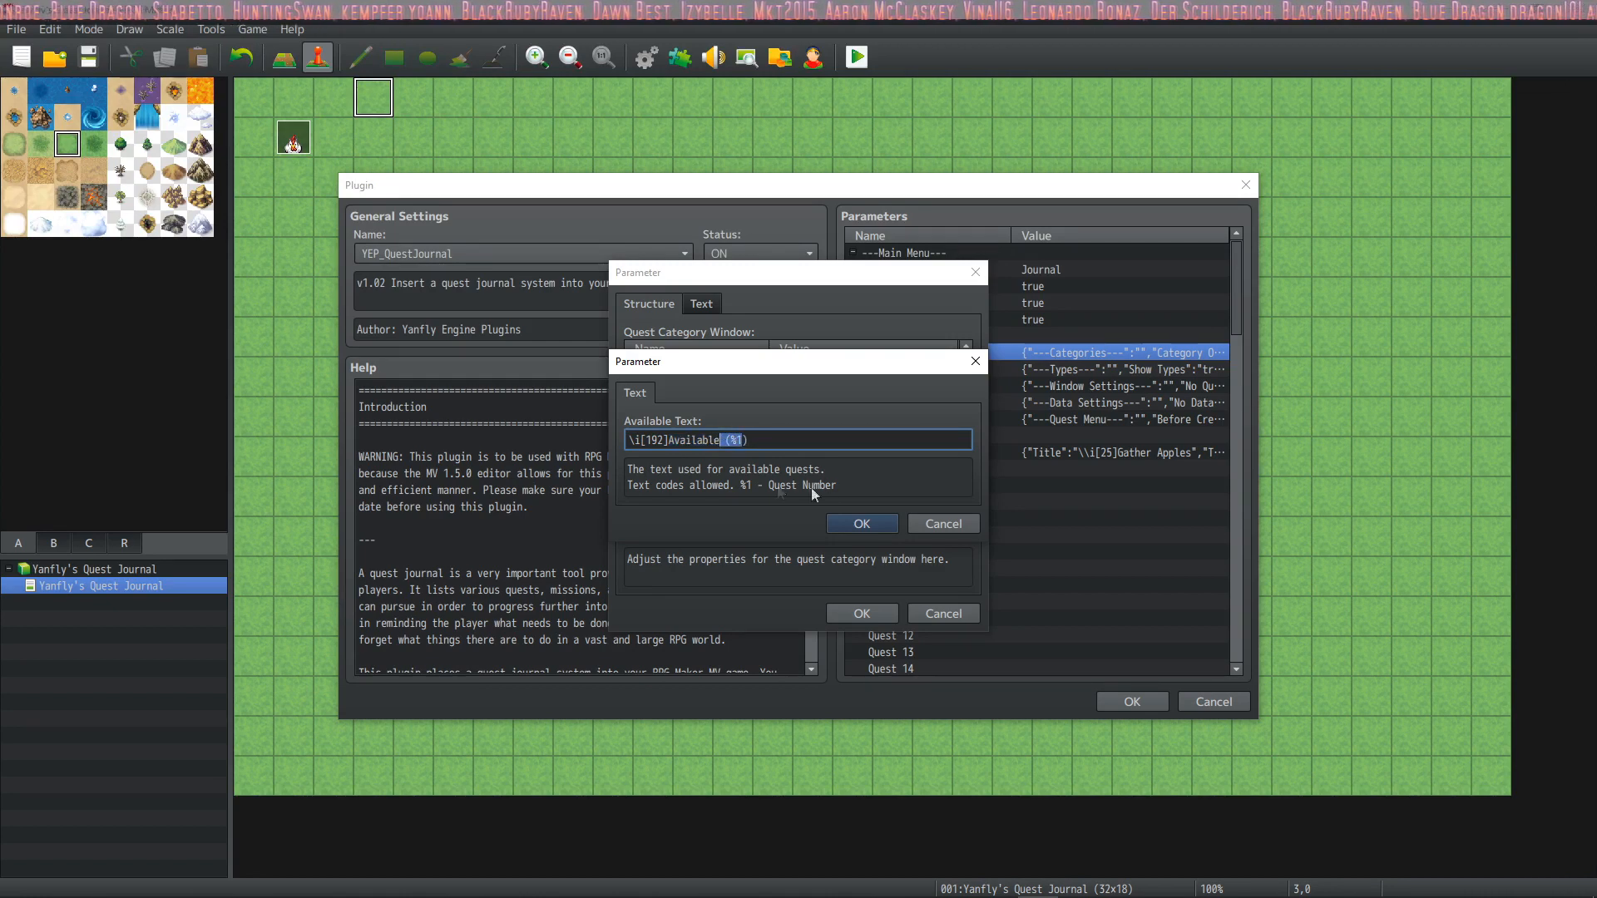
click(862, 512)
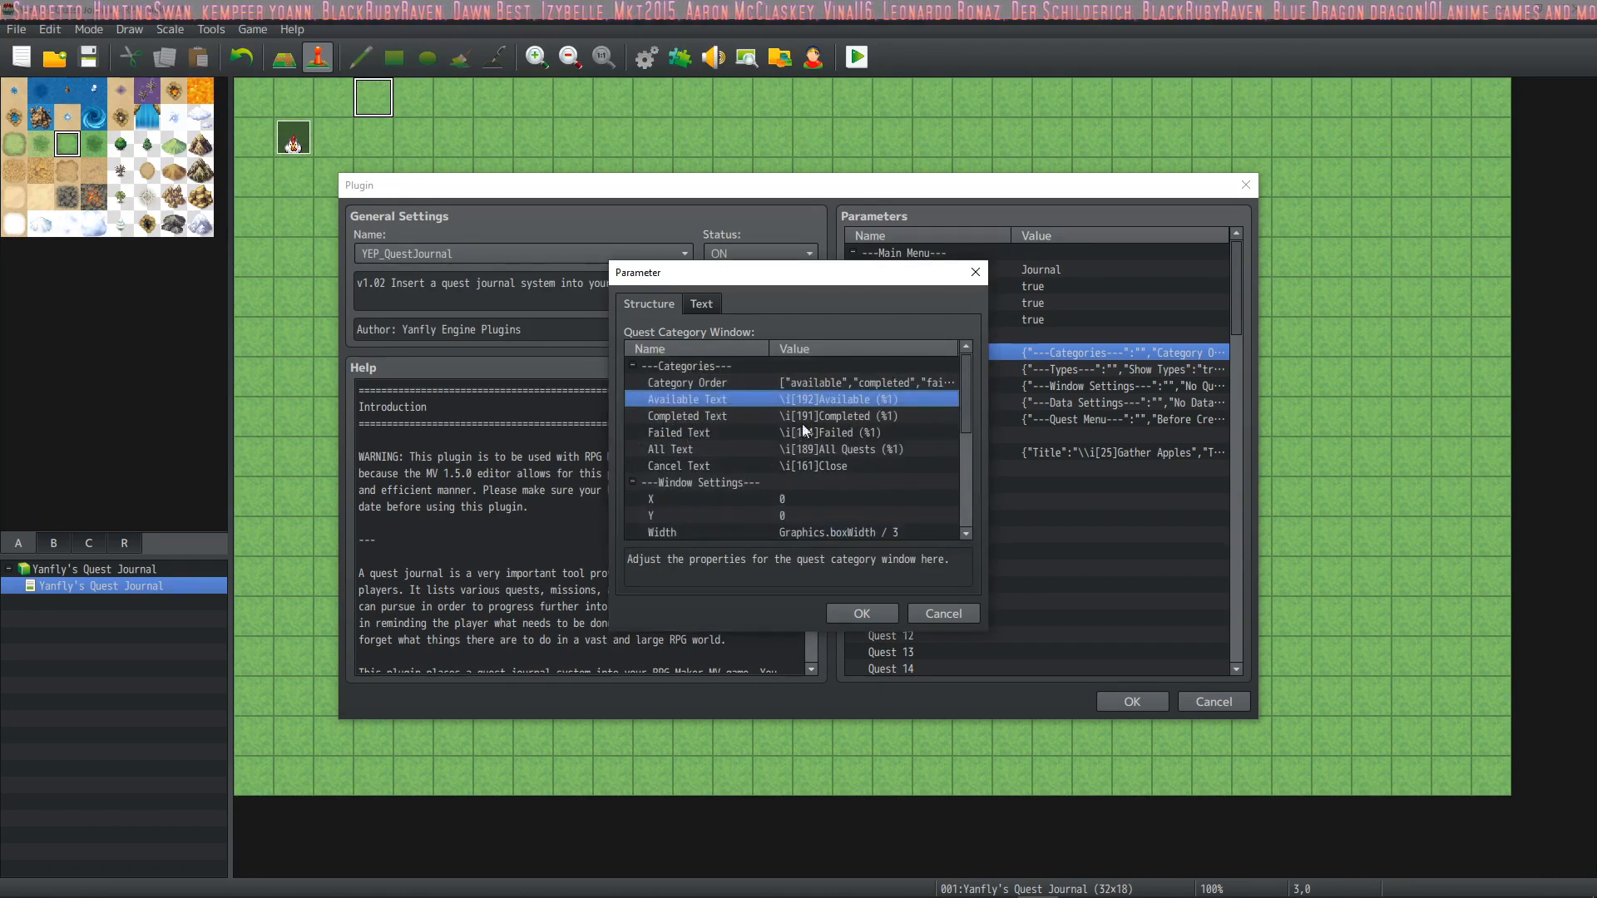
Step: Inspect the icon code and label in the Completed Text parameter, accepting it as it is
double_click(727, 411)
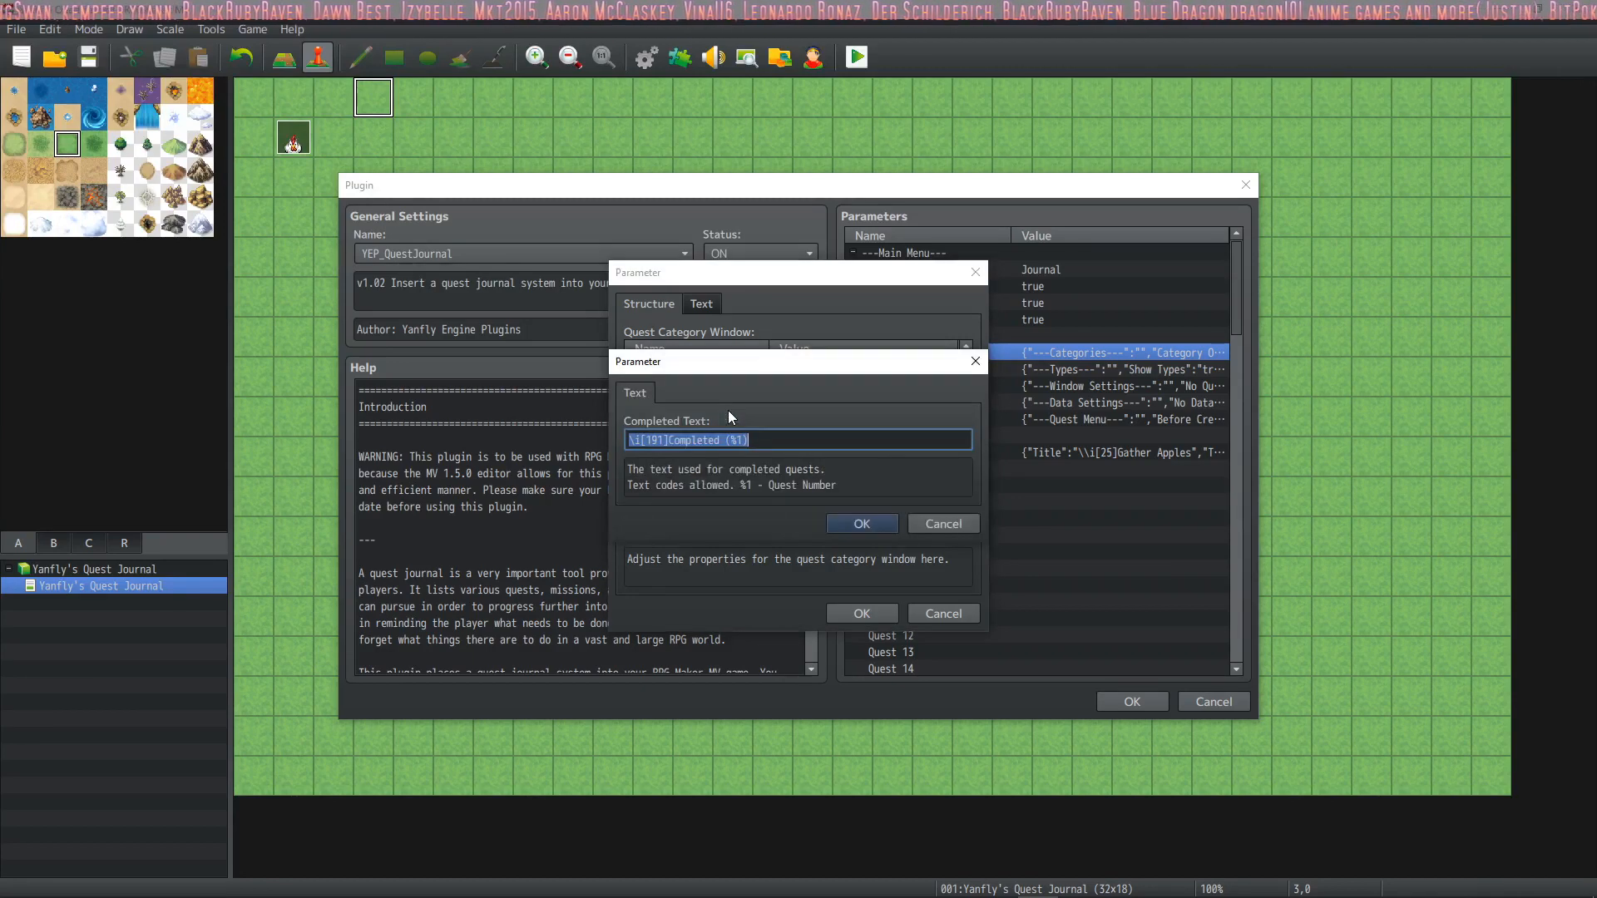
click(664, 440)
drag(664, 440, 616, 436)
click(697, 440)
click(860, 524)
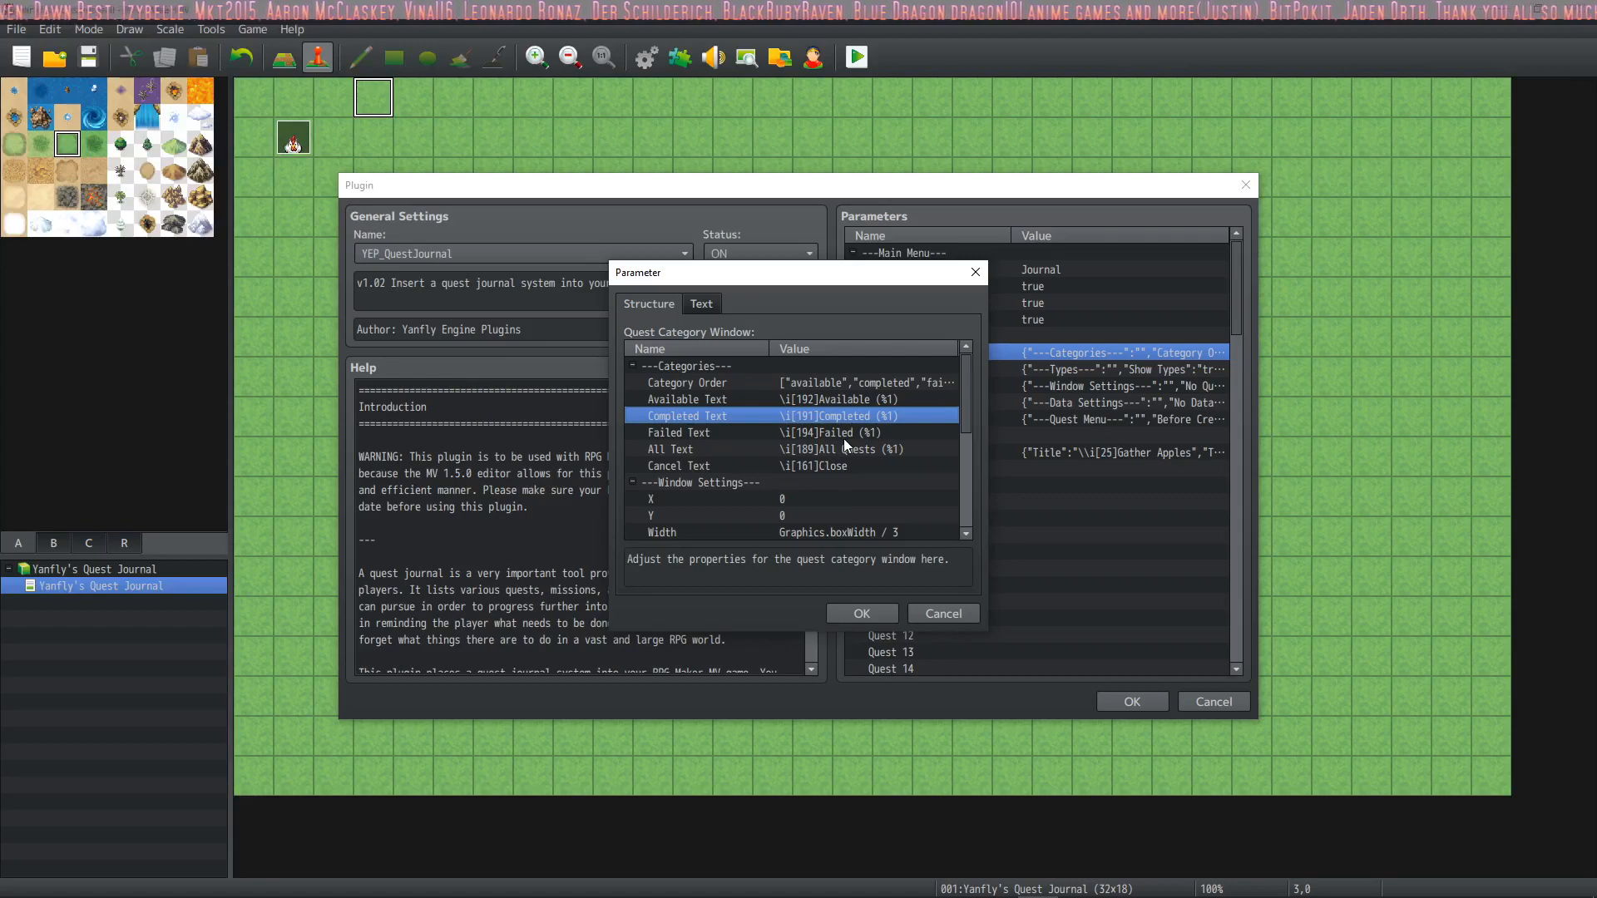
Step: Inspect the Failed Text, All Text and Cancel Text parameters, accepting them and the Quest Category Window settings as they are
double_click(843, 435)
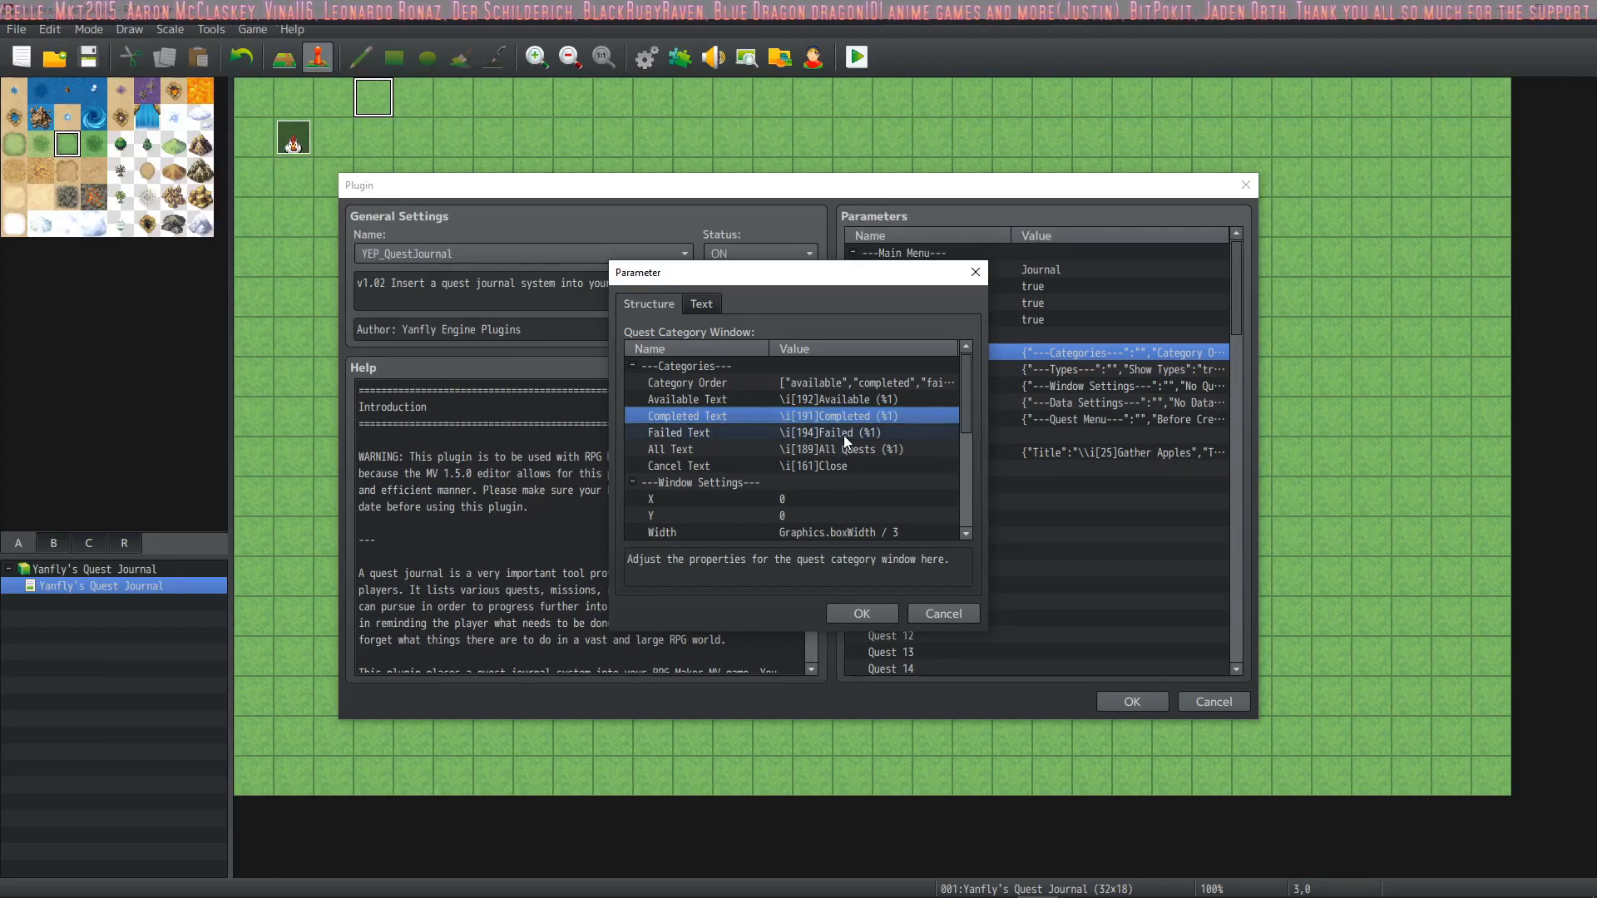
click(860, 526)
double_click(833, 451)
click(859, 524)
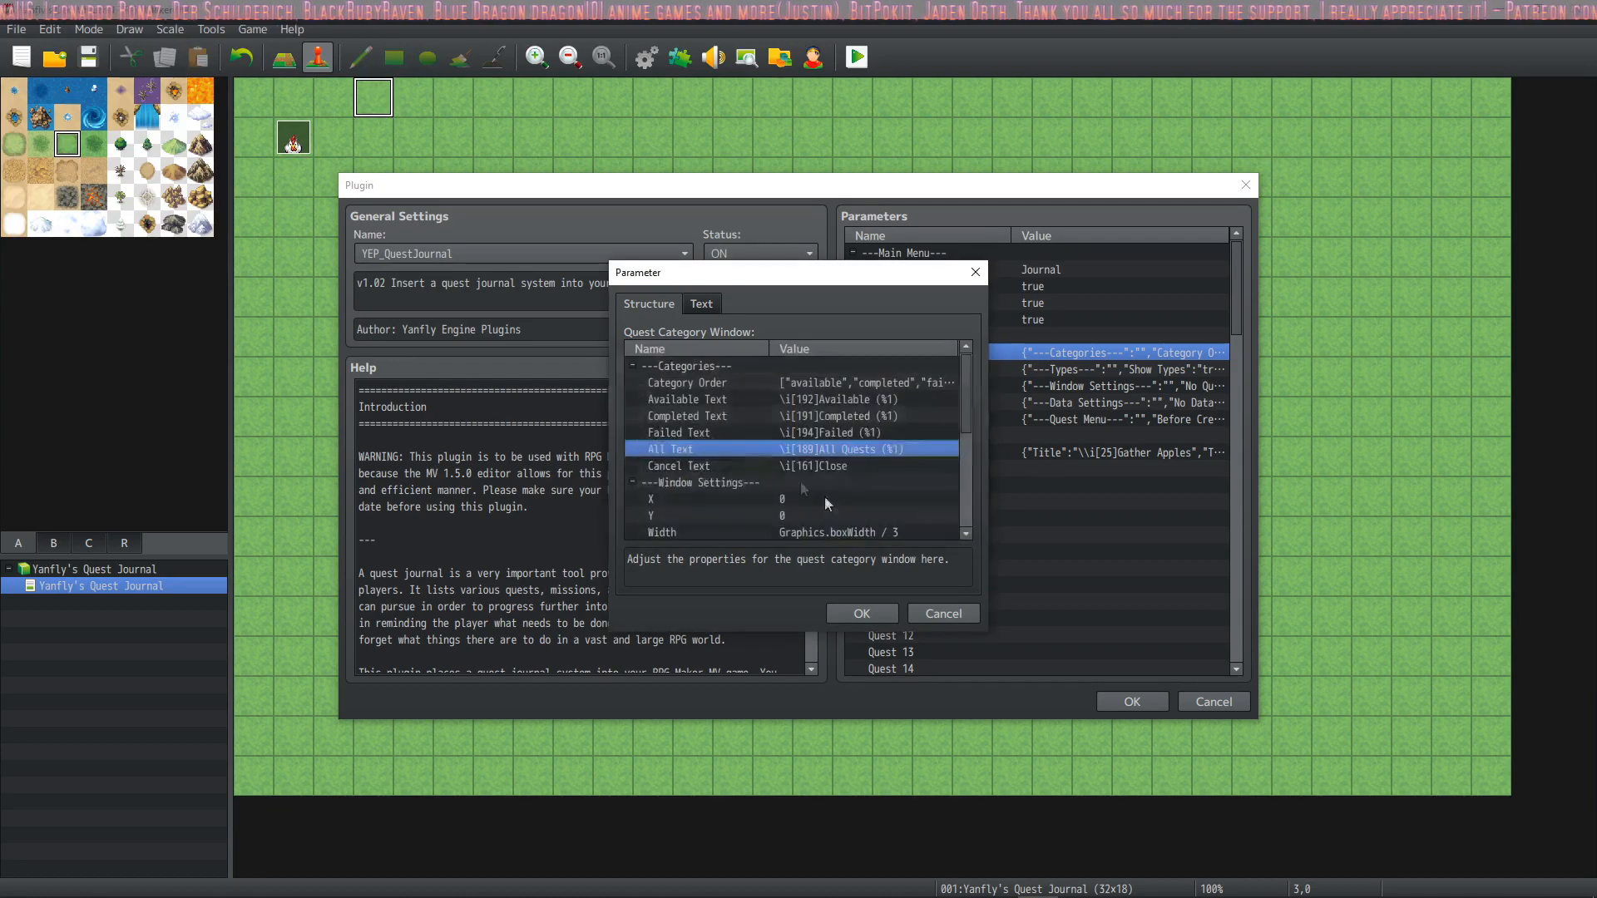
double_click(824, 466)
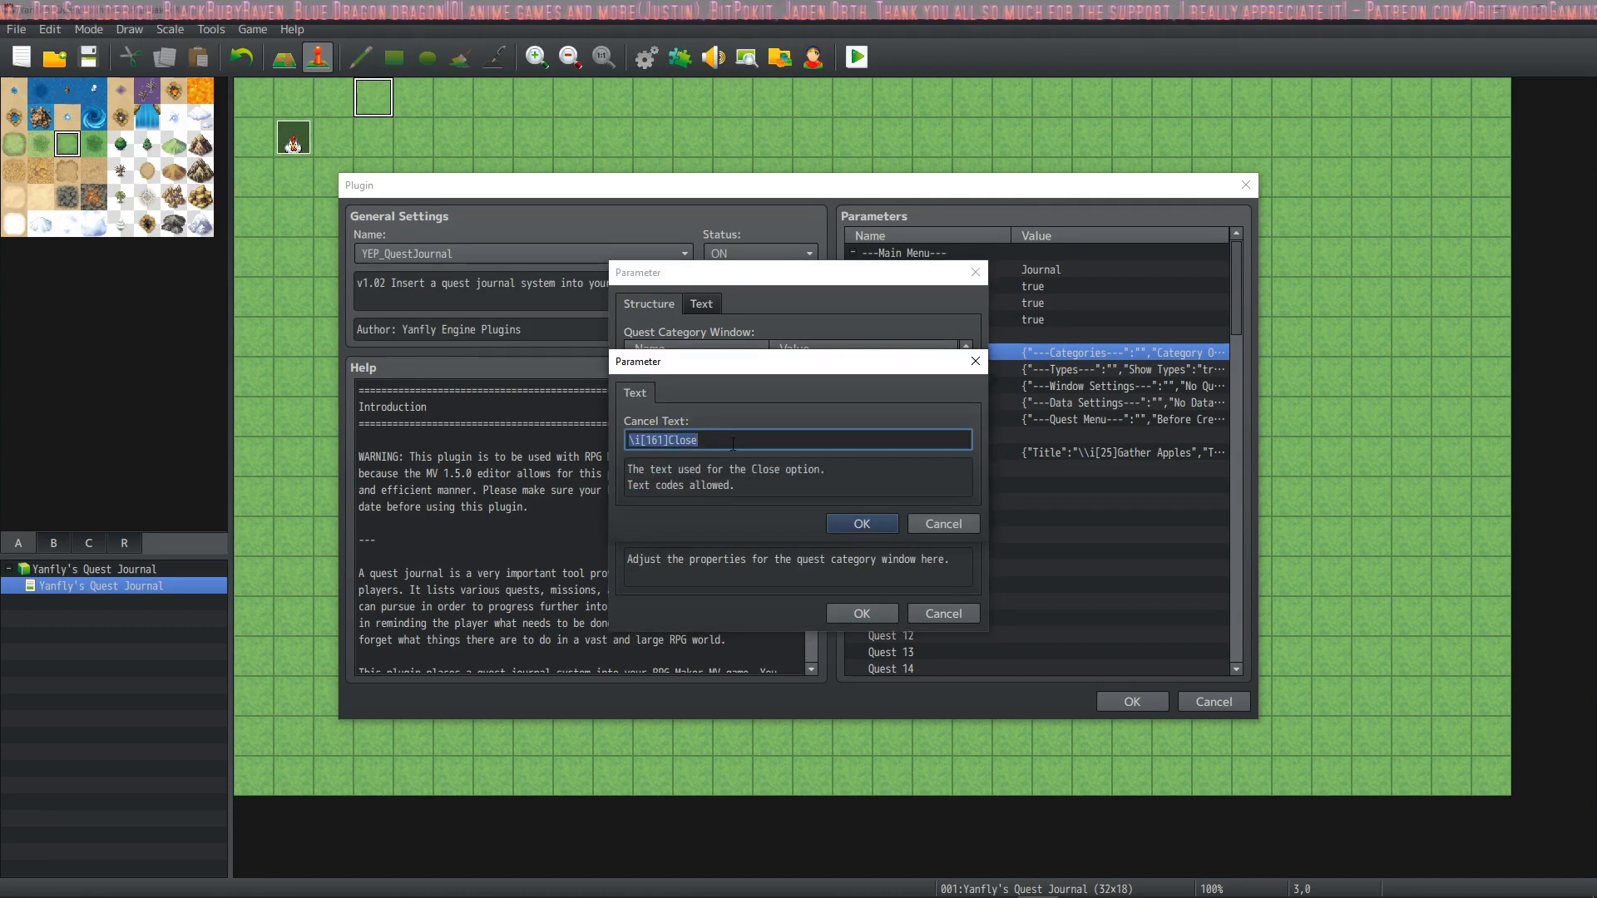
click(862, 524)
scroll(770, 366, down, 1)
scroll(770, 366, up, 1)
scroll(806, 466, down, 2)
scroll(754, 431, up, 3)
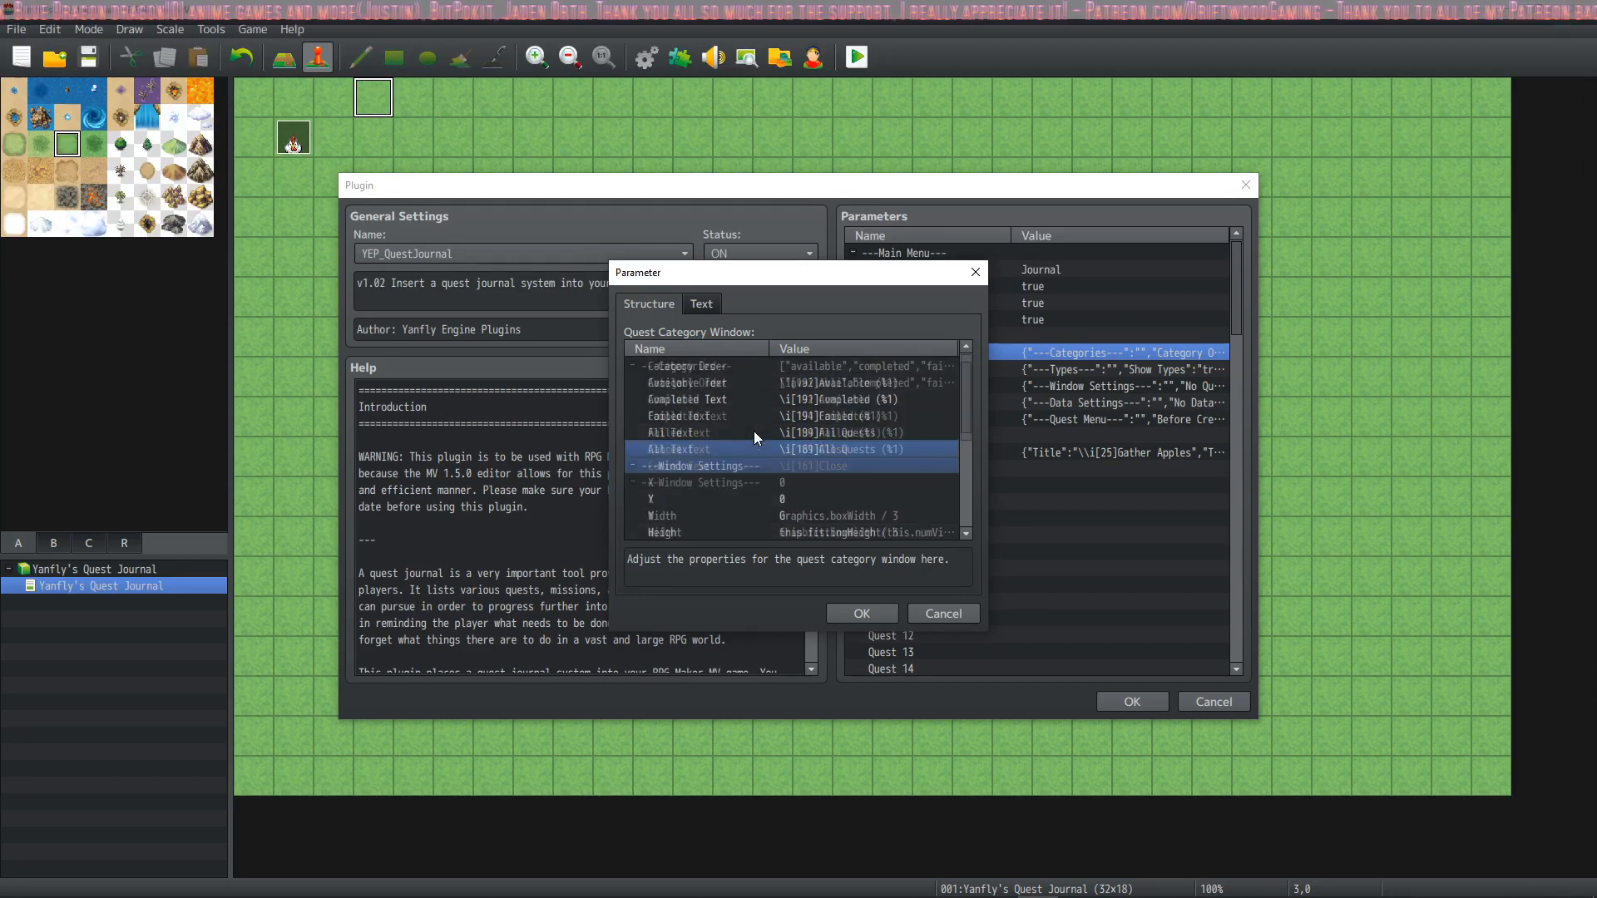
click(862, 613)
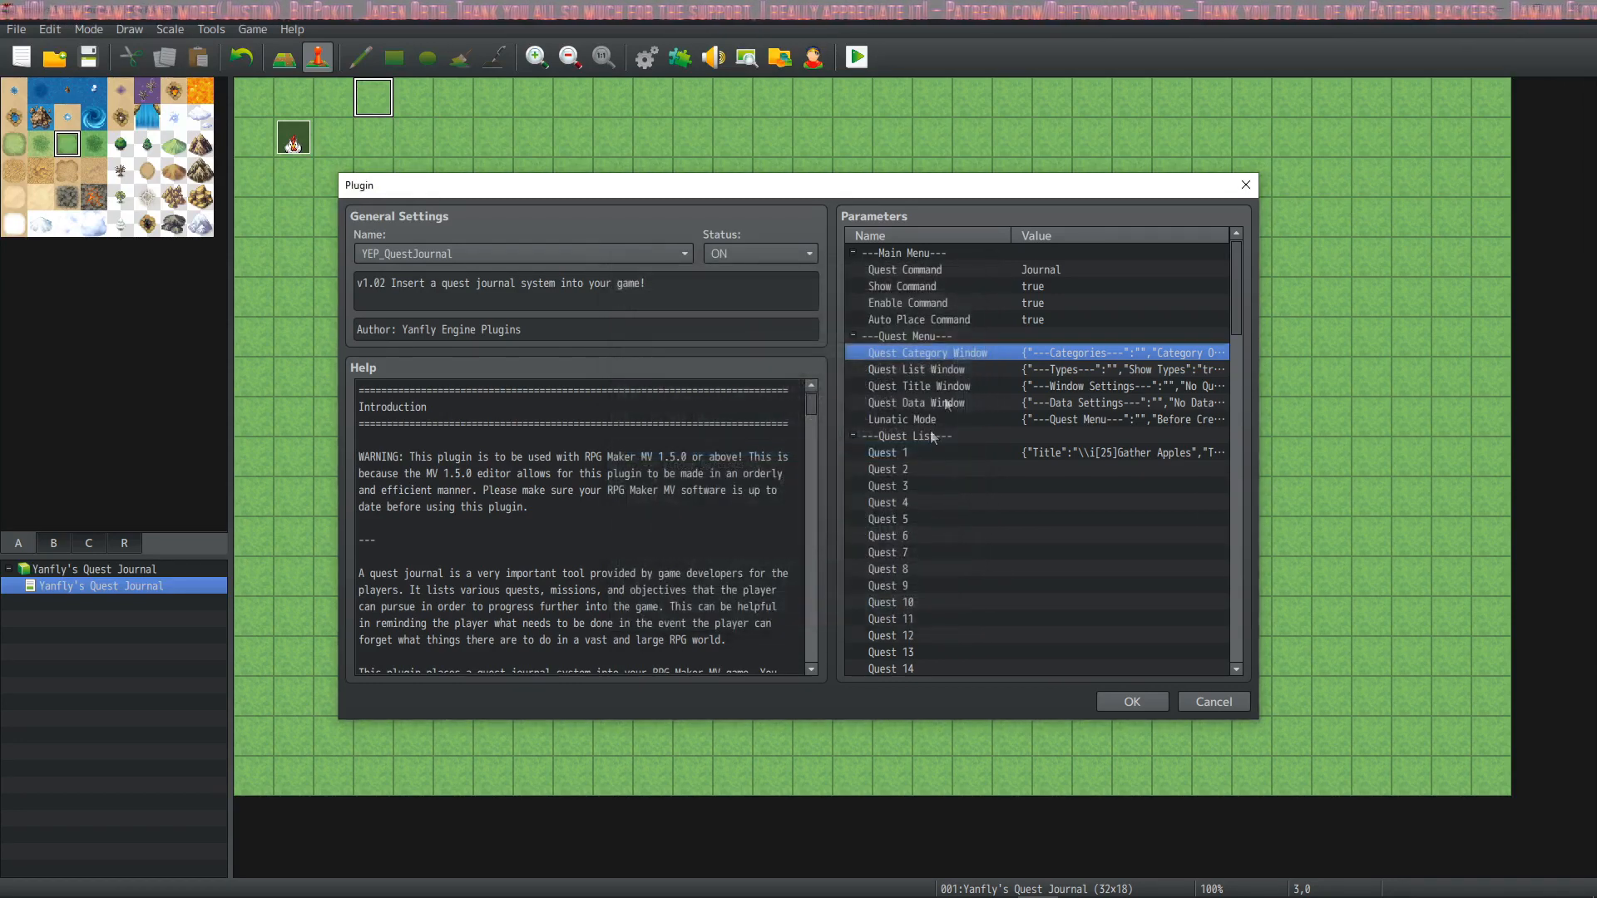
Step: Reopen the Quest Category Window parameter and review its X, Y, Width and Height window settings
double_click(955, 354)
scroll(736, 432, down, 2)
click(756, 414)
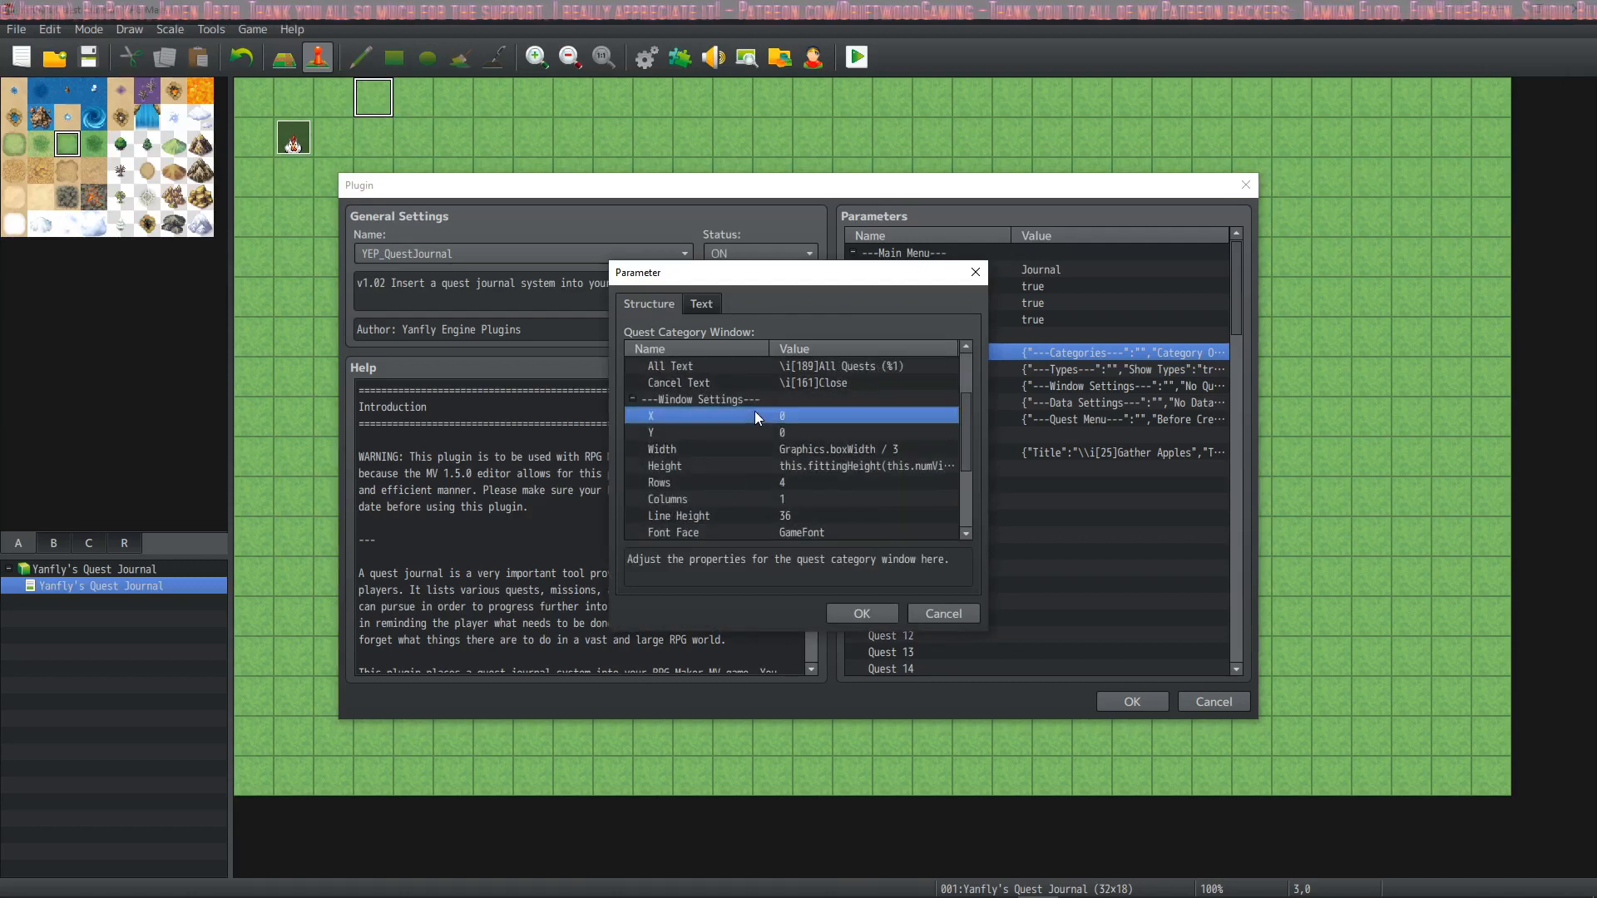
click(801, 430)
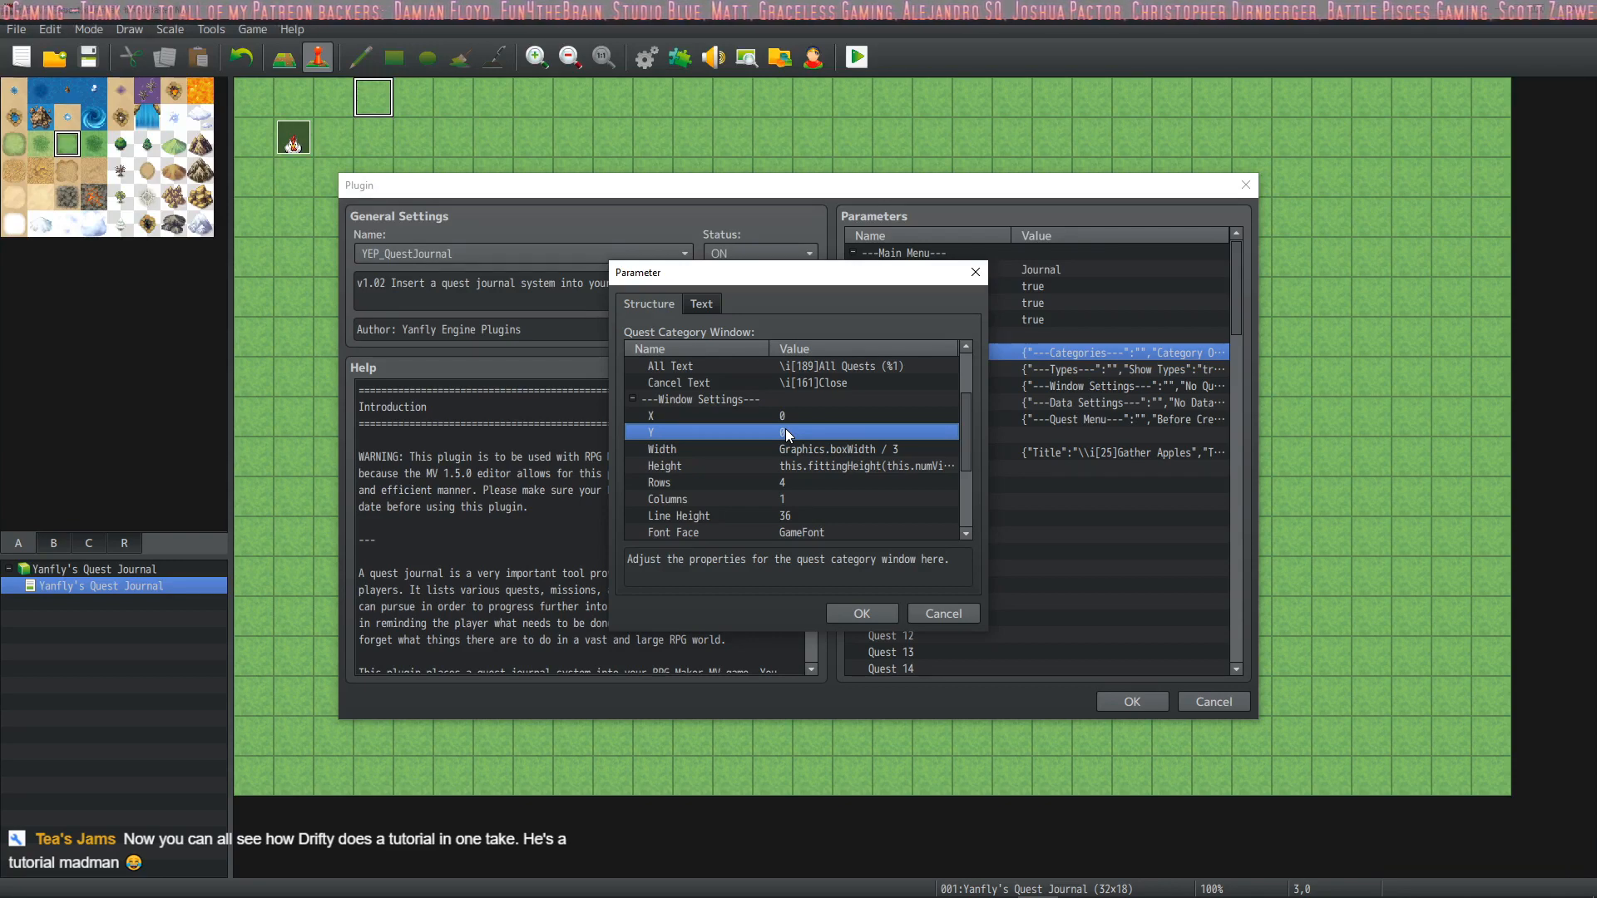
click(786, 415)
click(795, 427)
click(835, 451)
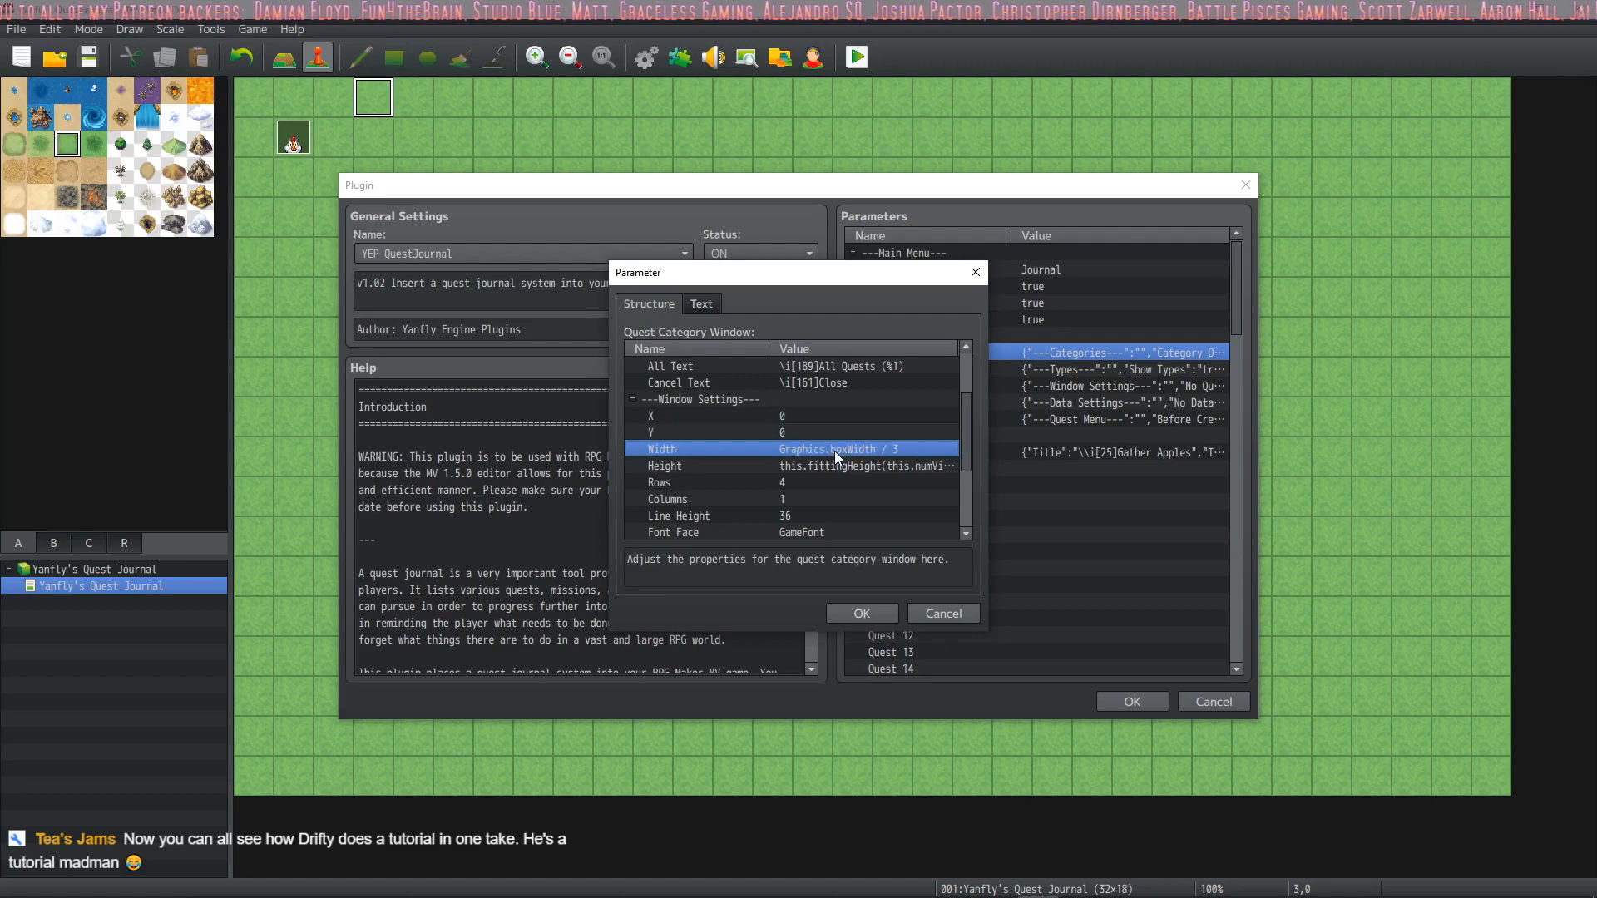
click(826, 468)
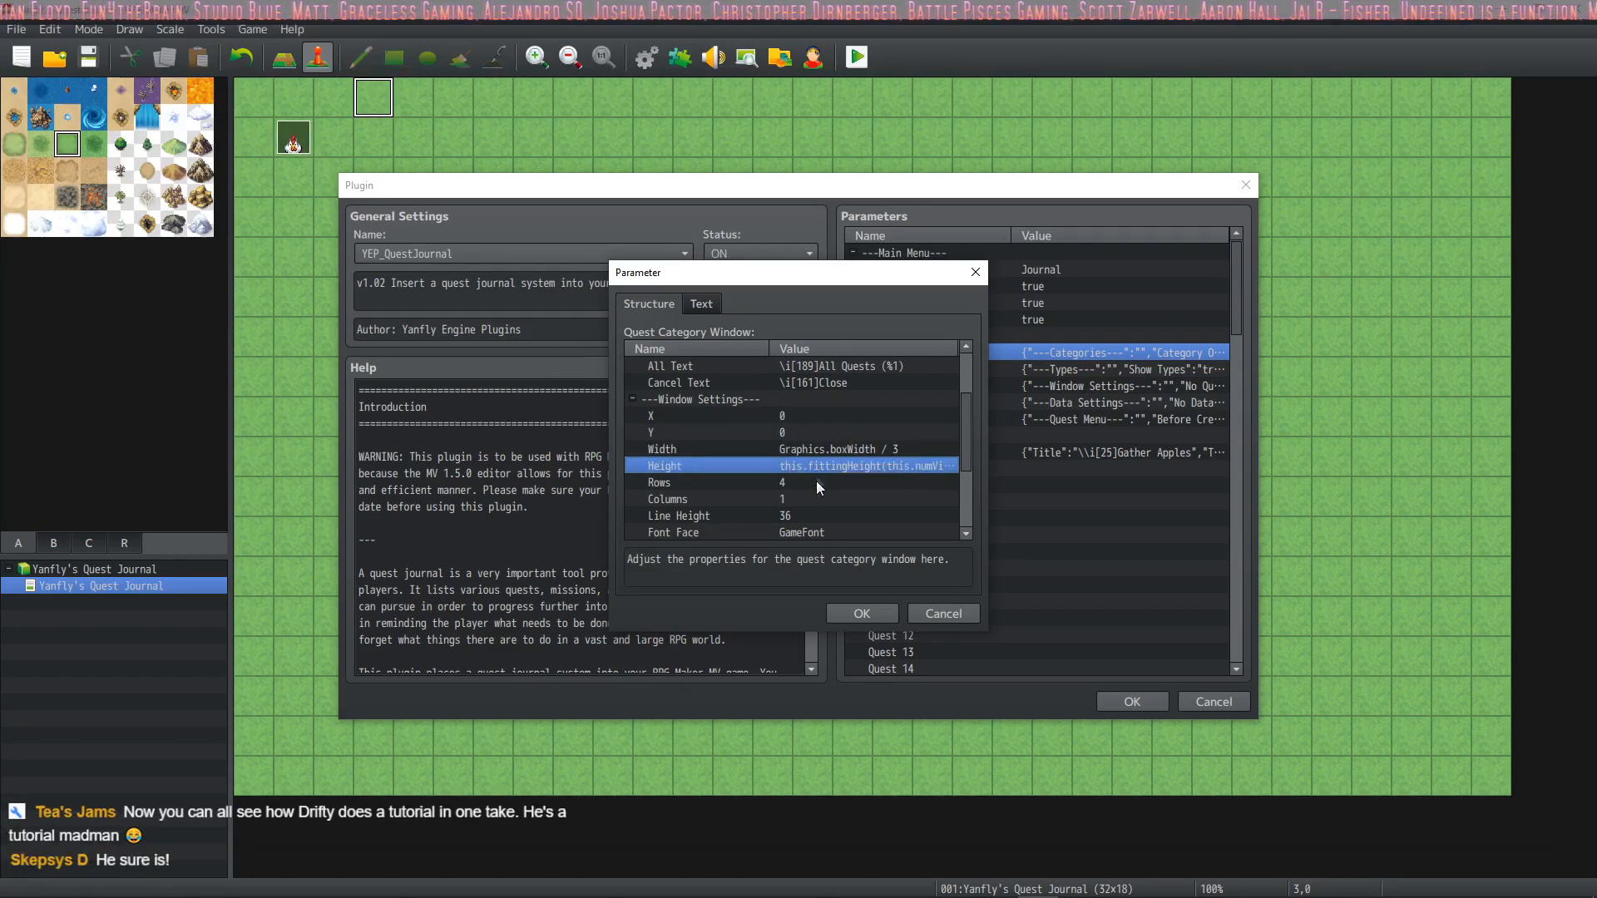
scroll(816, 481, down, 1)
scroll(819, 406, up, 1)
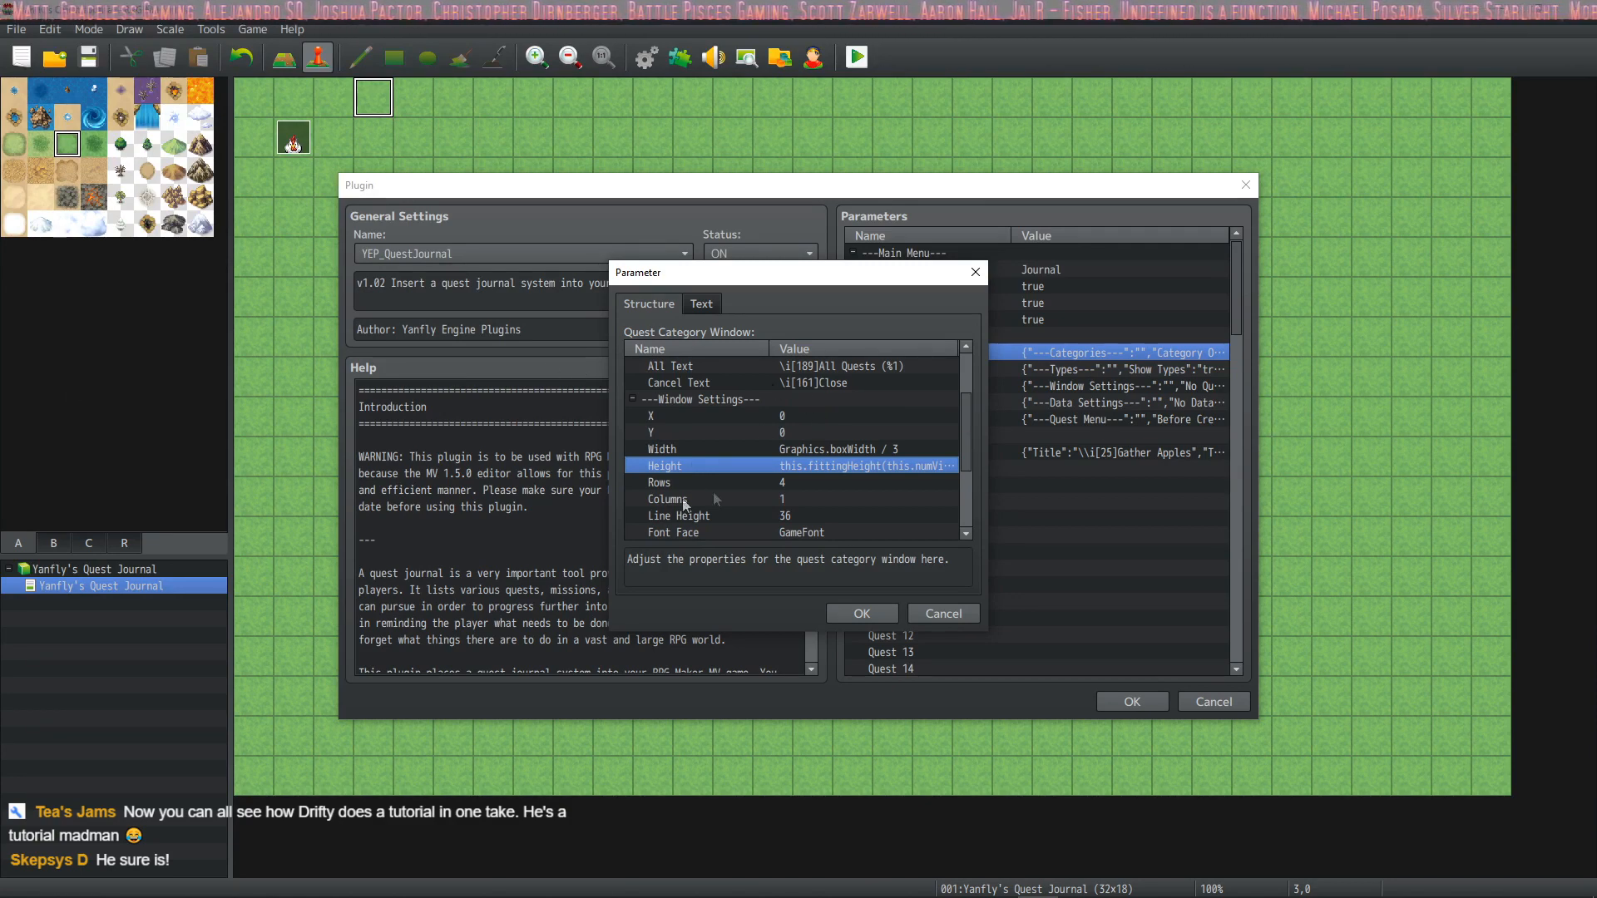
Step: Examine the Rows entry in the Quest Category Window's window settings
click(759, 486)
scroll(706, 507, down, 2)
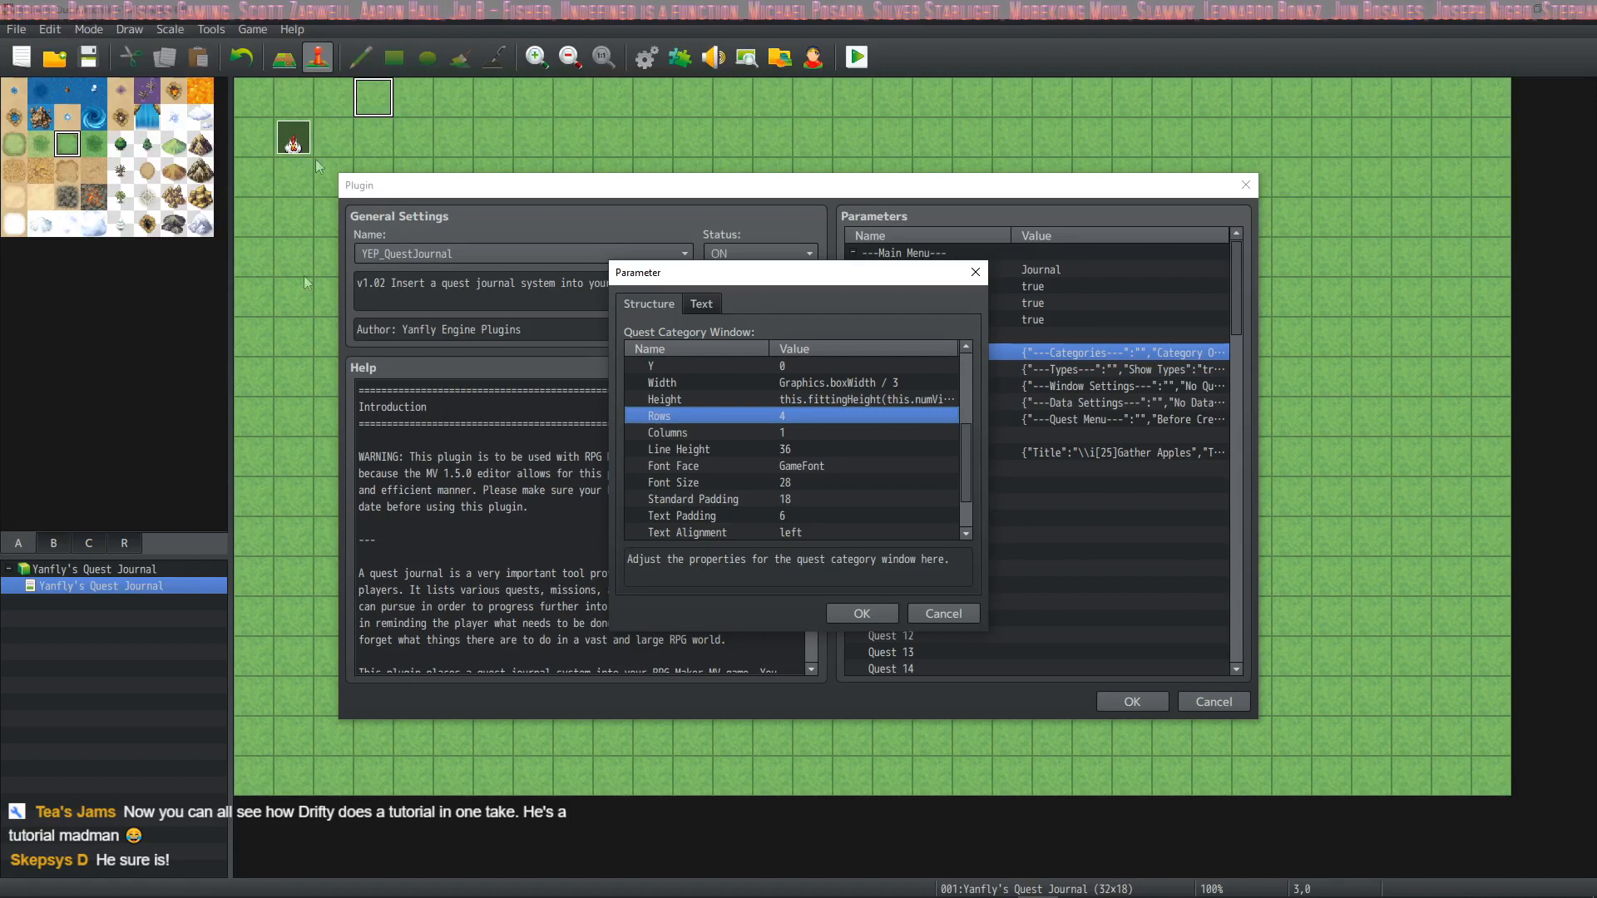
scroll(791, 507, up, 3)
click(785, 515)
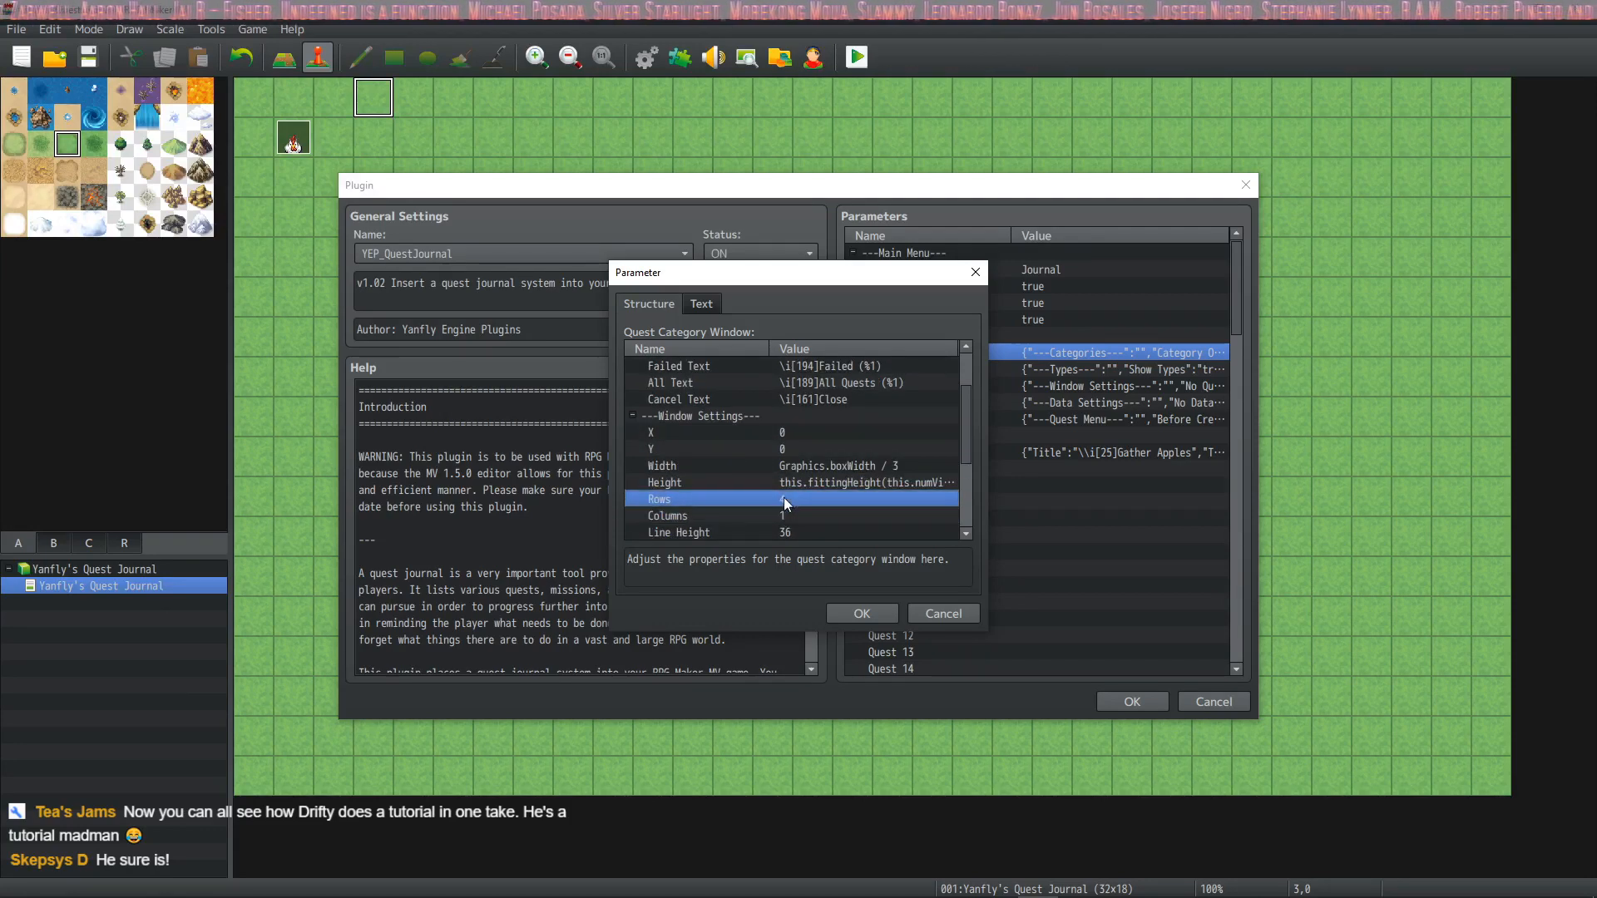
Step: Reopen the Category Order list and go through its quest categories from available to all, accepting it as it is
scroll(753, 453, up, 2)
click(760, 397)
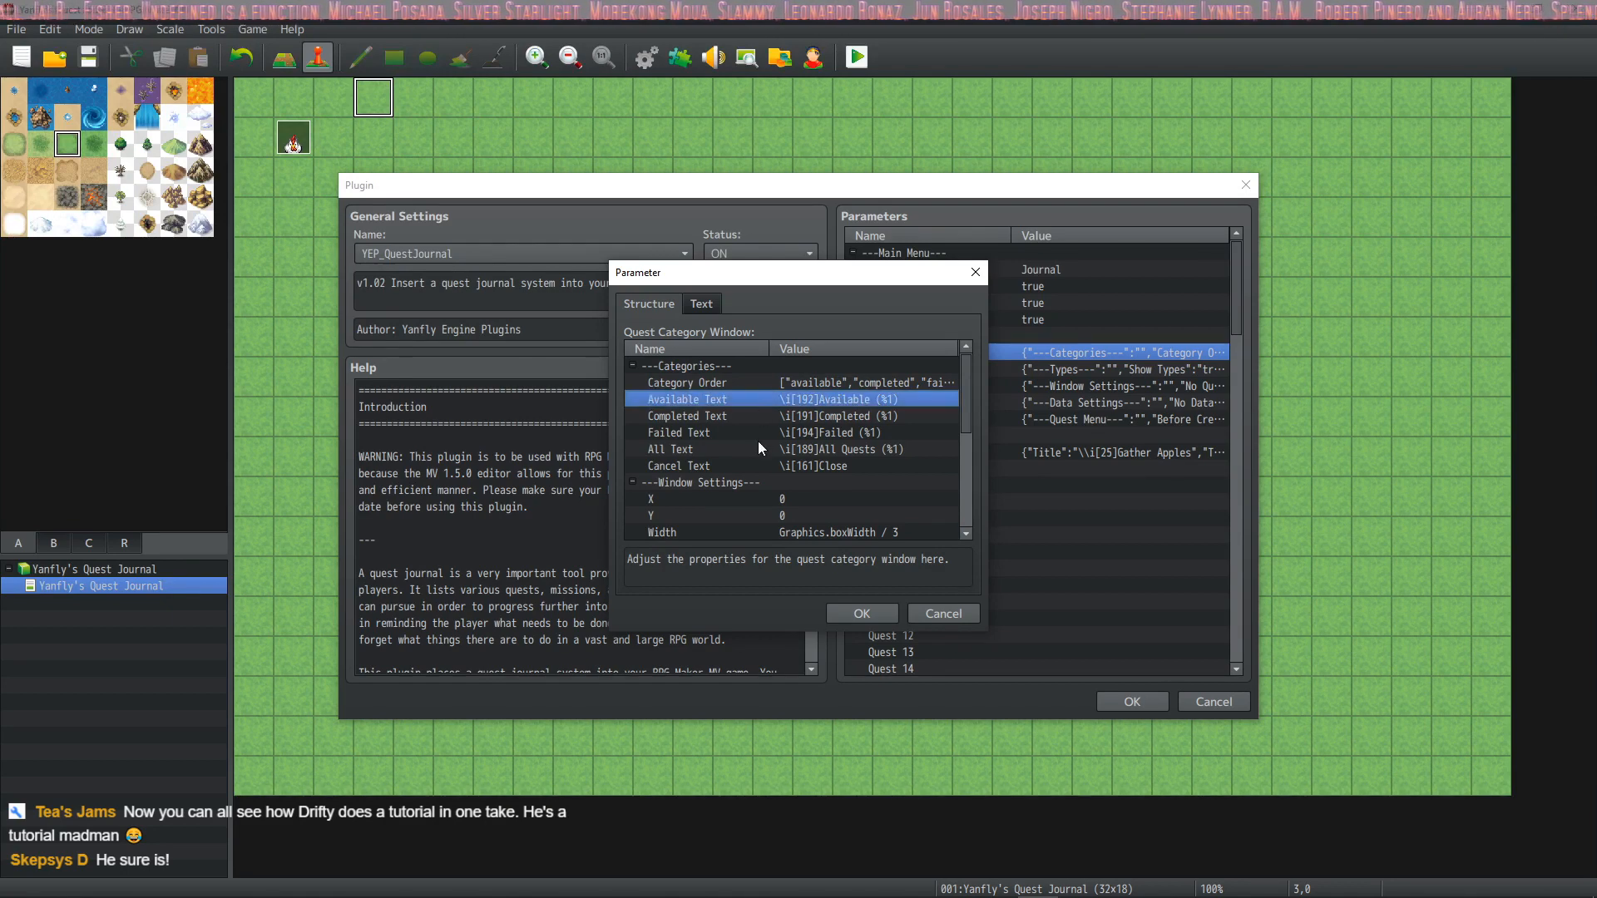
double_click(767, 383)
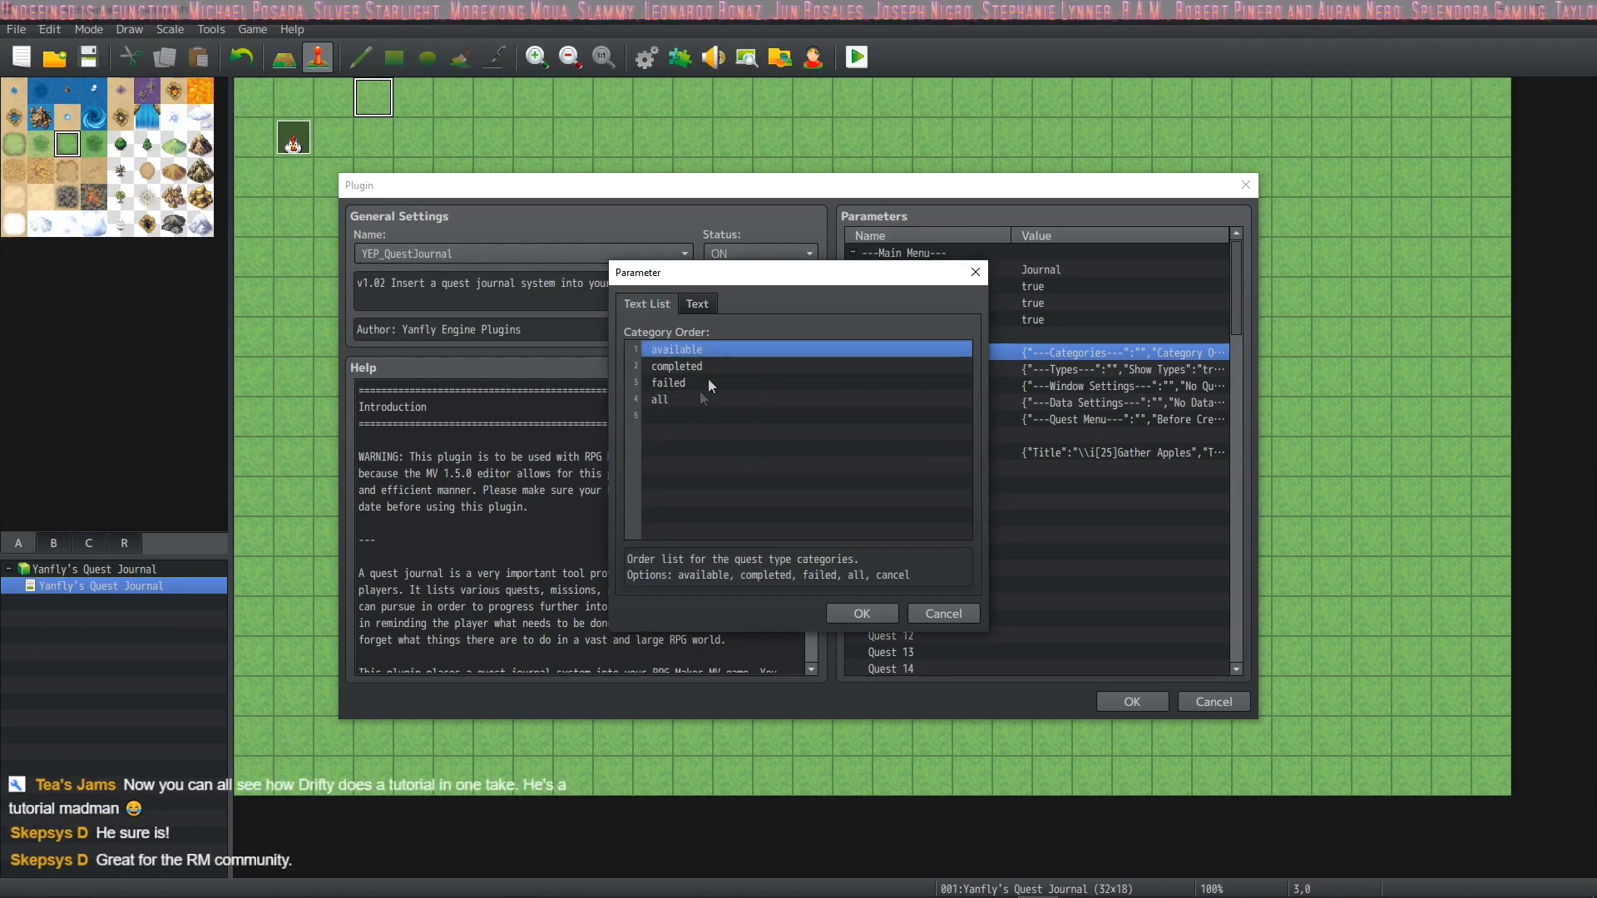
drag(697, 356, 676, 415)
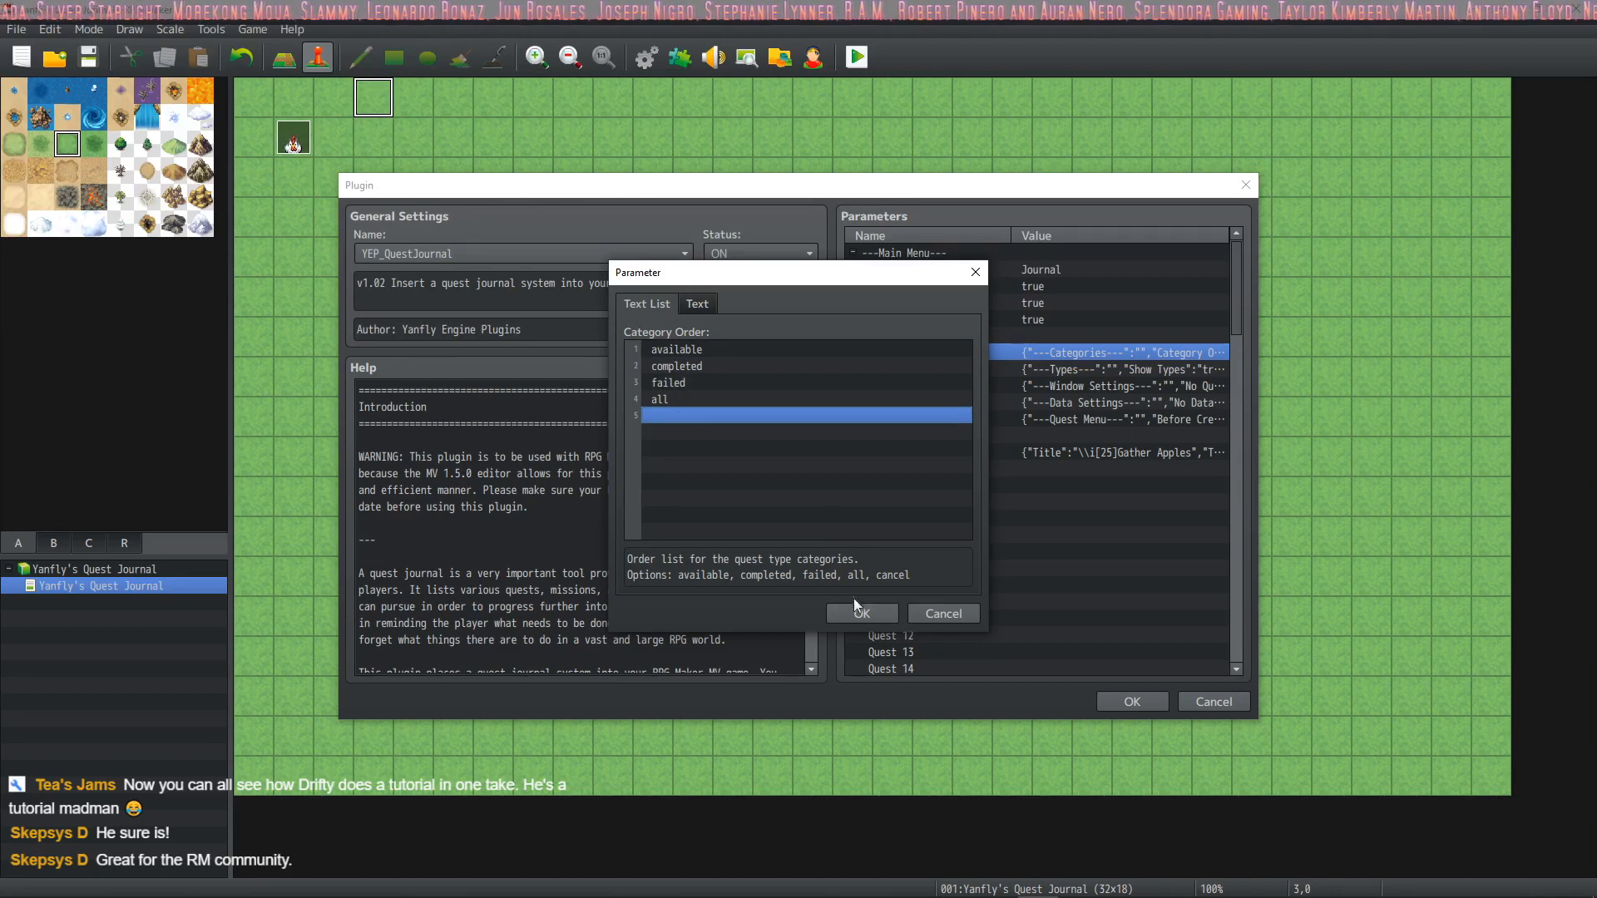
drag(709, 356, 687, 399)
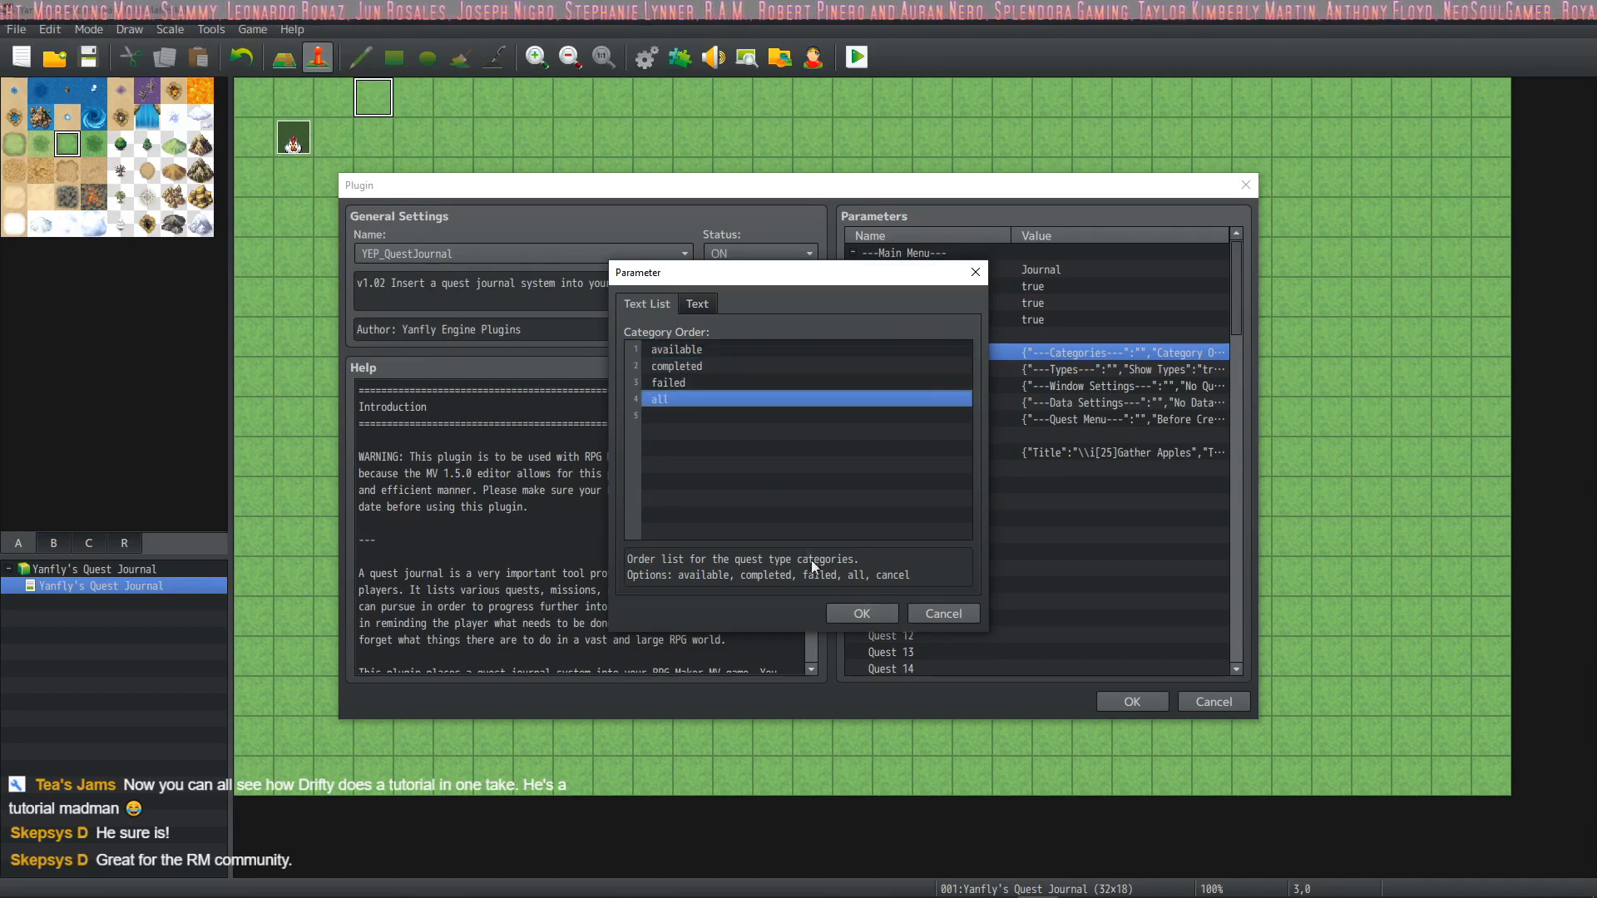
click(853, 611)
Step: Compare the Rows and Columns settings of the Quest Category Window with its list of categories
scroll(799, 483, down, 3)
click(785, 428)
click(770, 450)
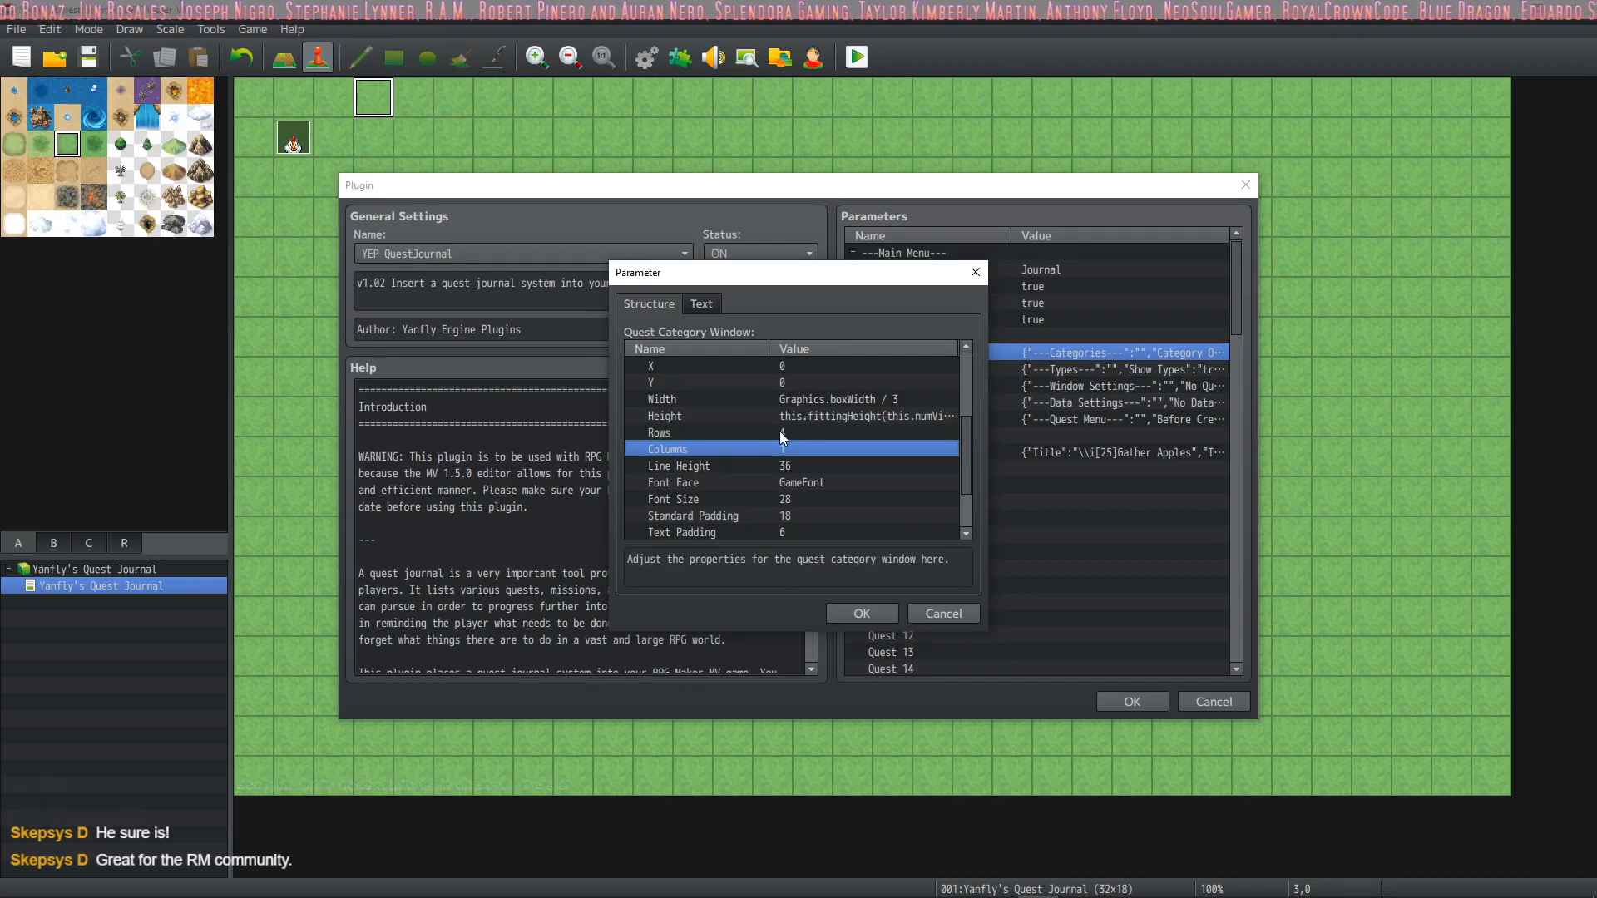
click(780, 431)
click(782, 451)
click(802, 431)
click(793, 446)
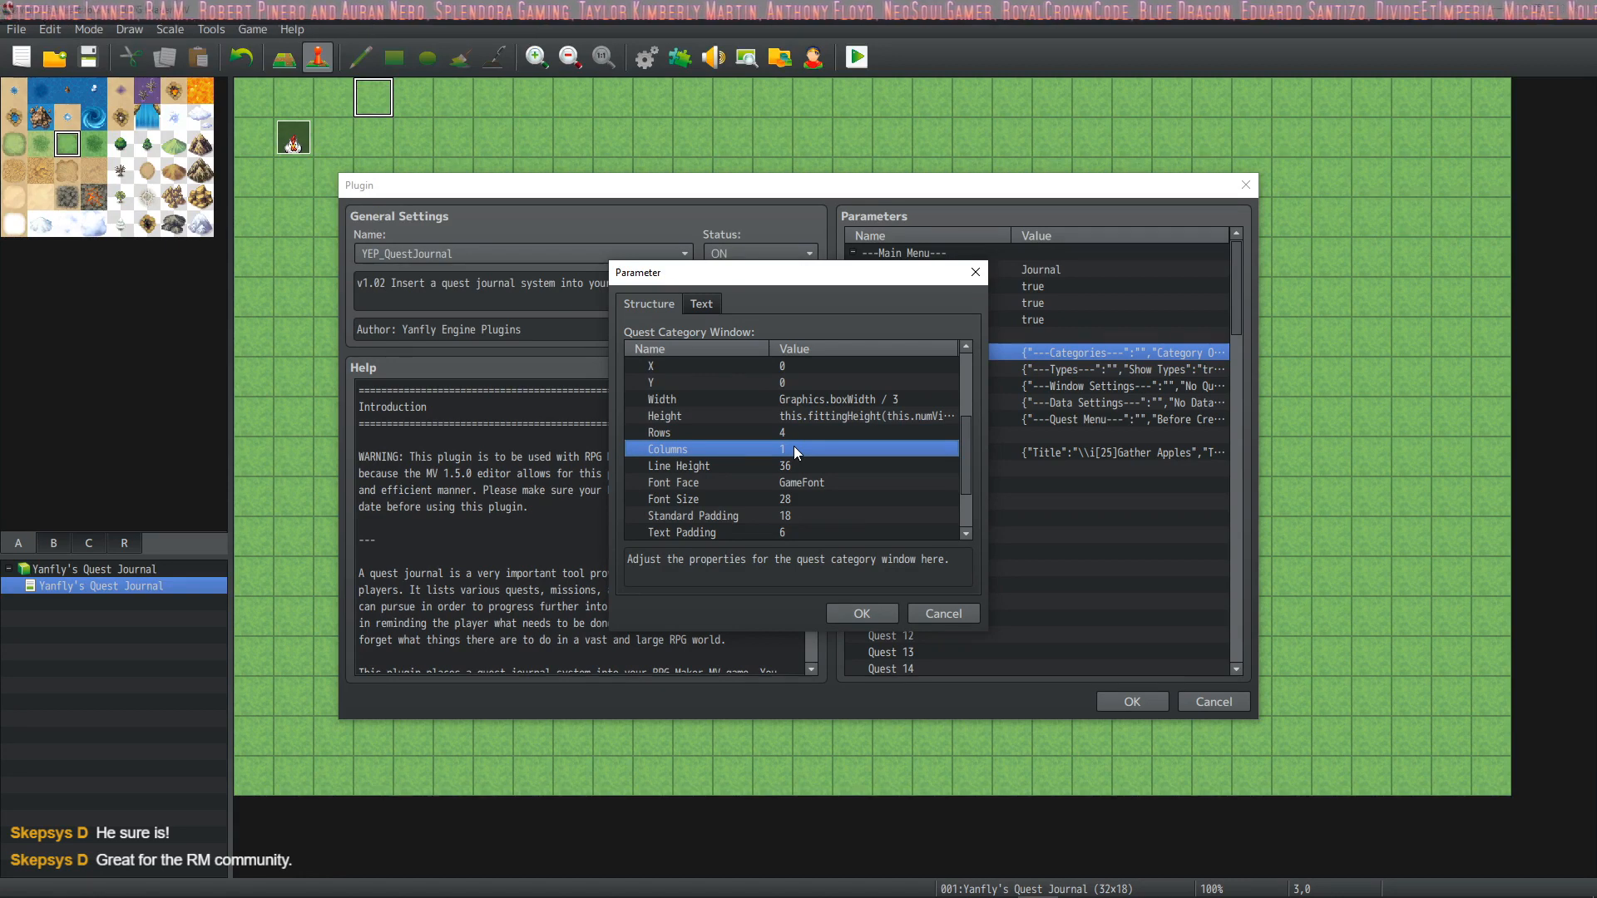
scroll(794, 446, up, 3)
scroll(755, 467, down, 3)
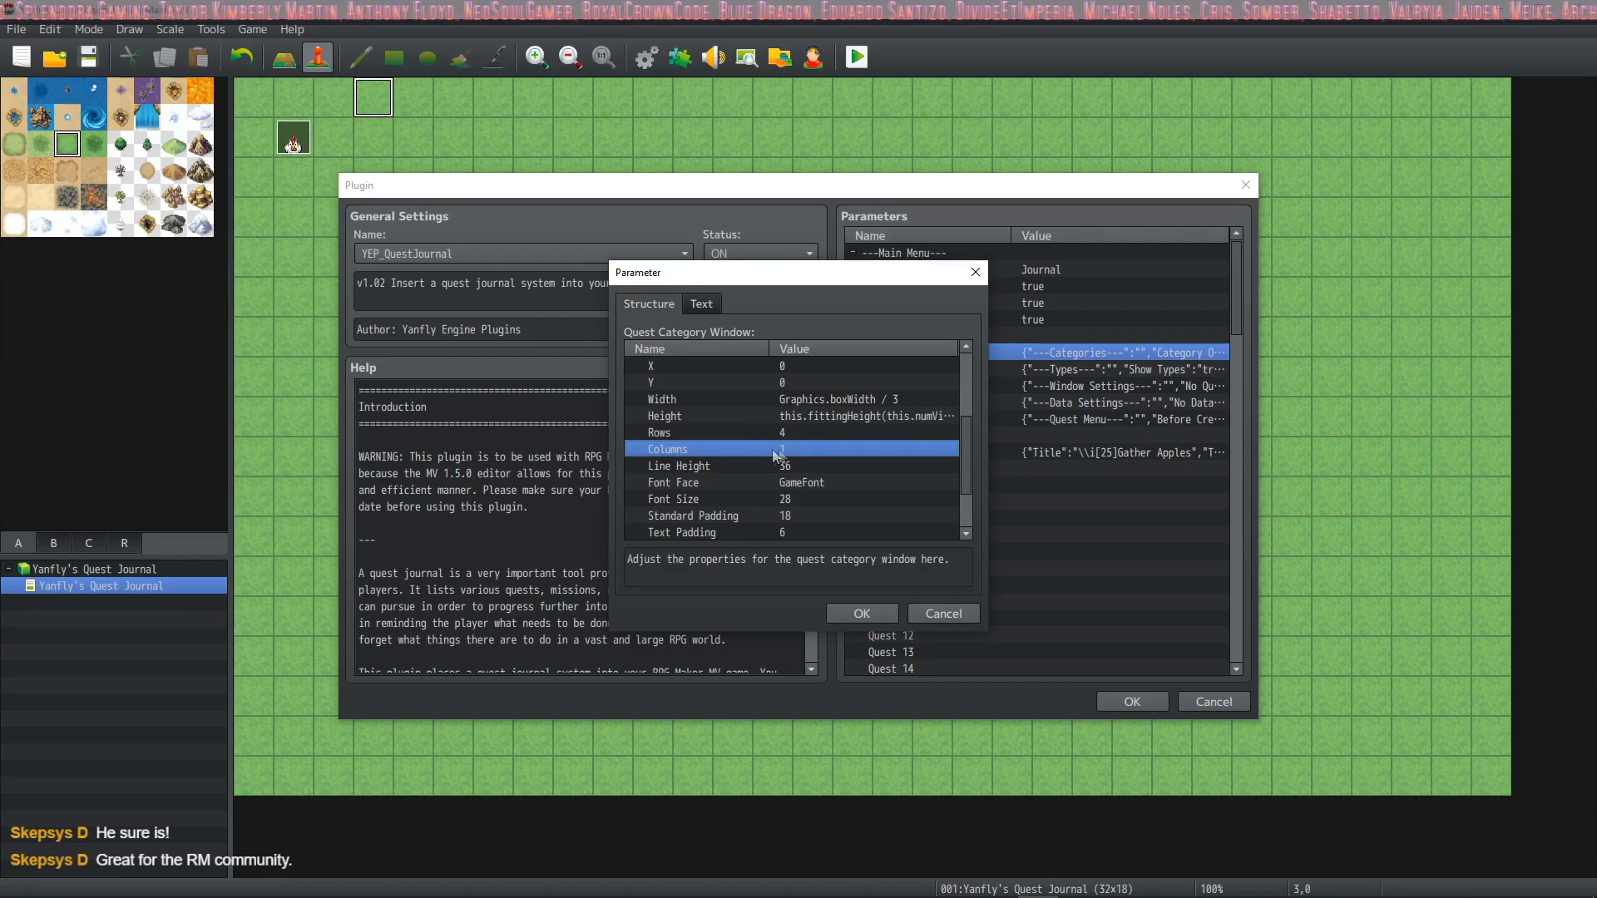
Step: Review the Quest Category Window's line height, font, padding, text alignment and opacity settings
click(755, 470)
scroll(732, 496, down, 1)
click(749, 438)
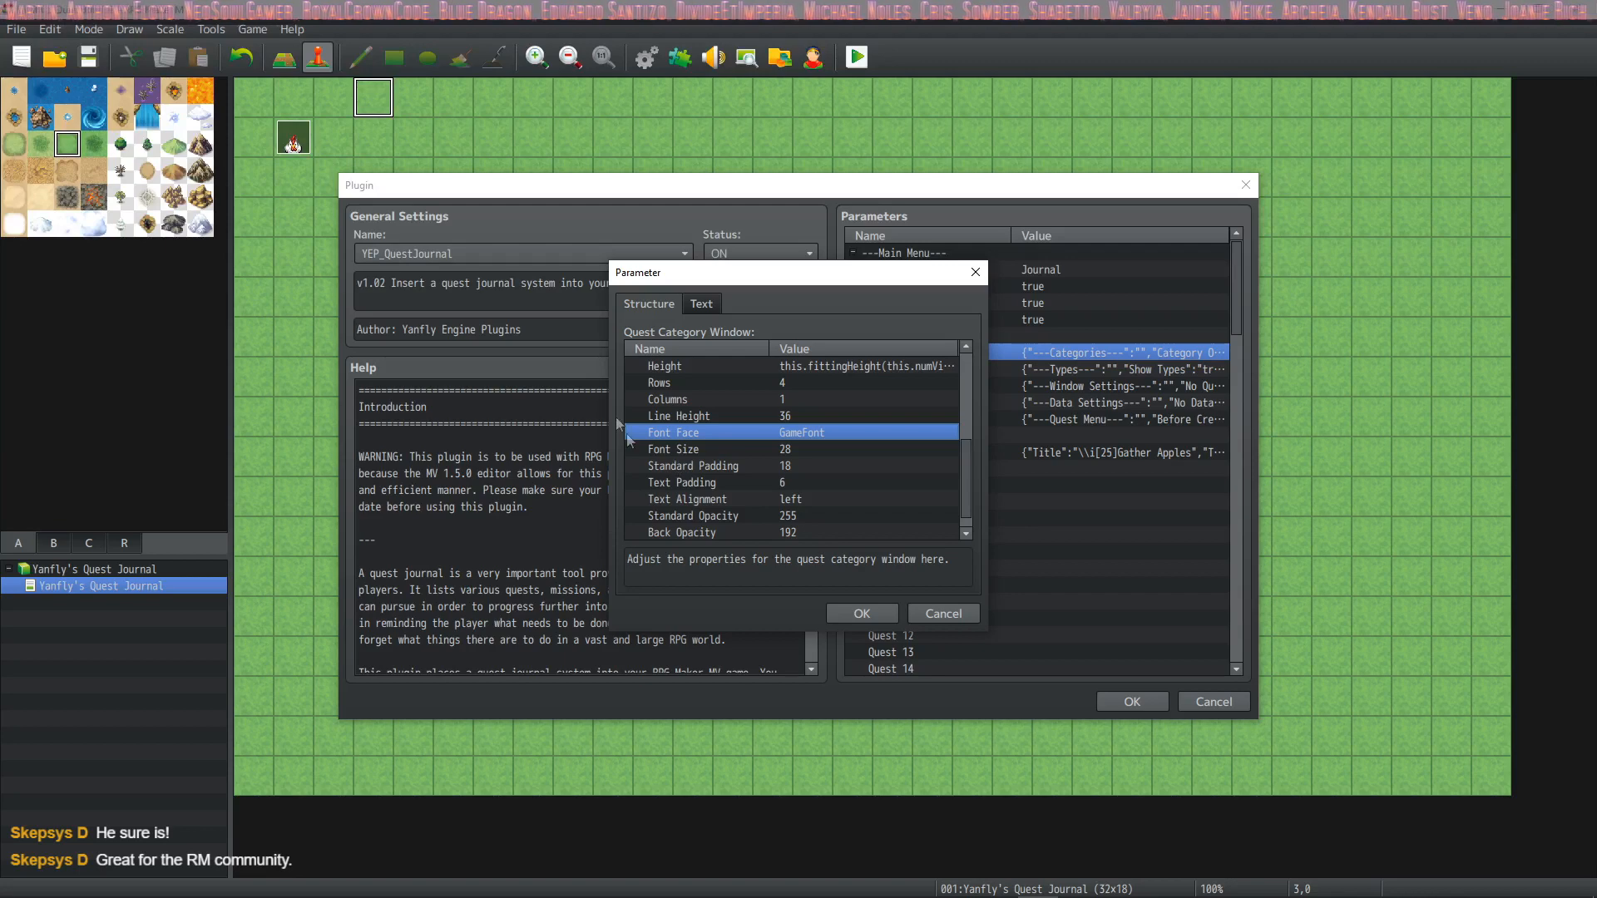
click(780, 453)
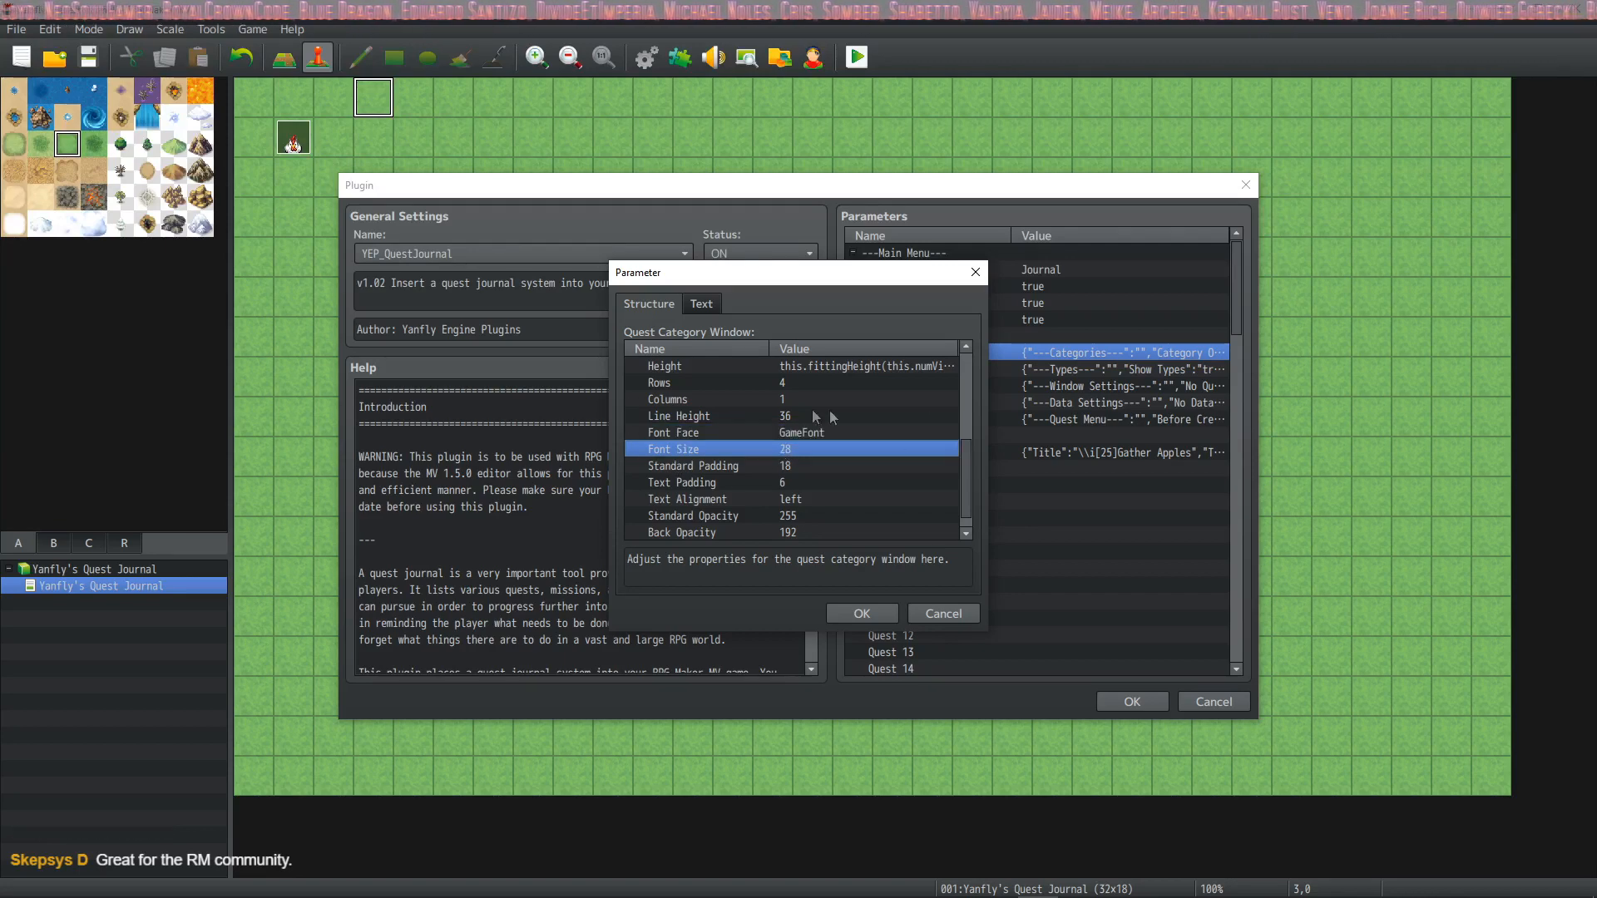
click(788, 468)
scroll(788, 467, down, 1)
click(813, 483)
click(810, 499)
click(802, 516)
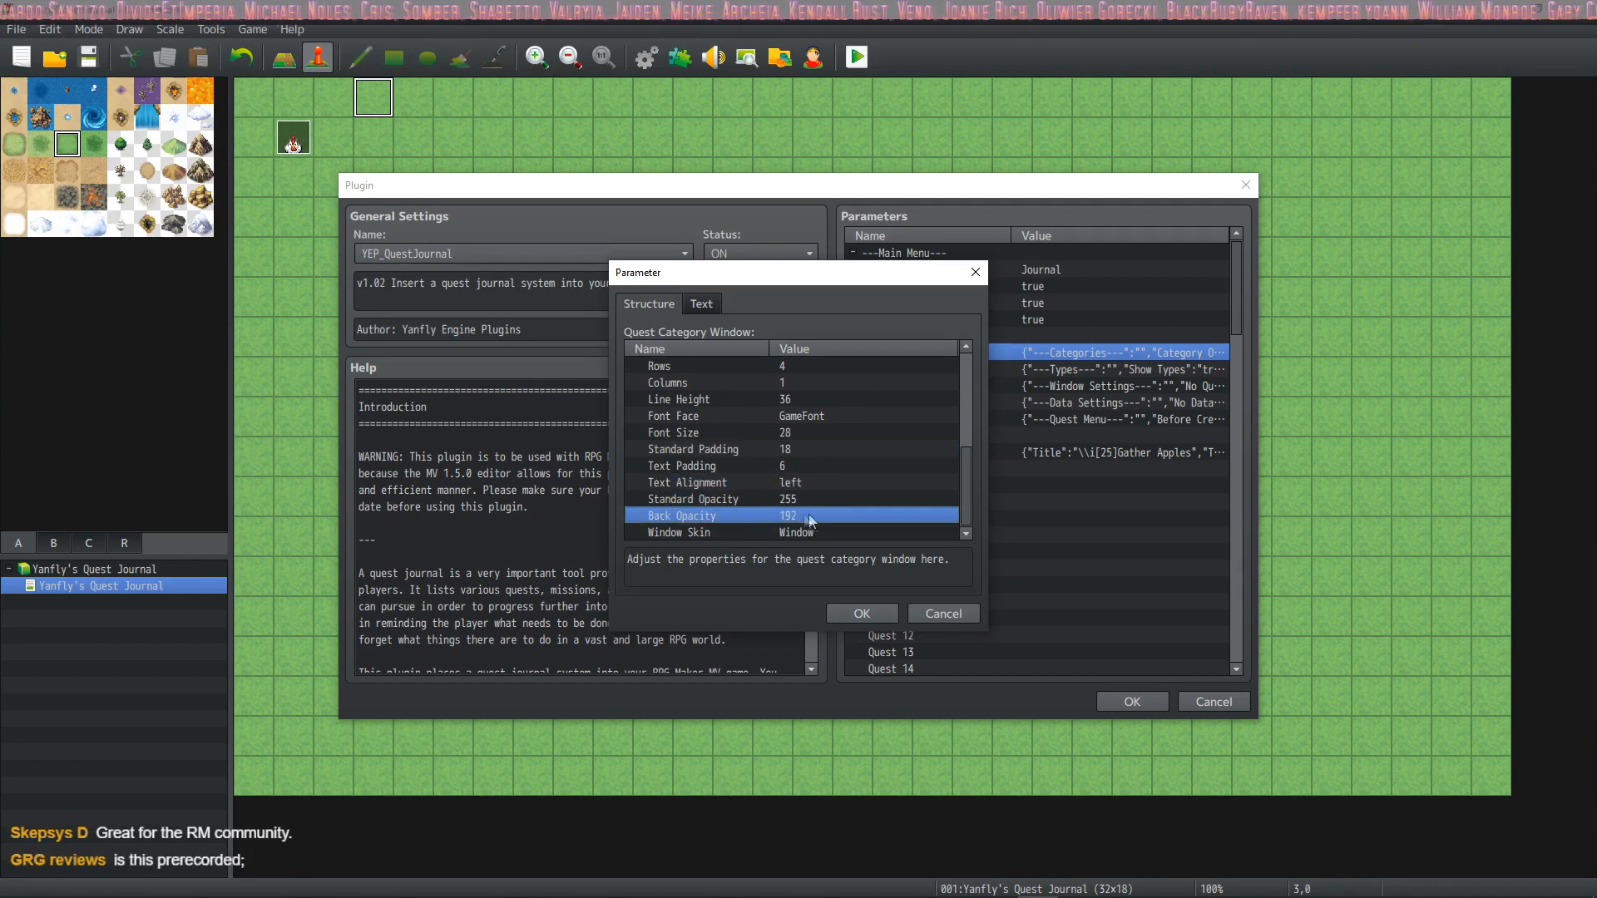
Step: Compare the Window and Window2 images for the Window Skin, keep Window, and accept the Quest Category Window settings
double_click(805, 533)
click(749, 439)
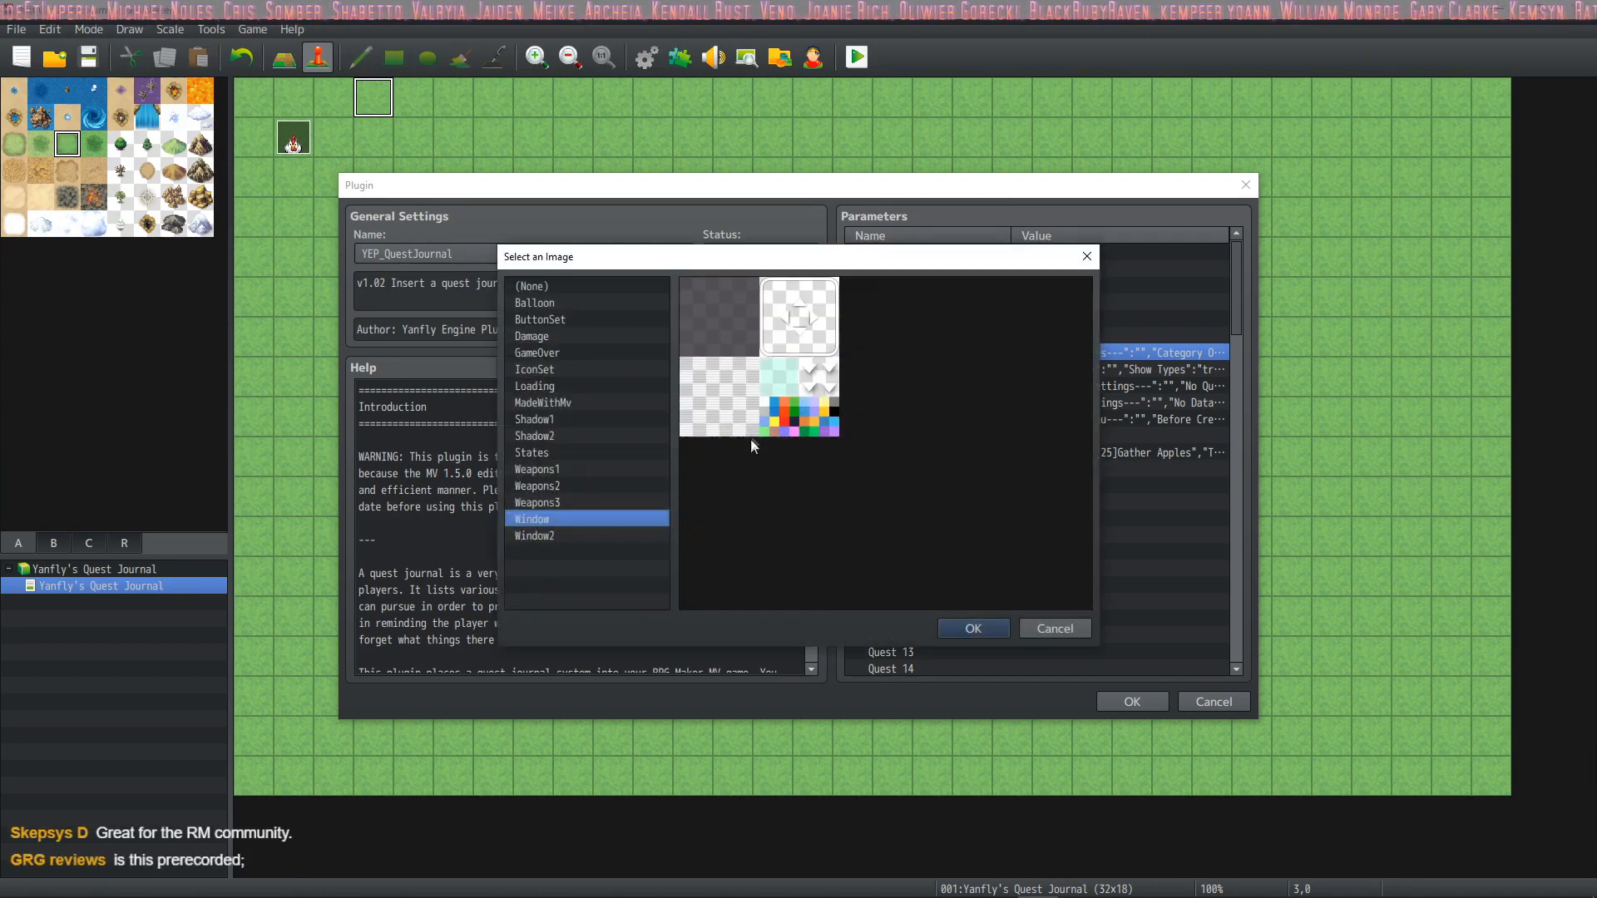
click(584, 532)
click(601, 518)
click(592, 532)
click(597, 518)
click(962, 622)
click(851, 535)
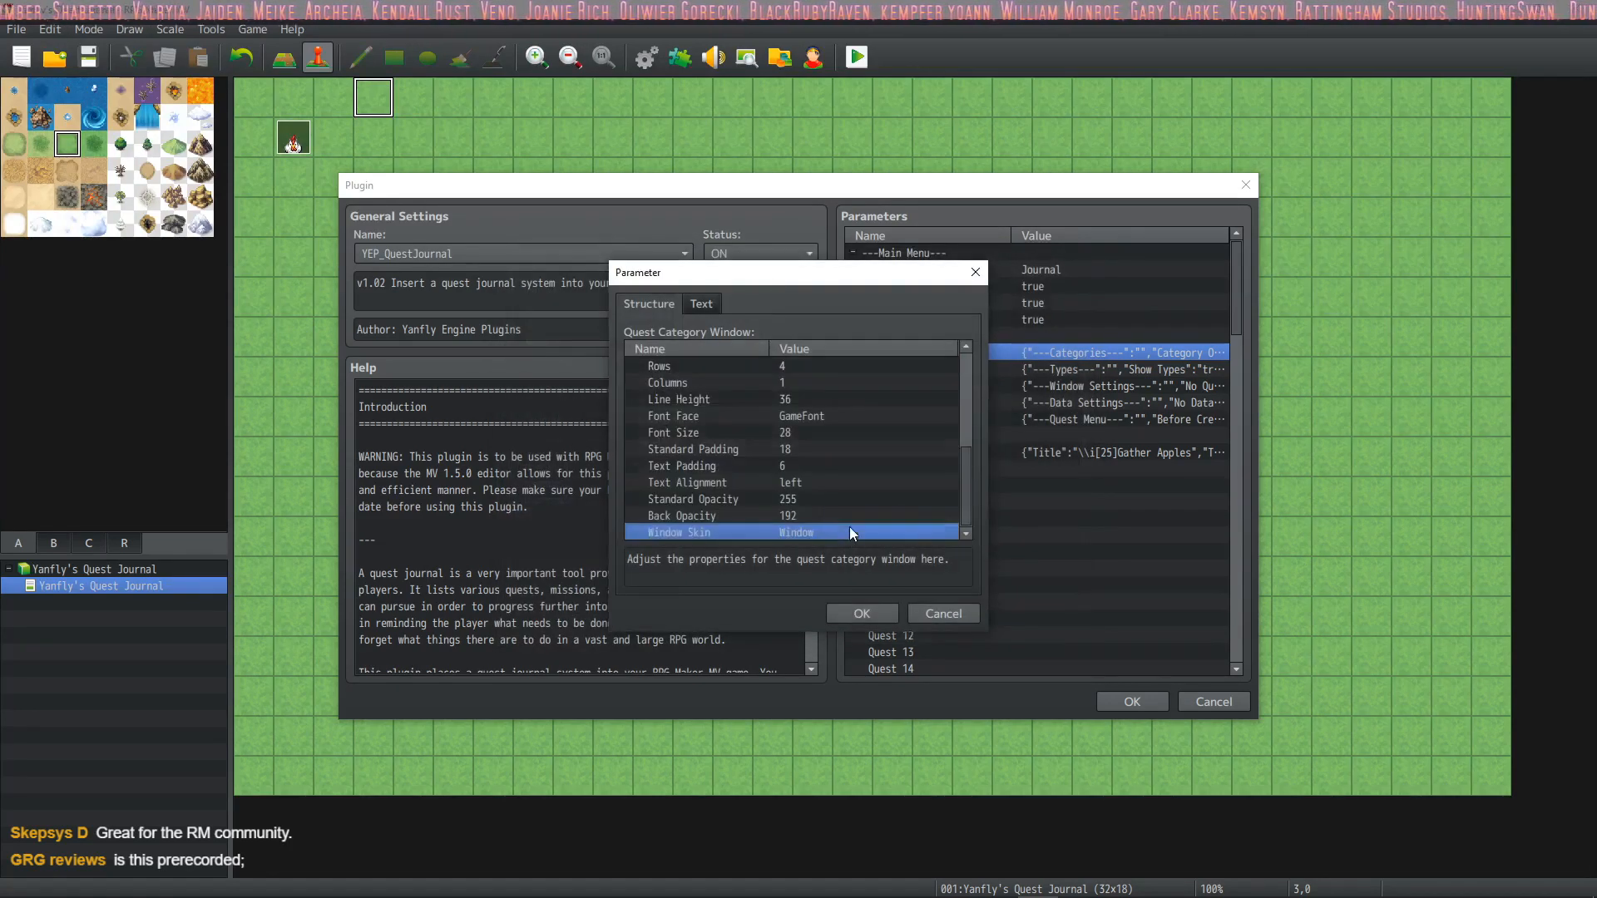
click(876, 619)
Step: Open the Quest List Window parameter and review its X, Y, Width and Height window settings
scroll(1003, 357, down, 1)
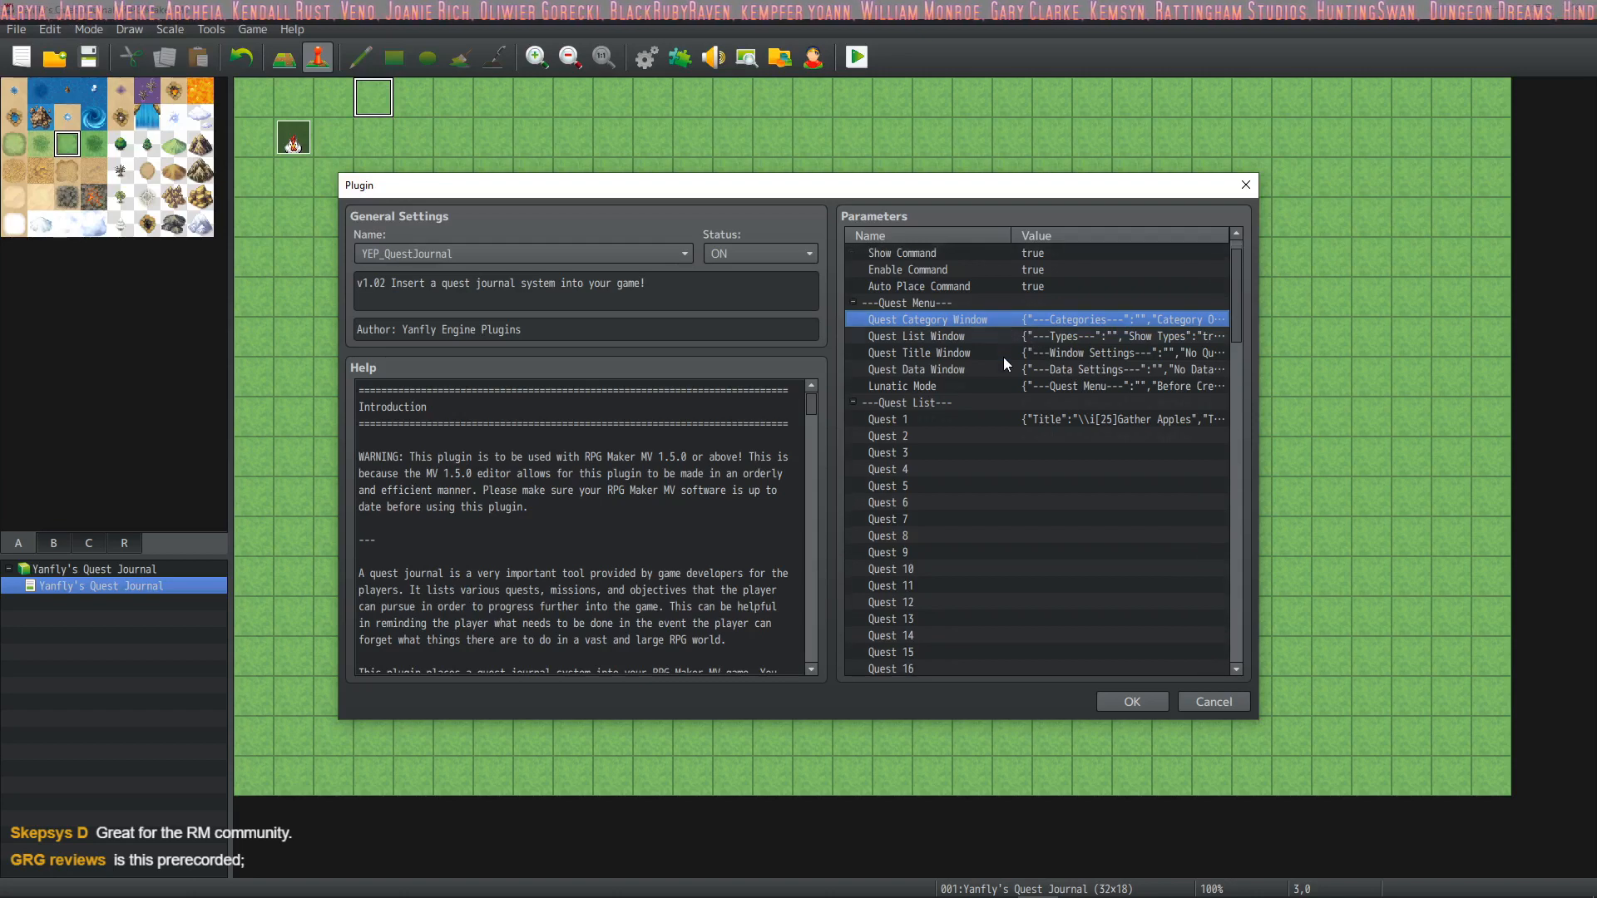
scroll(998, 342, up, 1)
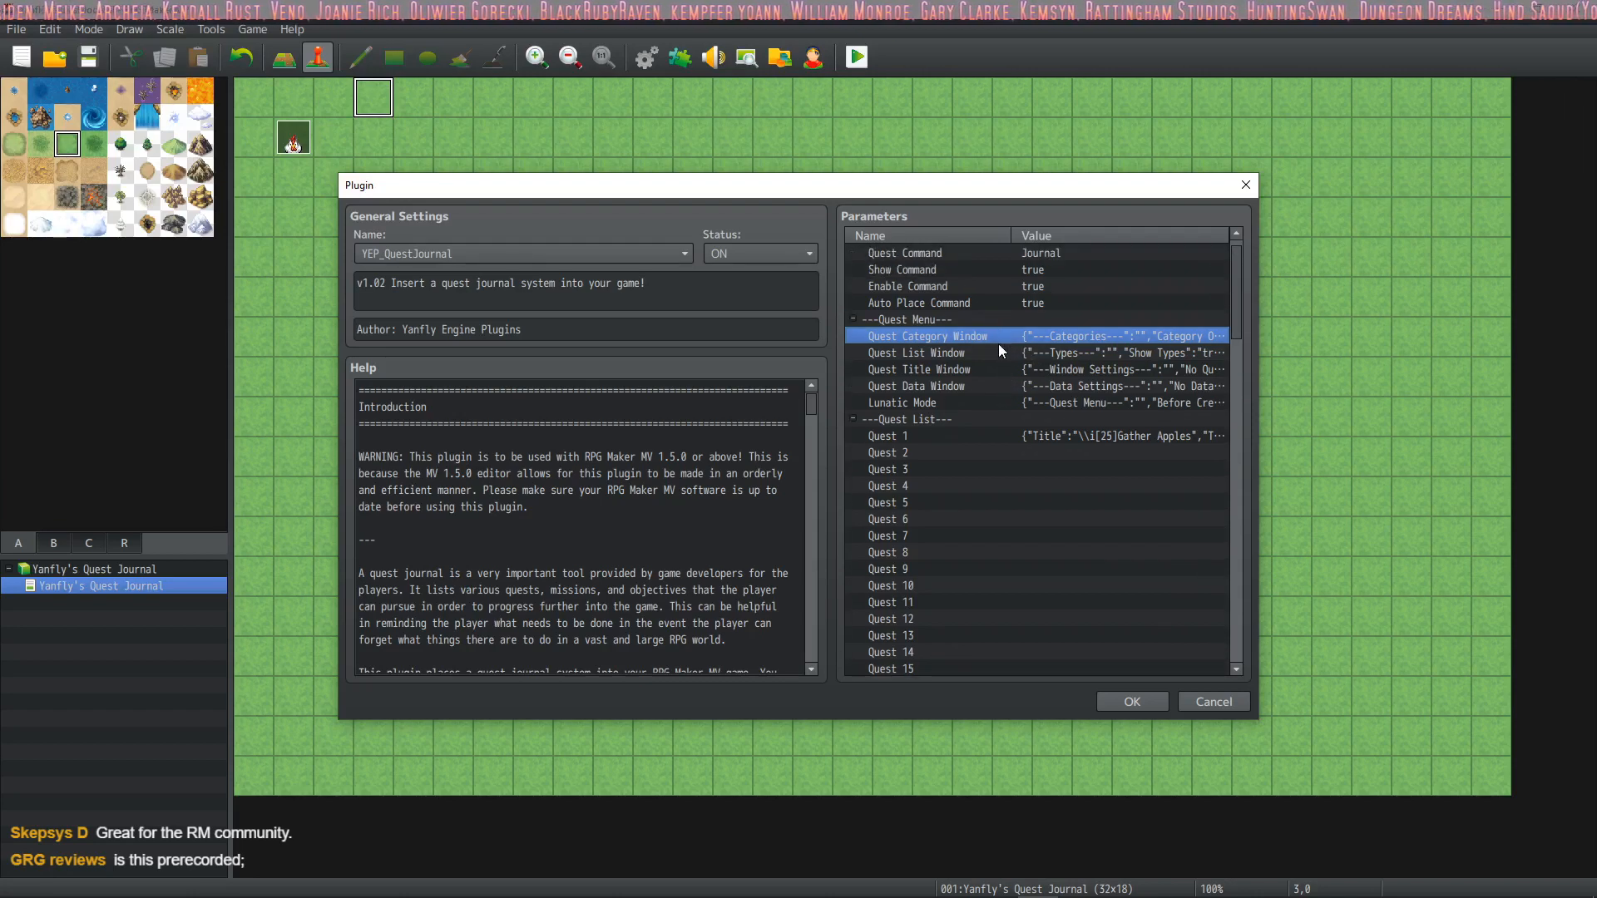
double_click(941, 355)
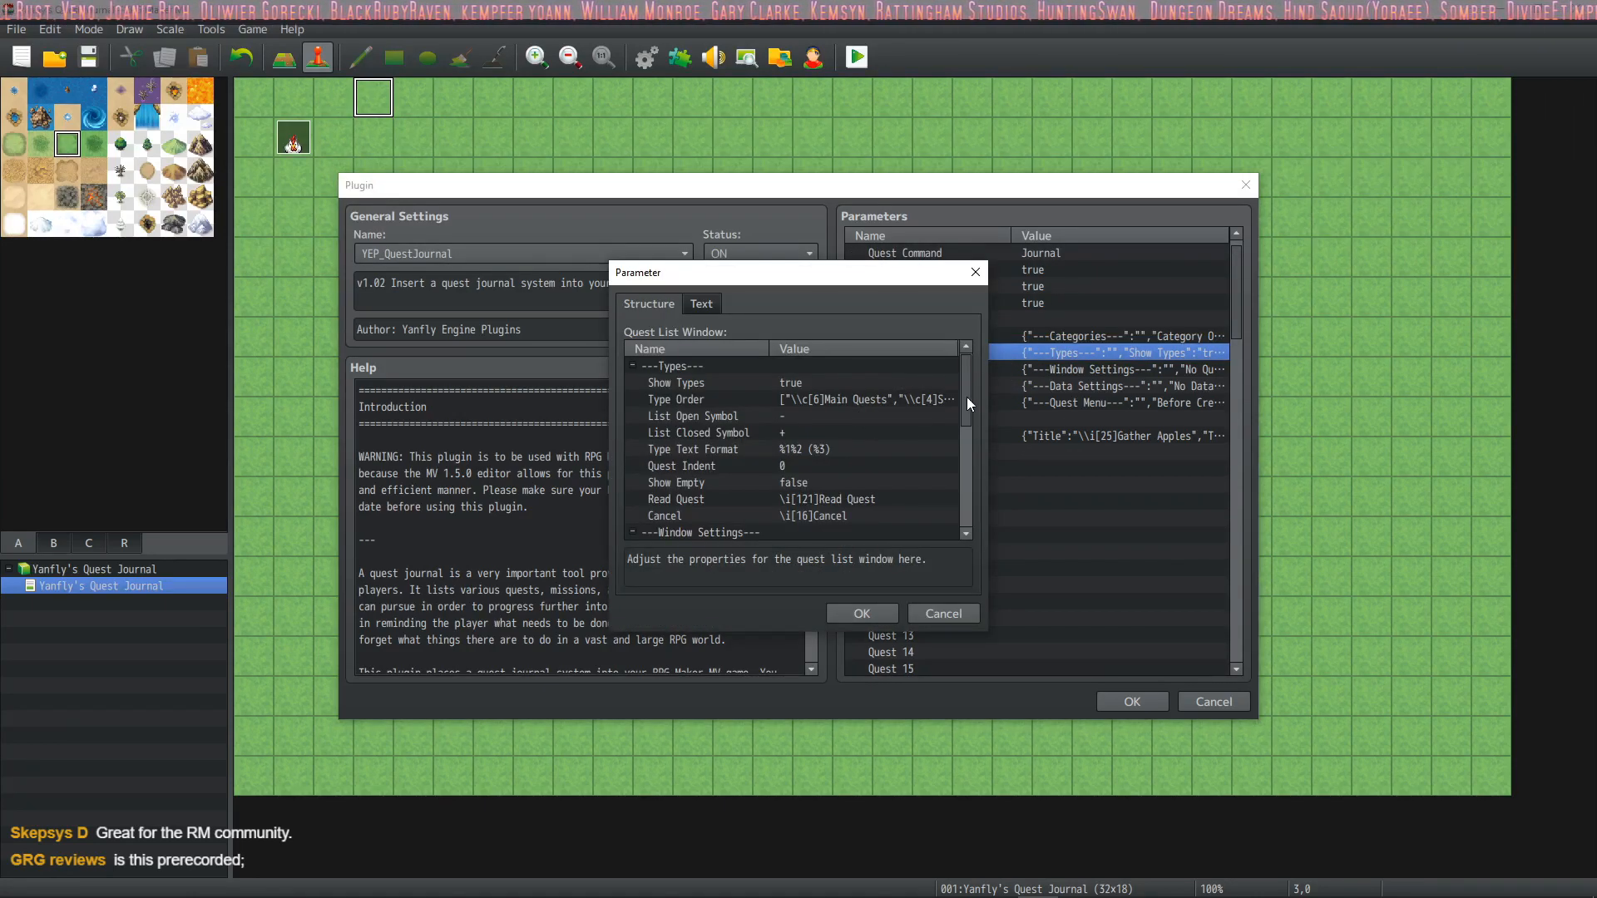
drag(967, 398, 960, 456)
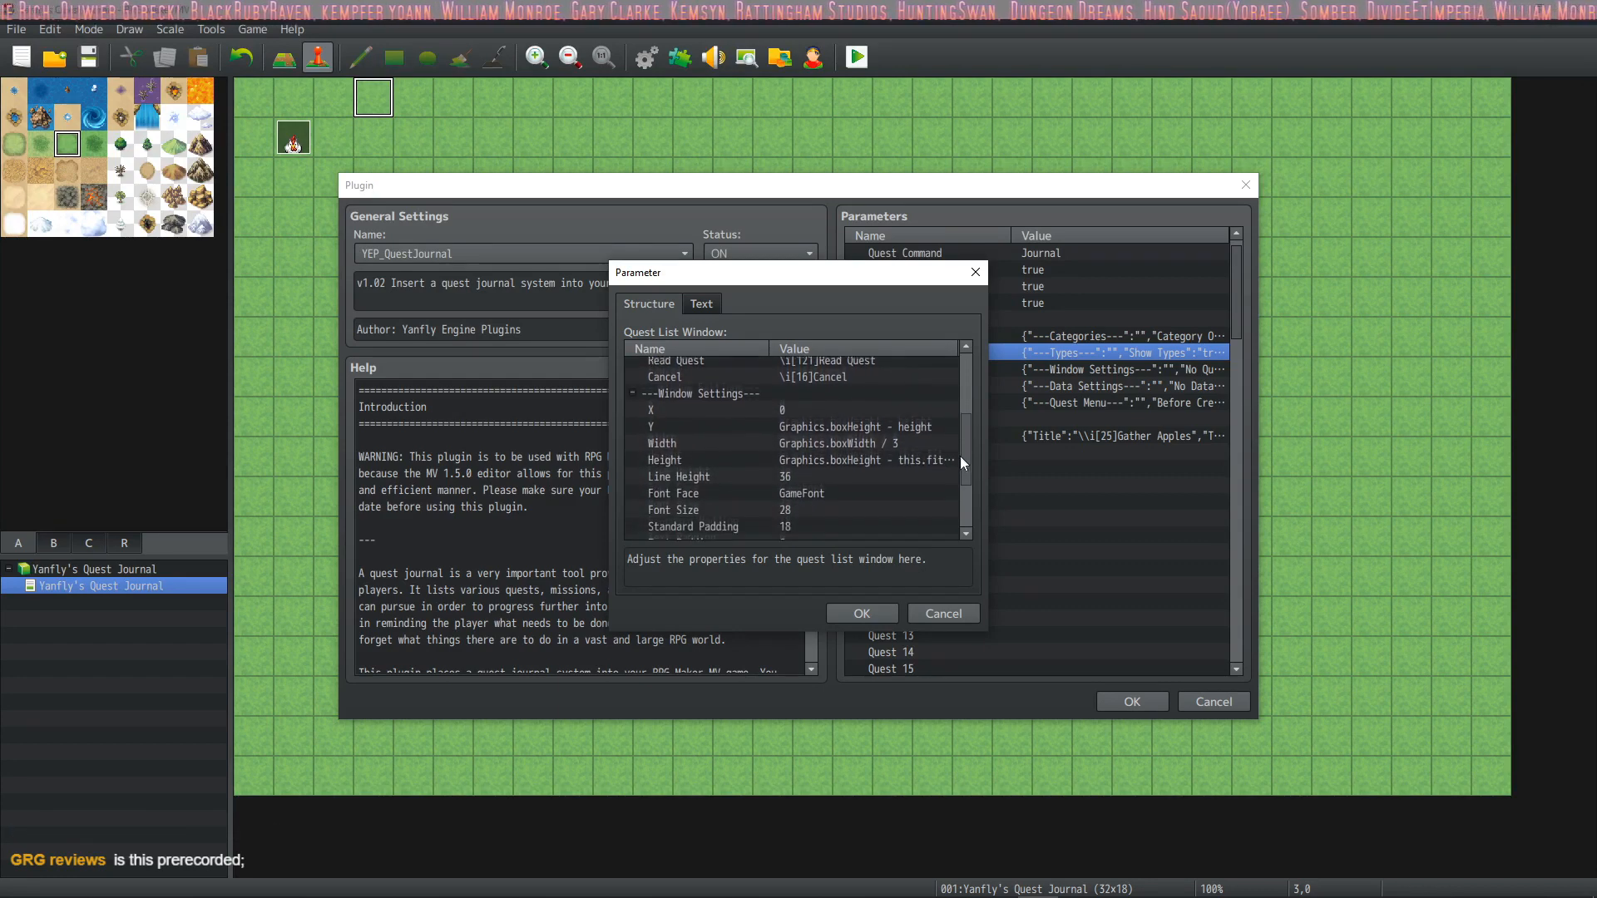
scroll(946, 459, down, 1)
click(819, 386)
click(821, 399)
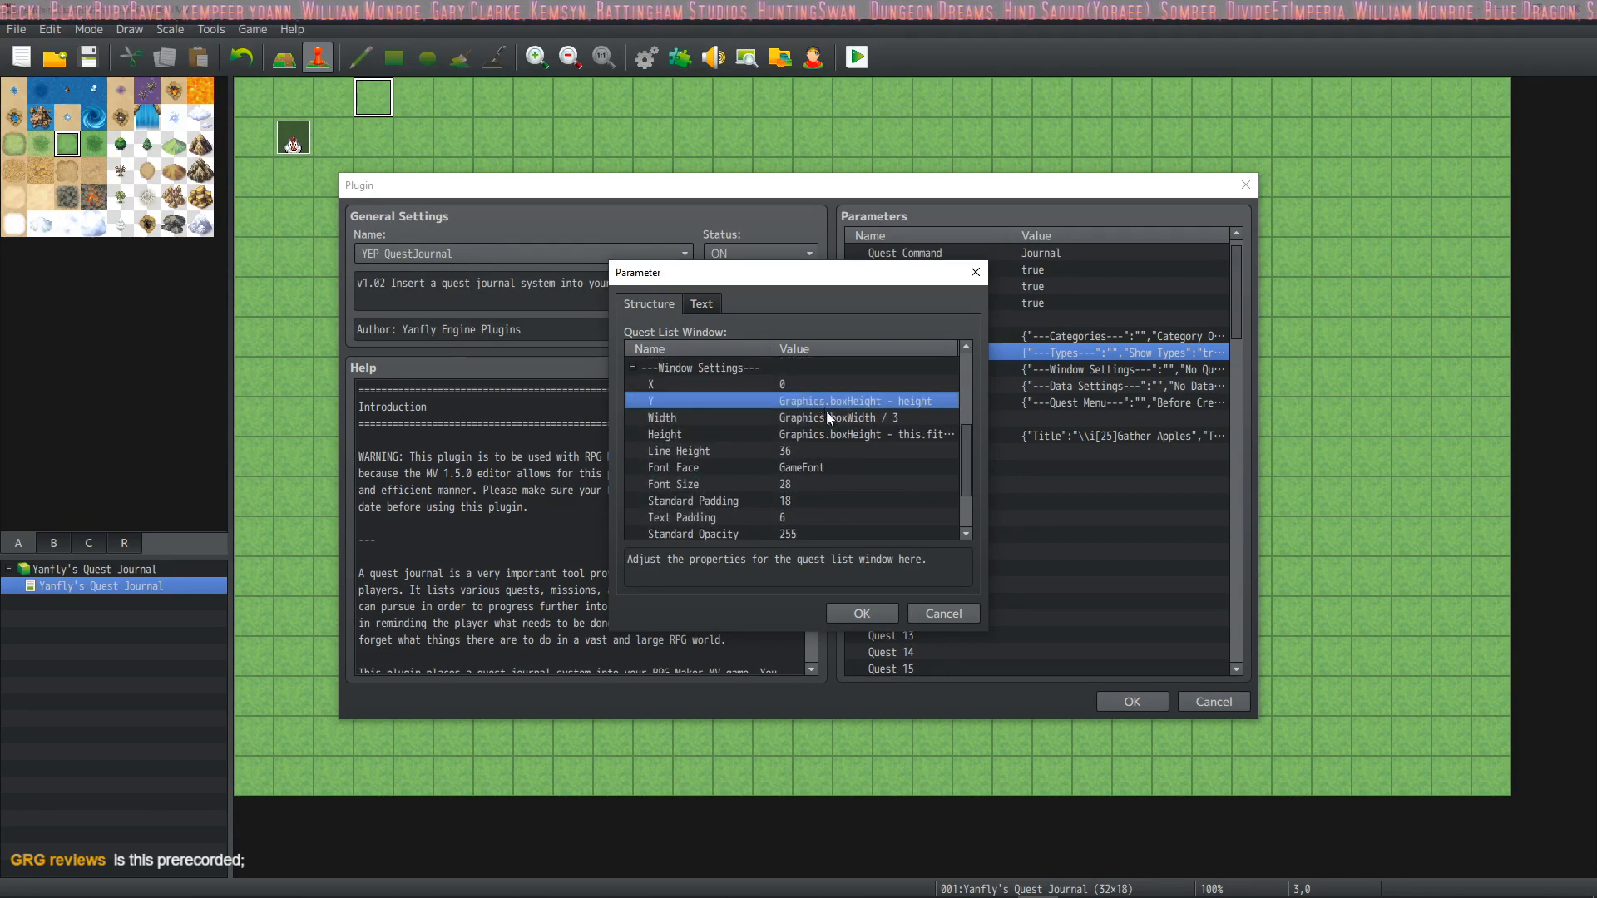
click(829, 418)
click(836, 434)
scroll(848, 436, up, 4)
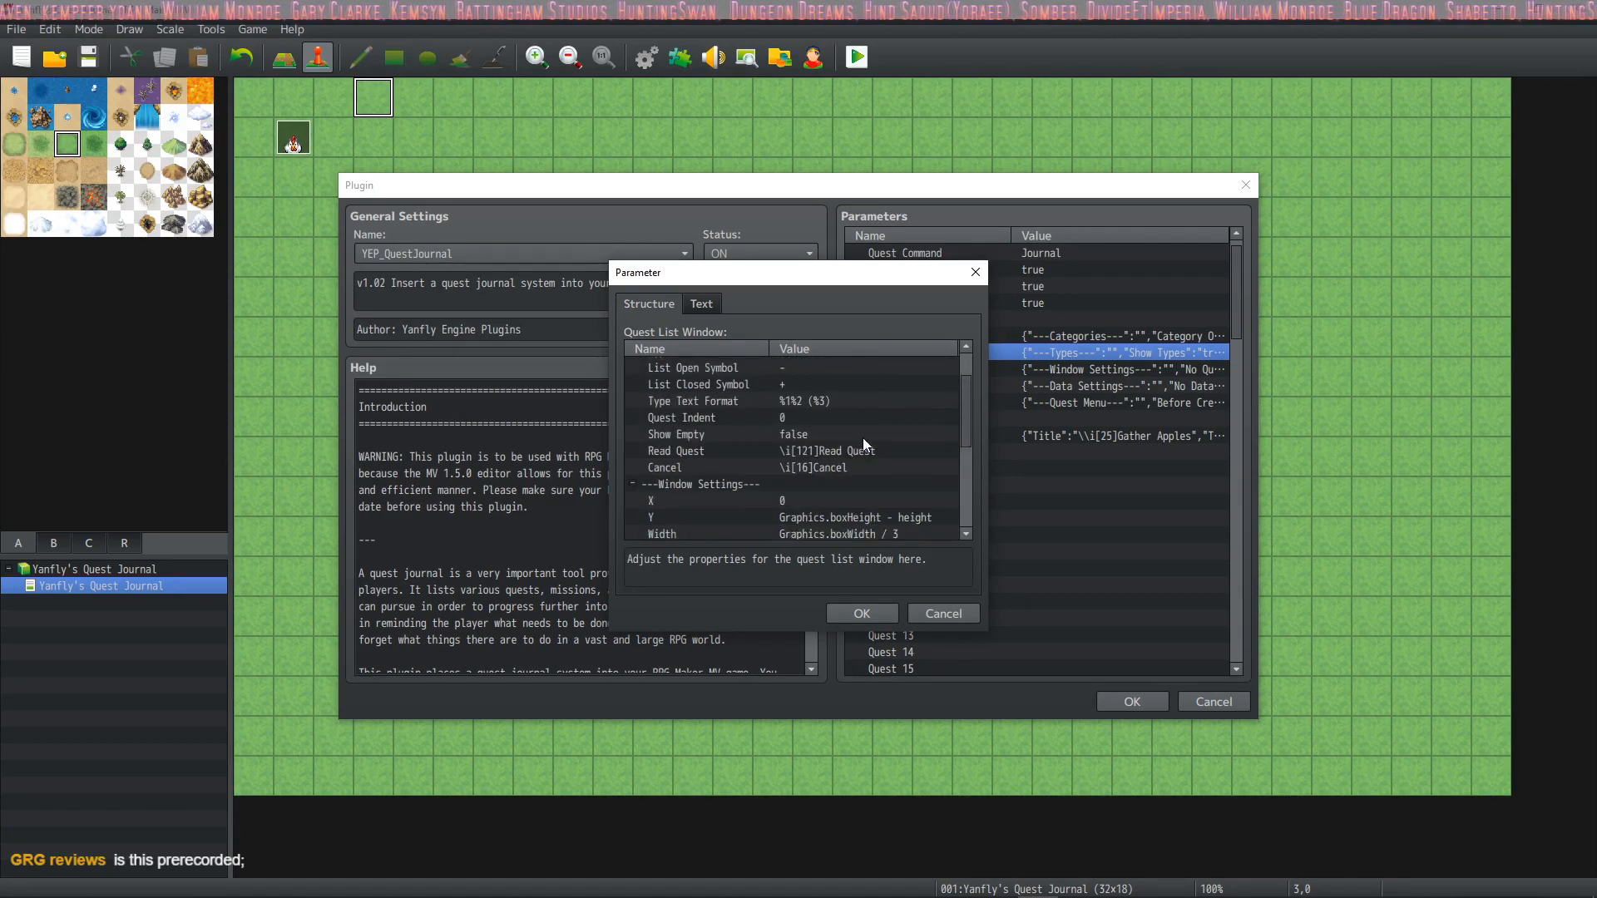
Step: Review the Show Types, Type Order, List Open Symbol and List Closed Symbol entries of the Quest List Window
click(767, 384)
click(766, 433)
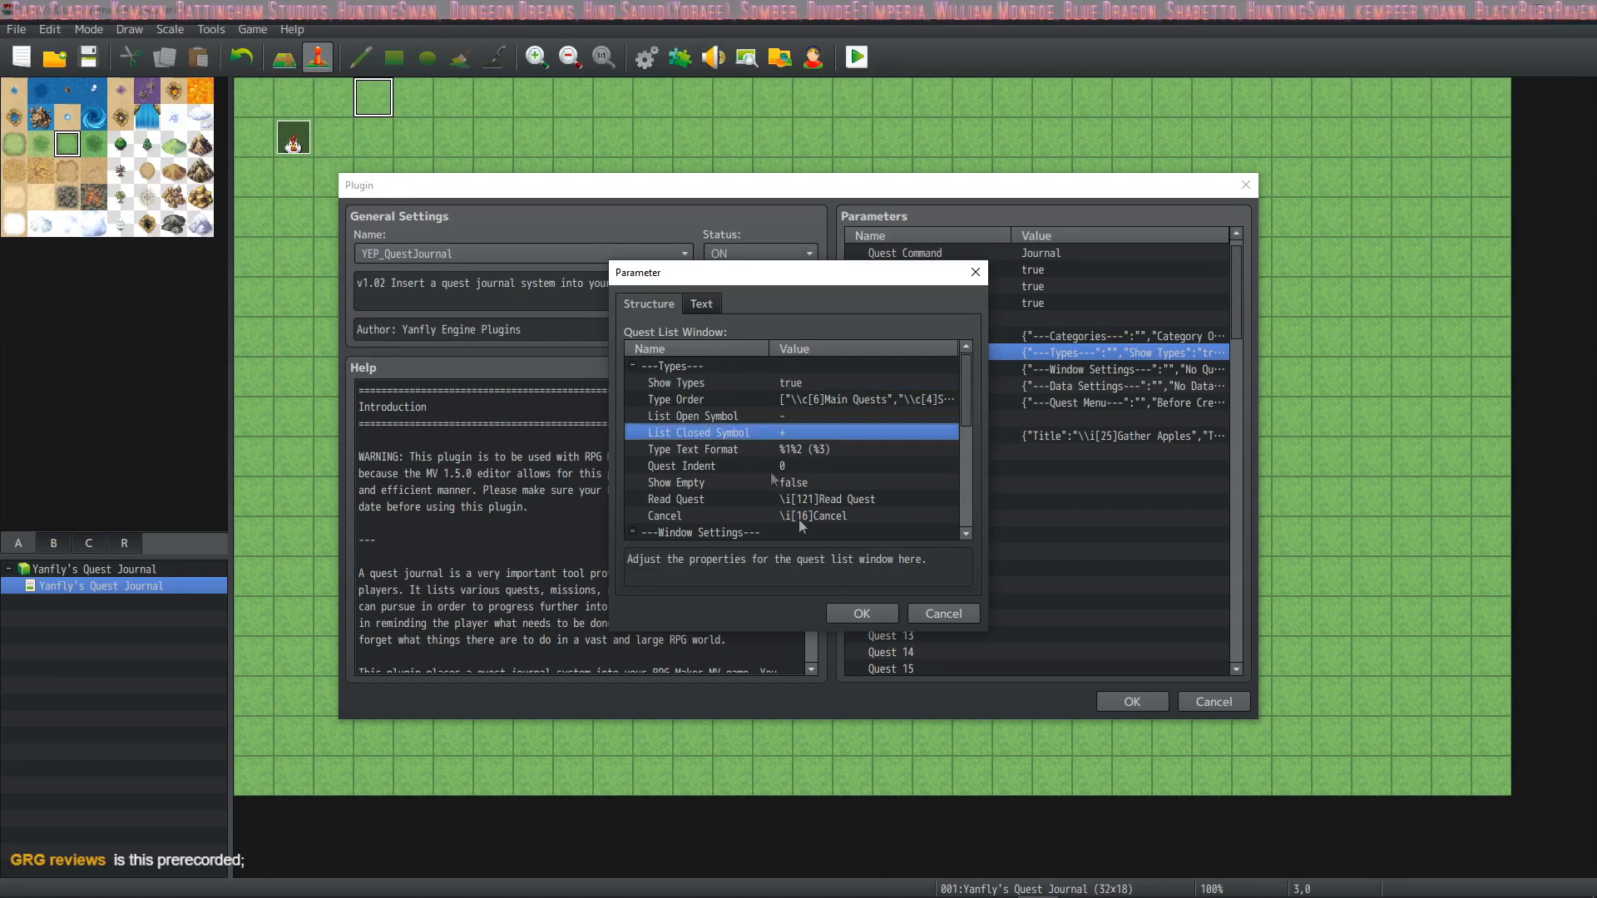
click(788, 381)
click(779, 401)
click(777, 413)
Step: Review the Quest List Window's size, font, padding, opacity and alignment settings, accepting them as they are
scroll(781, 435, down, 3)
click(787, 416)
click(803, 432)
click(804, 467)
scroll(807, 463, down, 2)
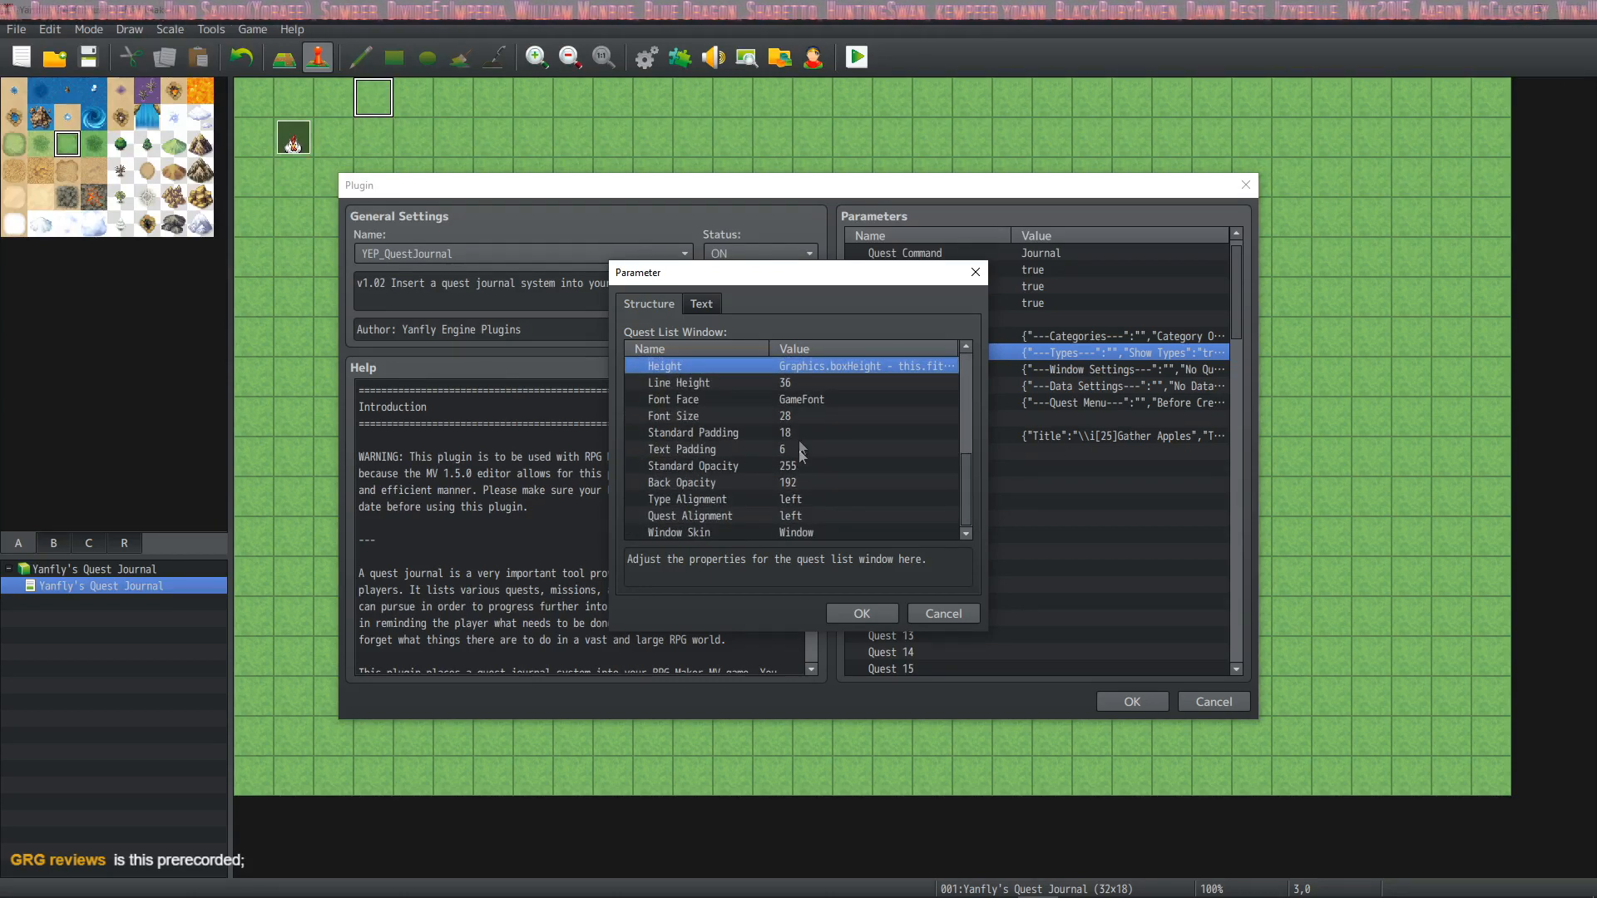
click(861, 613)
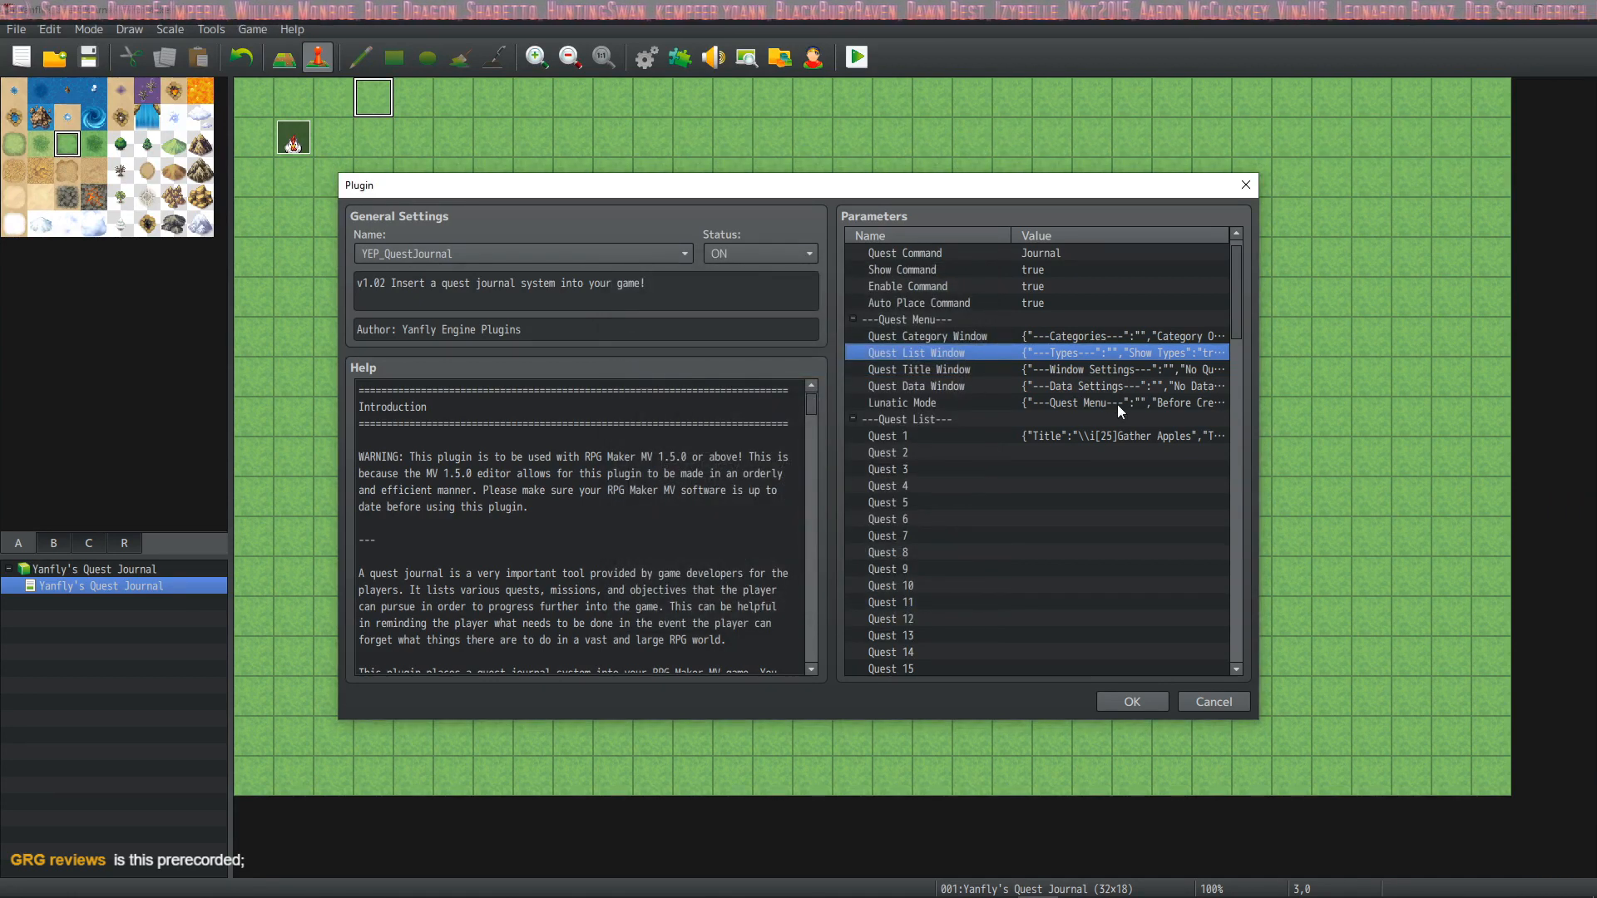
Step: Recheck the Quest Category Window's category entries and accept them as they are
double_click(1054, 334)
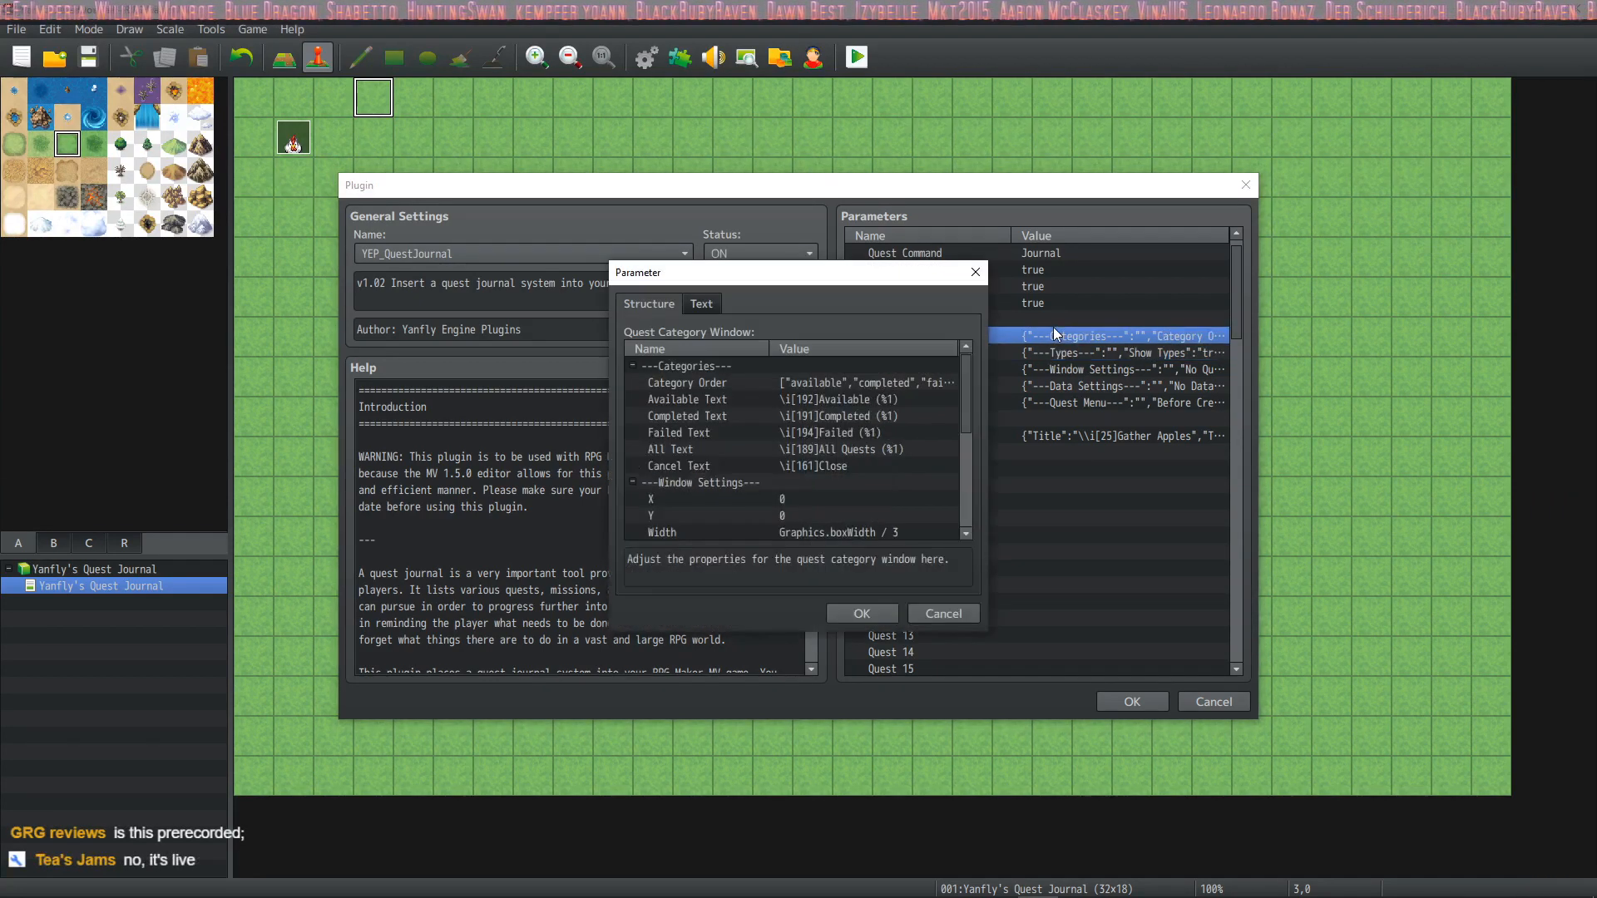
click(862, 613)
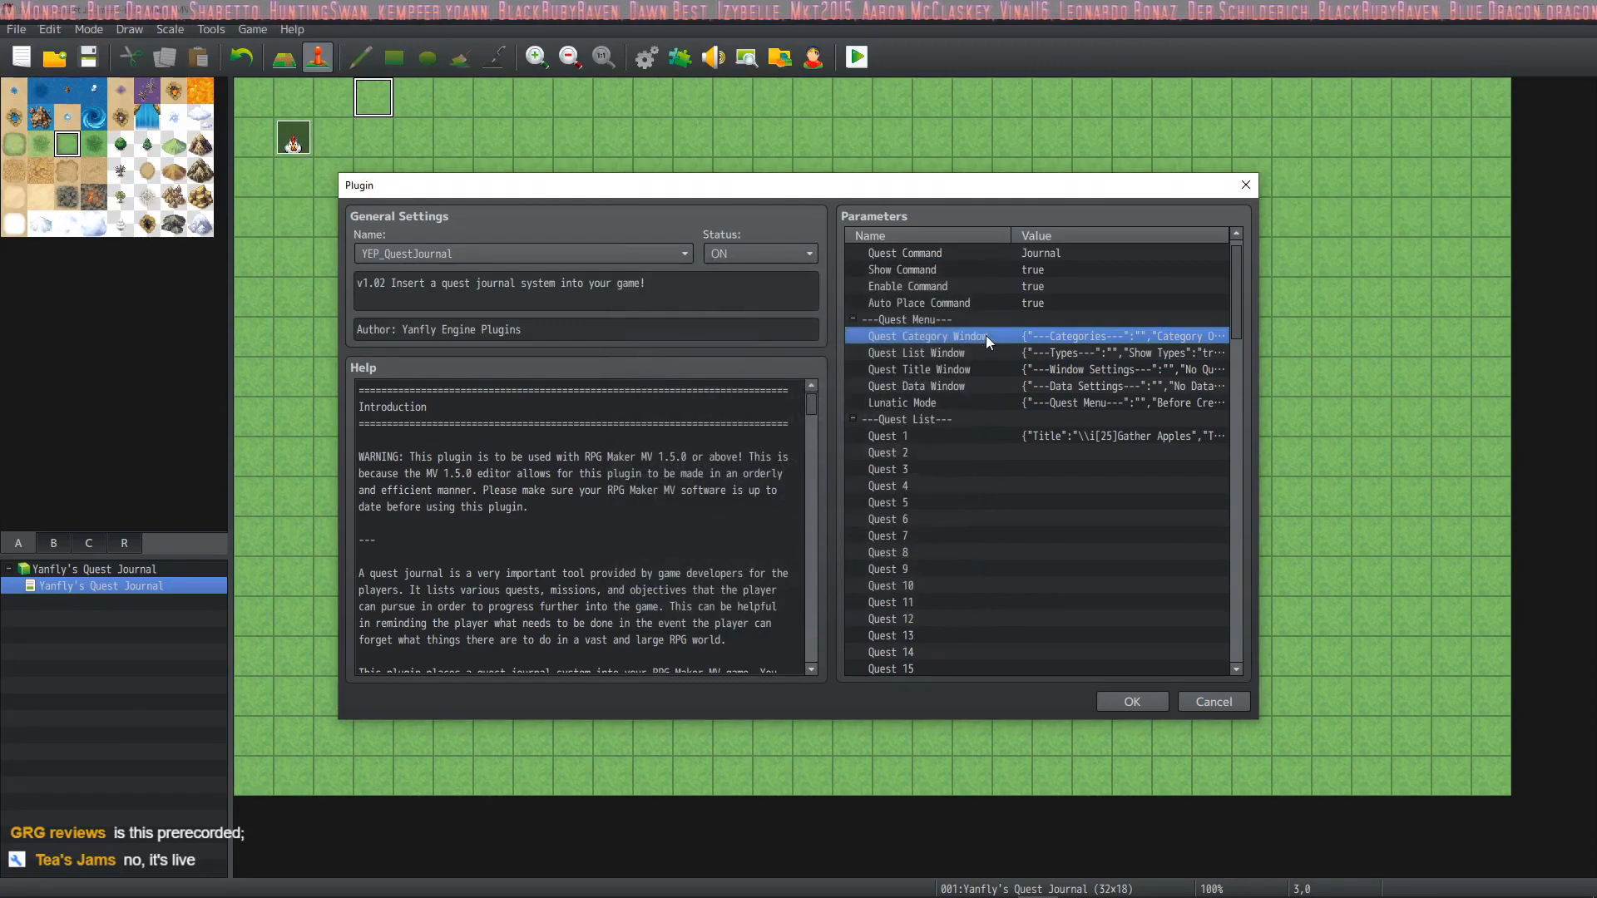
Step: Accept the YEP_QuestJournal plugin settings and start a playtest of the game
click(1133, 703)
click(914, 685)
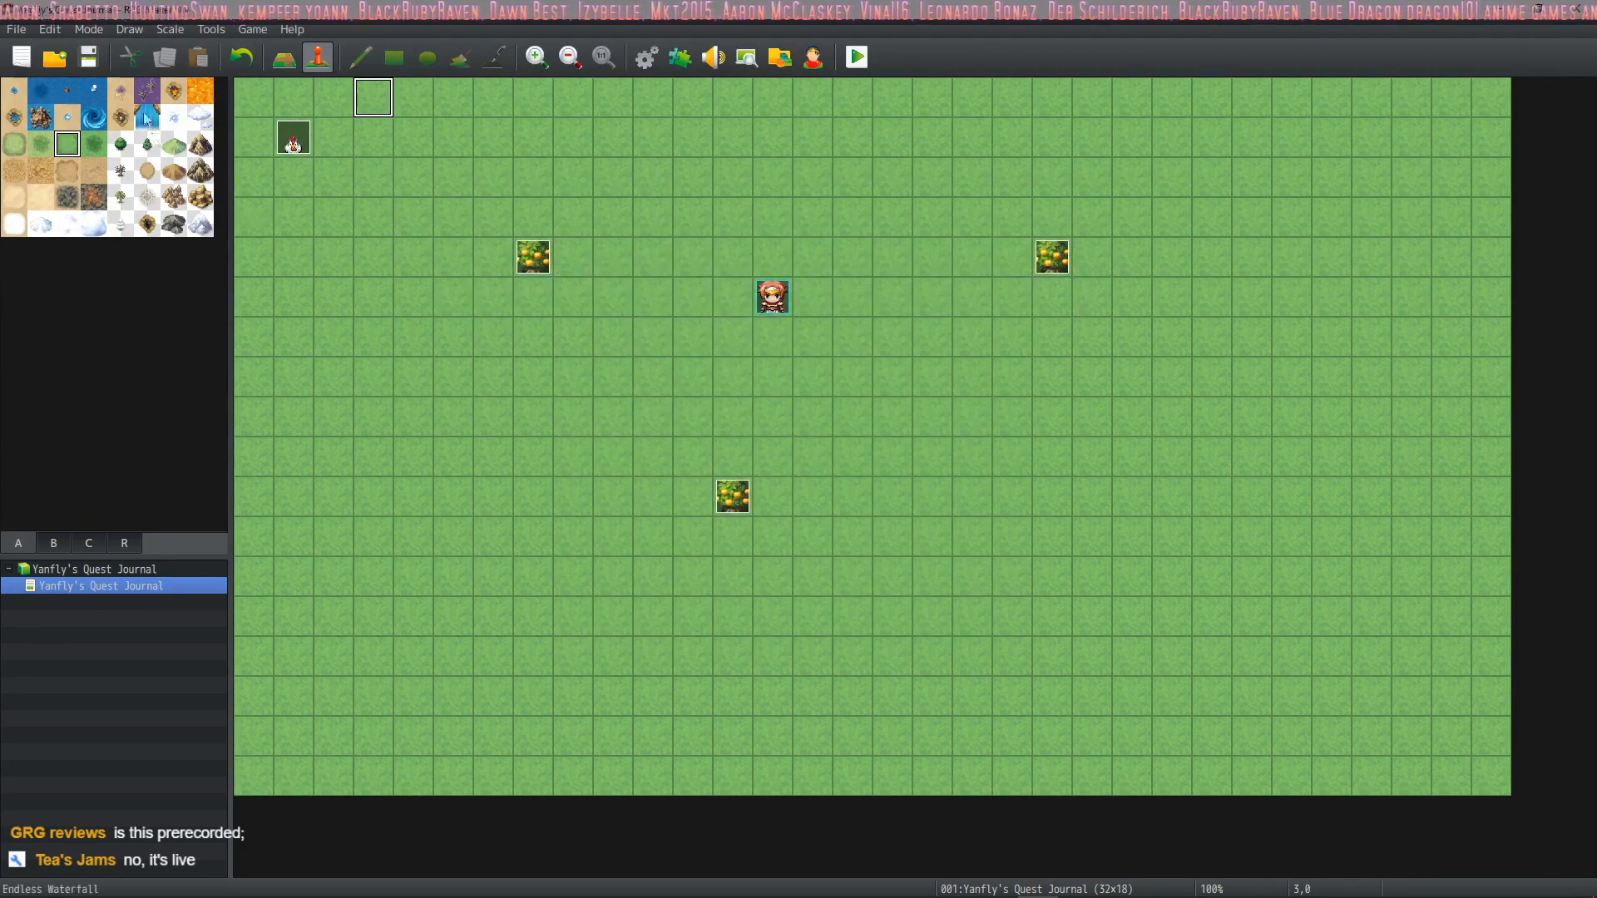
click(845, 57)
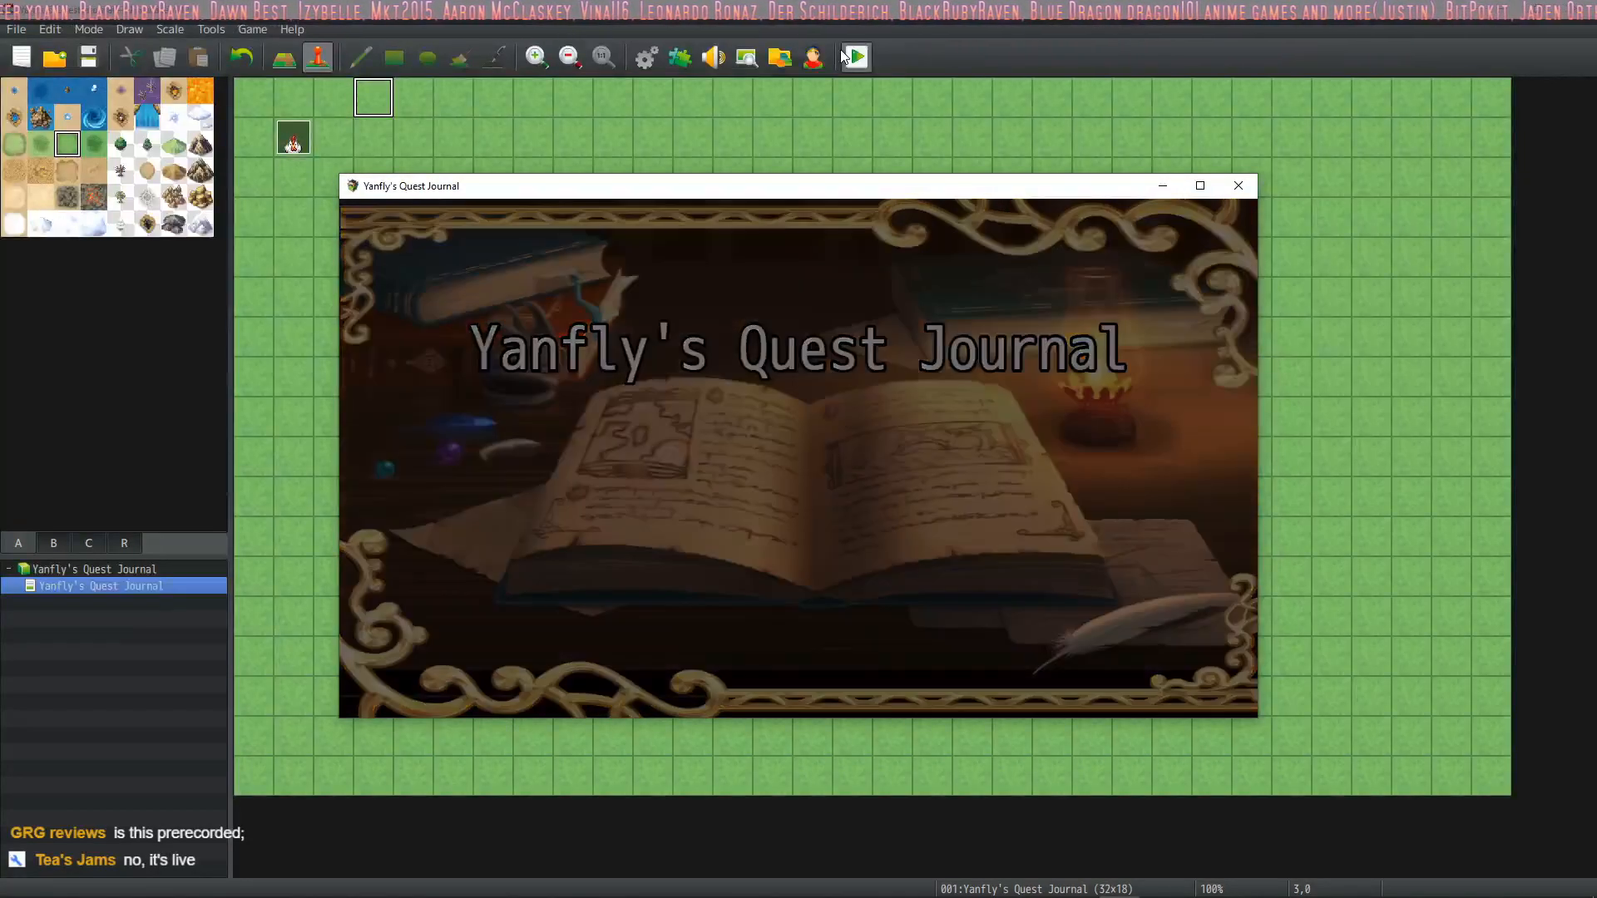
Step: Open the Journal from the in-game menu, examine the quest category window's layout, and close the playtest
key(Escape)
key(Down)
key(Down)
key(Down)
key(Down)
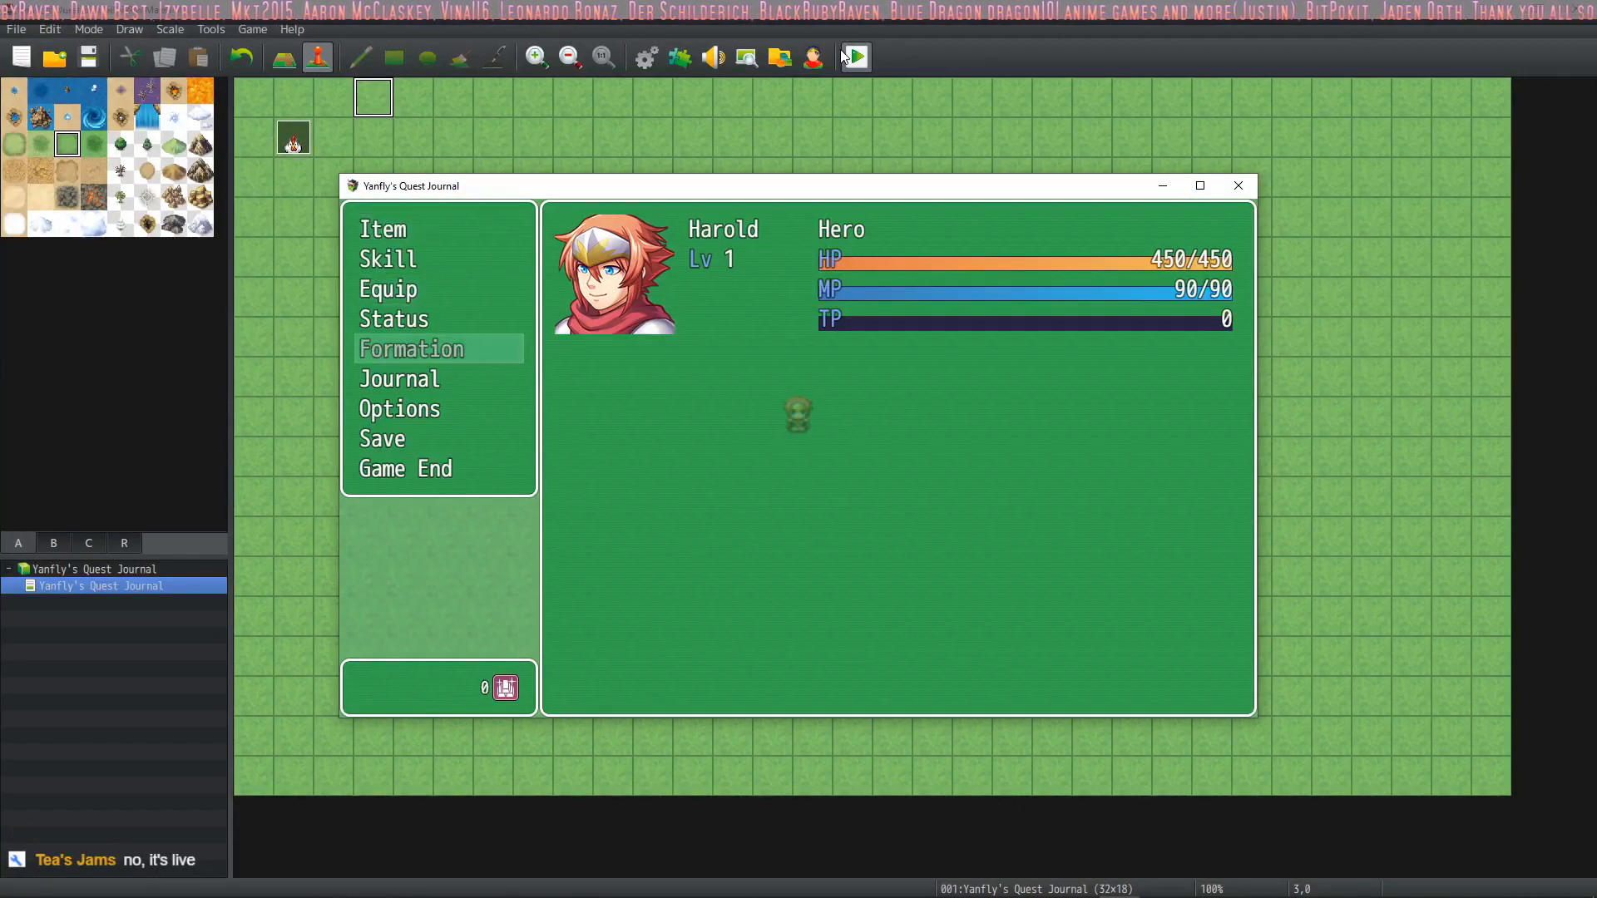
key(Down)
key(Return)
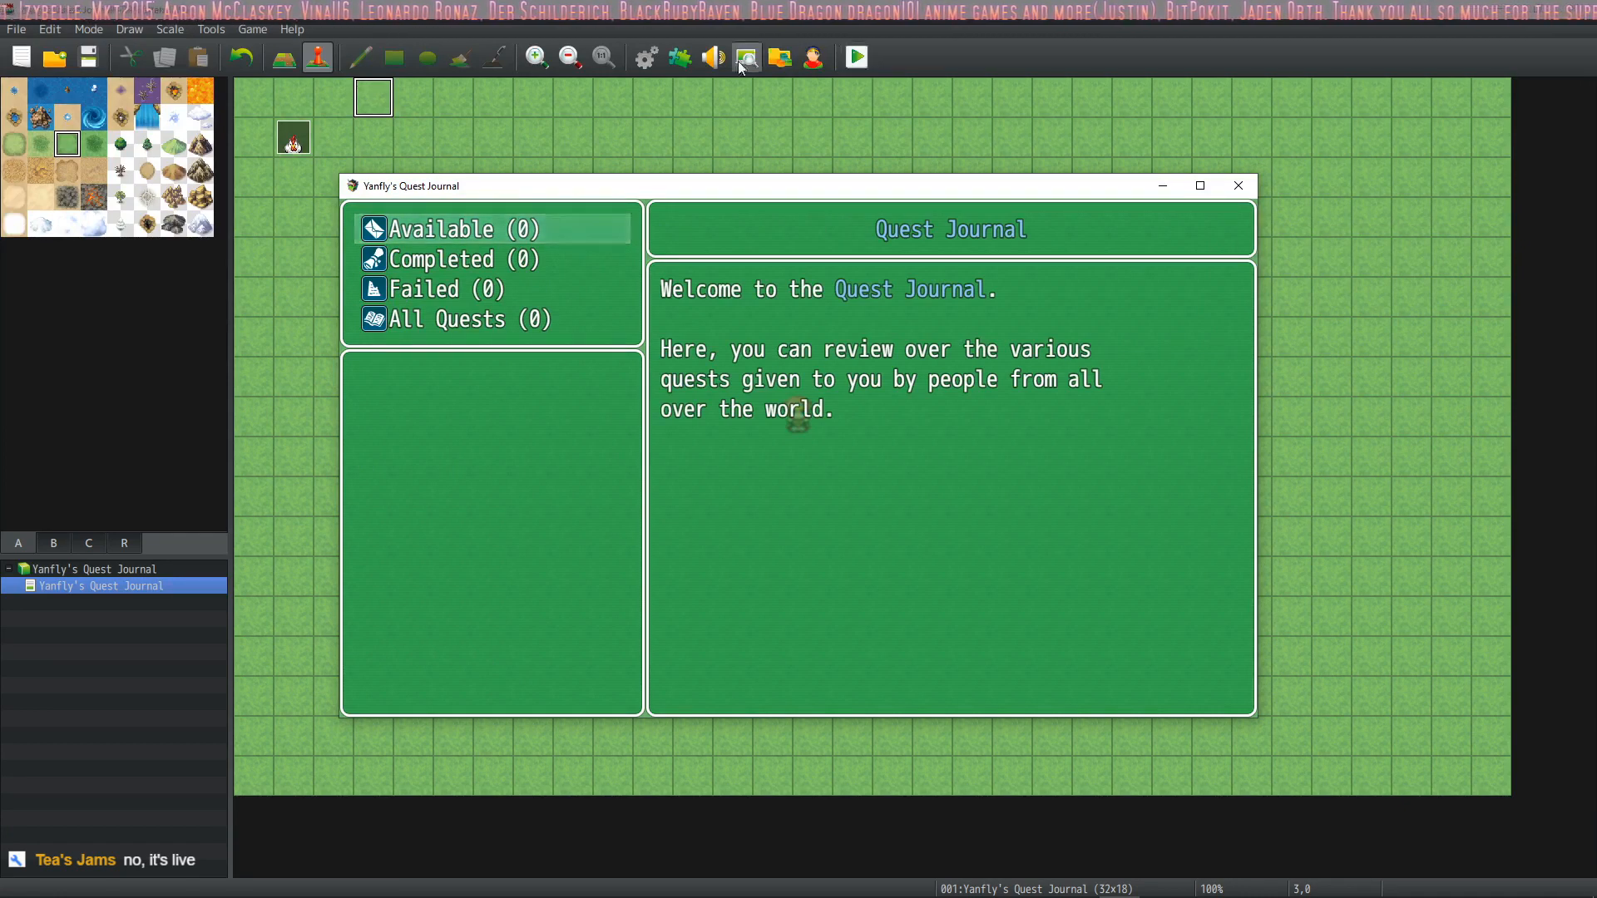
click(530, 288)
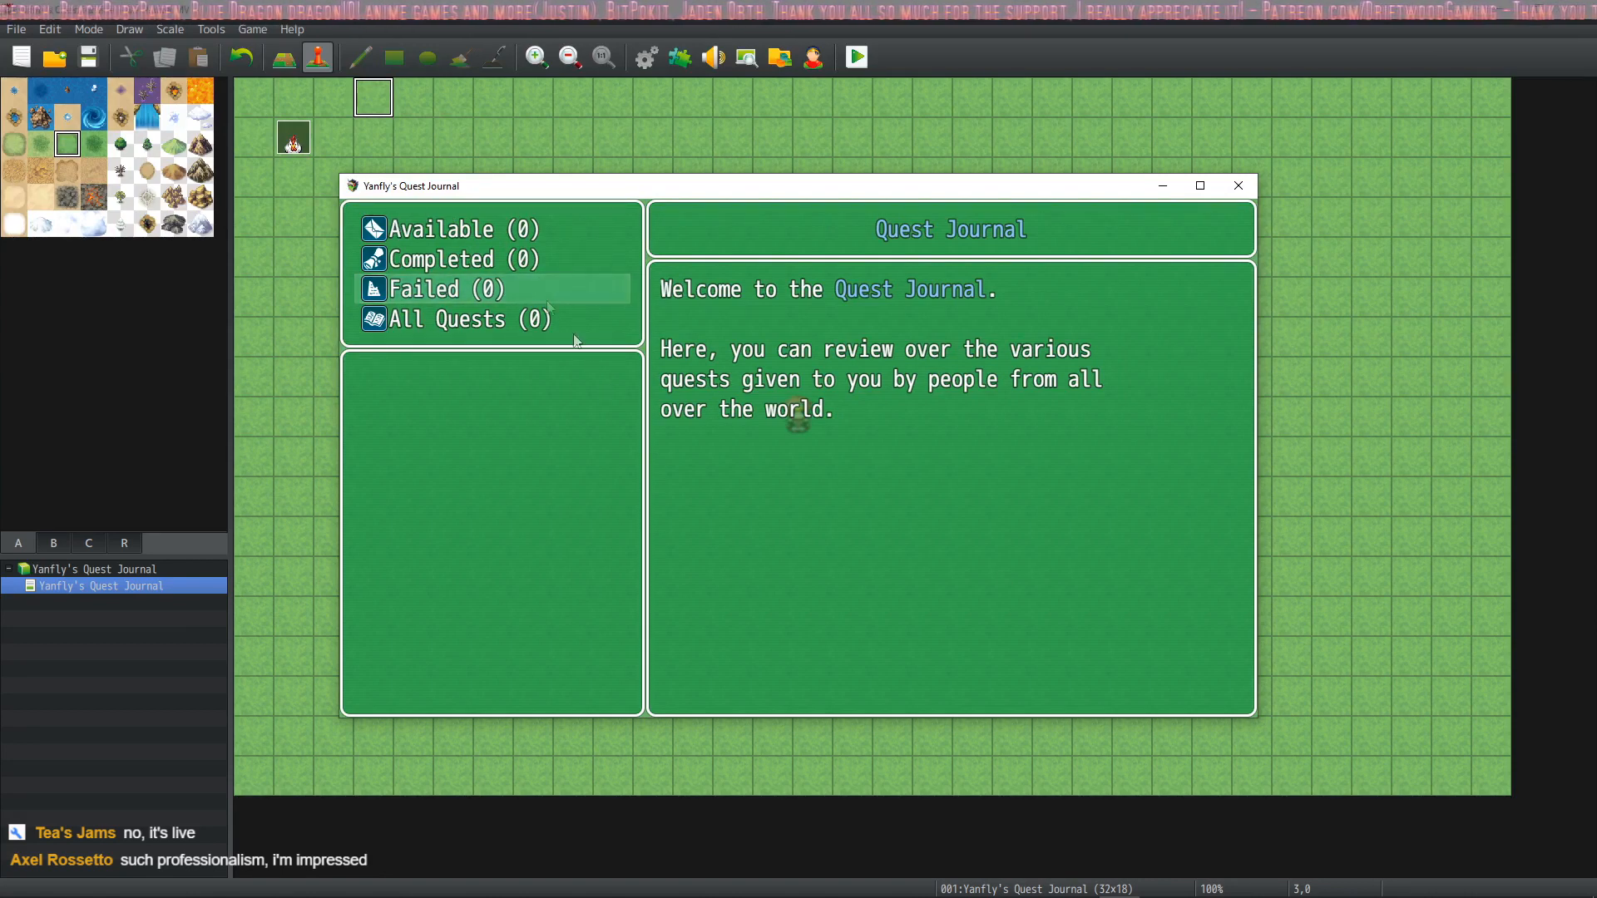
click(1239, 186)
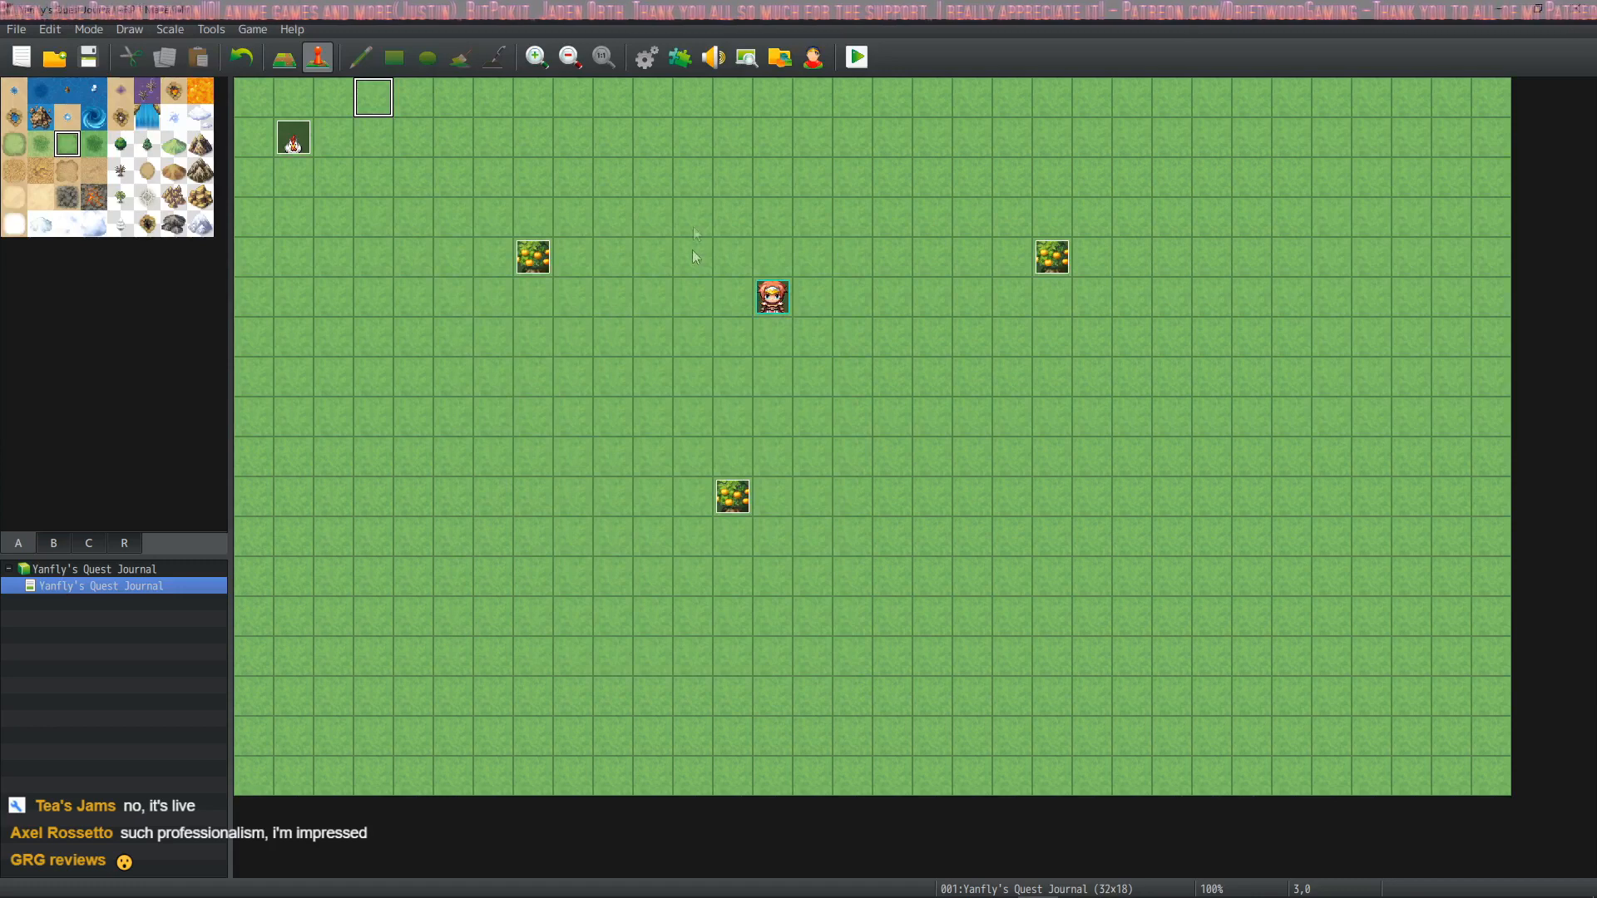
Step: In YEP_QuestJournal's Quest Category Window parameter, set the window's X position to 50 and Y position to 050
click(680, 56)
click(612, 280)
double_click(612, 281)
double_click(931, 353)
scroll(798, 428, down, 1)
double_click(772, 444)
text(50)
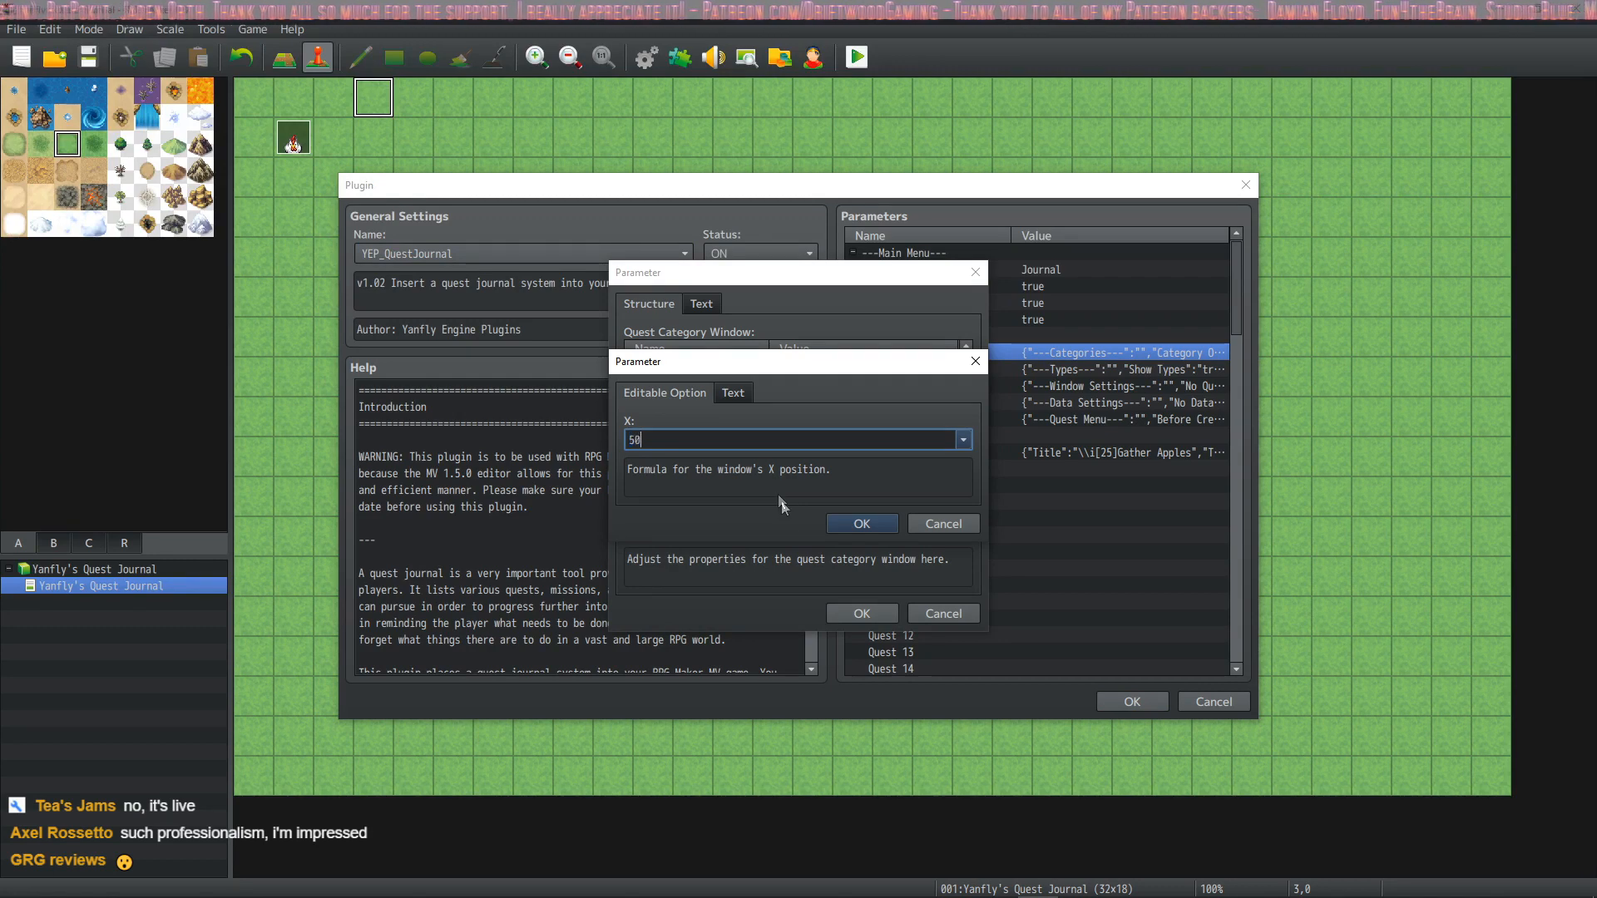
click(862, 524)
double_click(797, 461)
click(862, 524)
Step: Set the Quest Category Window's width formula to Graphics.boxWidth / 4 and accept the plugin settings
double_click(852, 481)
click(749, 440)
key(BackSpace)
text(4)
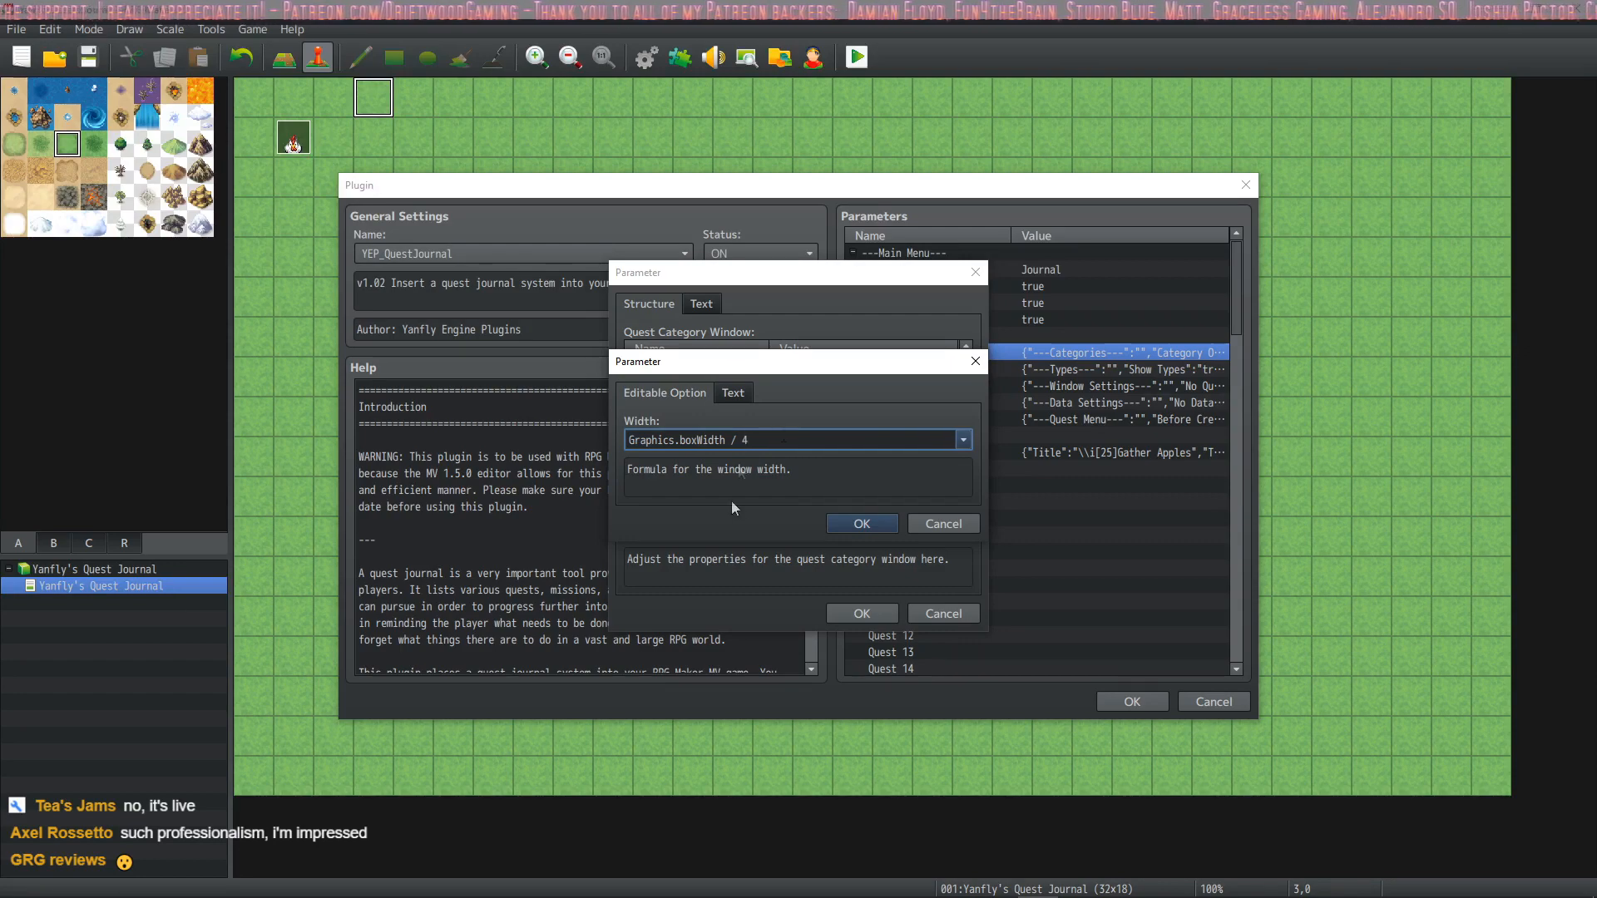
click(873, 523)
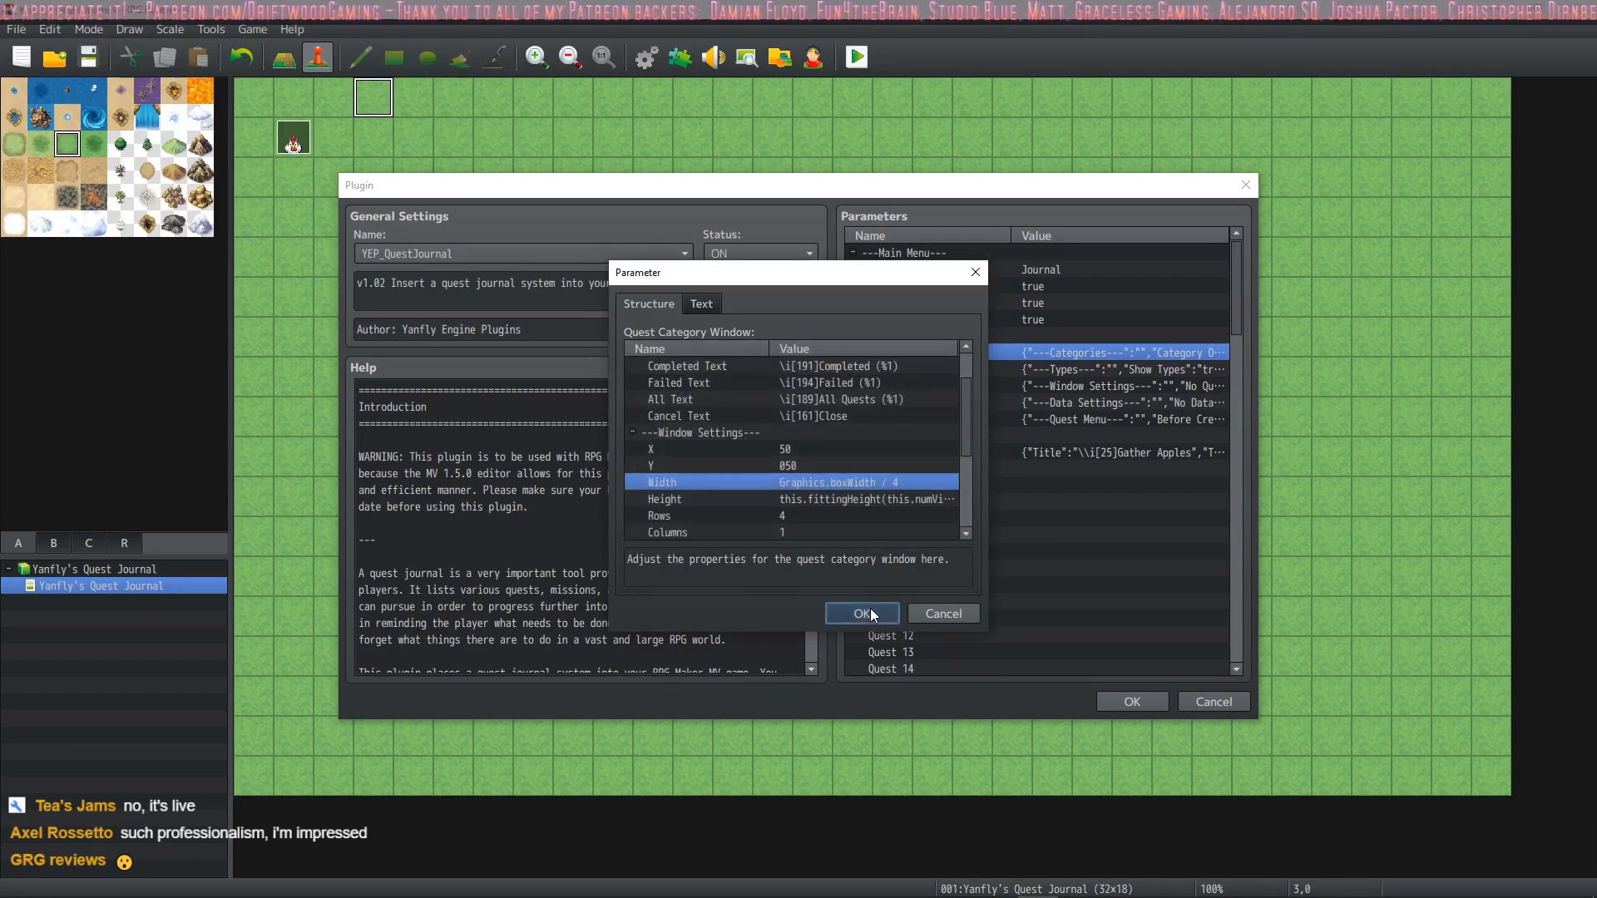
click(871, 615)
click(1125, 702)
click(916, 683)
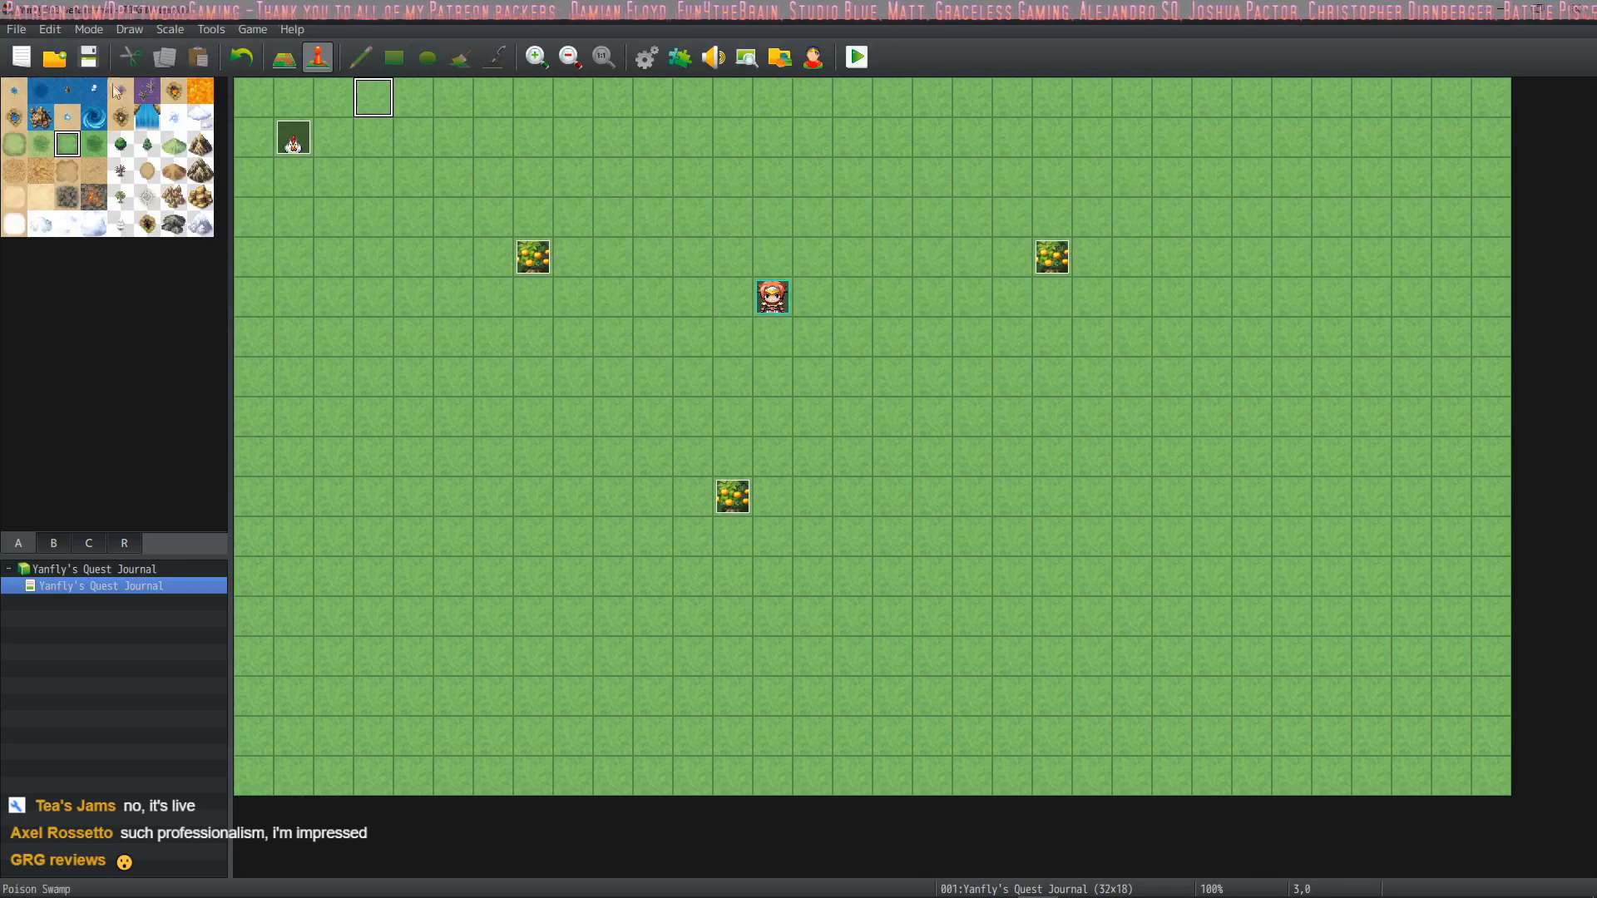
Step: Playtest the project with a new game and open the Journal from the in-game menu
click(846, 53)
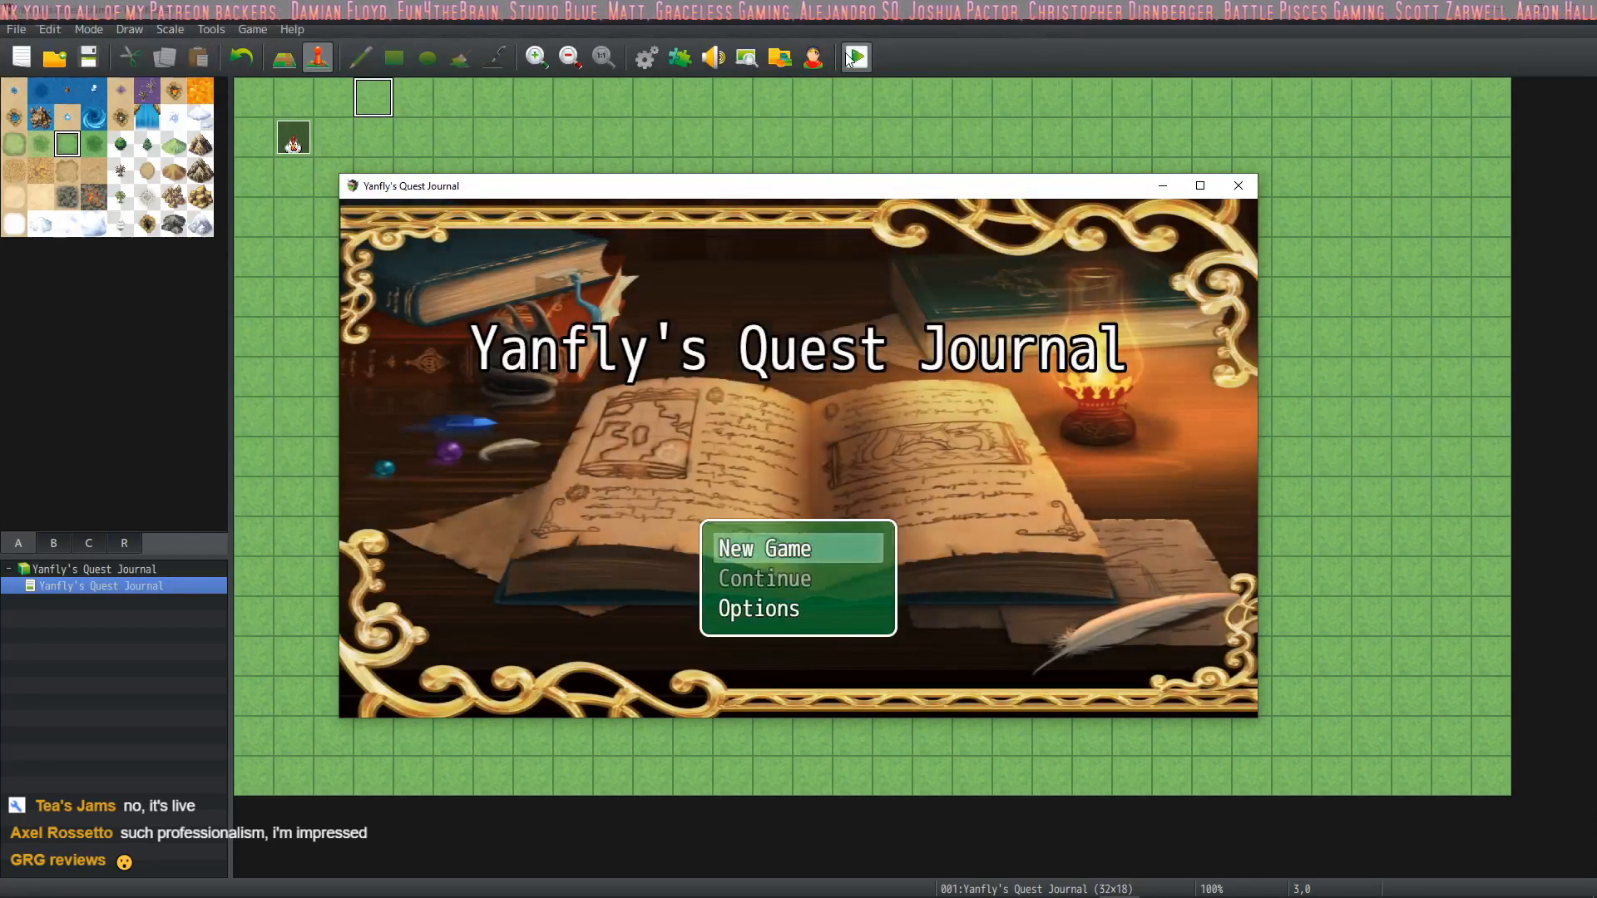
key(Return)
key(Escape)
key(Down)
key(Down)
key(Down)
key(Down)
key(Down)
key(Return)
Step: Move through the quest categories to inspect the repositioned category window, then close the playtest
key(Down)
key(Down)
key(Down)
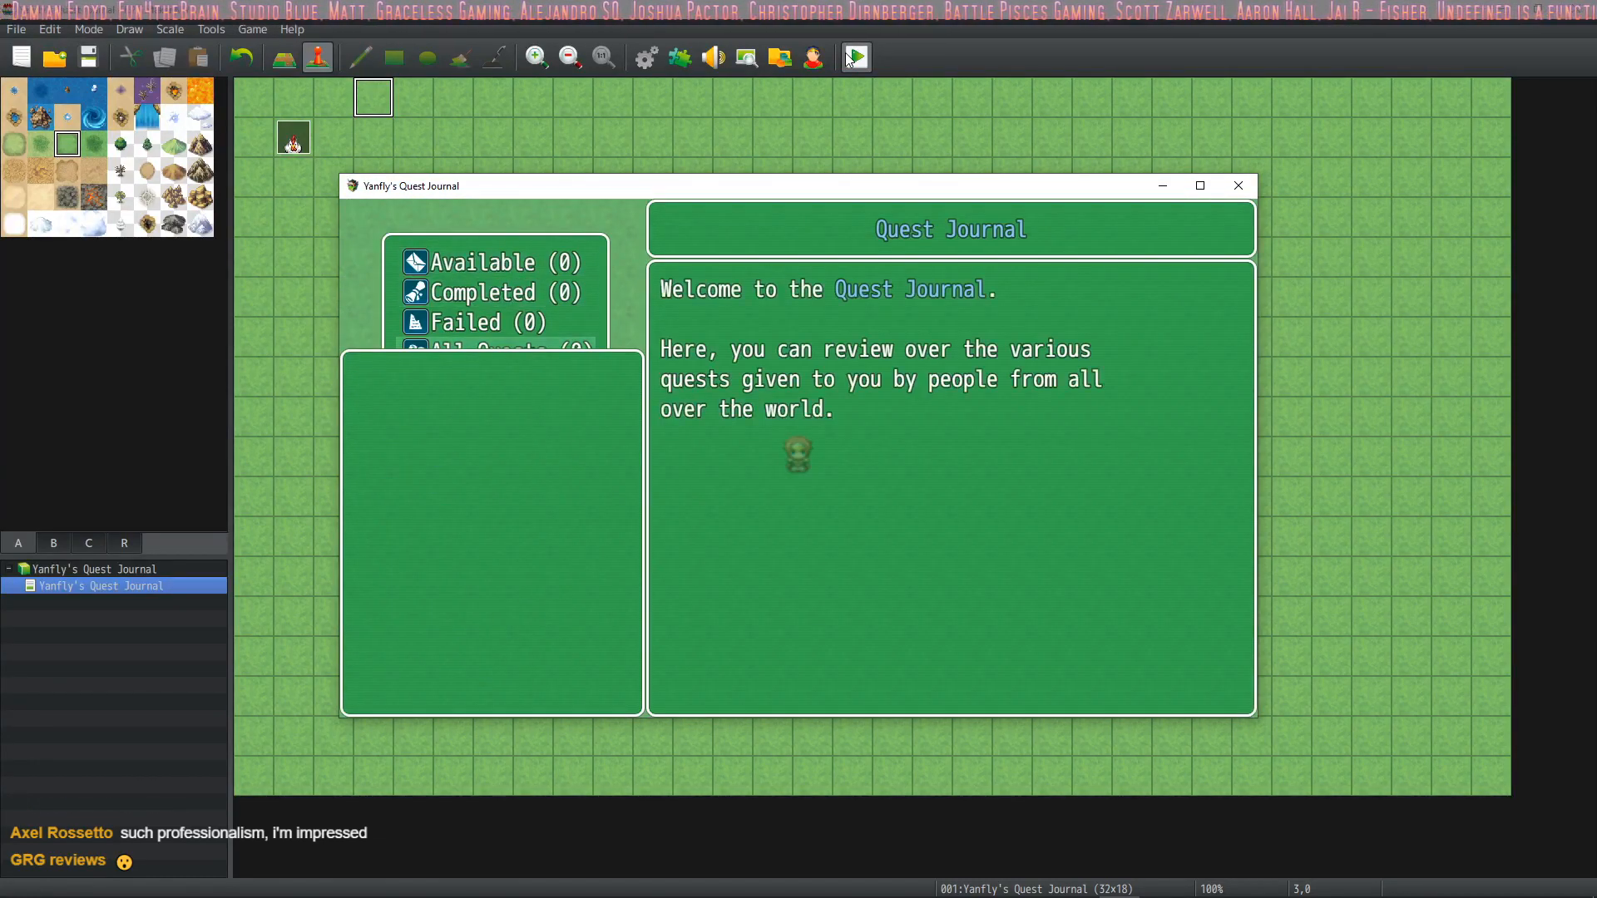
key(Up)
key(Up)
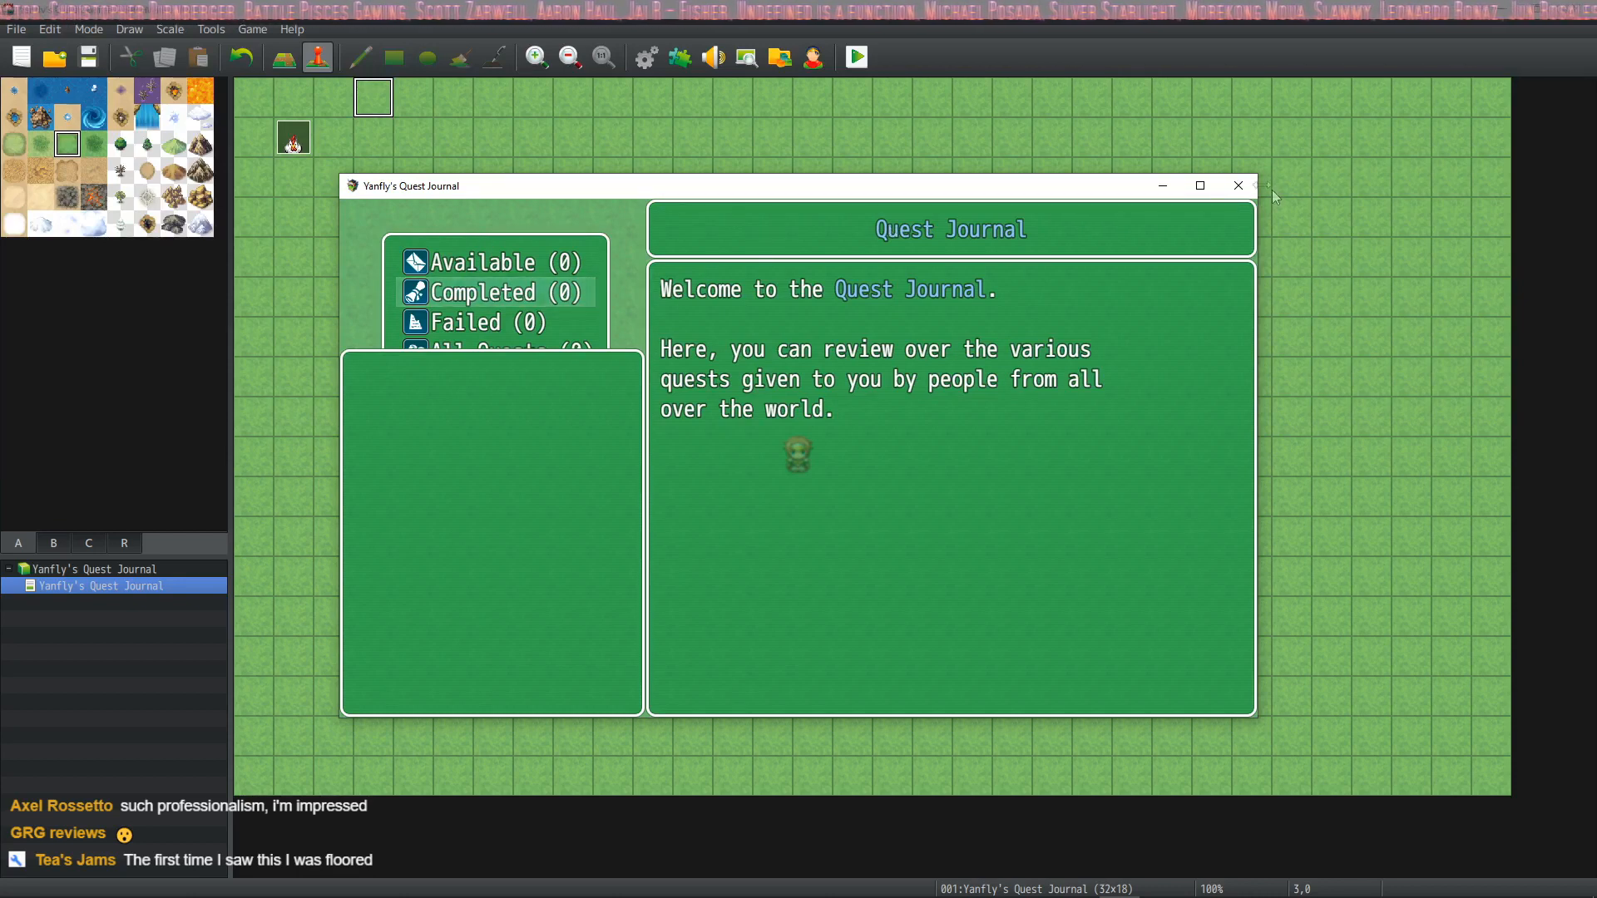
click(1239, 186)
Step: Reopen YEP_QuestJournal's Quest Category Window parameter and set both the X and Y positions to 0
click(679, 57)
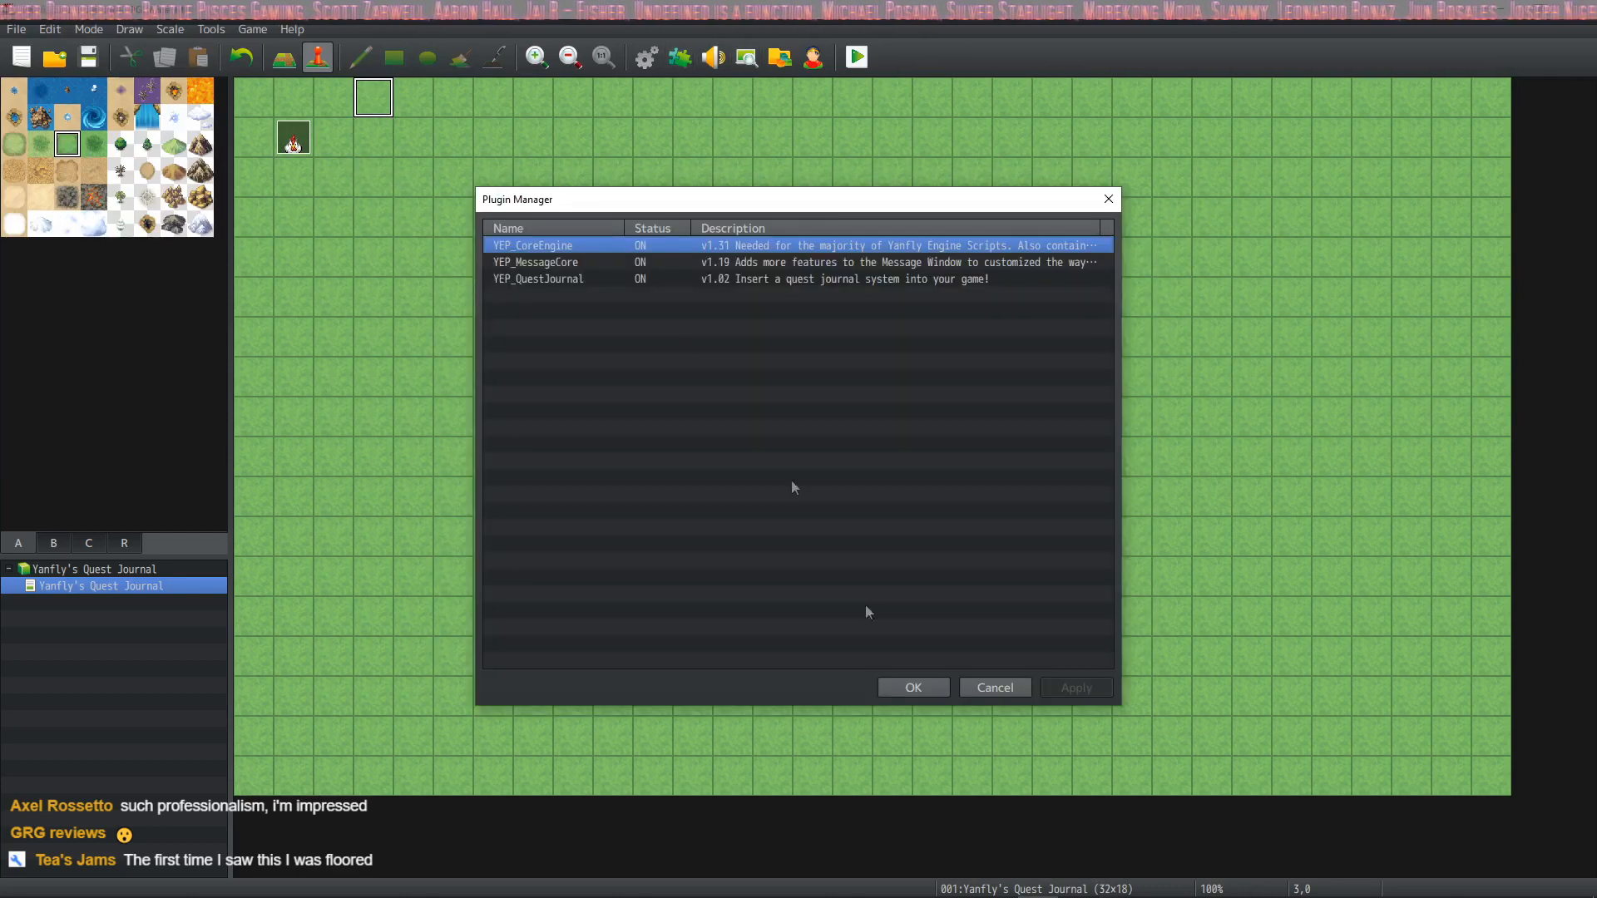
double_click(658, 277)
click(943, 354)
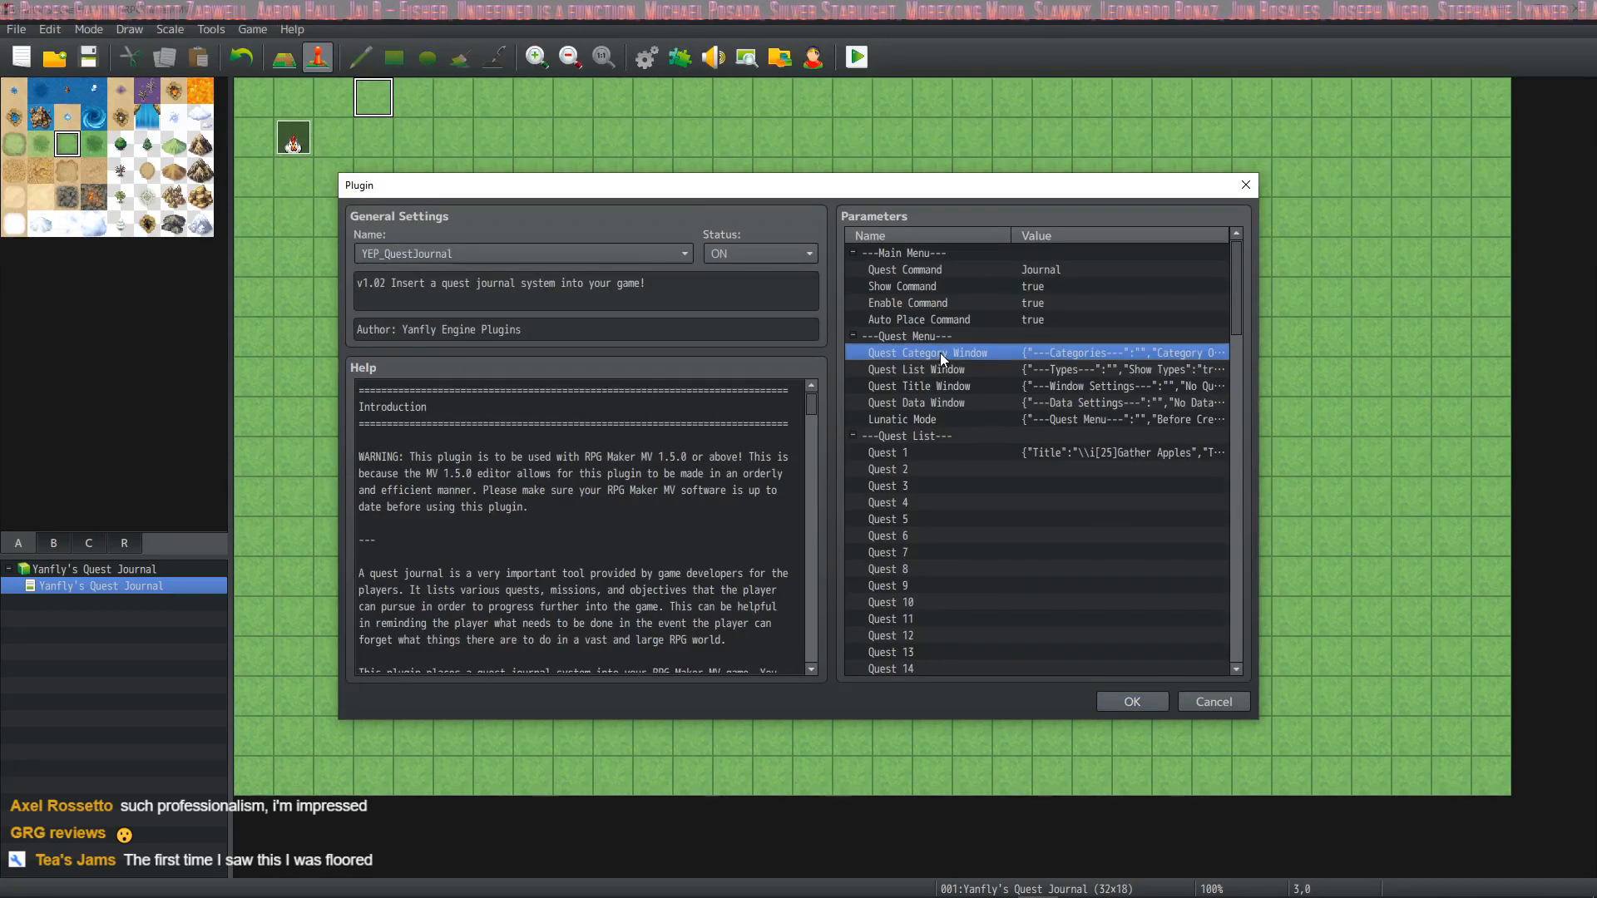
double_click(943, 356)
scroll(749, 442, down, 3)
scroll(793, 498, up, 1)
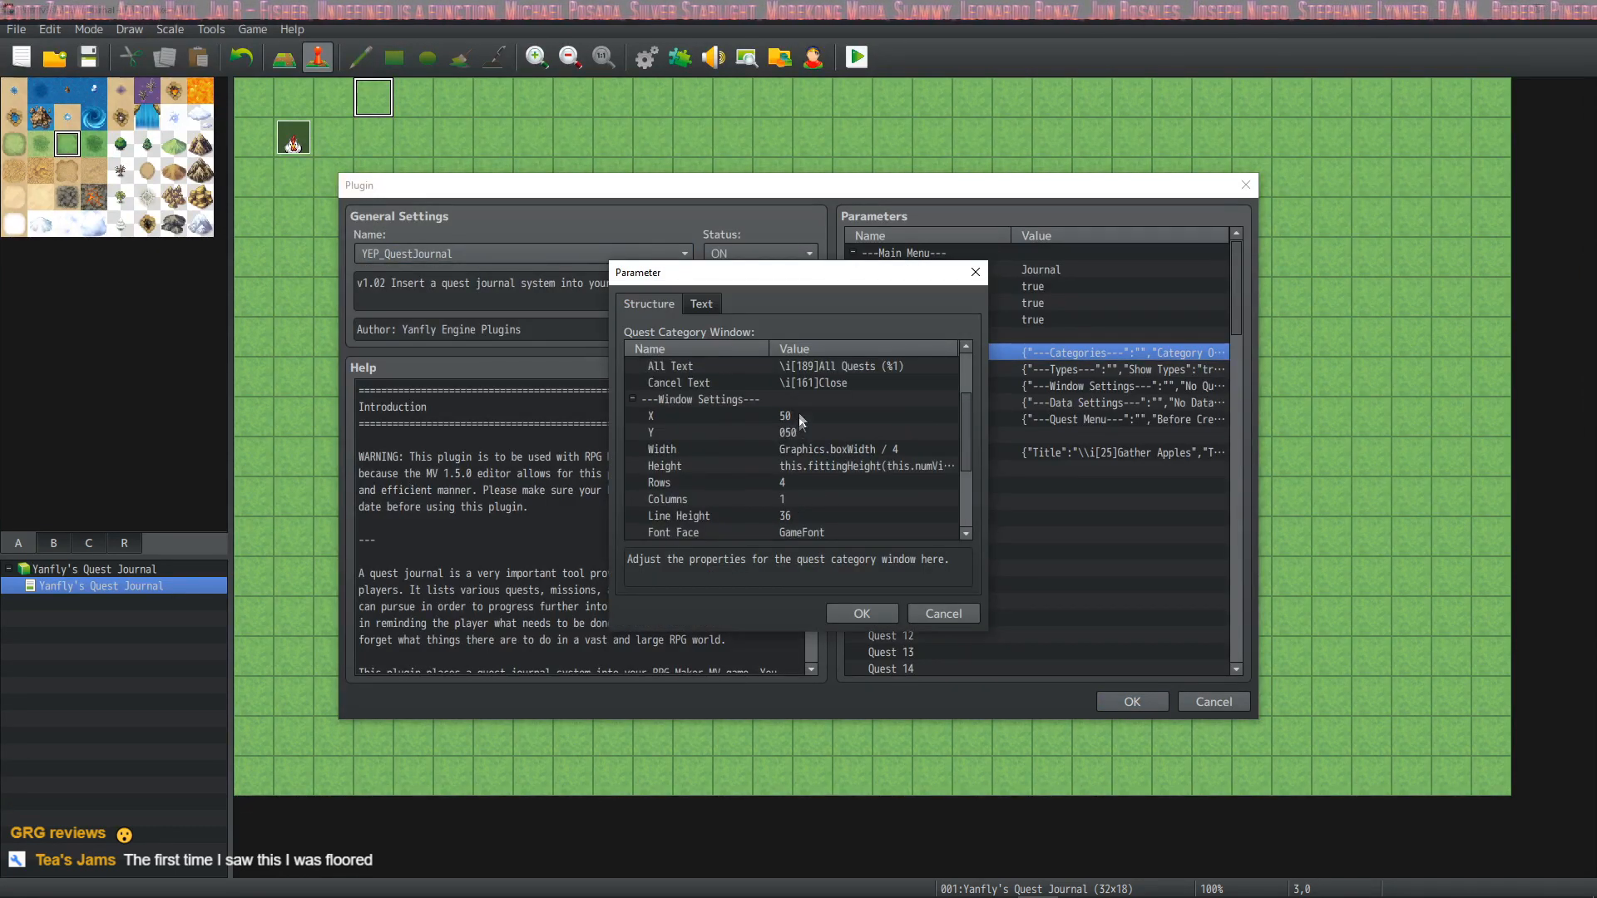
double_click(797, 414)
text(0)
click(856, 517)
double_click(805, 424)
text(0)
click(847, 521)
Step: Set the Quest Category Window's width formula to Graphics.boxWidth / 3 and accept the parameter
double_click(821, 451)
click(752, 440)
key(BackSpace)
text(3)
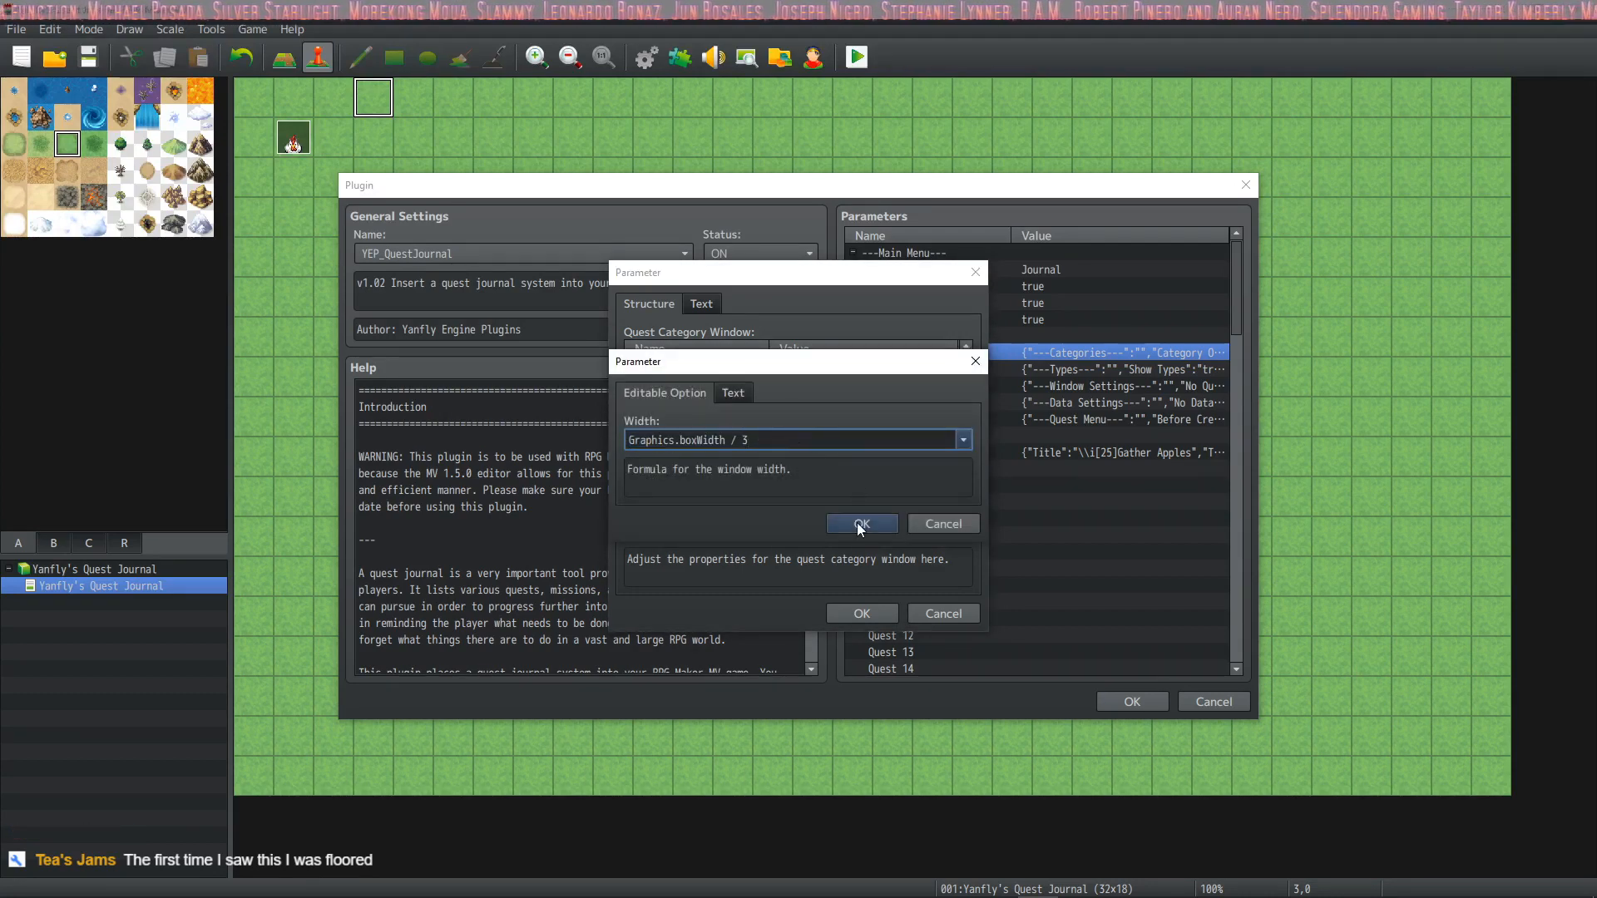
click(861, 524)
click(861, 613)
Step: Look over the Quest Category, Quest List, Quest Title and Quest Data Window parameters in turn
click(997, 369)
click(986, 353)
click(982, 369)
click(980, 386)
click(977, 405)
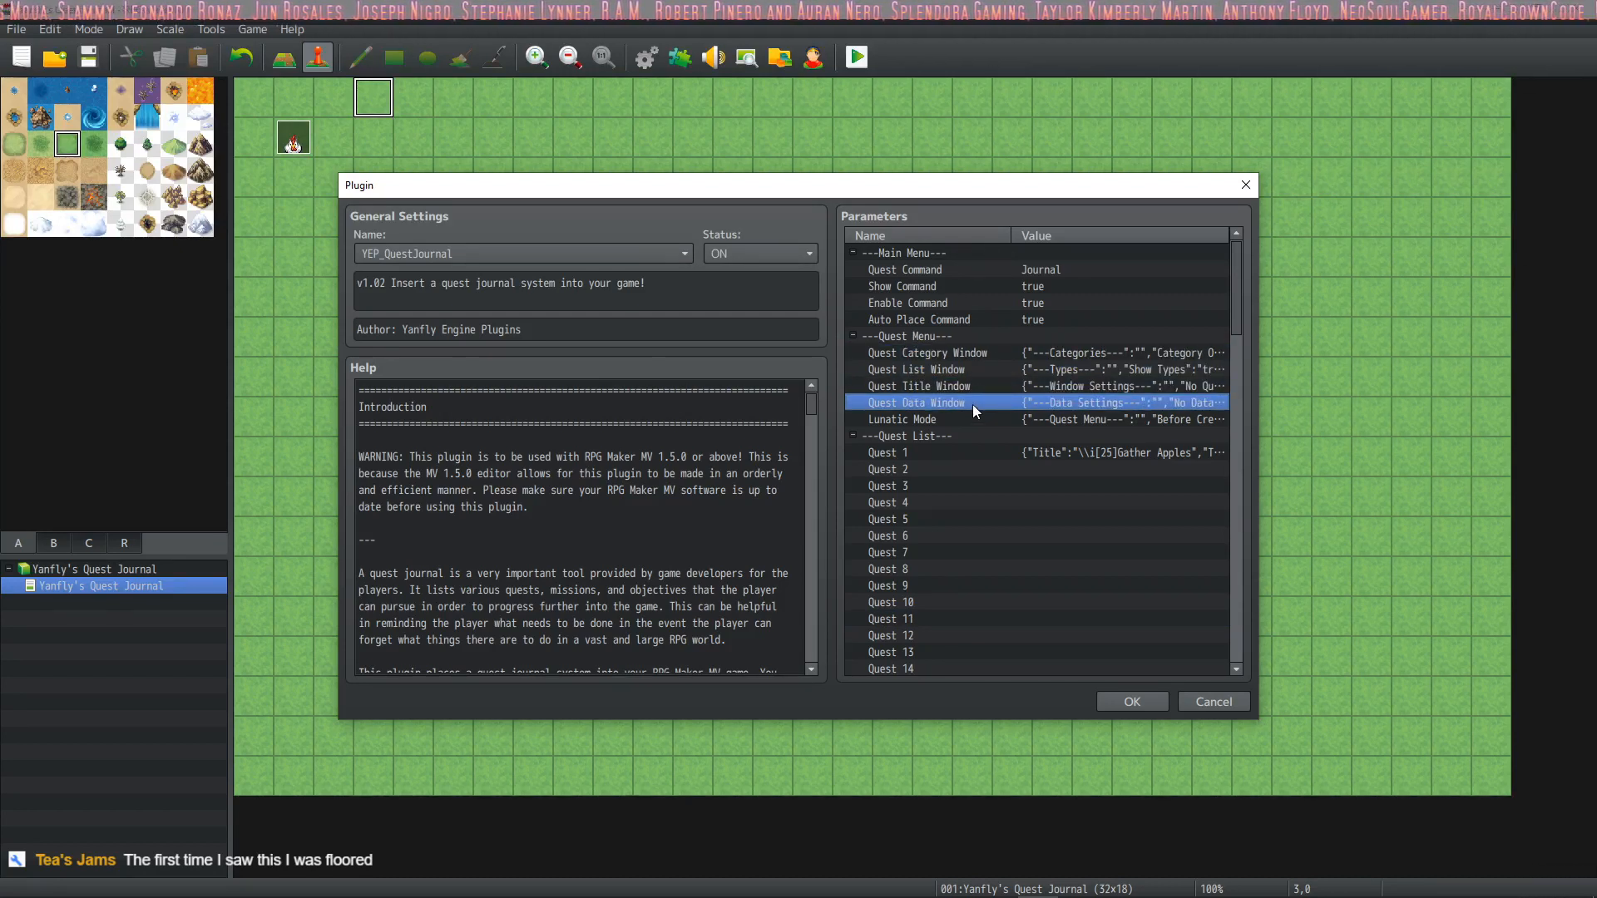
Step: Open the Lunatic Mode parameter and review its Before Create Windows, After Create Windows and Close Quest Menu entries
double_click(964, 418)
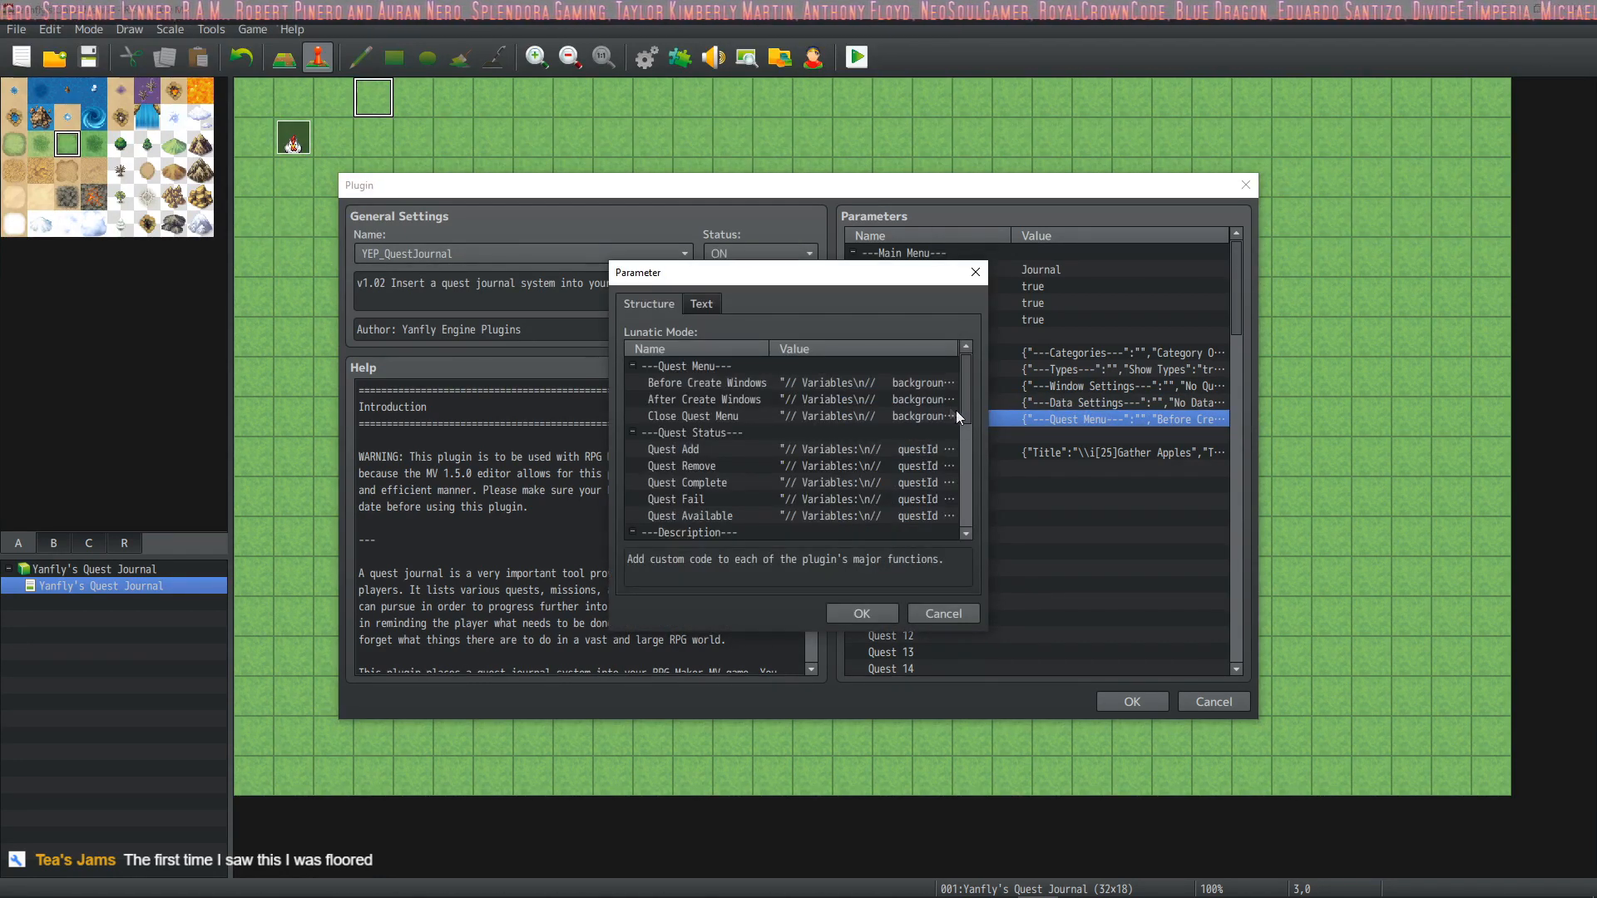
click(722, 388)
click(715, 403)
click(711, 414)
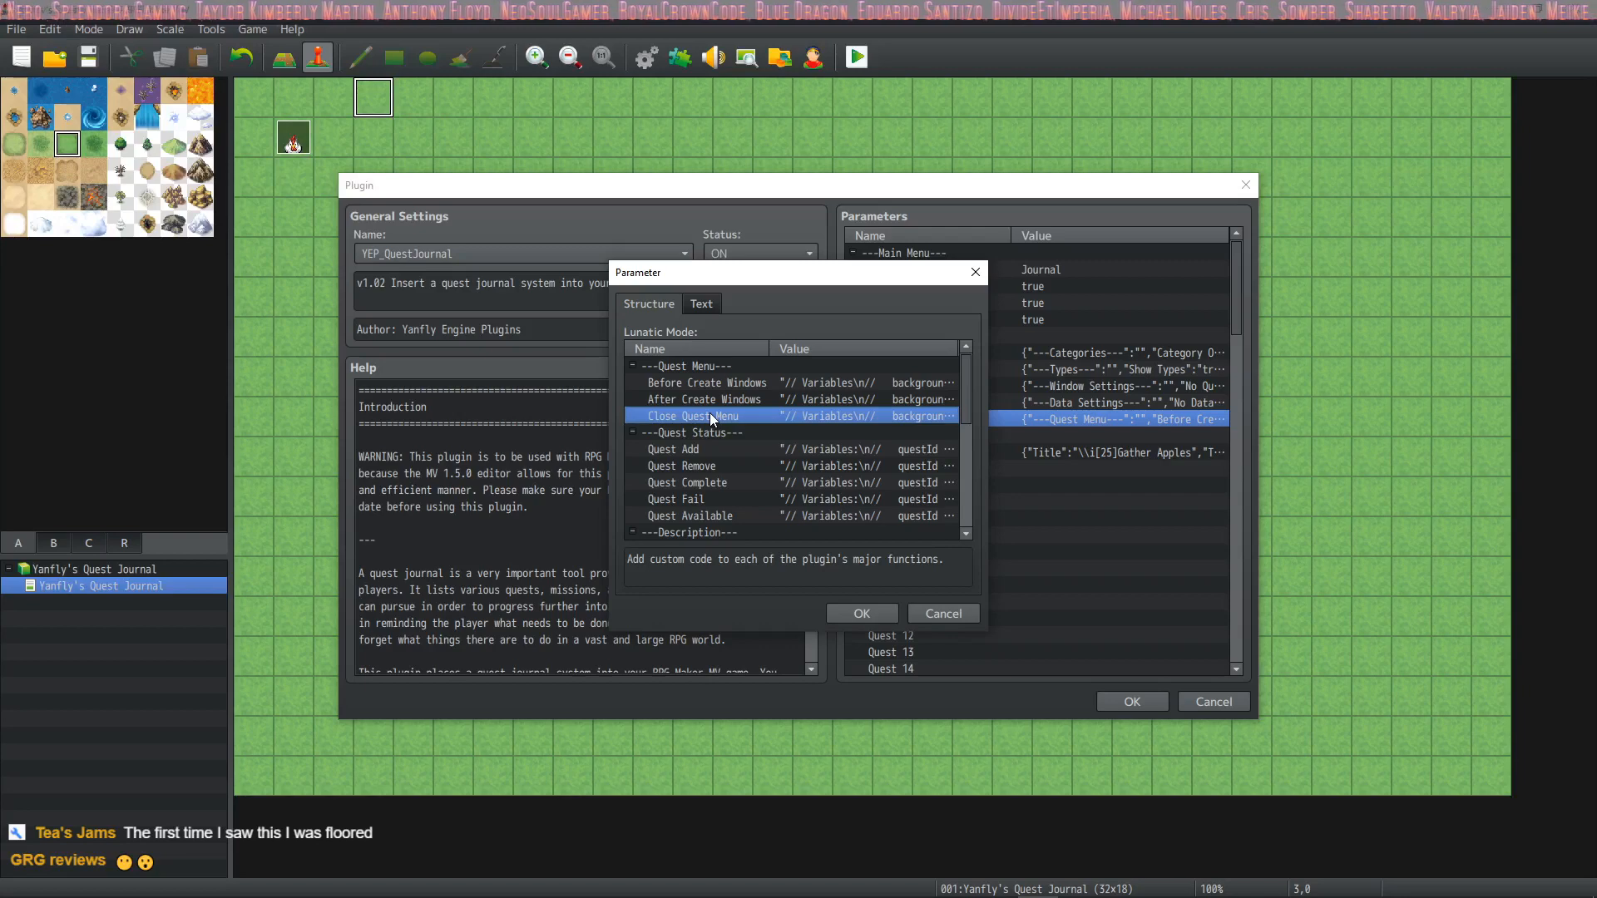
click(729, 384)
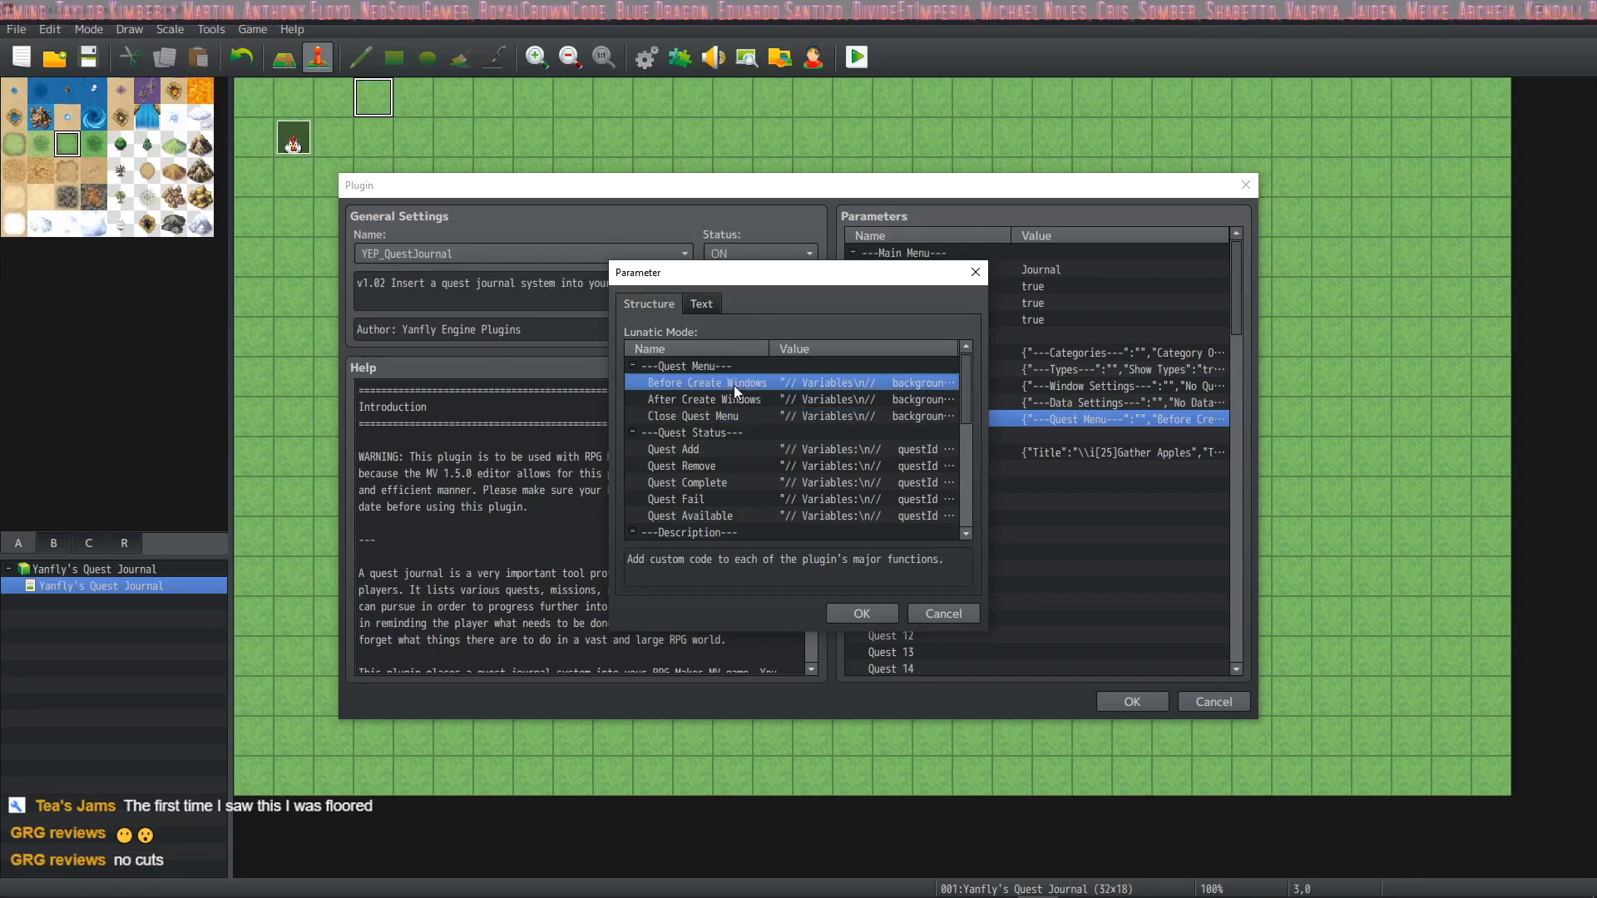
Step: View the Before Create Windows and After Create Windows code, accepting both as they are
double_click(864, 386)
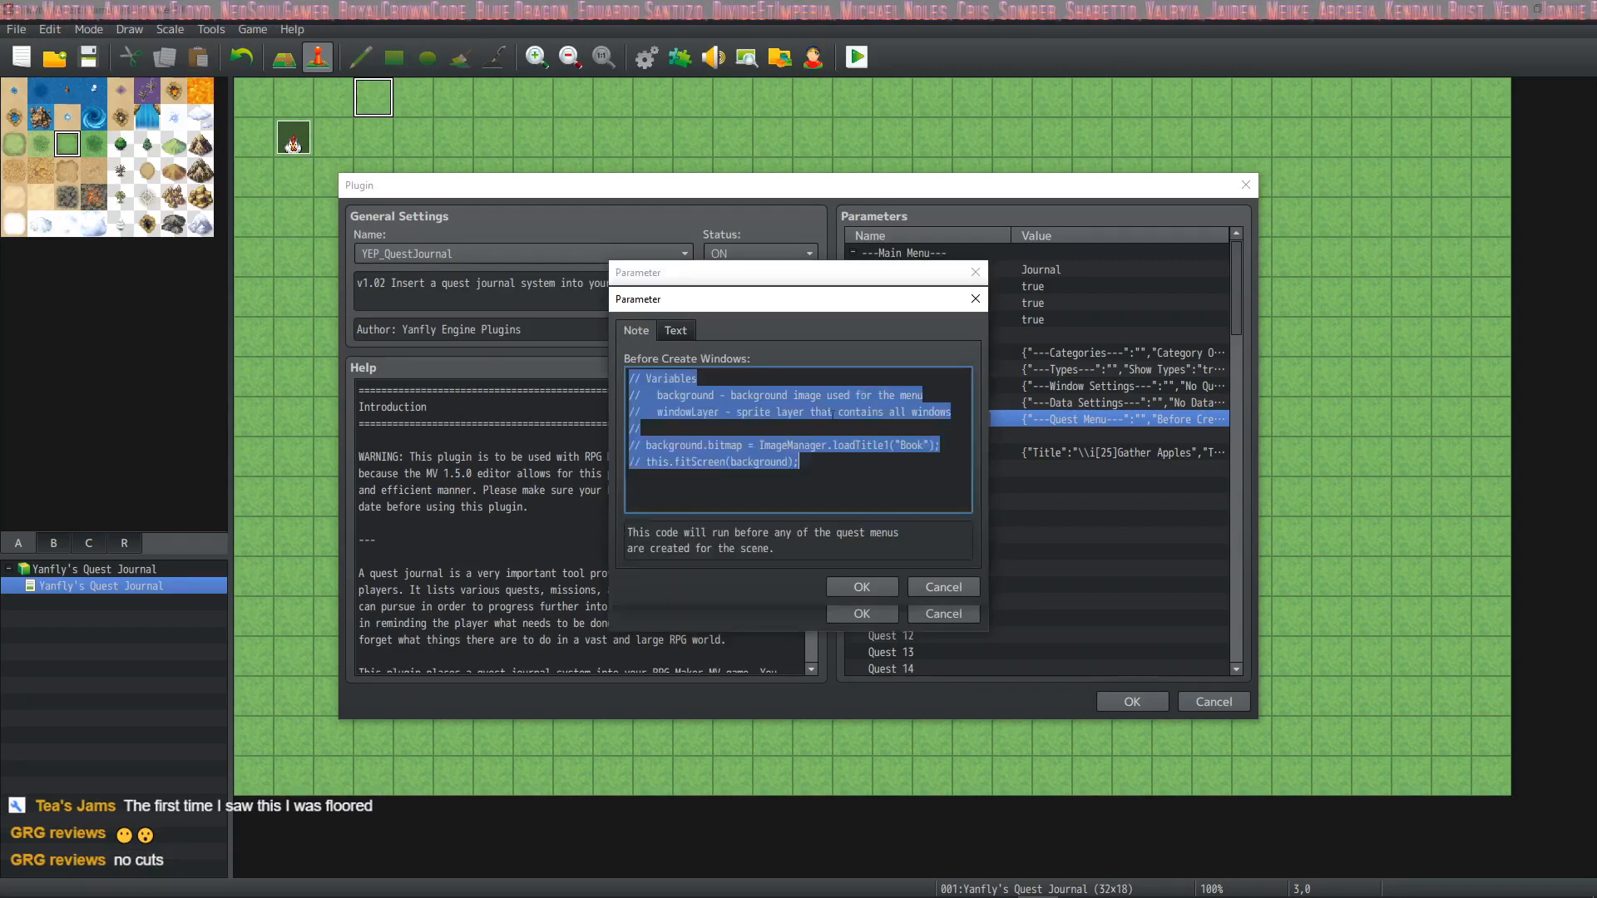
click(862, 587)
click(742, 400)
double_click(742, 401)
click(862, 586)
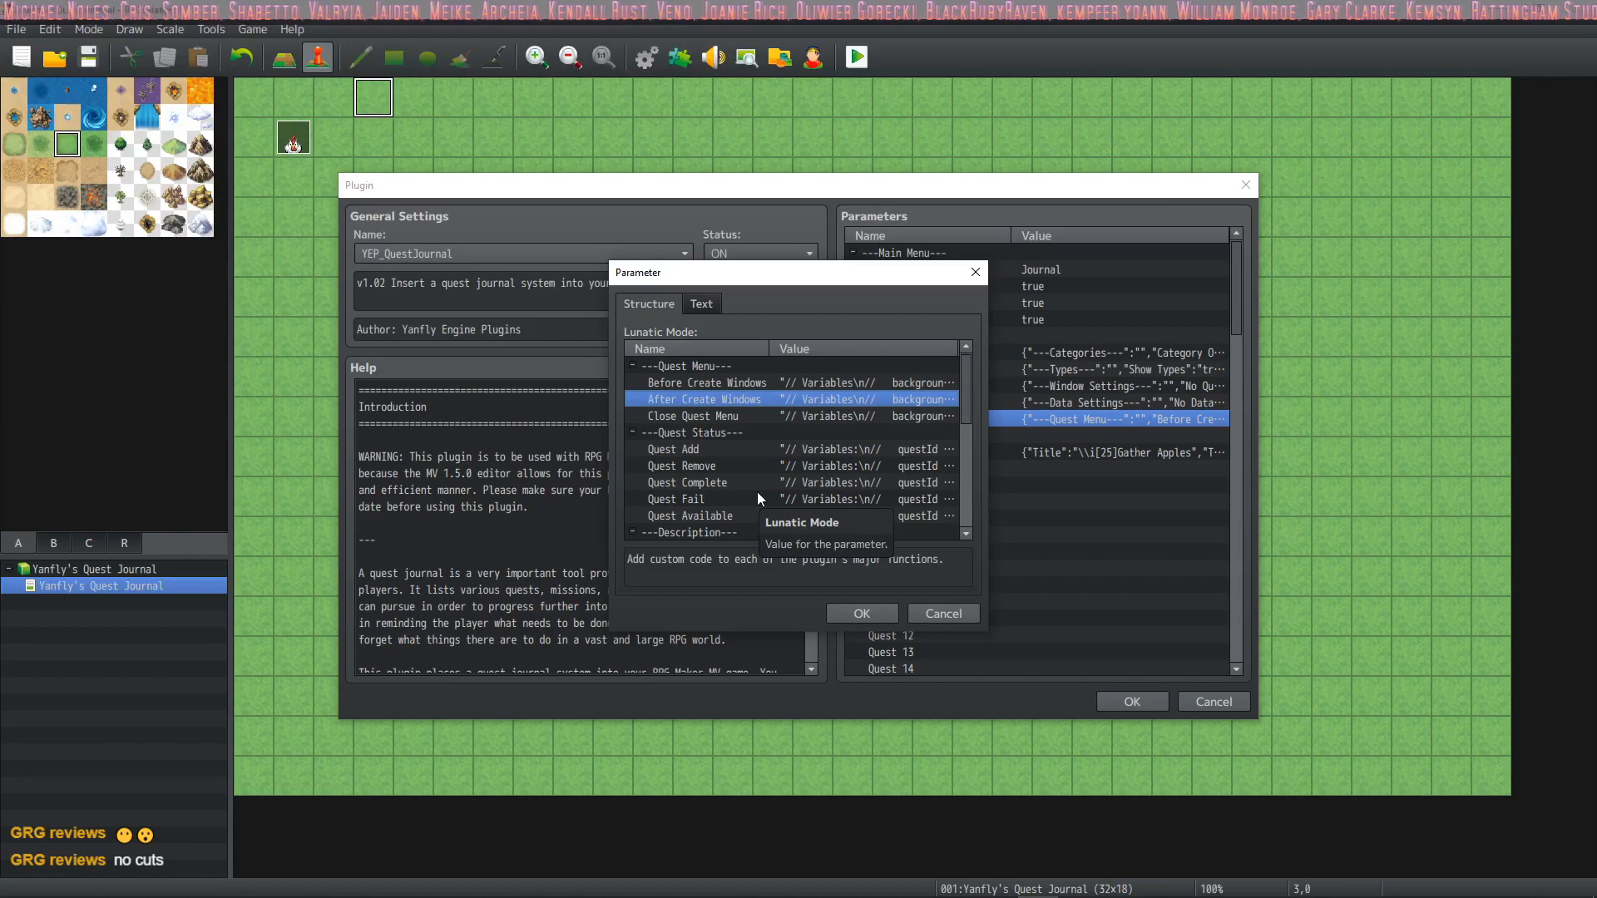
Step: Check the Close Quest Menu entry and view the Quest Add code, accepting it as it is
click(767, 416)
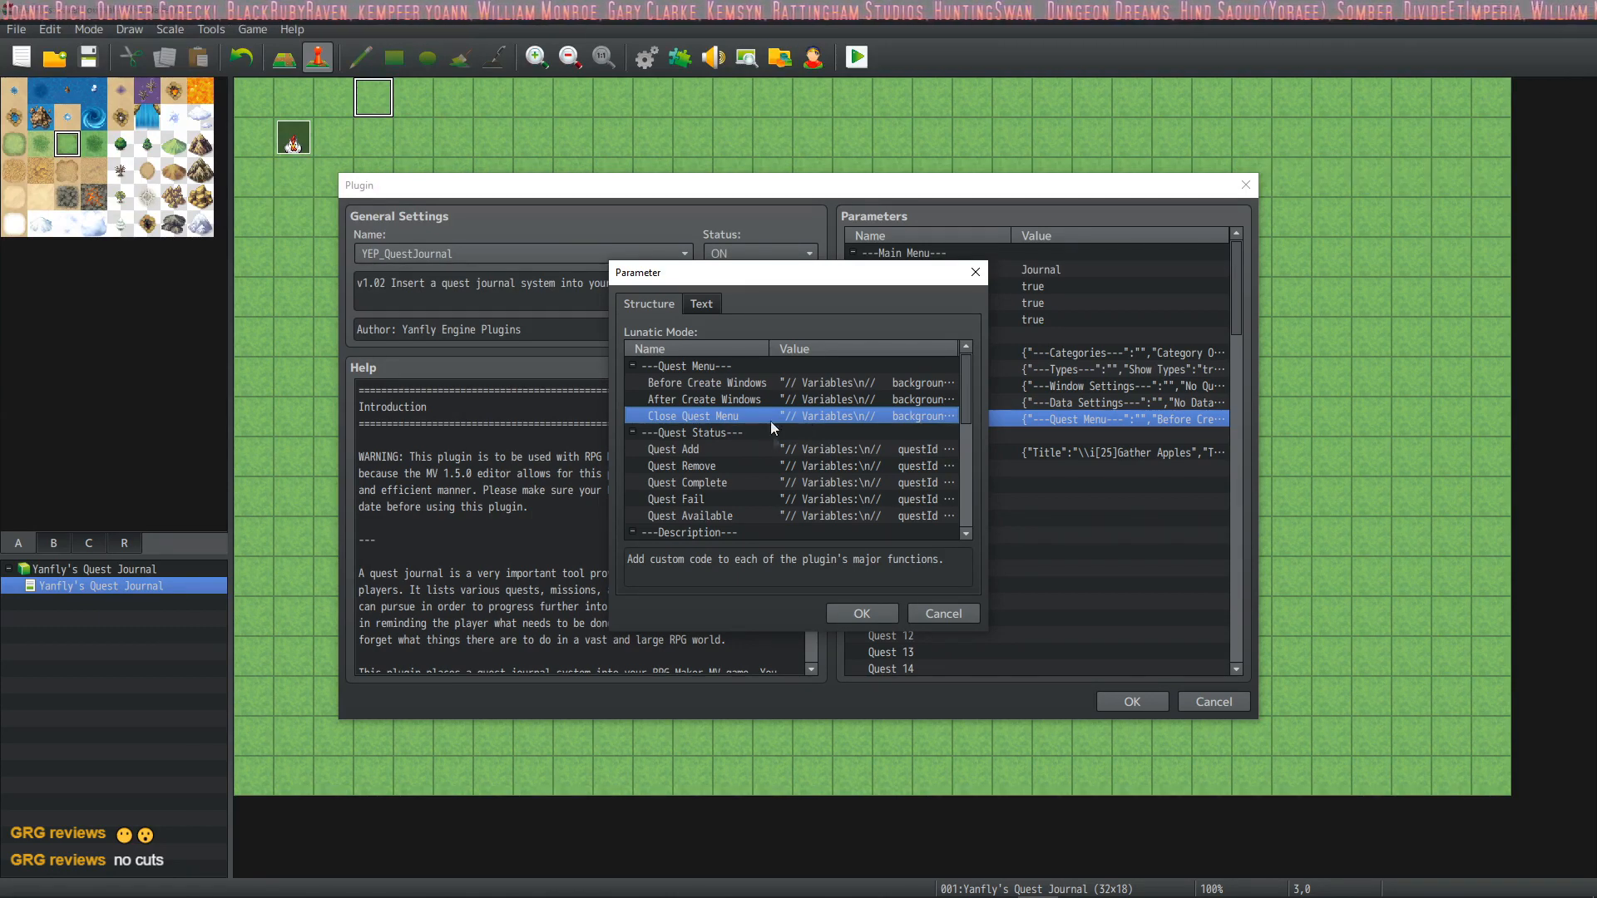
scroll(770, 421, down, 3)
click(767, 399)
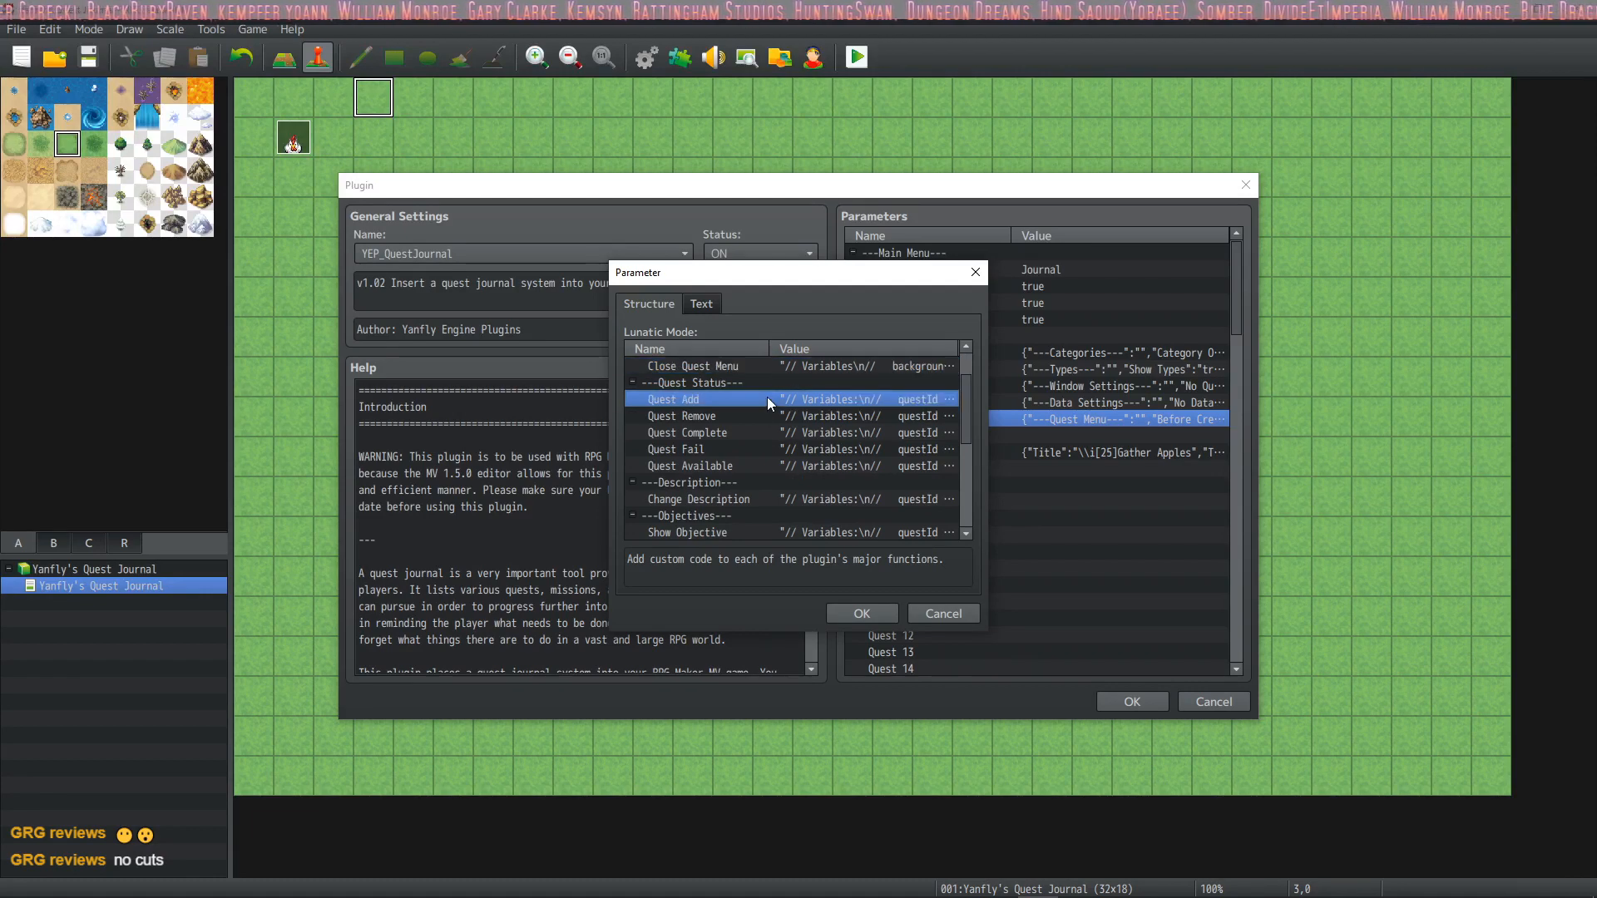
double_click(767, 400)
click(875, 587)
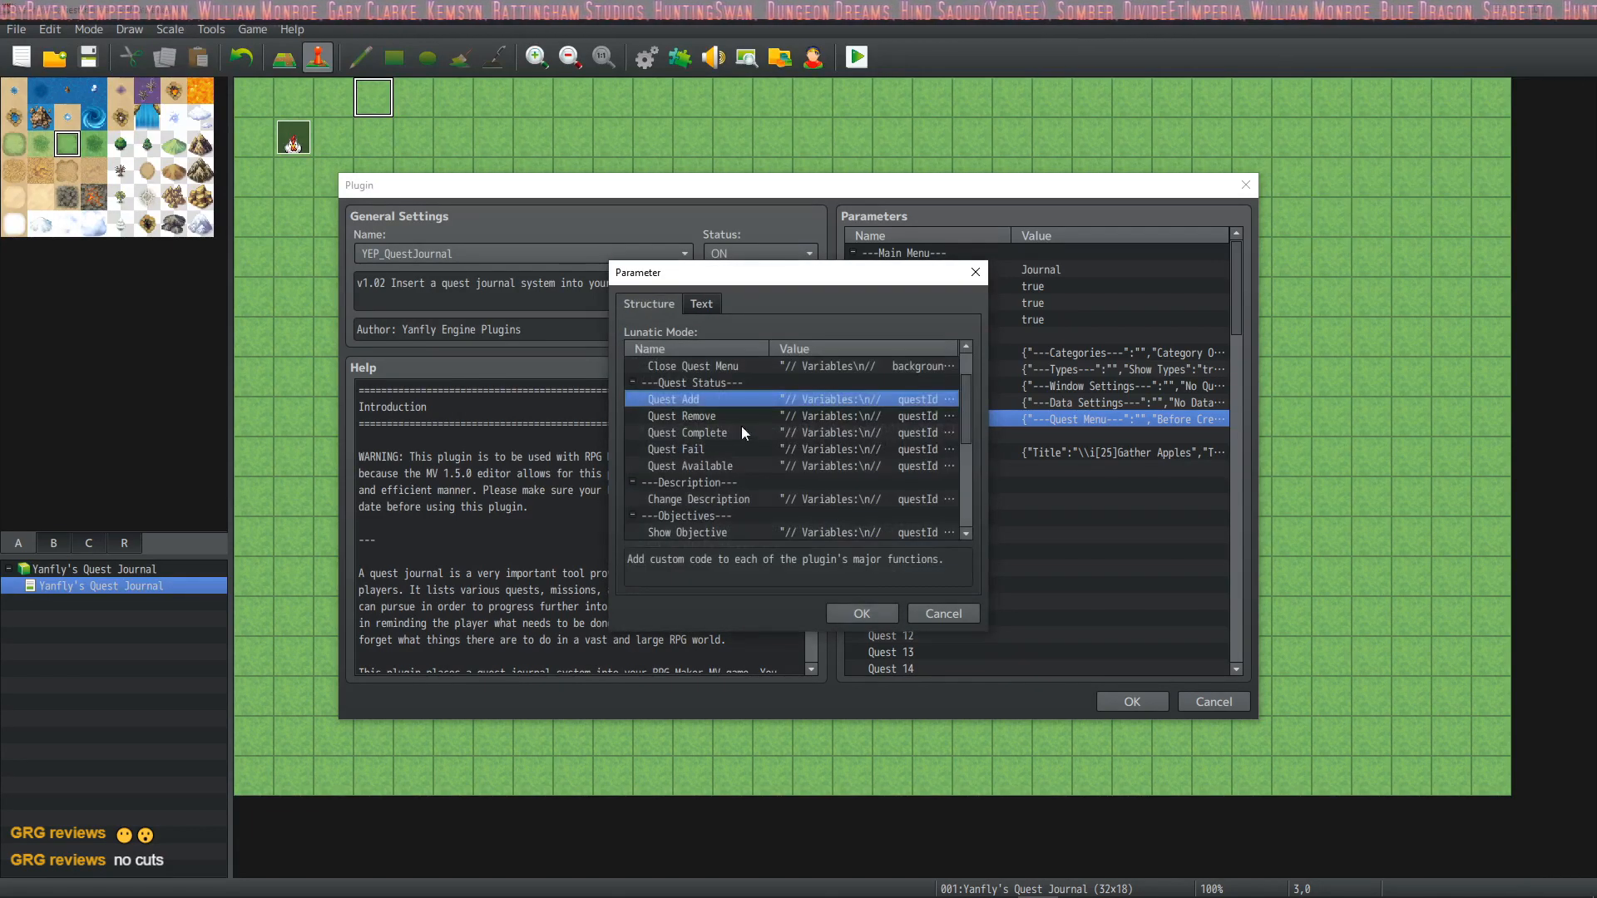
Step: Check the Quest Remove entry and examine the Quest Complete code, accepting it as it is
click(743, 416)
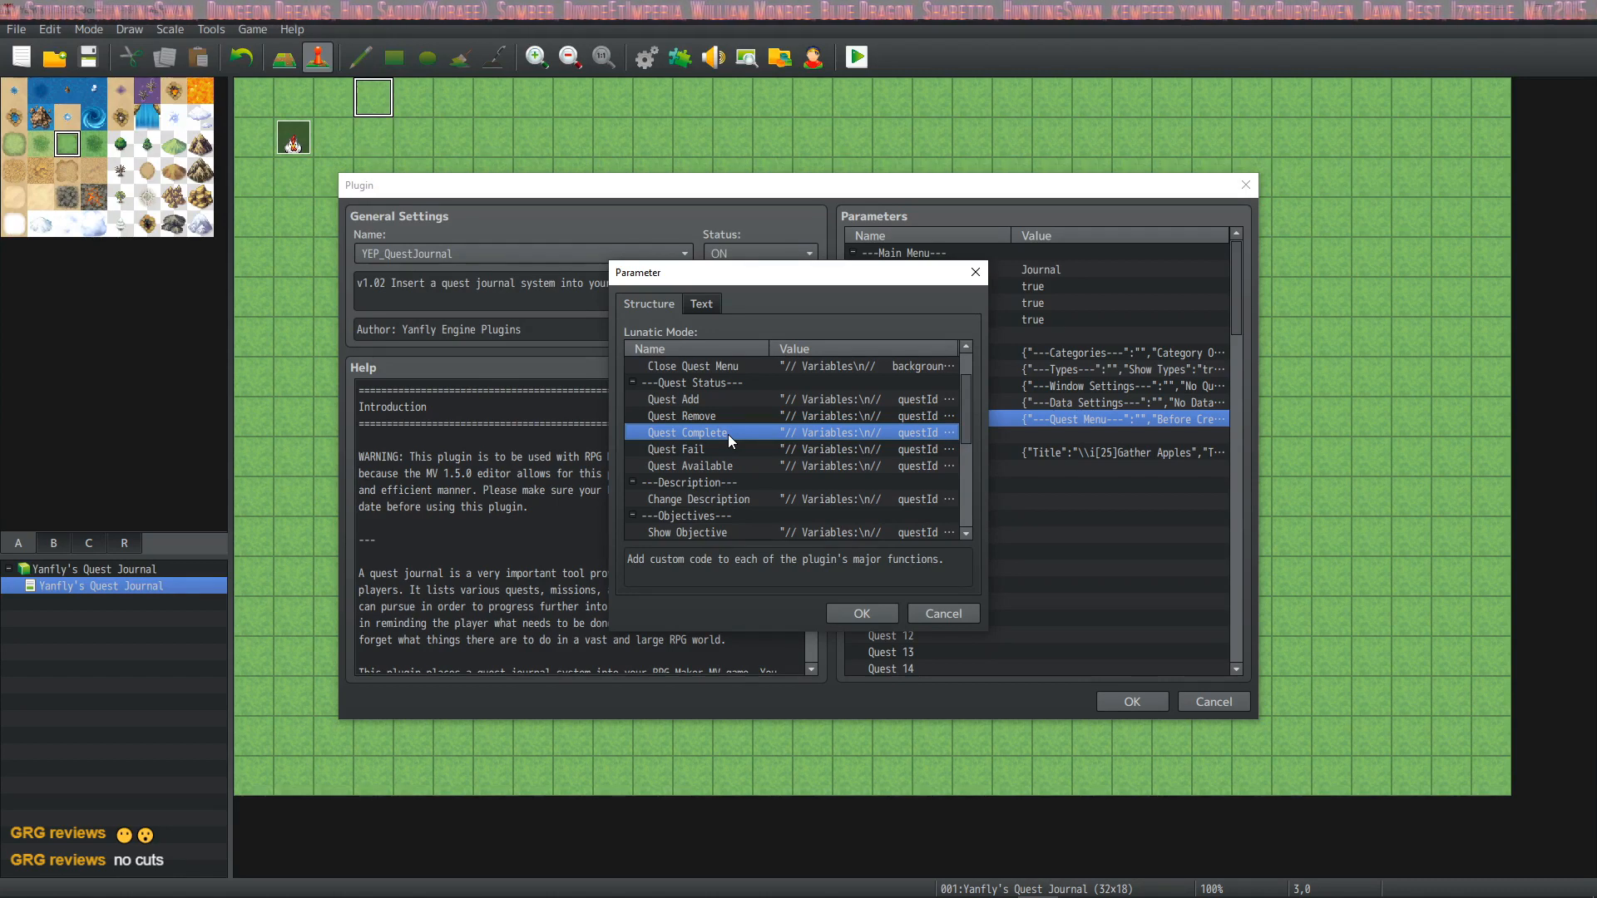
double_click(728, 435)
drag(636, 445, 980, 454)
click(862, 584)
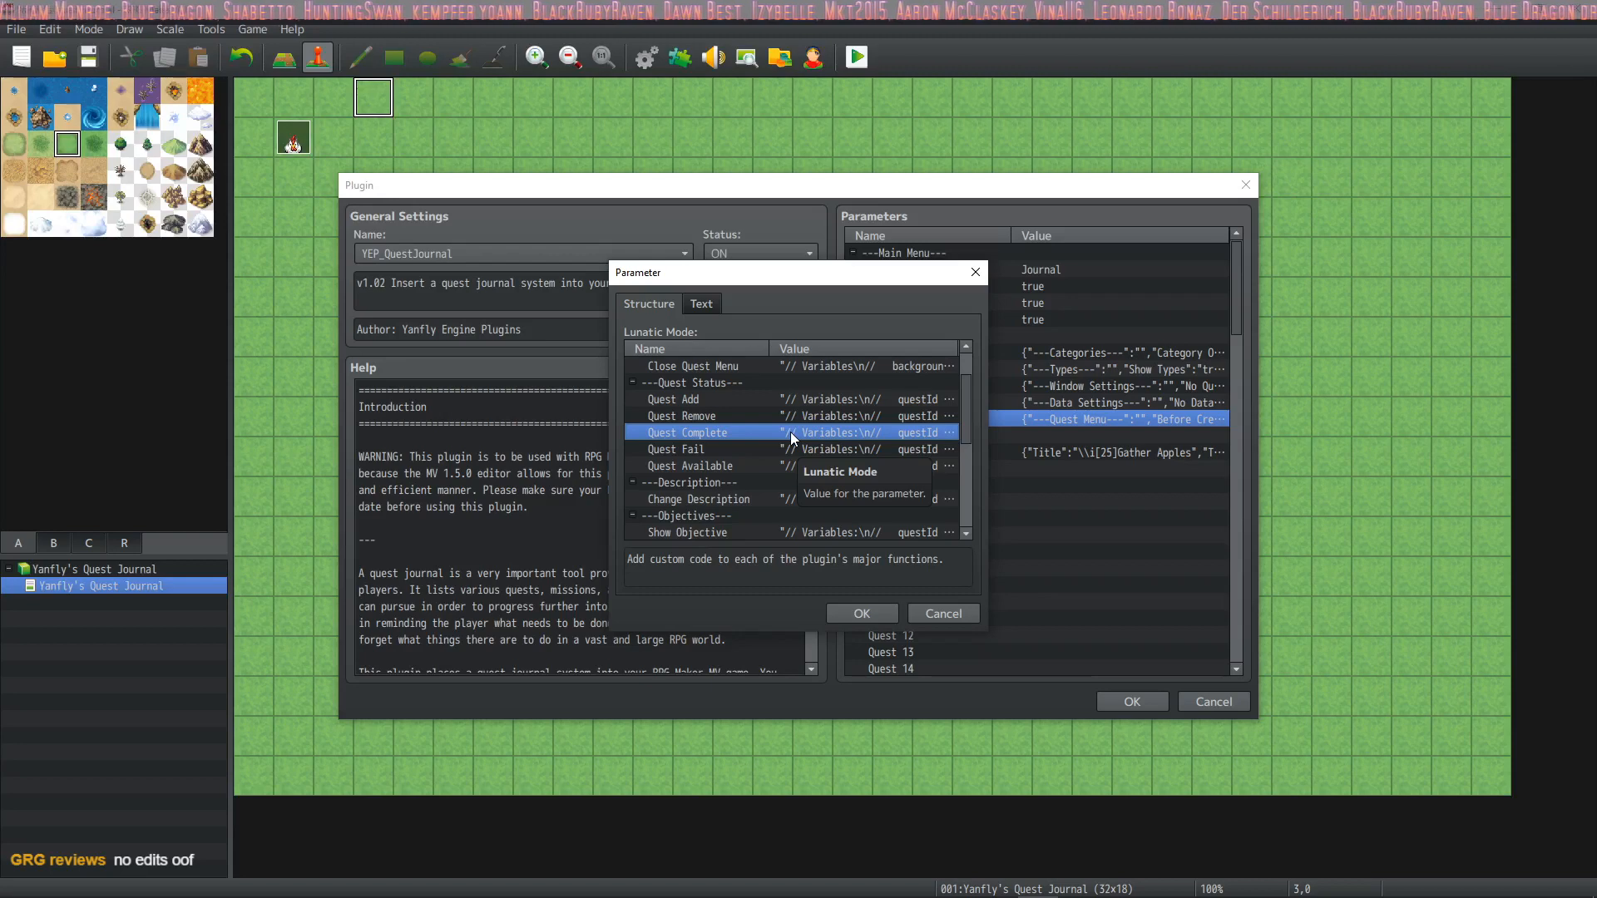
Step: Review Lunatic Mode's description, objective and reward entries, and accept the parameter as it is
scroll(727, 448, down, 6)
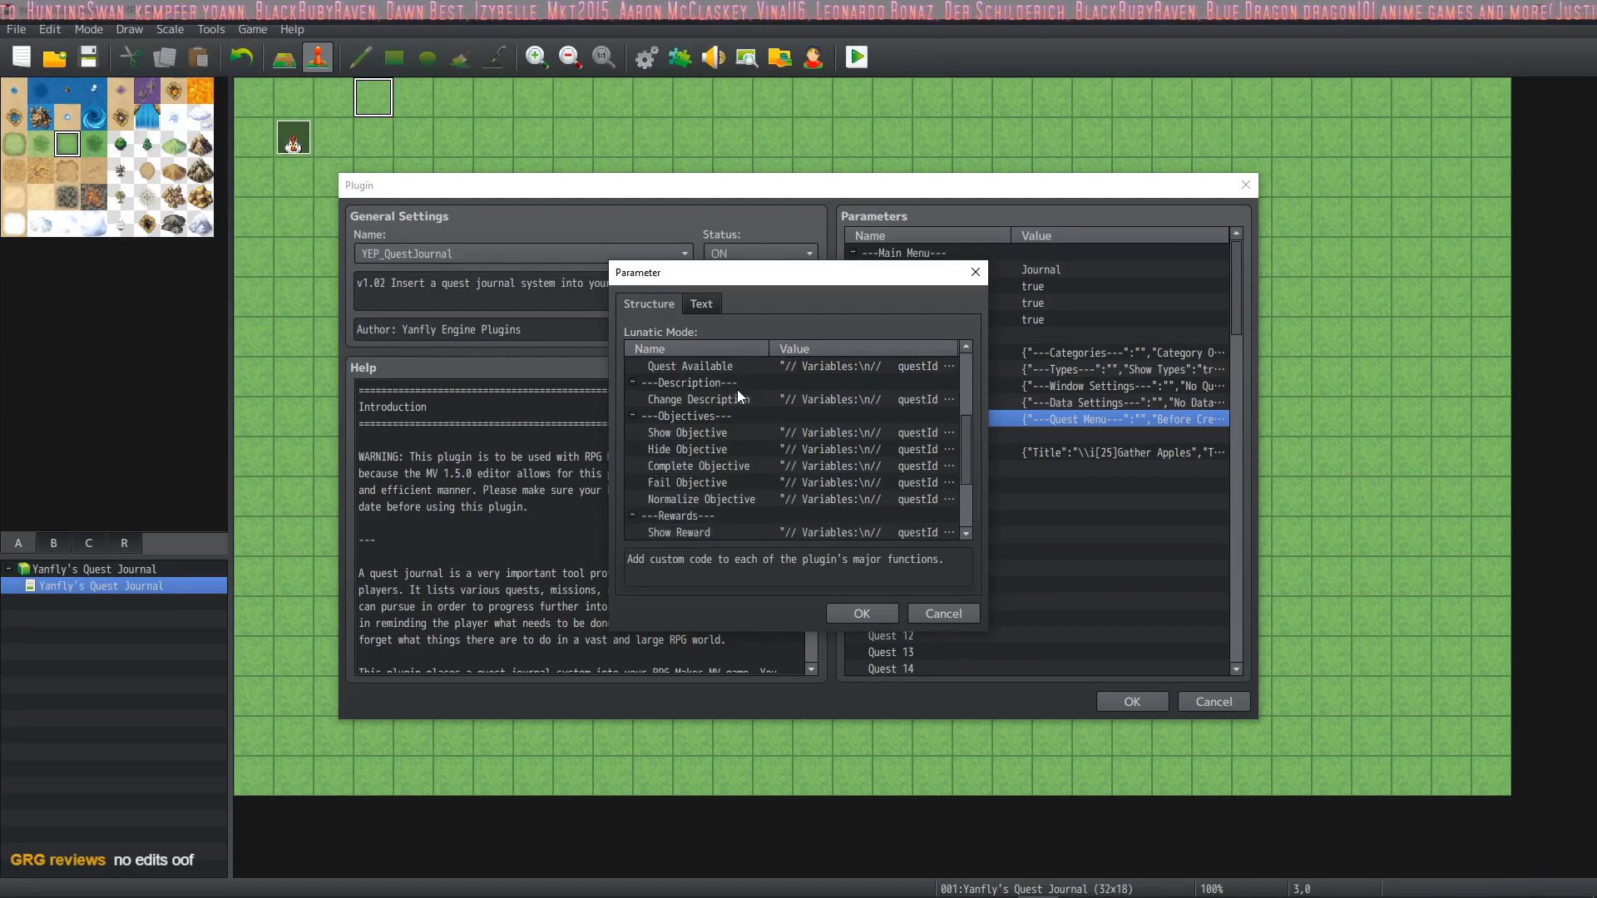
scroll(738, 397, up, 2)
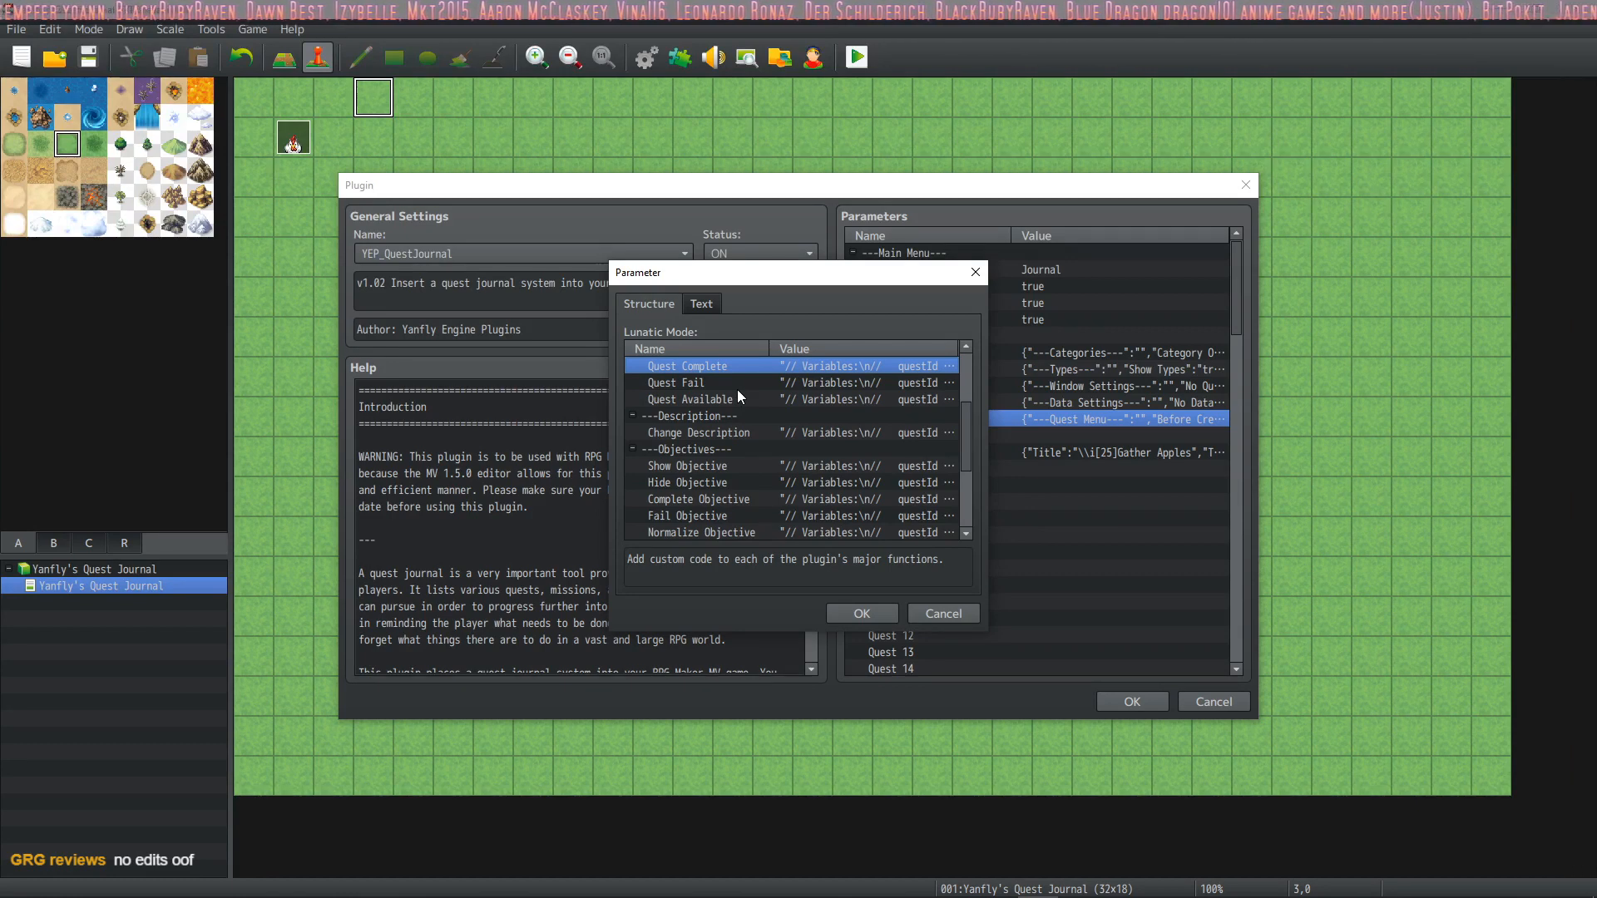
drag(739, 397, 762, 495)
scroll(761, 491, down, 3)
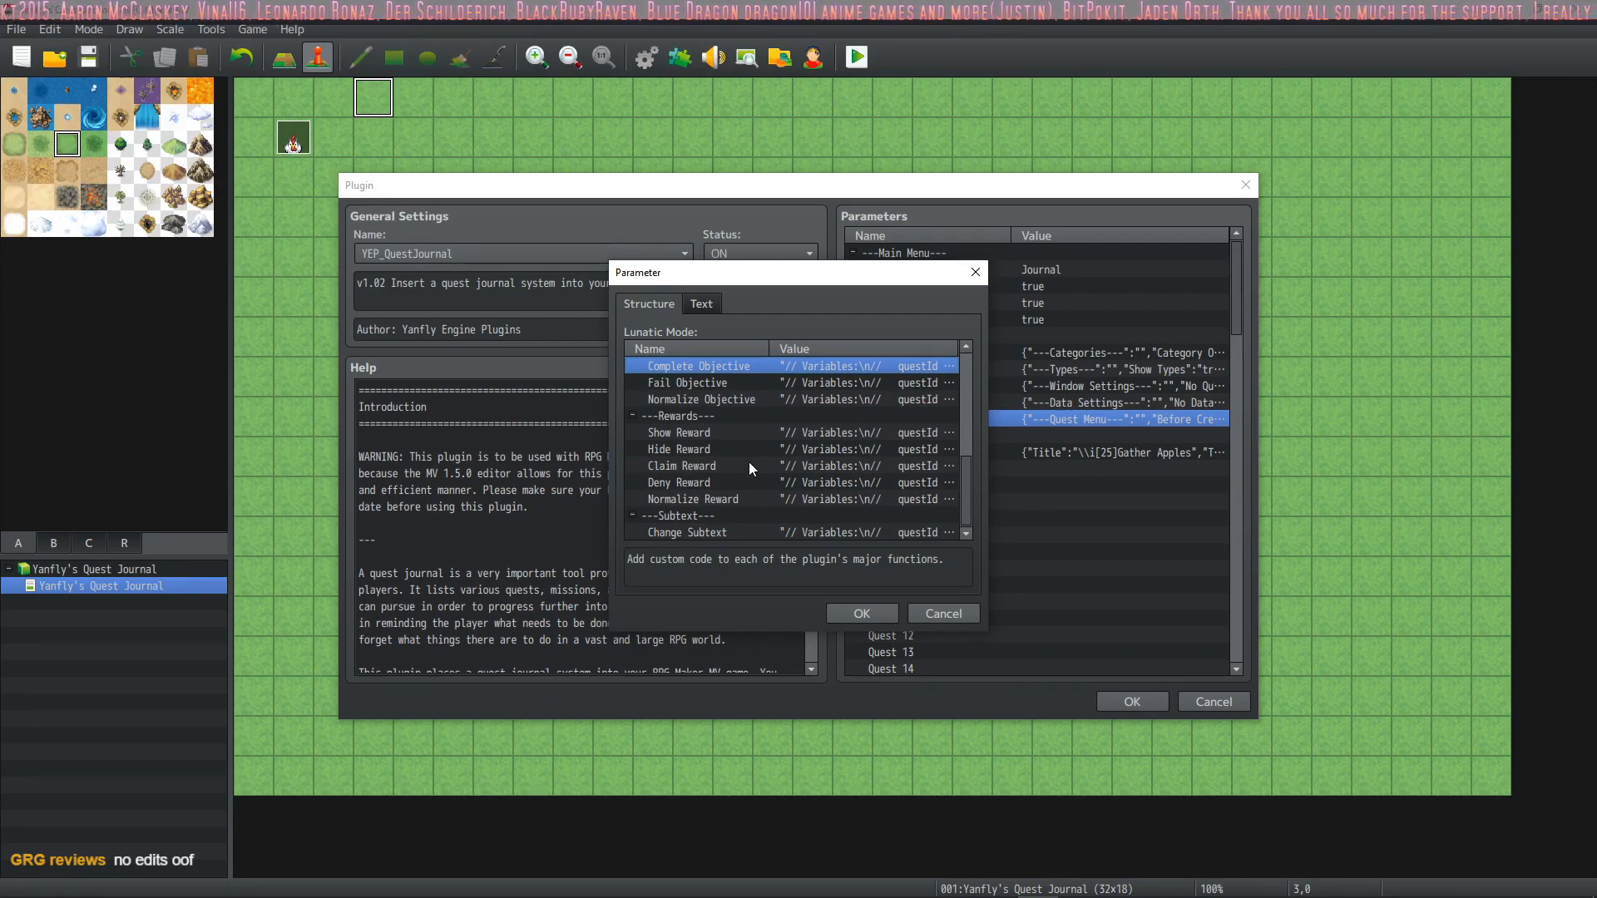
click(749, 462)
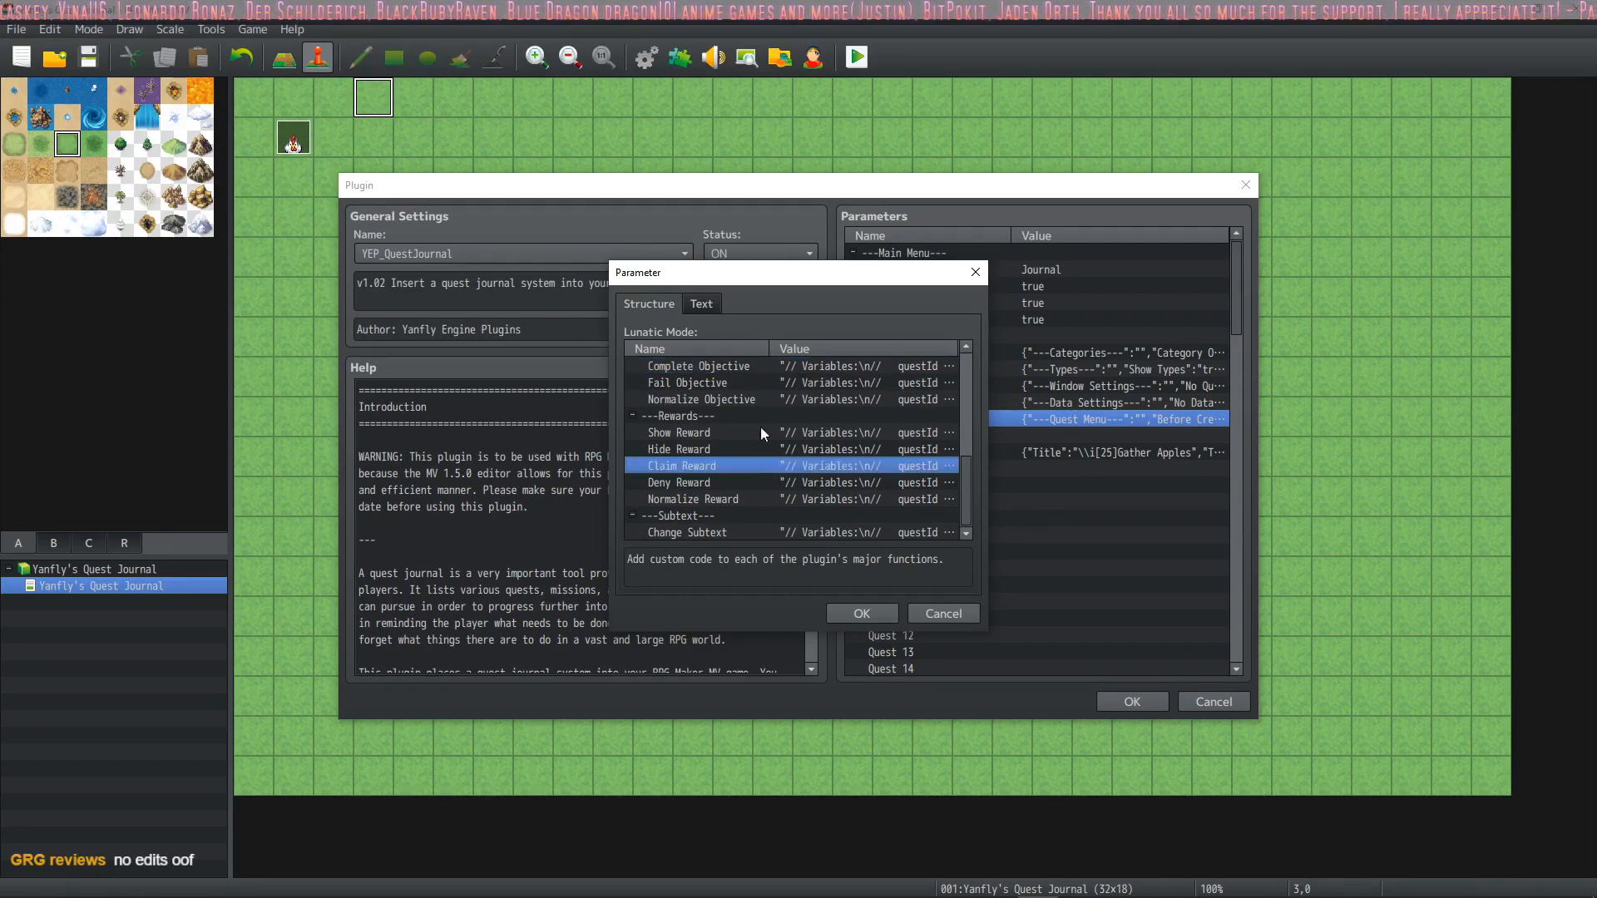
click(761, 429)
scroll(752, 537, up, 3)
click(857, 614)
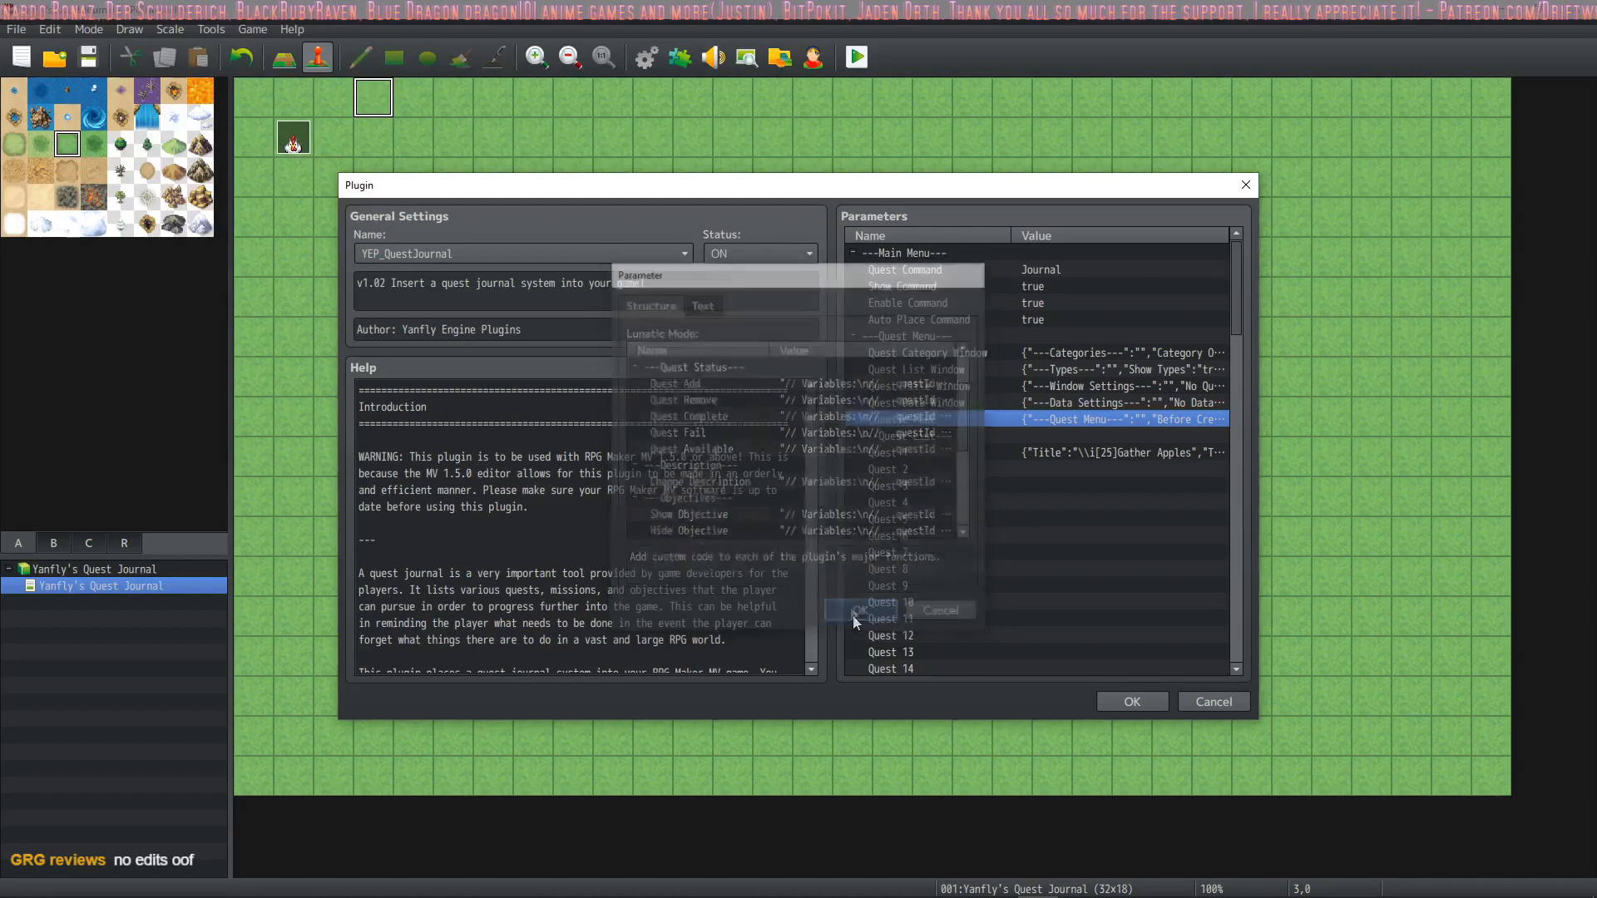
Step: Look through the Quest List entries in the plugin's parameters
scroll(932, 445, down, 1)
scroll(937, 445, down, 1)
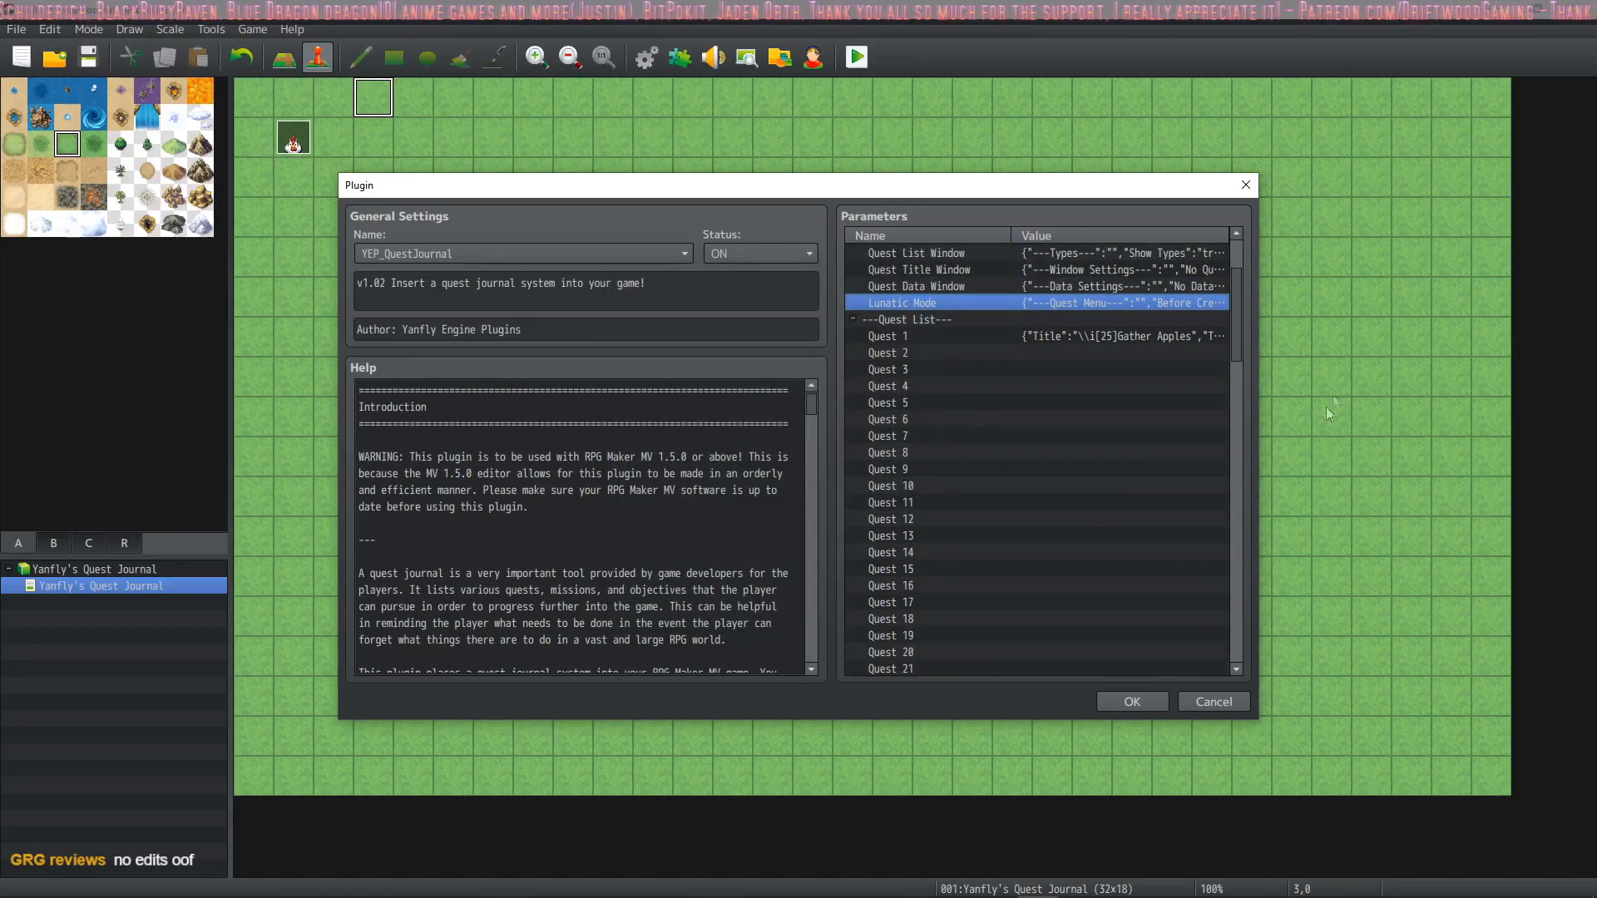
mouse_move(1241, 316)
mouse_down()
mouse_move(1236, 676)
mouse_move(1246, 273)
mouse_move(1248, 305)
mouse_up()
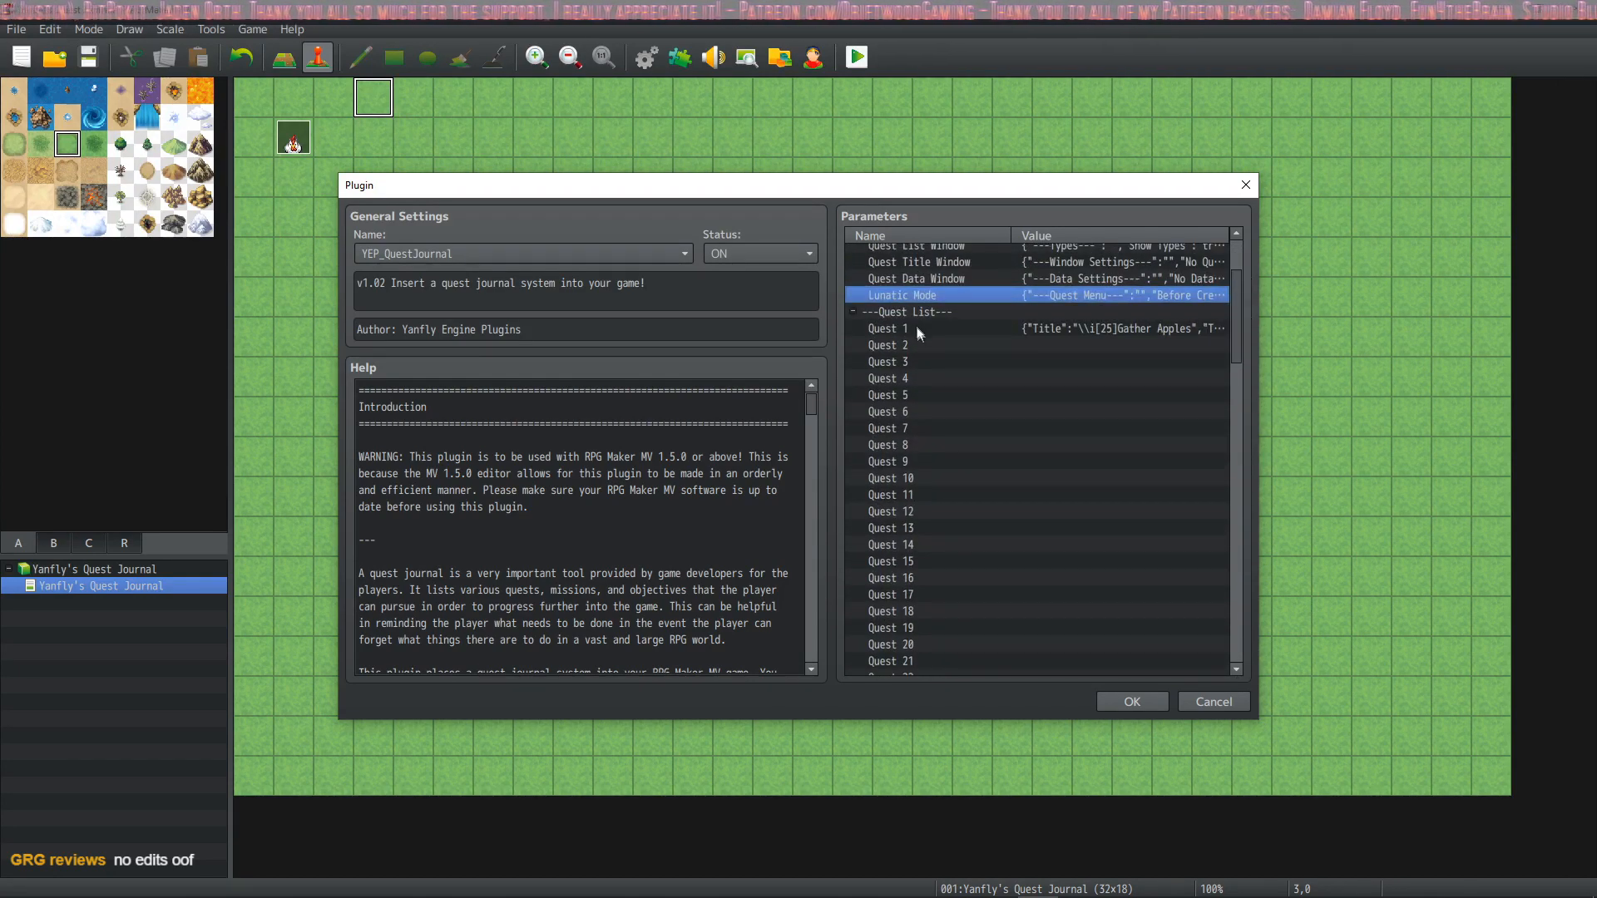
Step: Open the Quest 1 entry in the Quest List and look over its type, difficulty, from, location, description and objectives fields
scroll(893, 577, down, 2)
scroll(894, 578, up, 3)
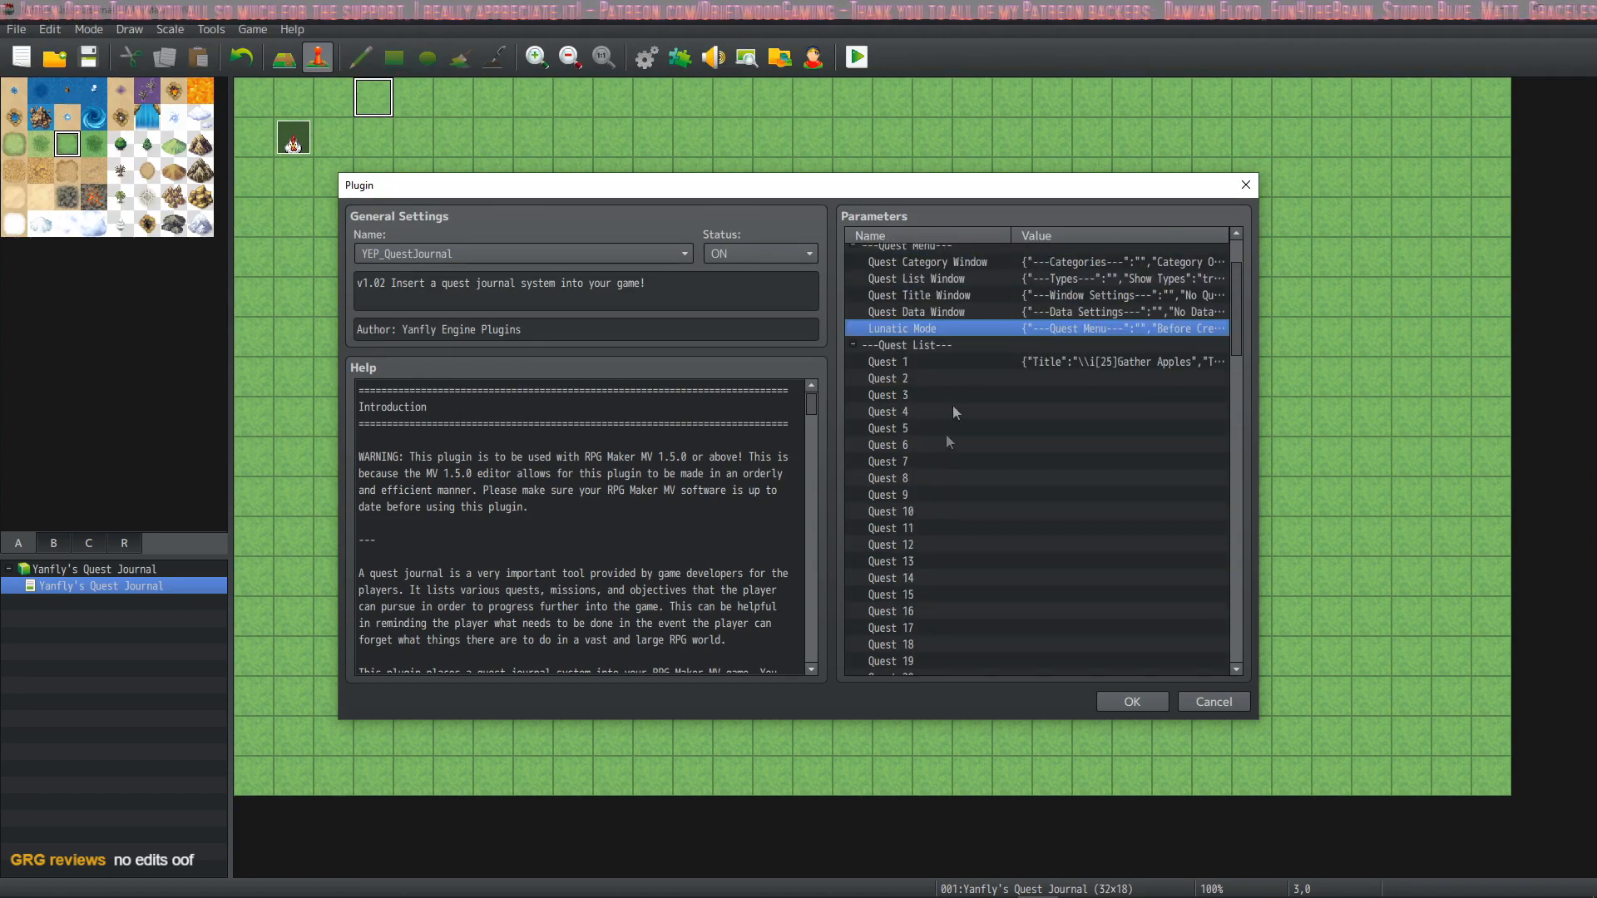
mouse_move(1239, 312)
mouse_down()
mouse_move(1230, 646)
mouse_move(1229, 327)
mouse_up()
scroll(1016, 344, up, 1)
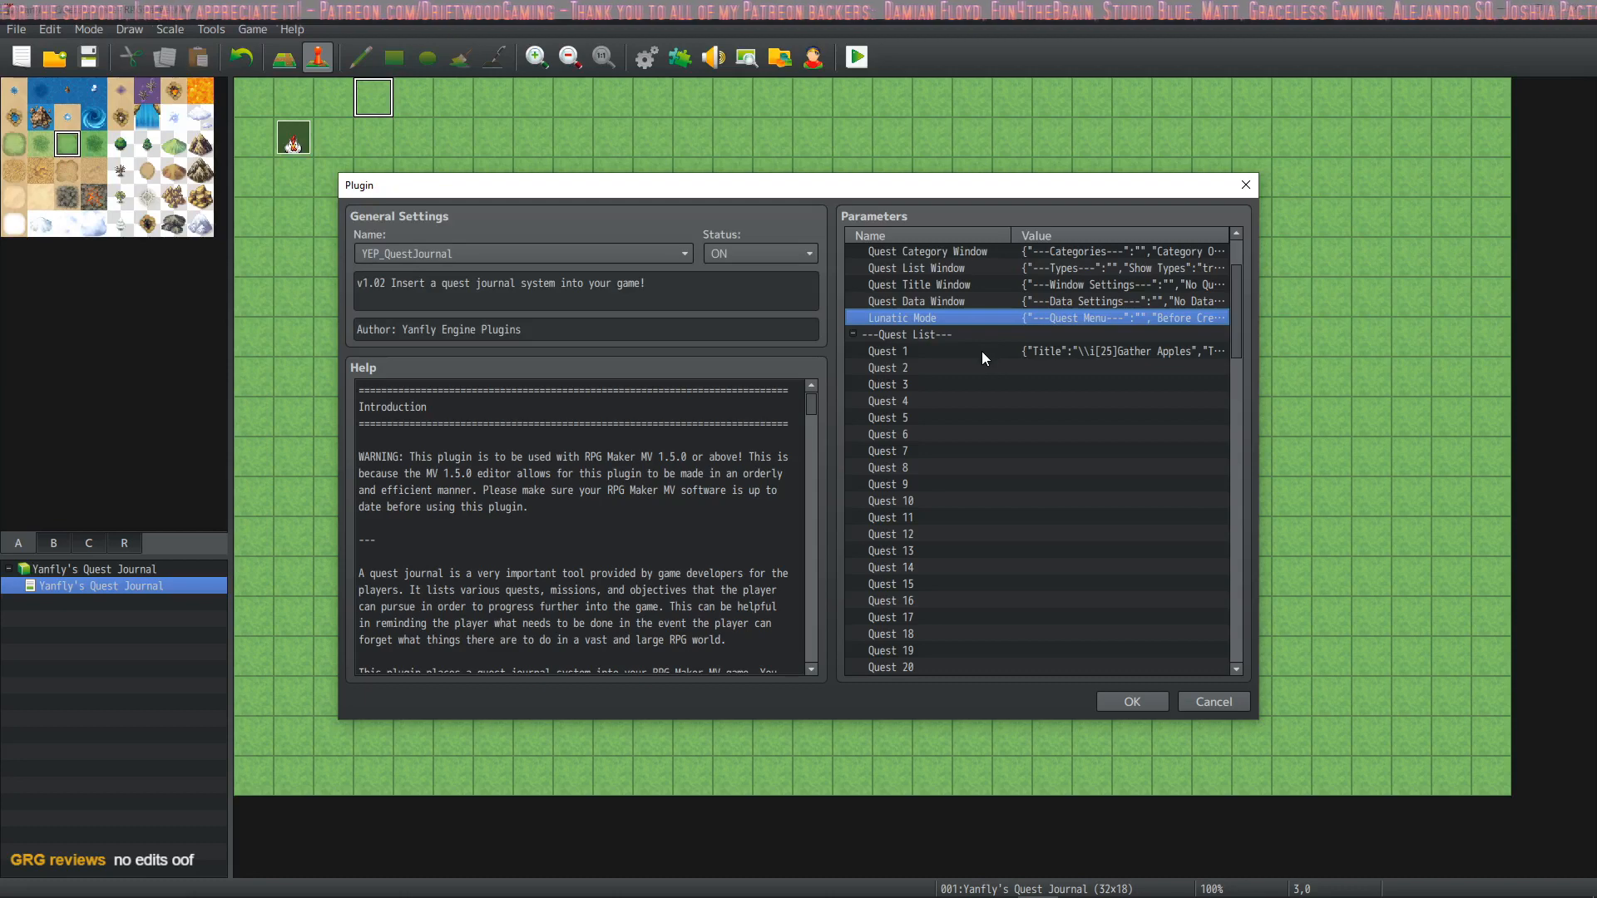
double_click(976, 351)
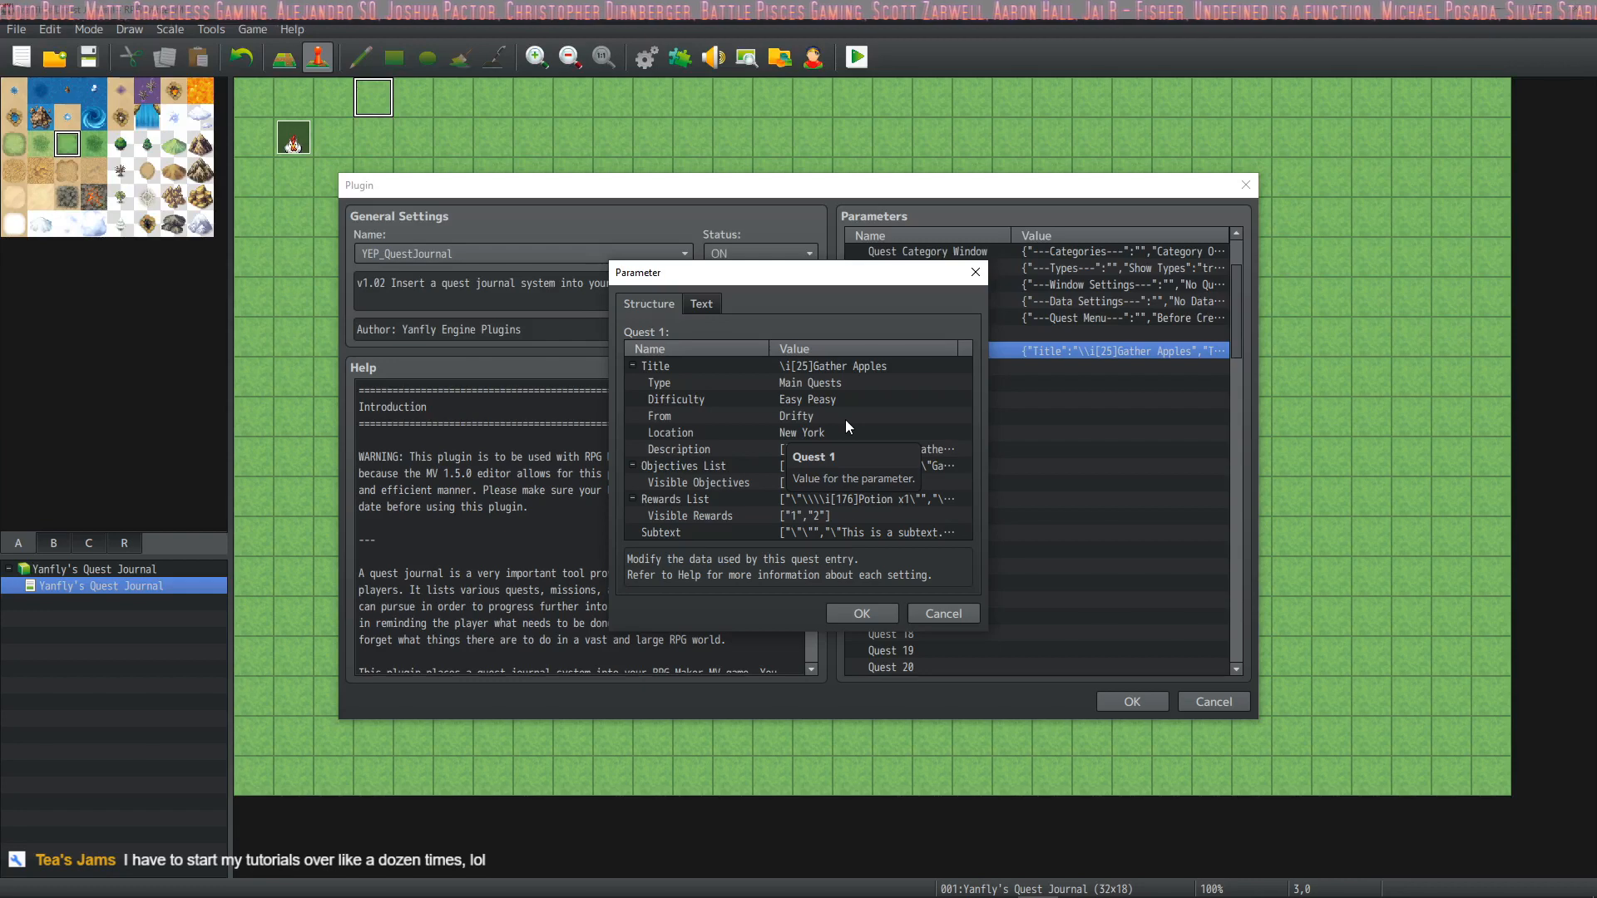
click(812, 381)
click(812, 399)
click(811, 431)
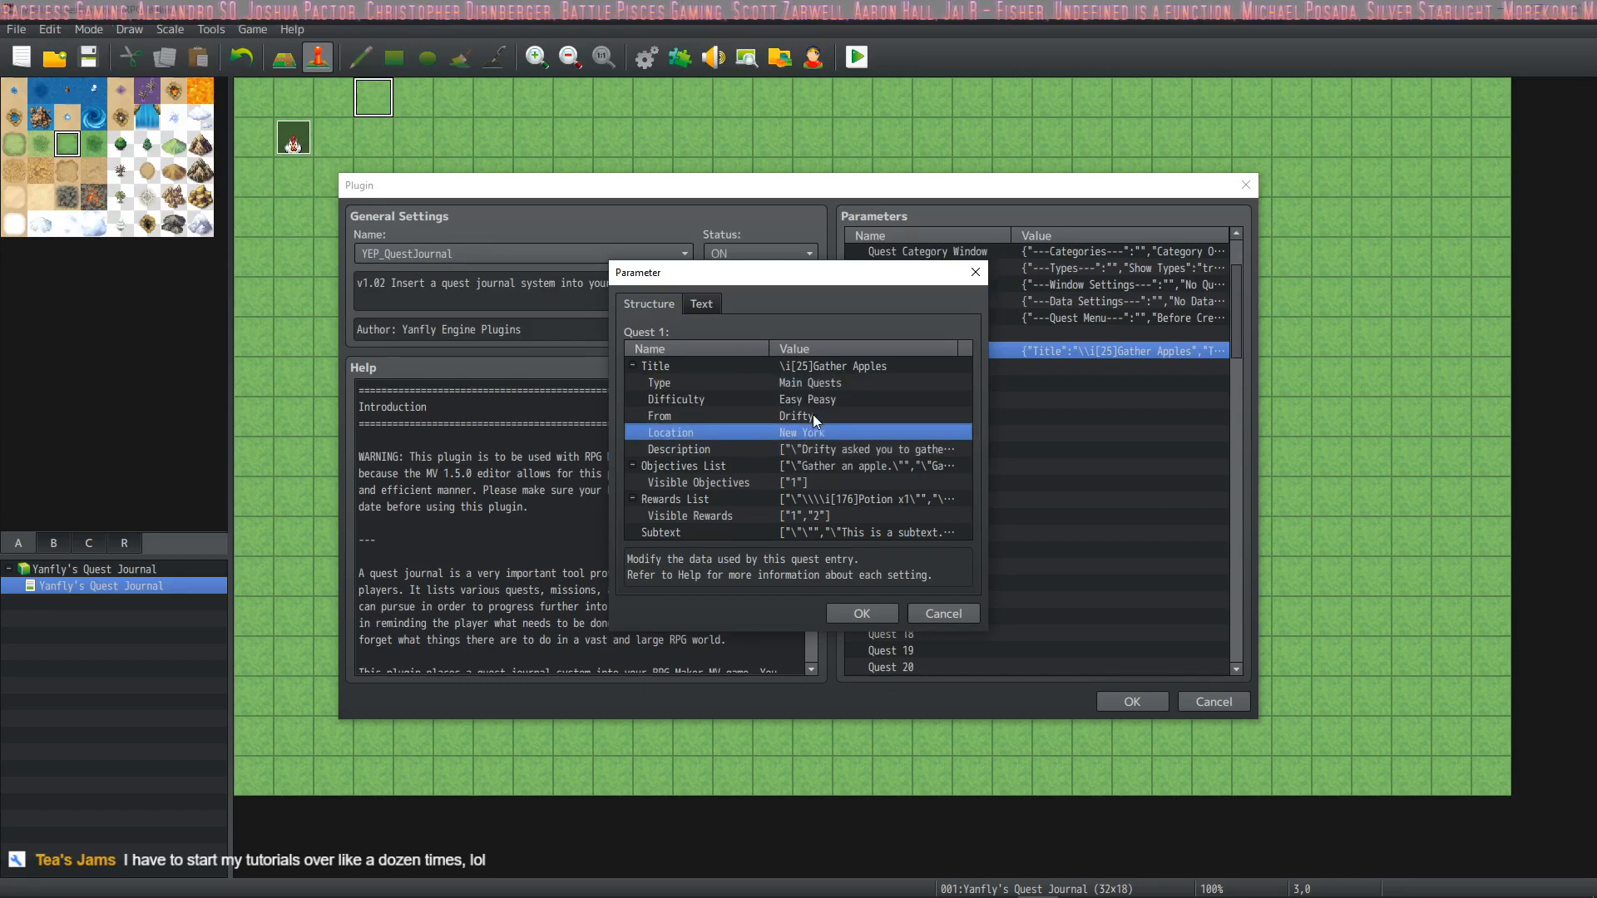
click(812, 415)
click(812, 434)
click(821, 461)
click(834, 451)
click(831, 467)
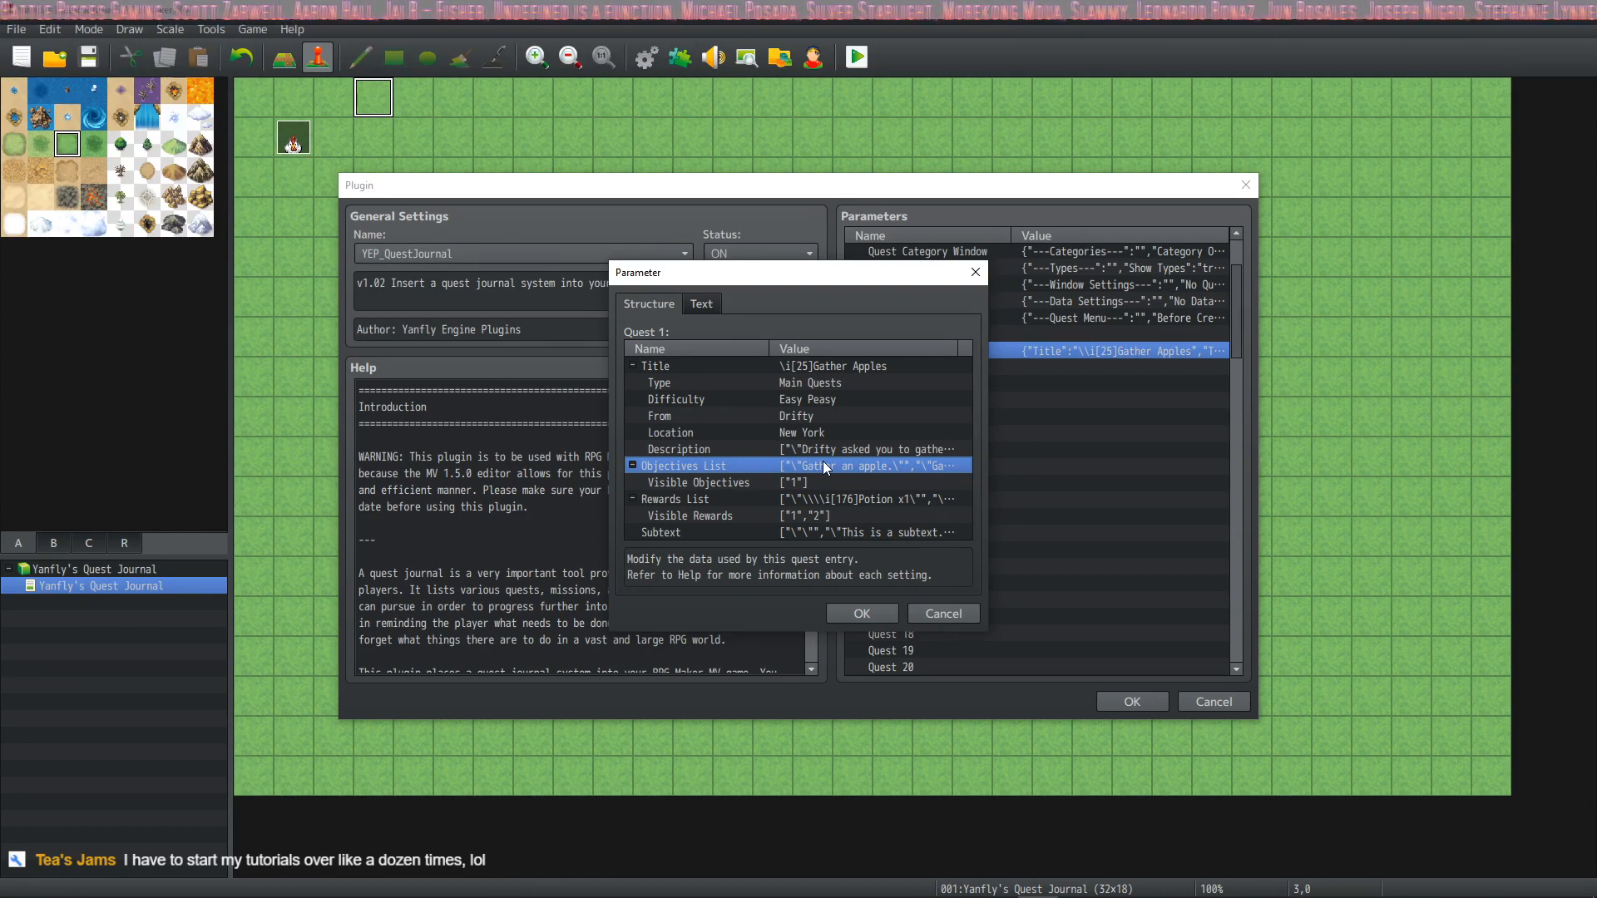
Step: Re-examine Quest 1's difficulty, from and type fields, and accept the entry as it is
click(800, 401)
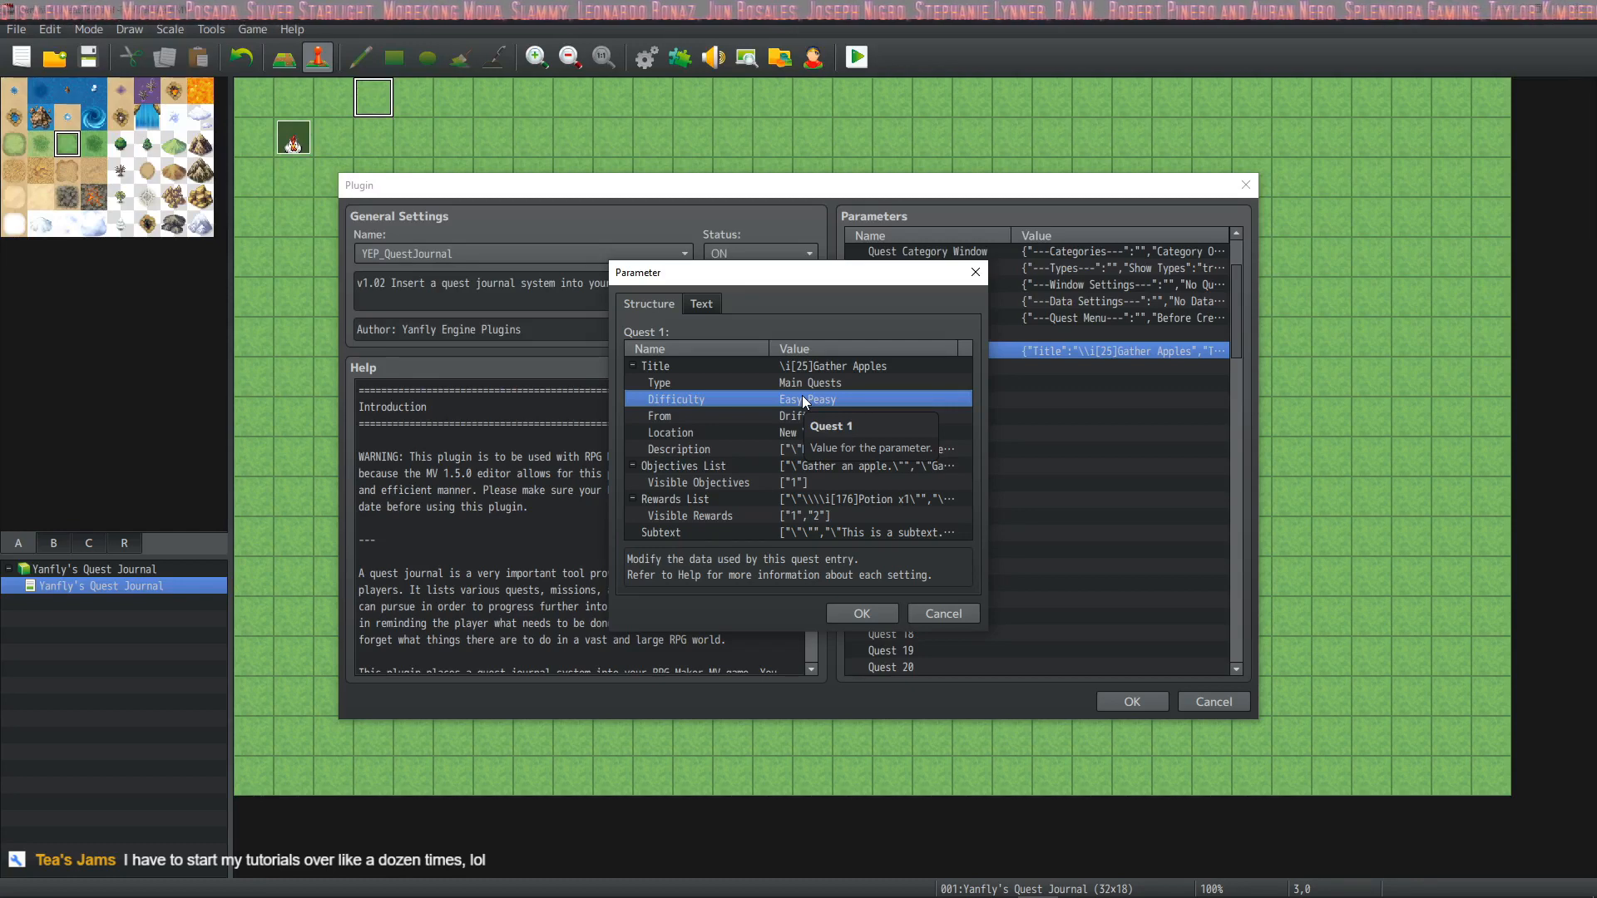
click(808, 418)
click(824, 400)
click(830, 386)
click(830, 399)
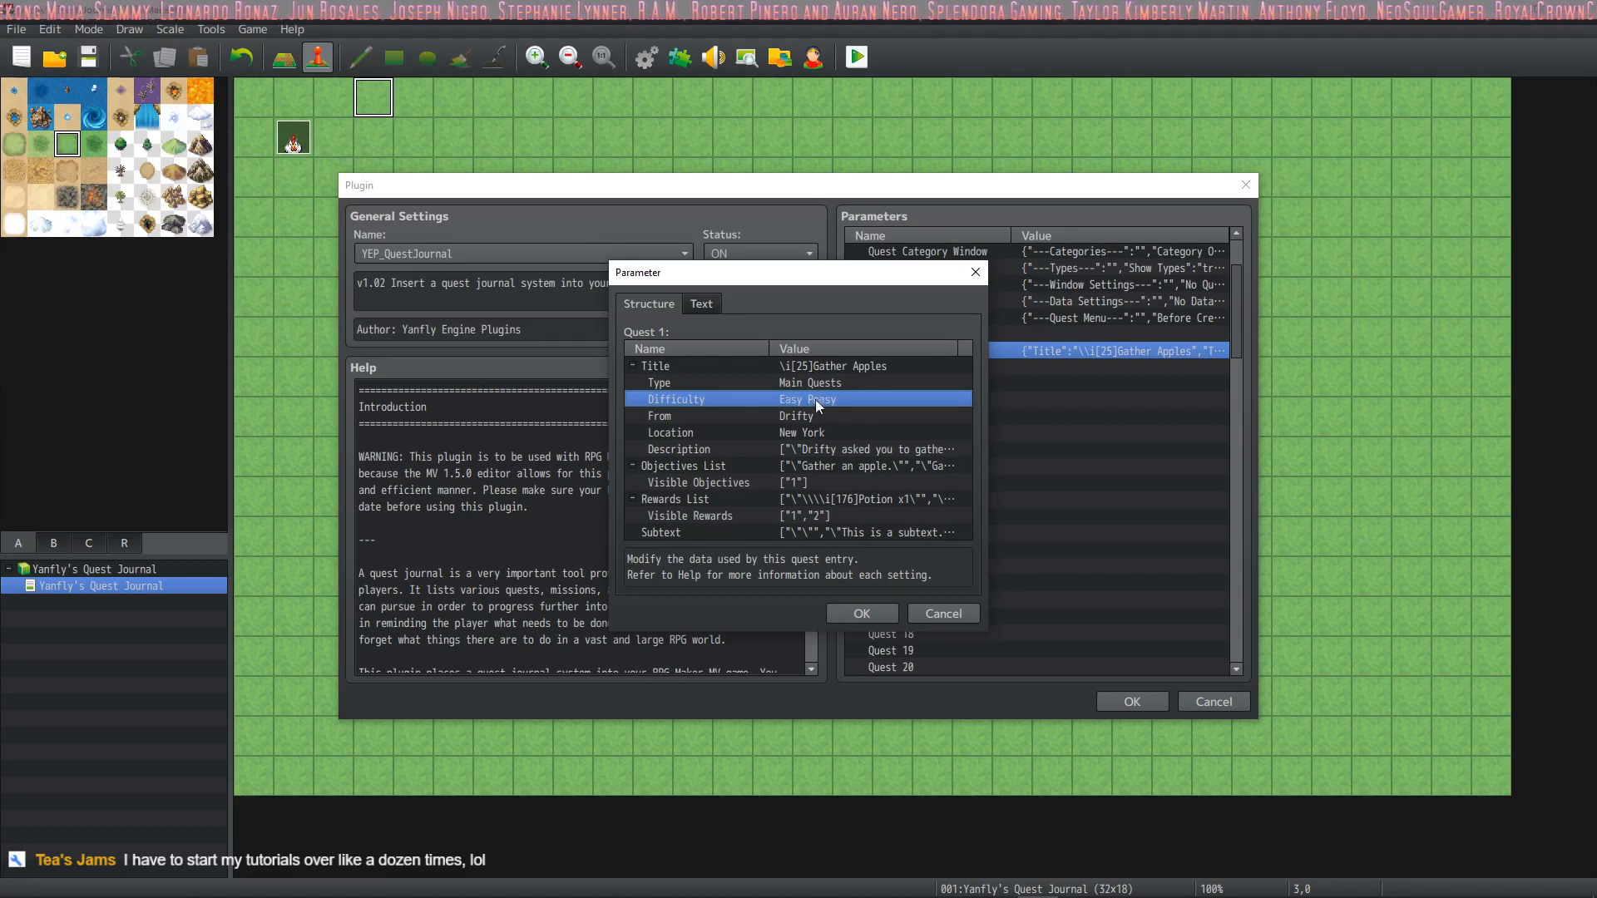
click(861, 613)
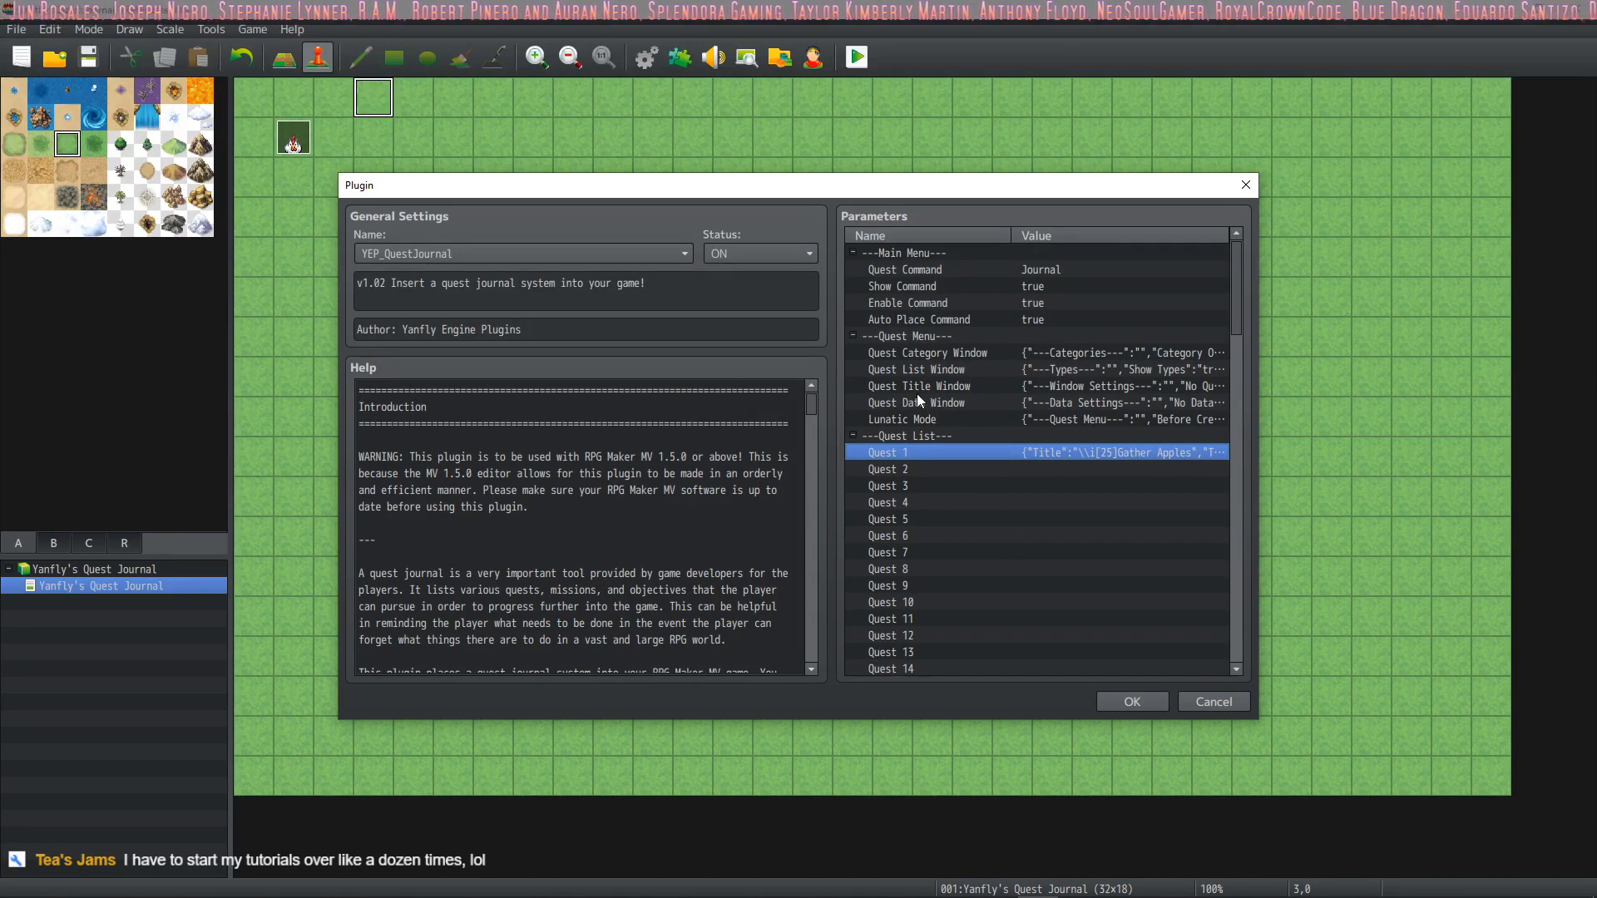
Step: Open the Quest Data Window parameter and look through its data settings, including the objective and reward entries
double_click(935, 404)
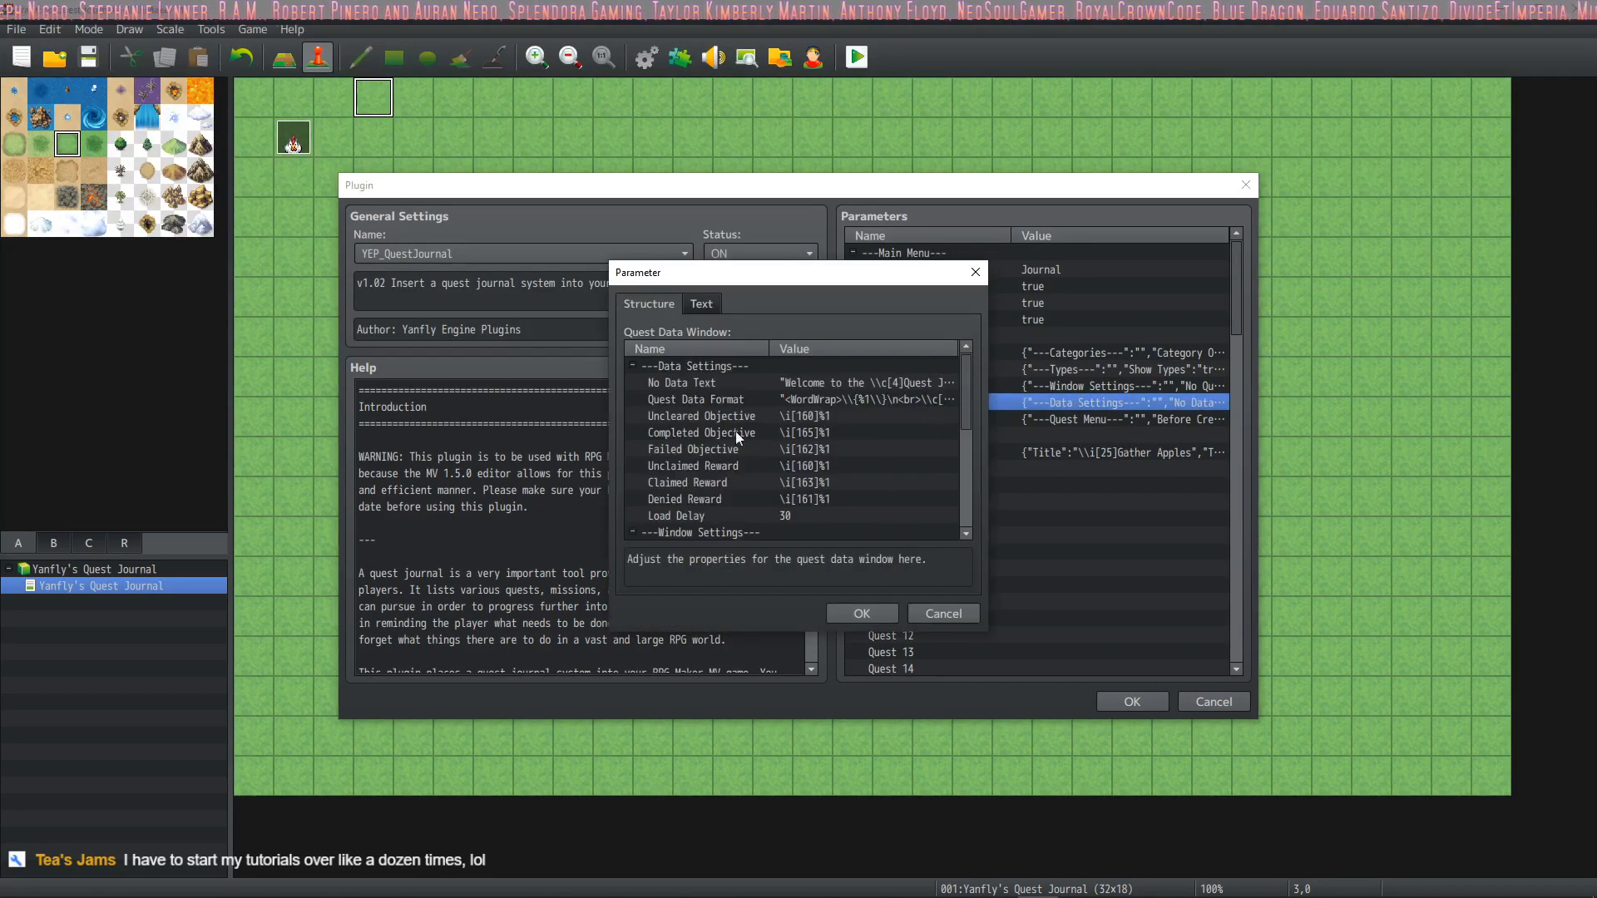
scroll(742, 418, down, 3)
scroll(741, 417, up, 2)
scroll(740, 418, down, 3)
scroll(741, 415, up, 5)
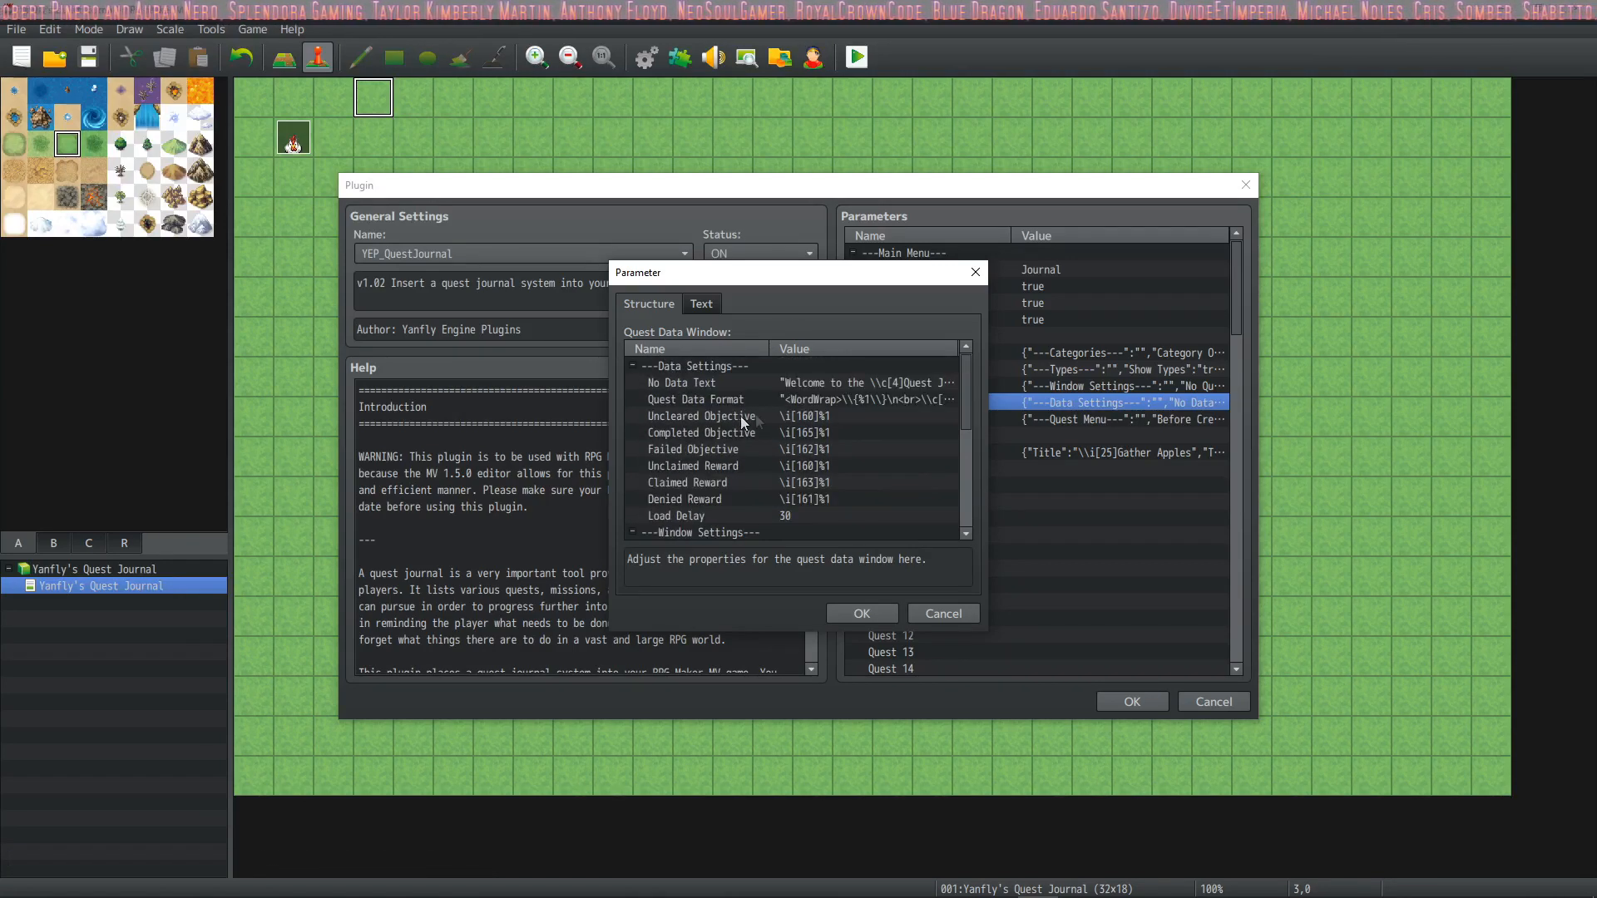
click(775, 466)
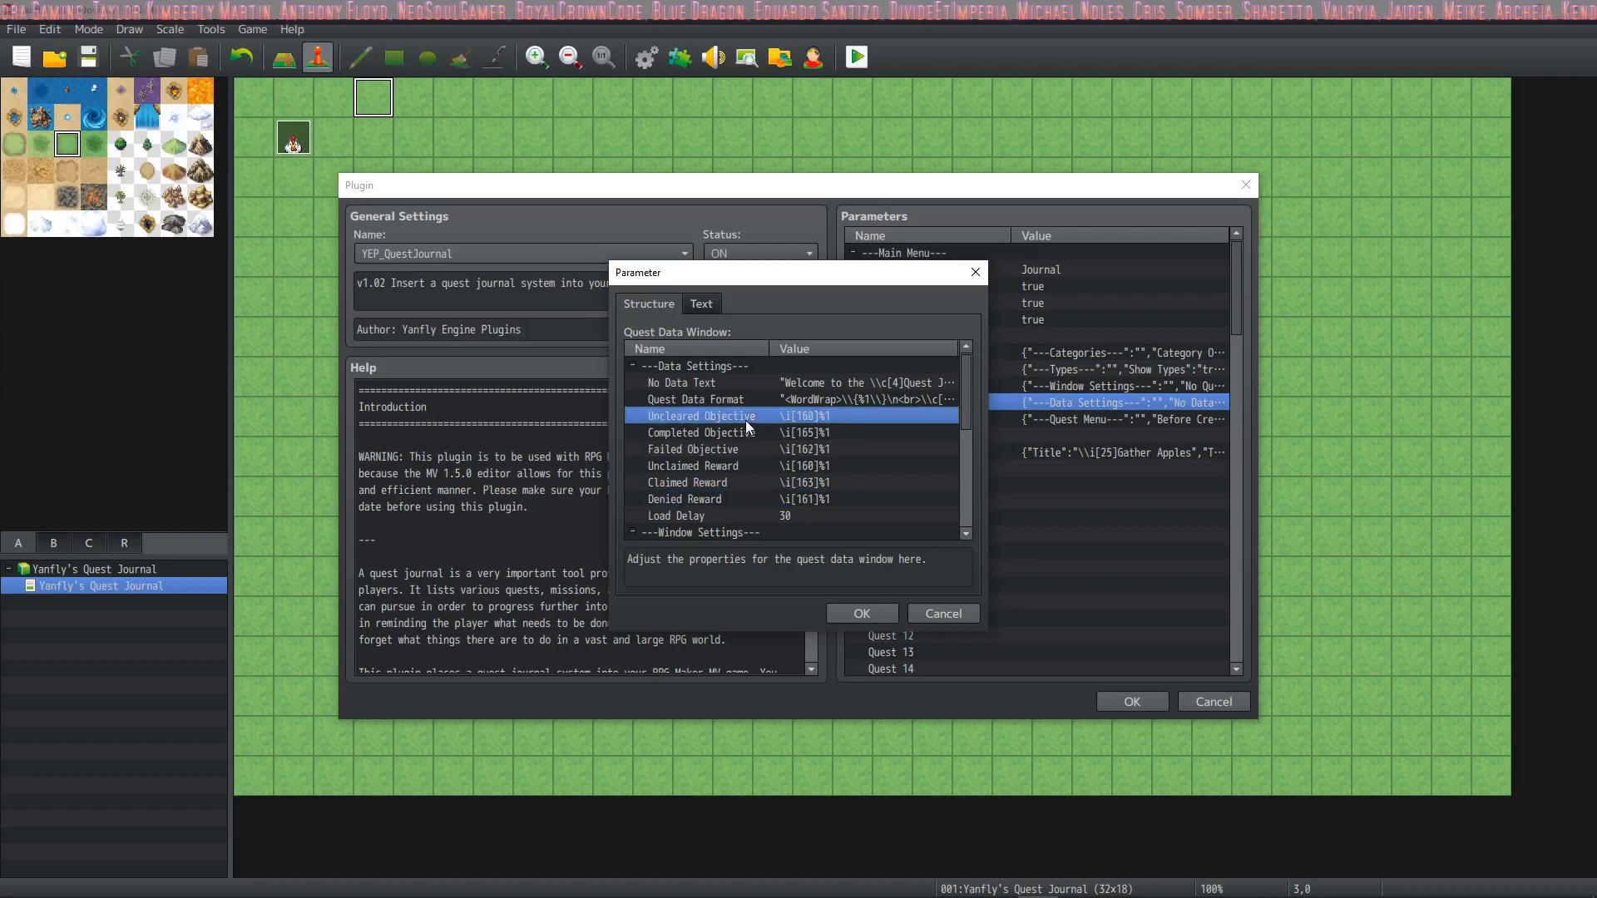
click(748, 398)
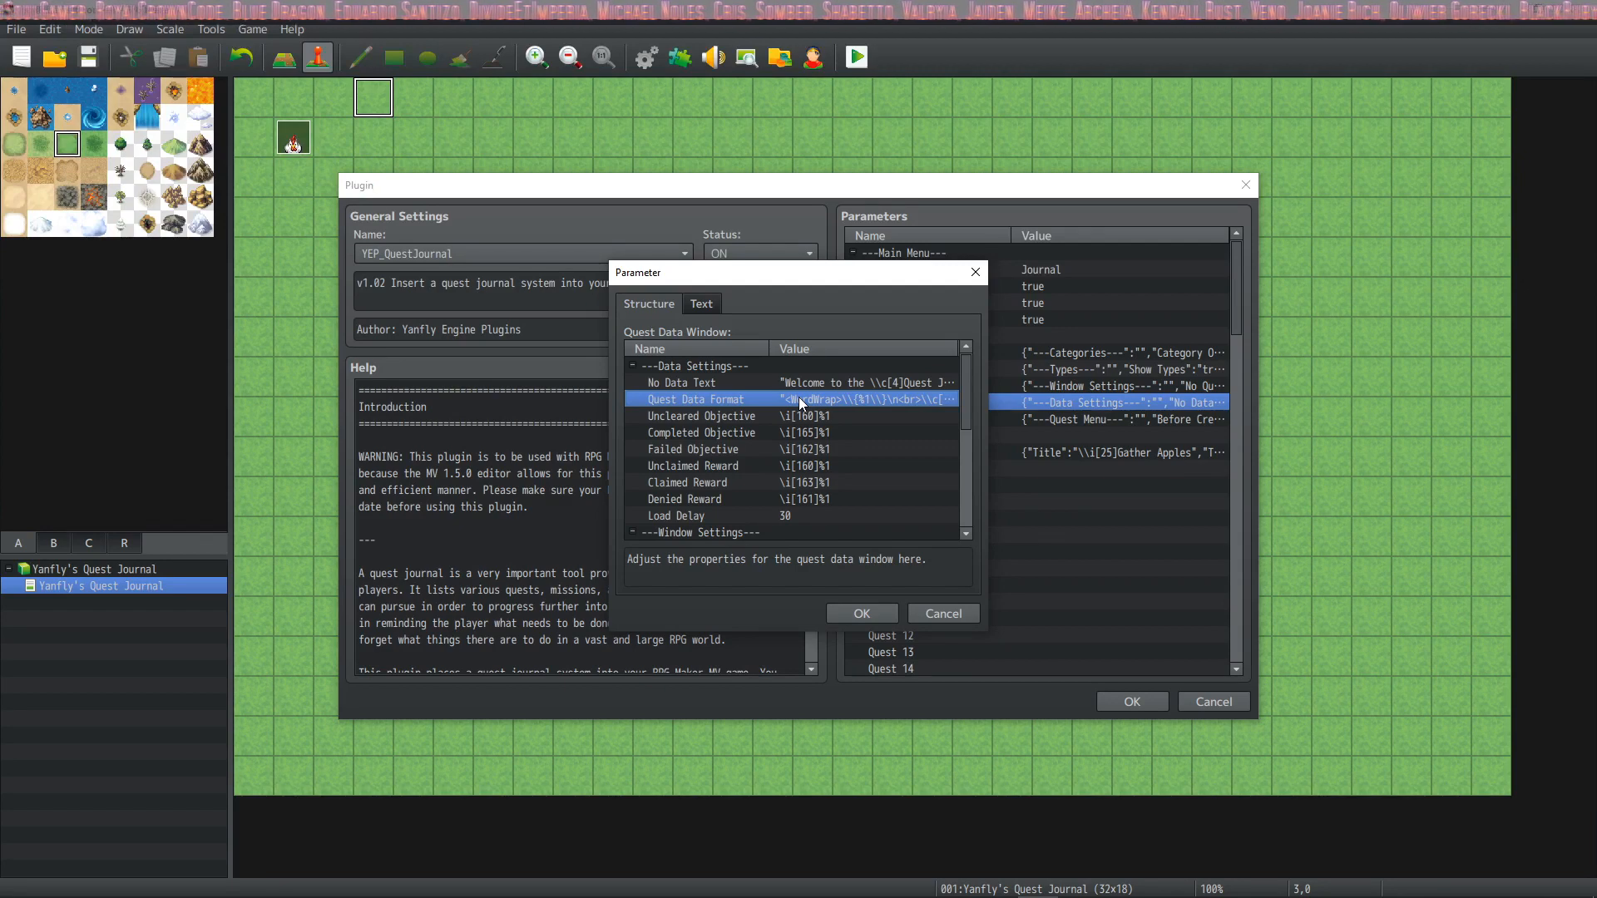
Step: Try adding the line "<br>\v[4]Level:\c %2" below the title line in the Quest Data Format
double_click(799, 396)
click(714, 395)
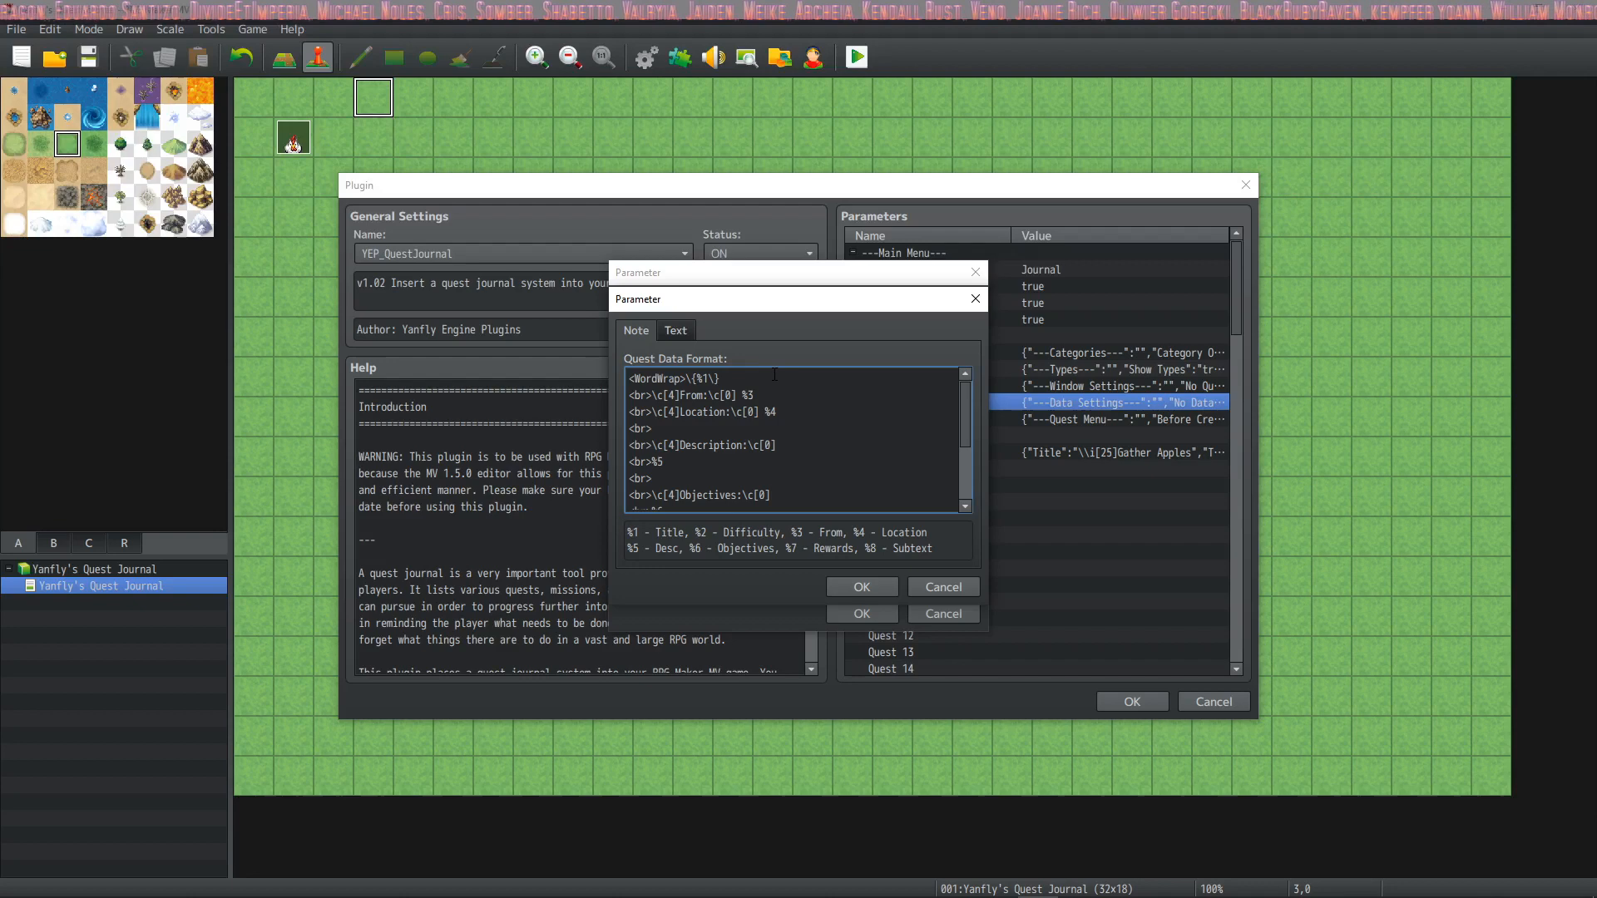
key(Return)
text(<br>\v)
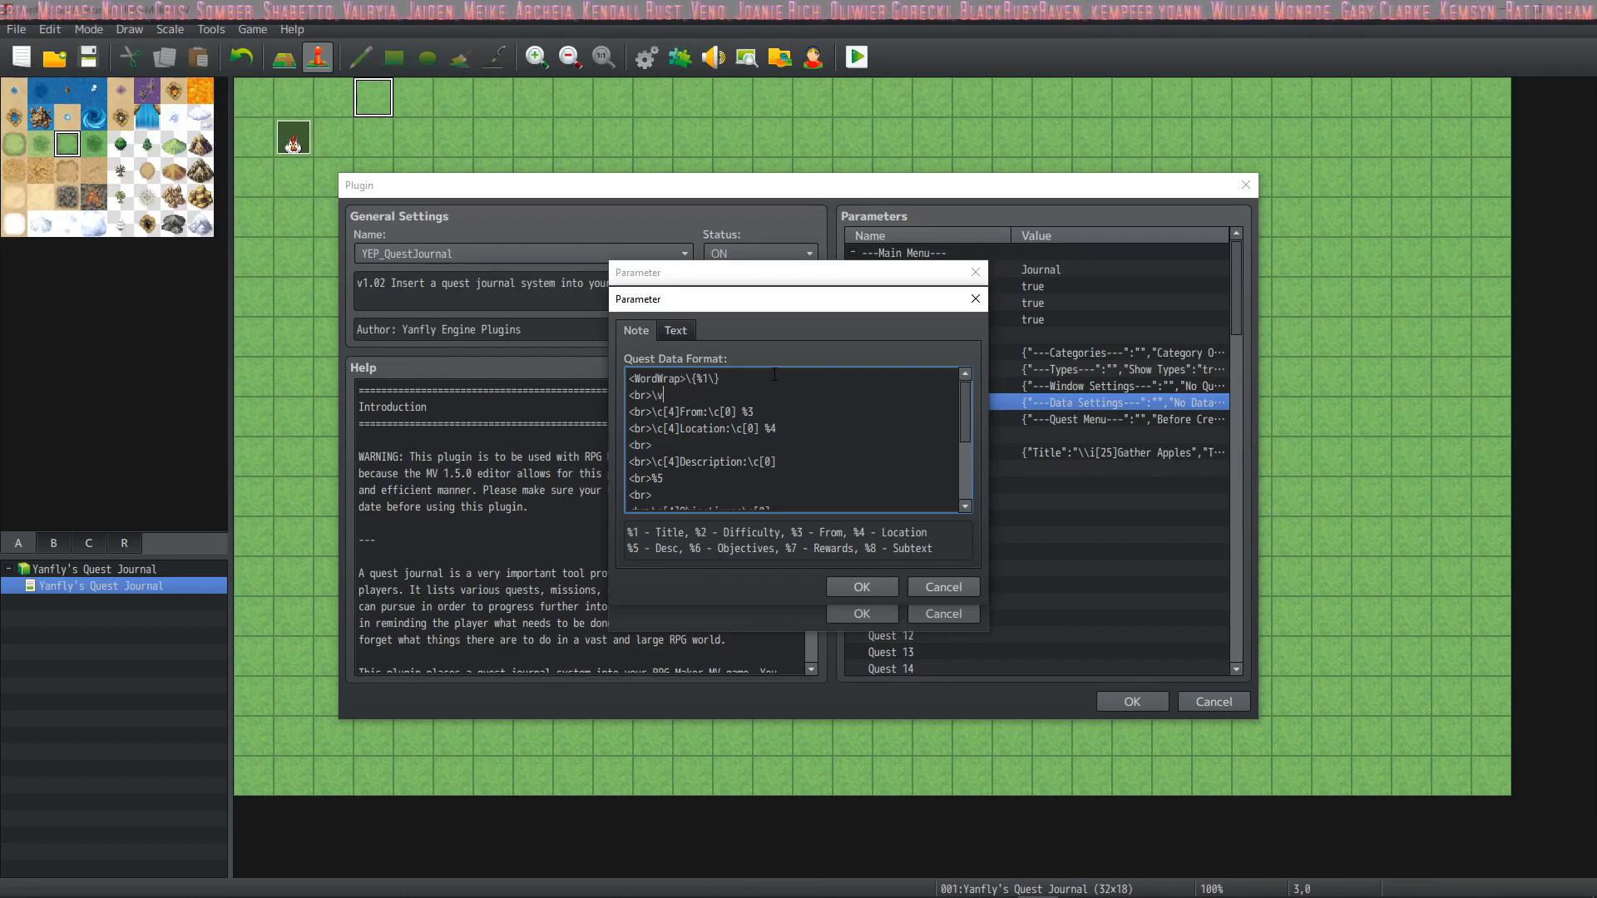
text([4]Level:\vc)
key(BackSpace)
text(c[)
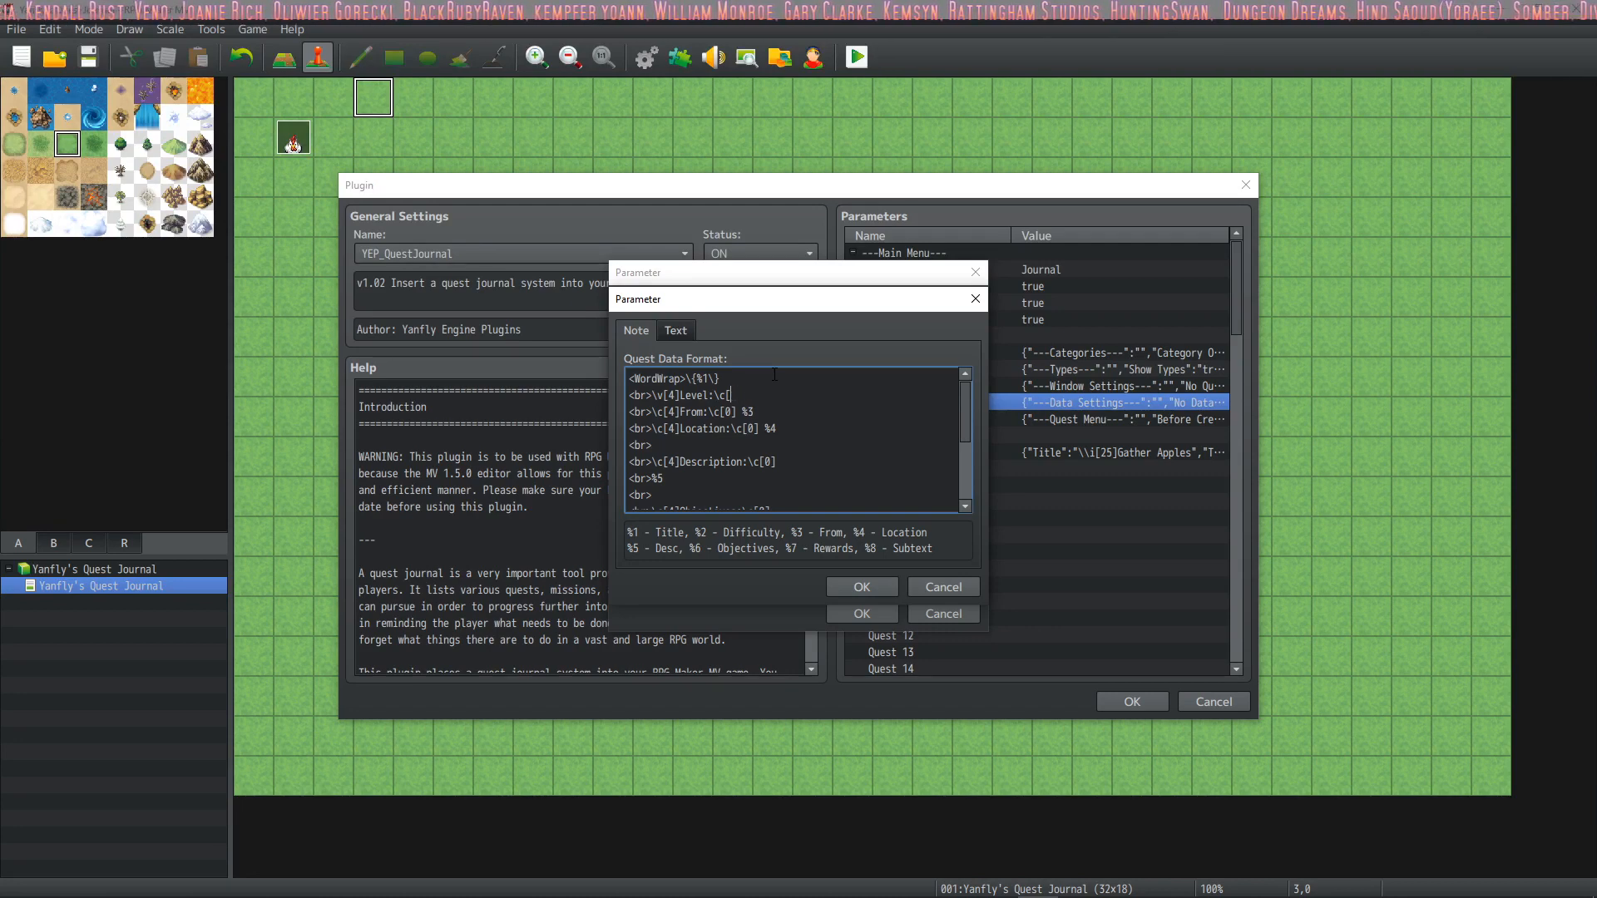
key(BackSpace)
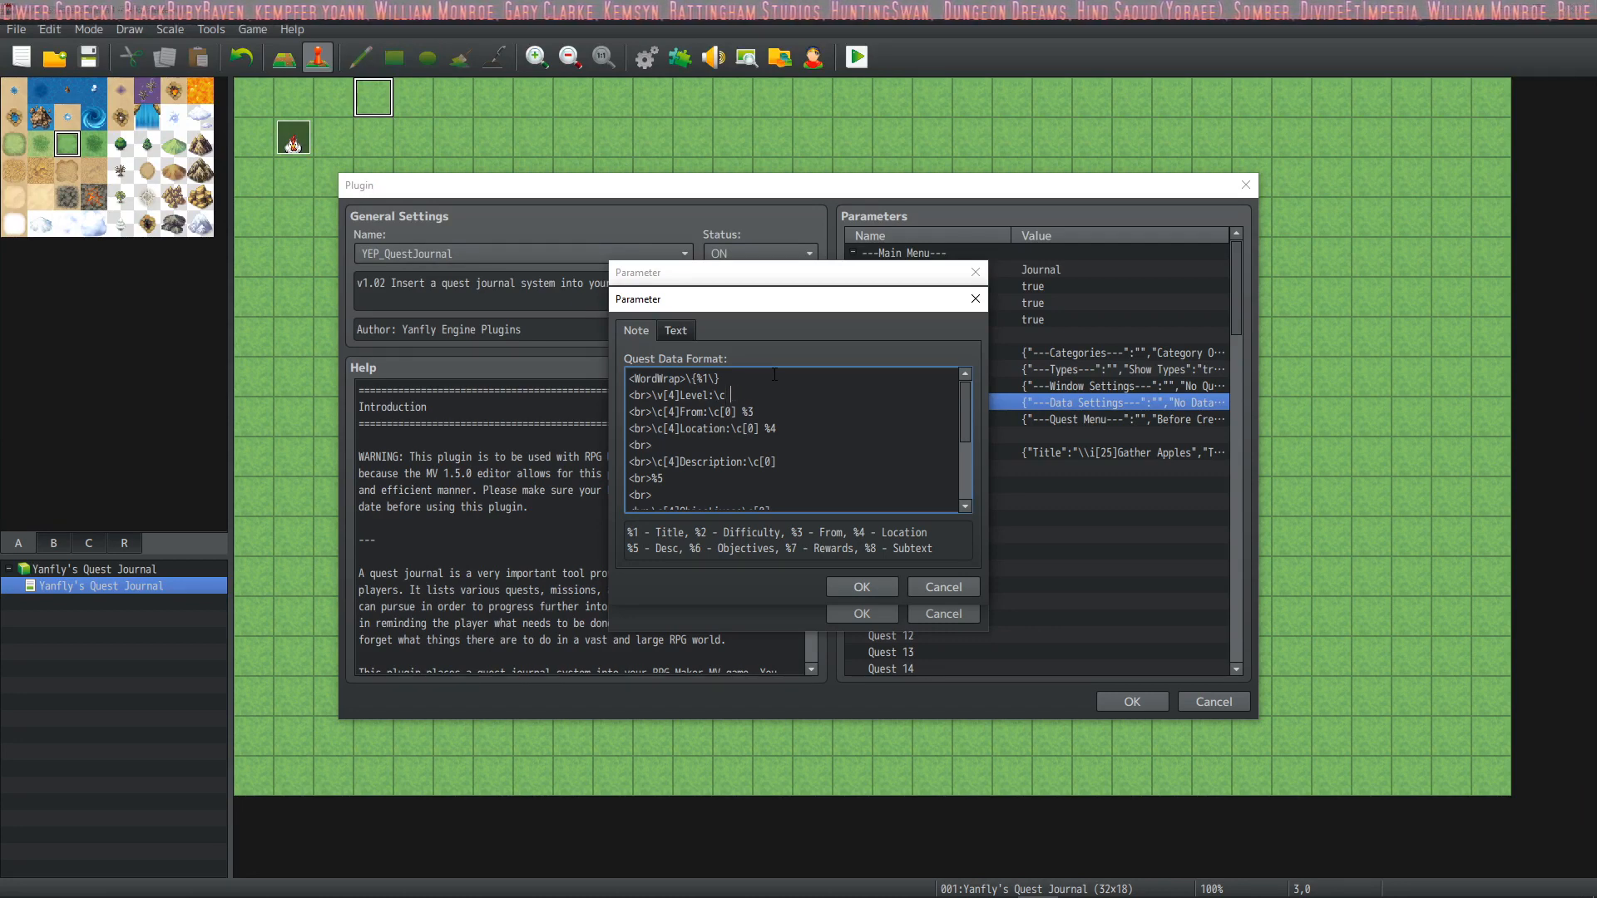
text(%2)
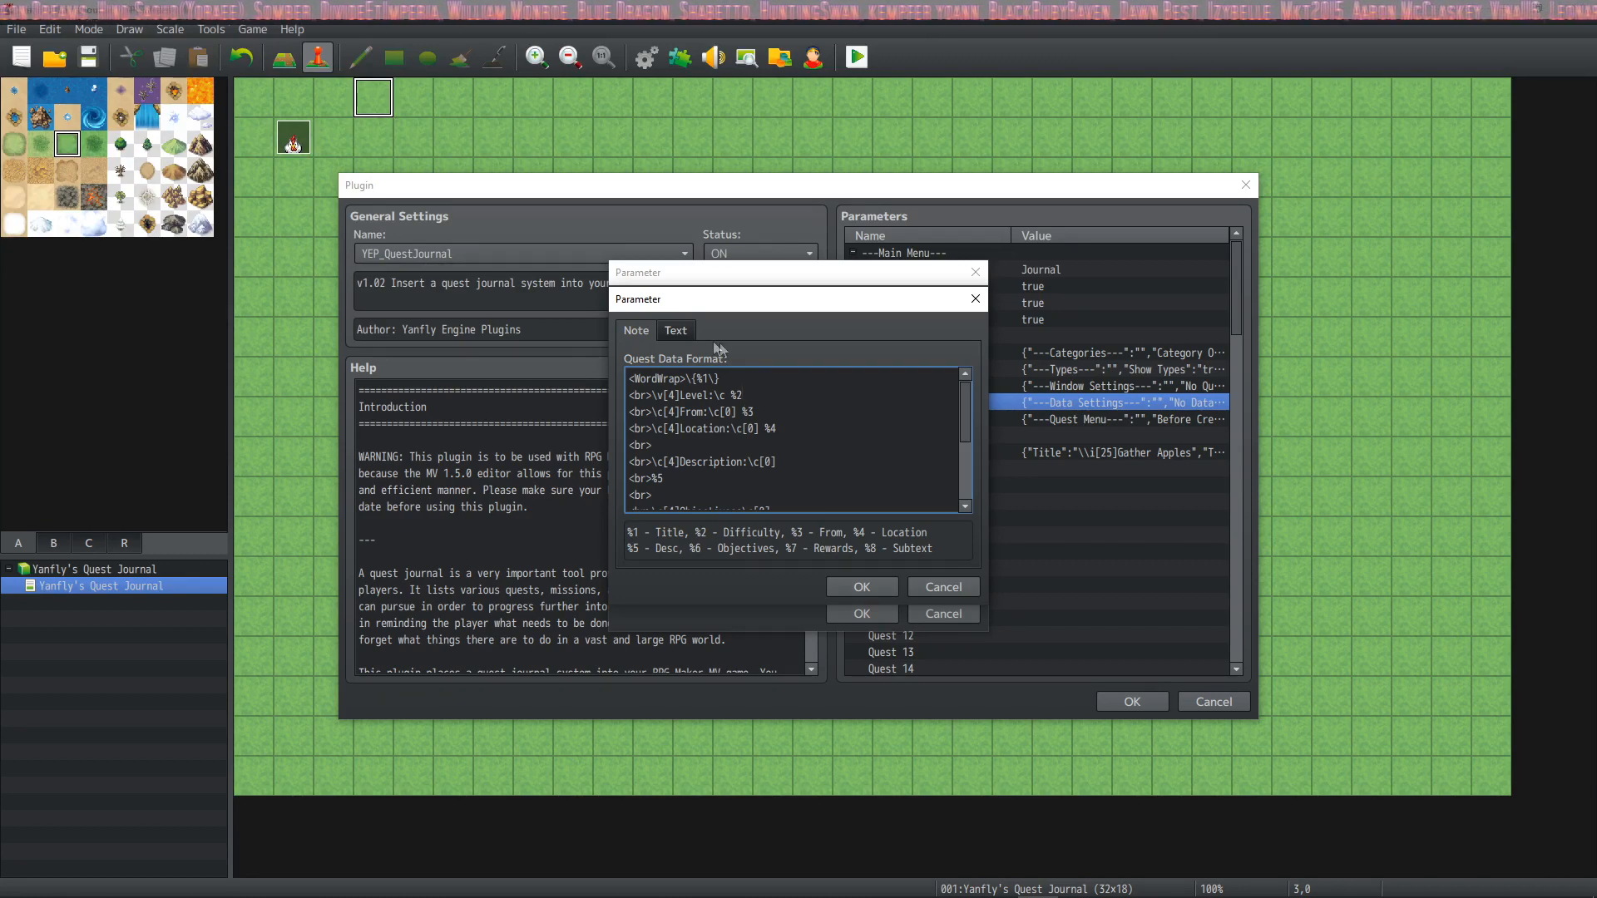
Step: Delete the added Level line from the Quest Data Format
click(767, 385)
drag(758, 394, 625, 397)
key(BackSpace)
key(BackSpace)
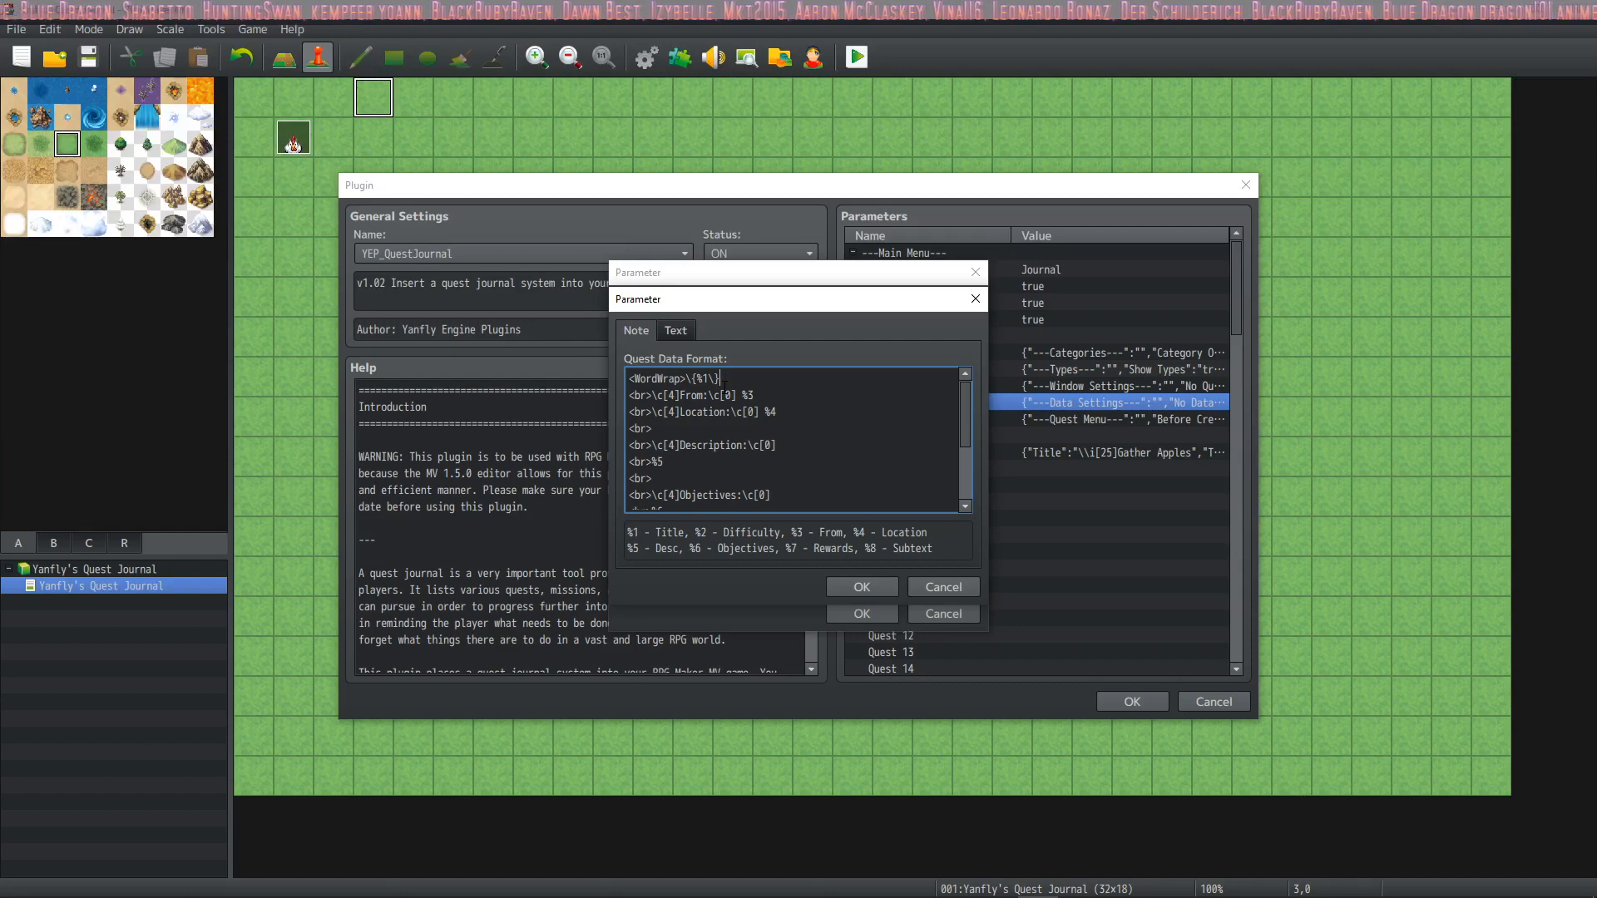
Step: Read through the Quest Data Format code down to the subtext line, and accept it and the Quest Data Window as they are
scroll(776, 418, down, 1)
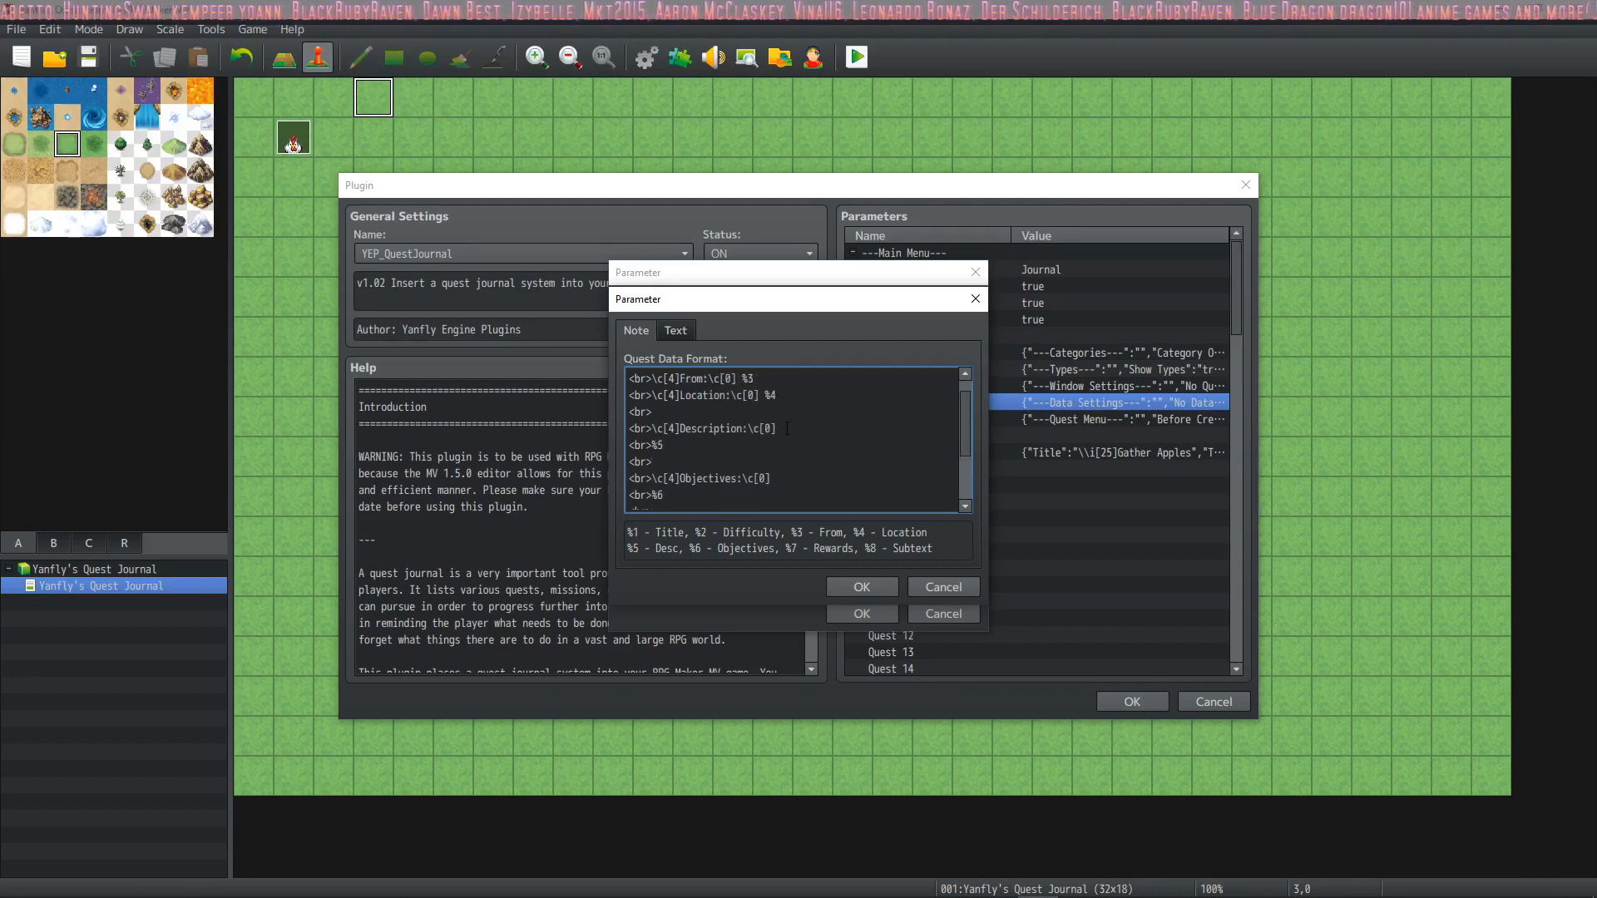
scroll(699, 460, up, 1)
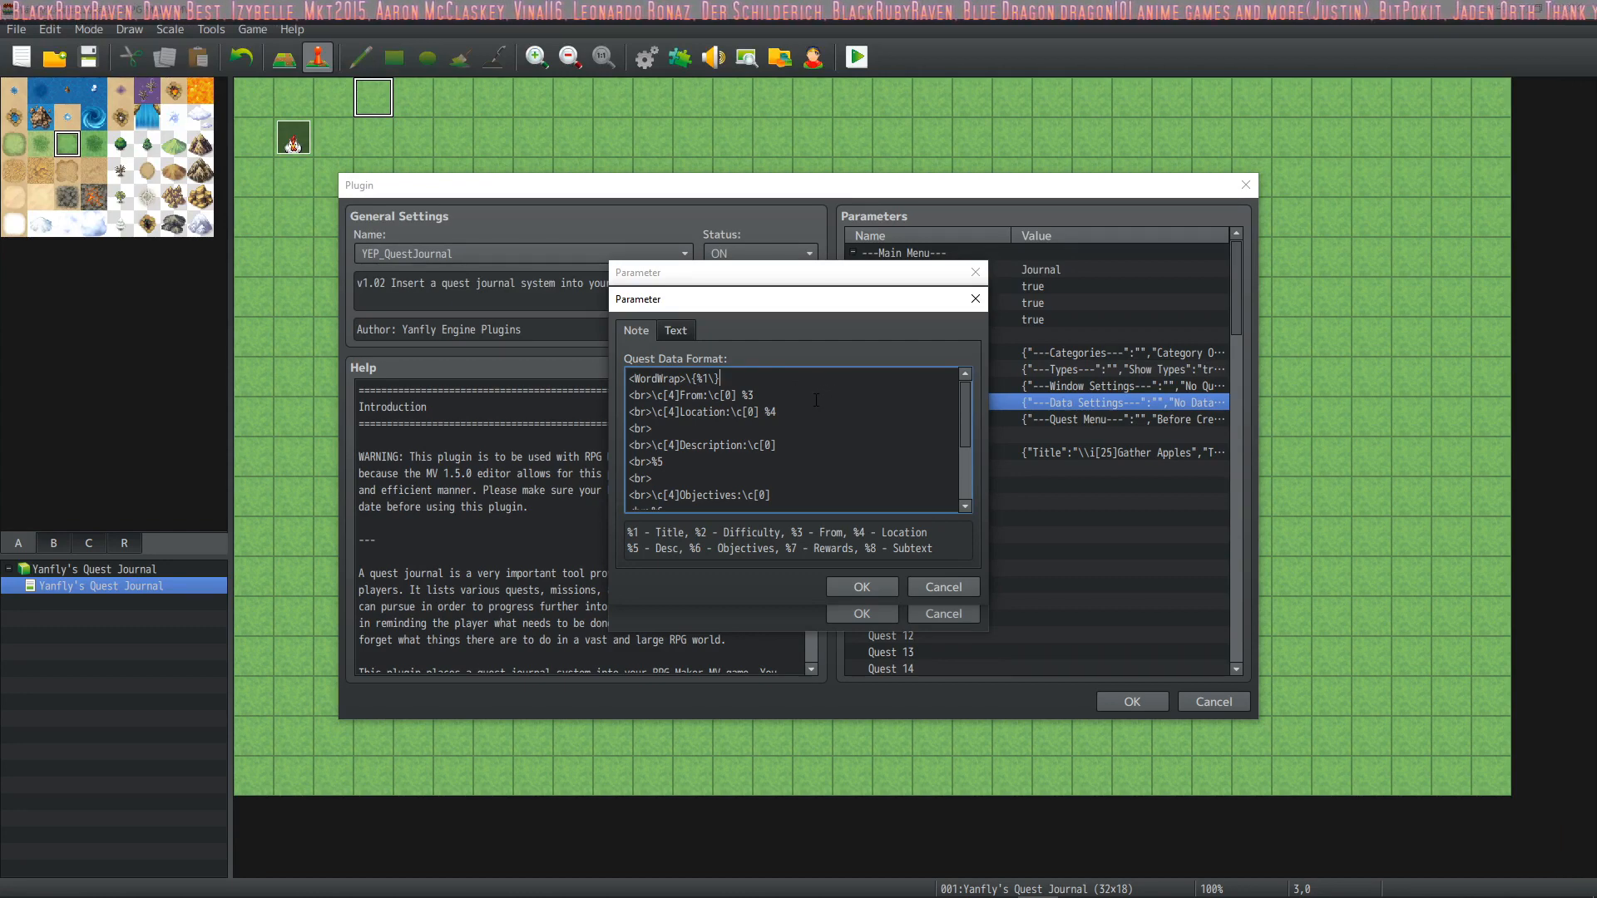
click(722, 382)
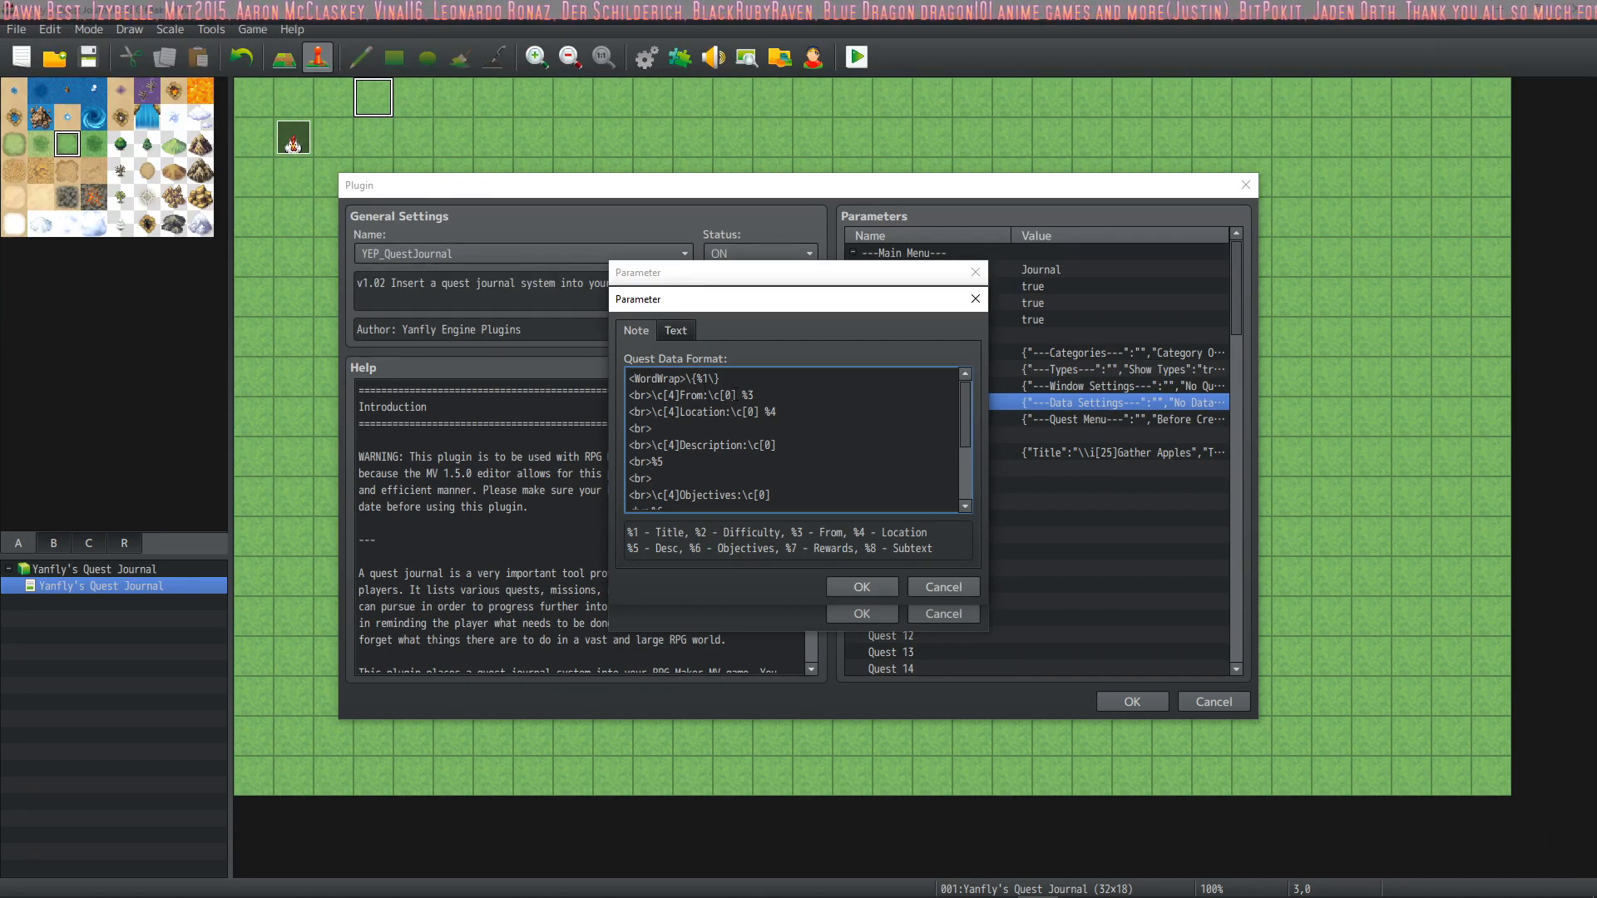
scroll(694, 410, down, 2)
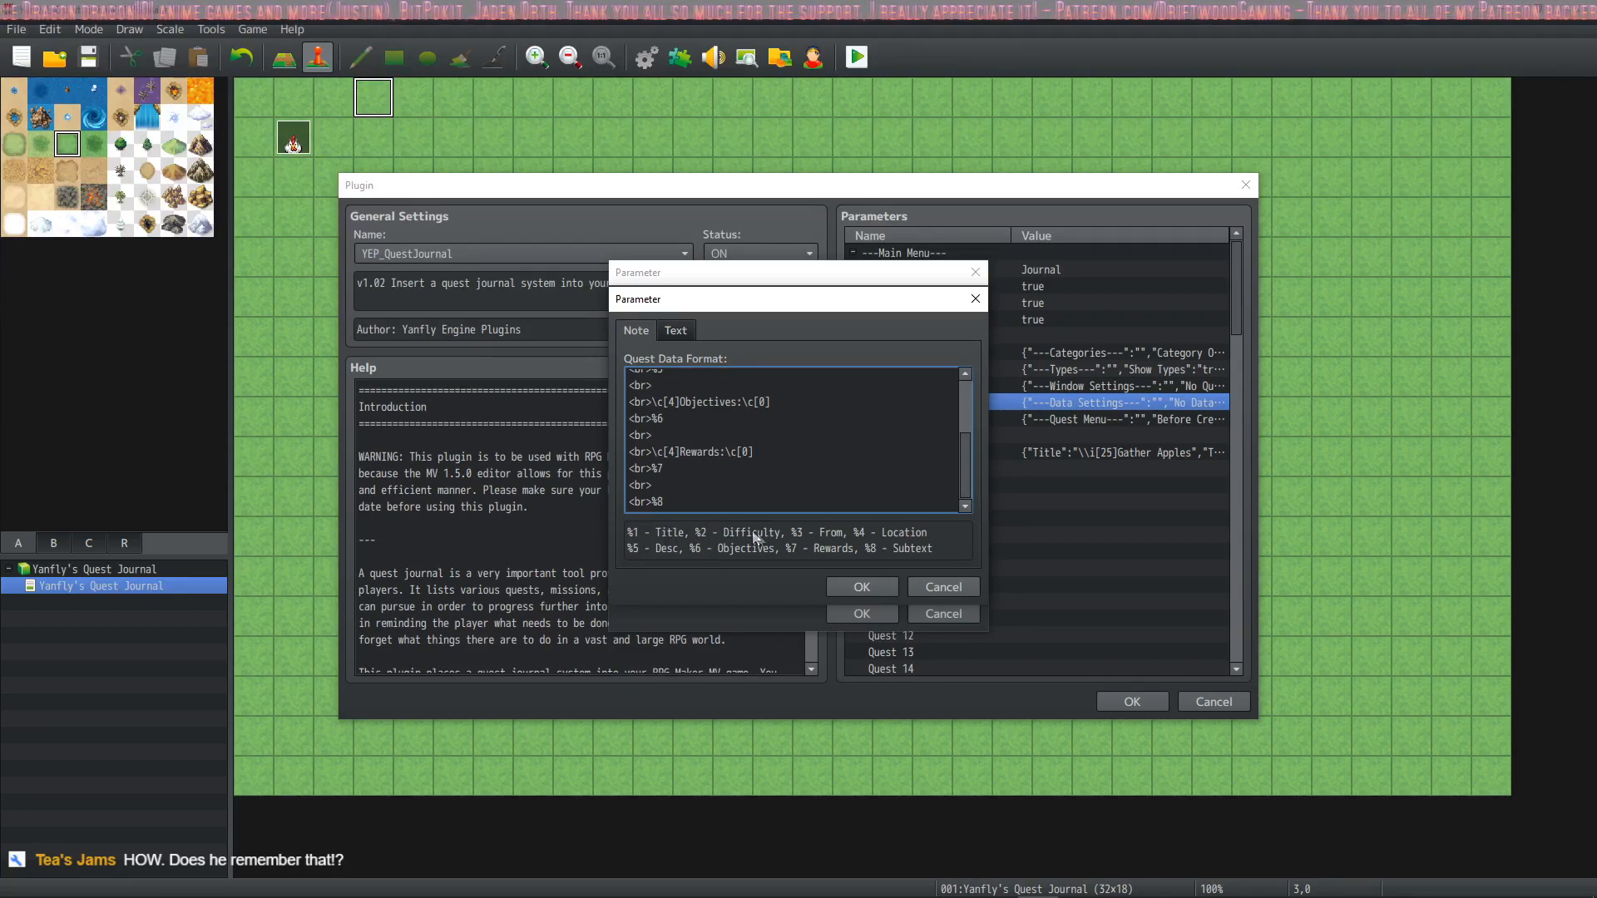
click(865, 585)
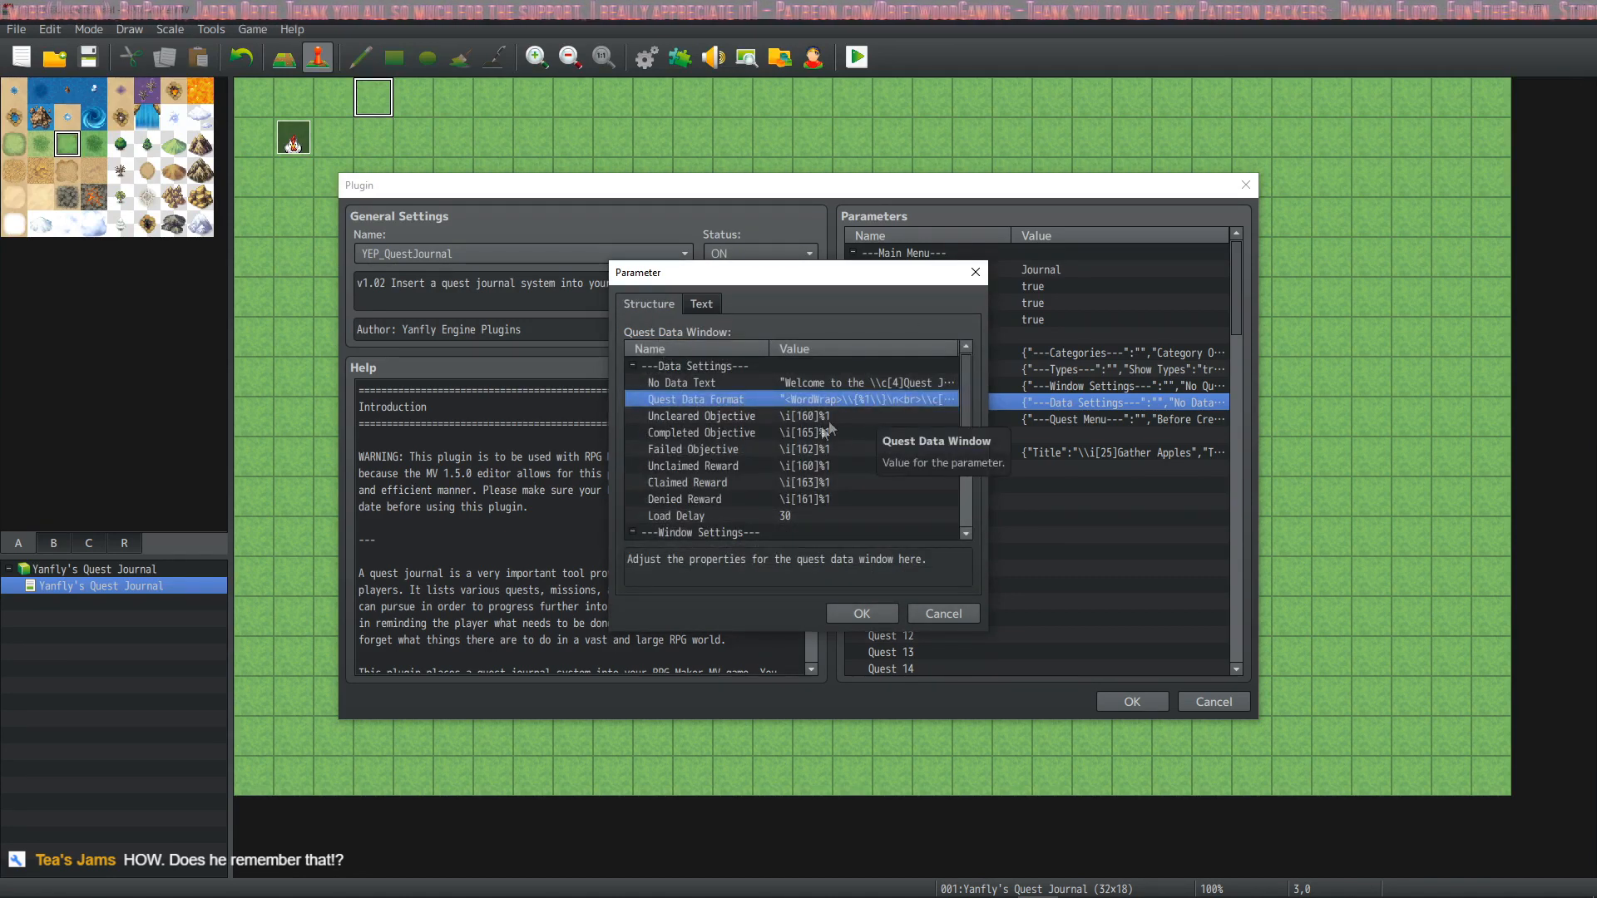
click(874, 414)
click(852, 381)
click(858, 398)
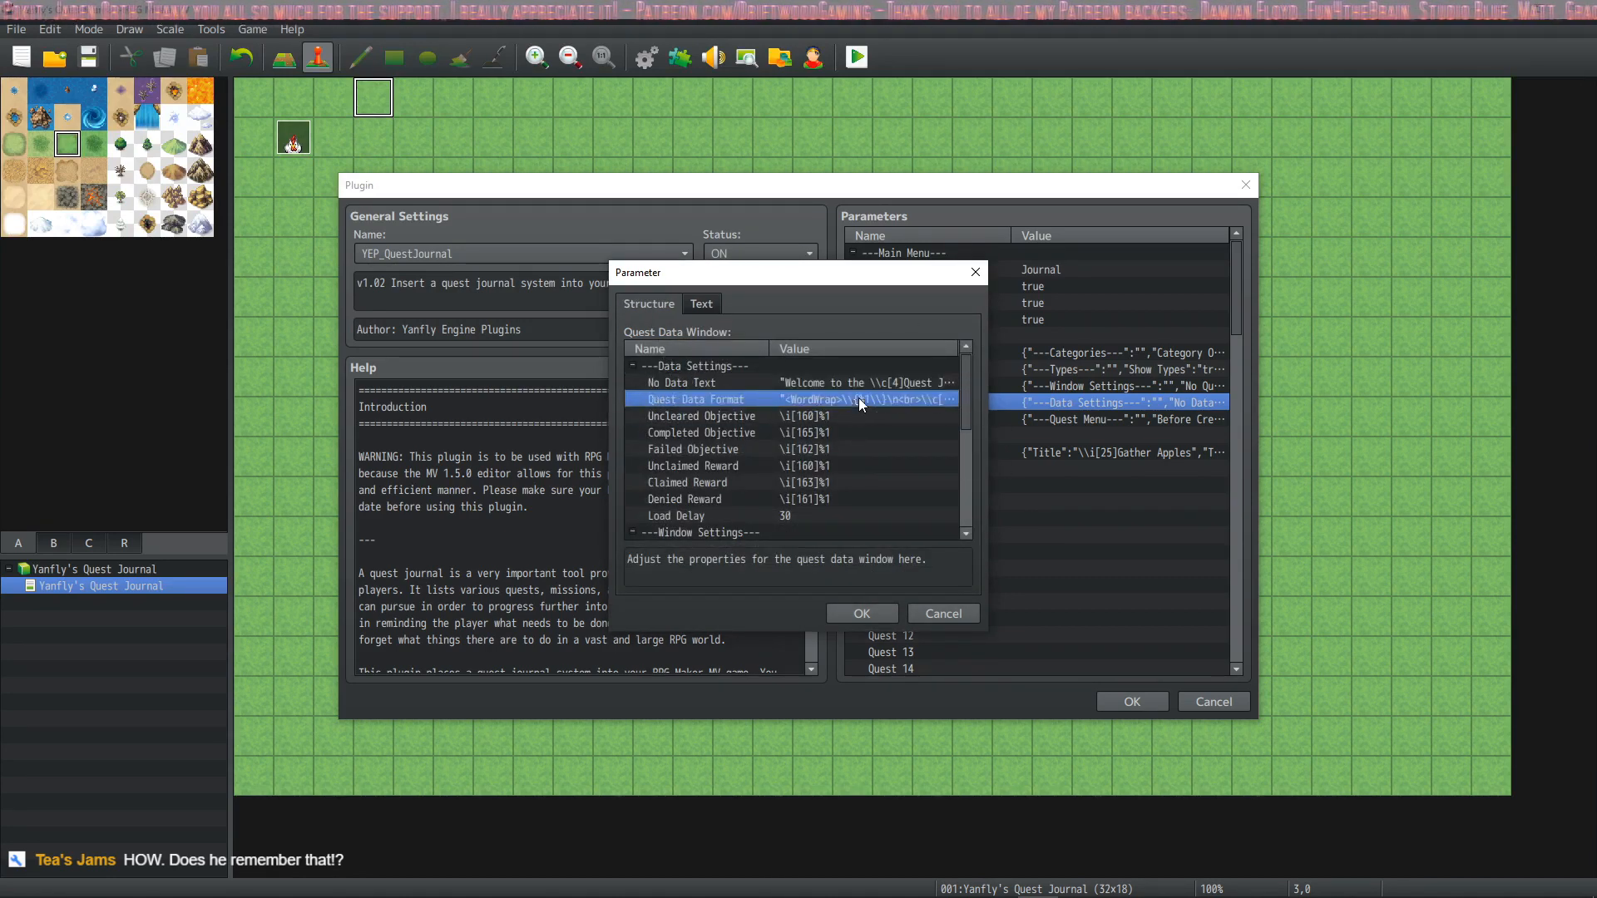
click(869, 613)
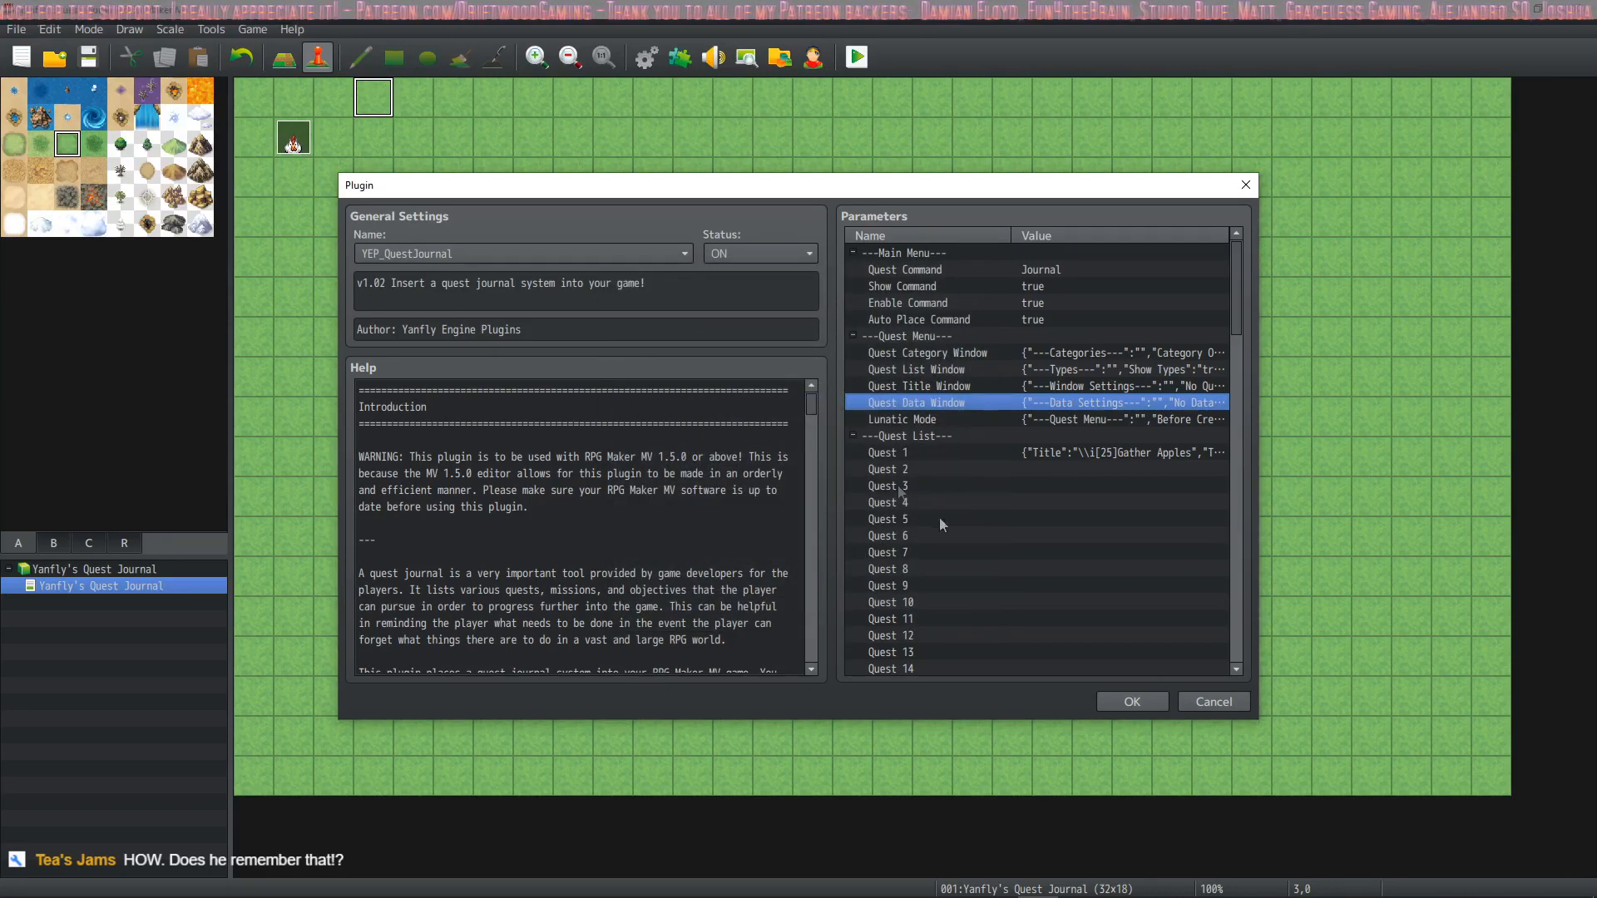
Step: Reopen Quest 1 and check its Title text code and Type choices, accepting both as they are
double_click(940, 452)
double_click(751, 366)
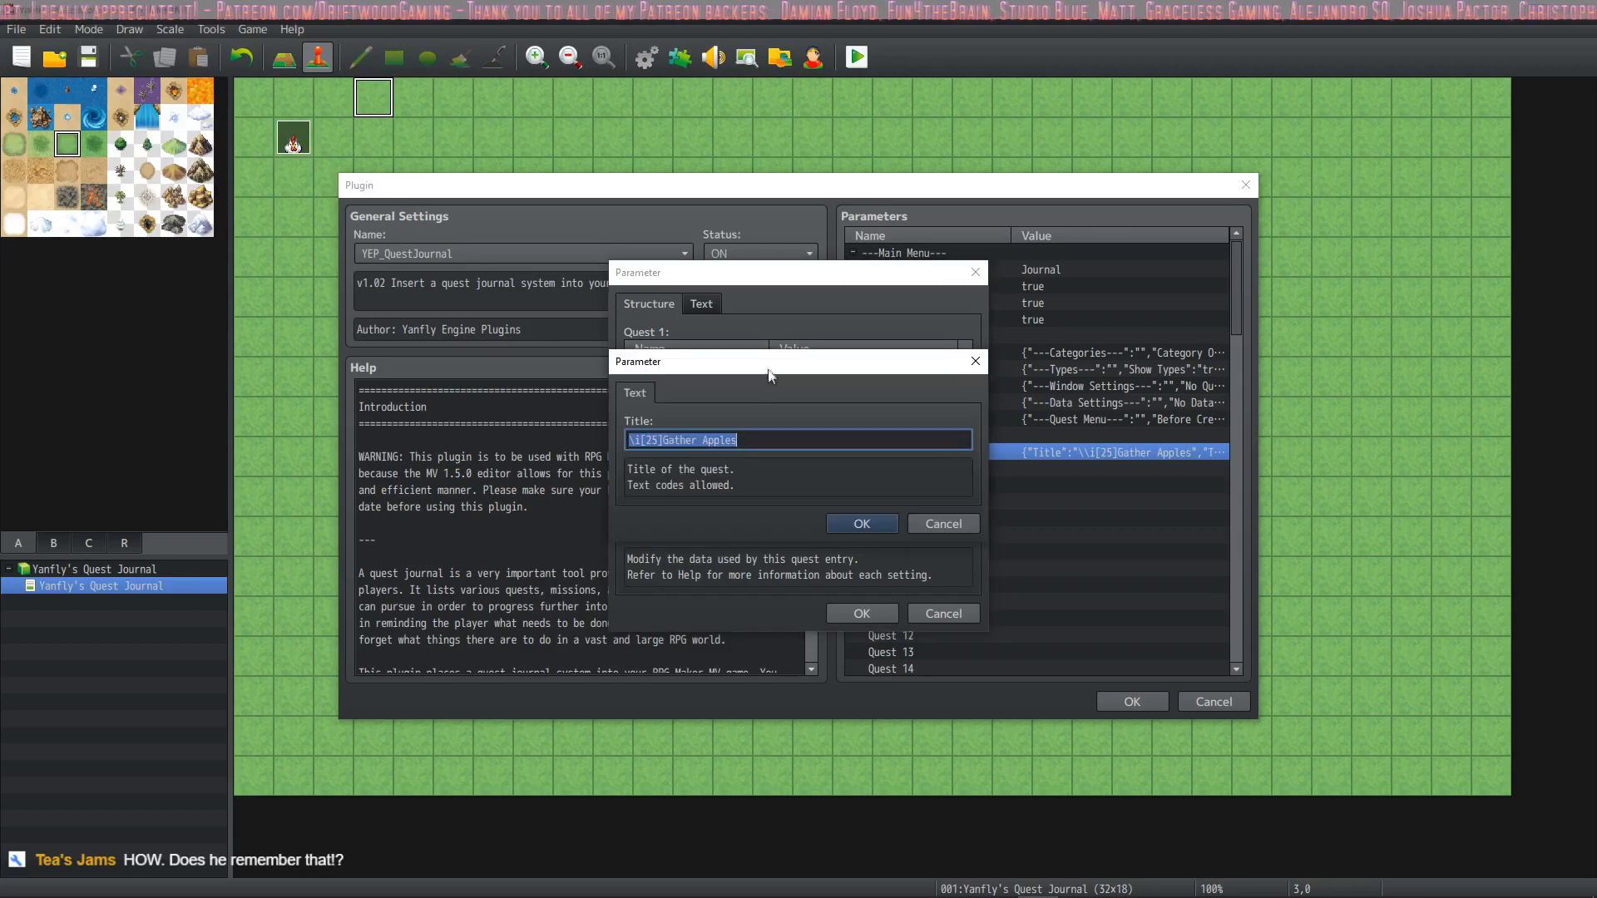
drag(664, 440, 648, 440)
click(839, 524)
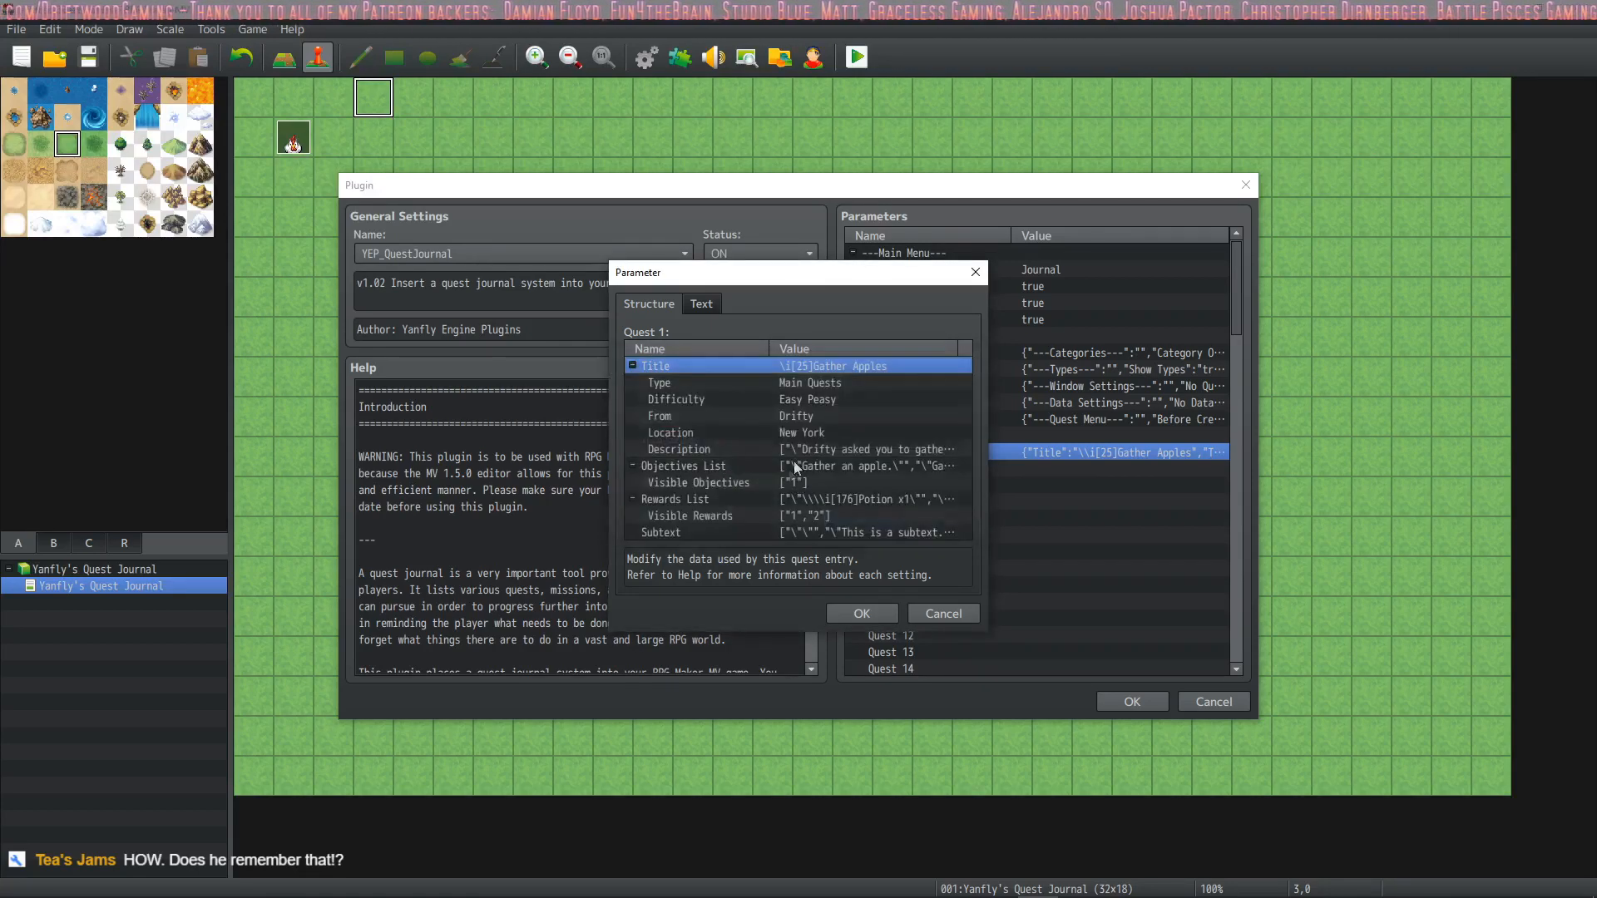
double_click(841, 381)
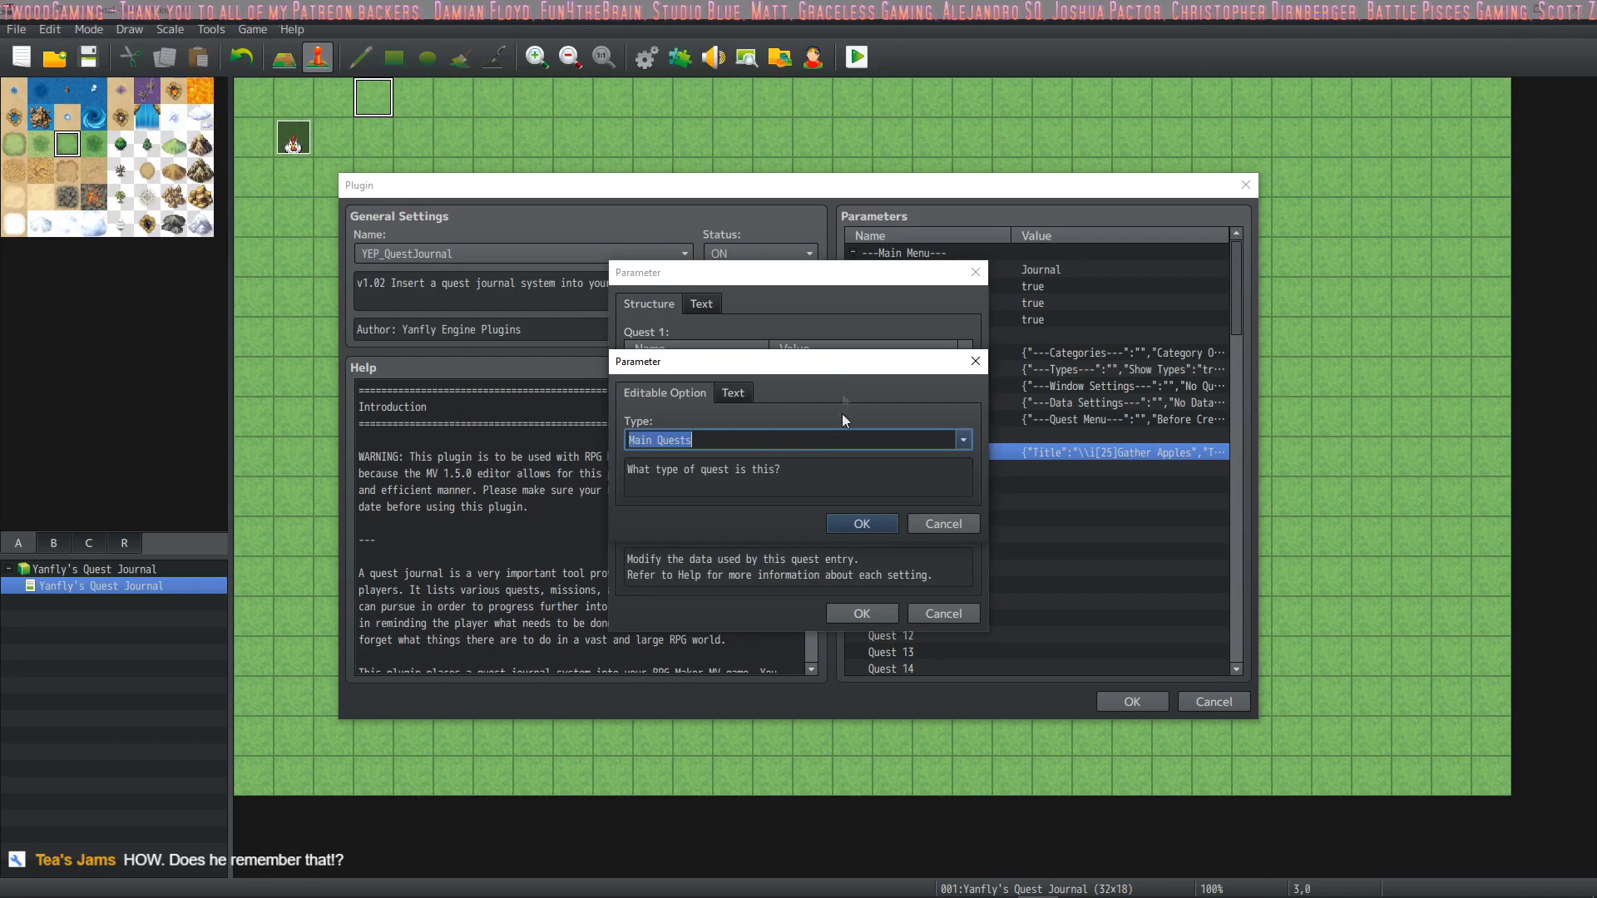
click(963, 439)
click(958, 439)
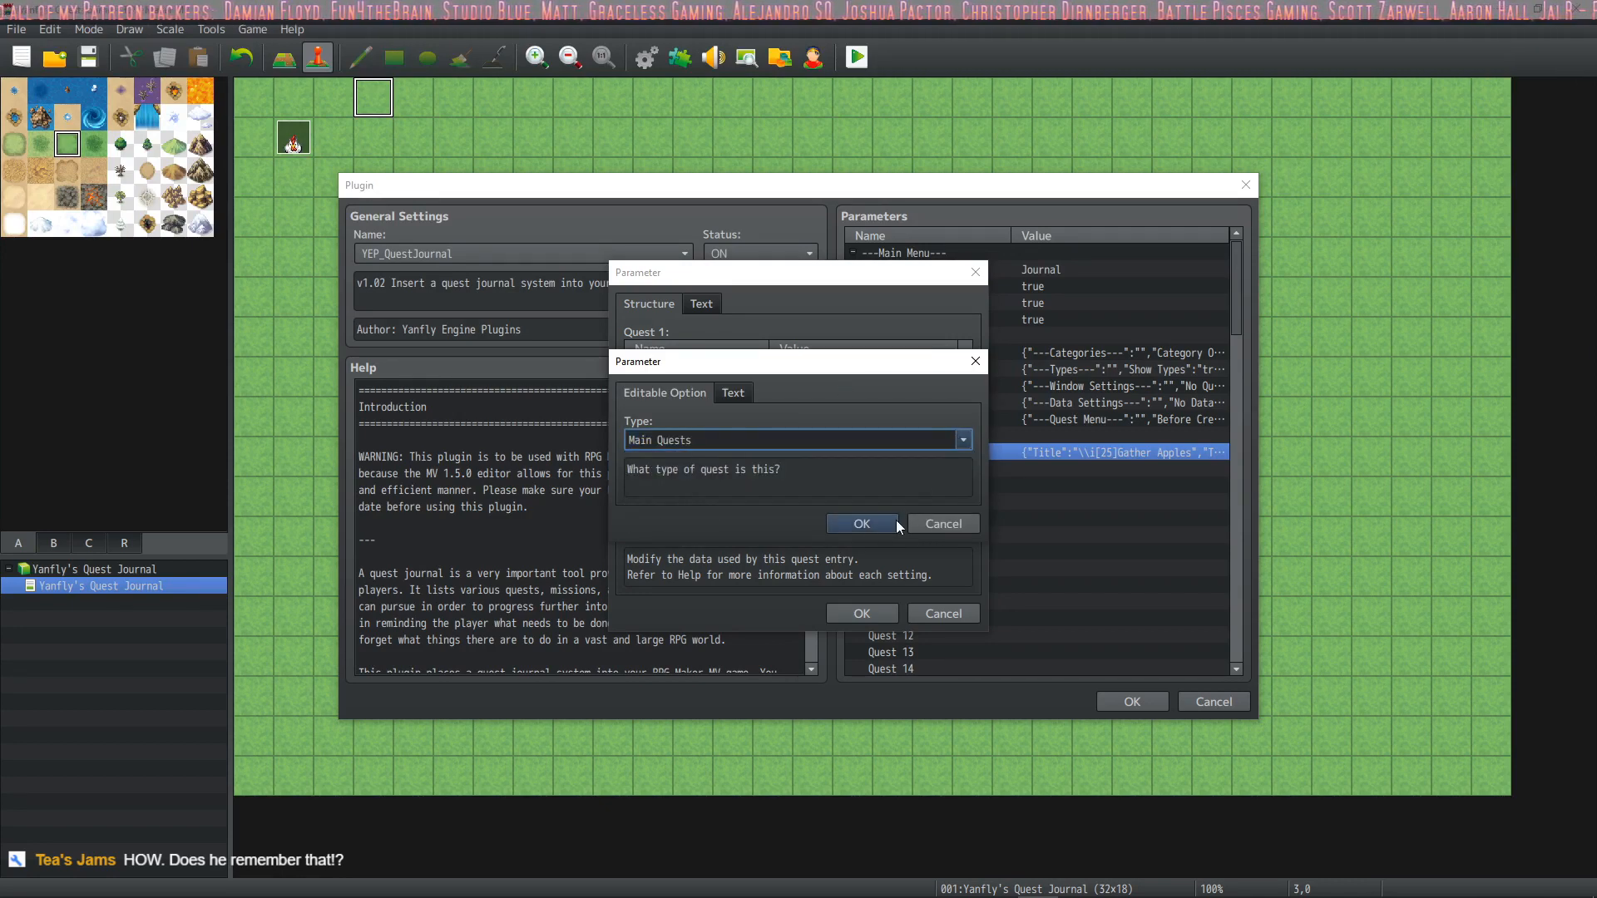
click(890, 522)
Step: Check Quest 1's Difficulty and From entries, accepting both as they are
double_click(835, 396)
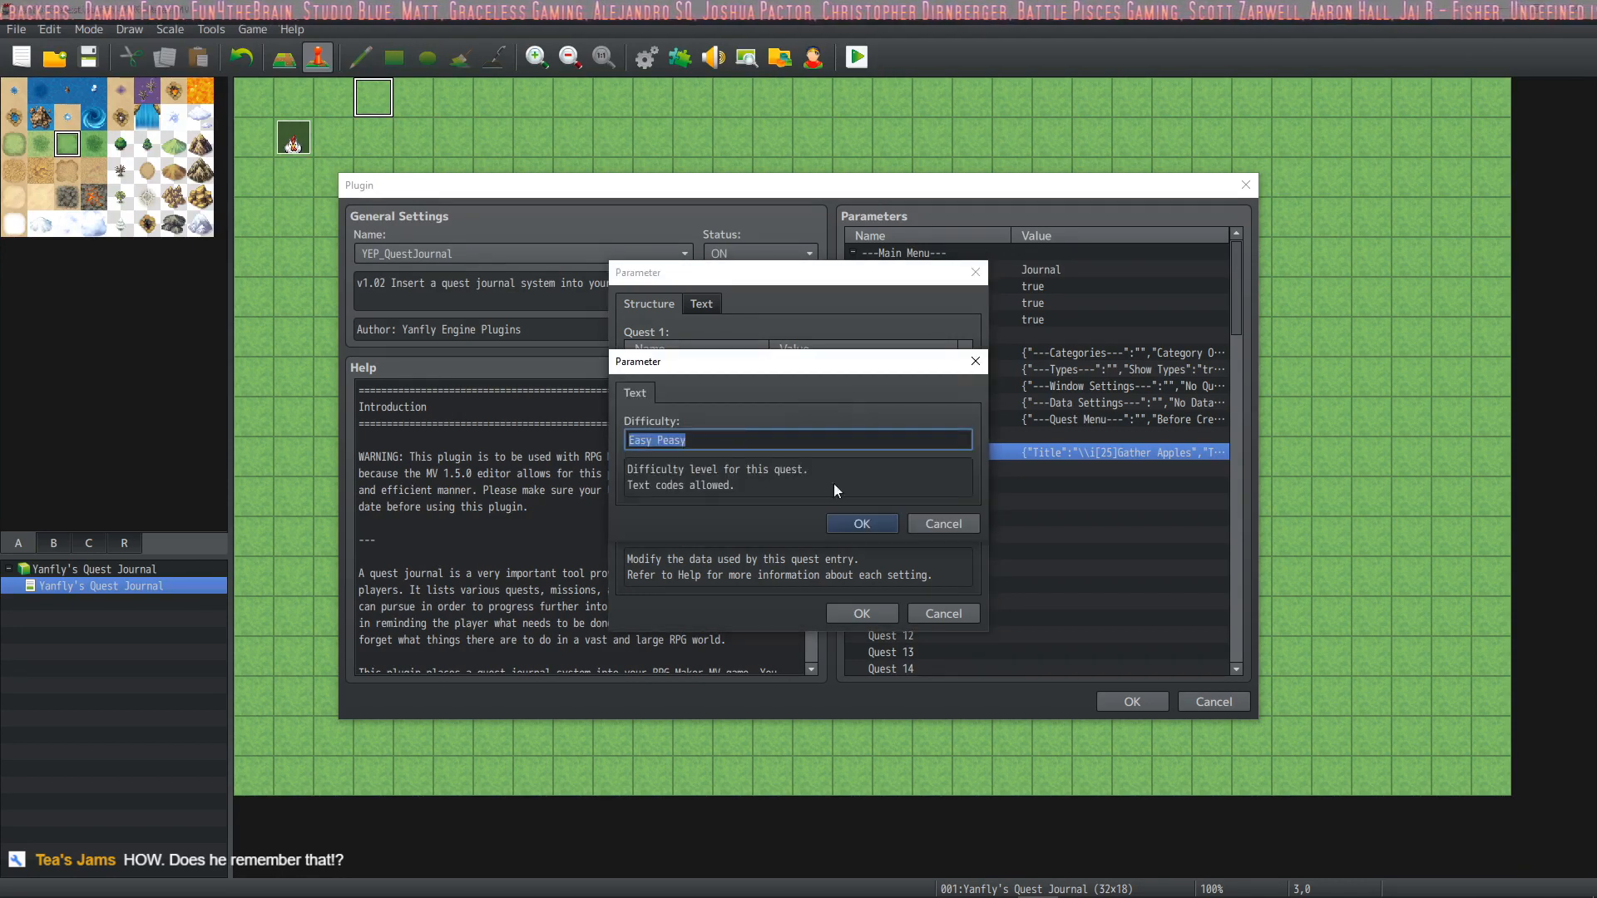
click(862, 523)
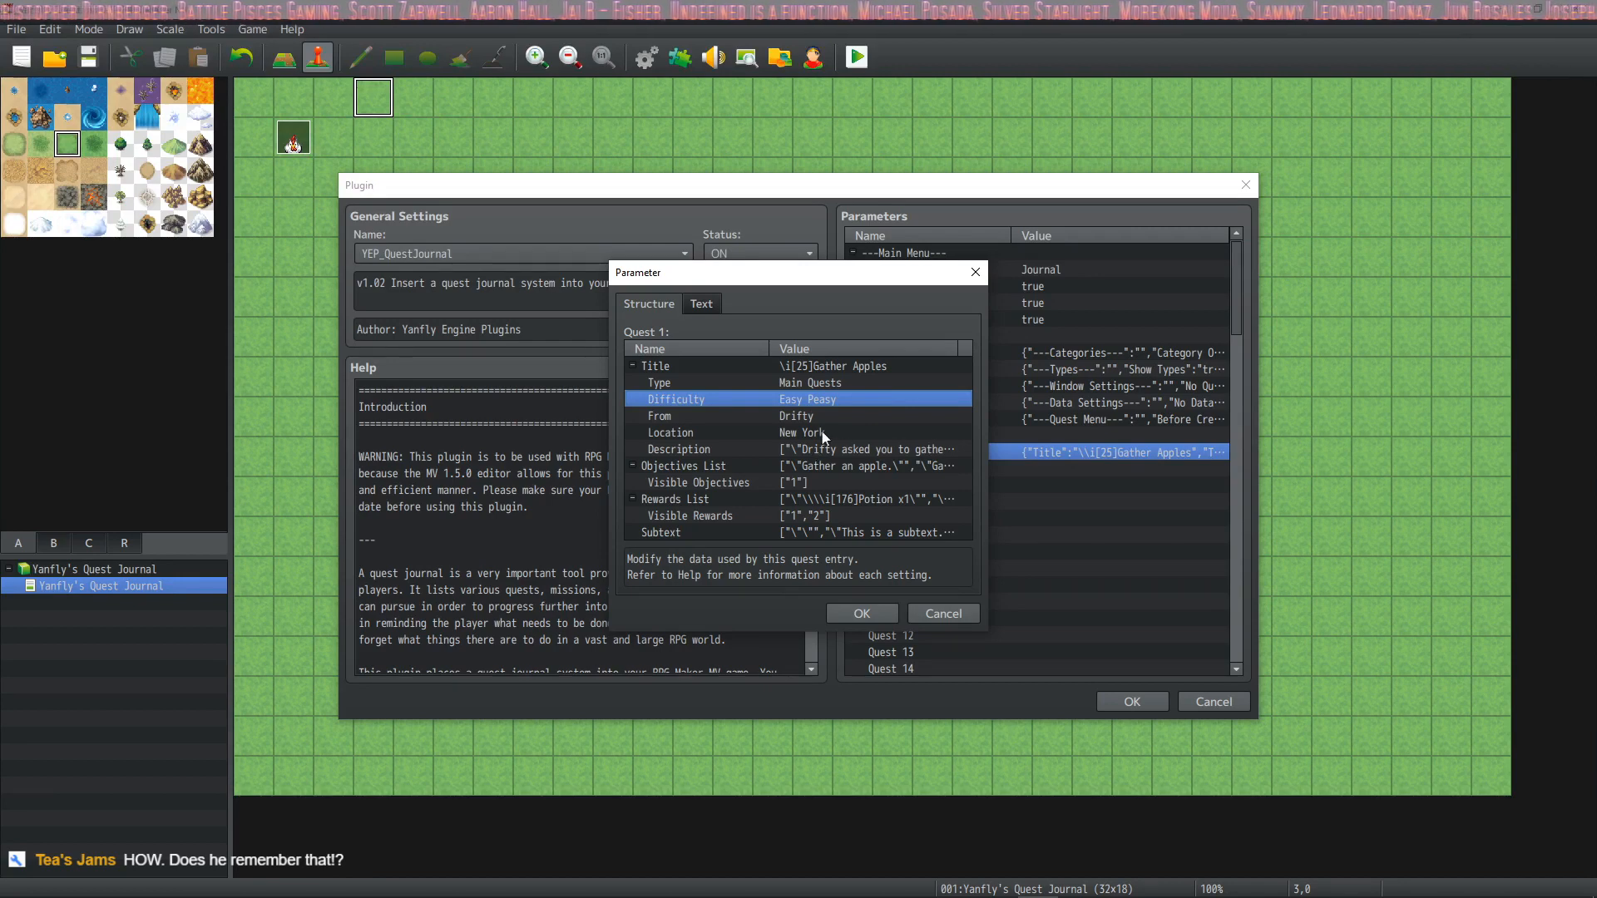
double_click(790, 418)
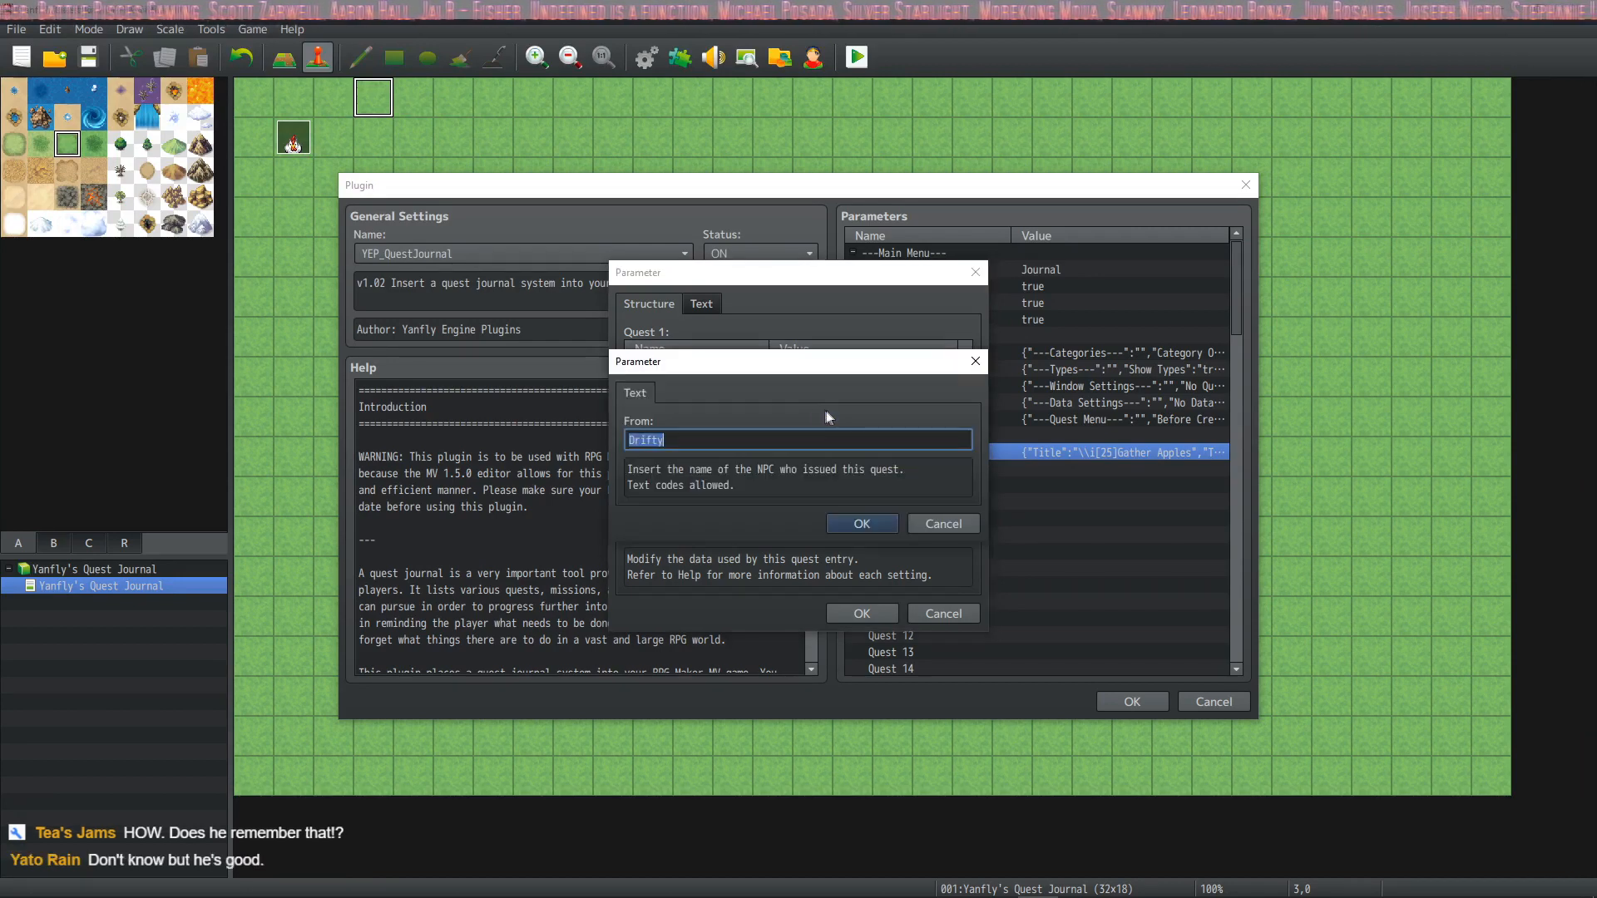
click(850, 521)
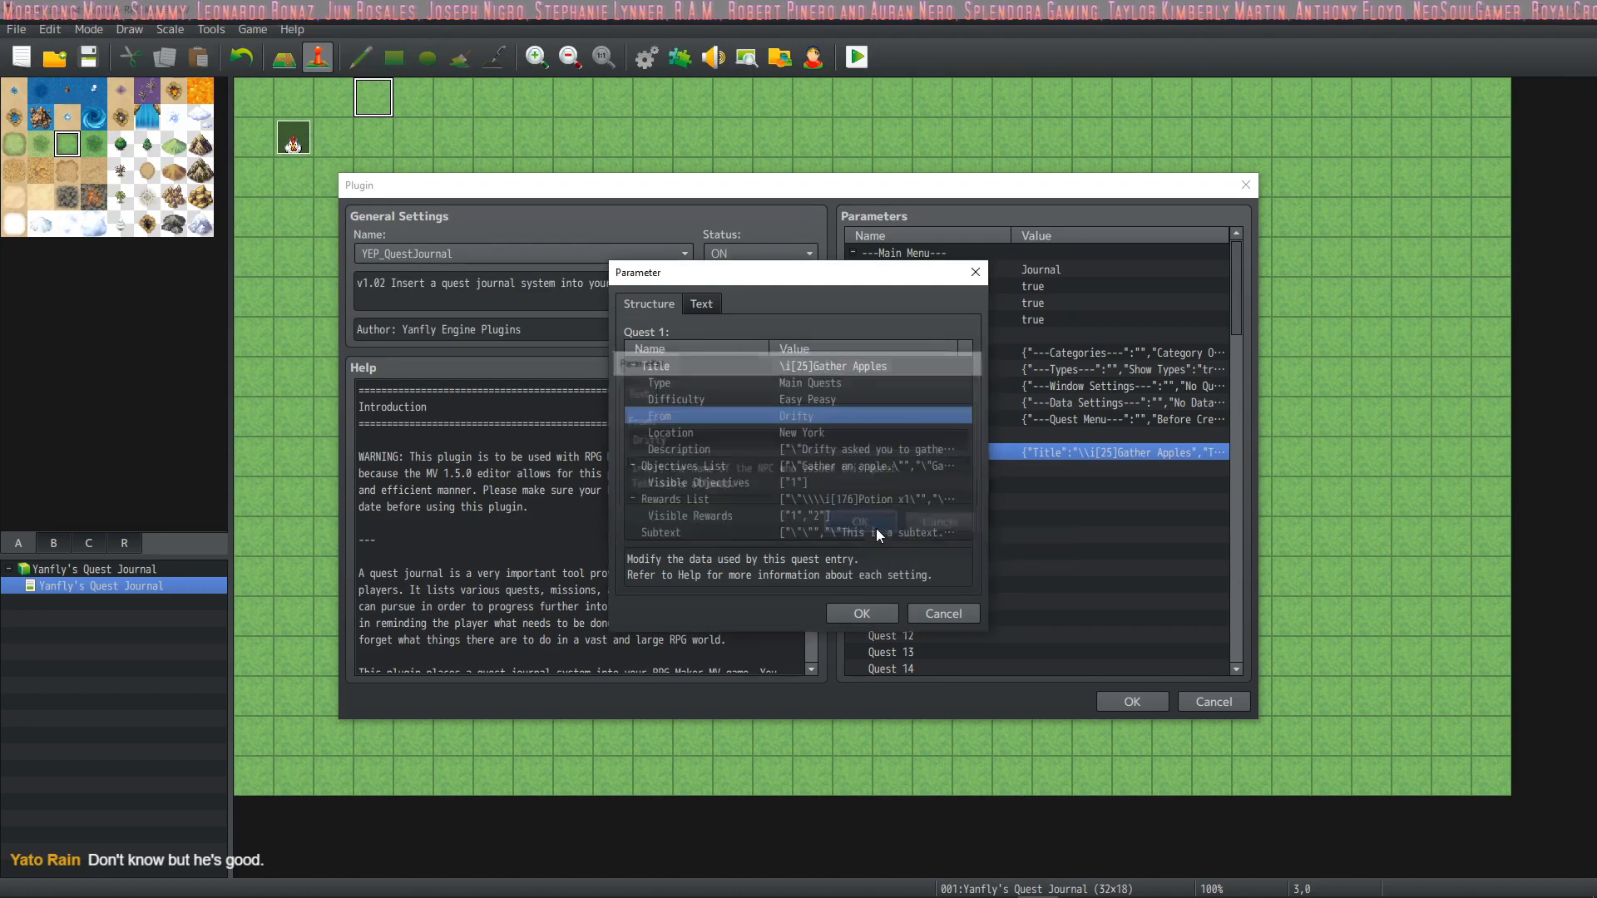
Step: Look at Quest 1's Location entry and select its Description entry
click(815, 427)
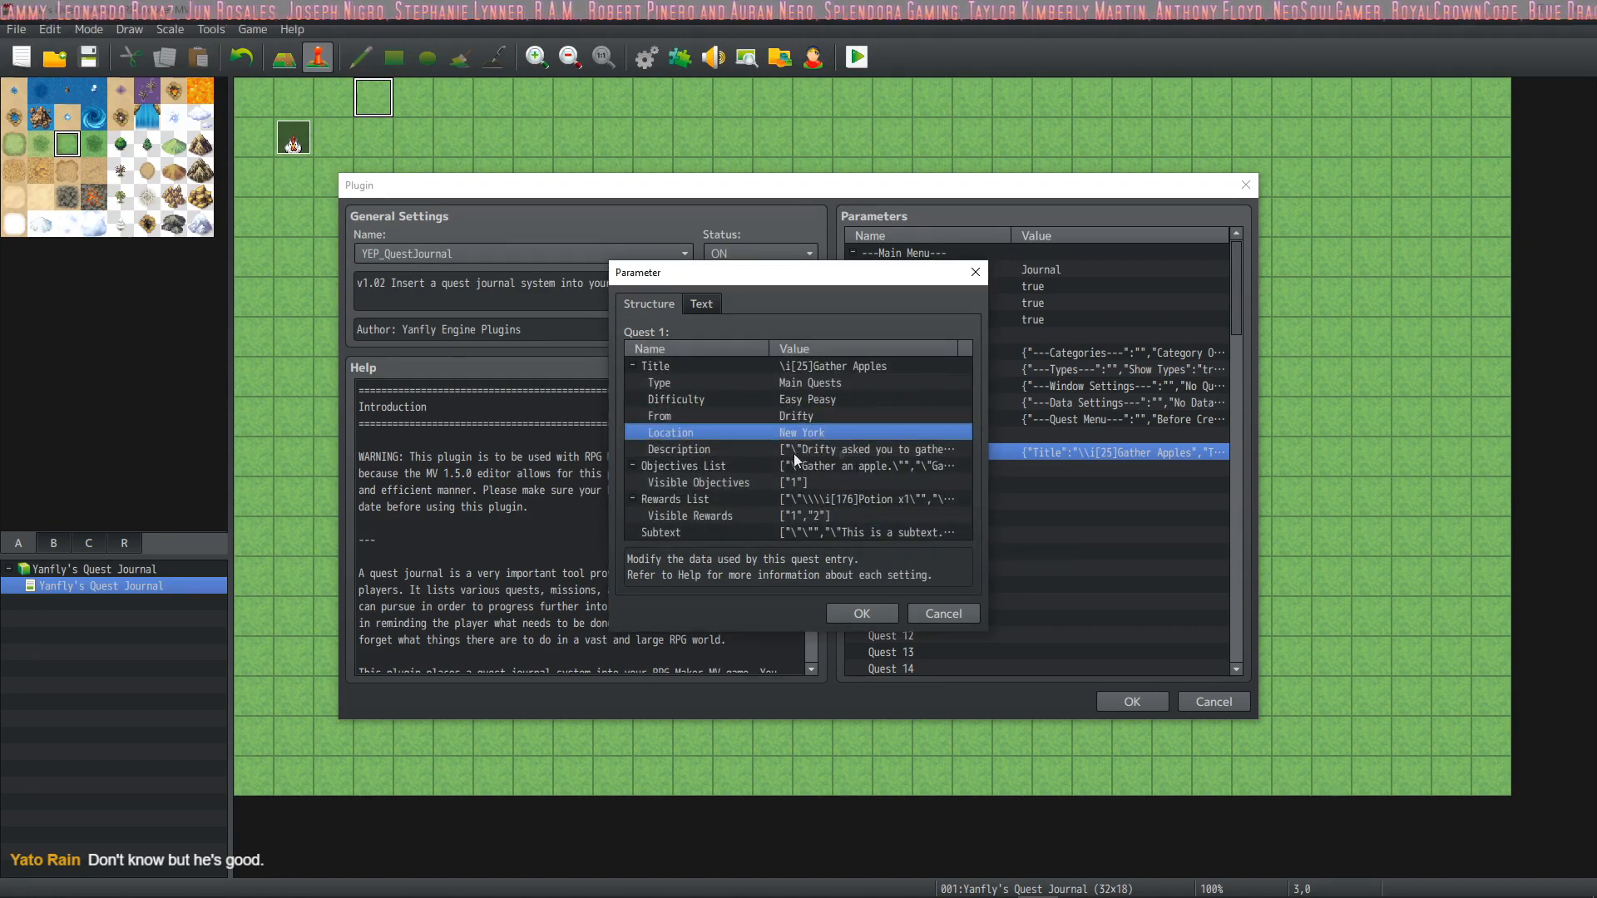
click(812, 421)
click(812, 430)
click(852, 454)
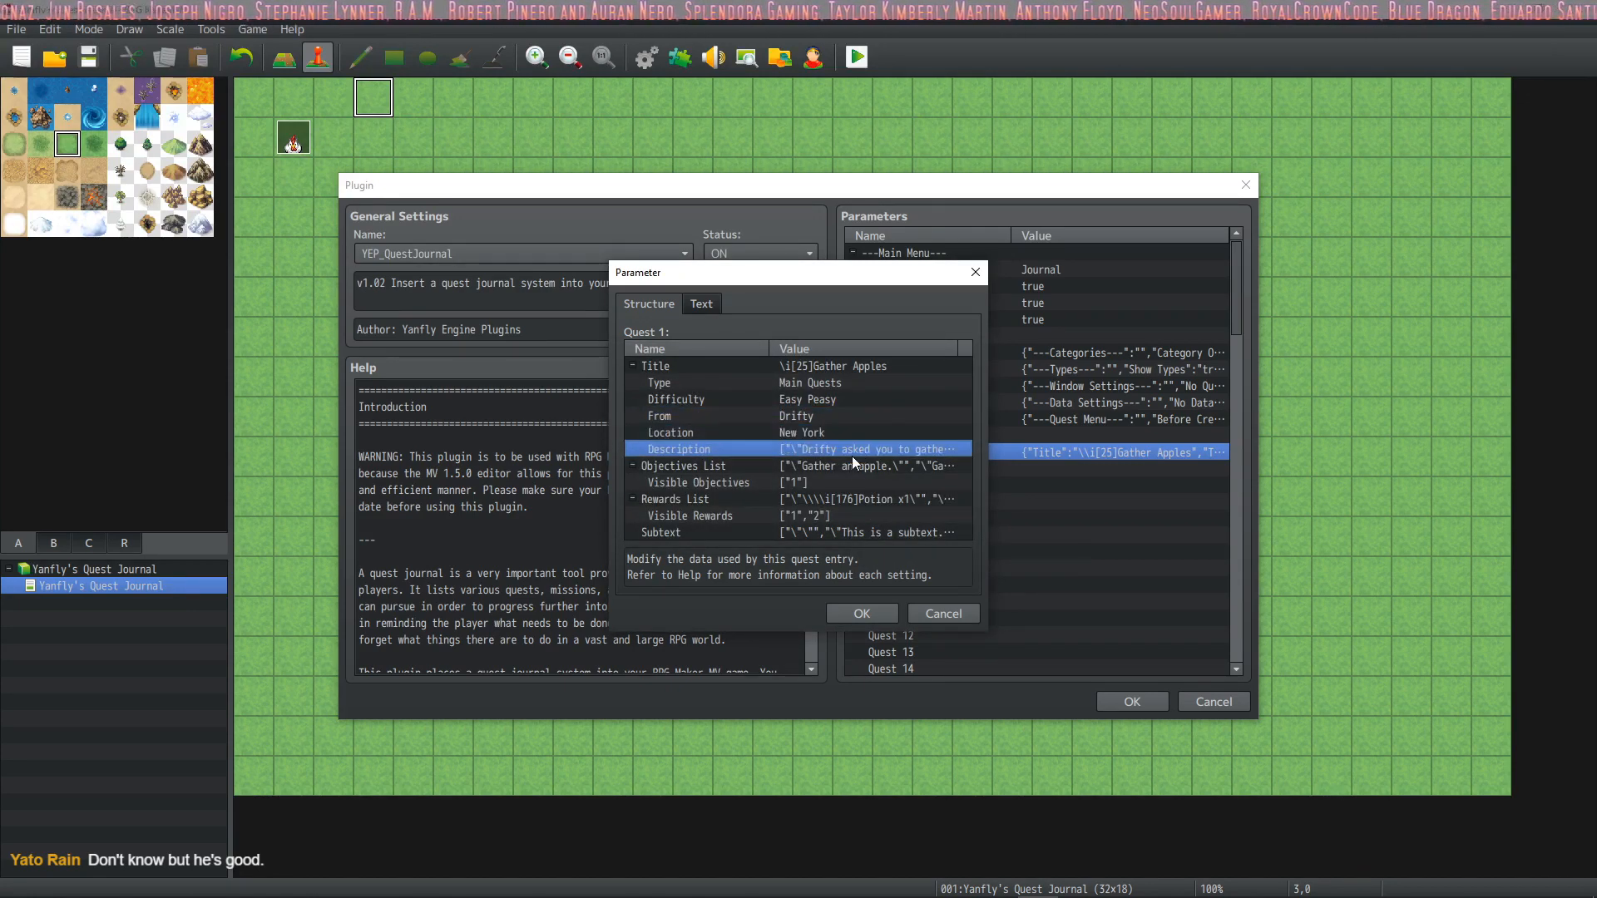
Step: Add a second line reading "THis is a new paragraph/." beneath the text of Quest 1's Description
double_click(825, 449)
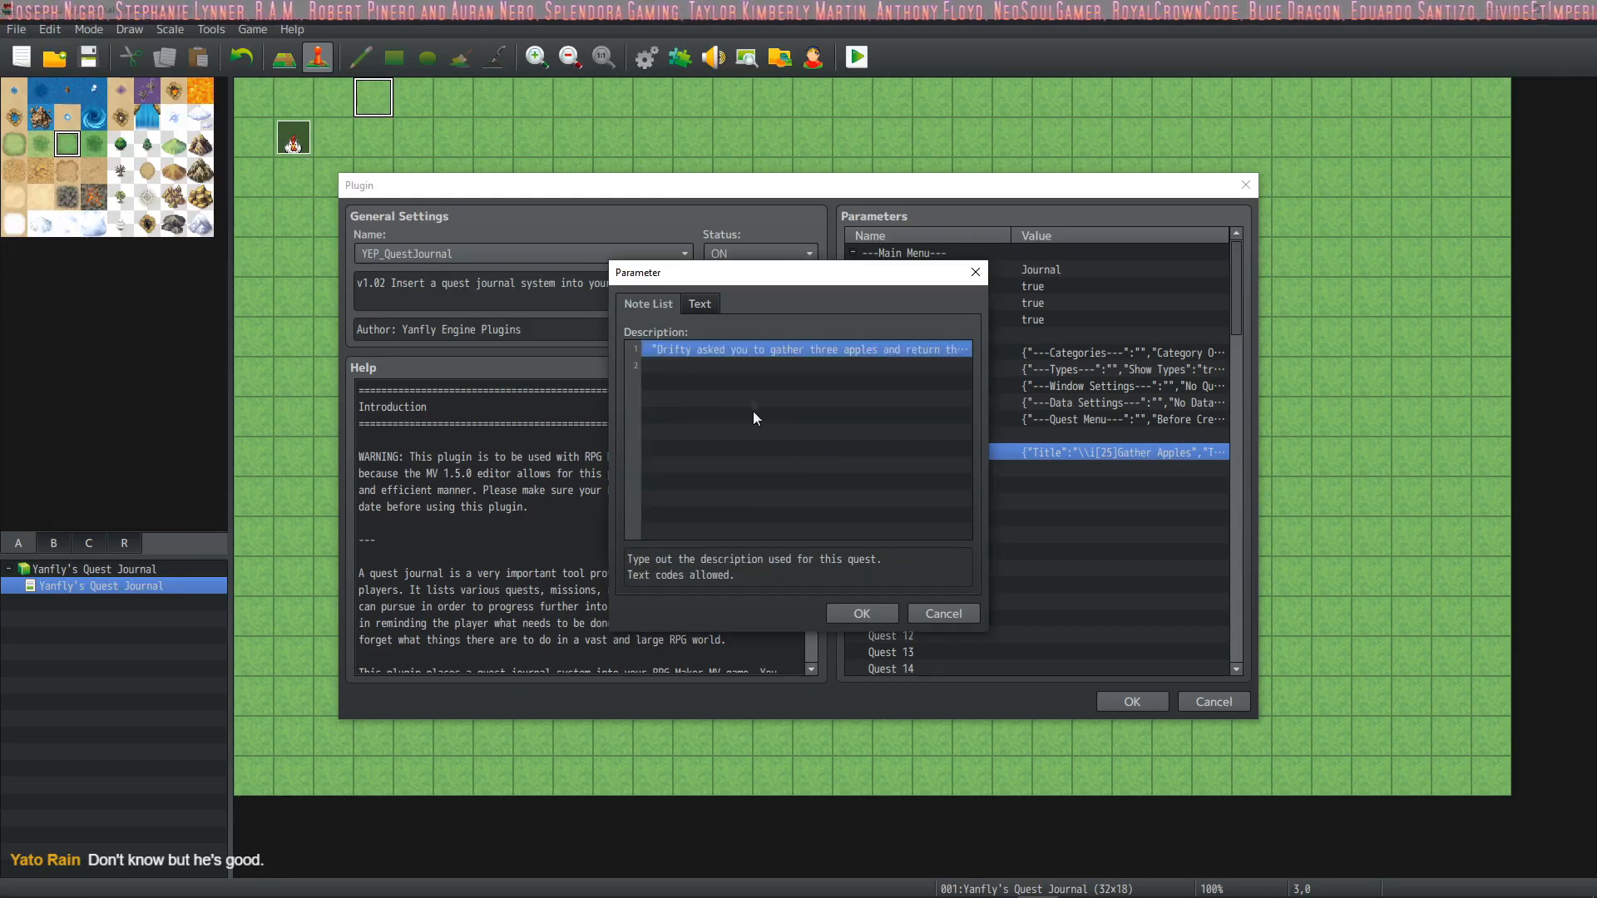
double_click(740, 349)
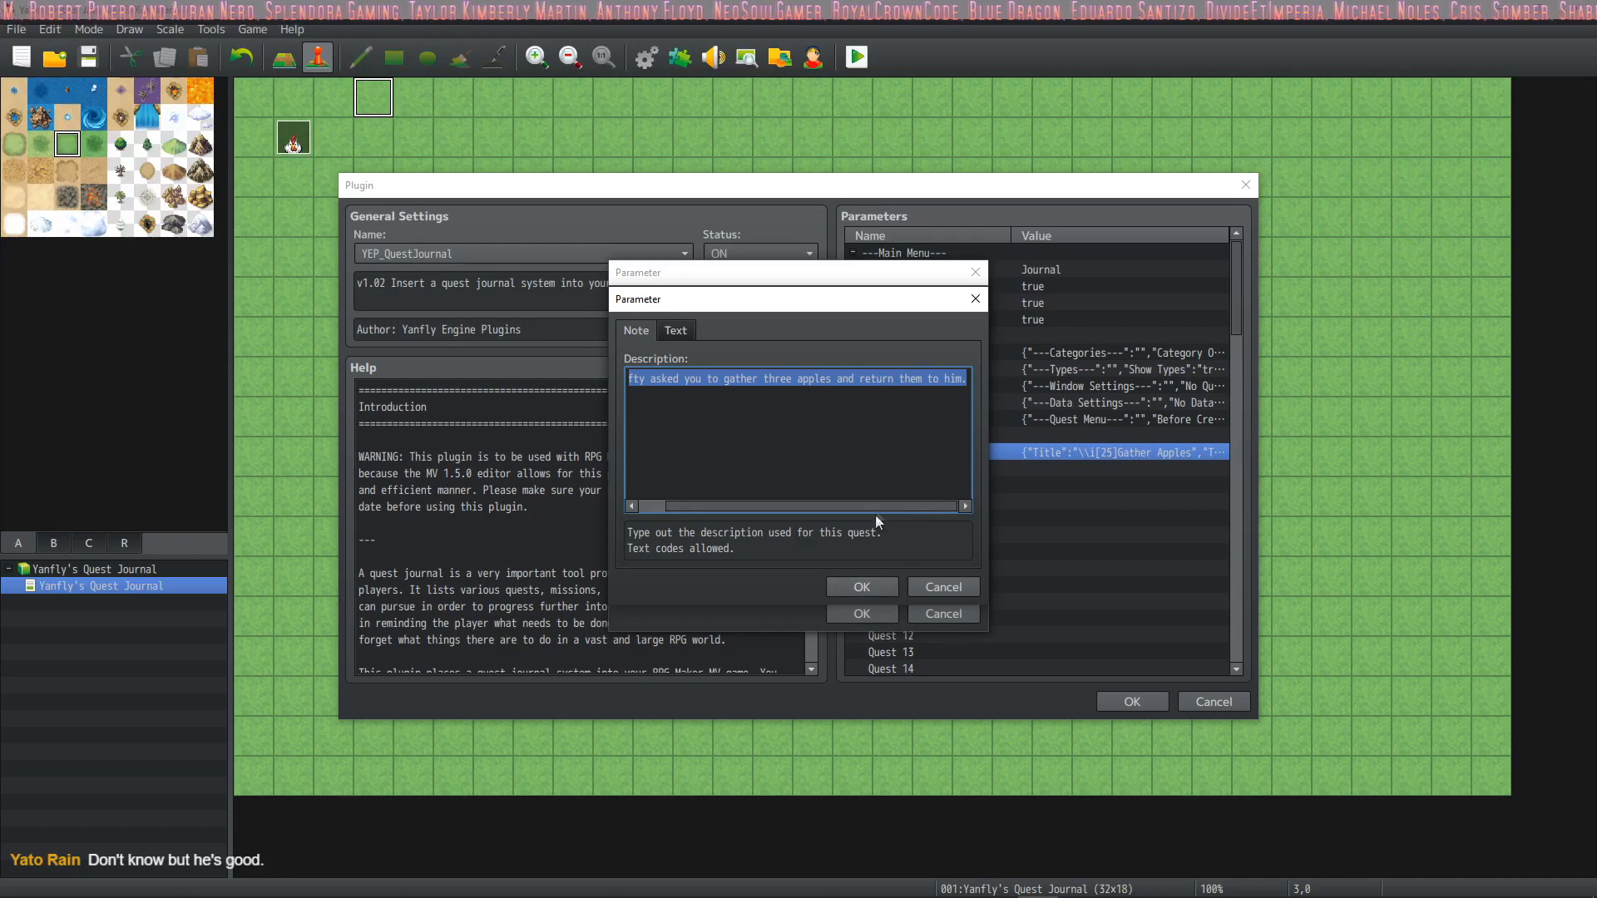
click(729, 401)
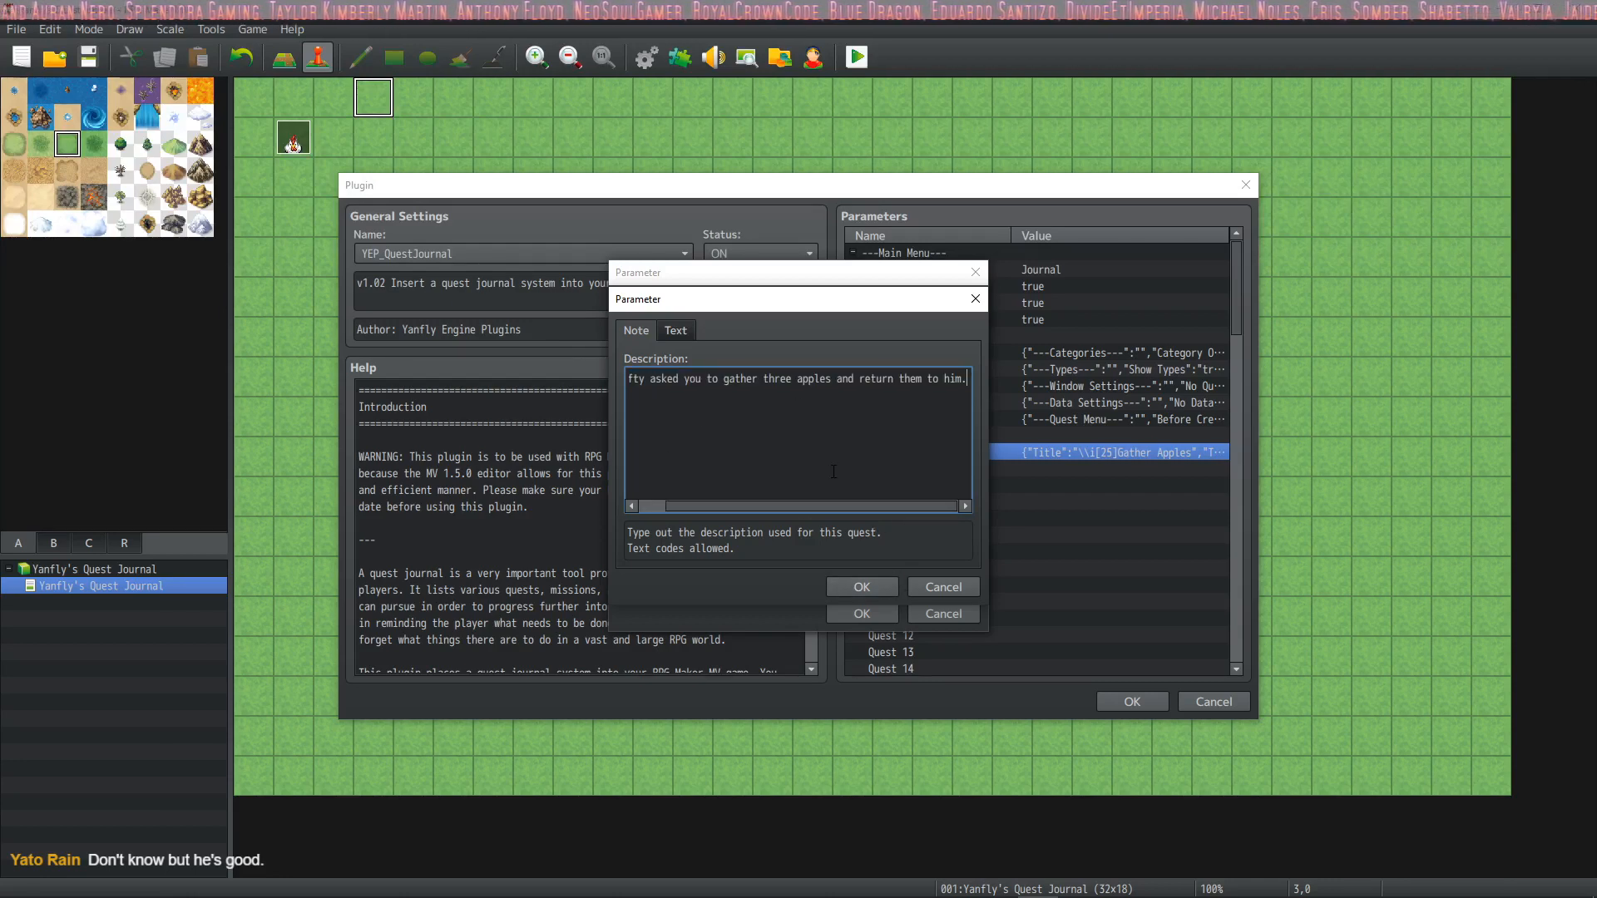
key(Home)
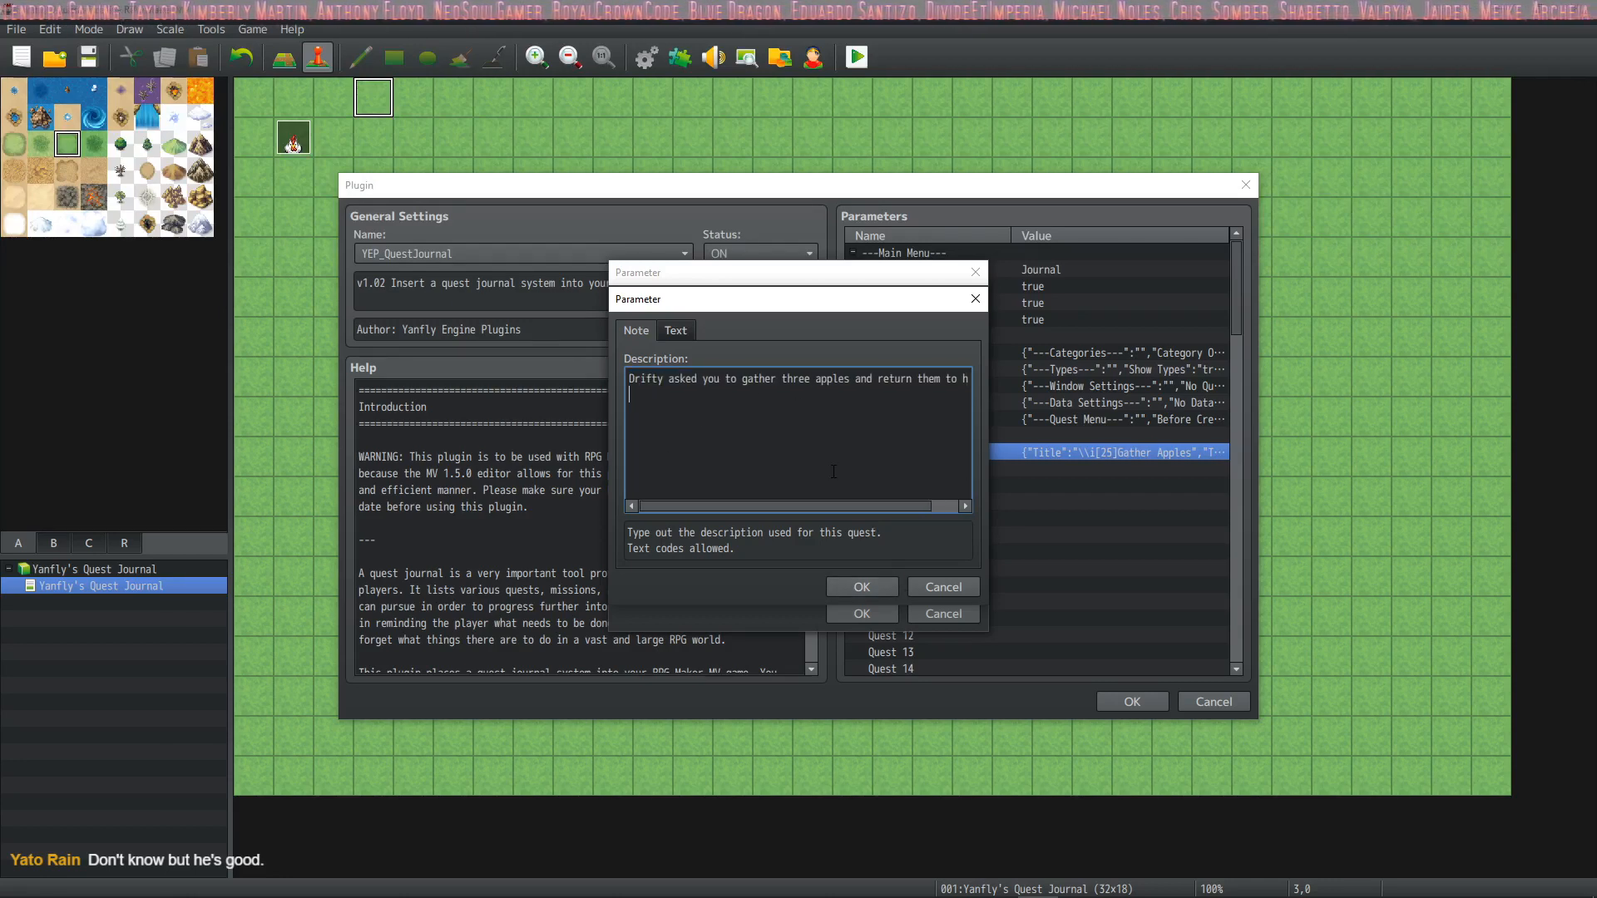
text(THis is a new paragraph/.)
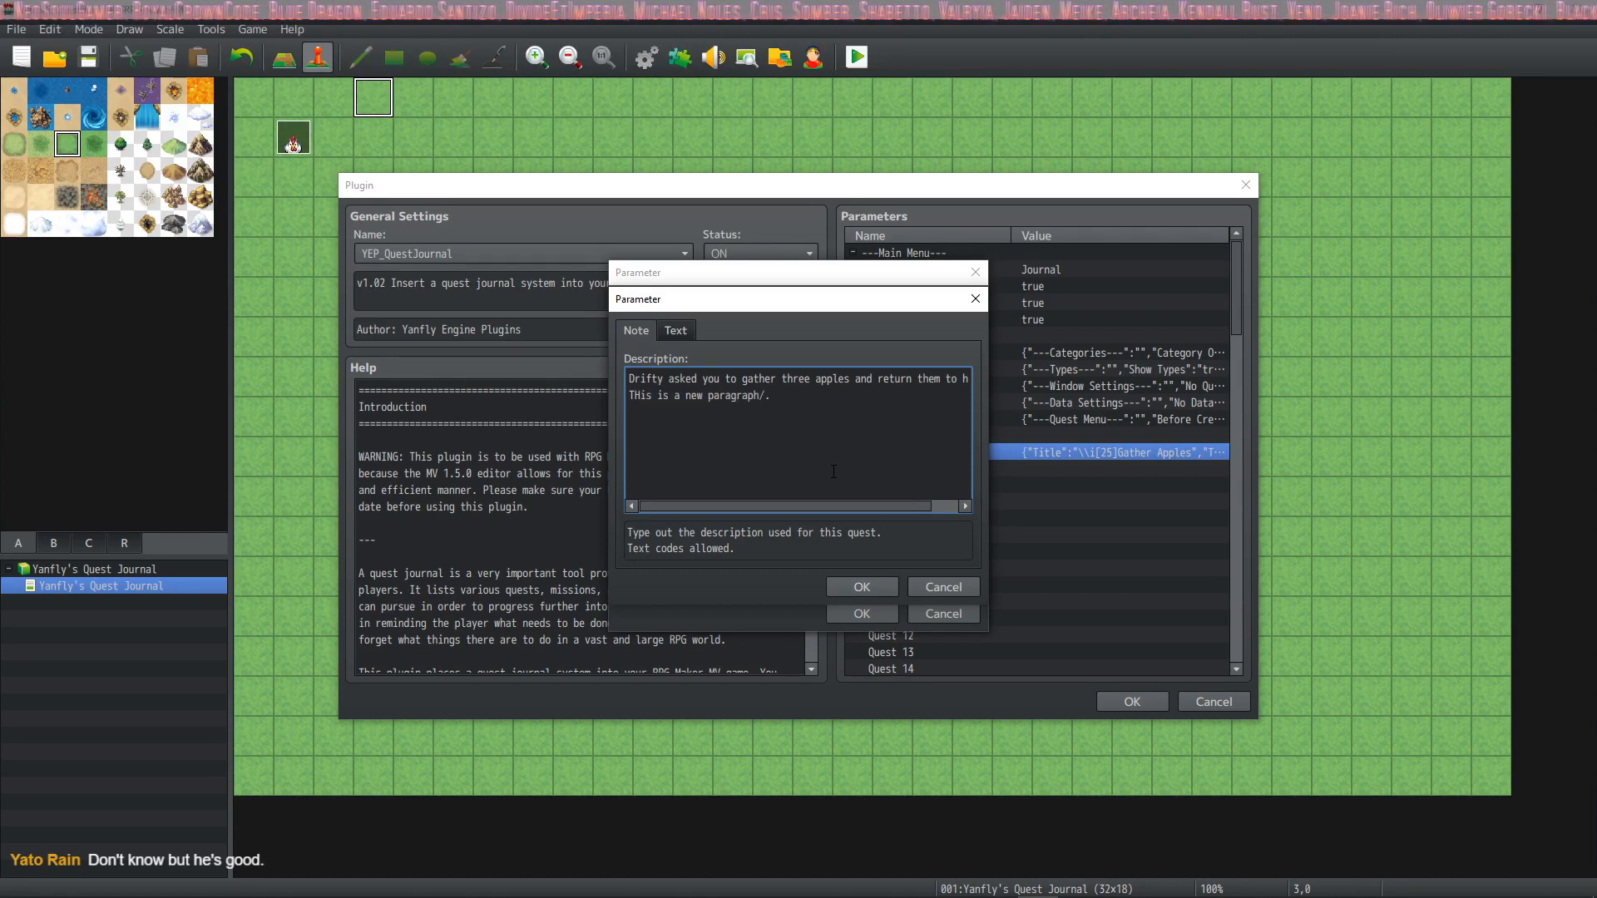
Step: Remove the added paragraph line from Quest 1's Description and accept the remaining text
key(shift+Left)
key(shift+Left)
key(shift+Left)
key(shift+Left)
key(shift+Left)
key(shift+Left)
key(shift+Left)
key(shift+Left)
key(shift+Left)
key(shift+Left)
key(shift+Left)
key(shift+Left)
key(shift+Left)
key(shift+Left)
key(shift+Left)
key(shift+Left)
key(shift+Left)
key(shift+Left)
key(shift+Left)
key(shift+Left)
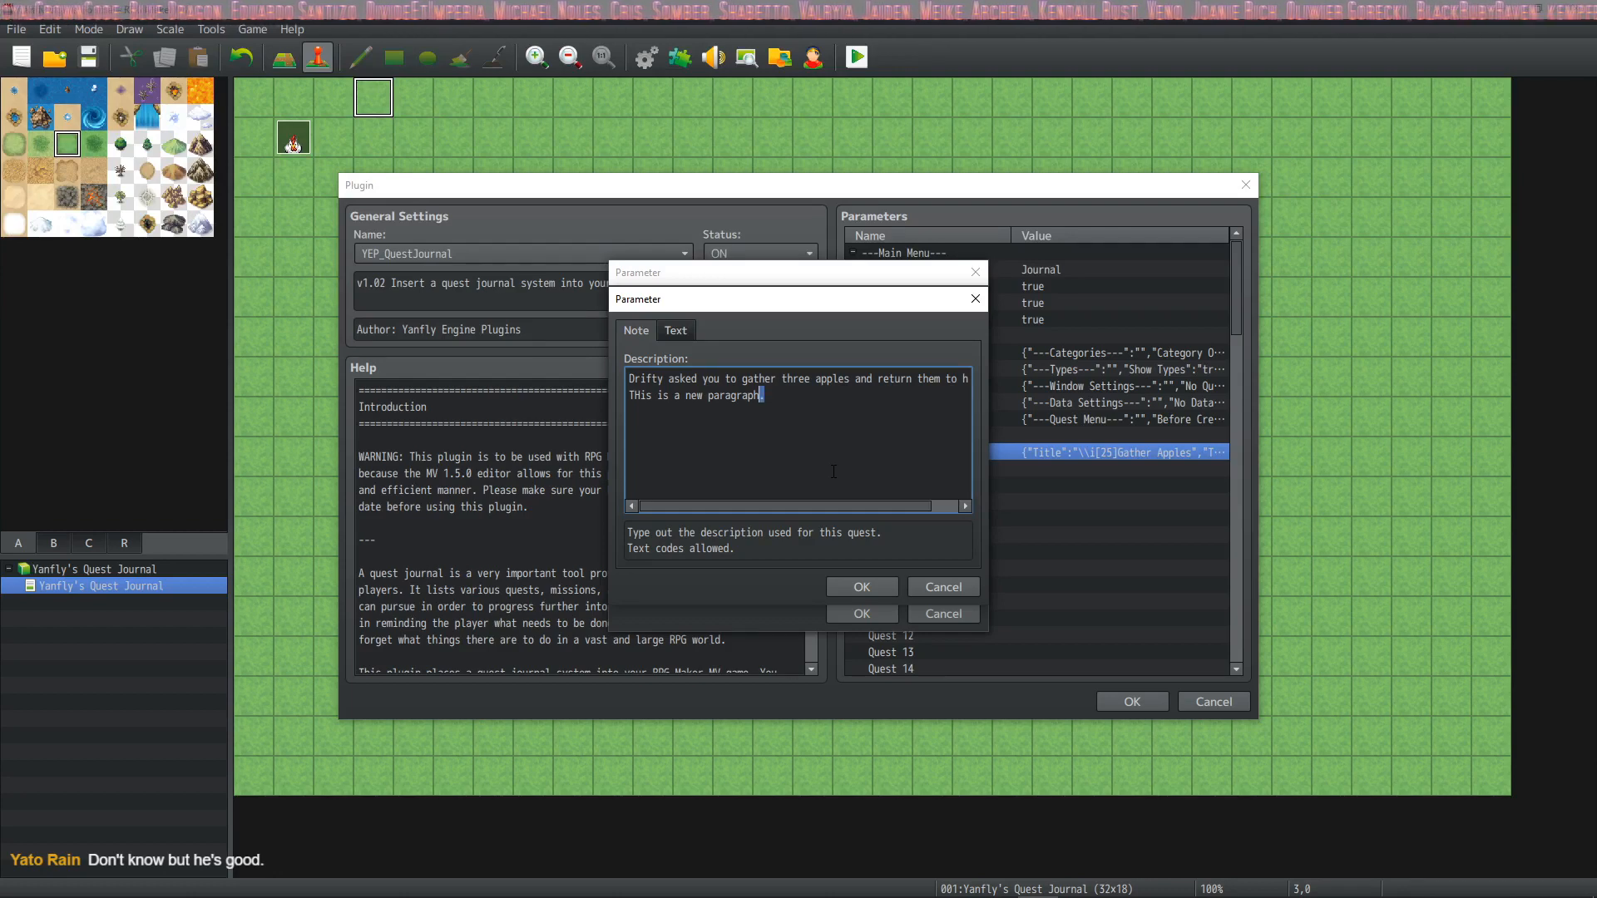
key(BackSpace)
key(BackSpace)
key(BackSpace)
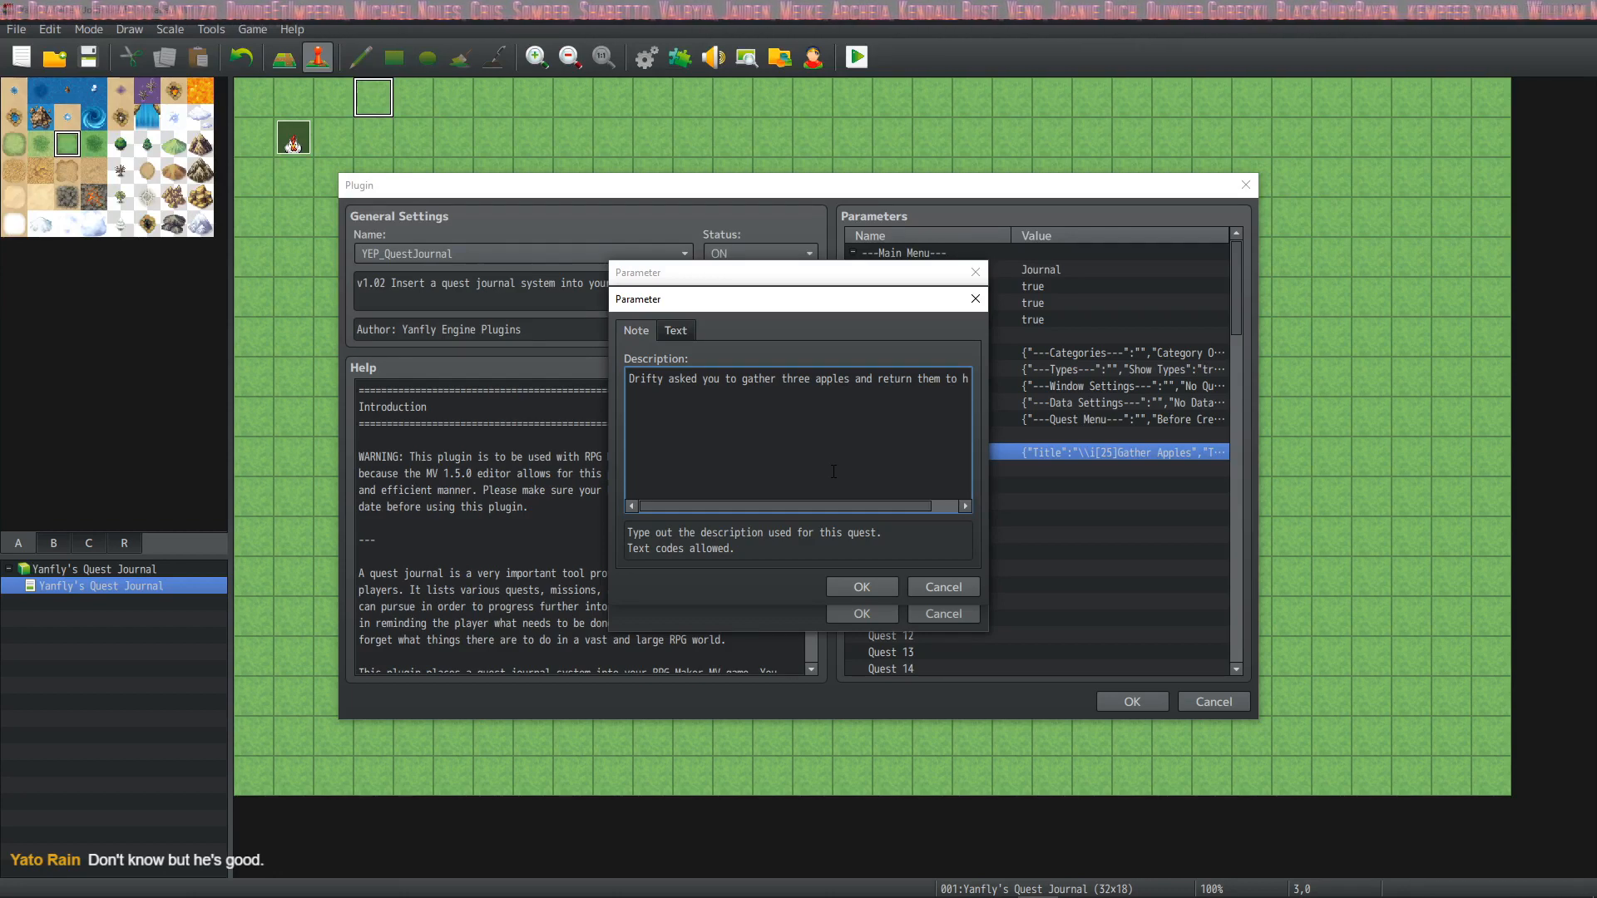
click(865, 584)
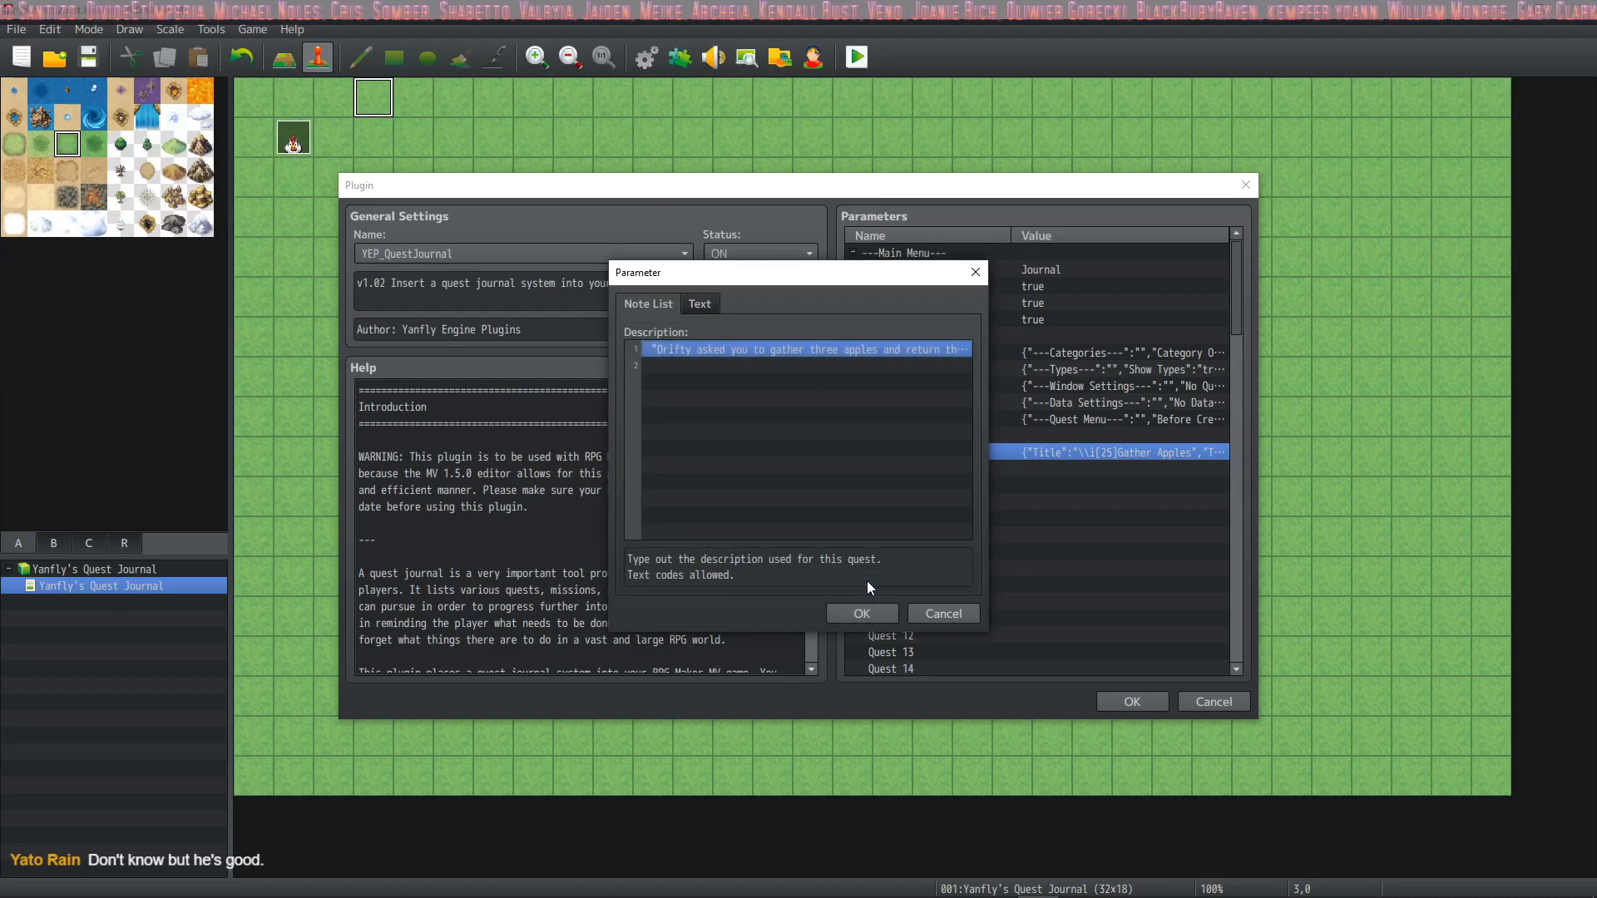
click(860, 609)
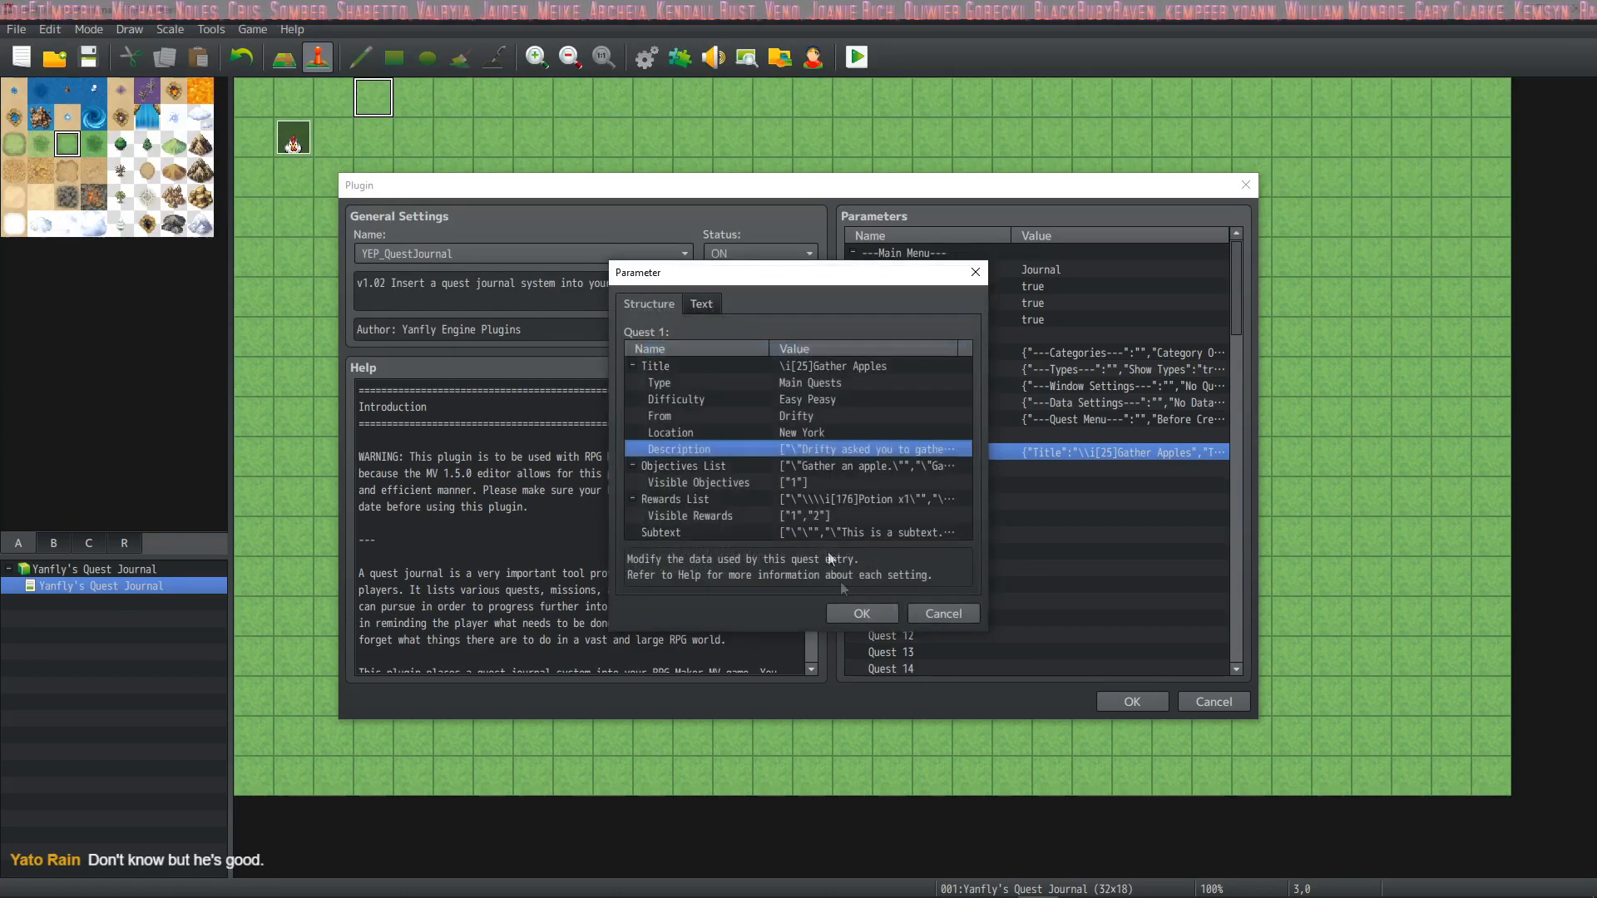
Step: Look through the apple-gathering entries in Quest 1's Objectives List, accepting the list as it is
double_click(810, 468)
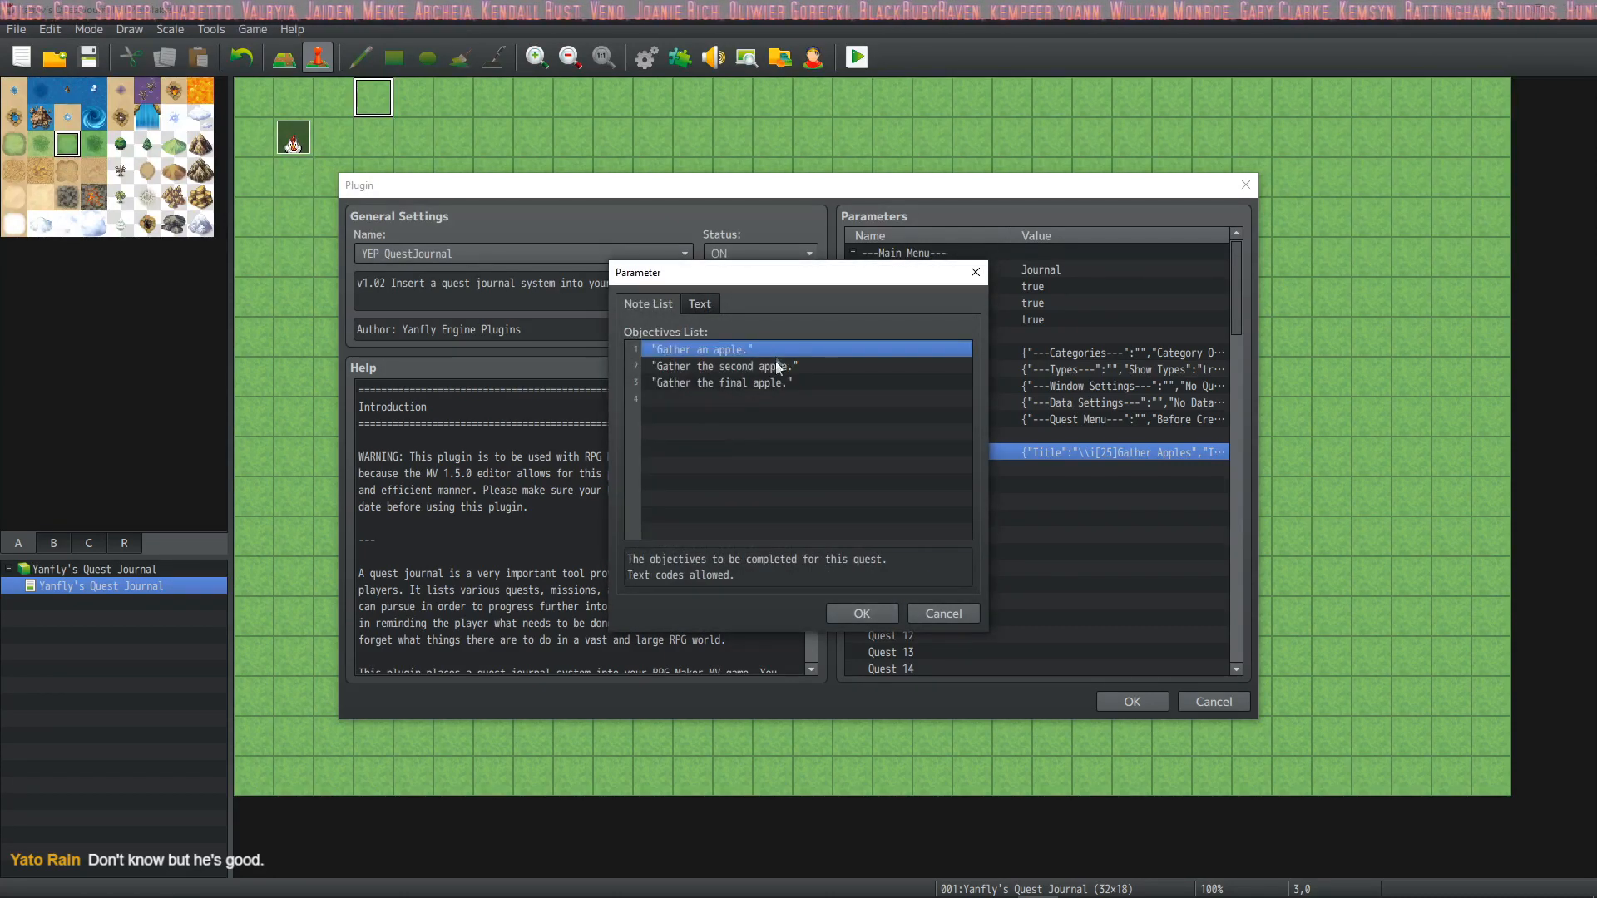
click(732, 406)
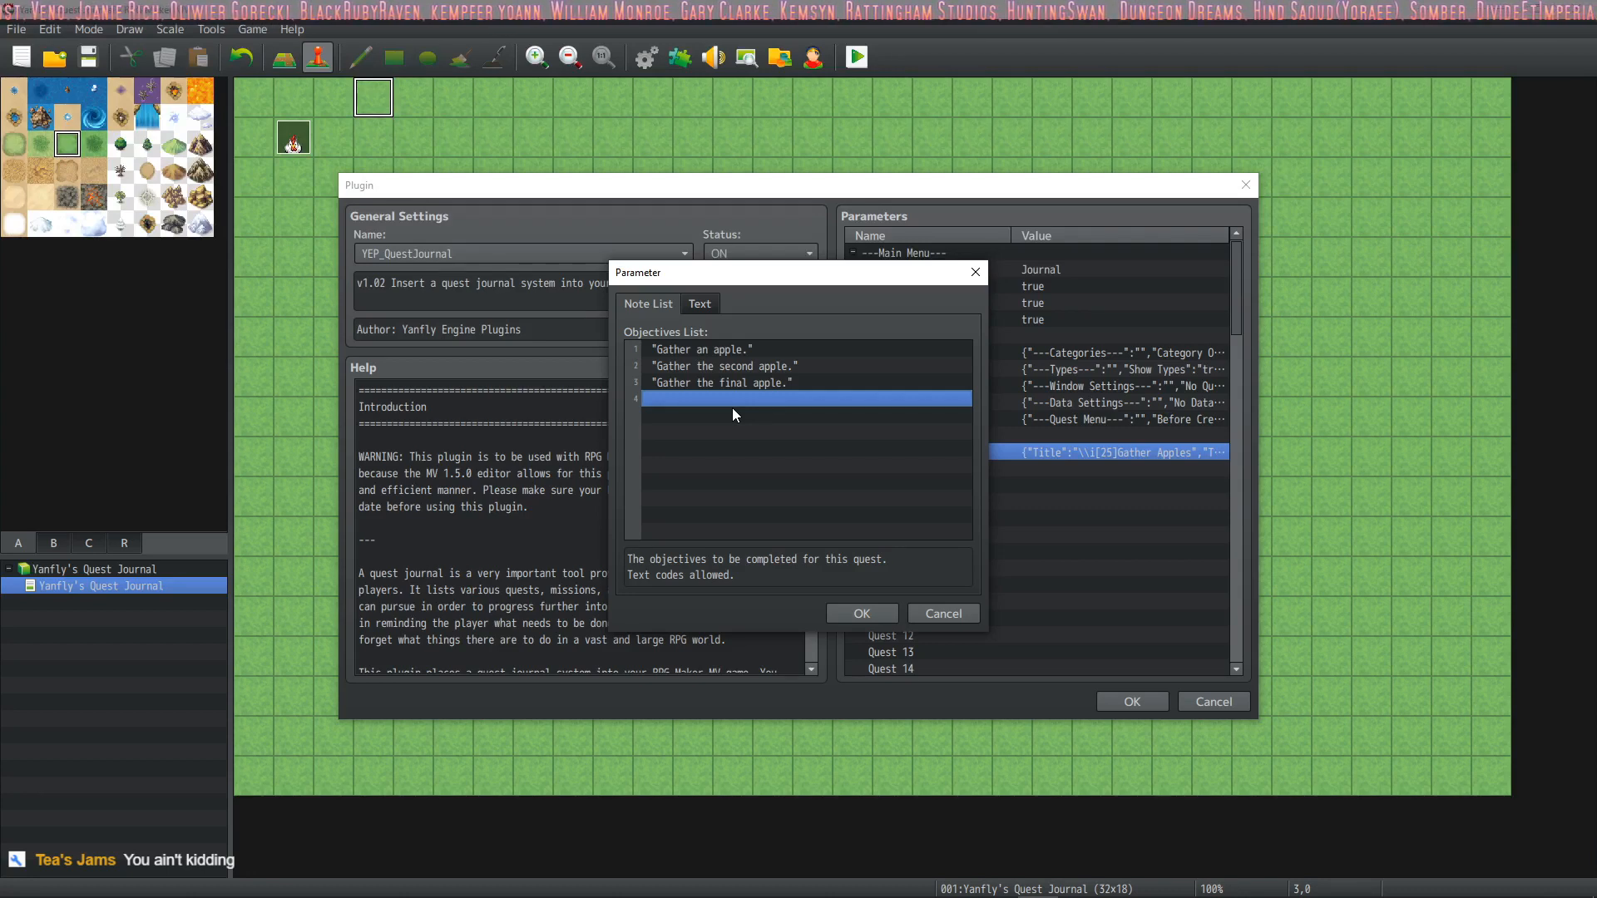
click(735, 349)
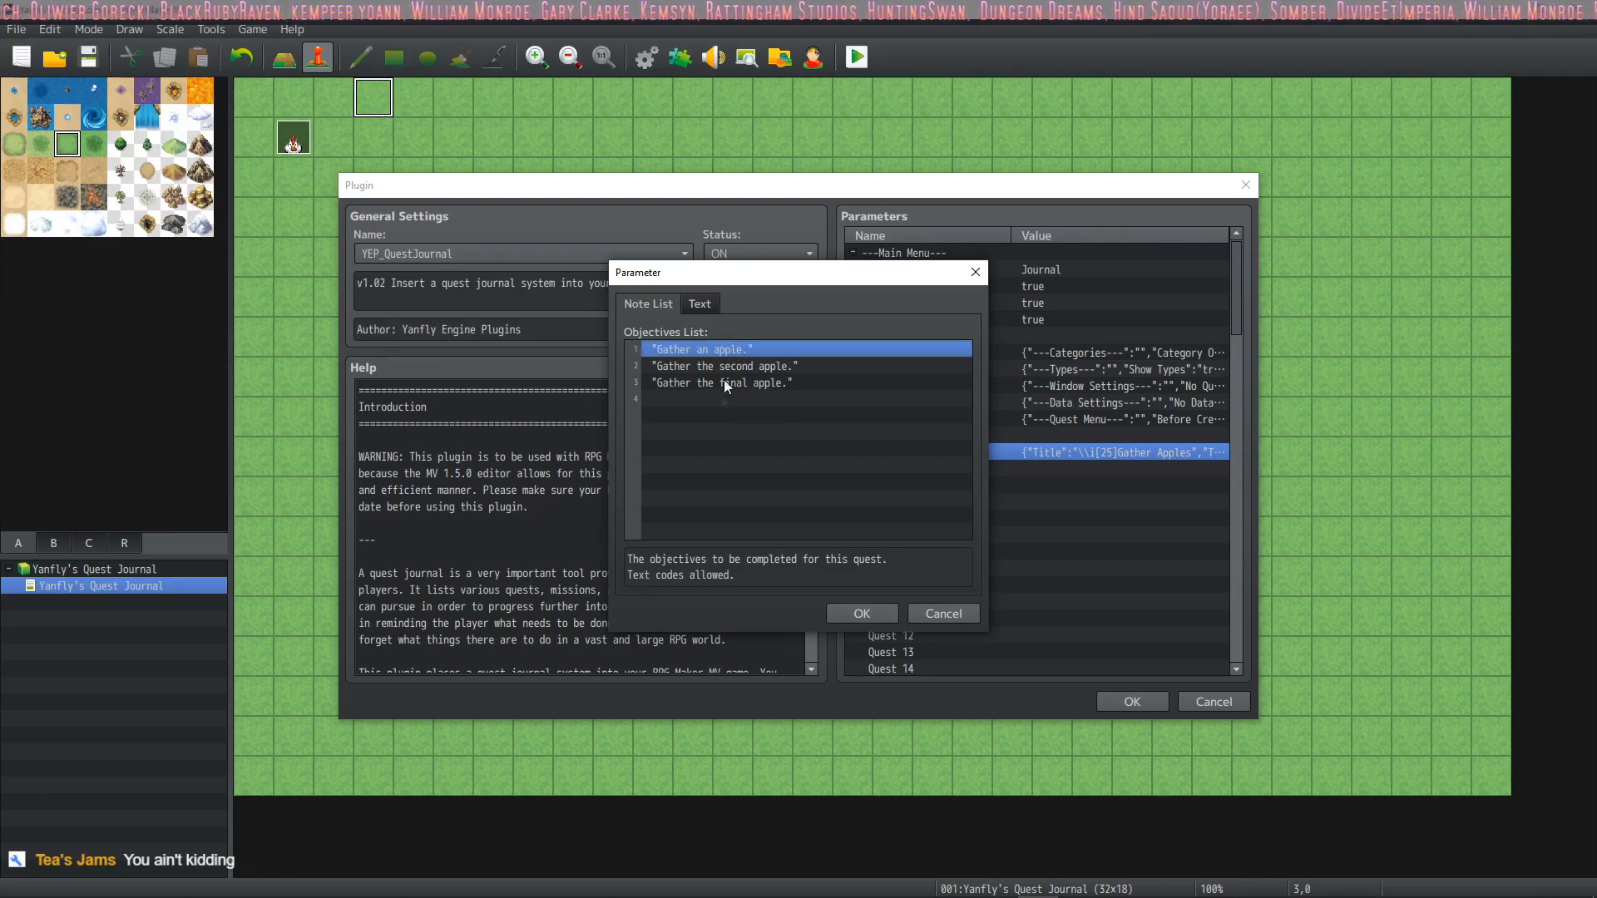
click(750, 367)
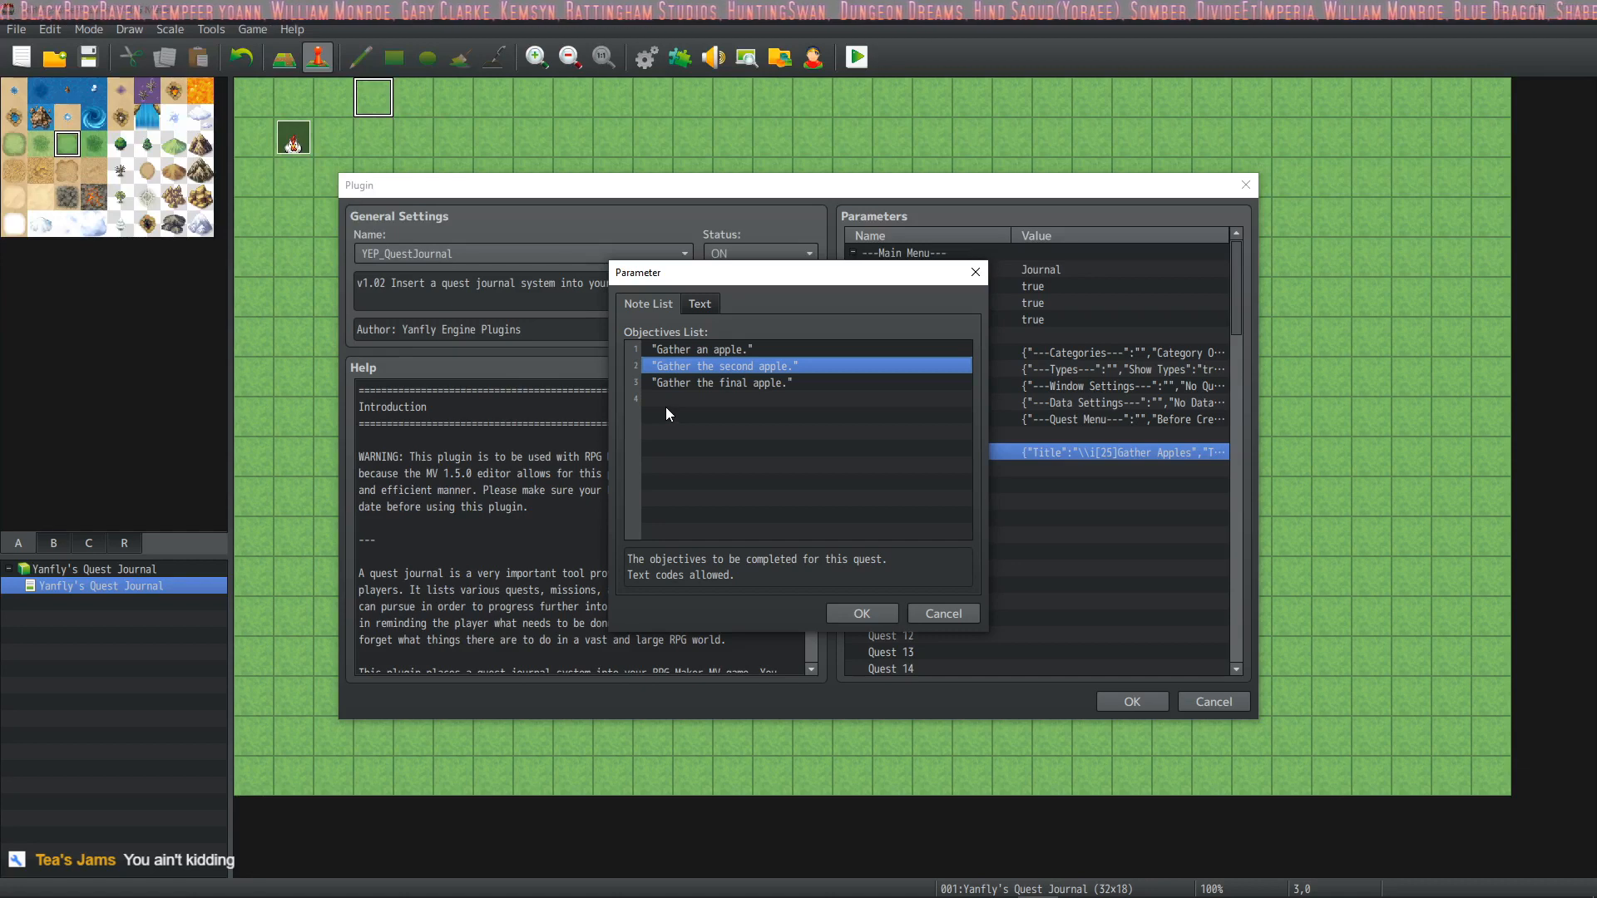
key(Down)
click(861, 611)
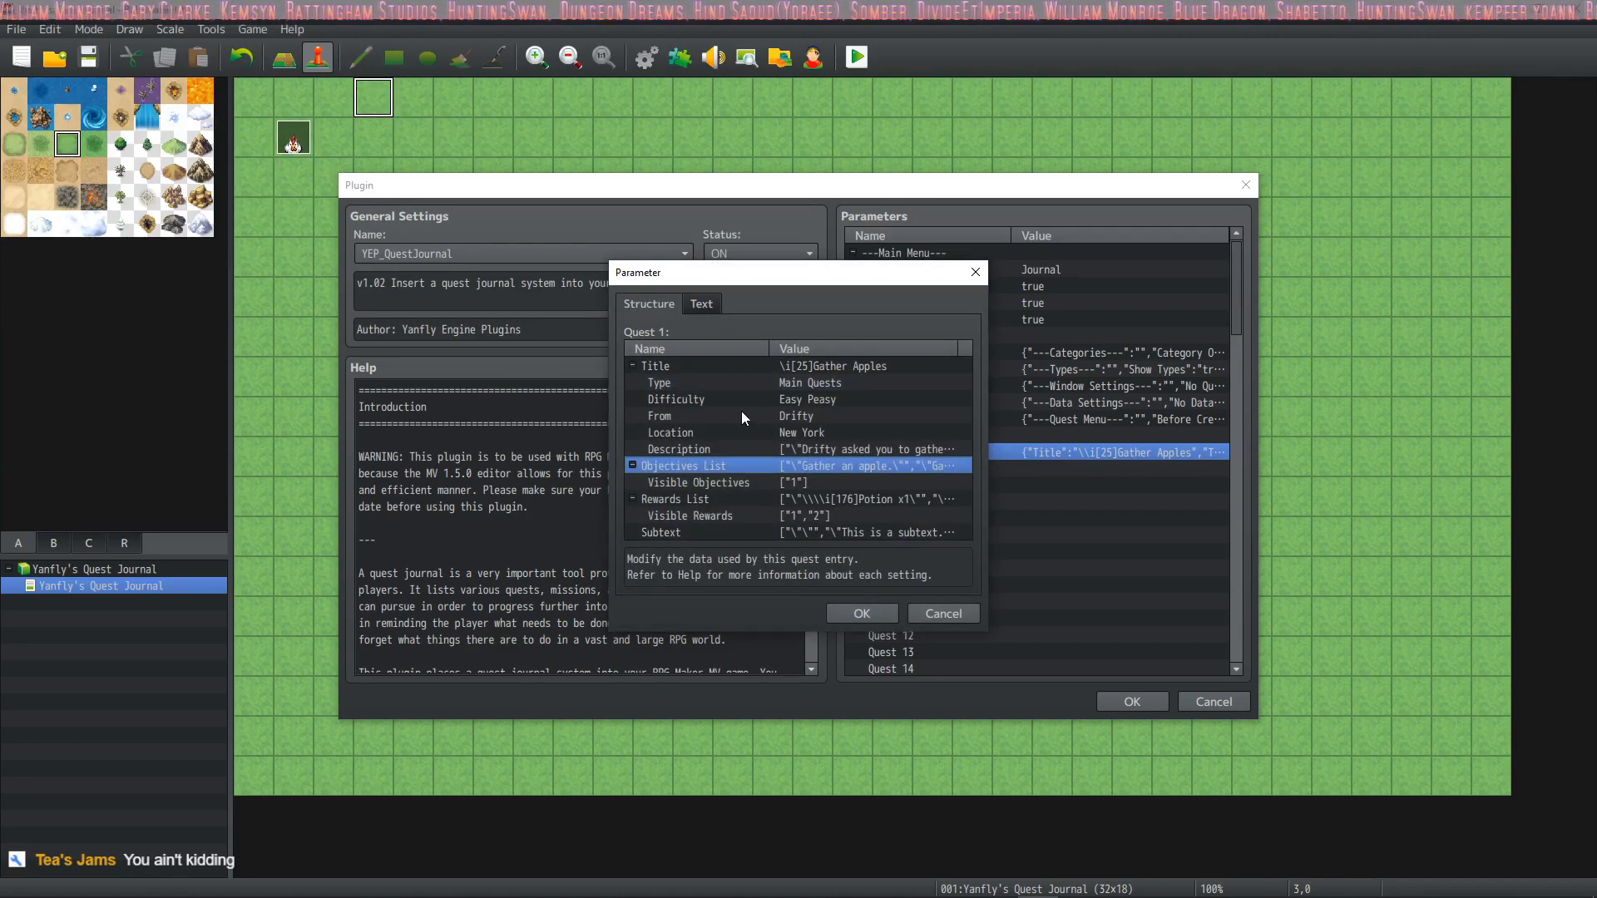
Step: Add objectives 2 and 3 to Quest 1's Visible Objectives list
double_click(797, 484)
double_click(666, 367)
text(2)
key(Return)
double_click(682, 383)
text(3)
click(862, 523)
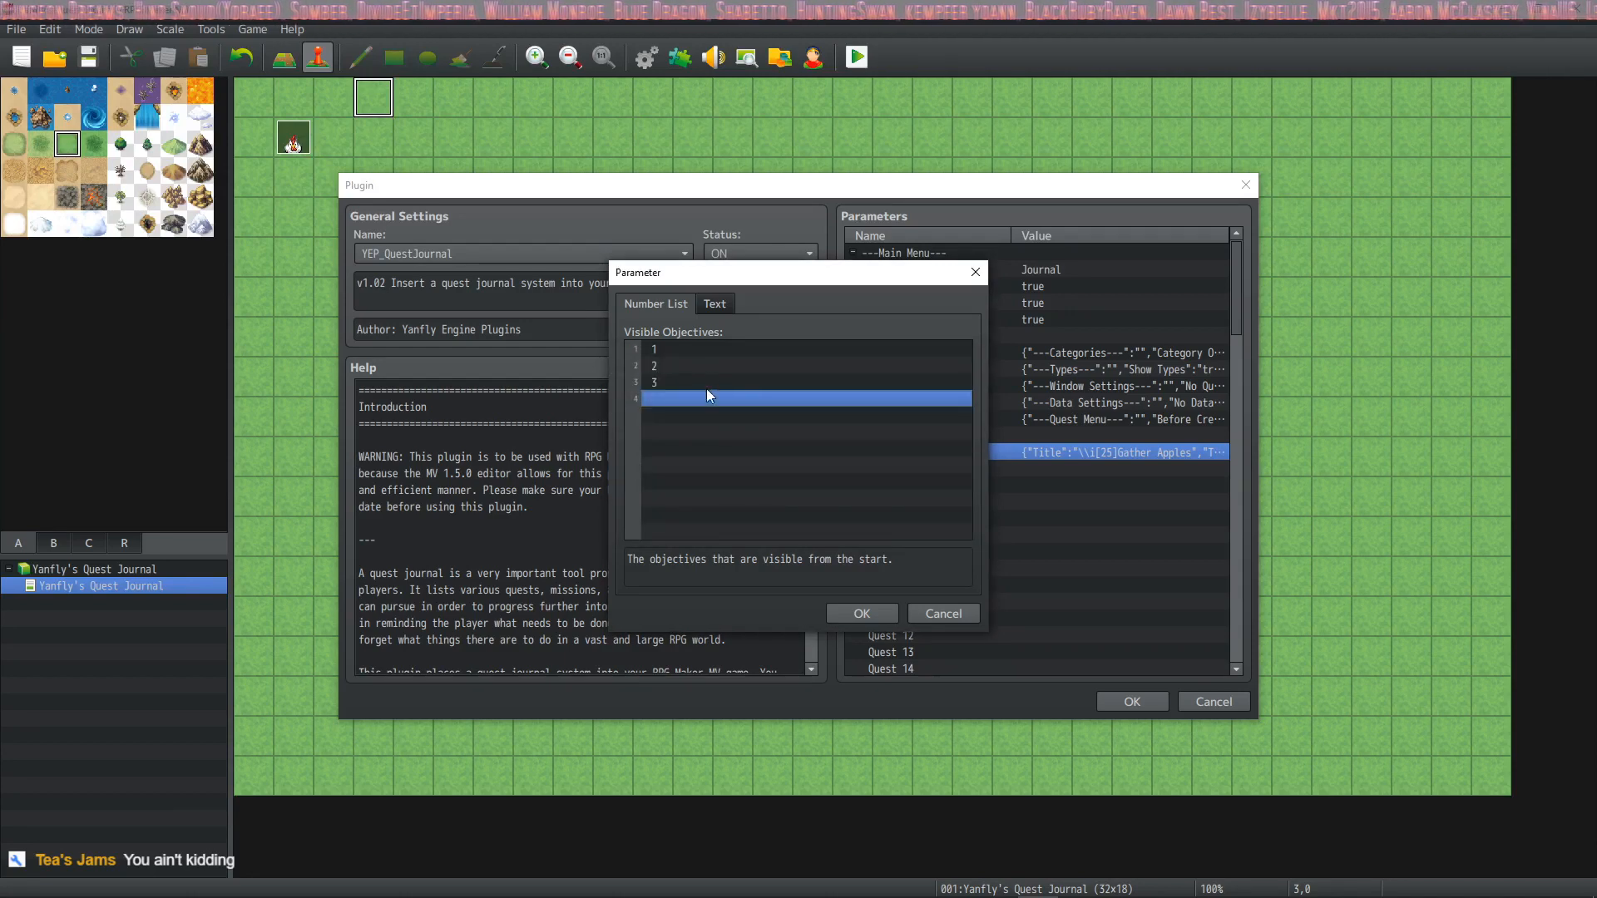
Step: Delete objectives 2 and 3 from Quest 1's Visible Objectives, keeping only objective 1, and accept the list
click(707, 388)
key(Delete)
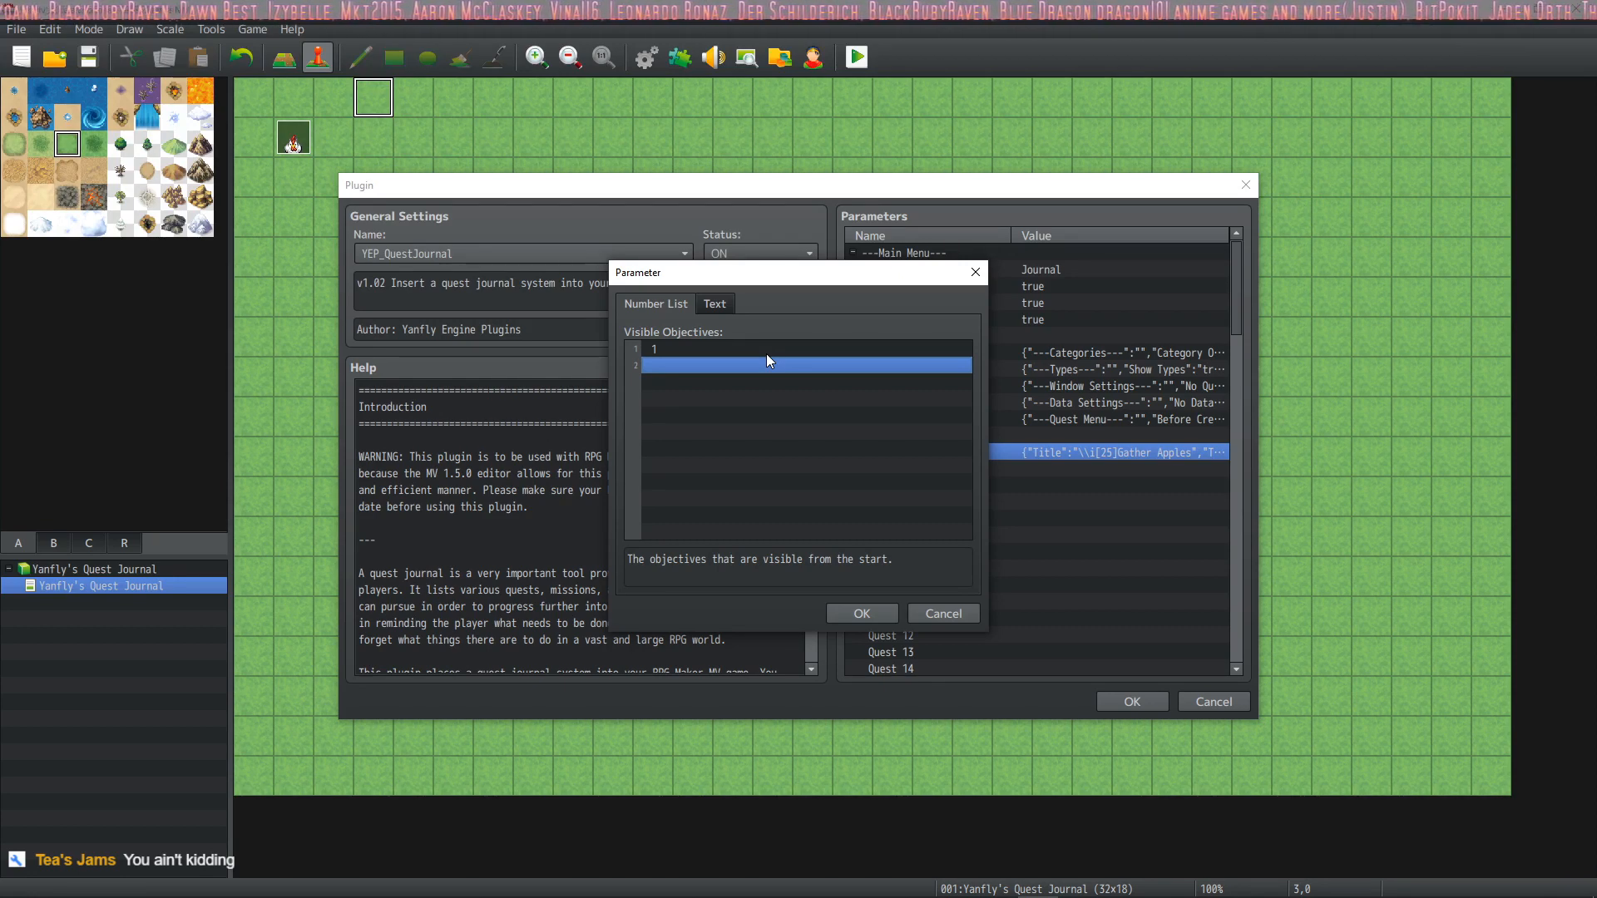
click(860, 613)
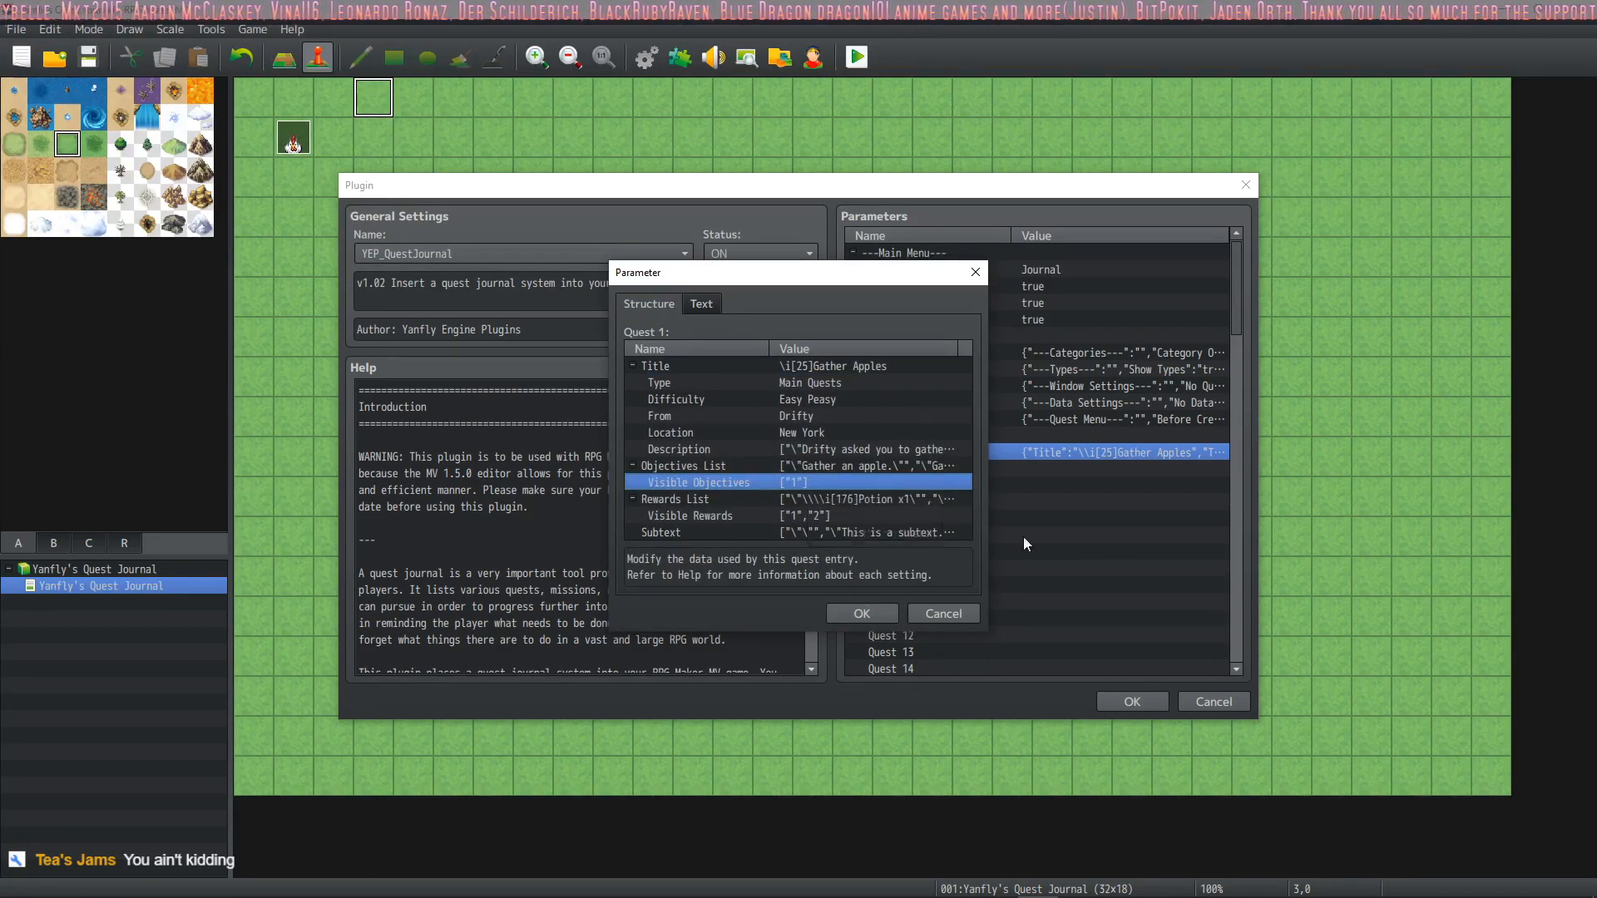
Step: Review the Potion and Ether entries and the third note in Quest 1's Rewards List, accepting everything as it is
double_click(831, 501)
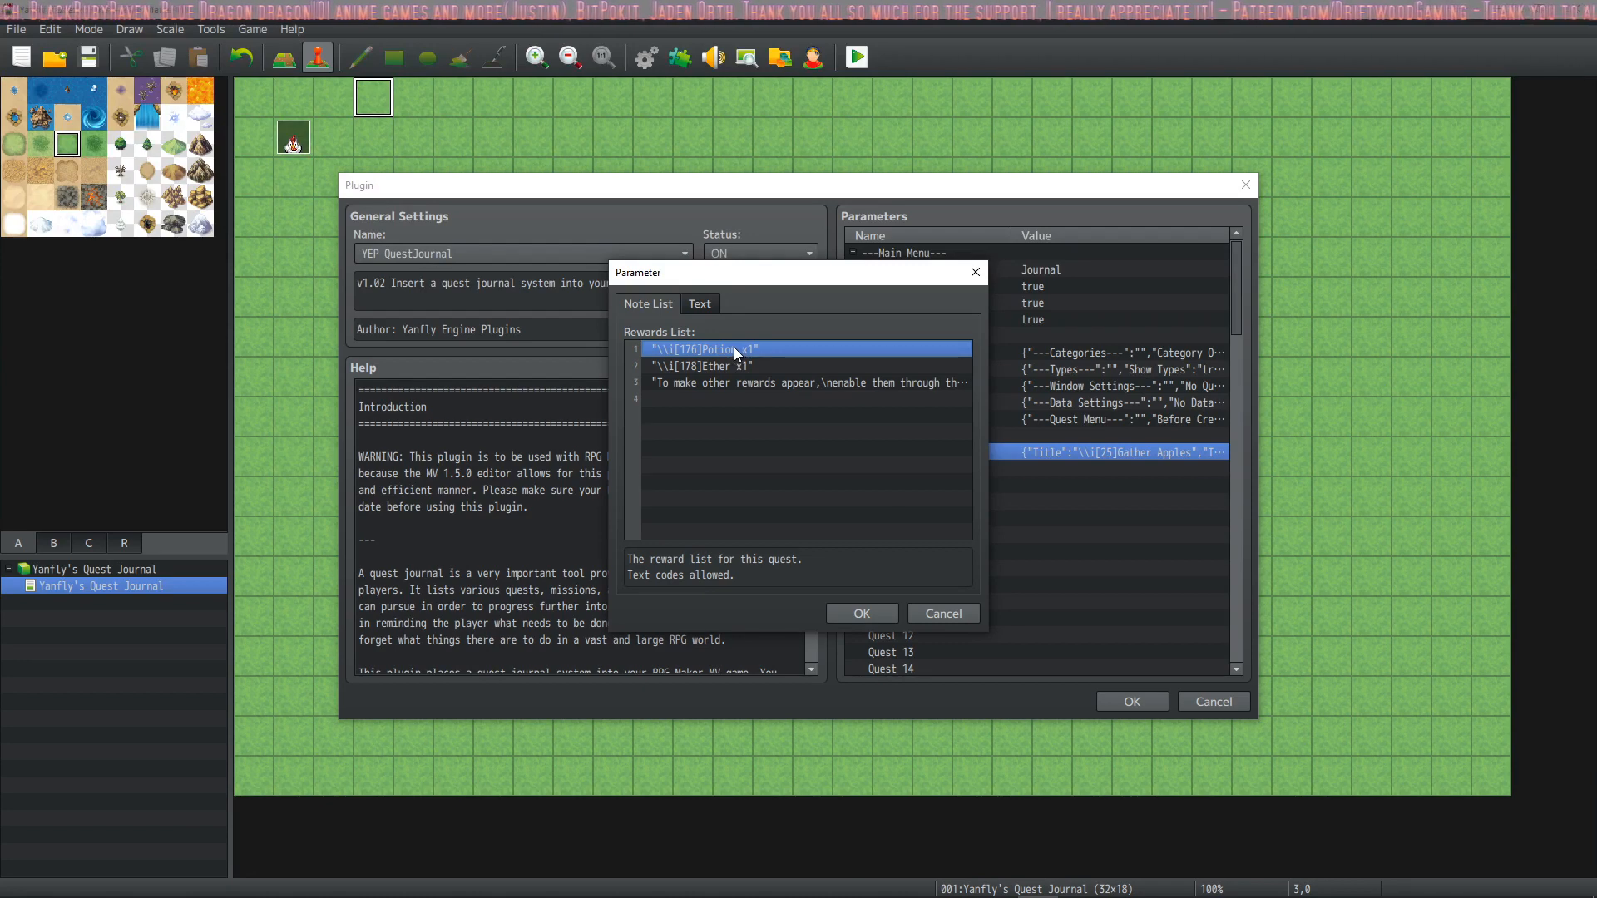
click(770, 360)
click(760, 348)
click(745, 368)
click(751, 348)
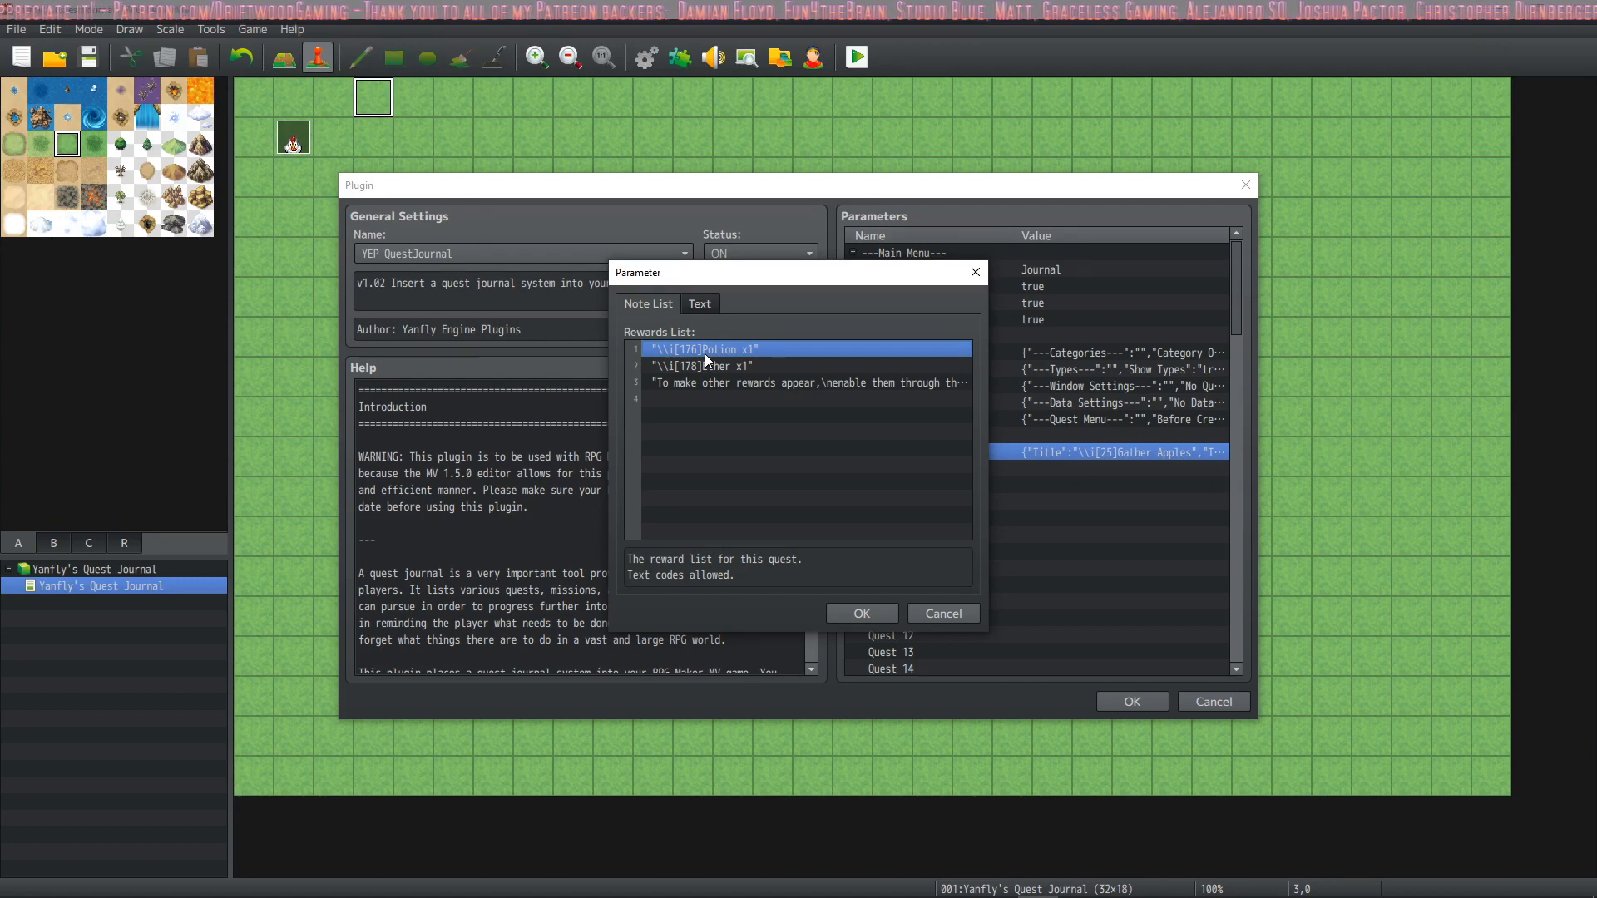
double_click(774, 384)
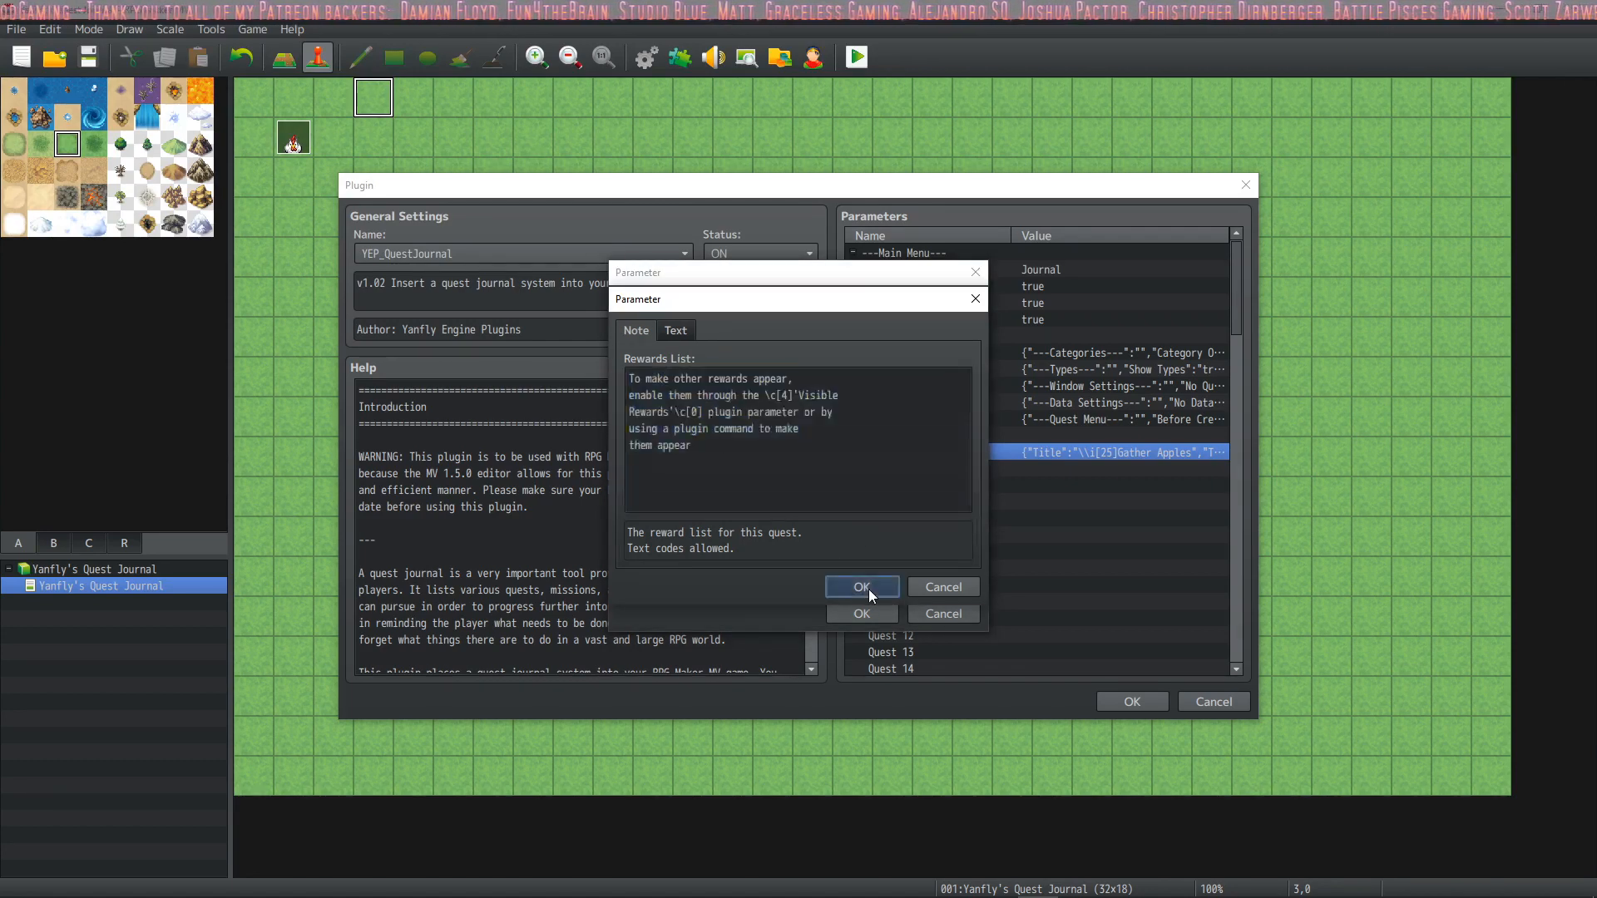
click(861, 587)
click(845, 615)
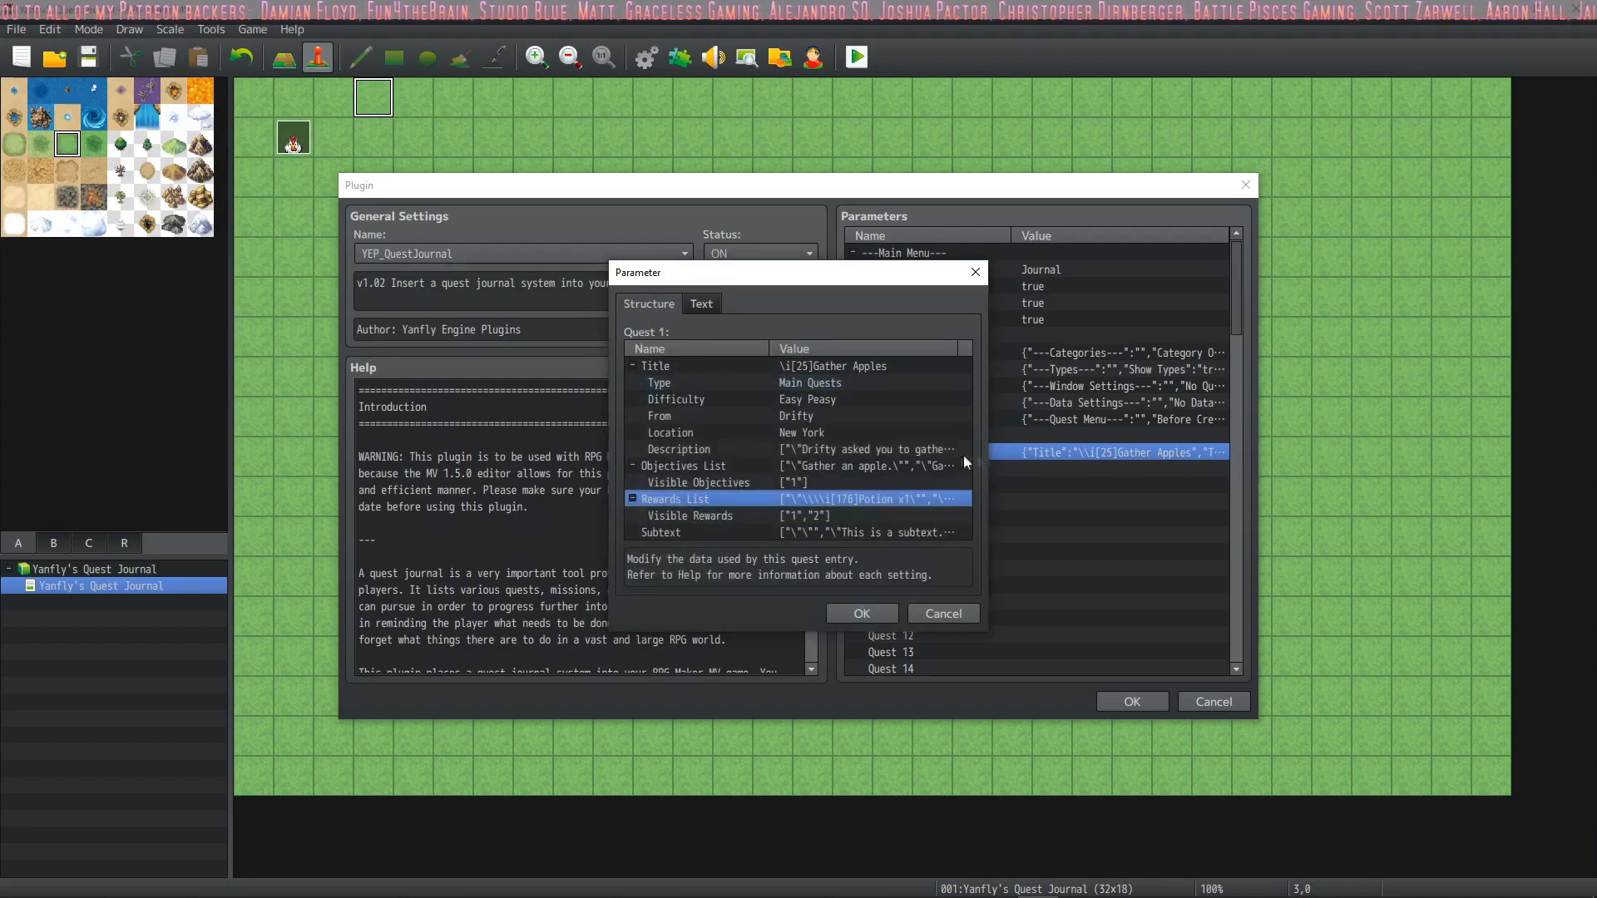
Step: Check Quest 1's Visible Rewards and reread the third Rewards List note, accepting both lists as they are
double_click(766, 512)
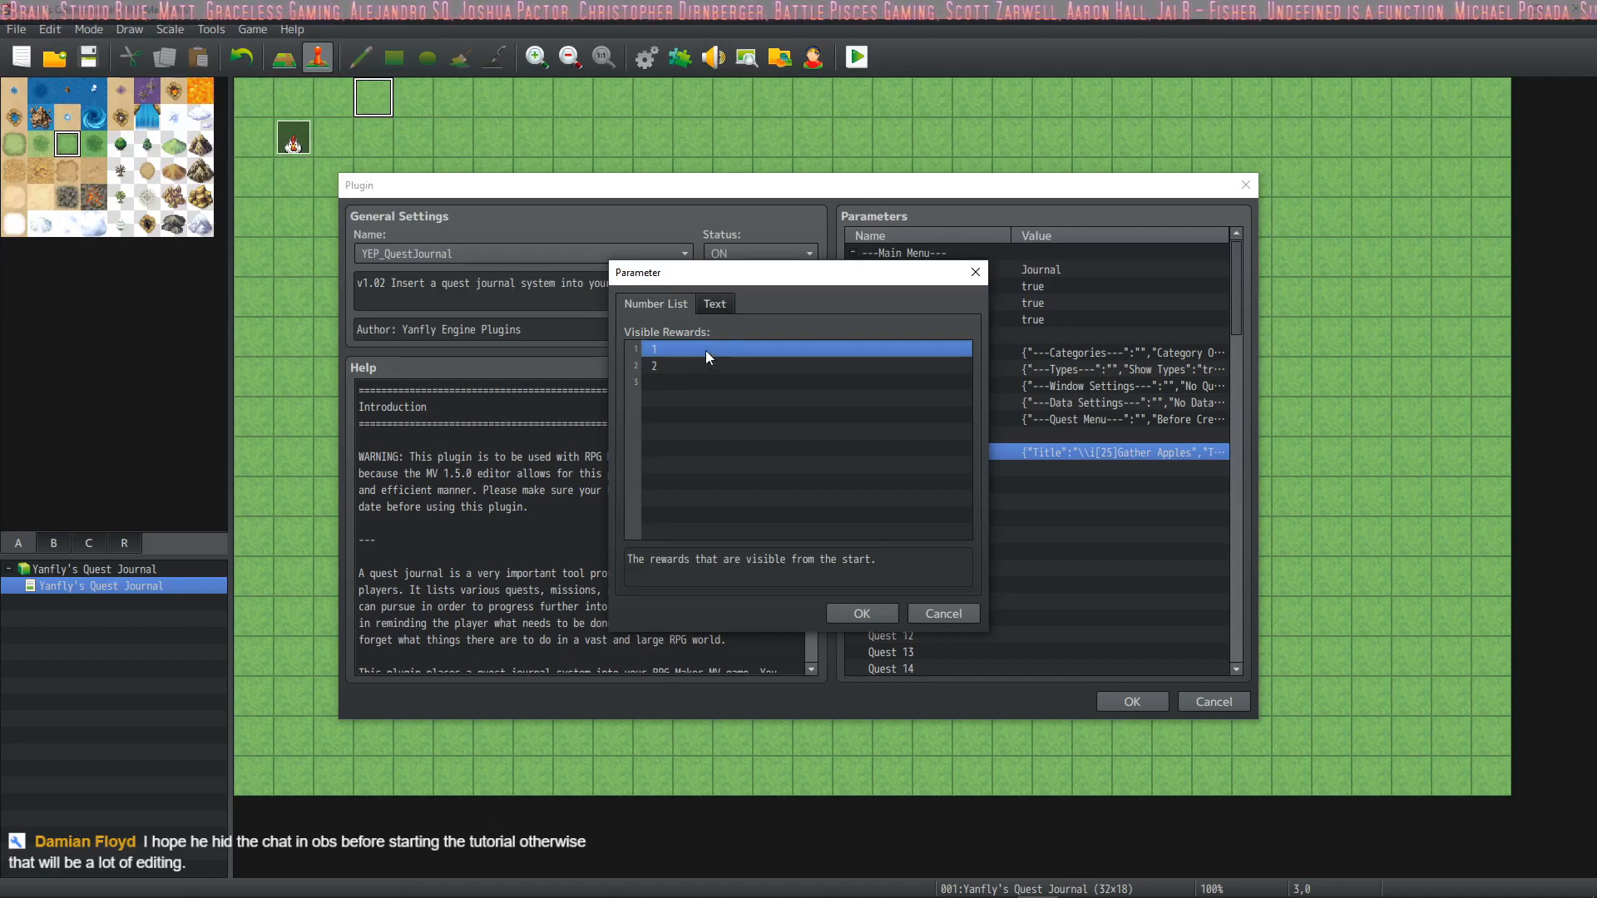
click(845, 613)
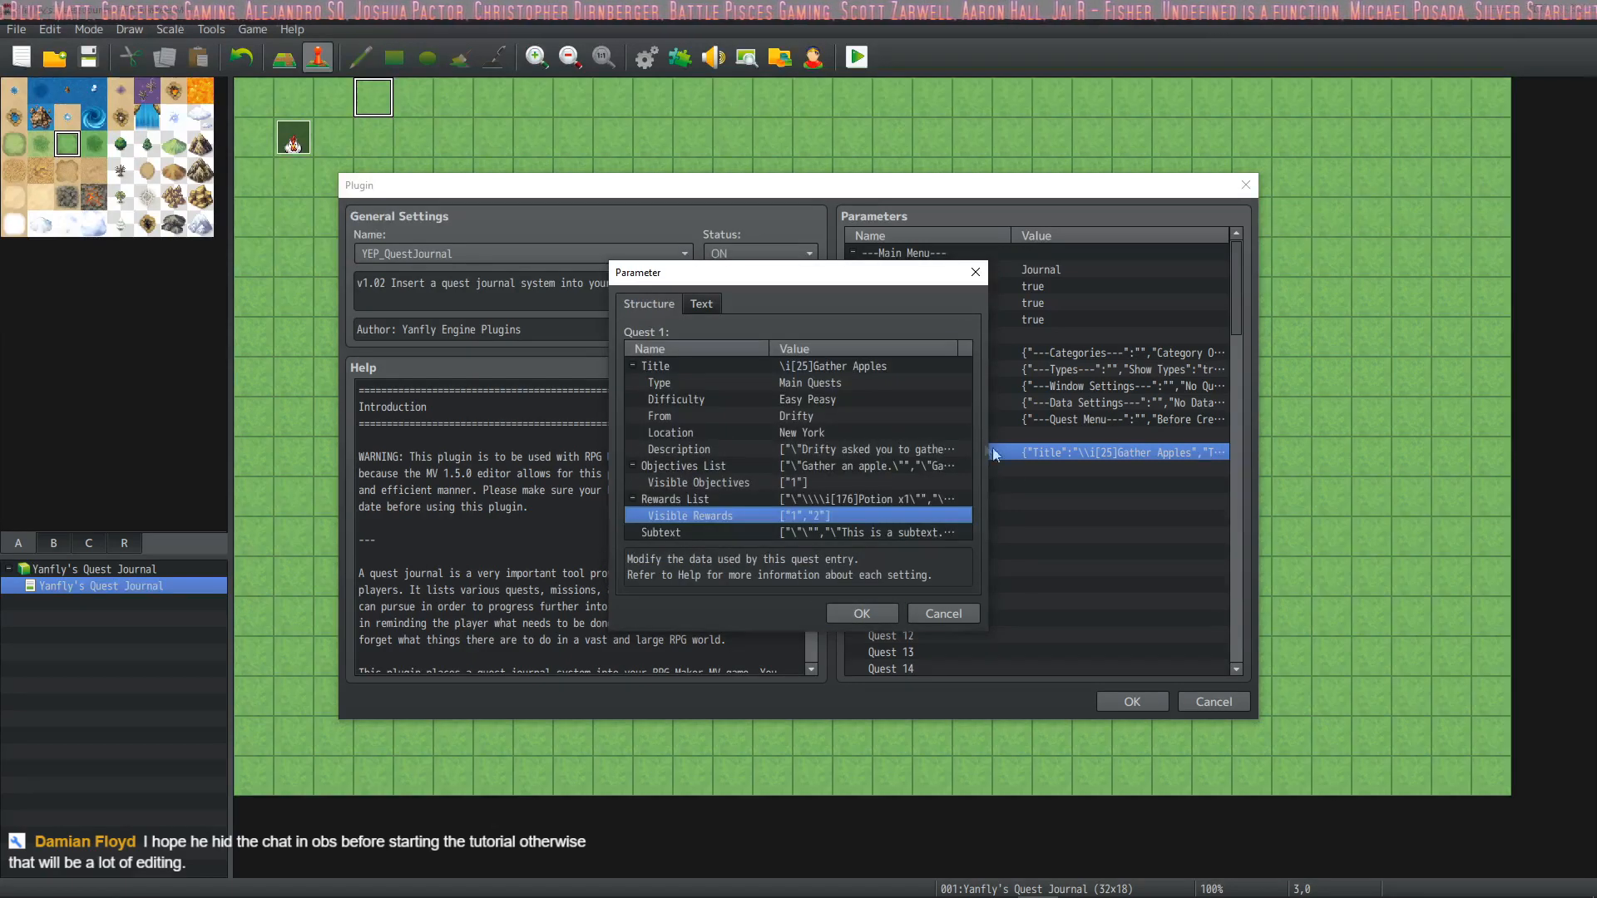
double_click(787, 499)
click(717, 382)
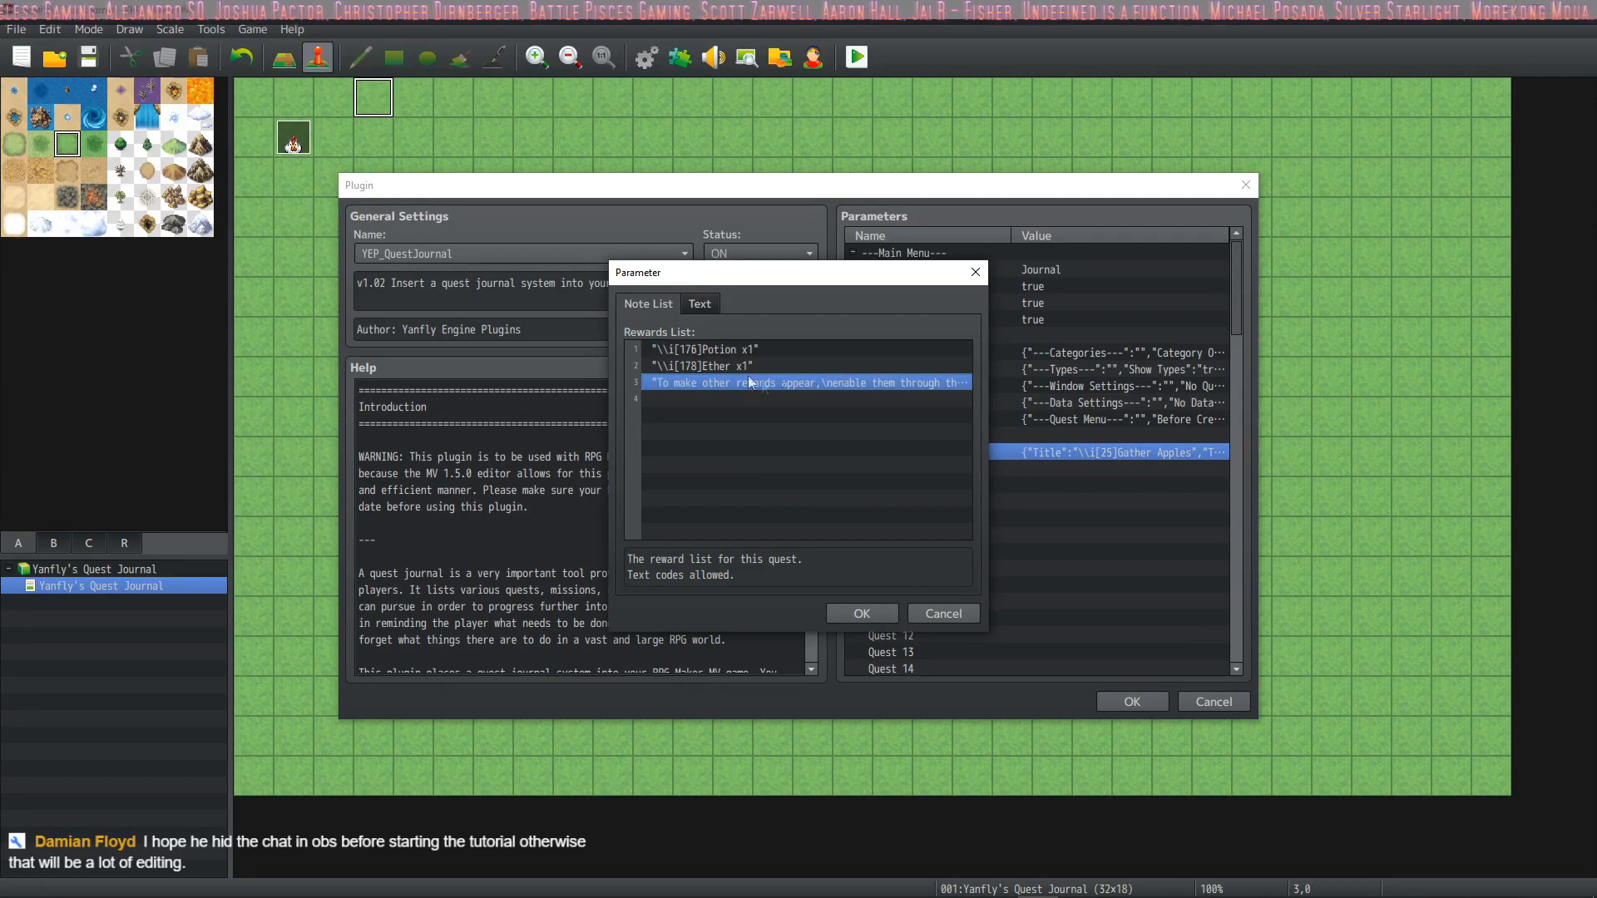
double_click(795, 382)
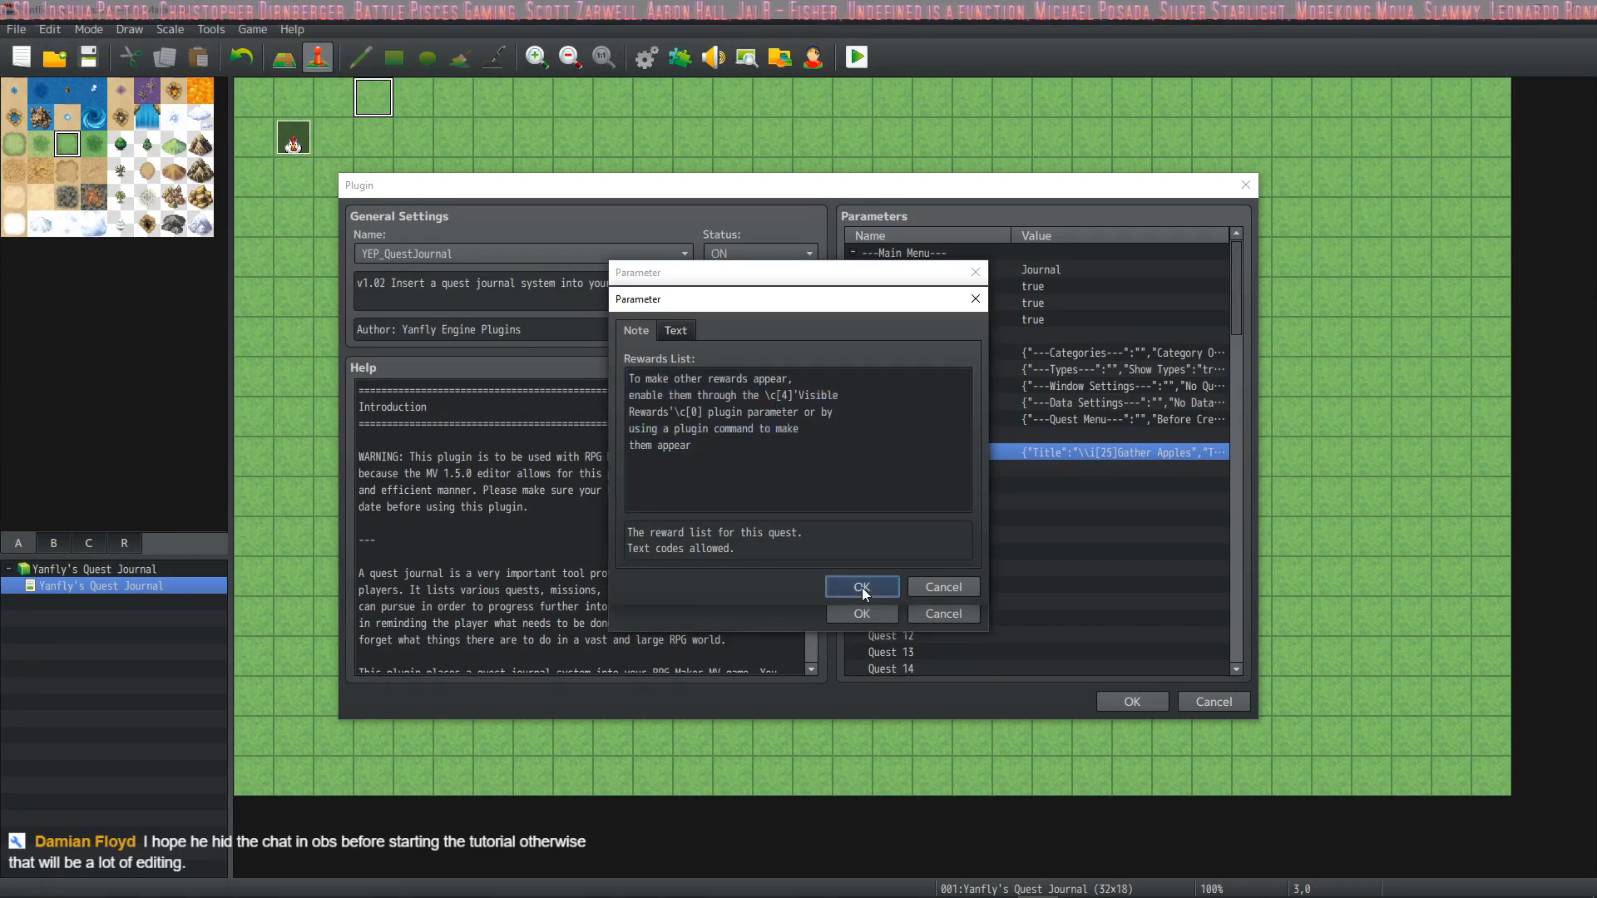
click(862, 587)
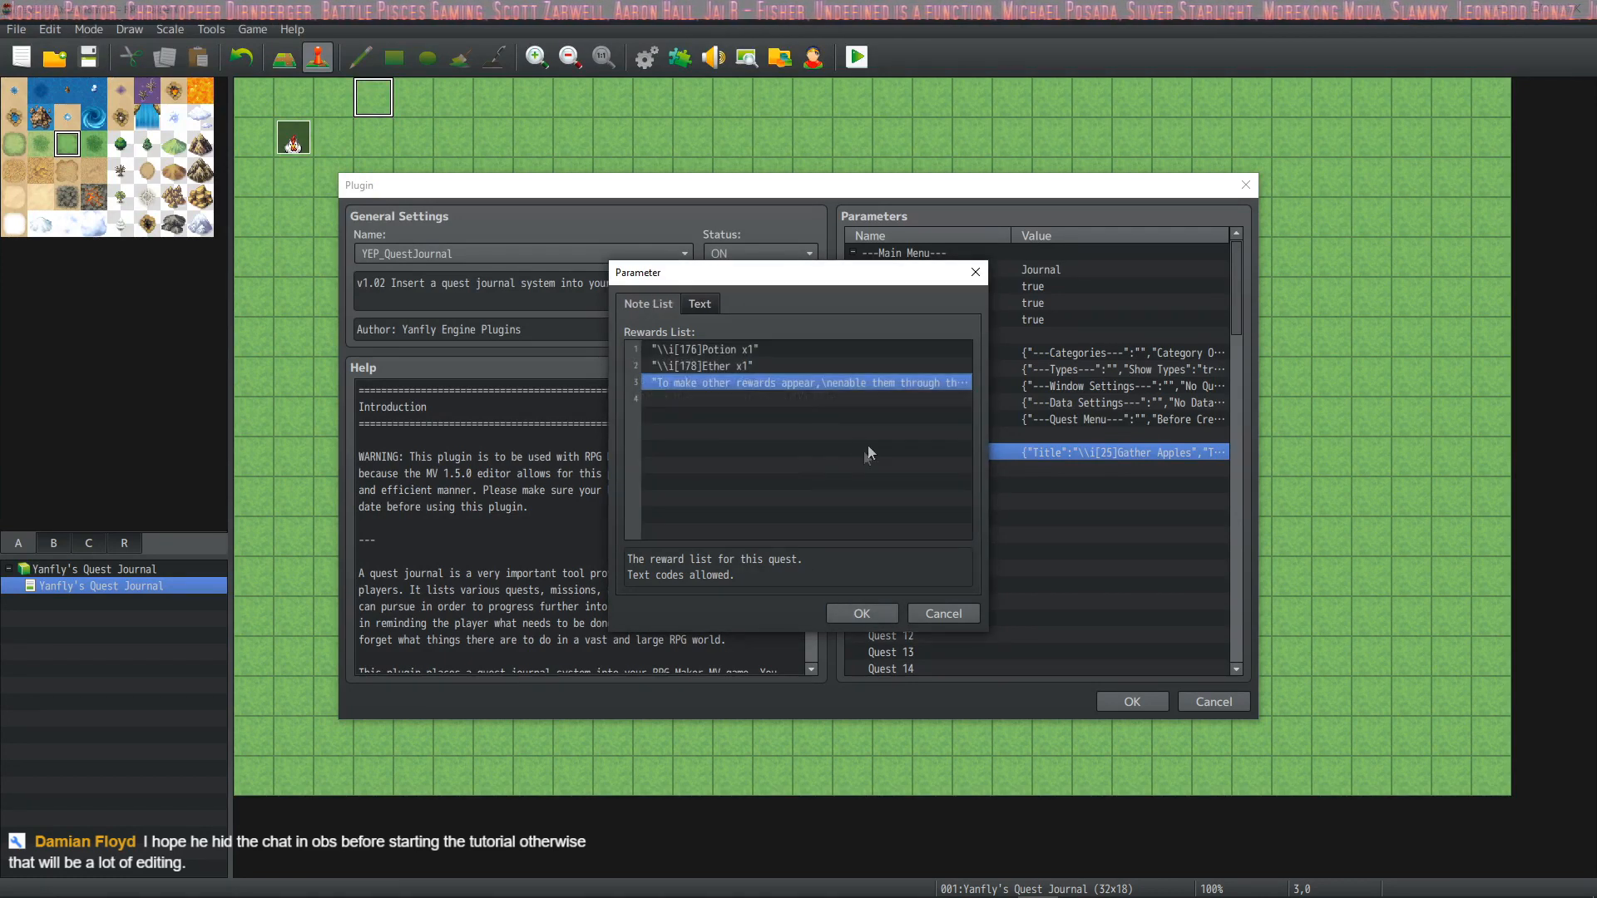
click(872, 613)
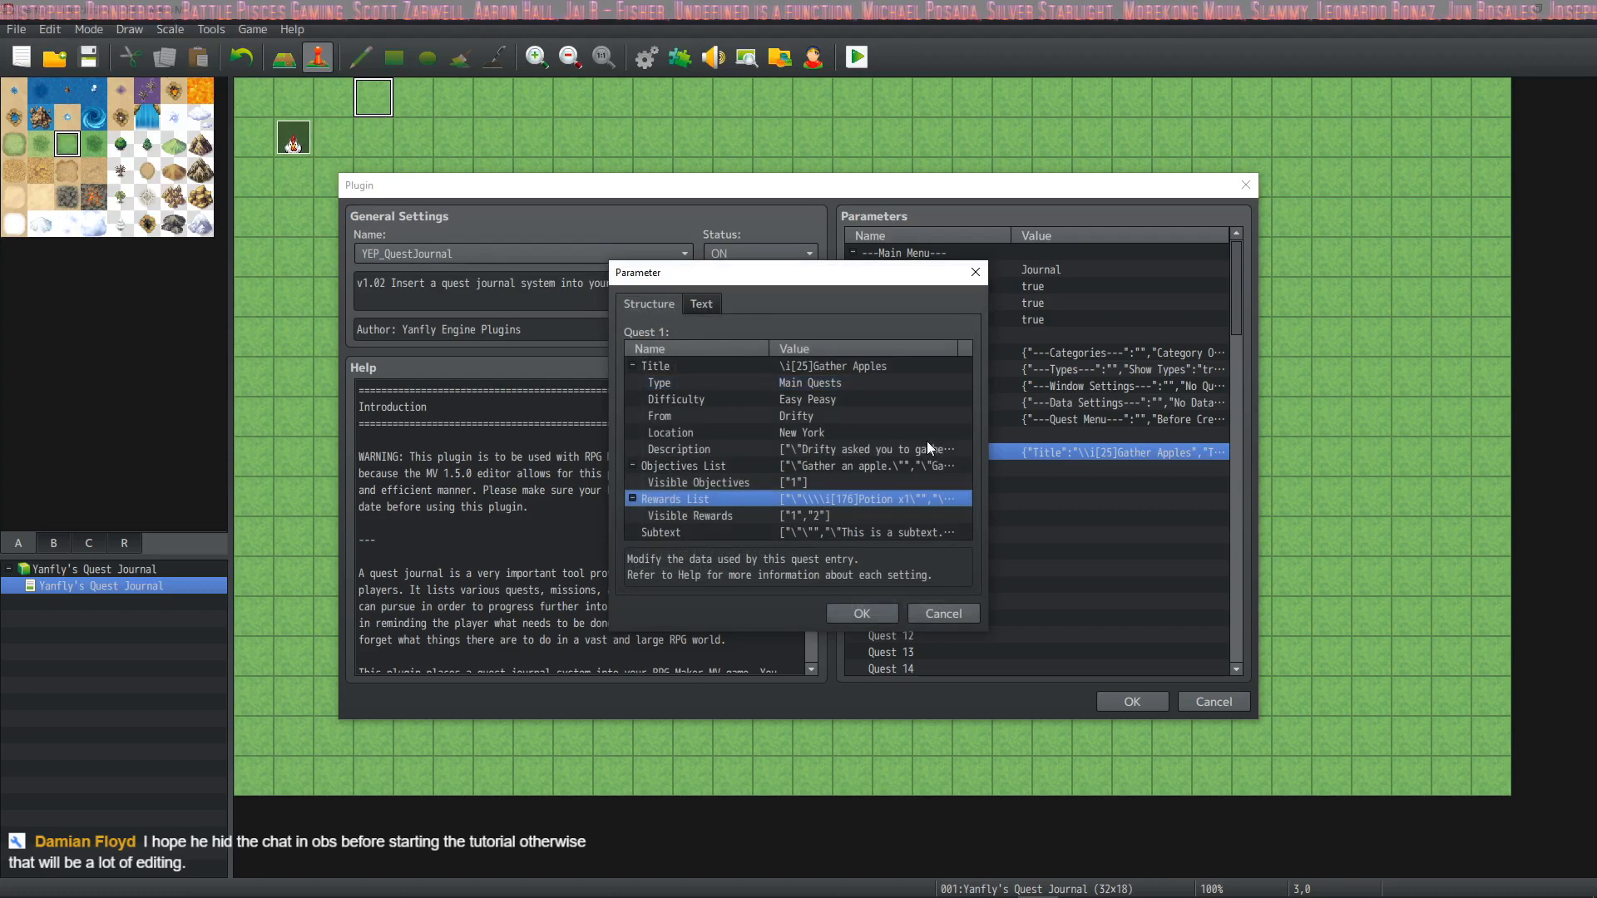
Step: Read Quest 1's Subtext entries, accept them and the Quest 1 settings as they are, and look down the quest list
double_click(816, 532)
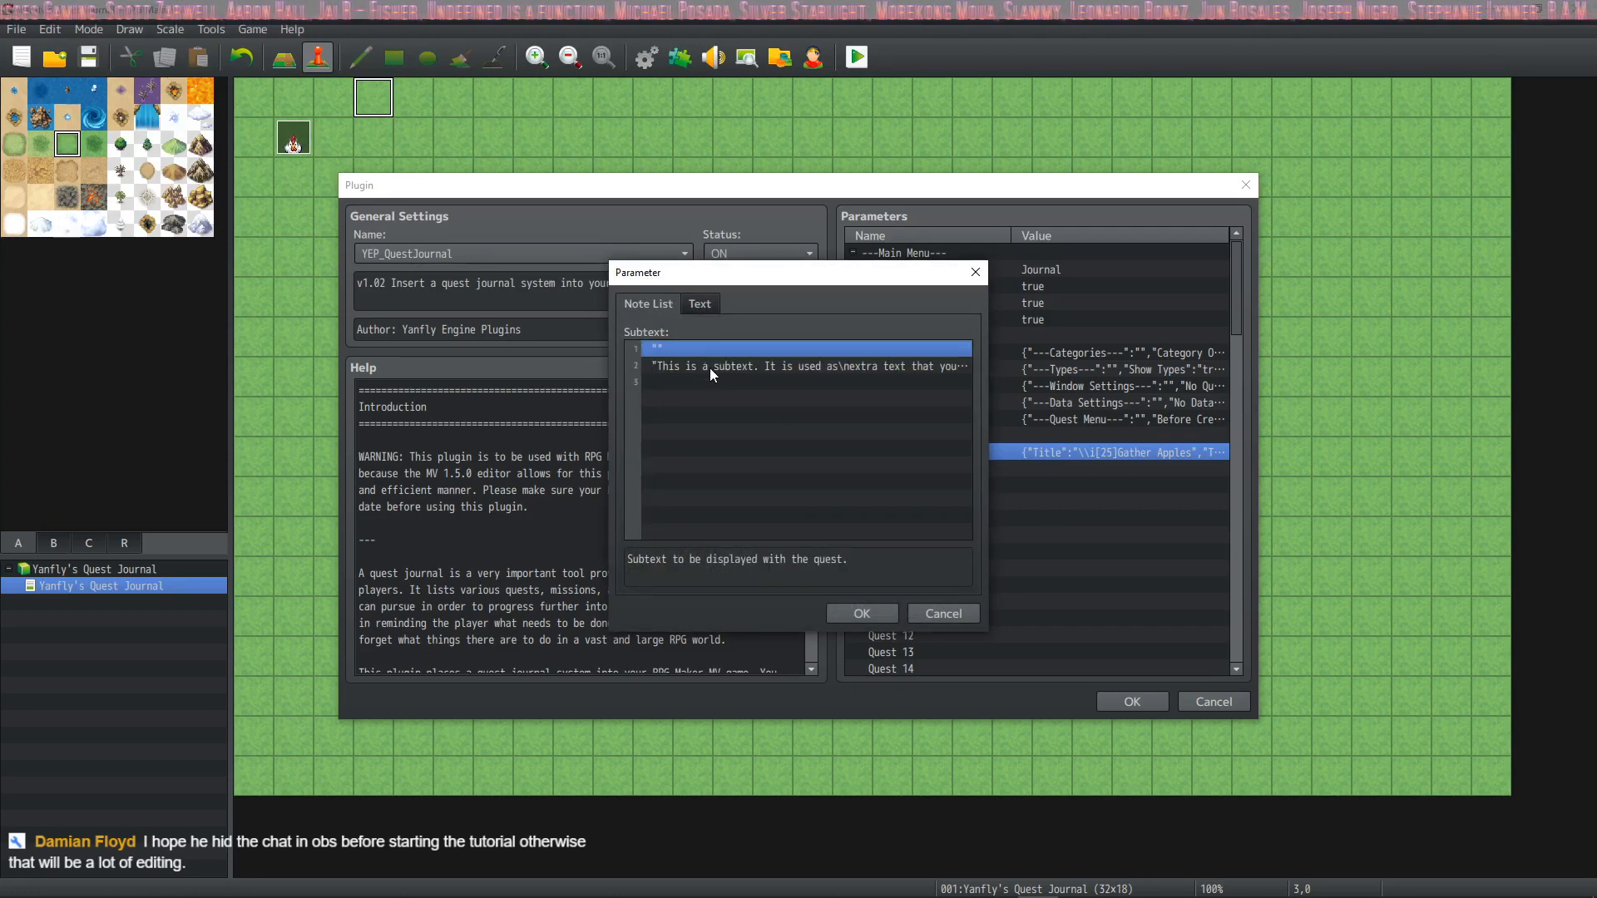
double_click(687, 366)
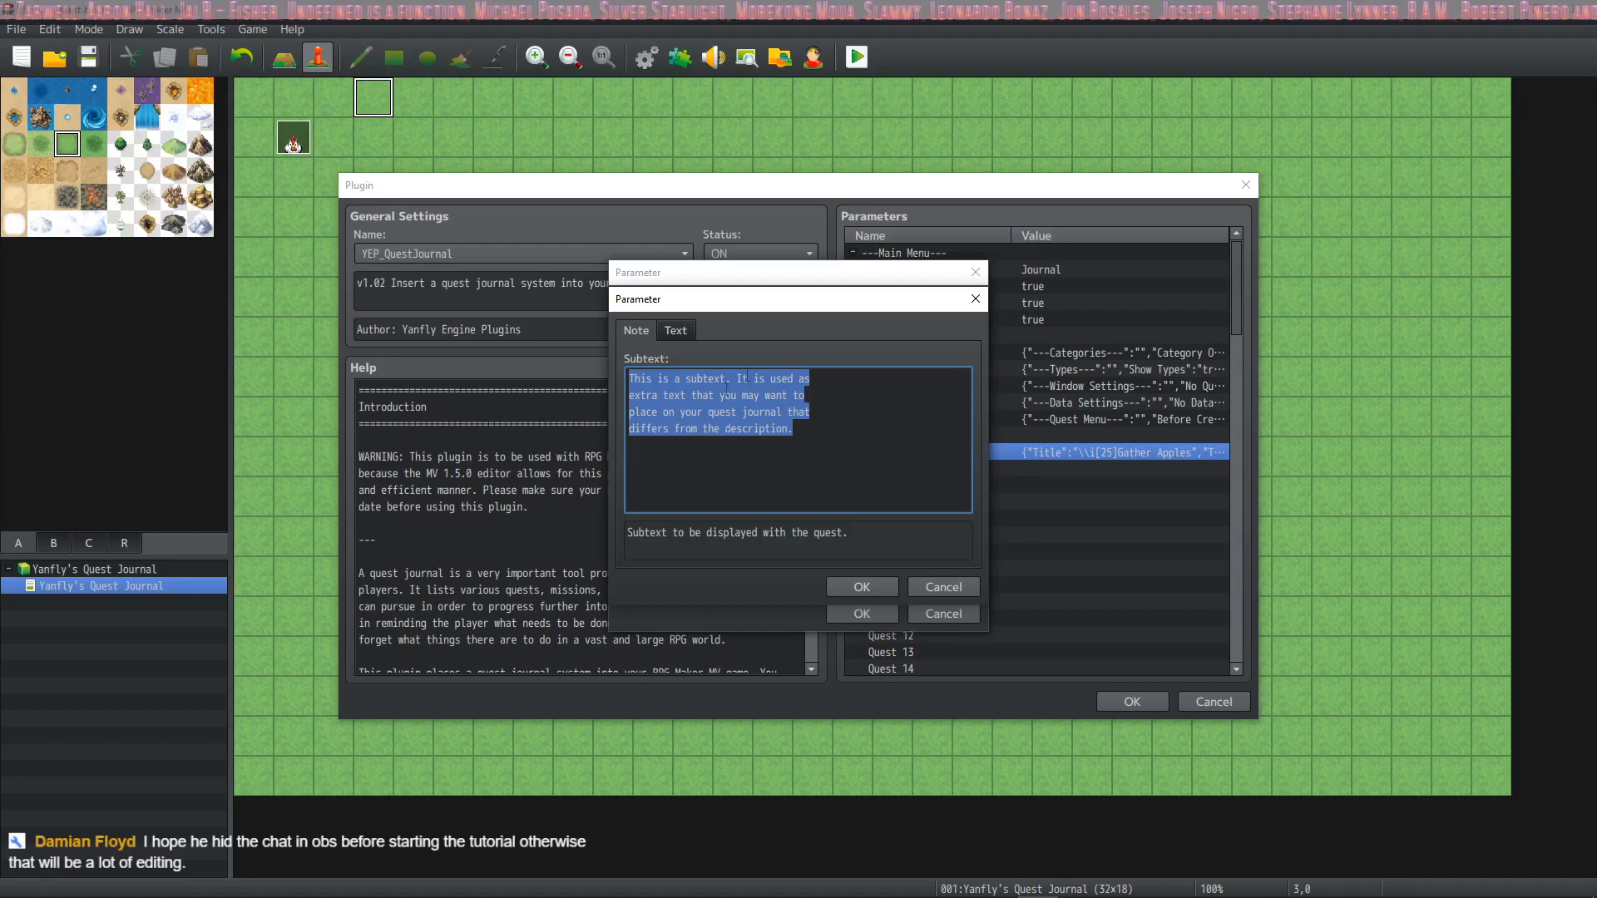
click(862, 588)
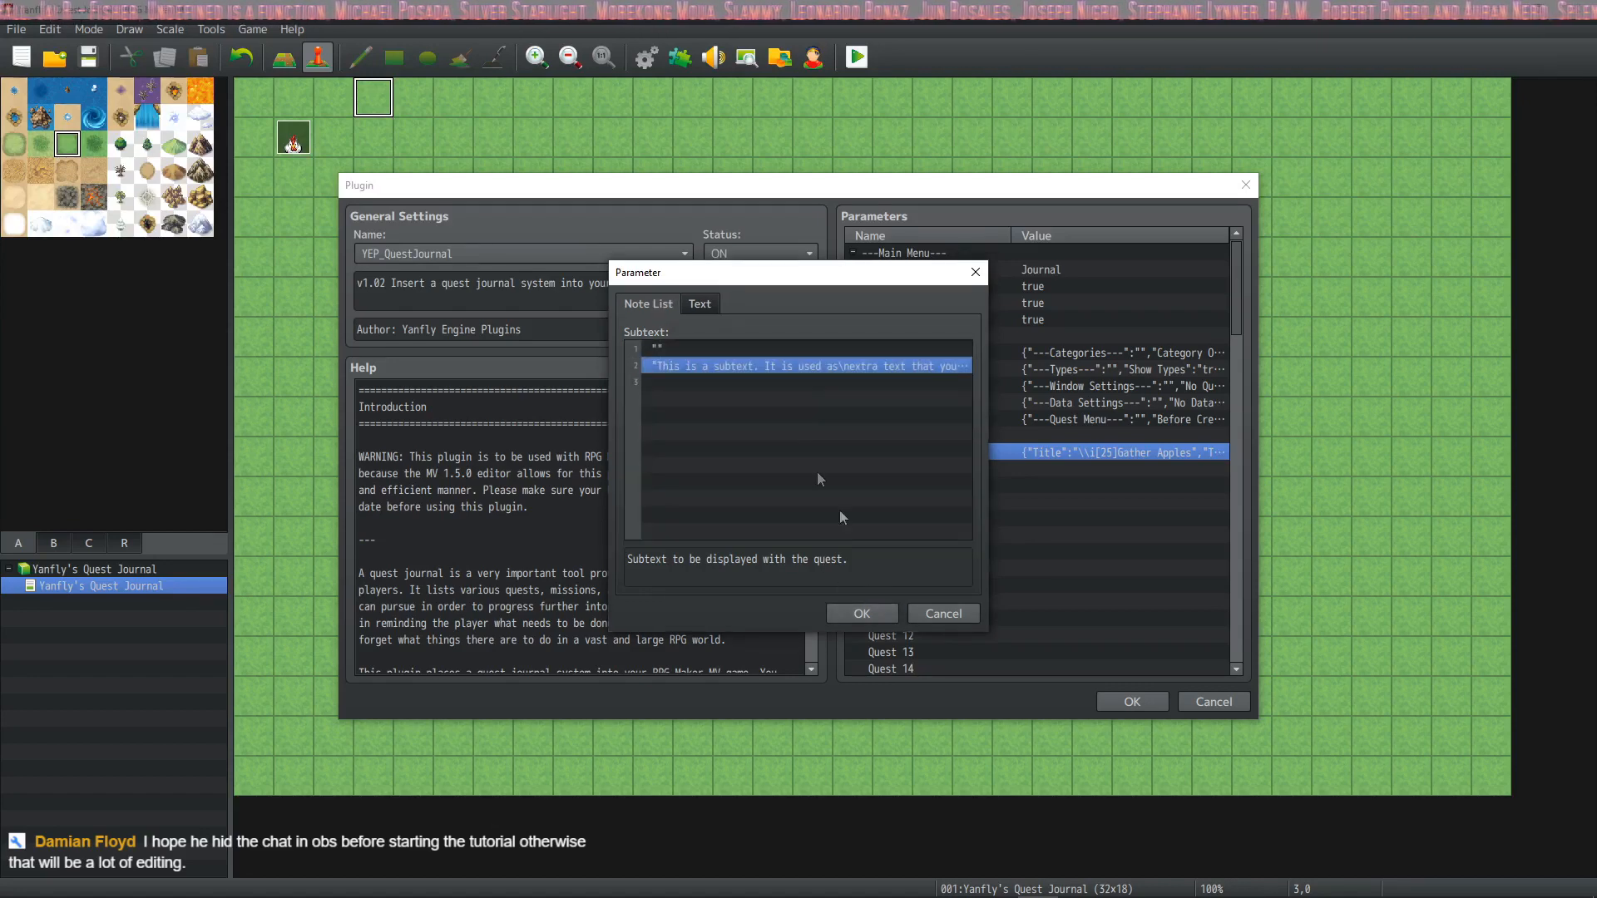
click(862, 613)
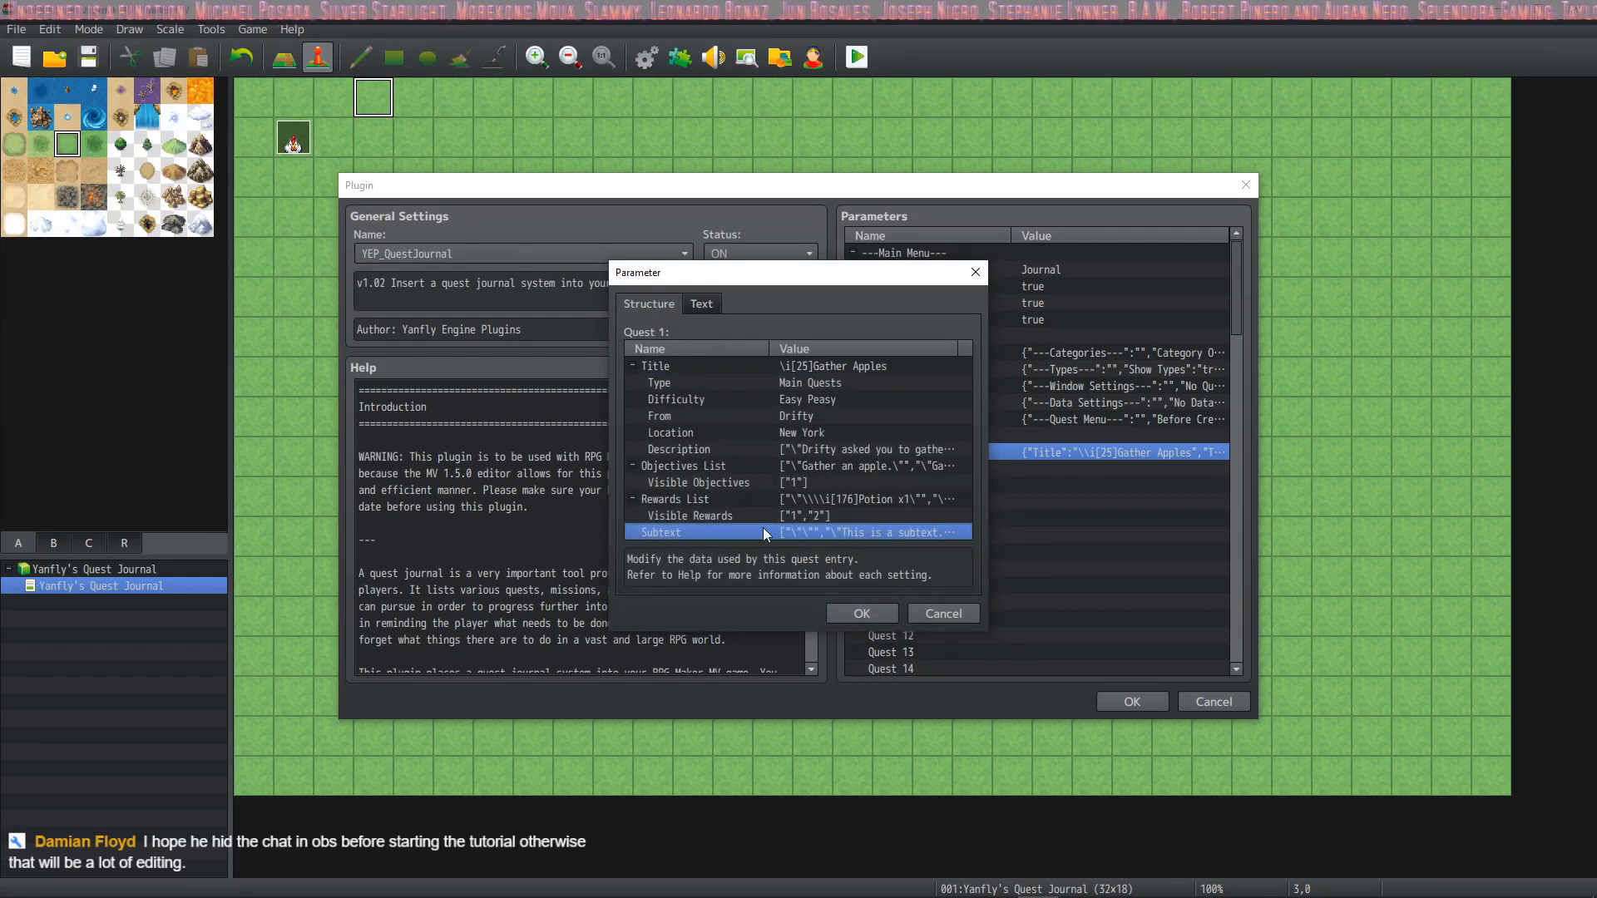
double_click(821, 530)
click(855, 612)
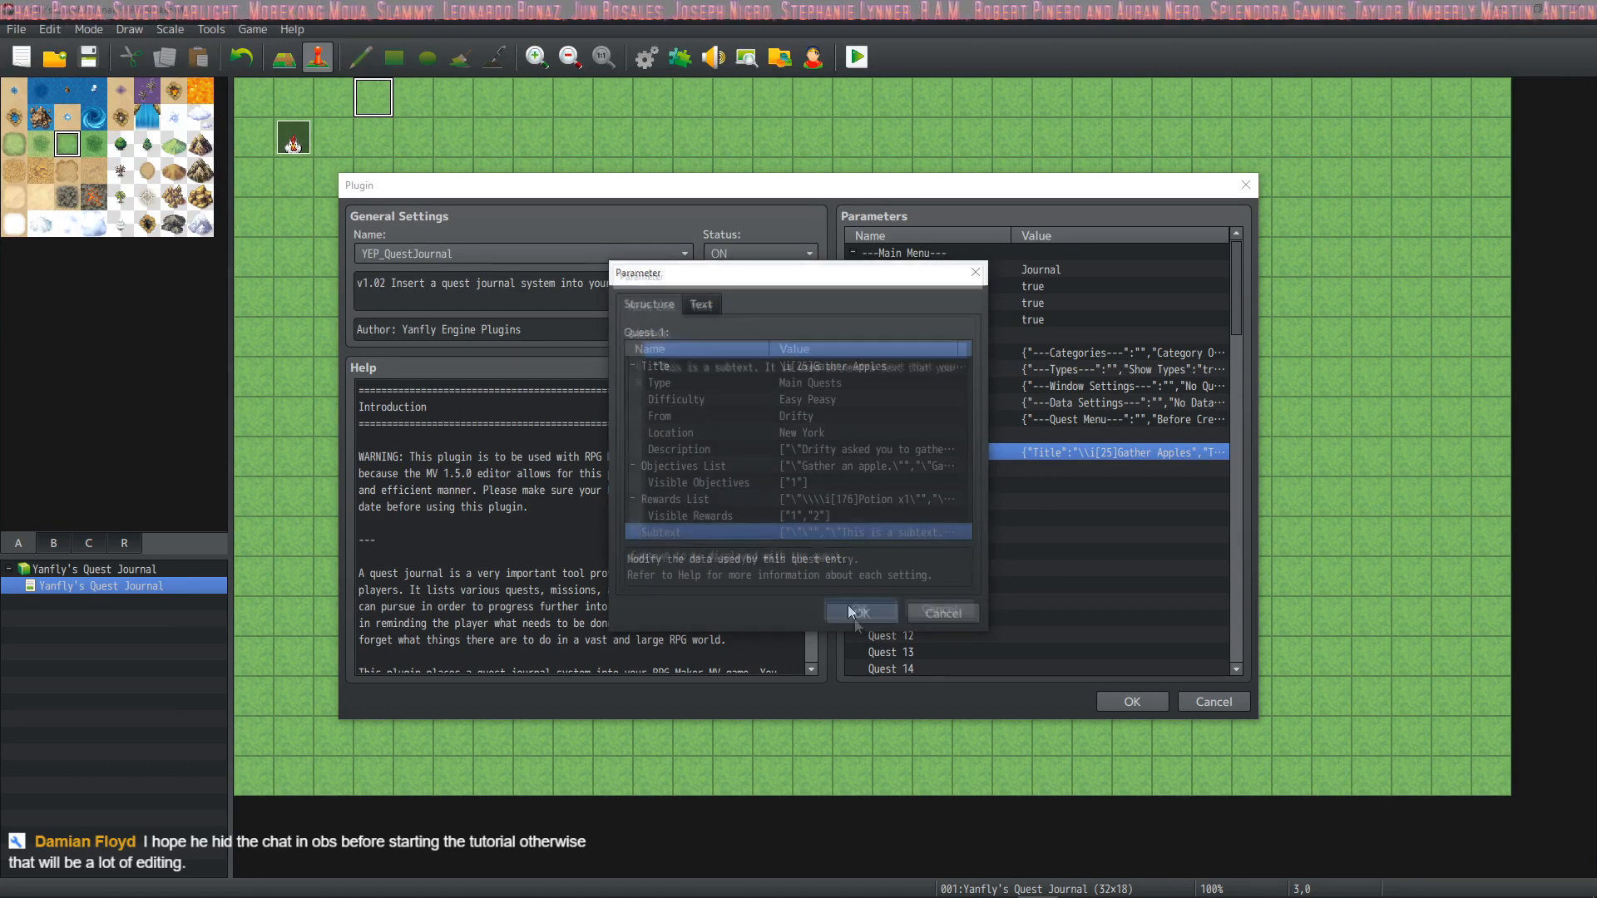
double_click(838, 533)
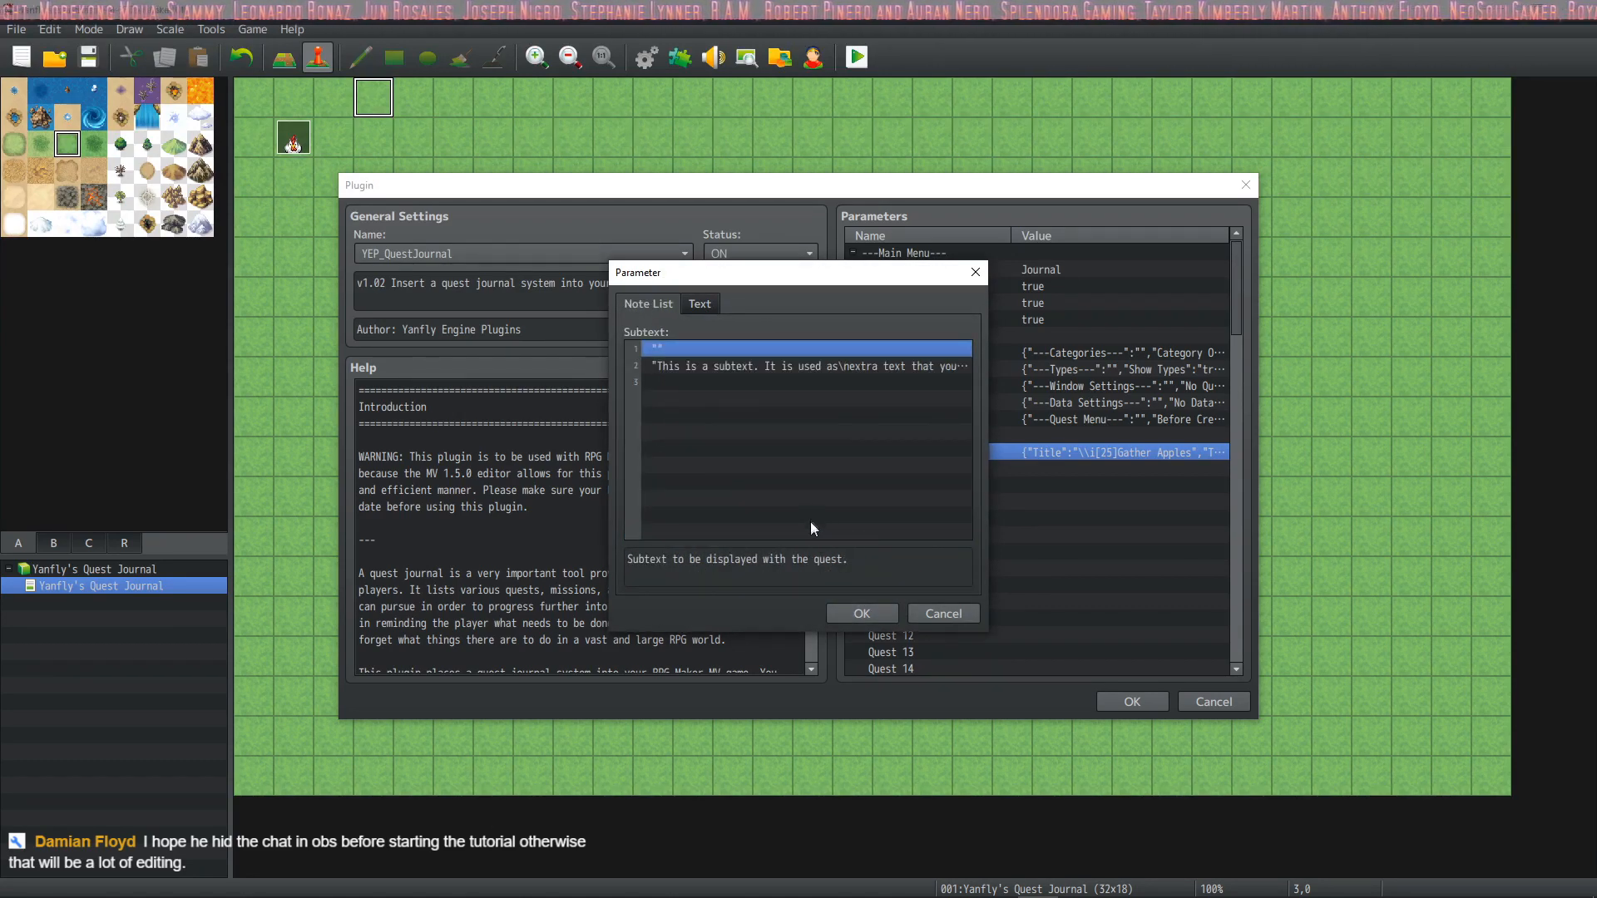
click(861, 612)
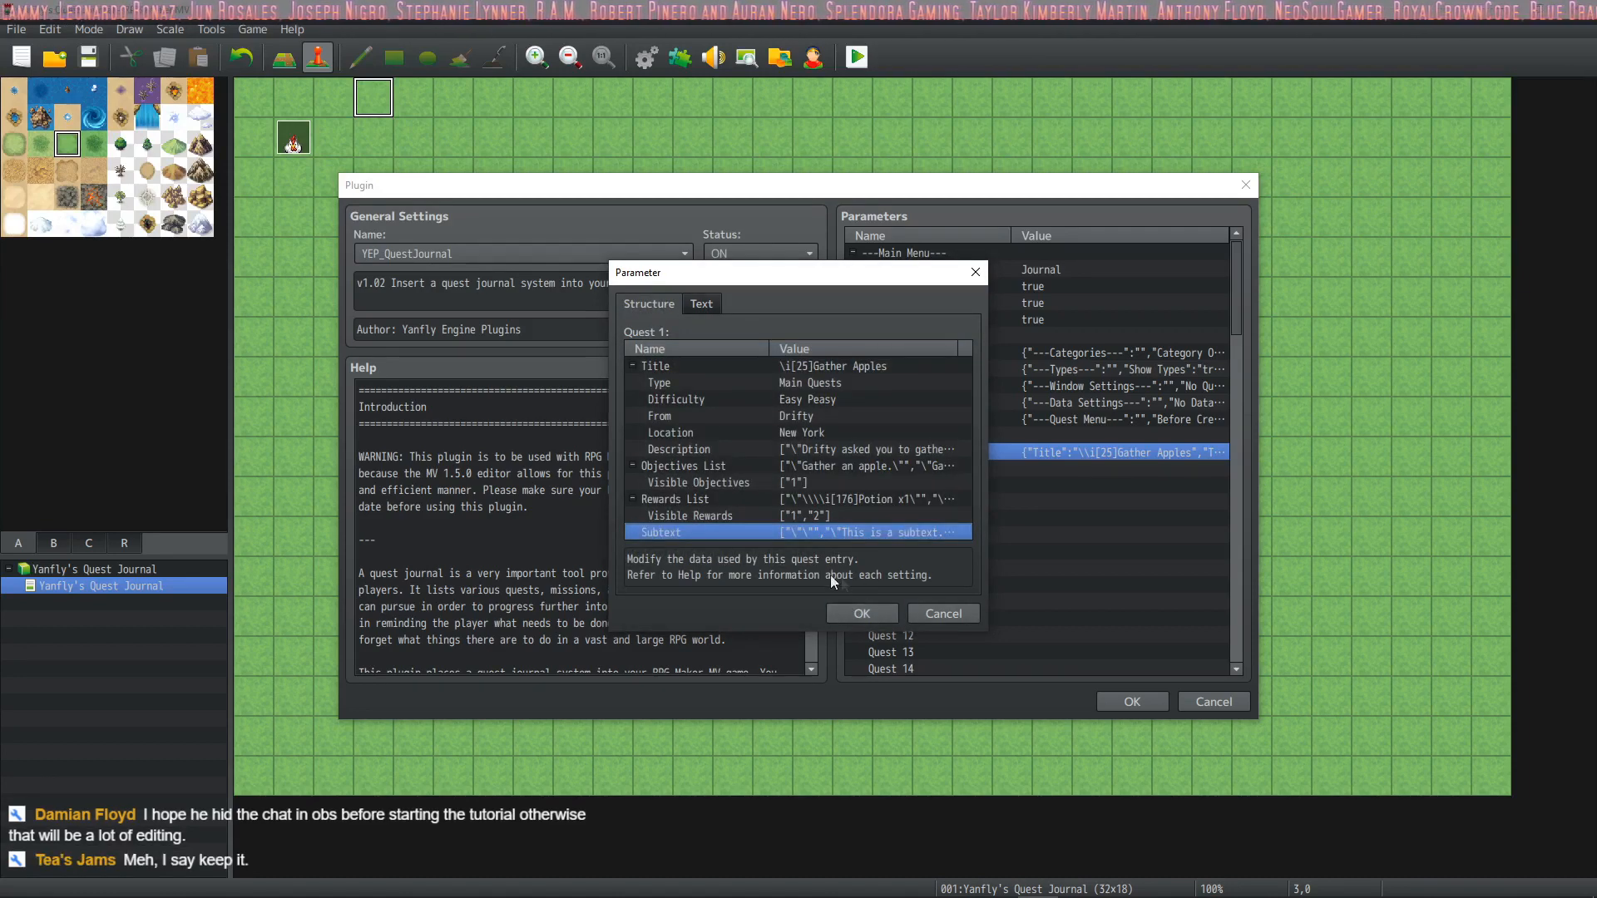
click(858, 612)
scroll(921, 466, down, 5)
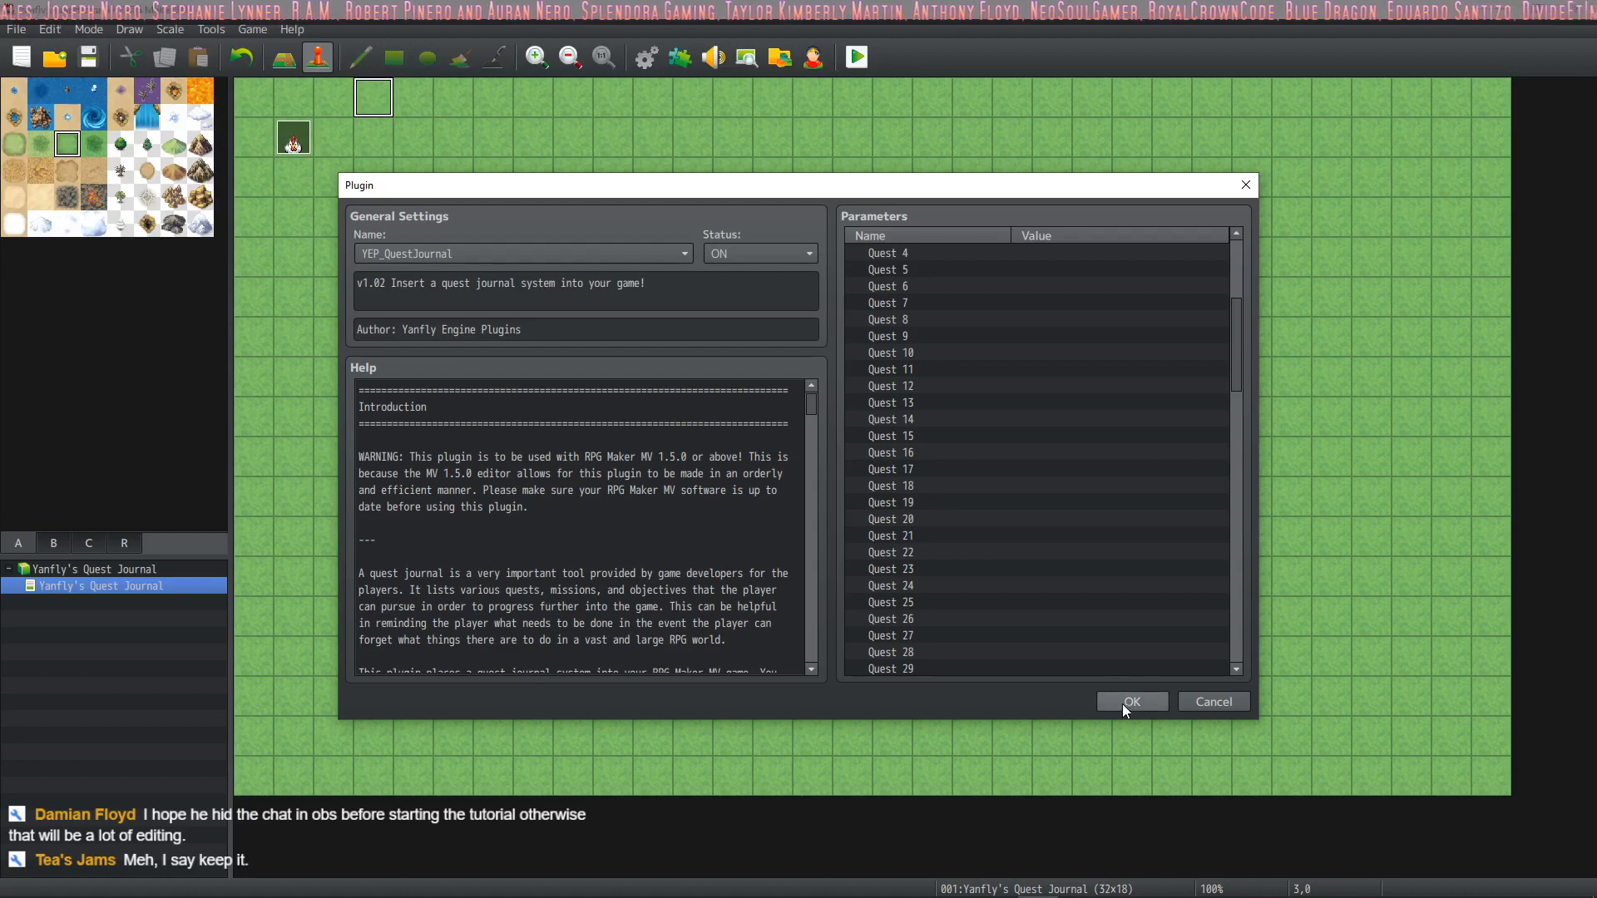
Step: Accept the YEP_QuestJournal plugin settings and start a new game in a maximized playtest window
click(1130, 702)
click(920, 690)
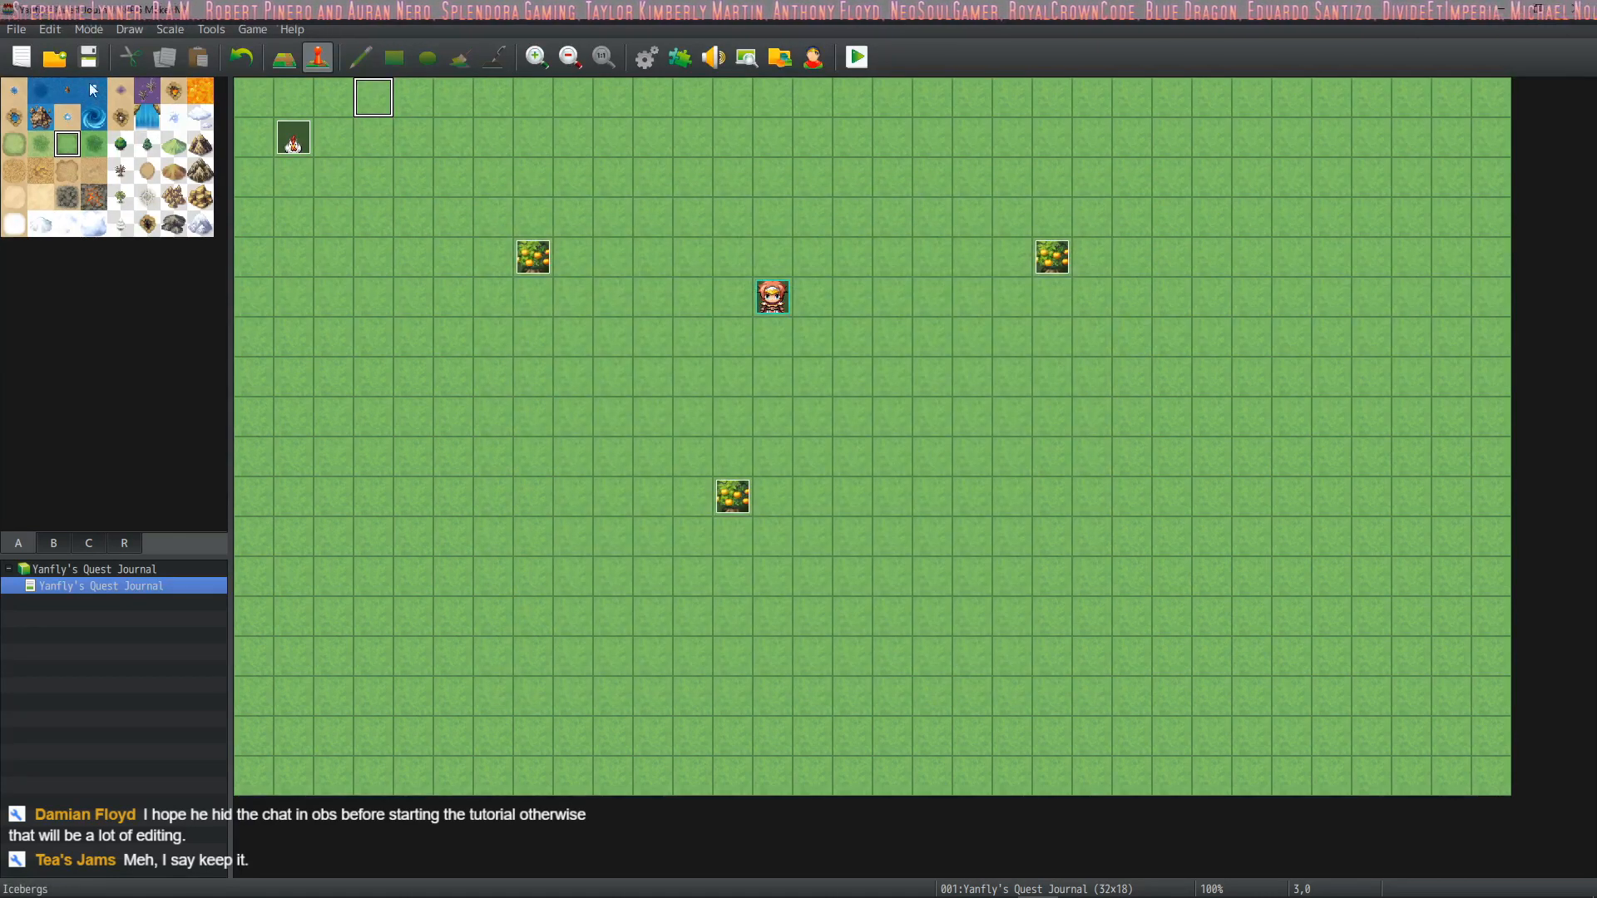
click(853, 56)
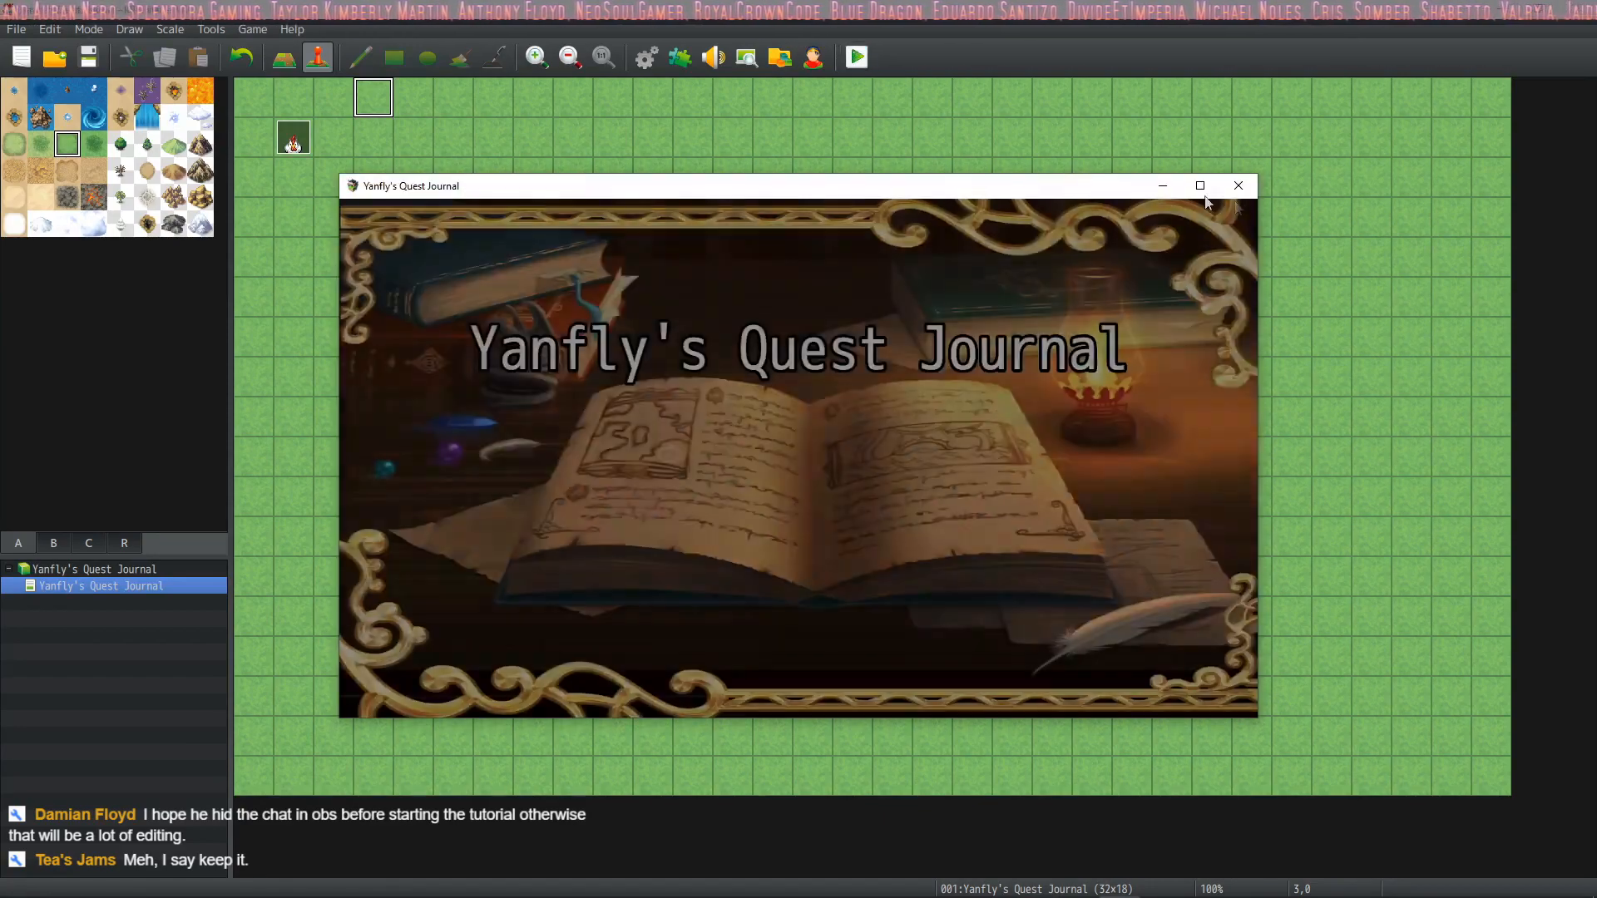
click(1203, 186)
key(Return)
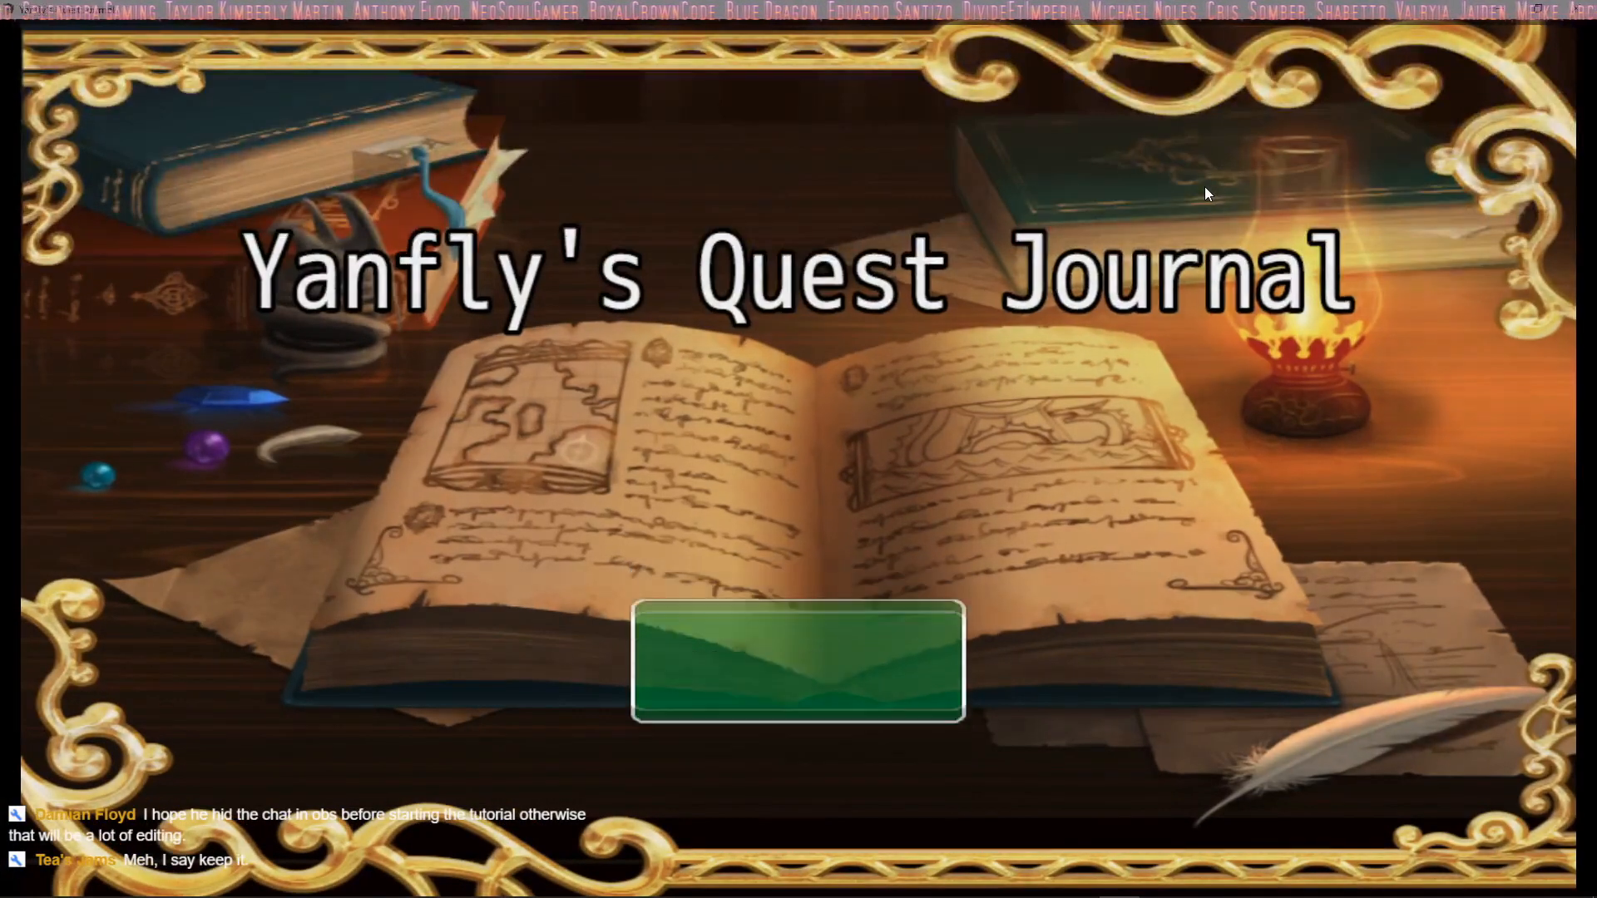
Step: Walk to the chicken Drifty and talk to him to receive the Gather Apples quest
key(Left)
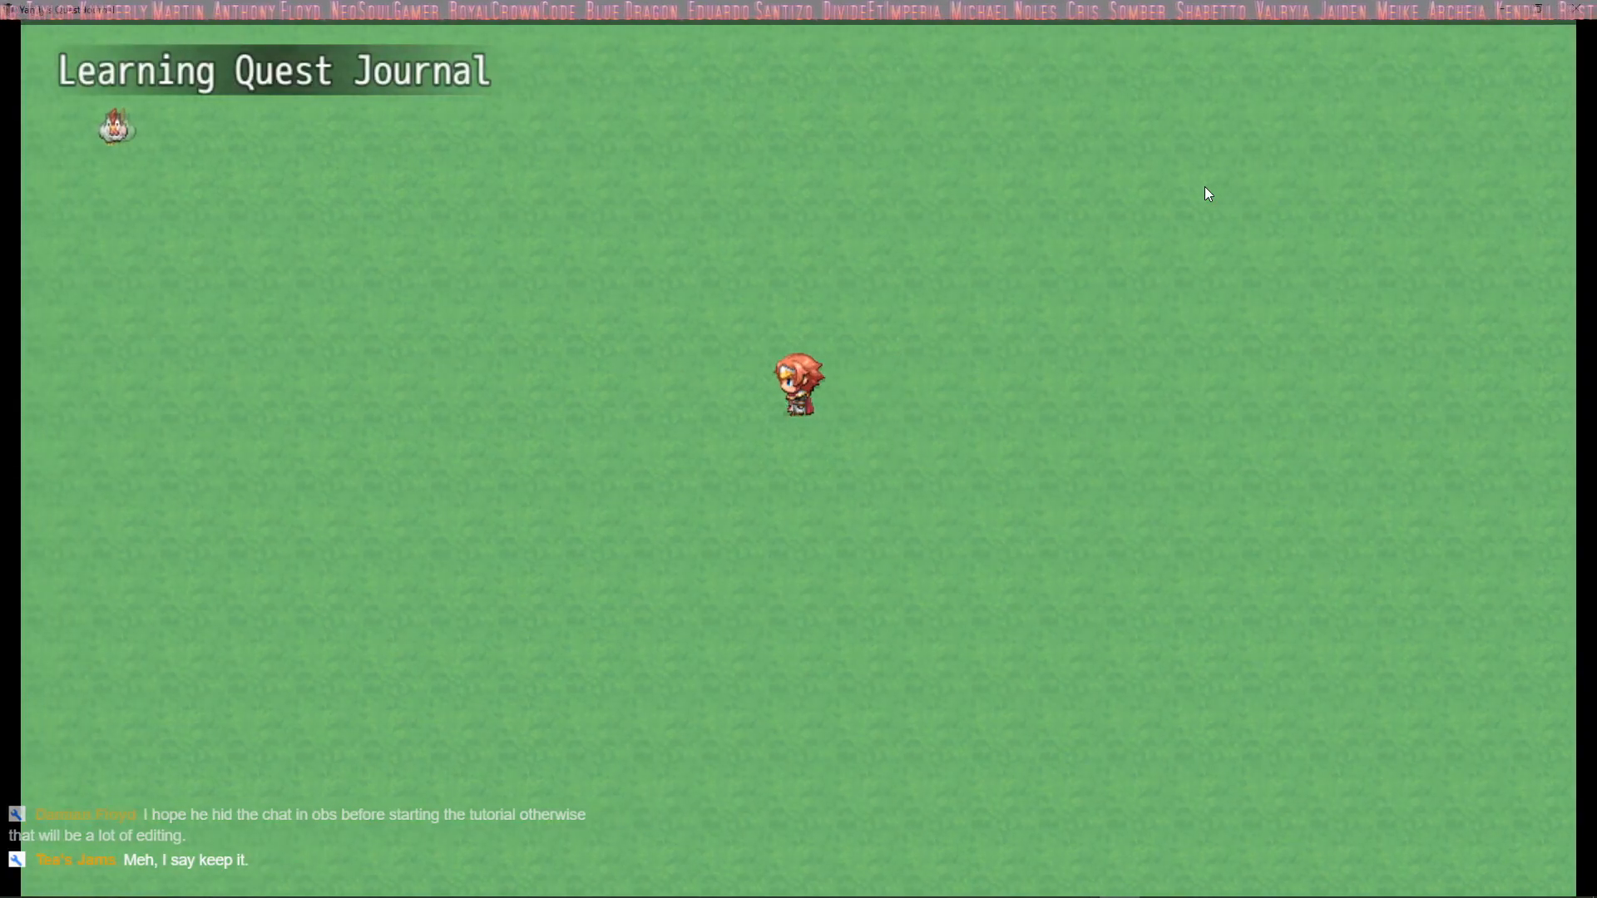
key(Left)
key(Up)
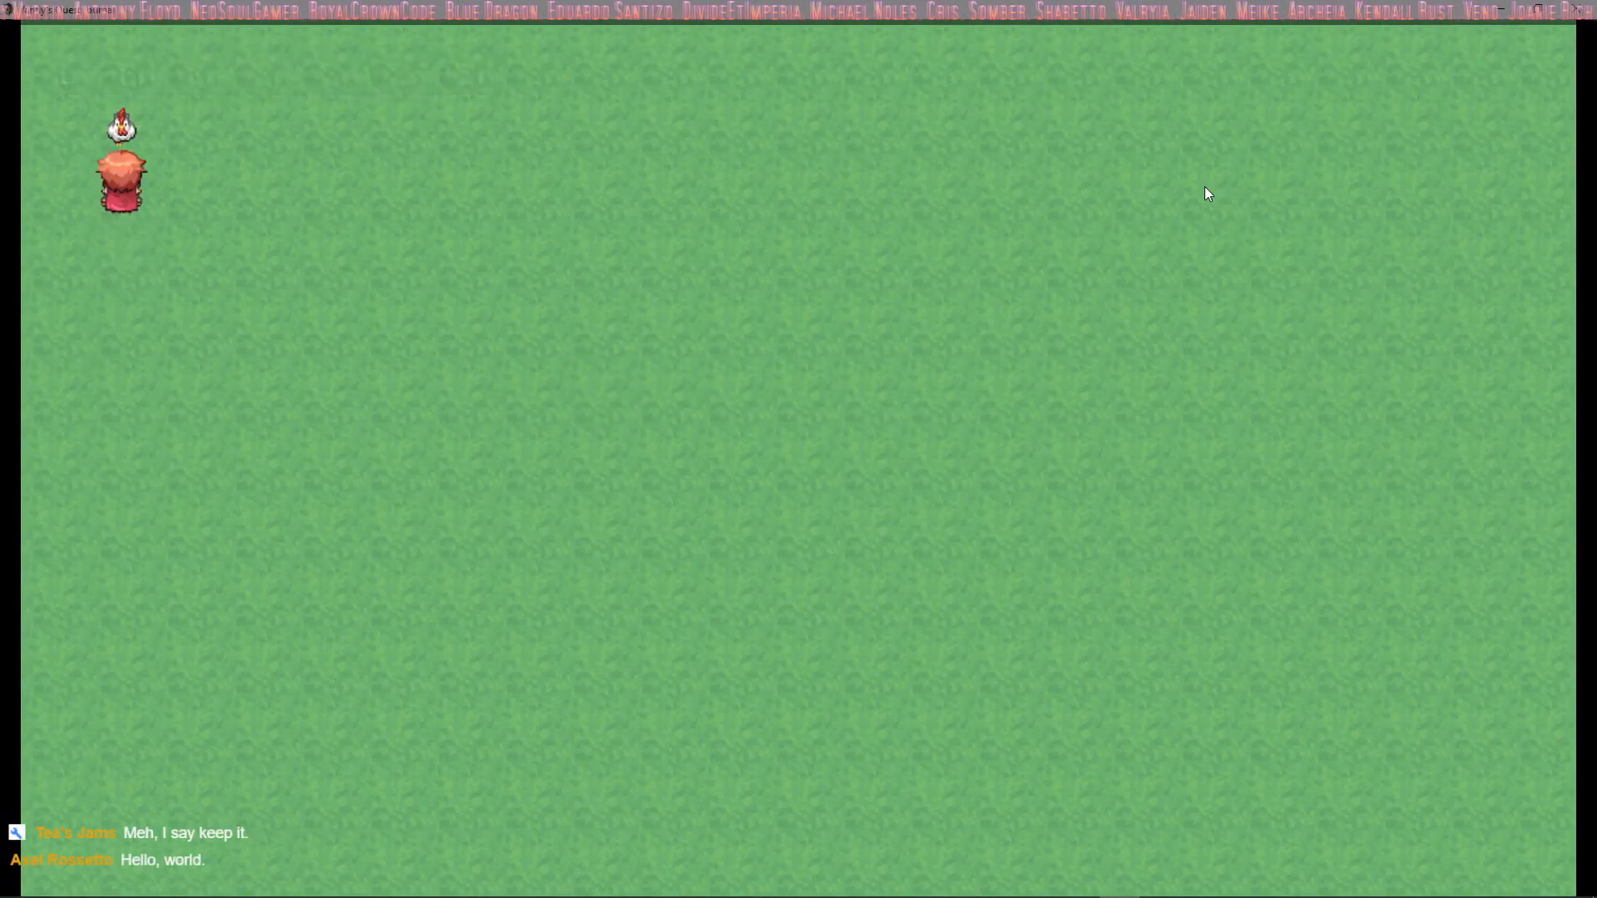
key(Return)
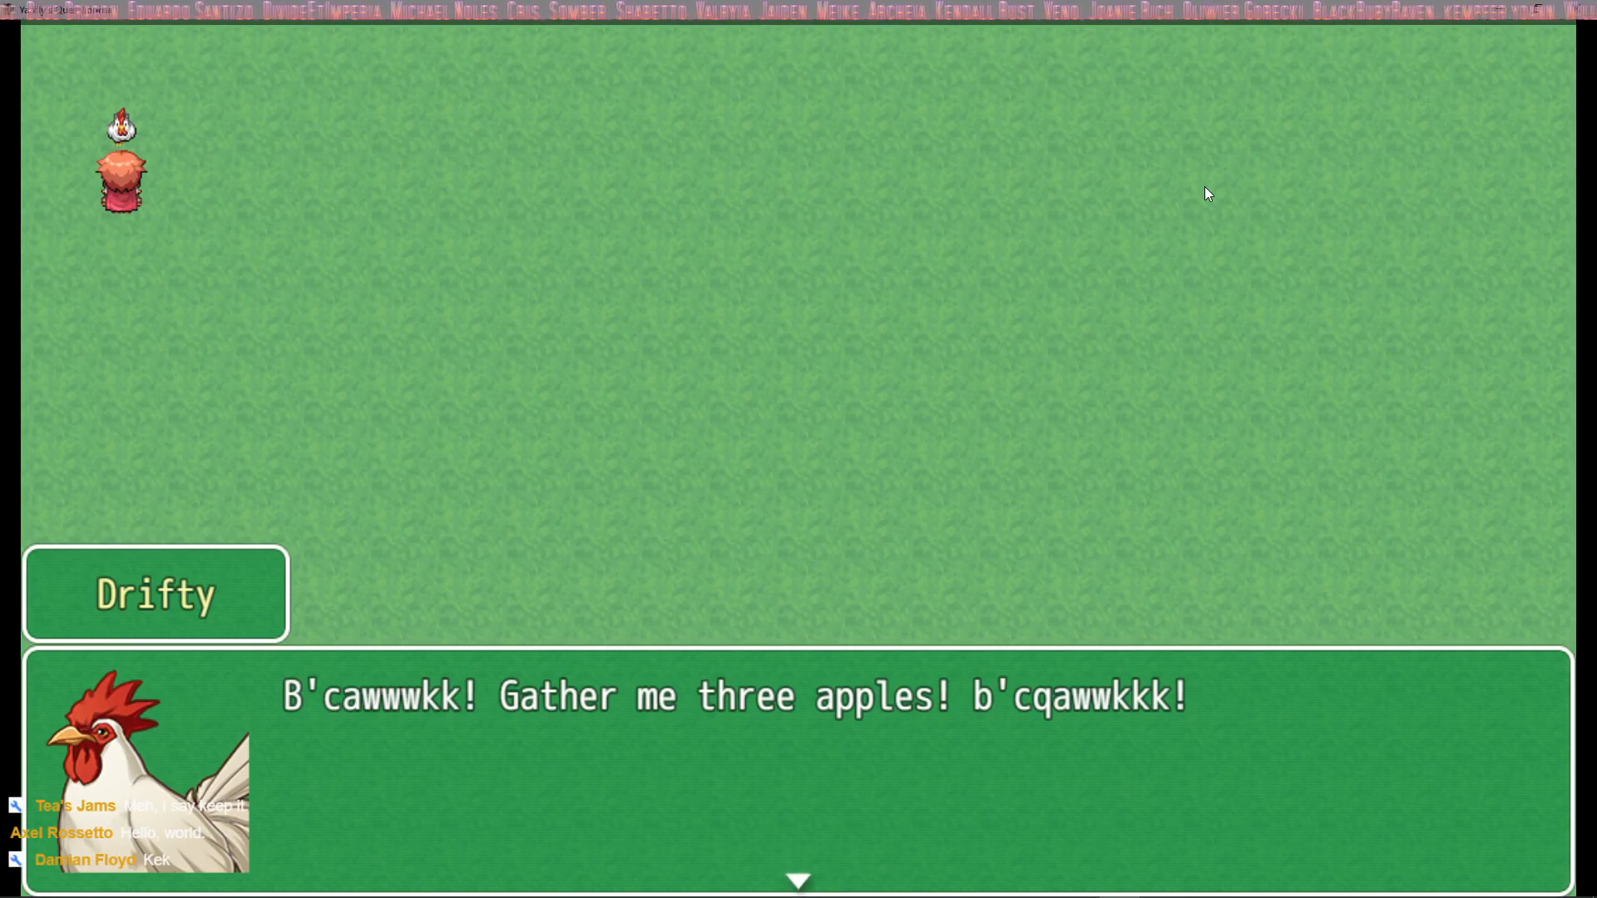
key(Return)
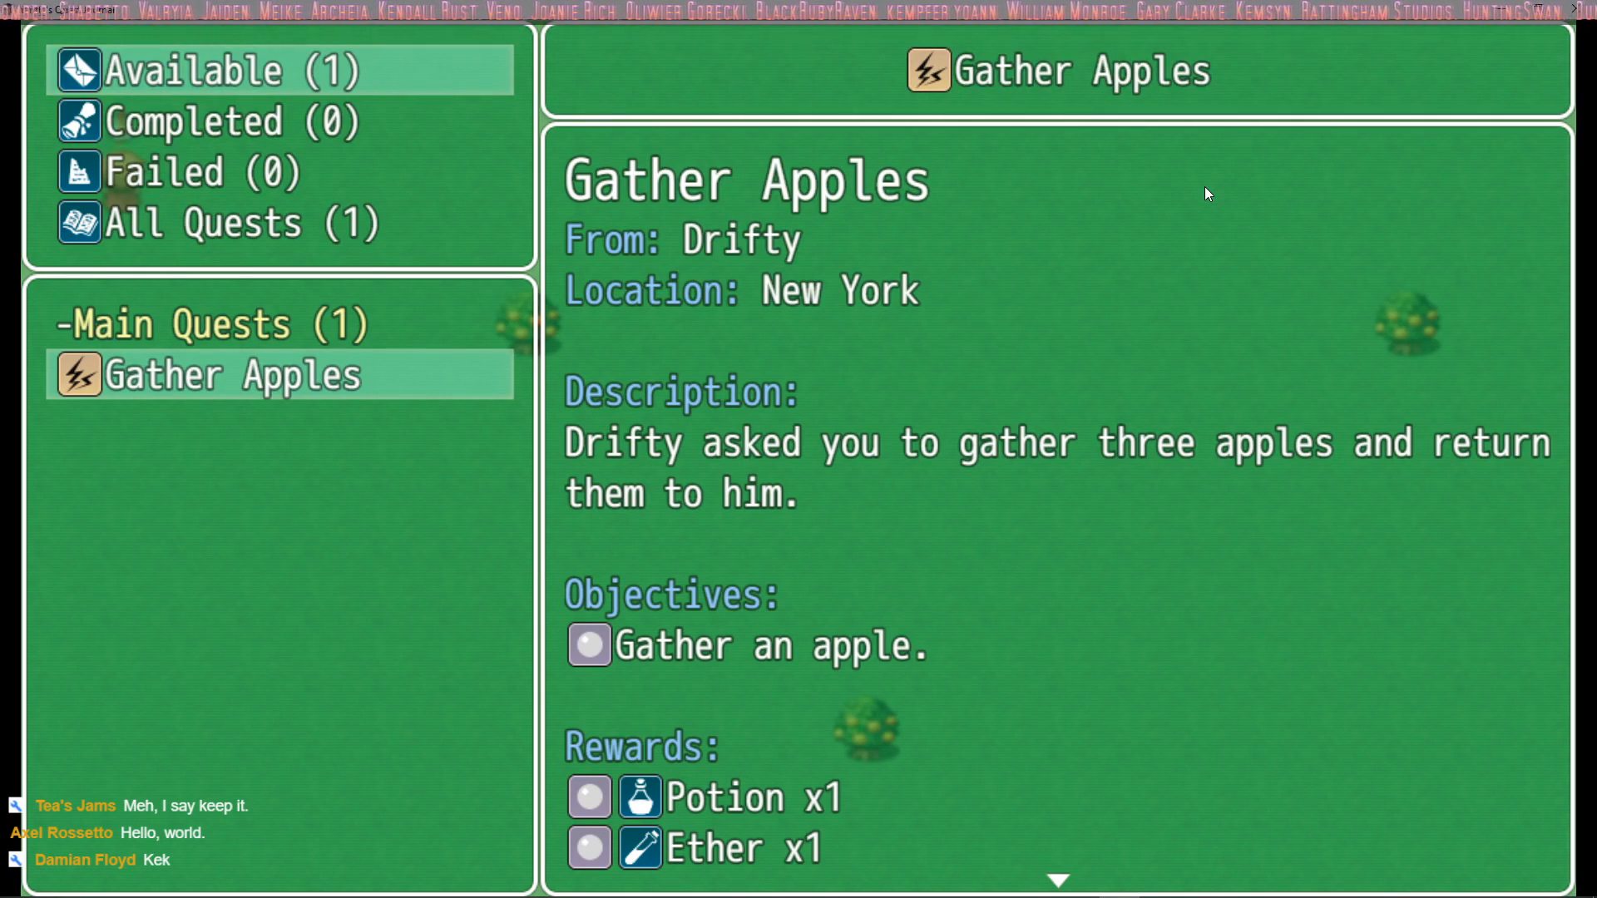
Step: Read the Gather Apples description, objectives and rewards in the quest journal, and close it
scroll(1205, 187, down, 2)
scroll(1204, 187, up, 2)
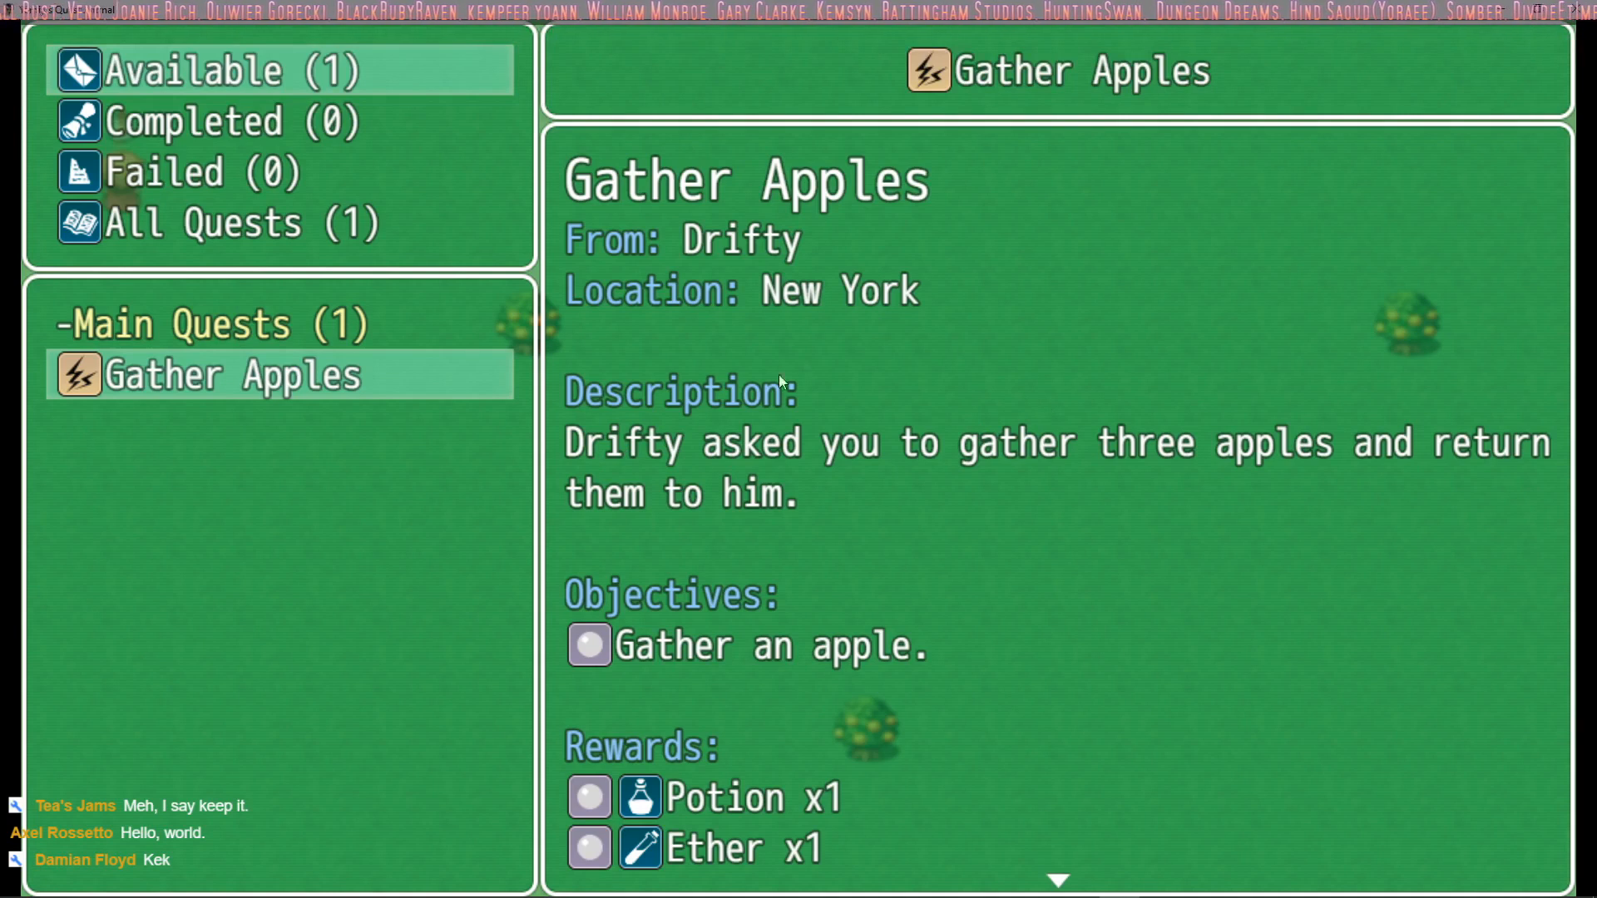
scroll(711, 602, down, 2)
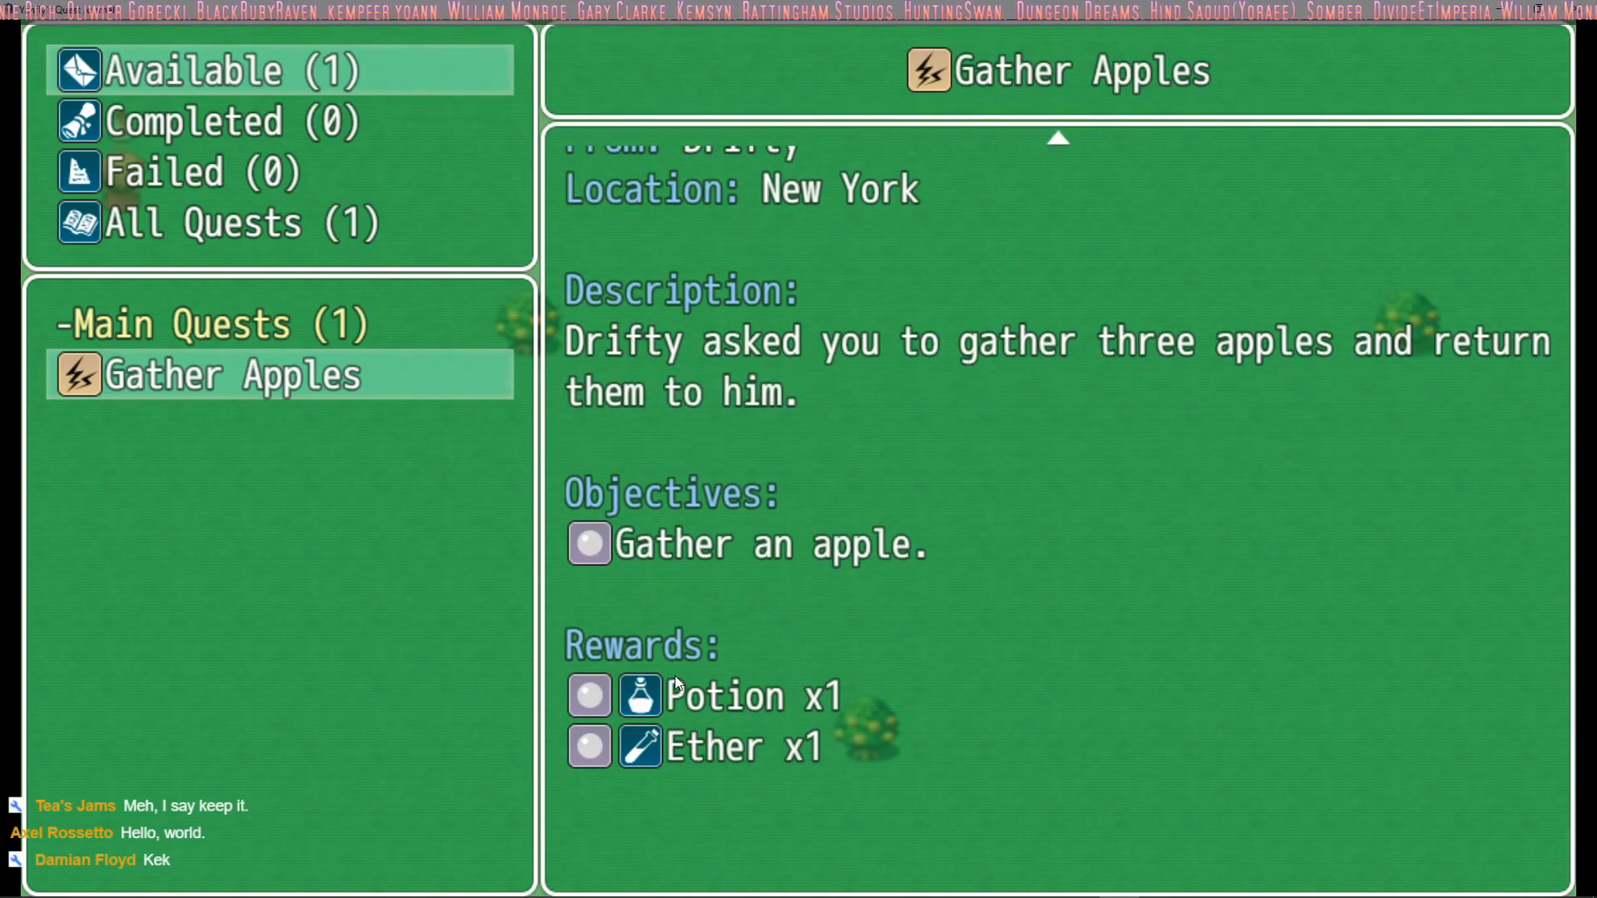
scroll(675, 676, up, 1)
key(Escape)
key(Escape)
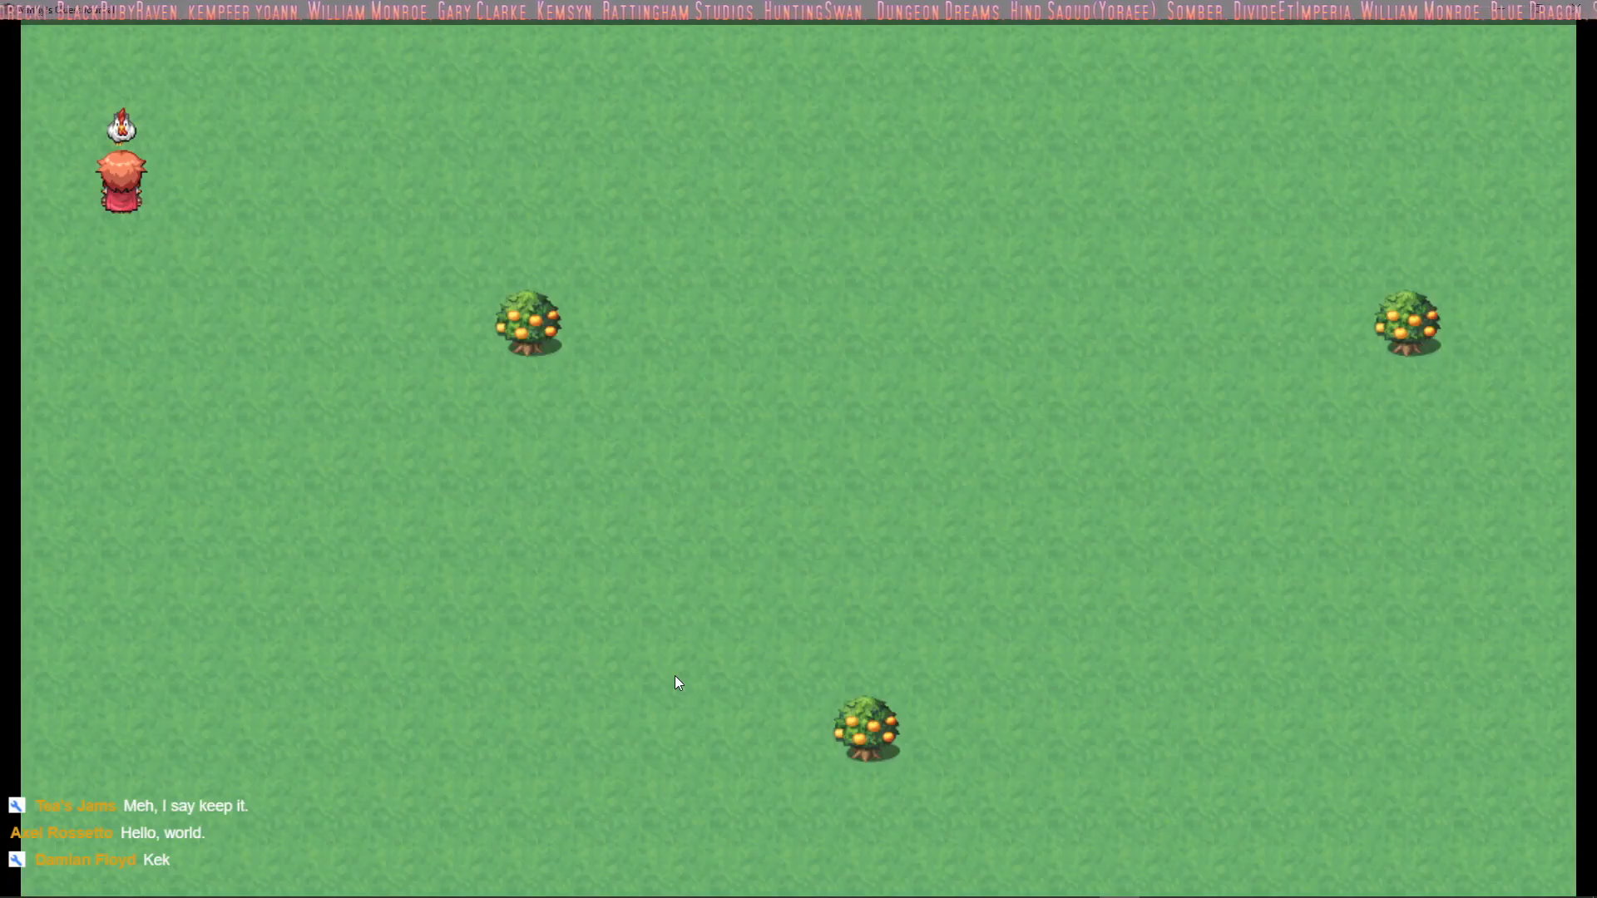
Step: Reopen the Journal from the game menu, look up Gather Apples among the Available quests, and return to the map
key(Escape)
key(Down)
key(Down)
key(Down)
key(Down)
key(Down)
key(Return)
key(Down)
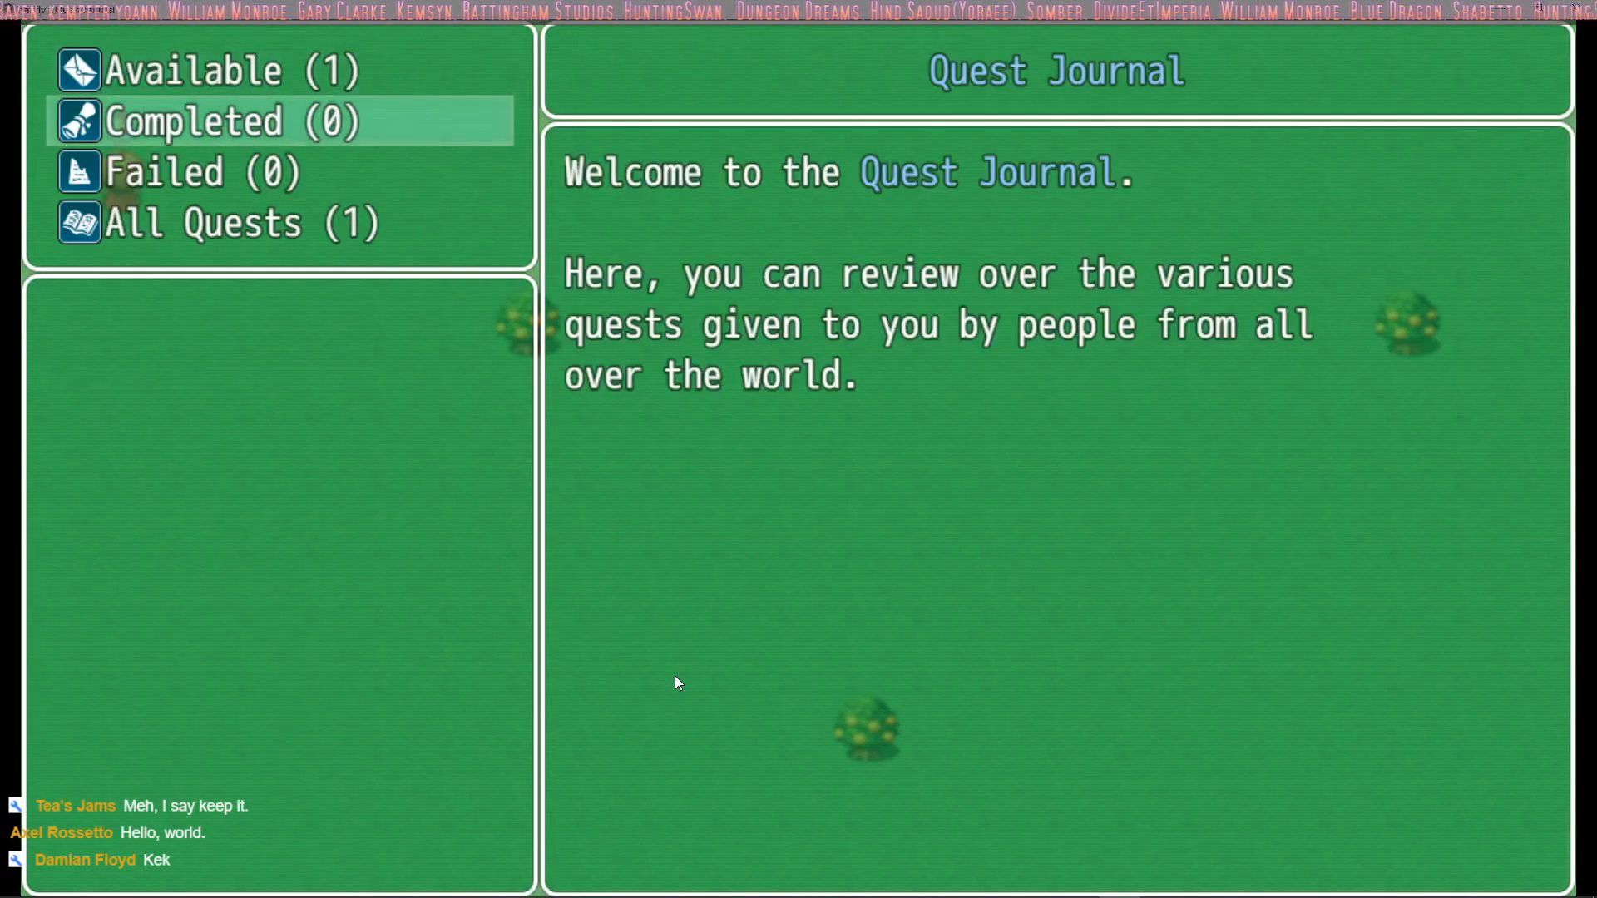
key(Up)
key(Return)
key(Down)
key(Return)
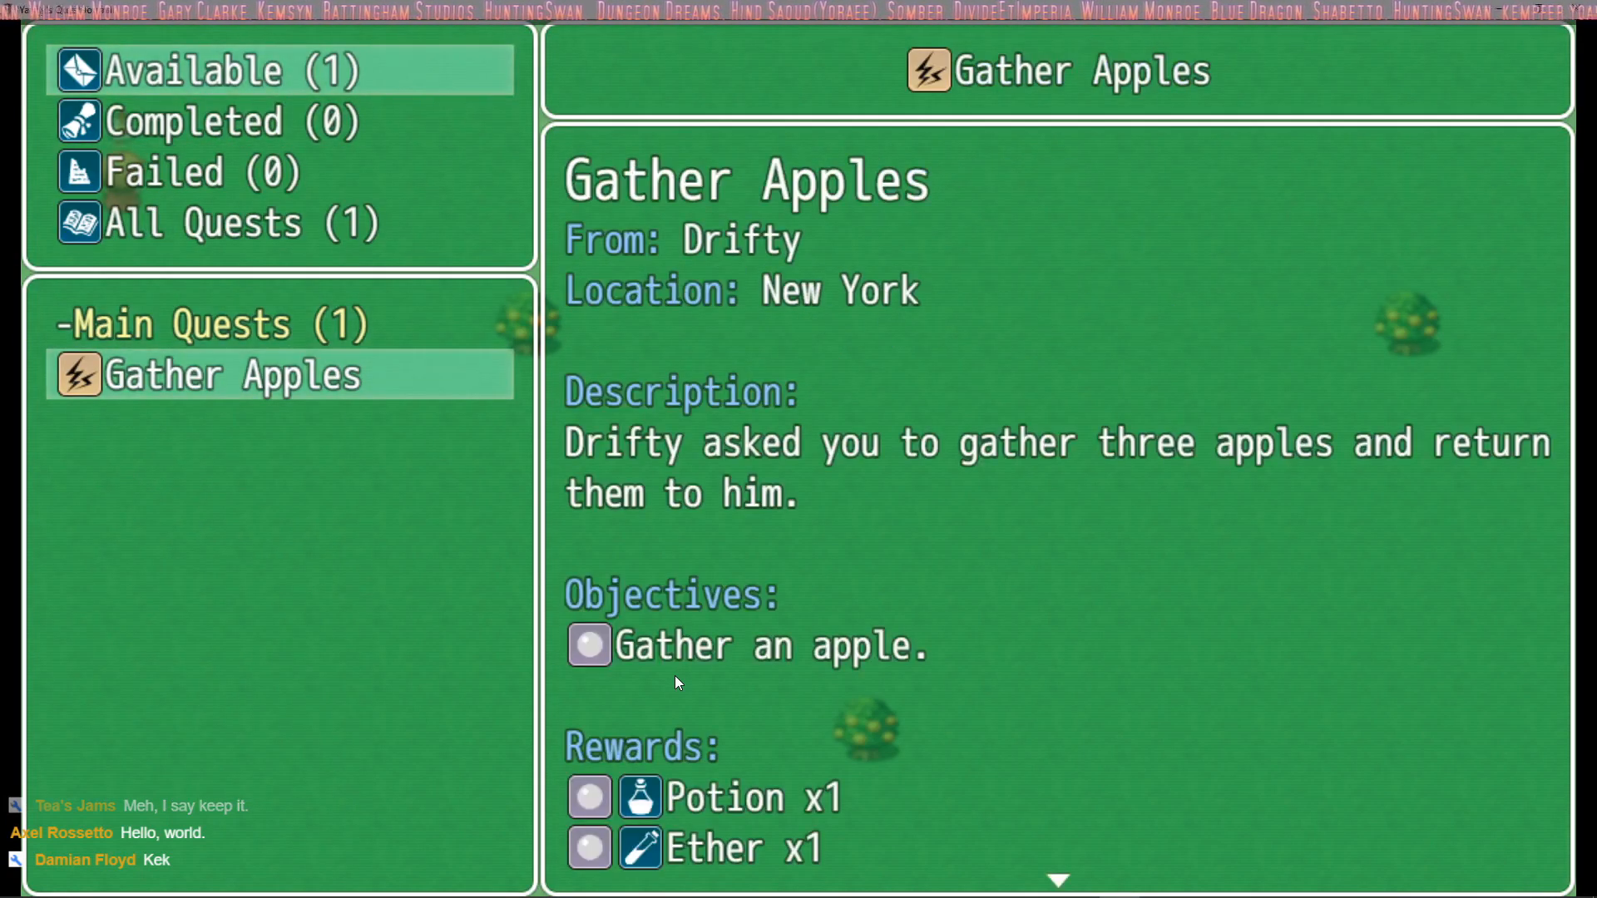
key(Down)
key(Escape)
Step: Walk to the easternmost apple tree and pick its apple, answering Yes to the prompt
key(Down)
key(Right)
key(Down)
key(Right)
key(Right)
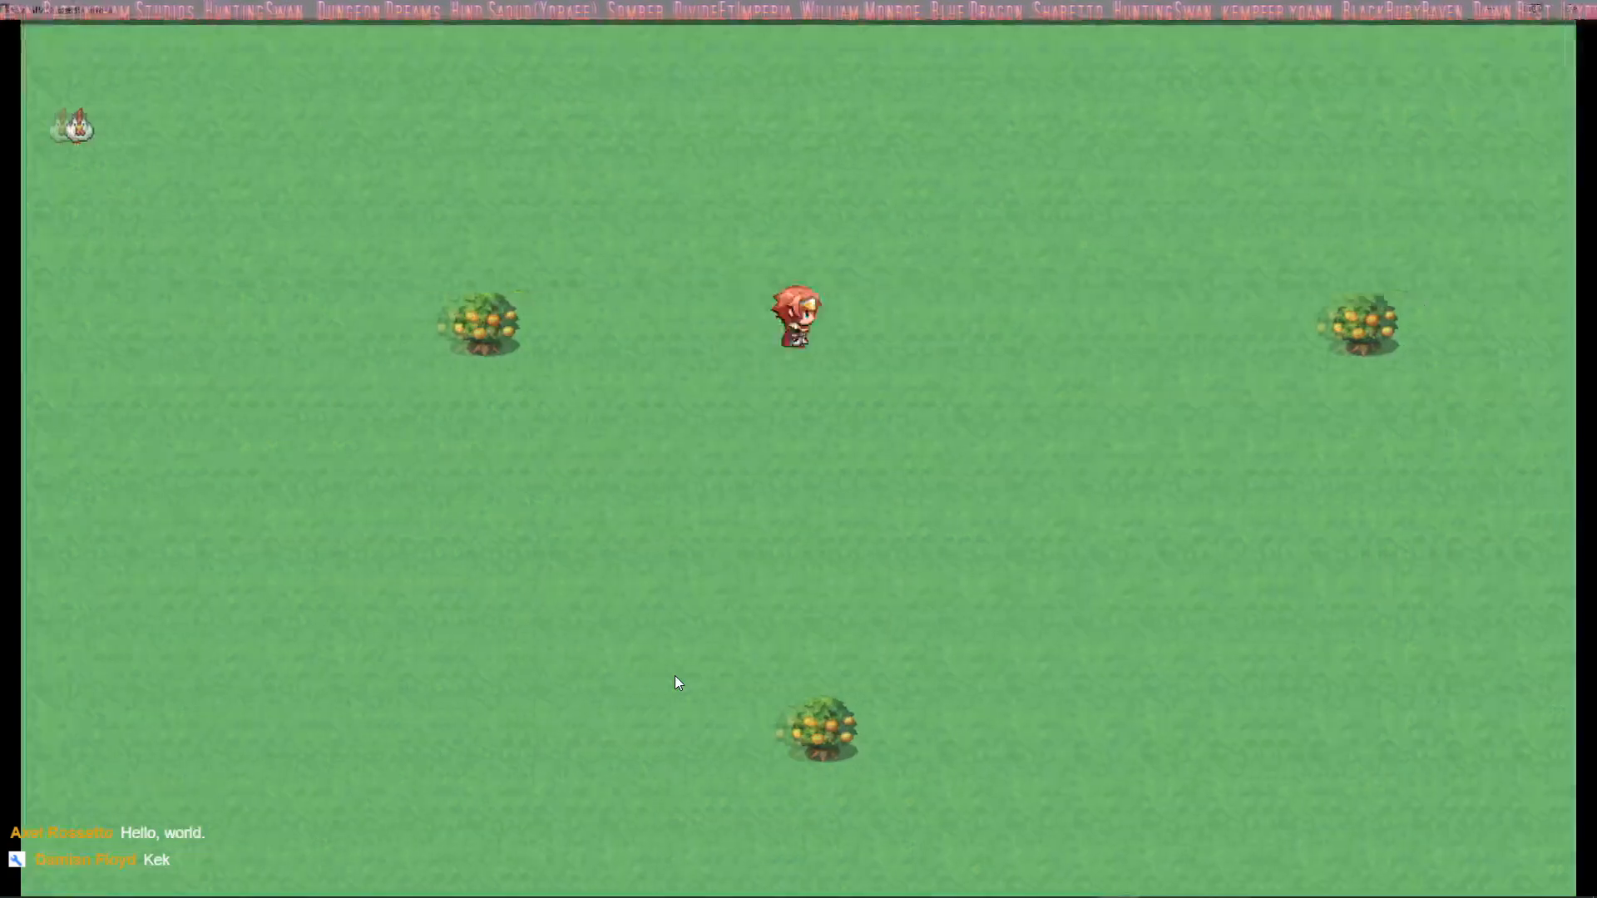
key(Down)
key(Right)
key(Up)
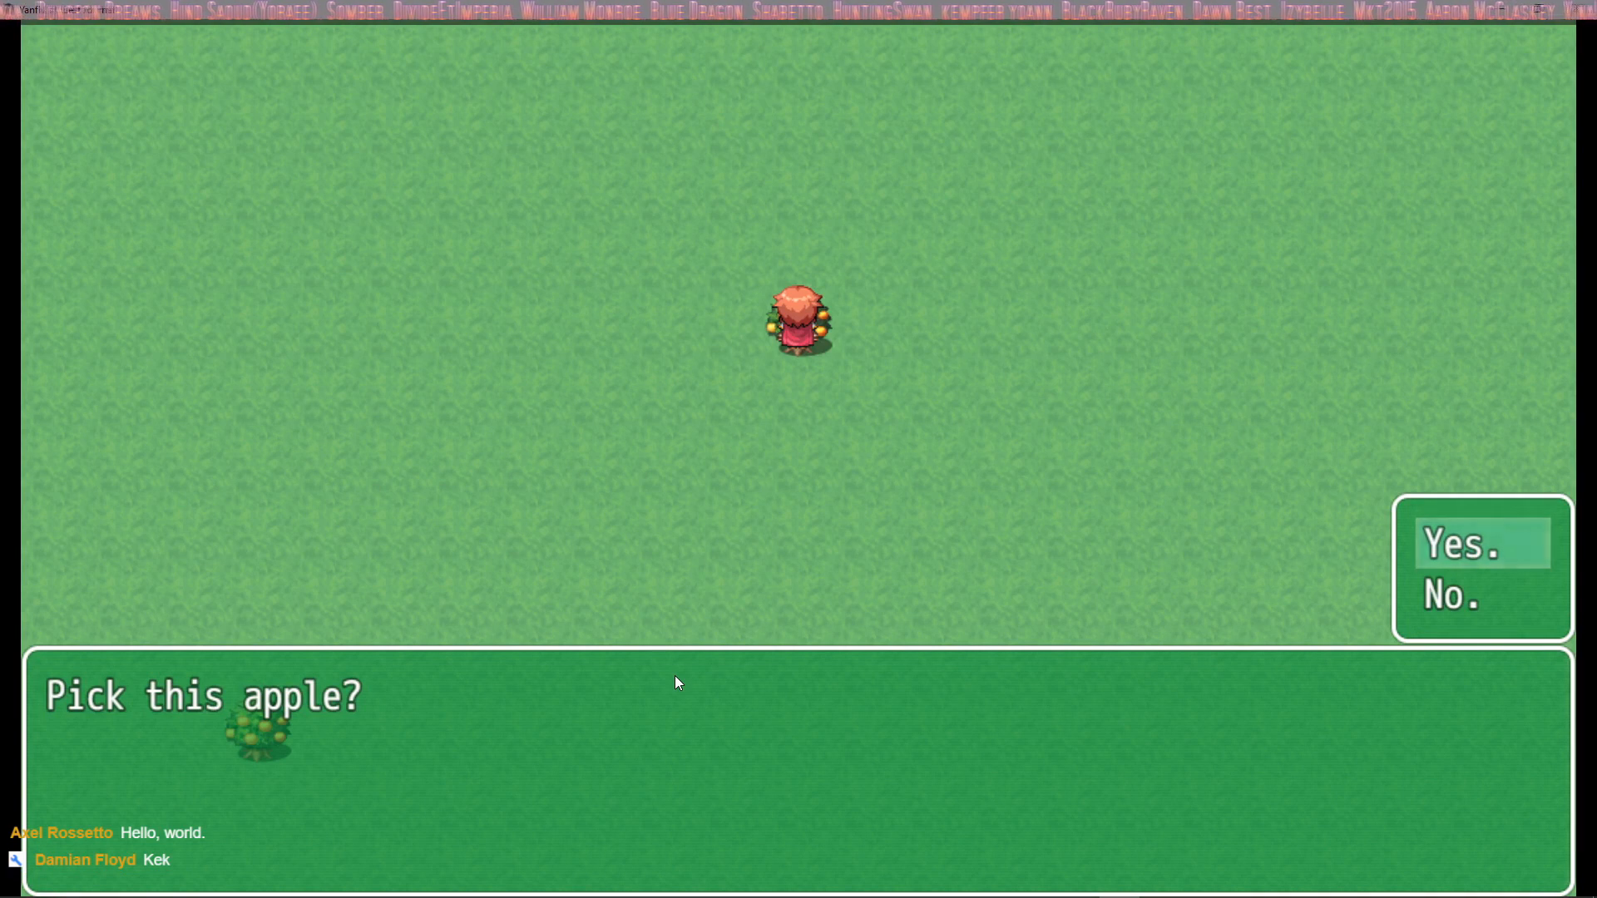
key(Return)
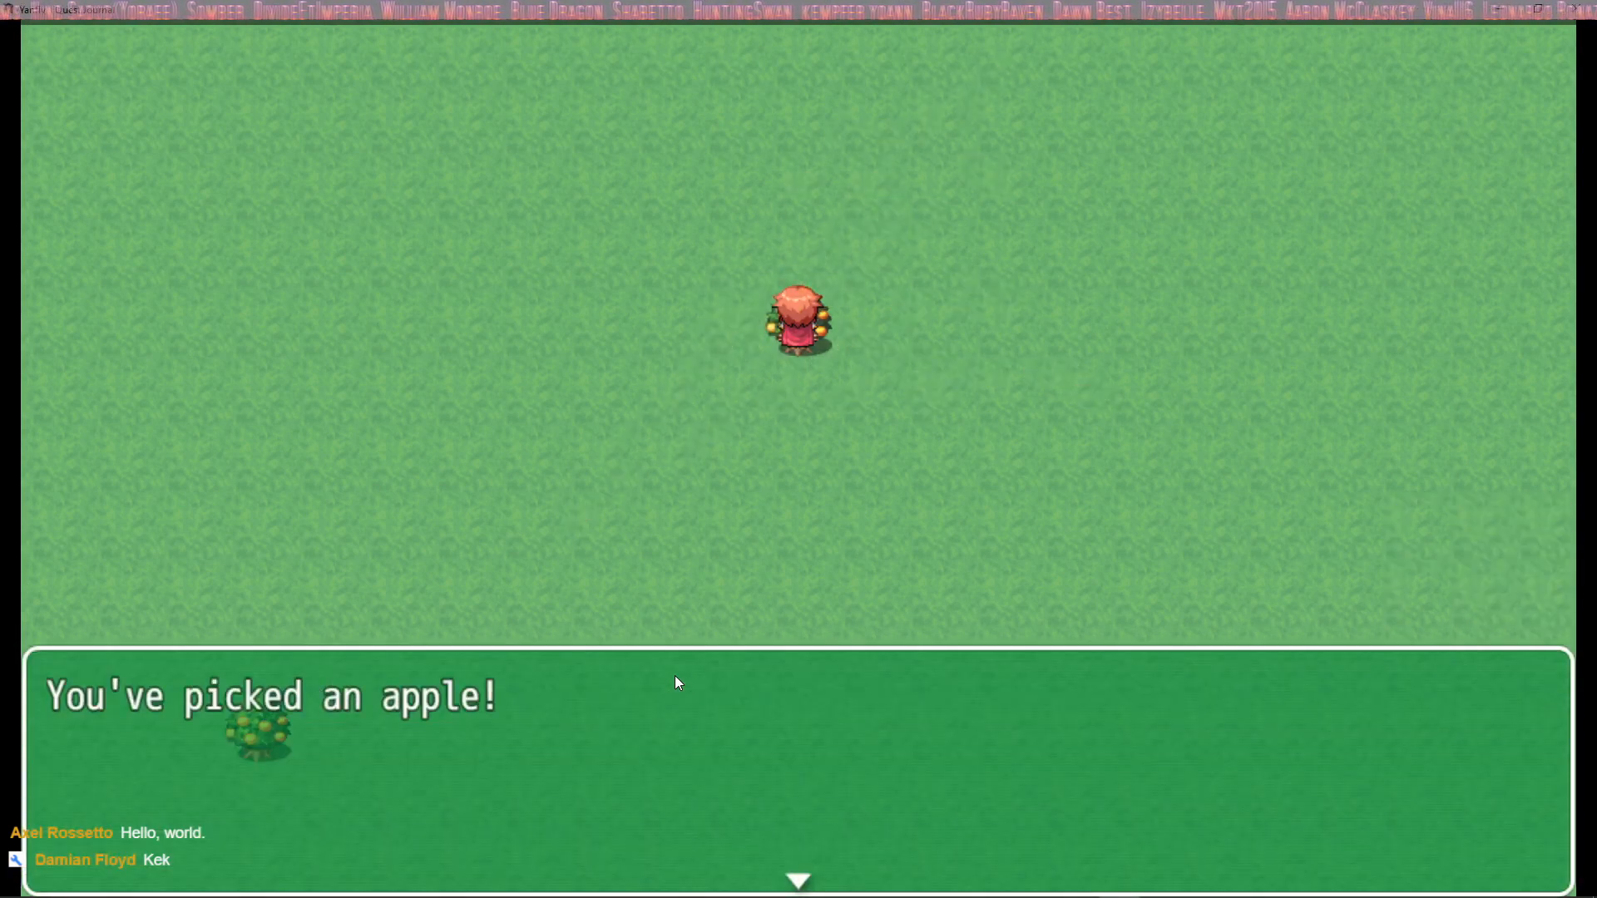
key(Return)
key(Return)
Step: Walk to the southern apple tree and check the Key Item category of the inventory
key(Left)
key(Down)
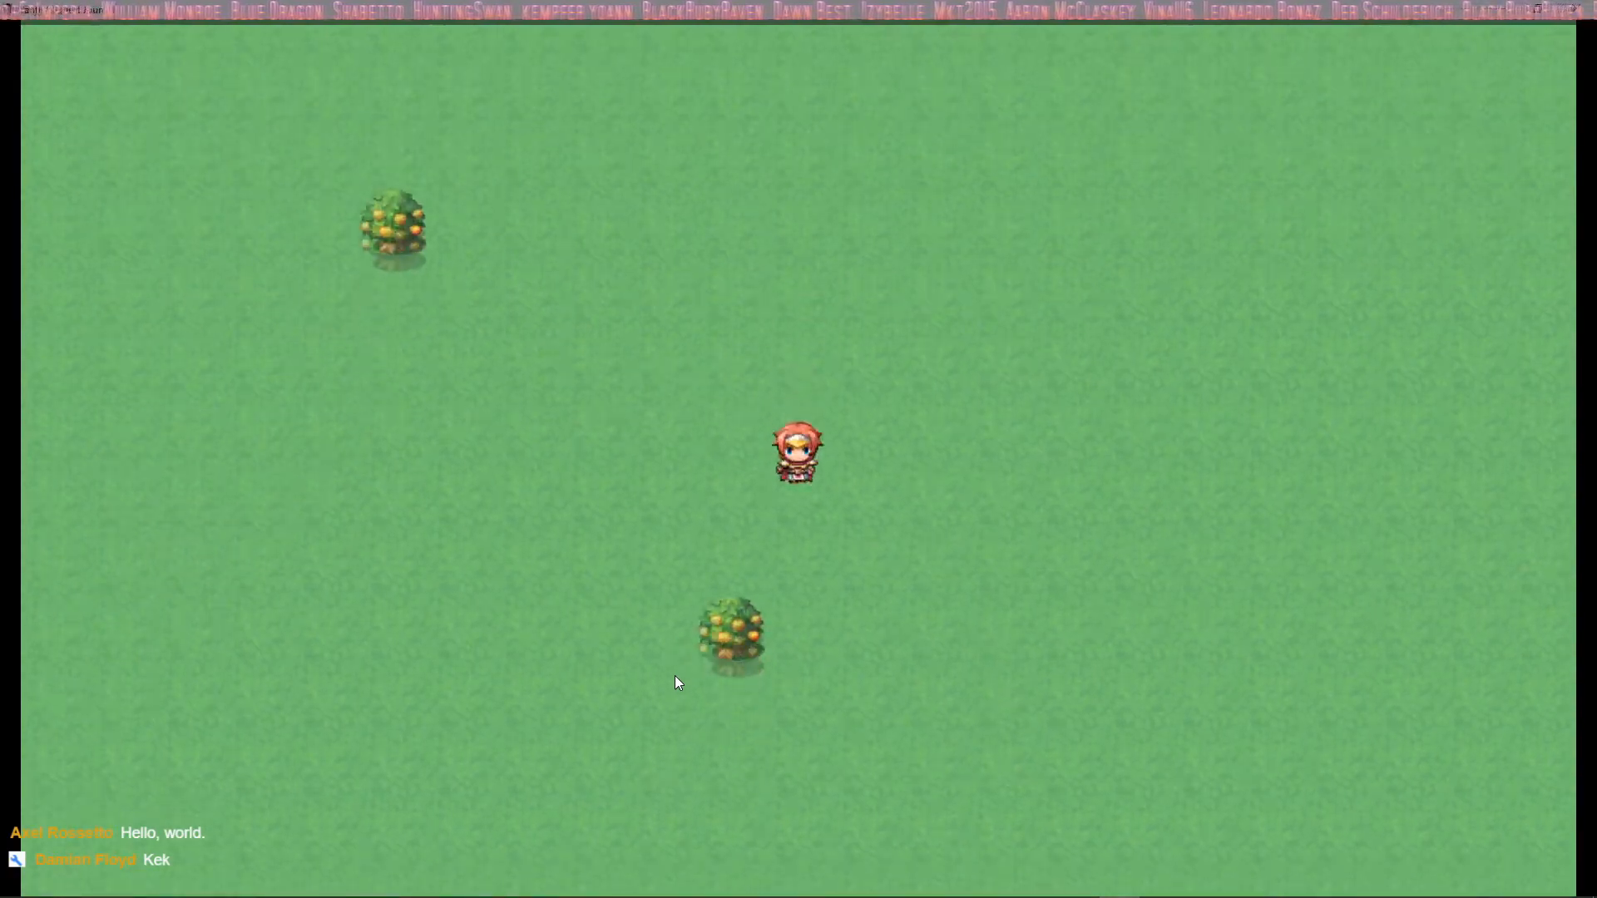
key(Escape)
key(Return)
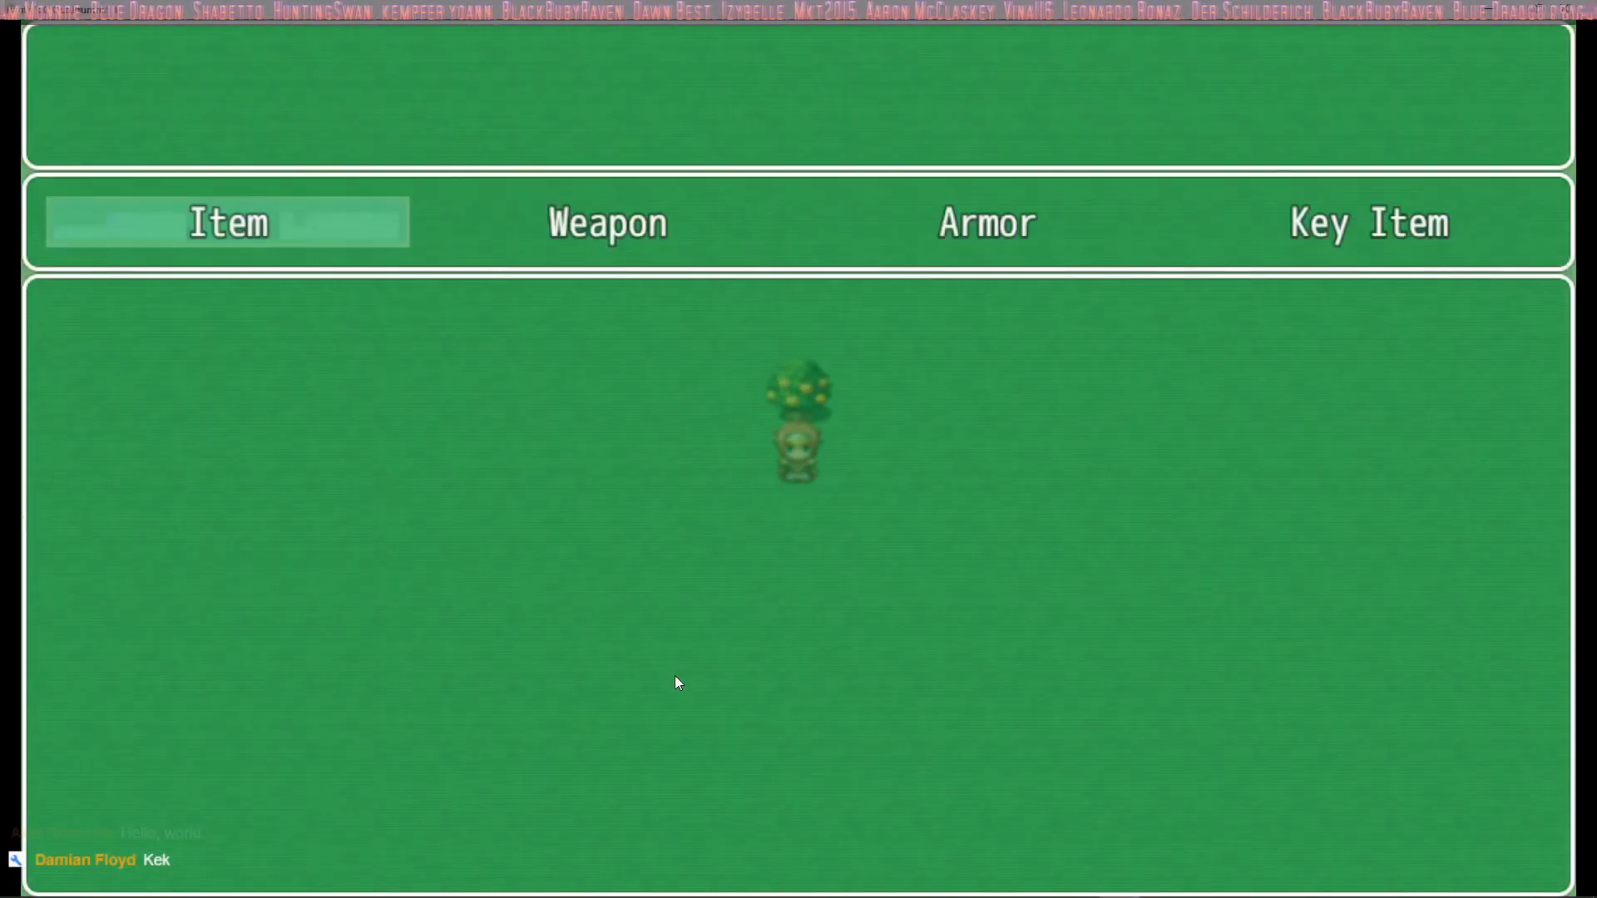
key(Right)
key(Right)
key(Right)
key(Return)
key(Escape)
key(Escape)
Step: Read the Gather Apples objectives and rewards in the Journal after the first apple, and return to the map
key(Down)
key(Down)
key(Down)
key(Down)
key(Down)
key(Return)
key(Return)
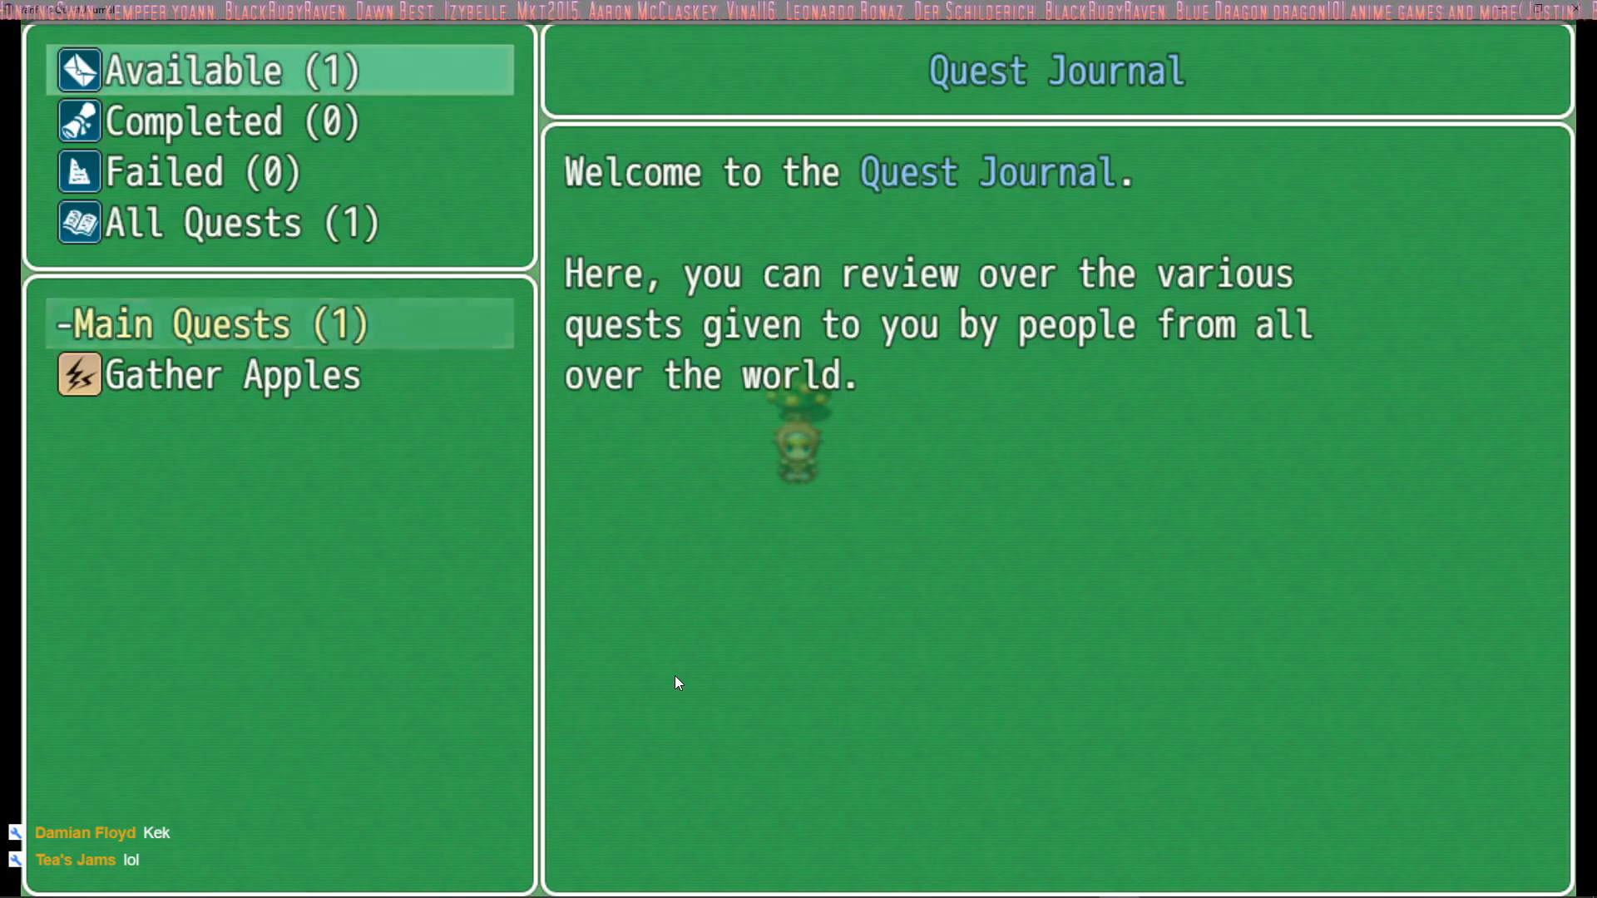
key(Down)
key(Return)
key(Down)
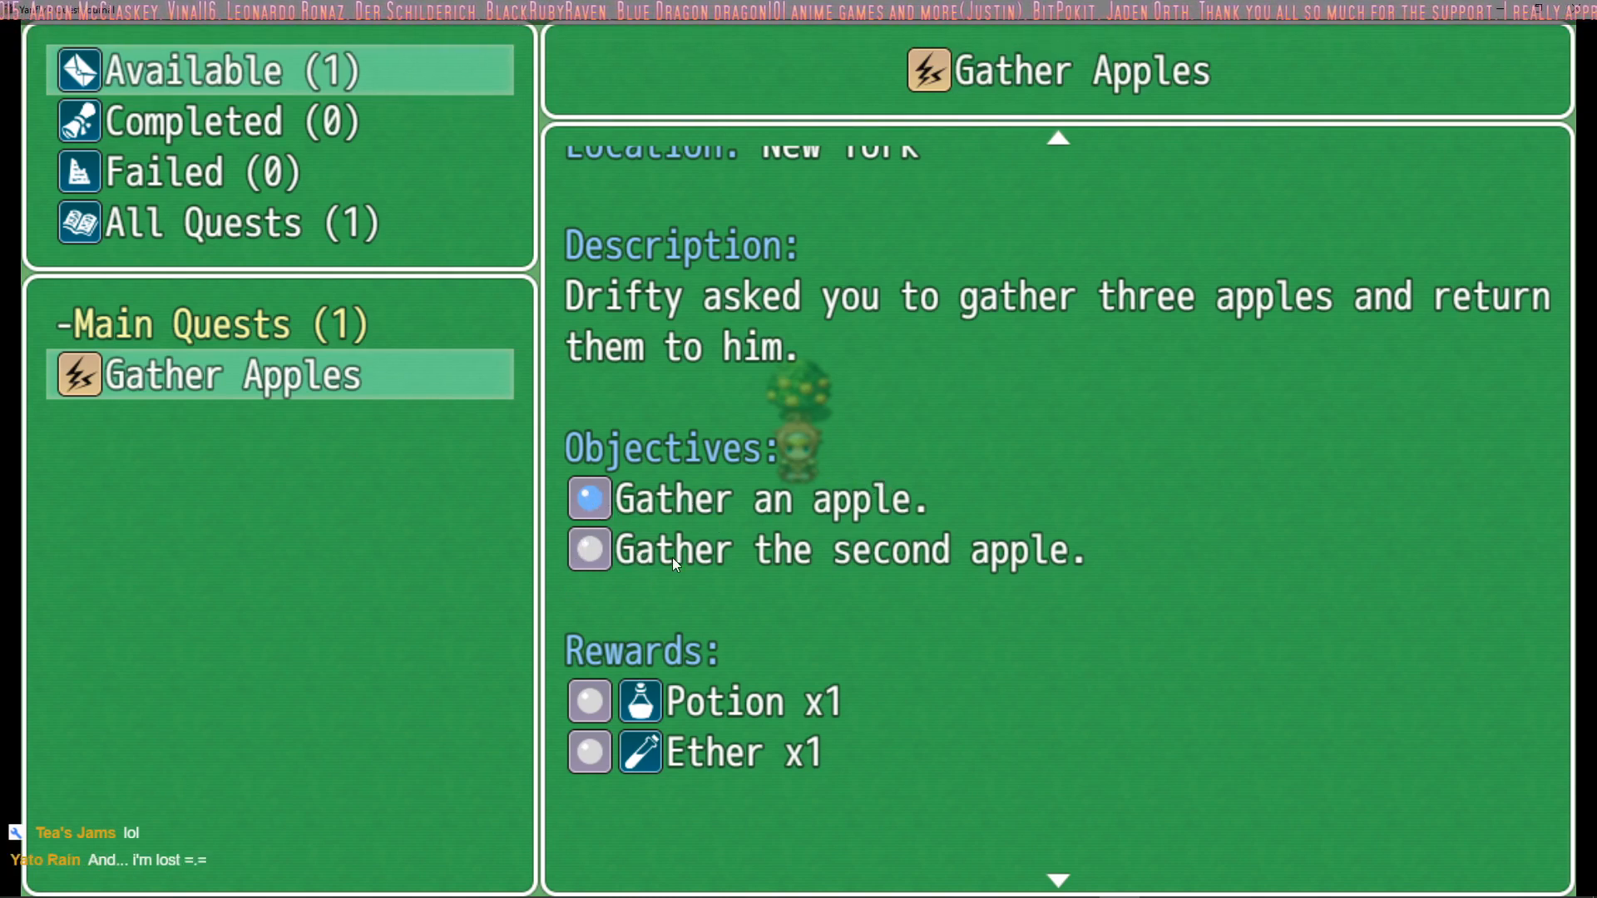
scroll(757, 624, up, 3)
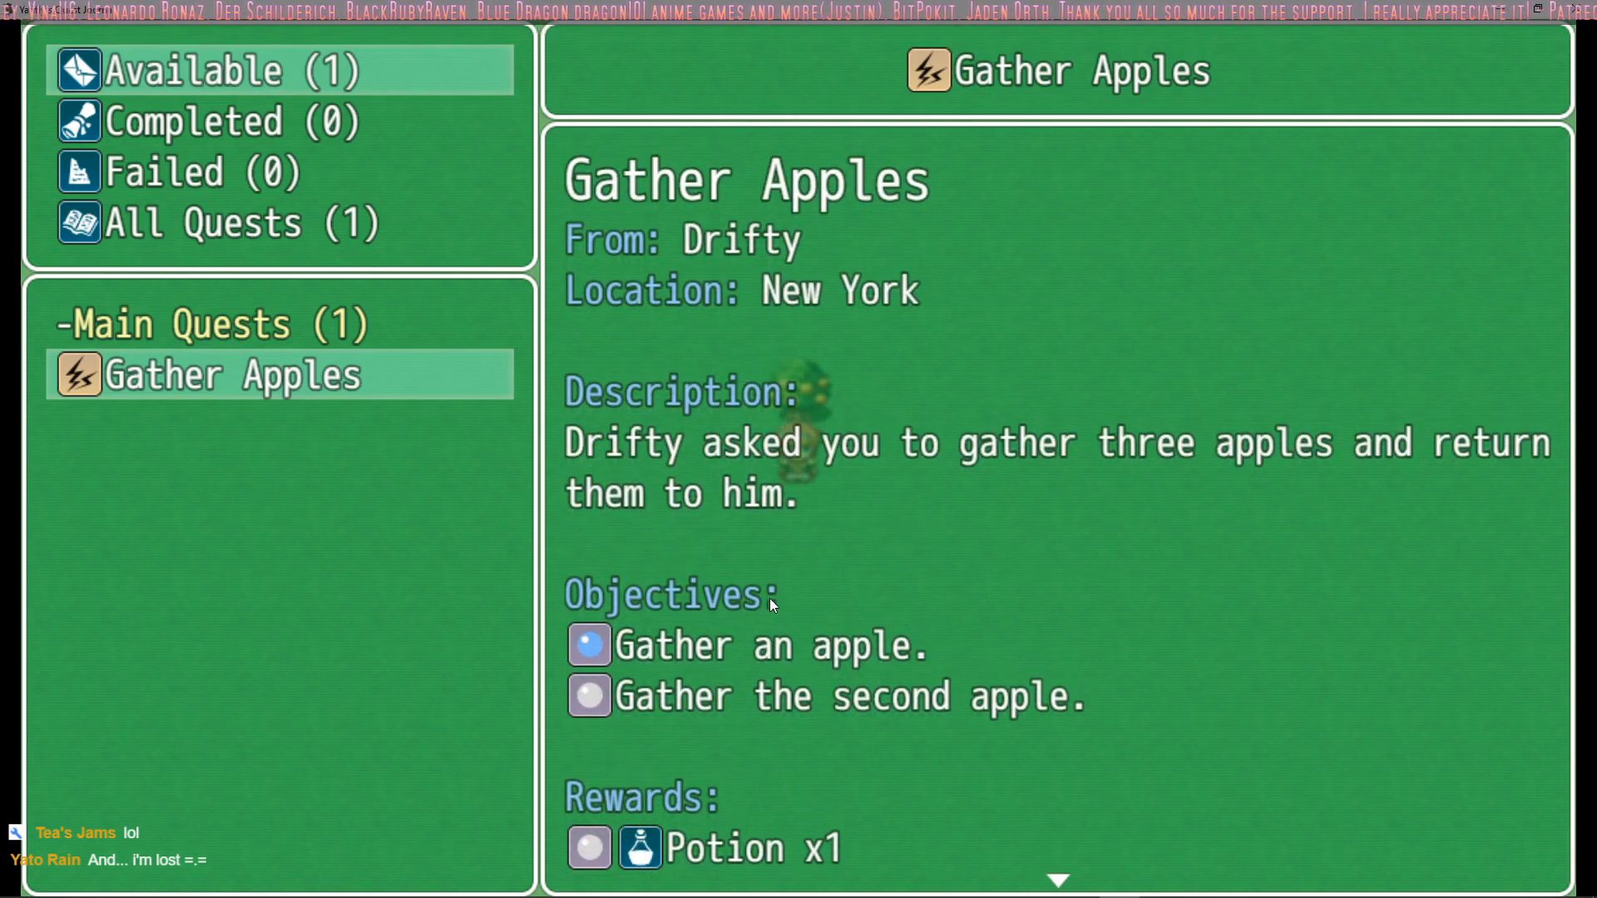
key(Escape)
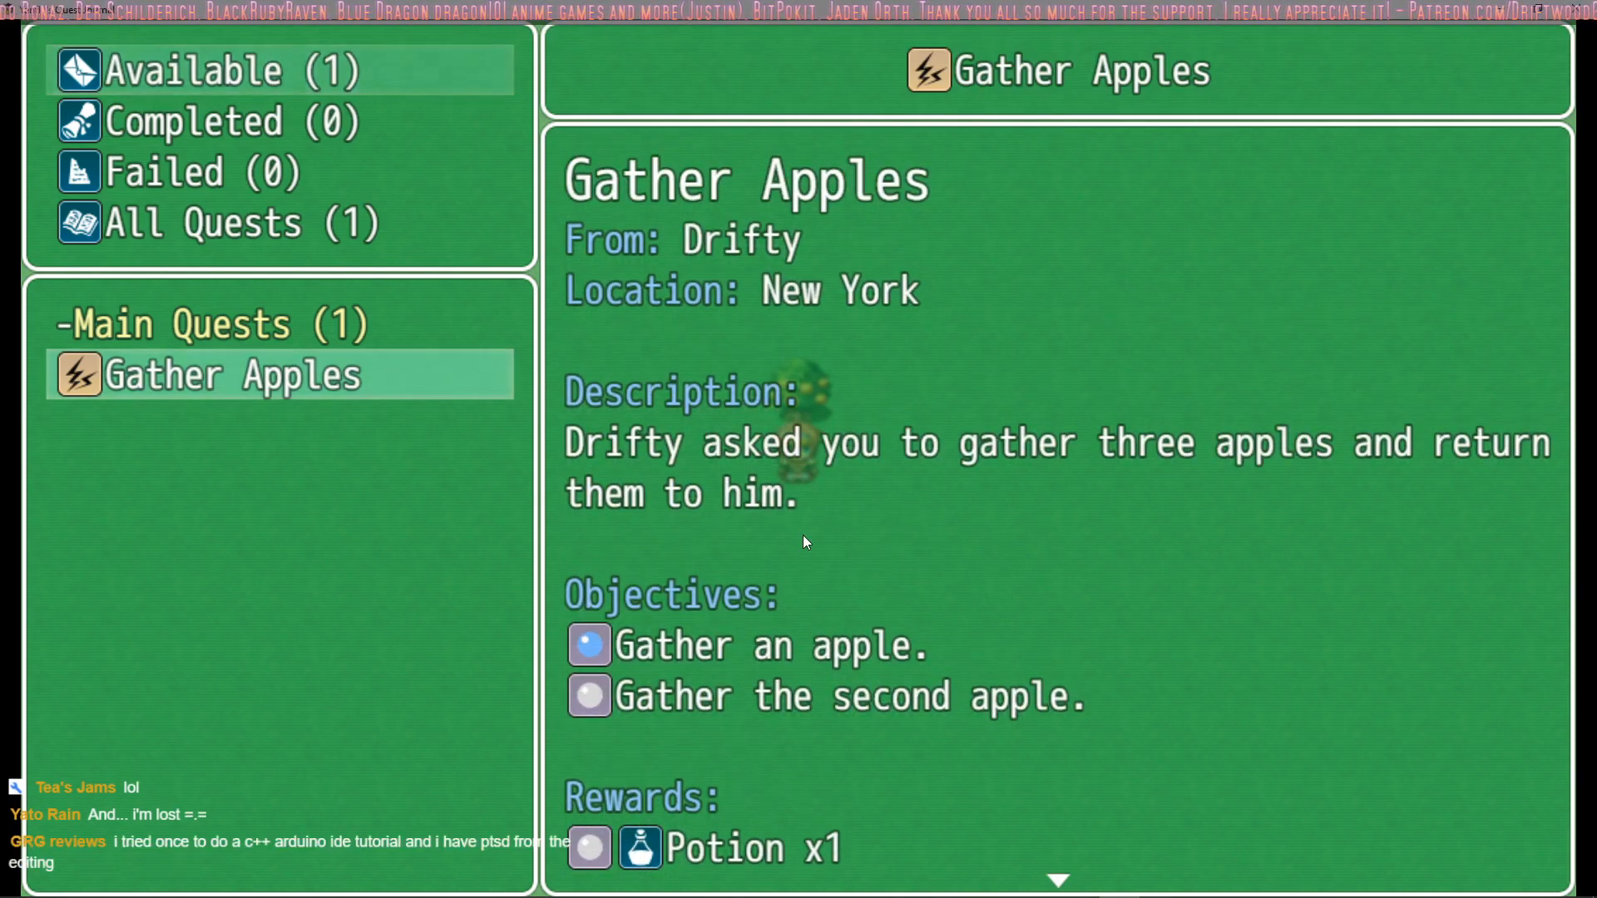
key(Escape)
key(Escape)
Step: Pick the apple from the southern tree and dismiss its messages
key(Up)
key(Return)
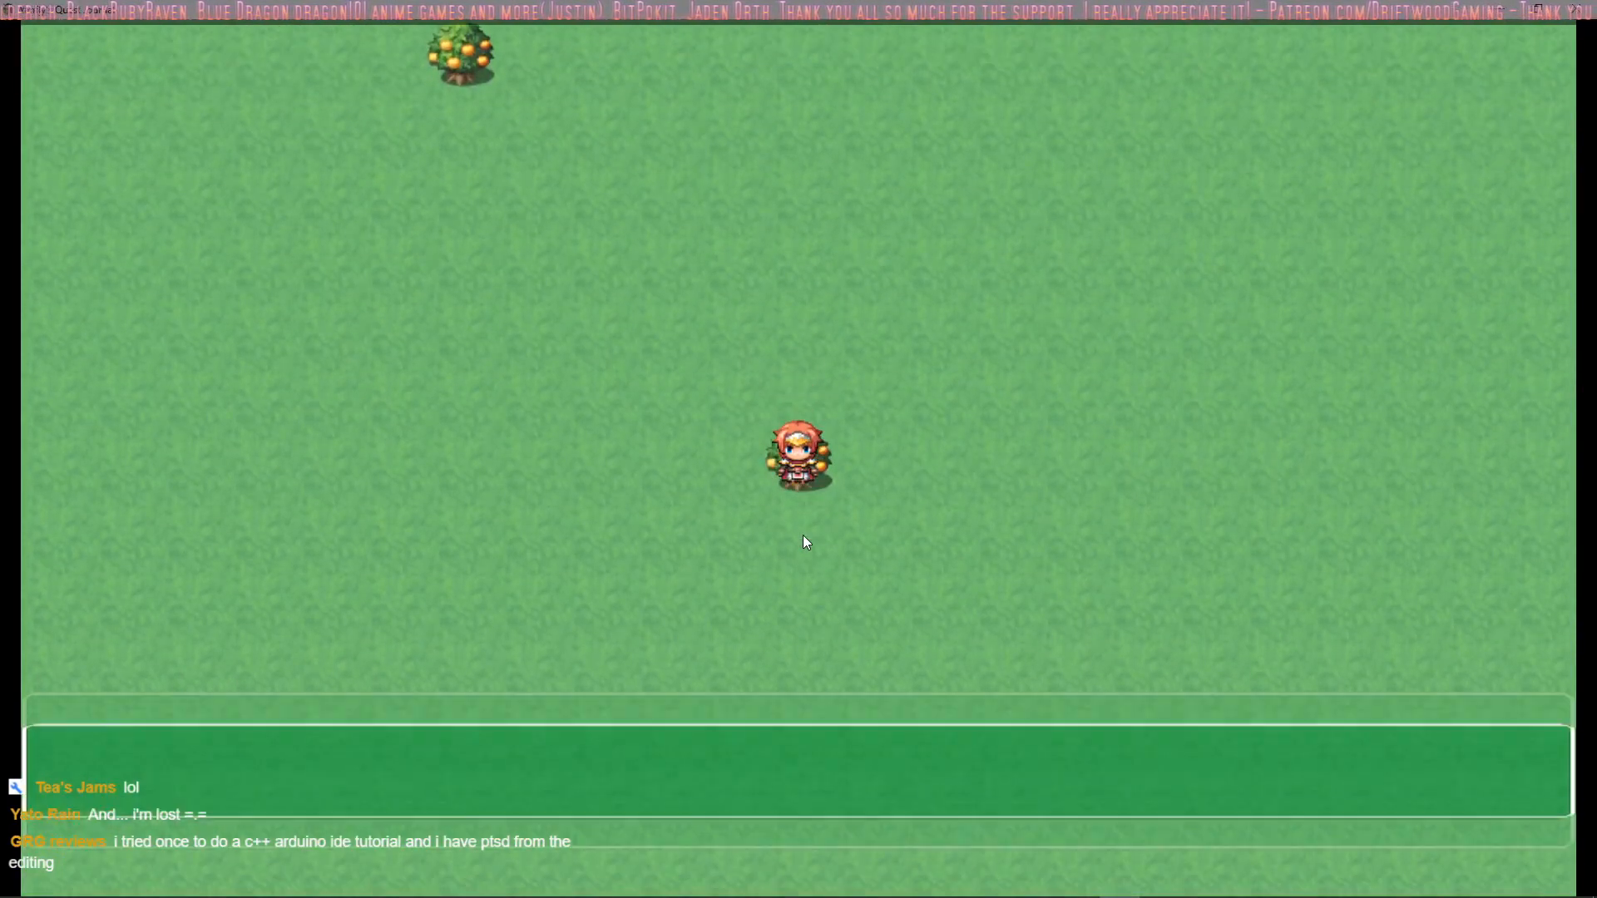
key(Return)
key(Return)
key(Return)
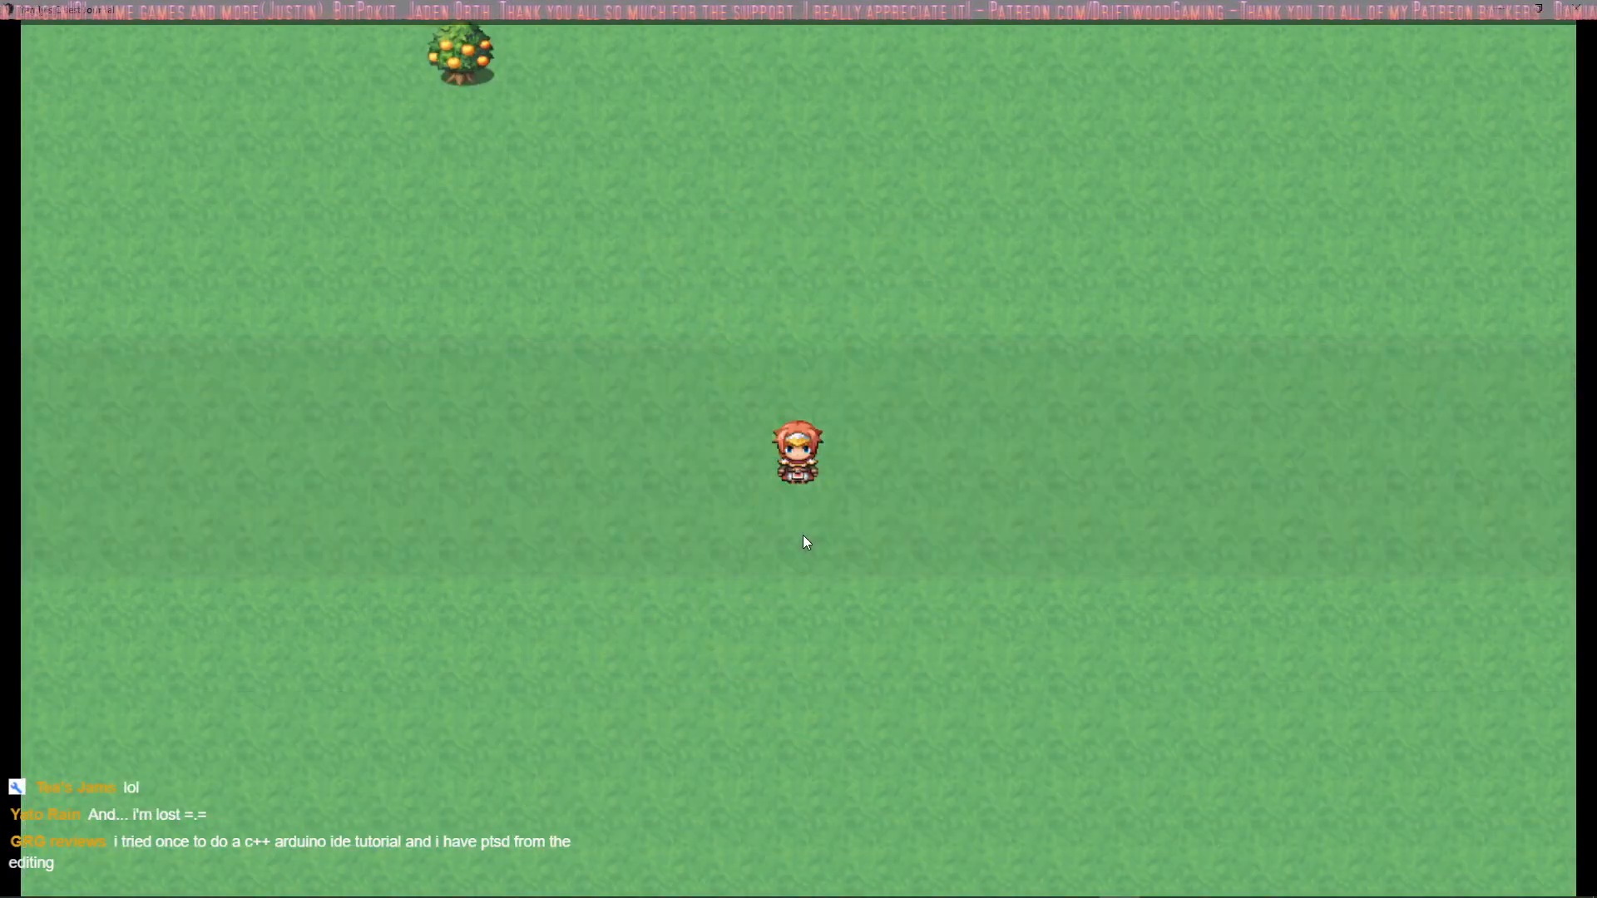
Step: Read the Gather Apples objectives in the Journal after the second apple, and return to the map
key(Escape)
key(Down)
key(Down)
key(Down)
key(Down)
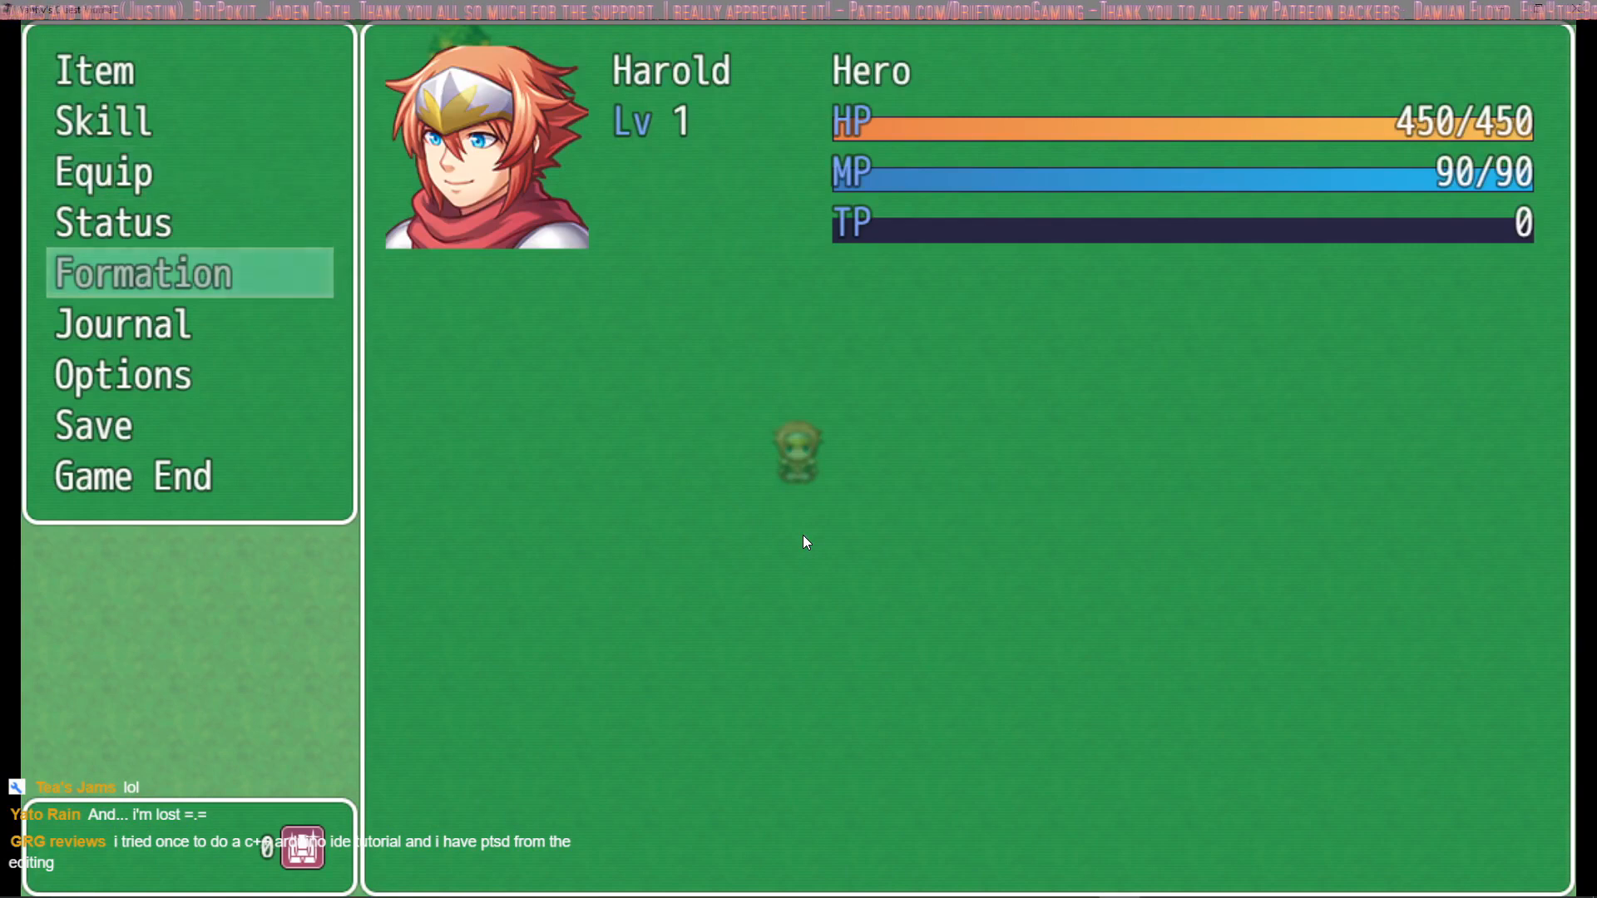
key(Down)
key(Return)
key(Down)
key(Up)
key(Return)
key(Down)
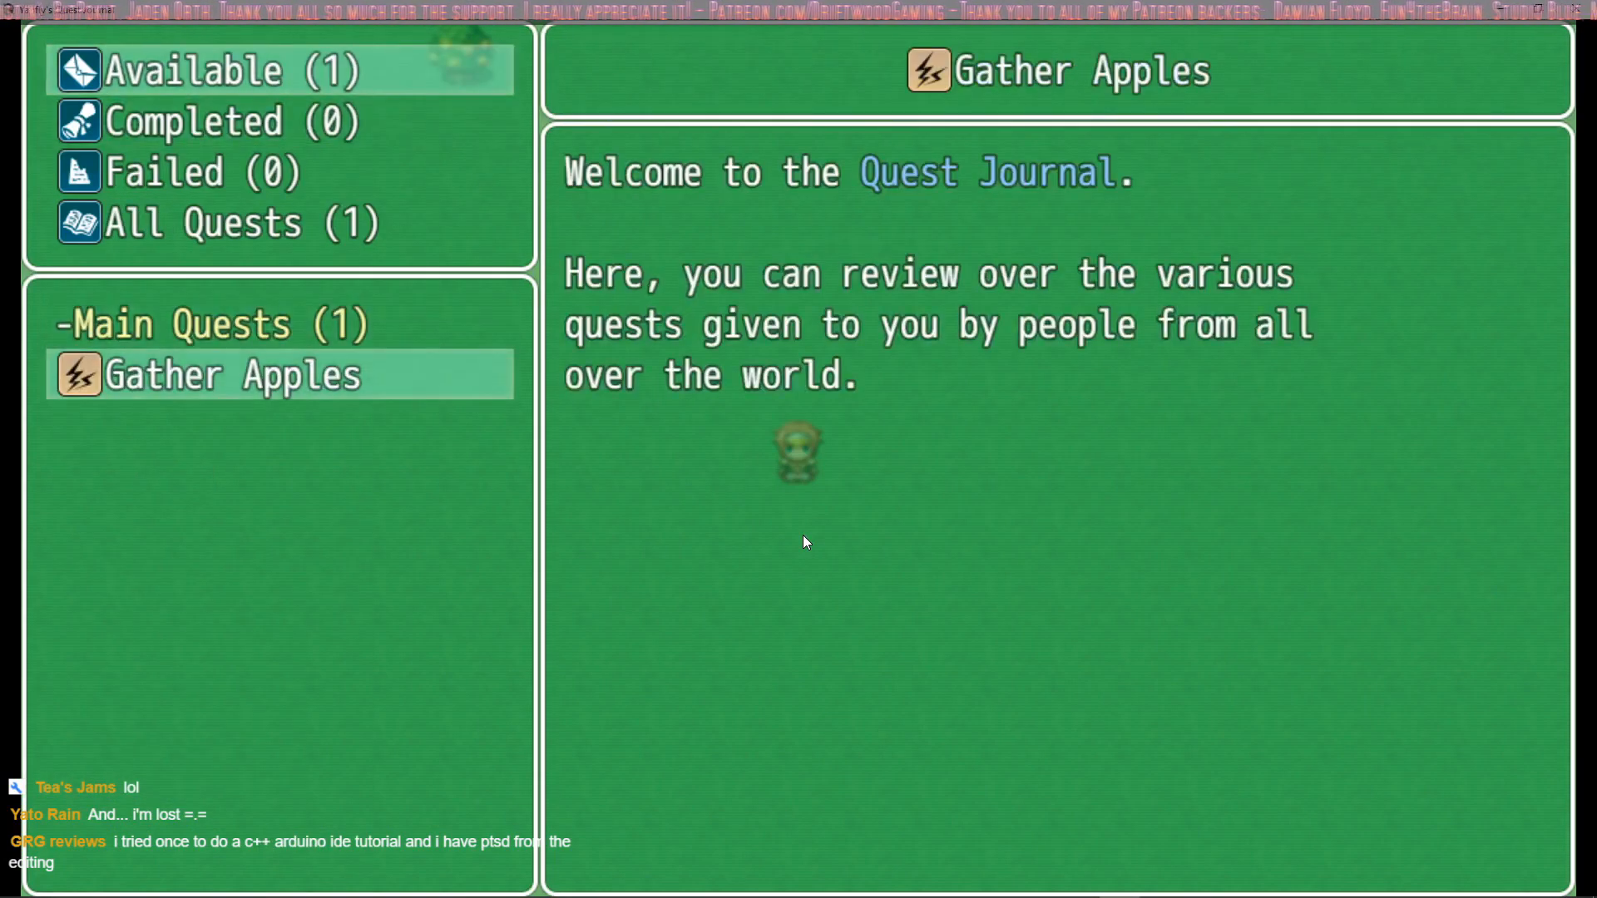
key(Return)
scroll(802, 536, down, 5)
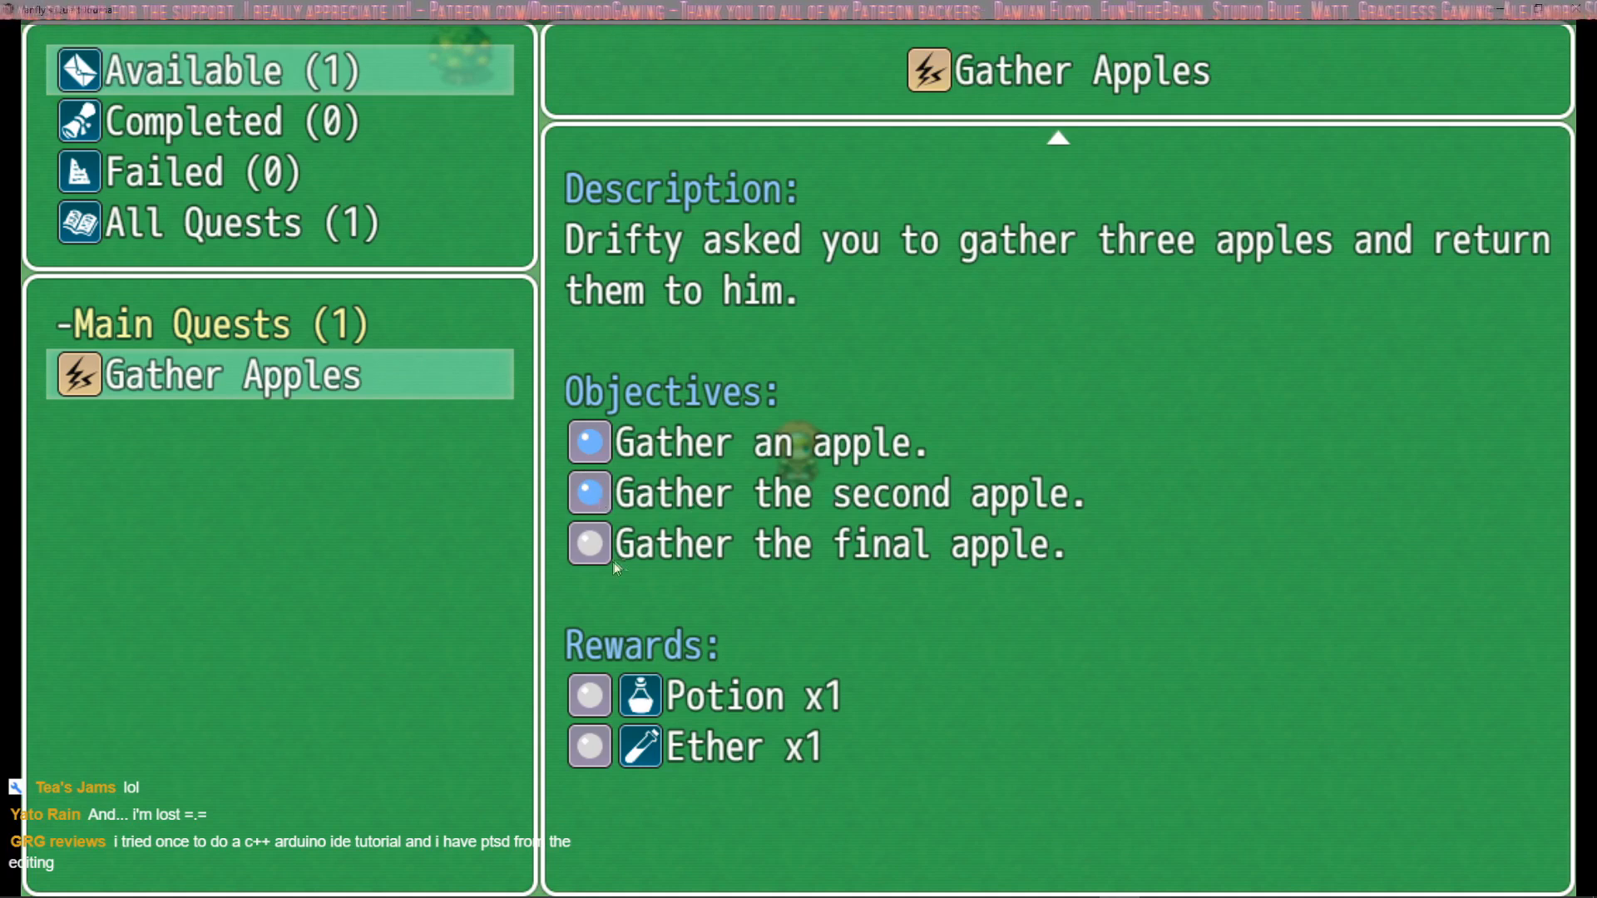
key(Escape)
key(Escape)
key(Escape)
key(Escape)
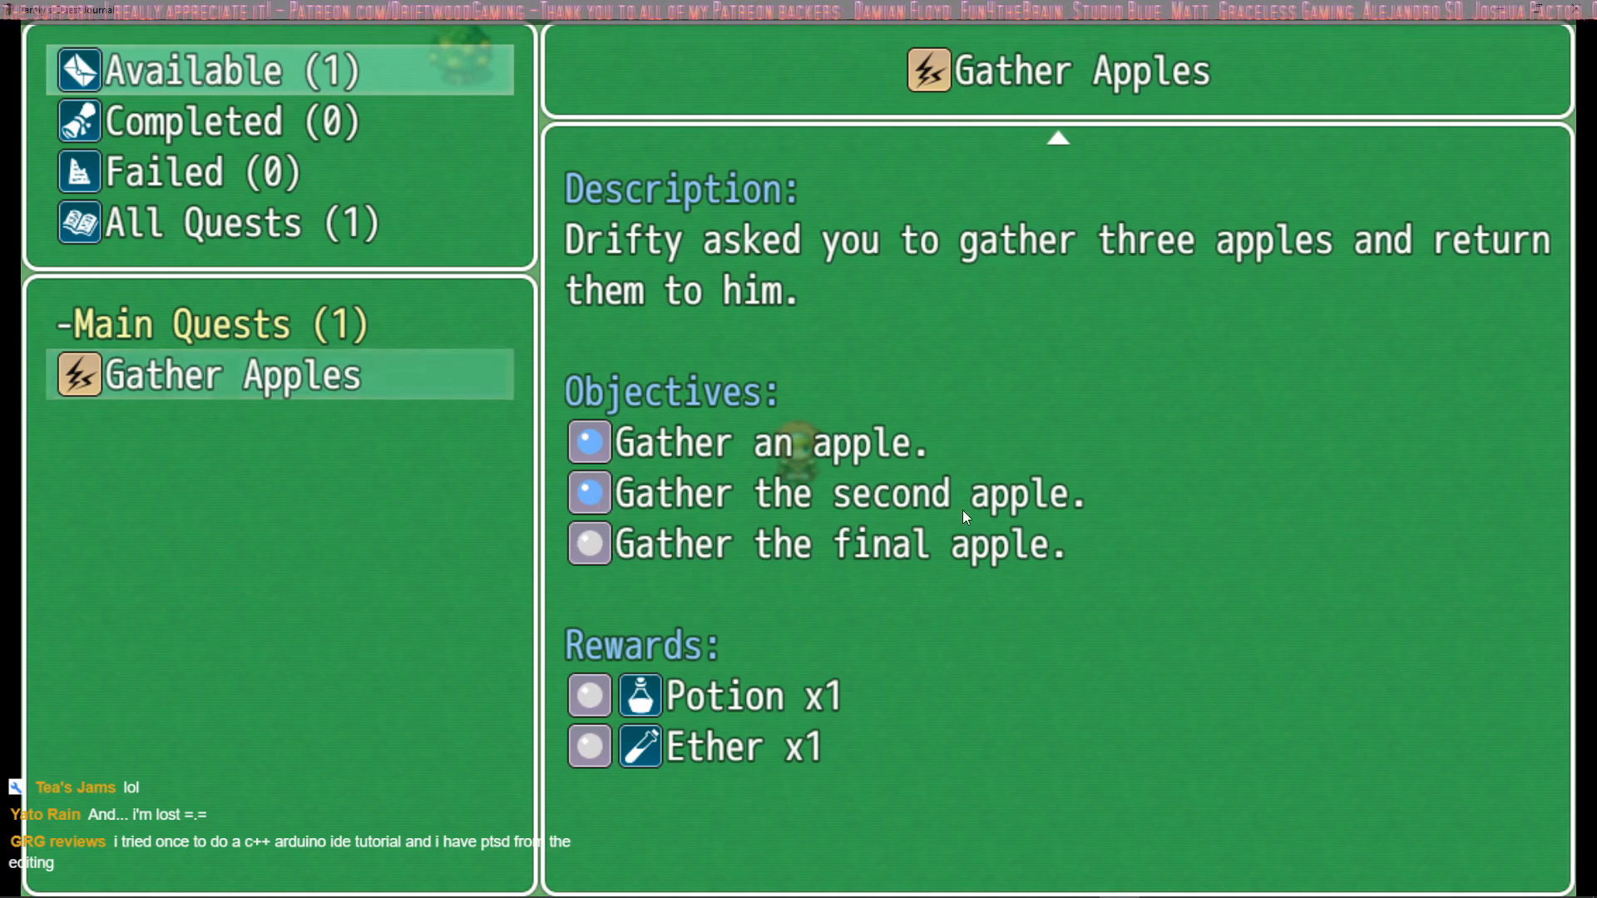
Step: Walk to the remaining apple tree nearest Drifty, pick the final apple and dismiss its messages
key(Left)
key(Up)
key(Return)
key(Return)
key(Return)
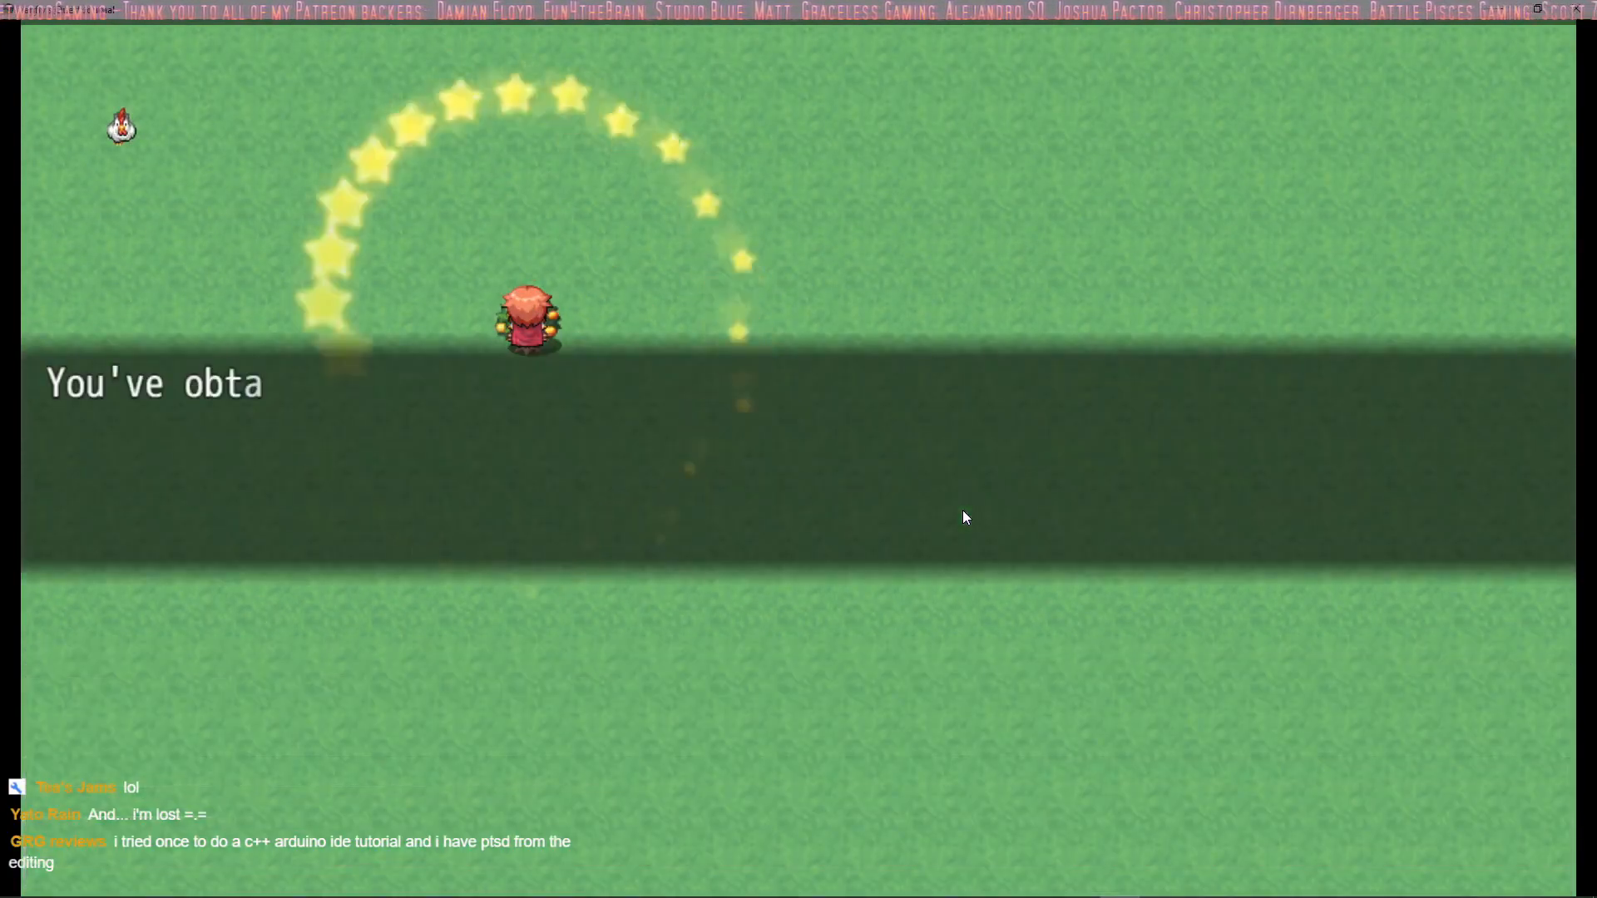
key(Return)
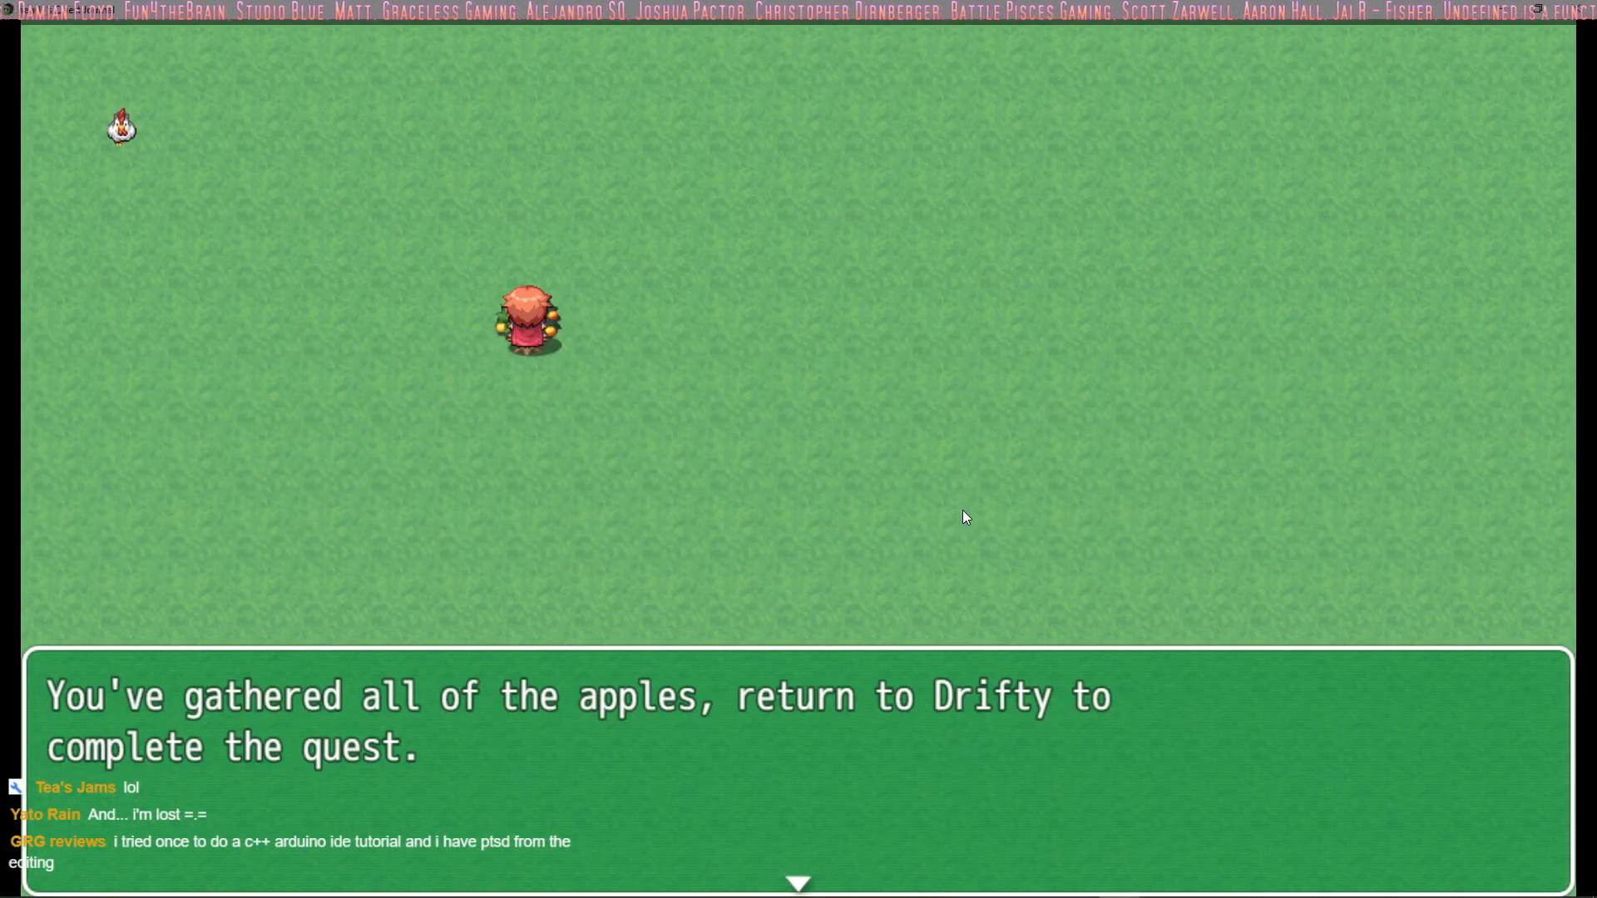
key(Return)
Step: Open the Journal after the final apple, check the All Quests category and return to the Available category
key(Left)
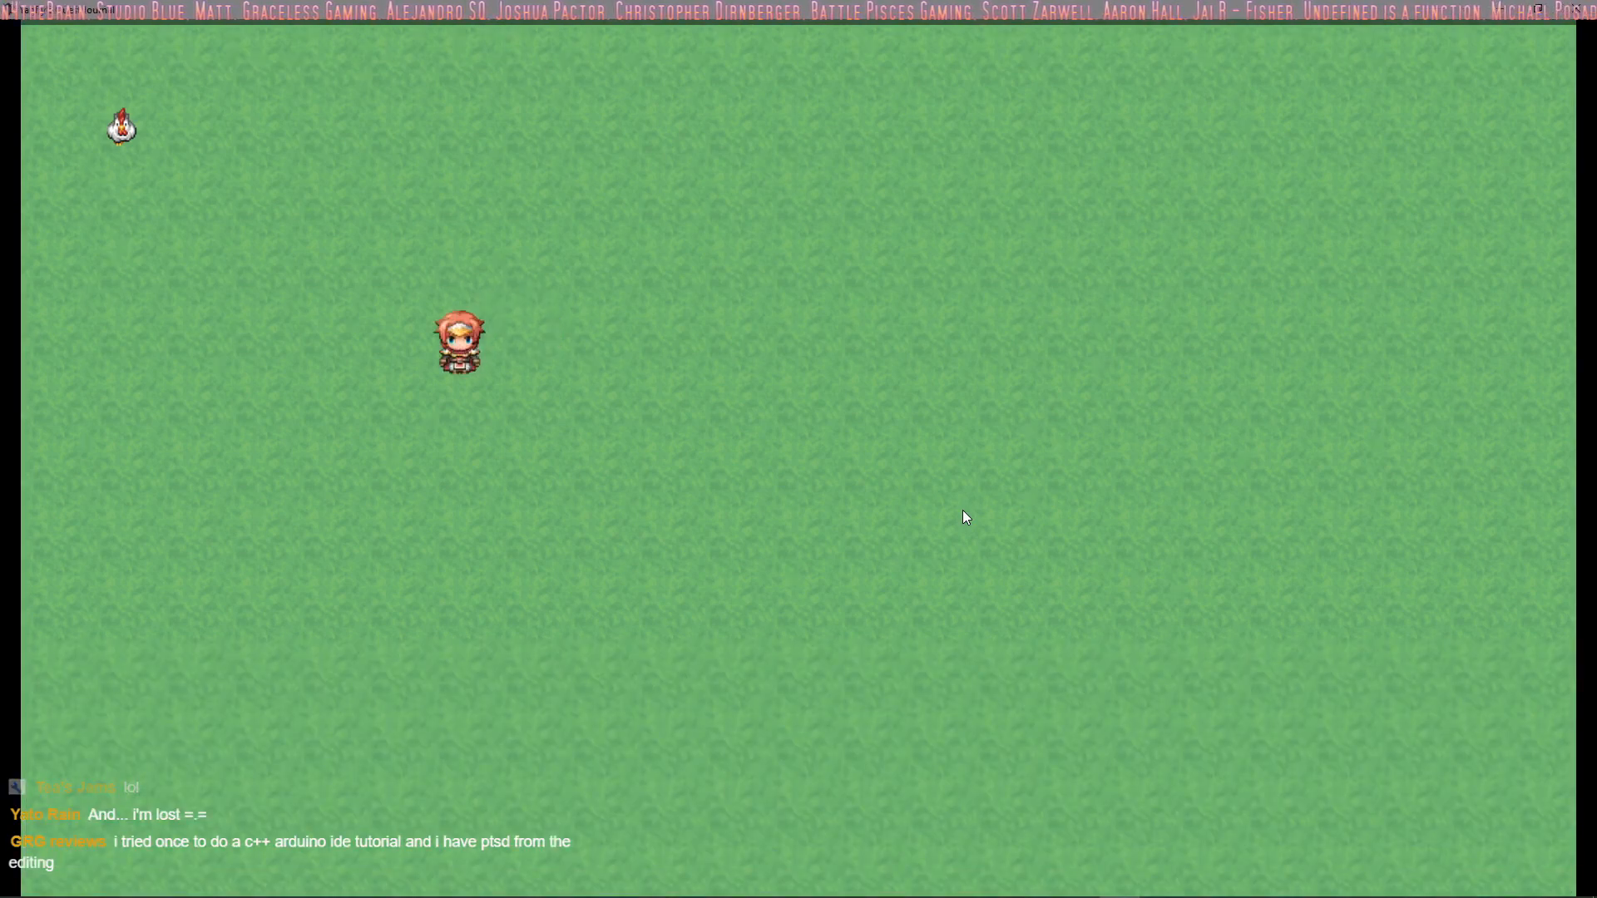
key(Down)
key(Escape)
key(Down)
key(Down)
key(Down)
key(Down)
key(Down)
key(Return)
key(Down)
key(Down)
key(Down)
key(Return)
key(Escape)
key(Up)
key(Up)
key(Up)
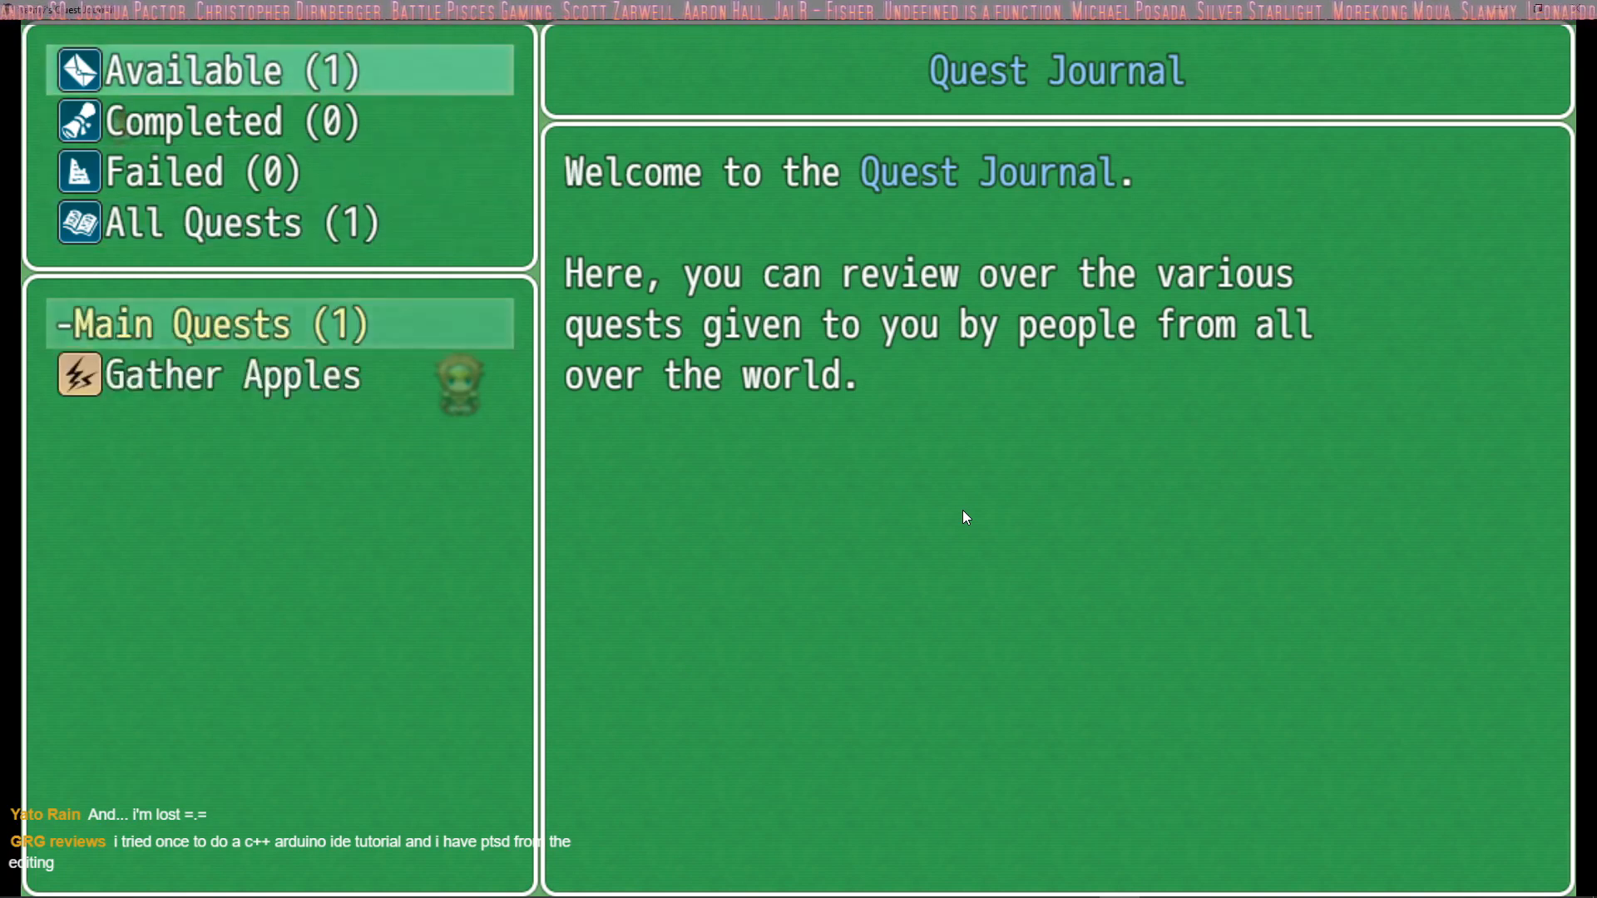
Step: Read the Gather Apples objectives and rewards under Main Quests, and return to the map
key(Return)
key(Down)
key(Return)
key(Down)
key(Down)
key(Down)
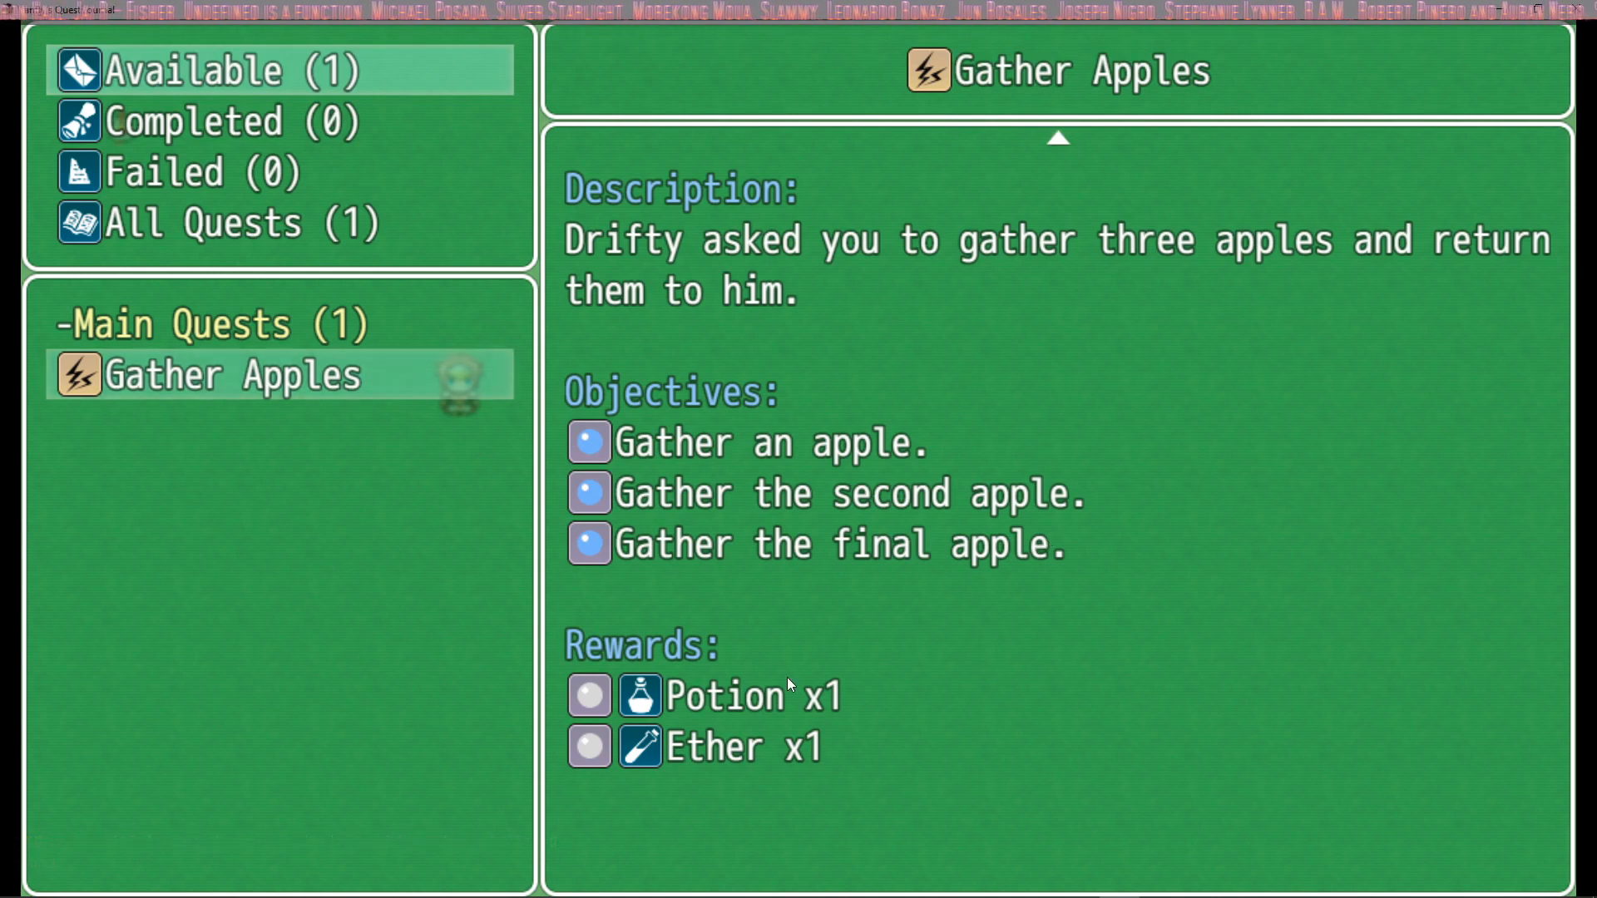
key(Escape)
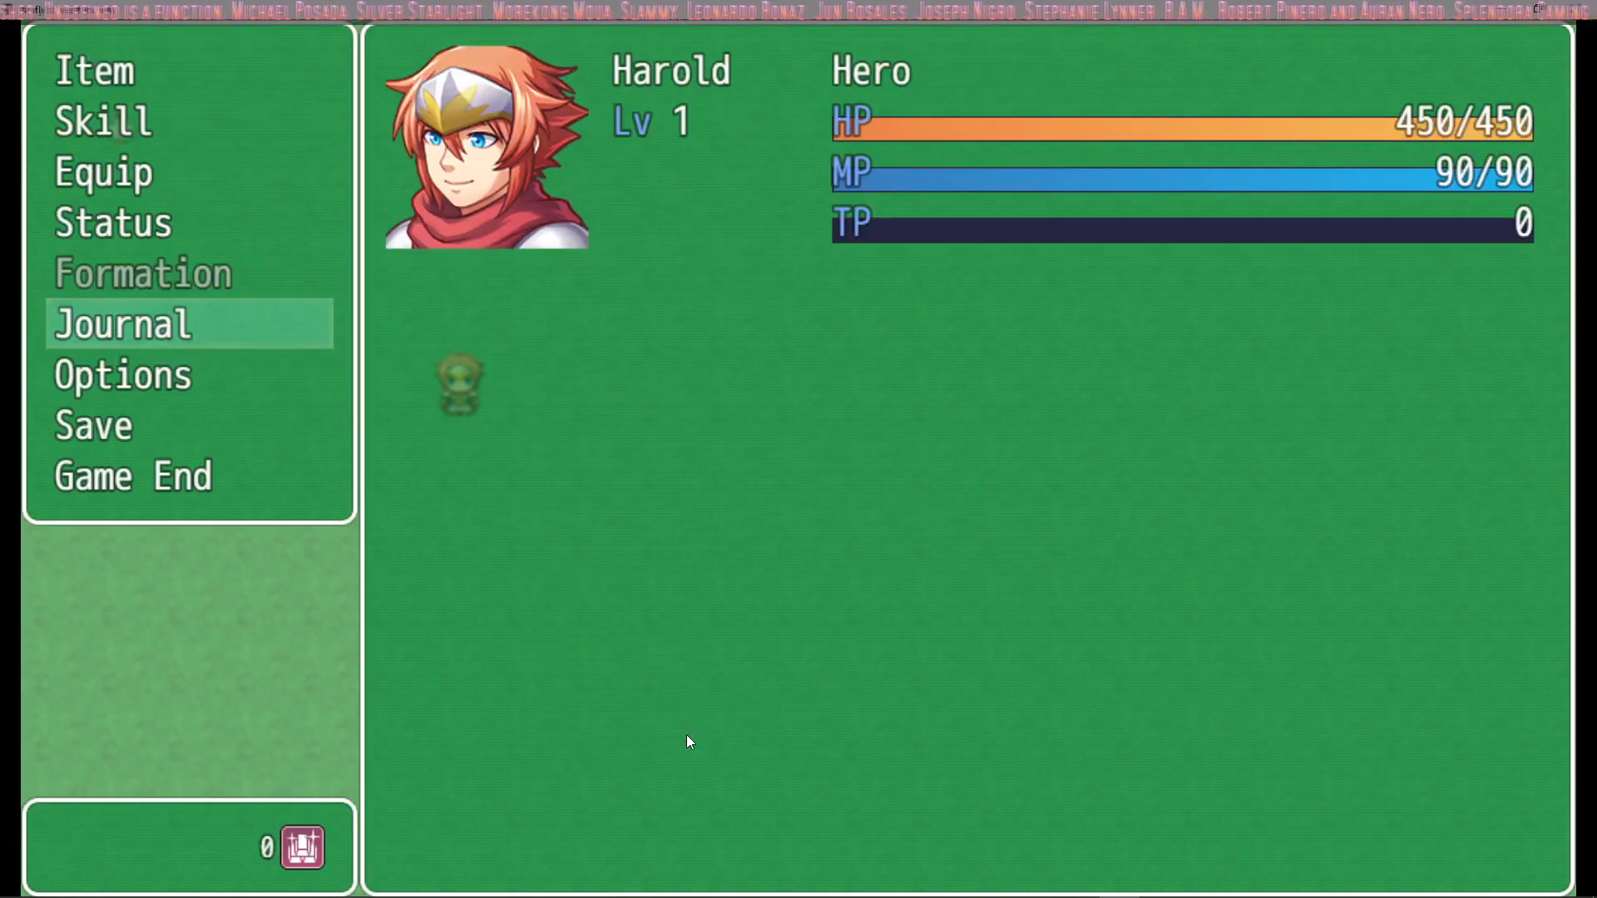
key(Escape)
Step: Walk to Drifty, hand in the gathered apples and dismiss the reward and thank-you messages
key(Left)
key(Up)
key(Left)
key(Up)
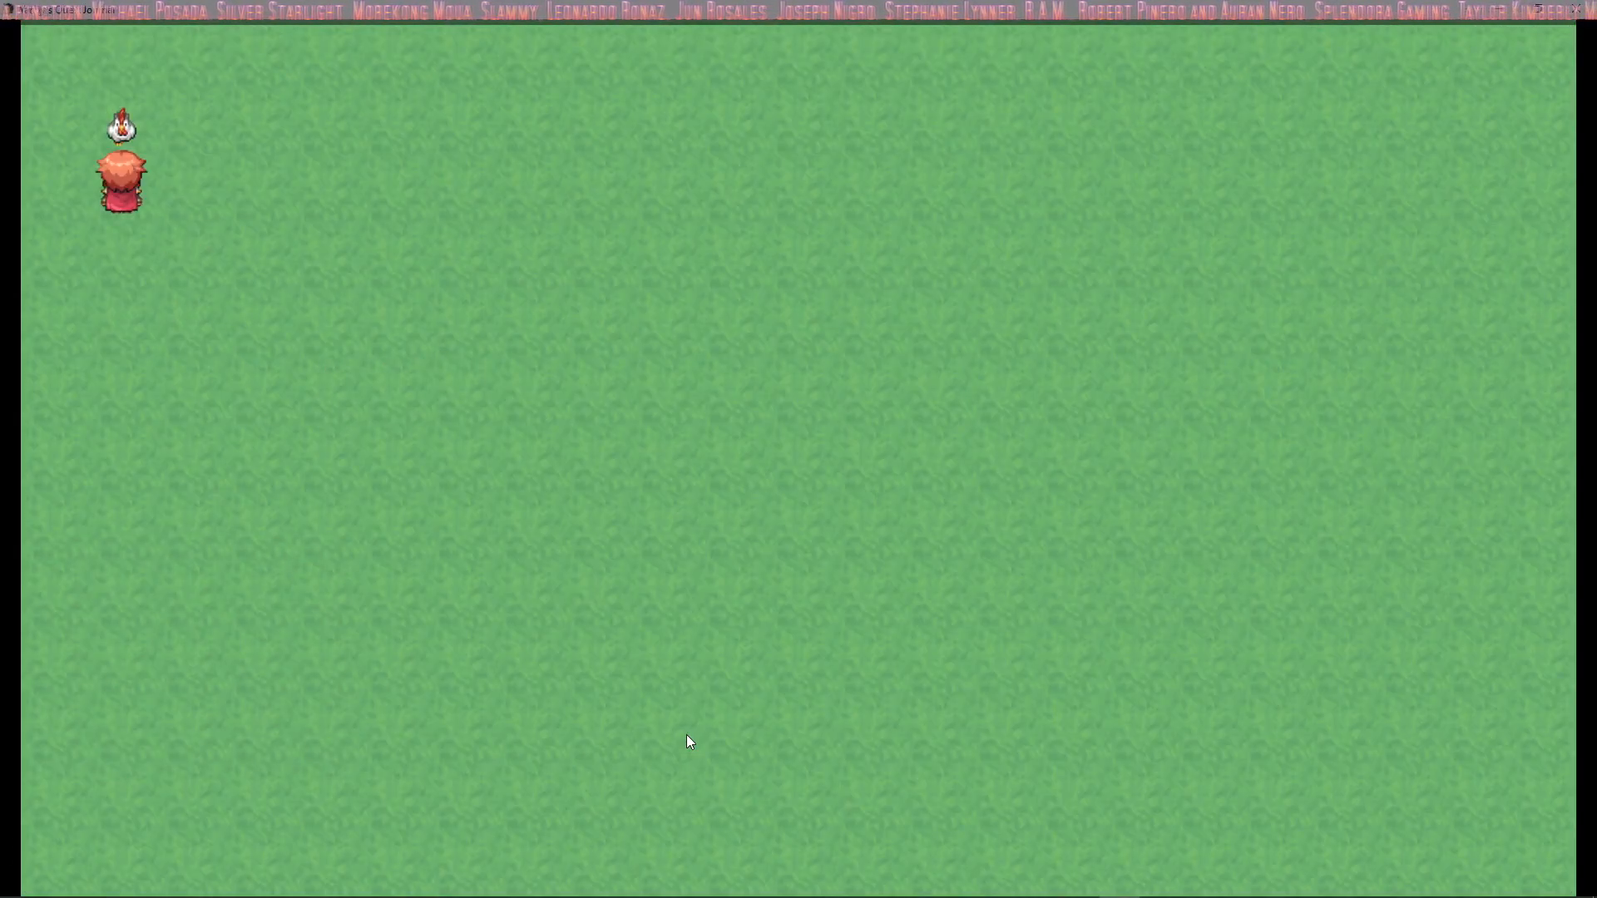
key(Return)
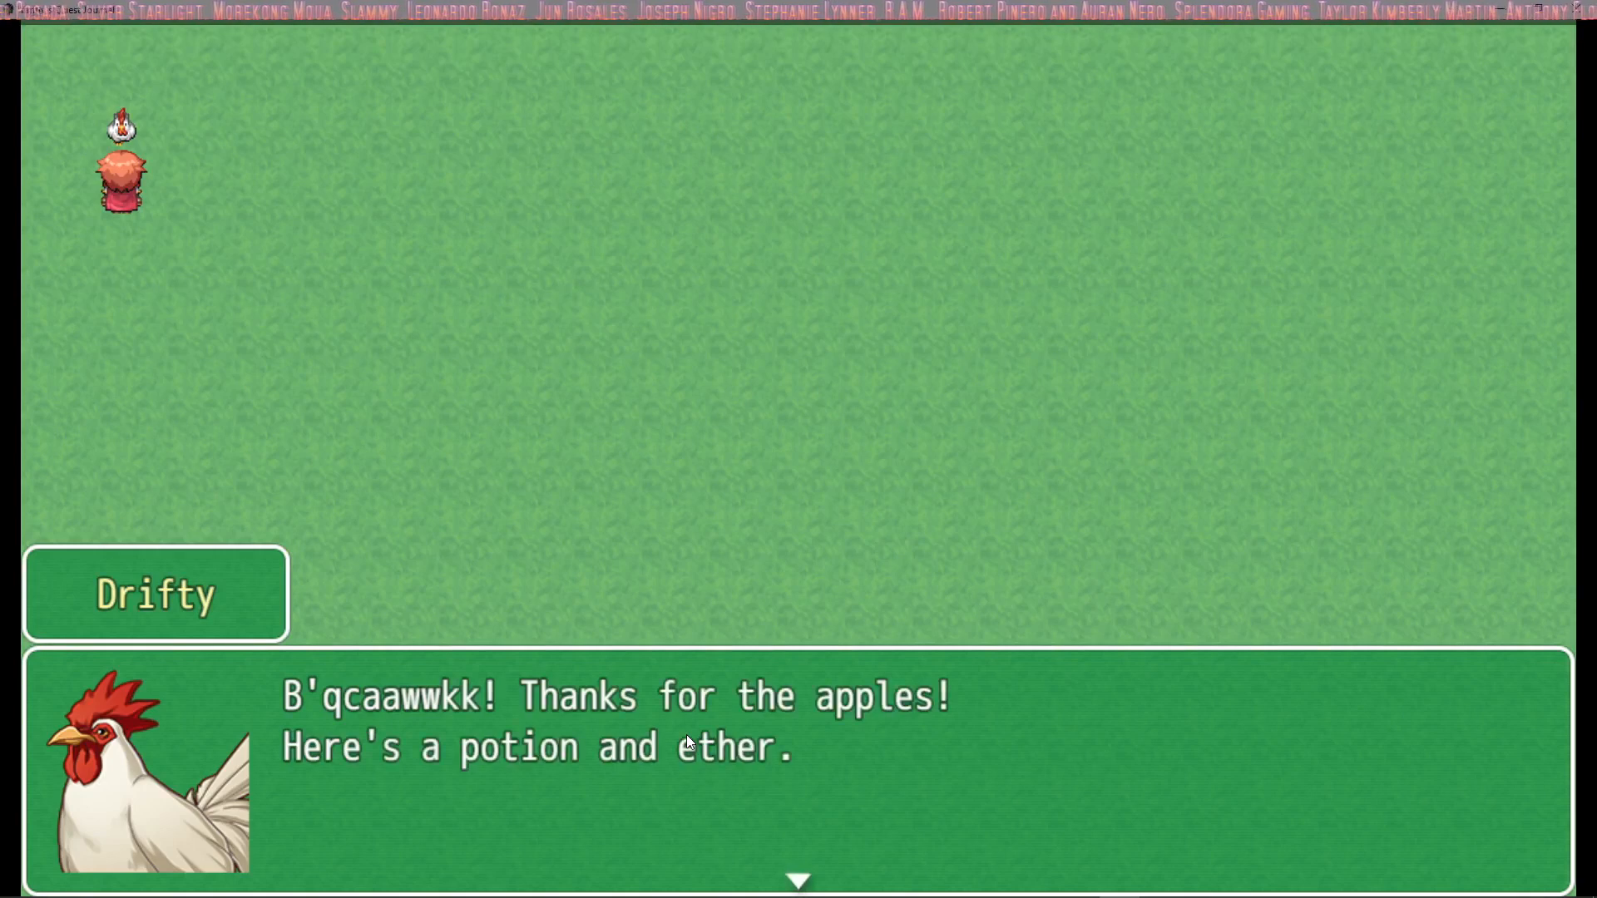
key(Return)
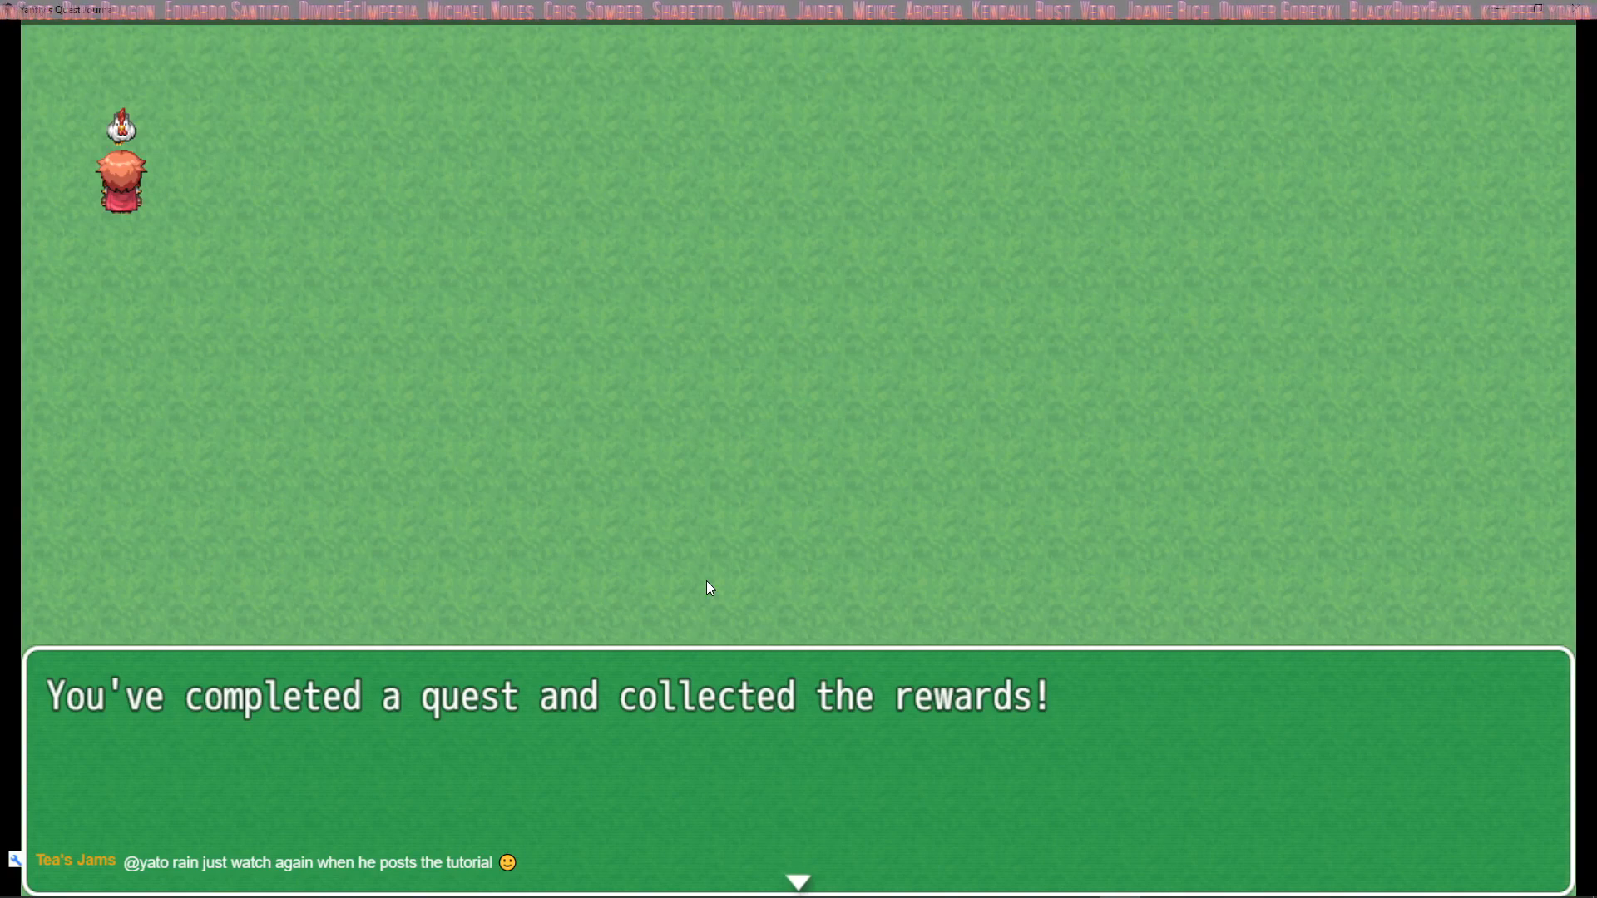
key(Return)
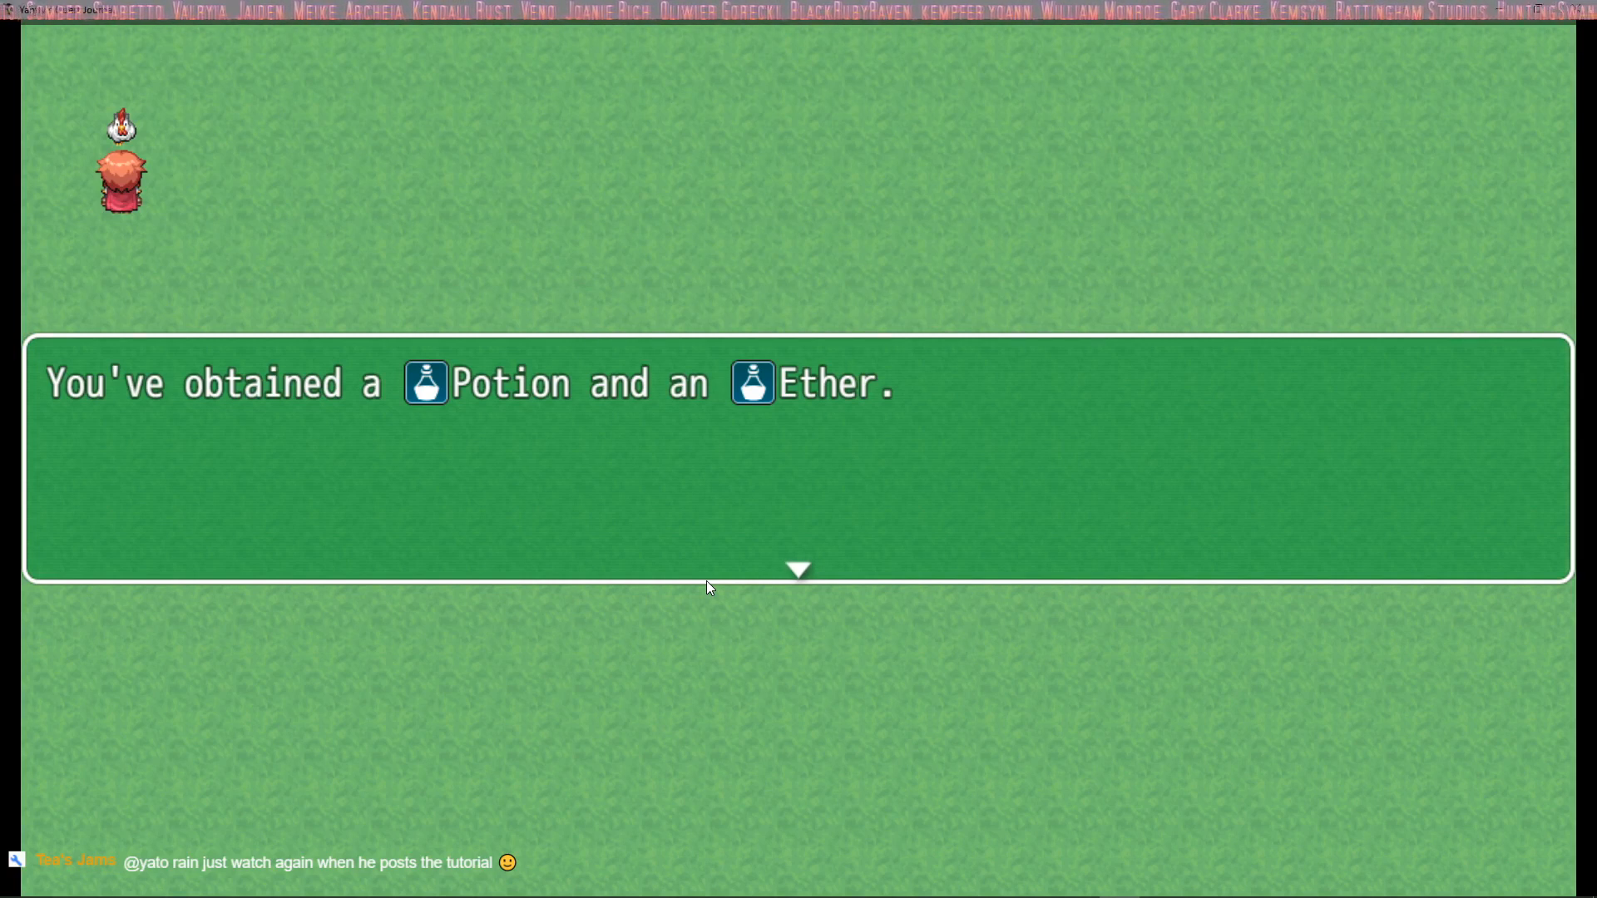
key(Return)
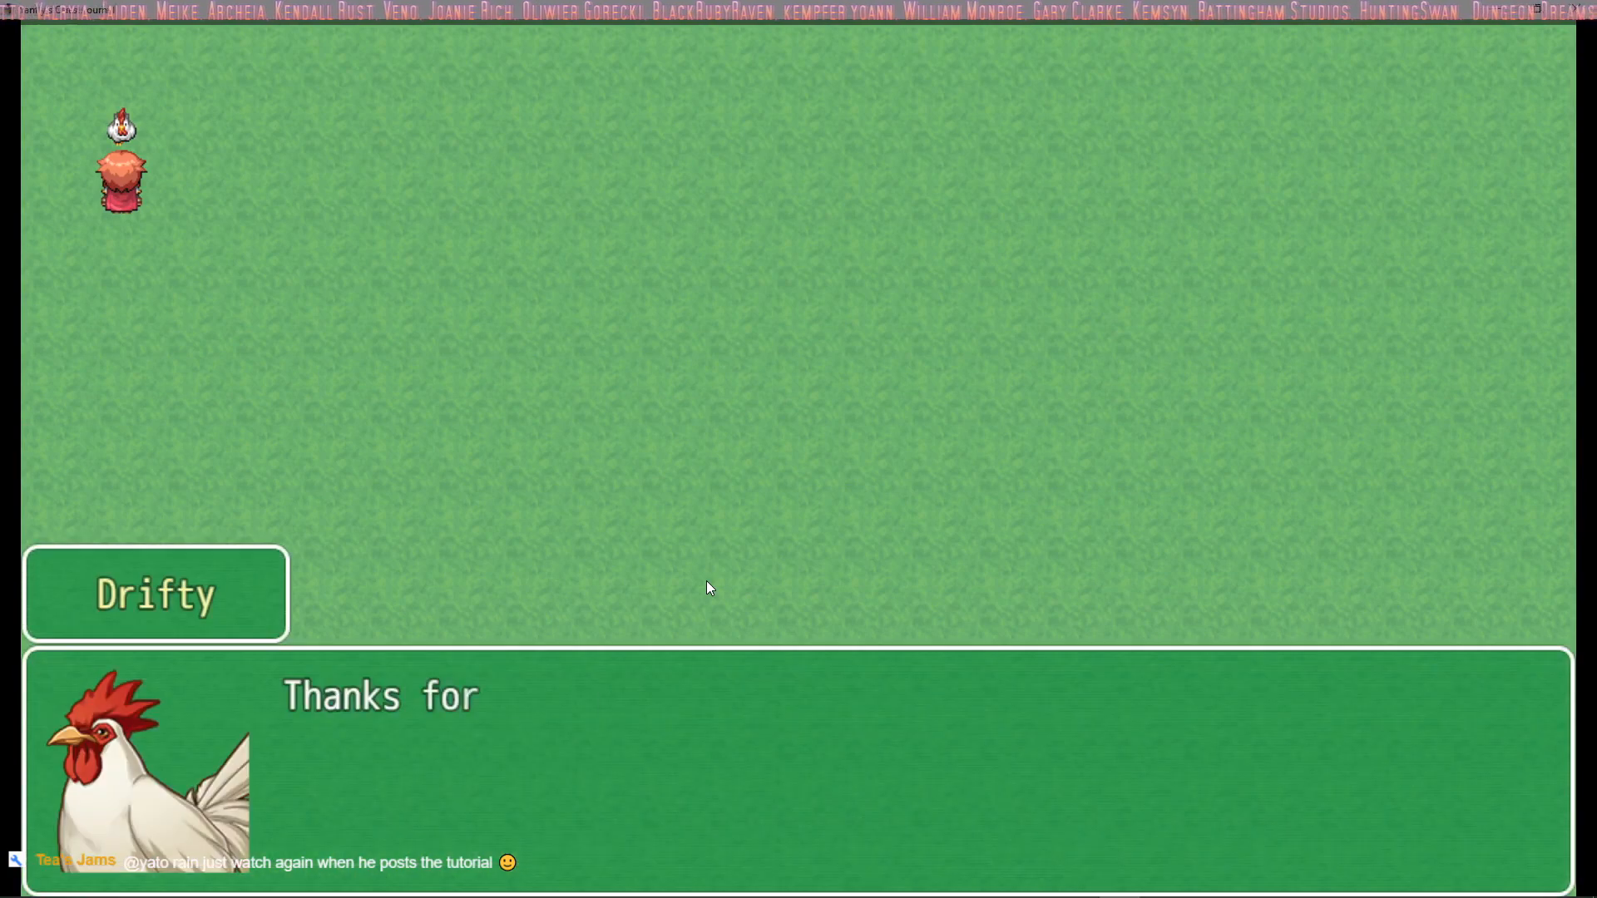
key(Return)
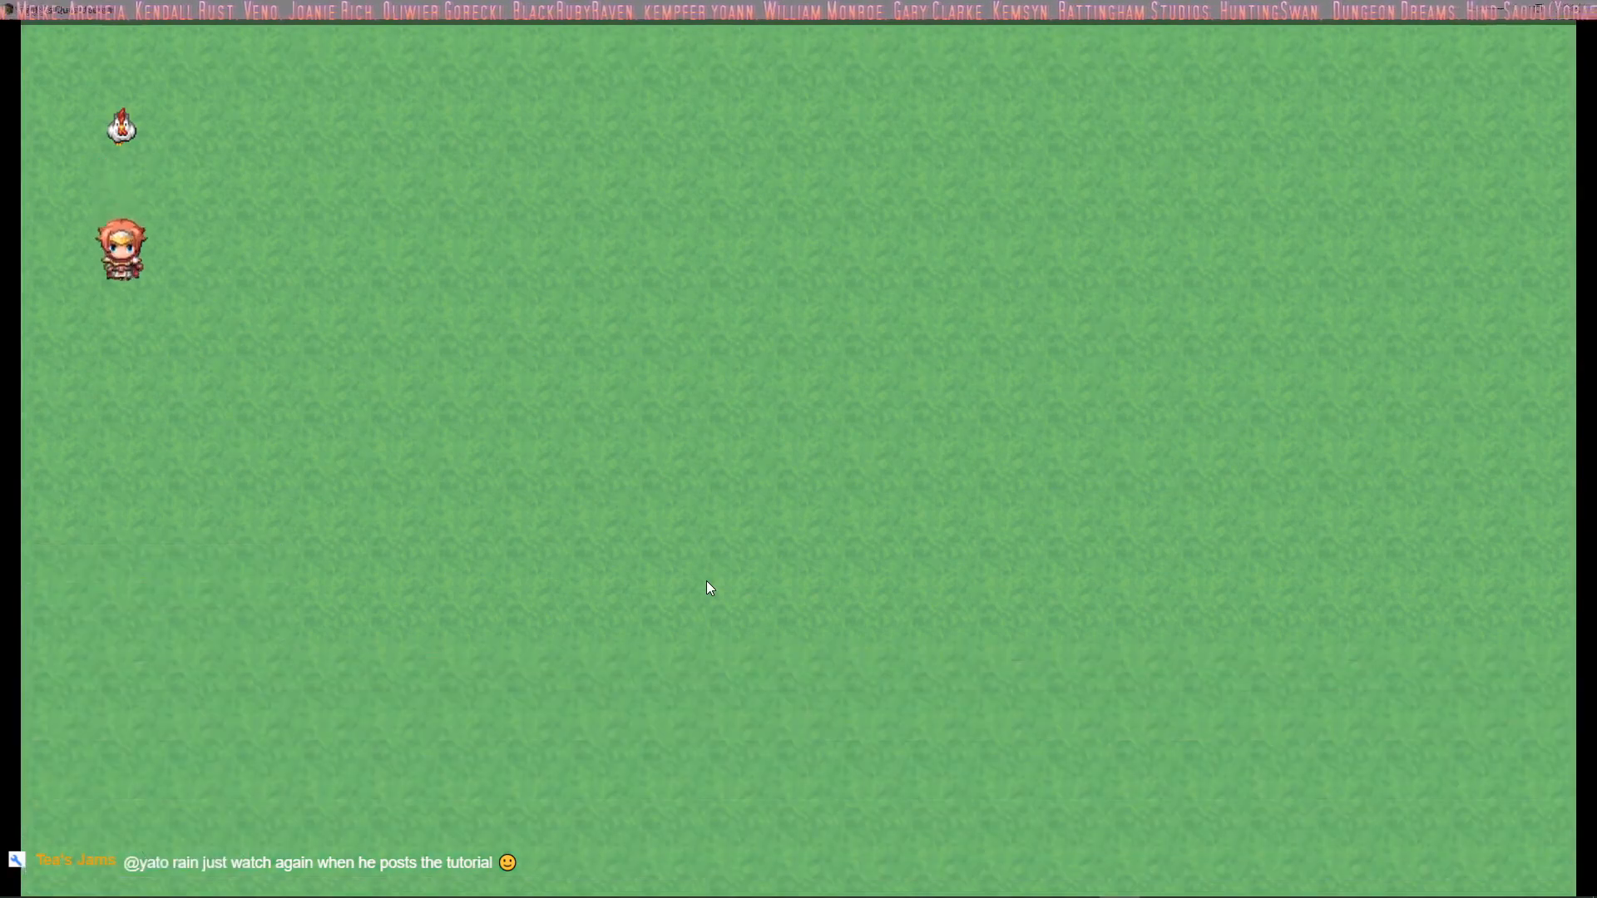
Step: Check the inventory for the quest rewards and return to the main menu
key(Escape)
key(Return)
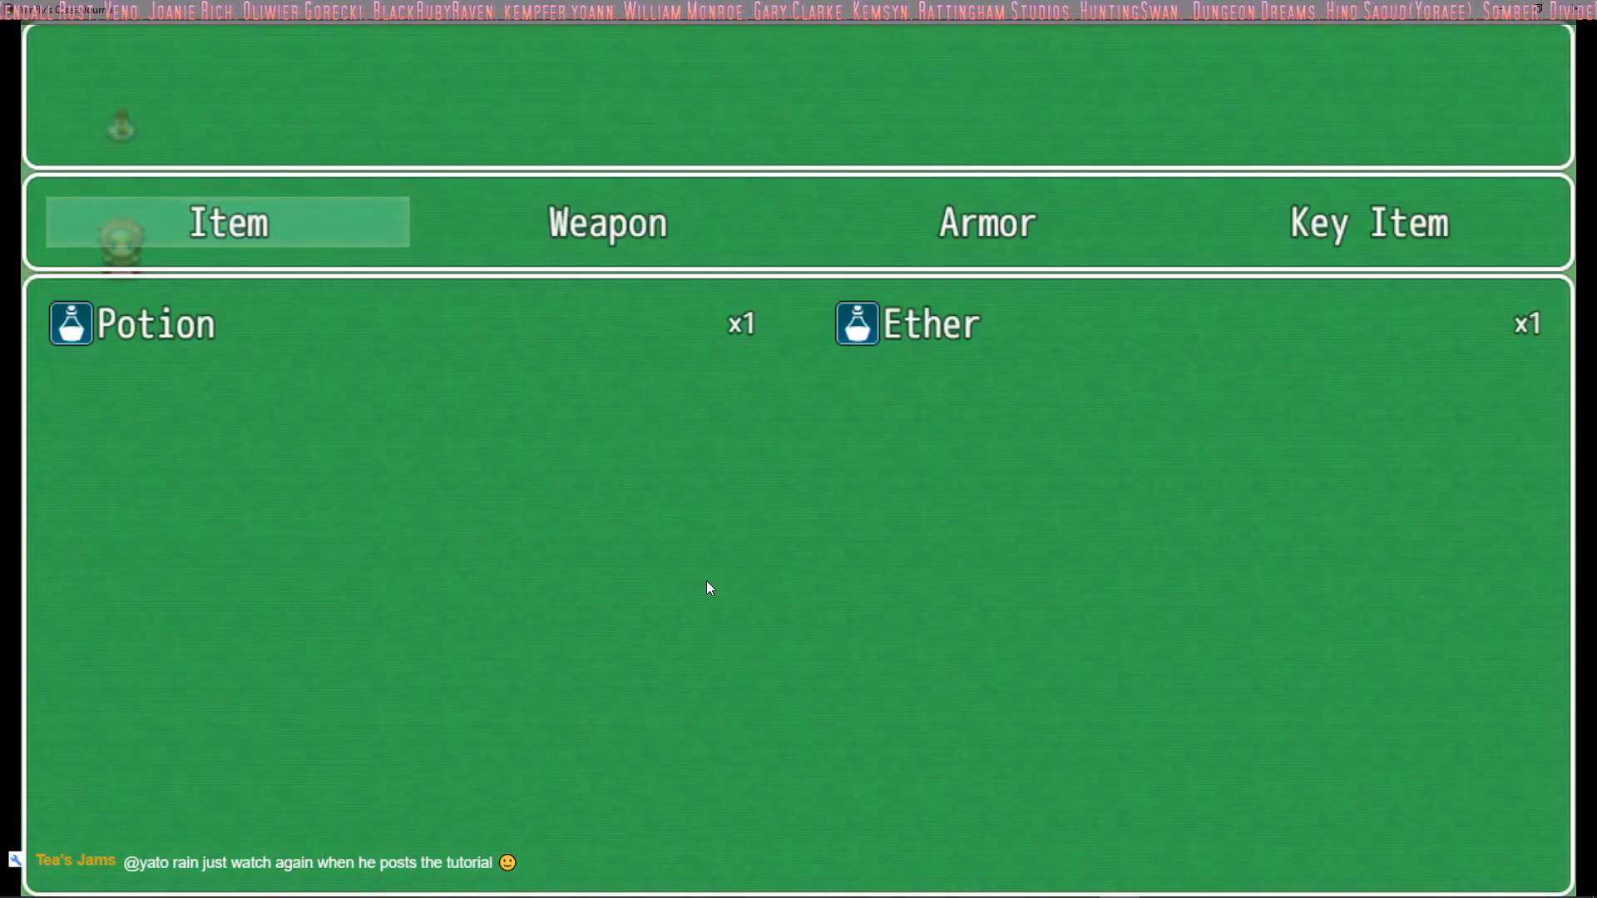
key(Escape)
Step: Open the Journal and look through its Available, Completed and Failed categories
key(Down)
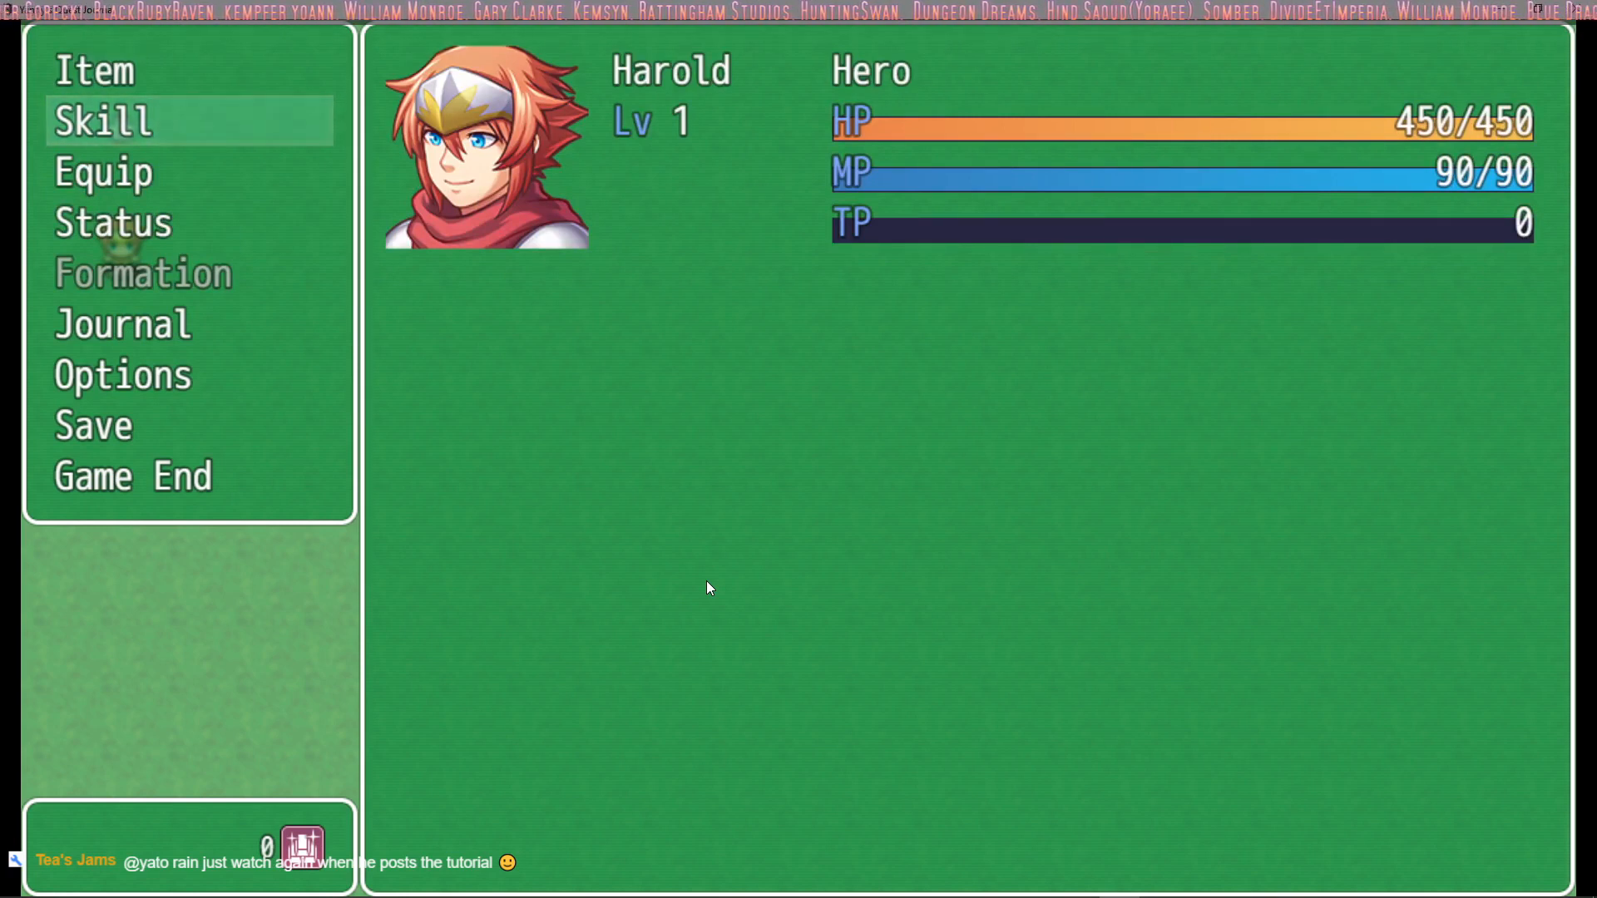
key(Down)
key(Down)
key(Down)
key(Down)
key(Return)
key(Down)
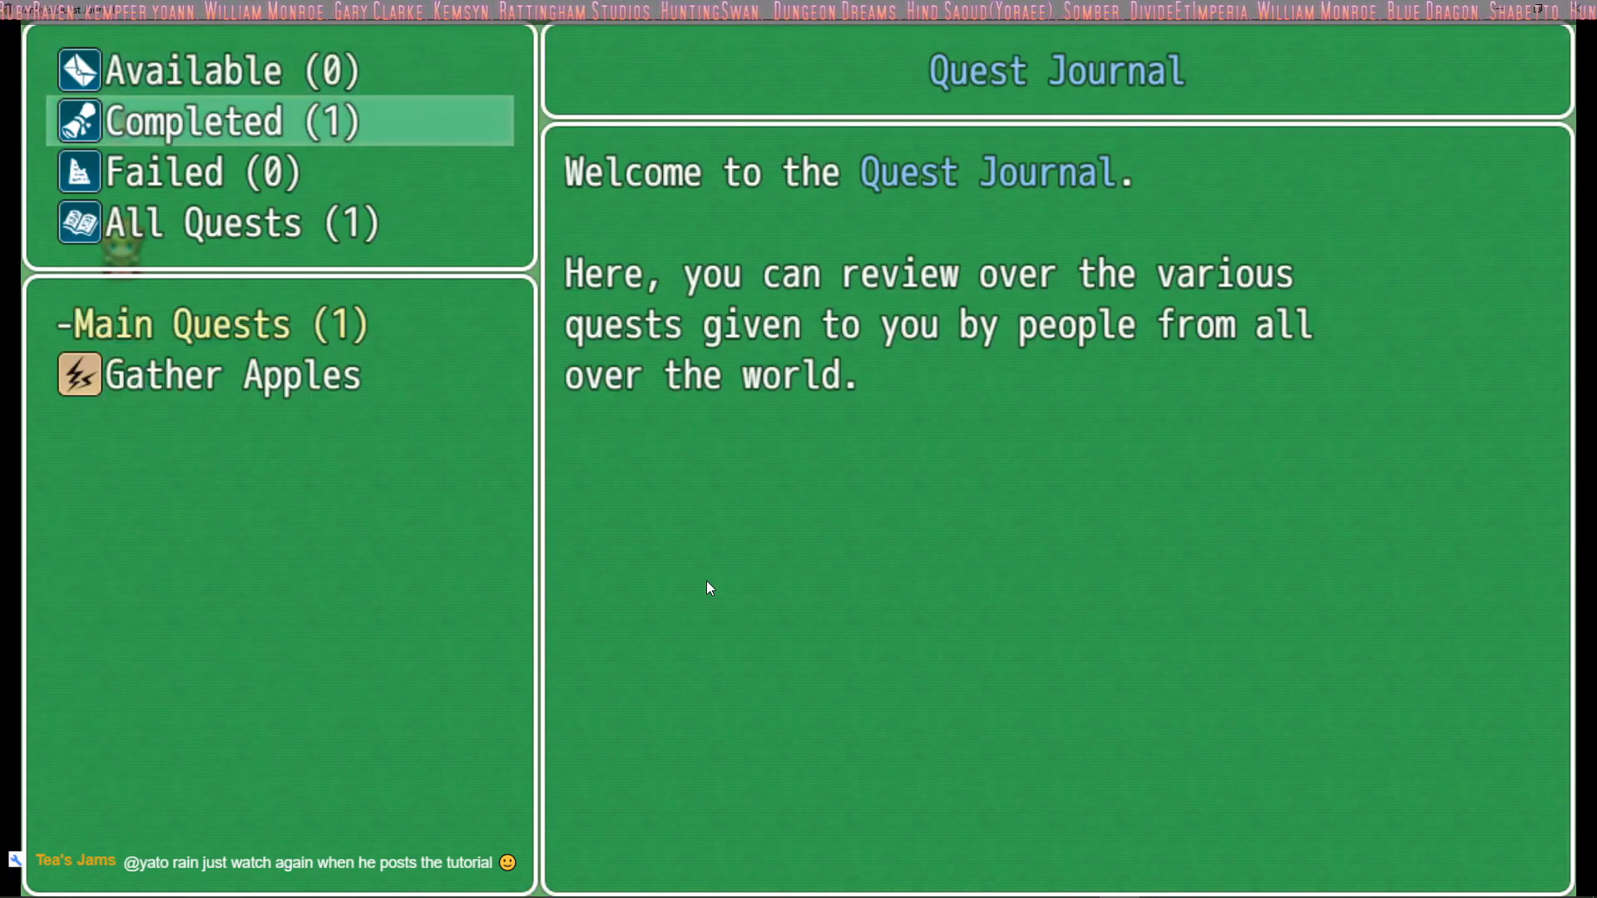
key(Return)
key(Escape)
key(Up)
key(Down)
key(Down)
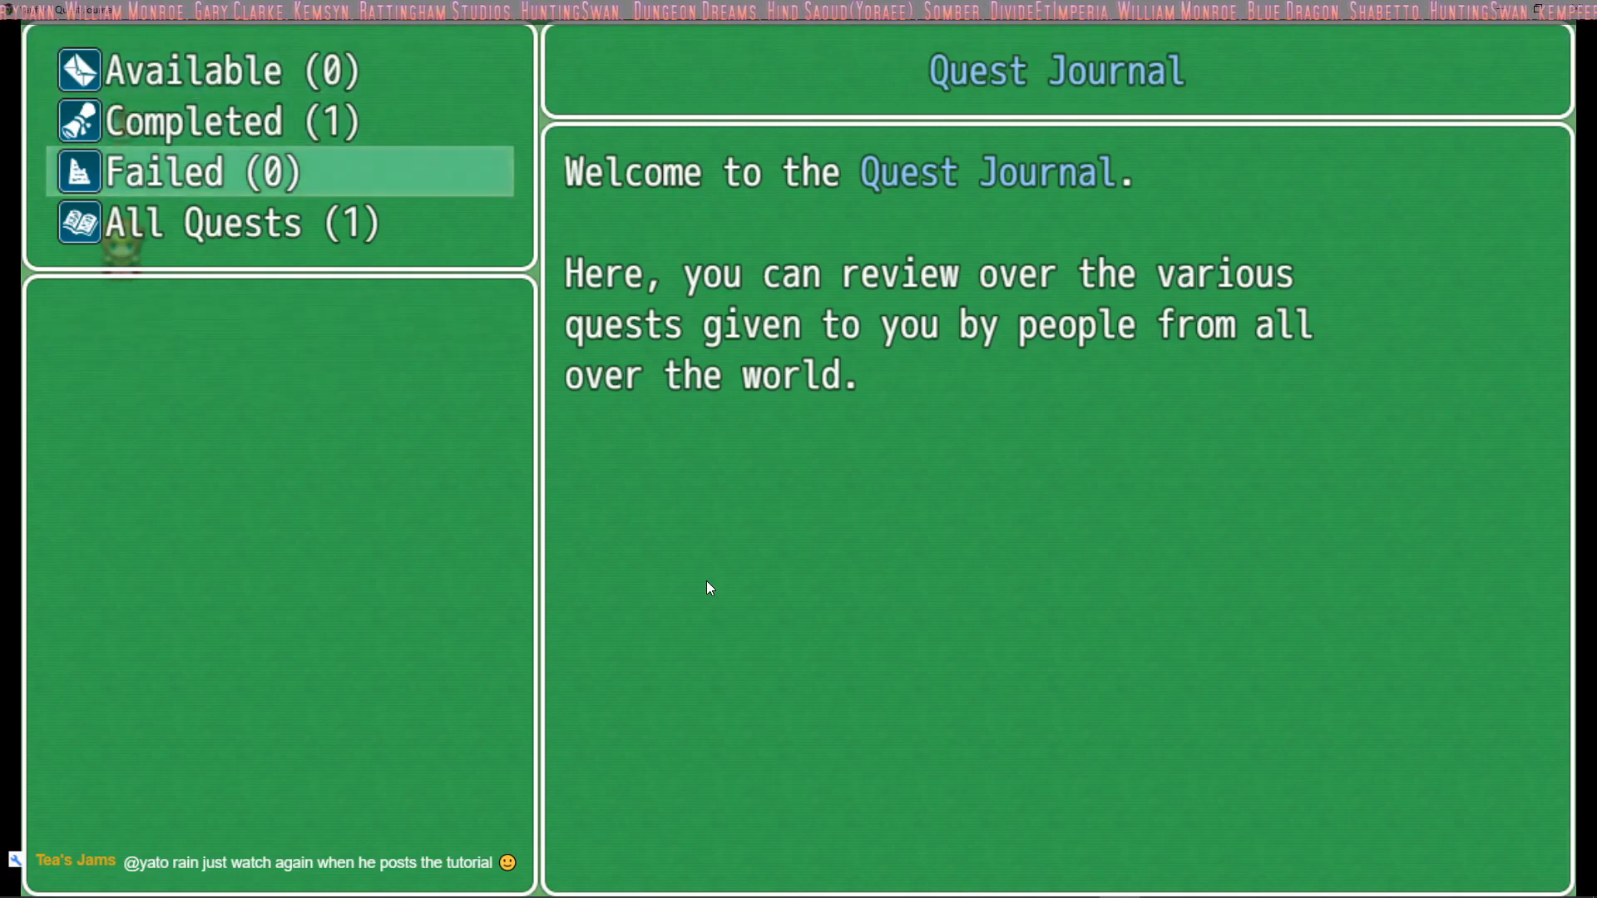
Step: Read the Gather Apples objectives and rewards in the Completed category, and return to the main menu
key(Up)
key(Return)
key(Down)
key(Return)
key(Down)
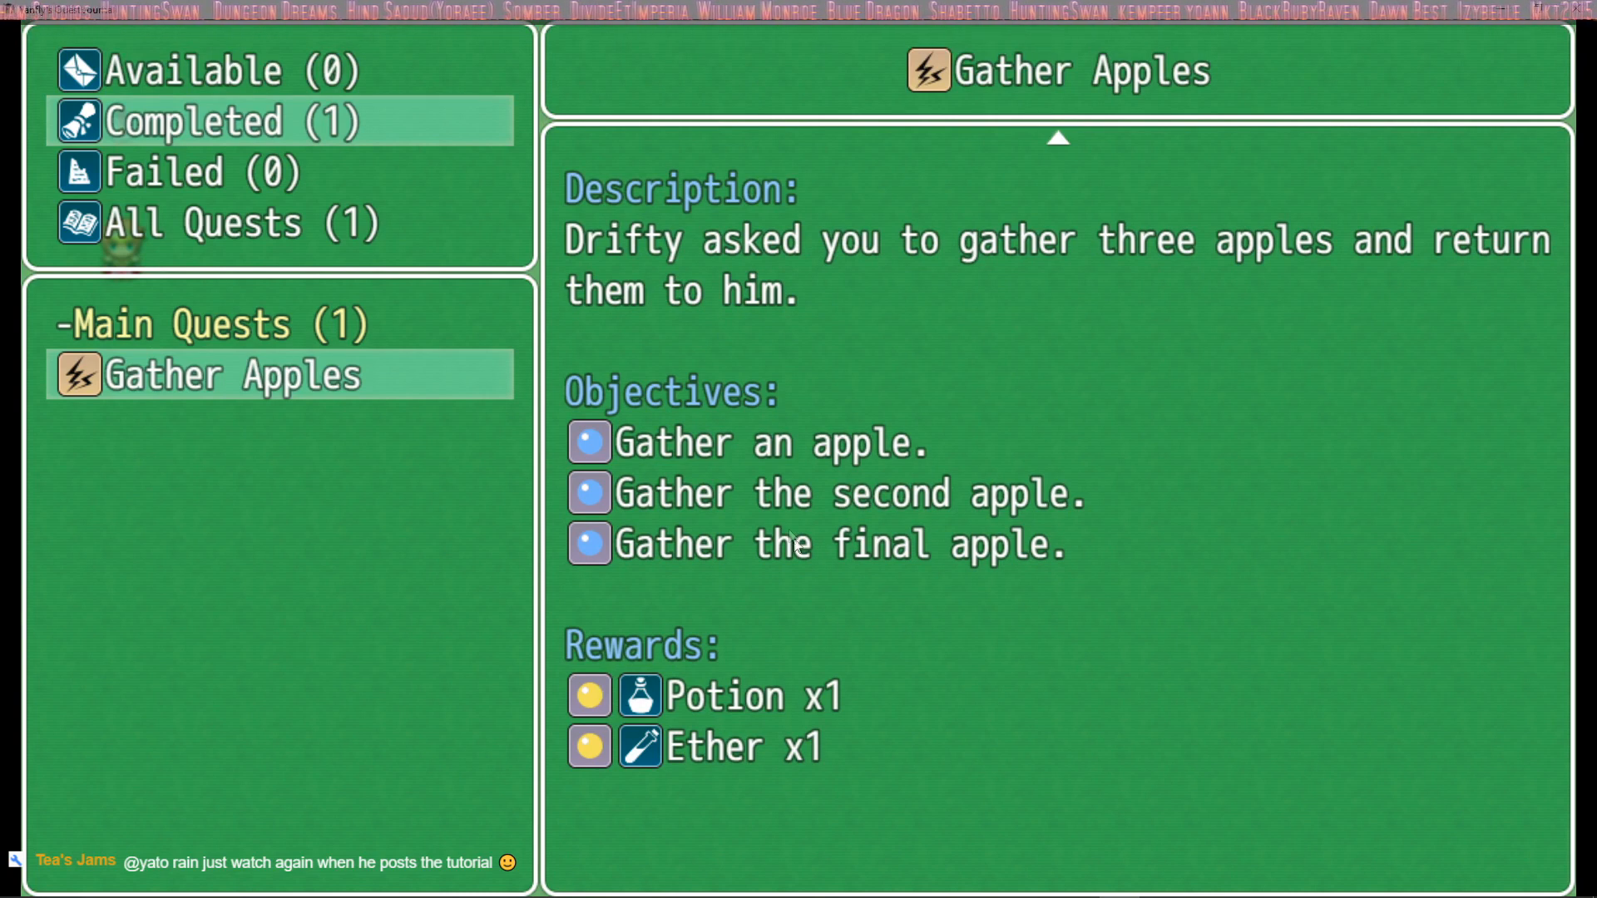
key(Up)
key(Escape)
key(Escape)
Step: Check the Key Item category of the inventory for remaining apples
key(Up)
key(Up)
key(Up)
key(Up)
key(Up)
key(Return)
key(Right)
key(Right)
key(Right)
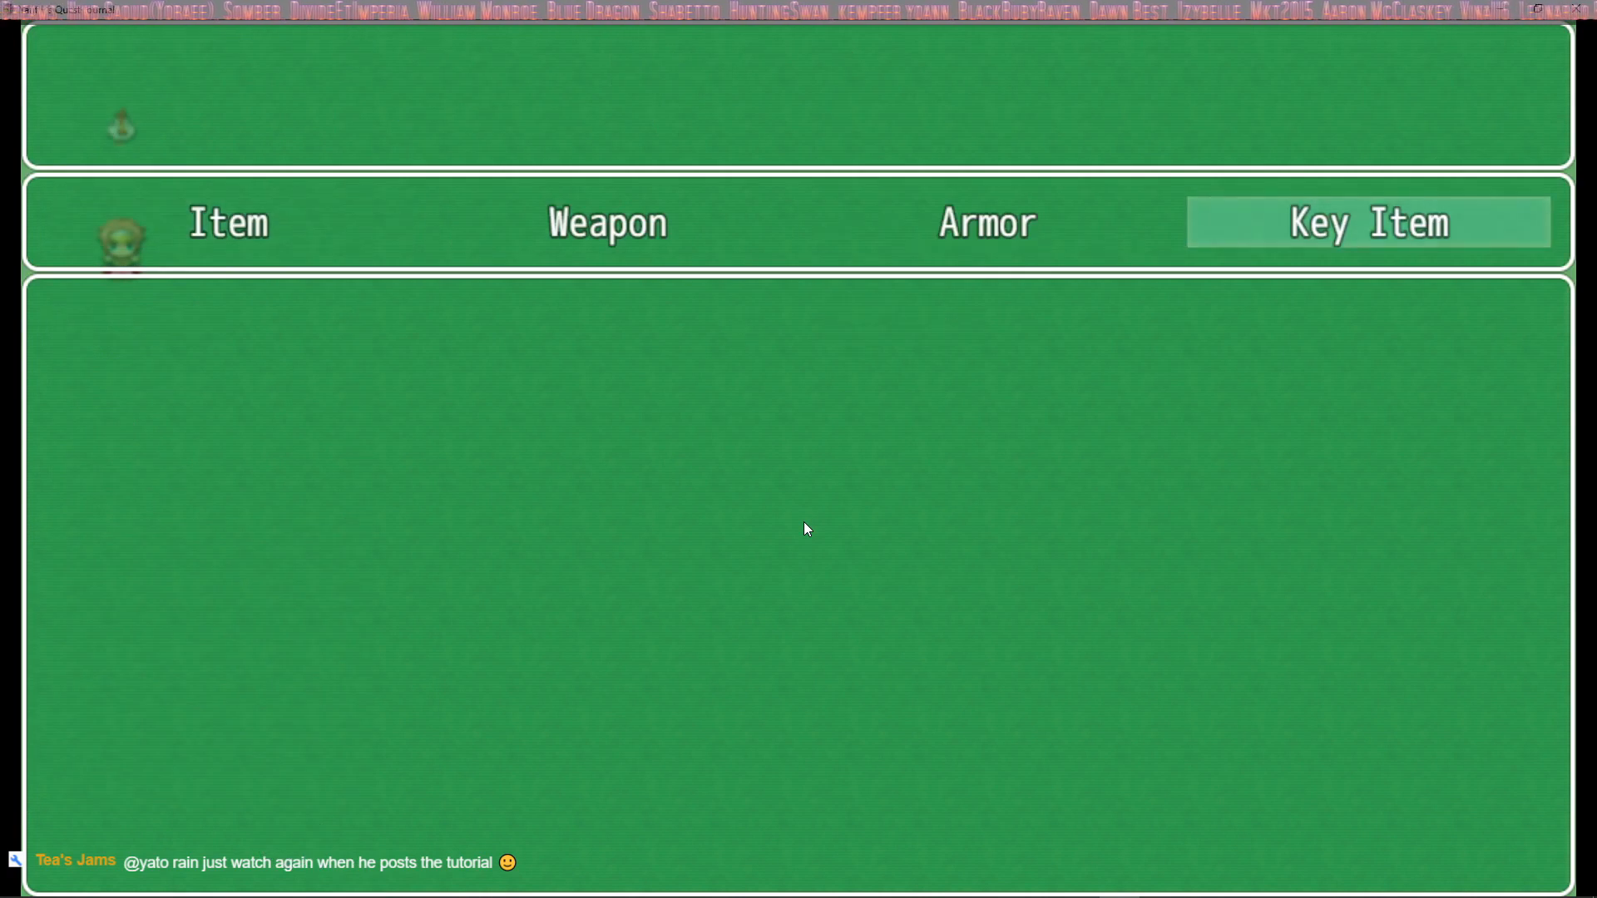
key(Return)
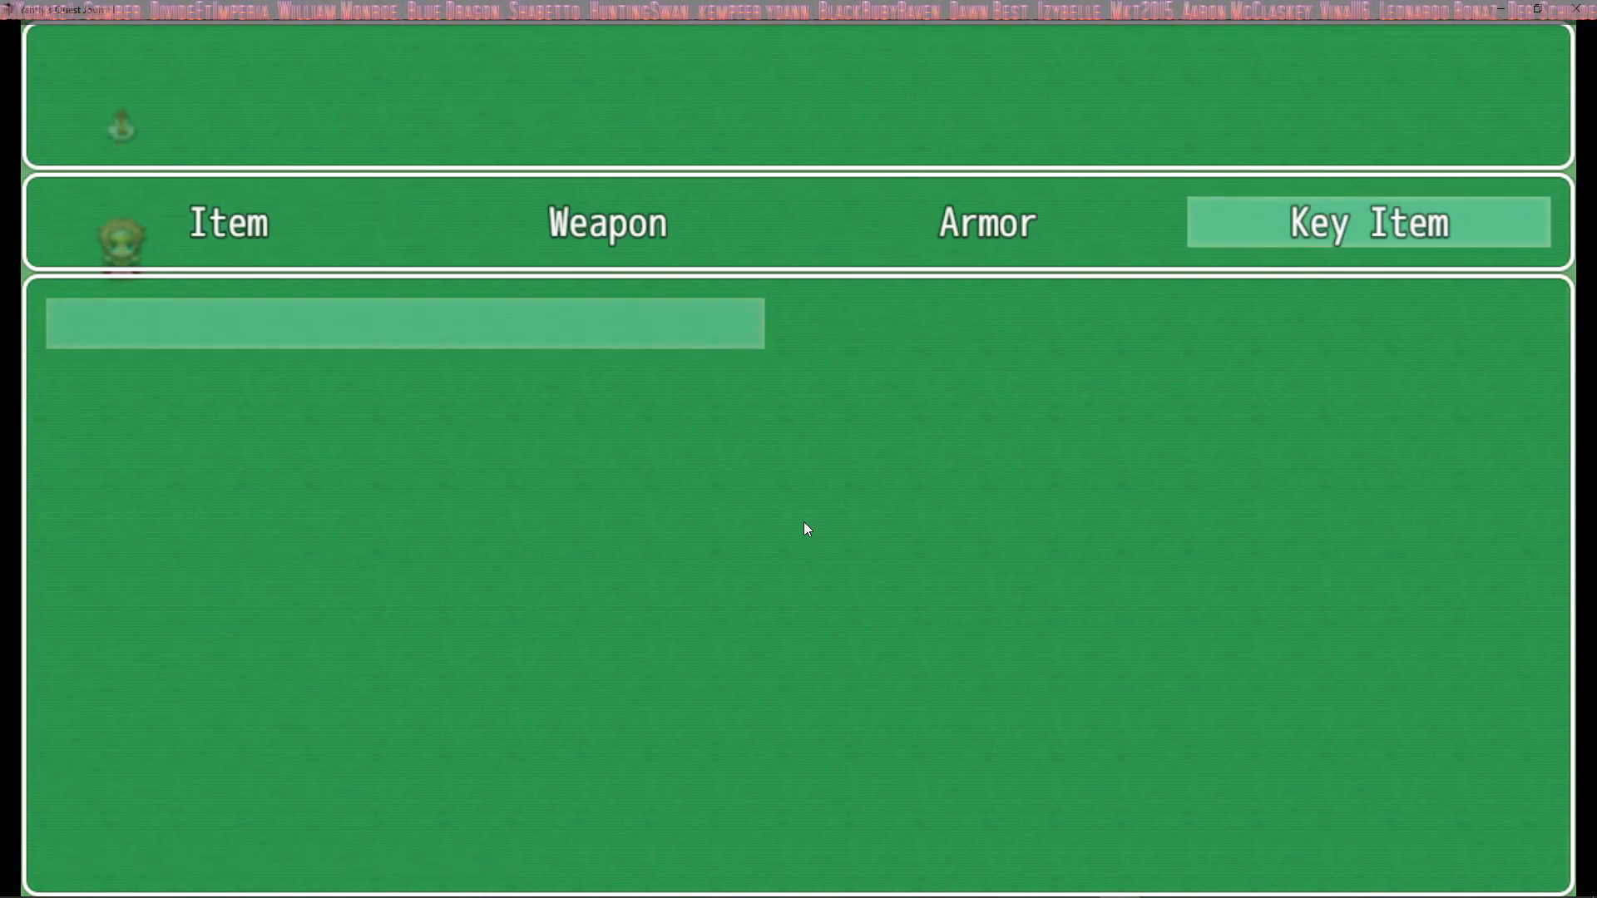
Step: Look over the Potion and Ether in the inventory's Item category, and return to the main menu
key(Escape)
key(Left)
key(Left)
key(Left)
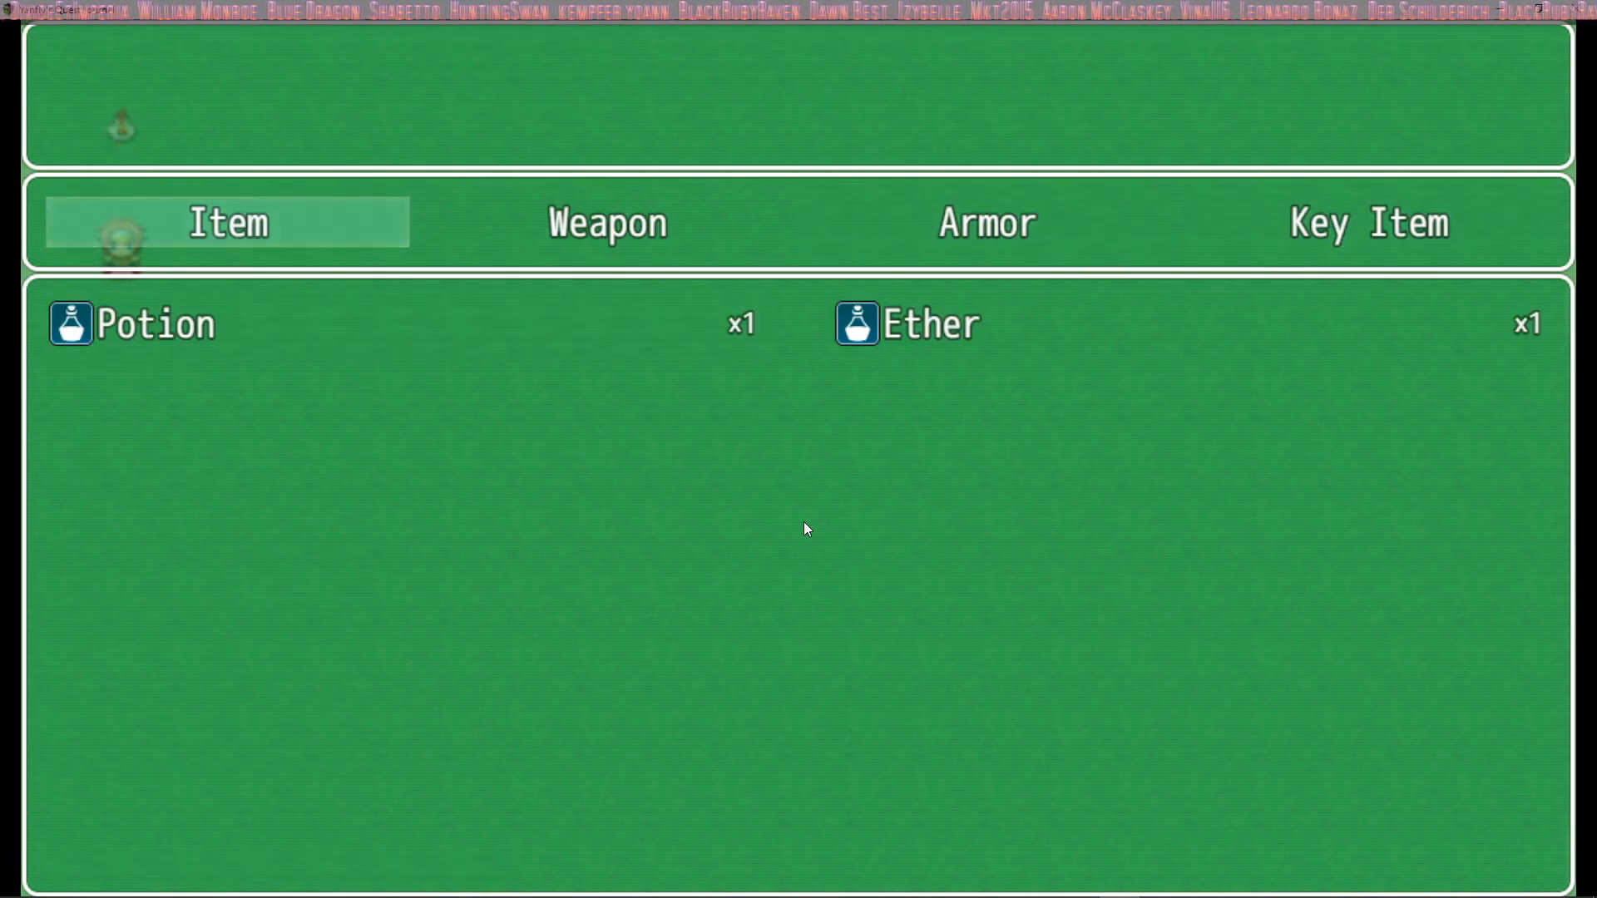
key(Return)
key(Right)
key(Left)
key(Escape)
key(Escape)
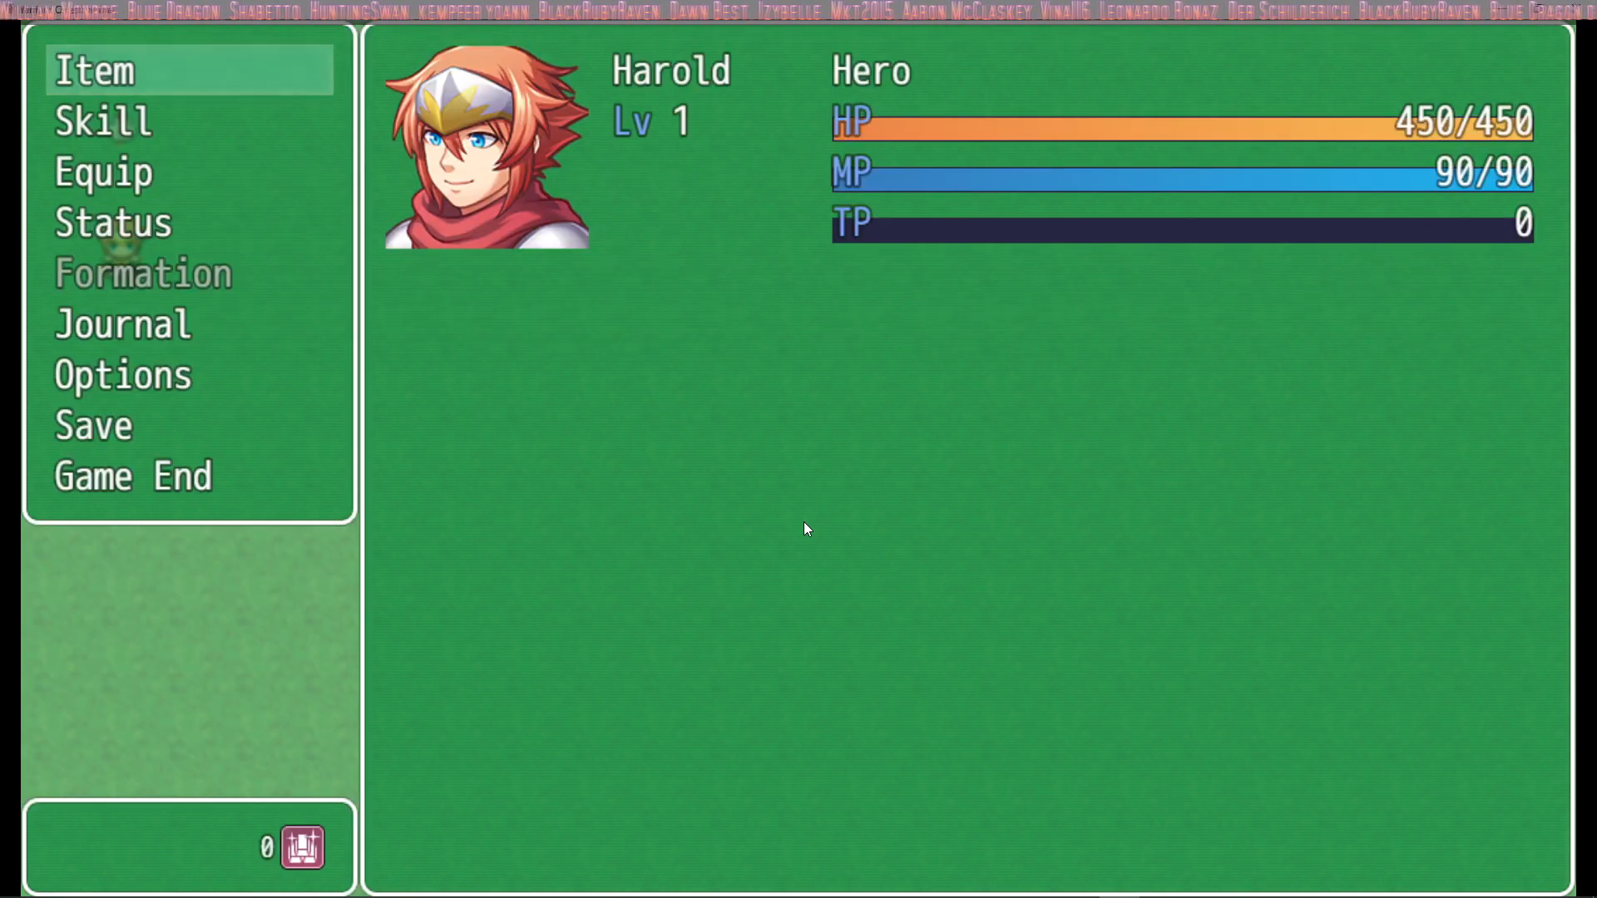
Step: Leave the main menu and close the playtest to return to the map editor
key(Down)
key(Down)
key(Down)
key(Down)
key(Down)
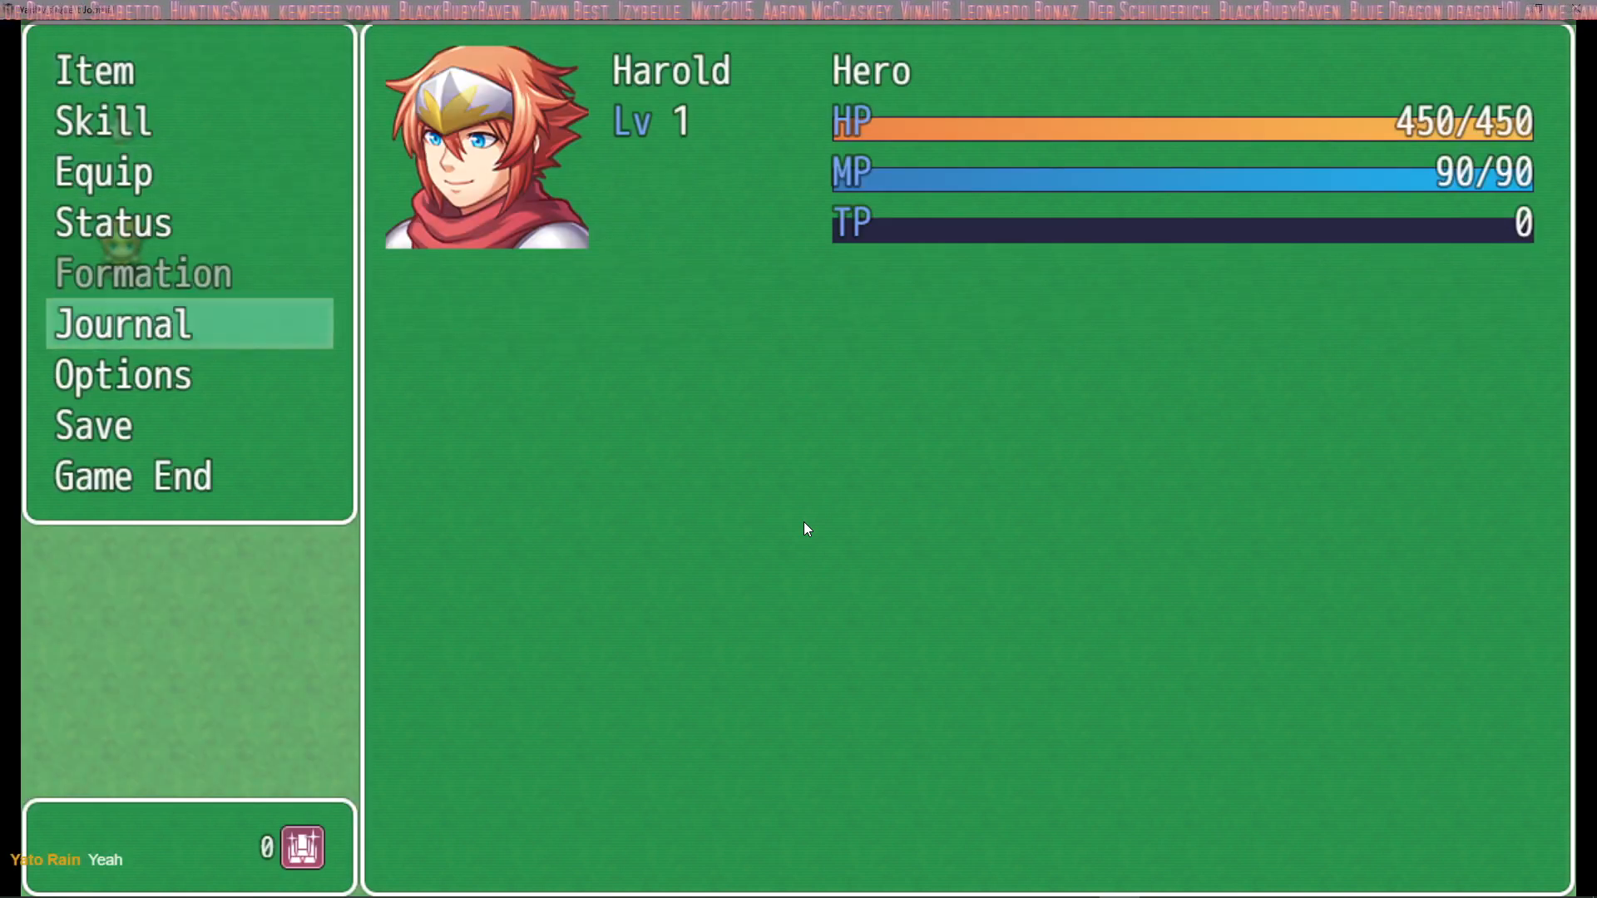
key(Escape)
key(Down)
key(Right)
key(Up)
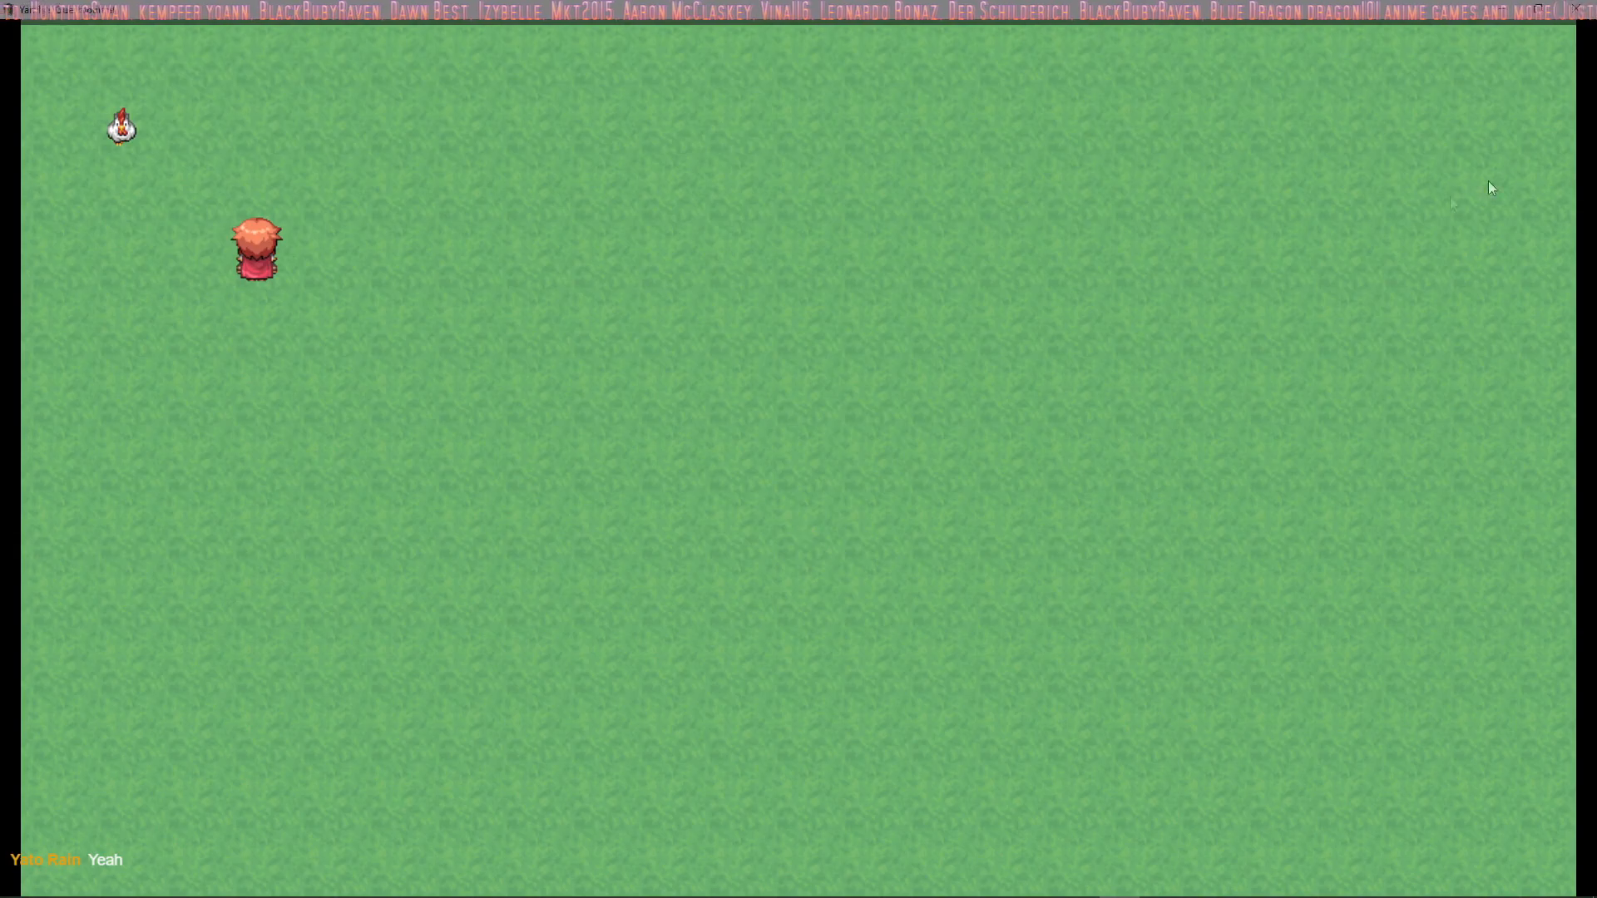
key(alt+F4)
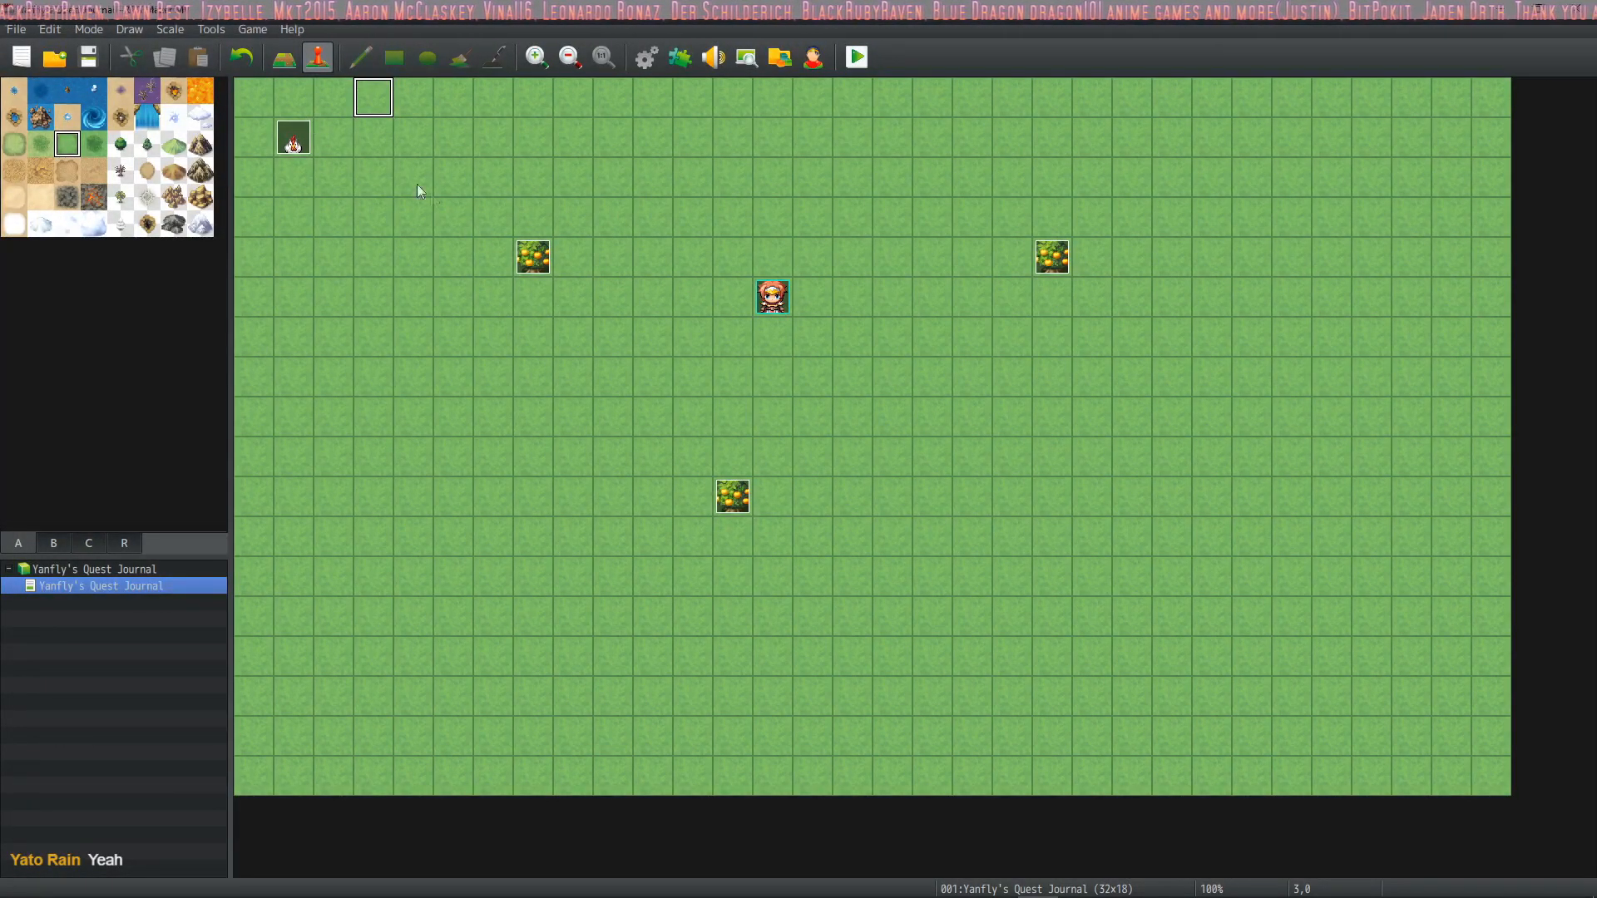
Step: Open the Drifty event and examine page 1's Quest Add 1, Have Quest 1 switch and Quest Journal Open To 1 commands
double_click(293, 139)
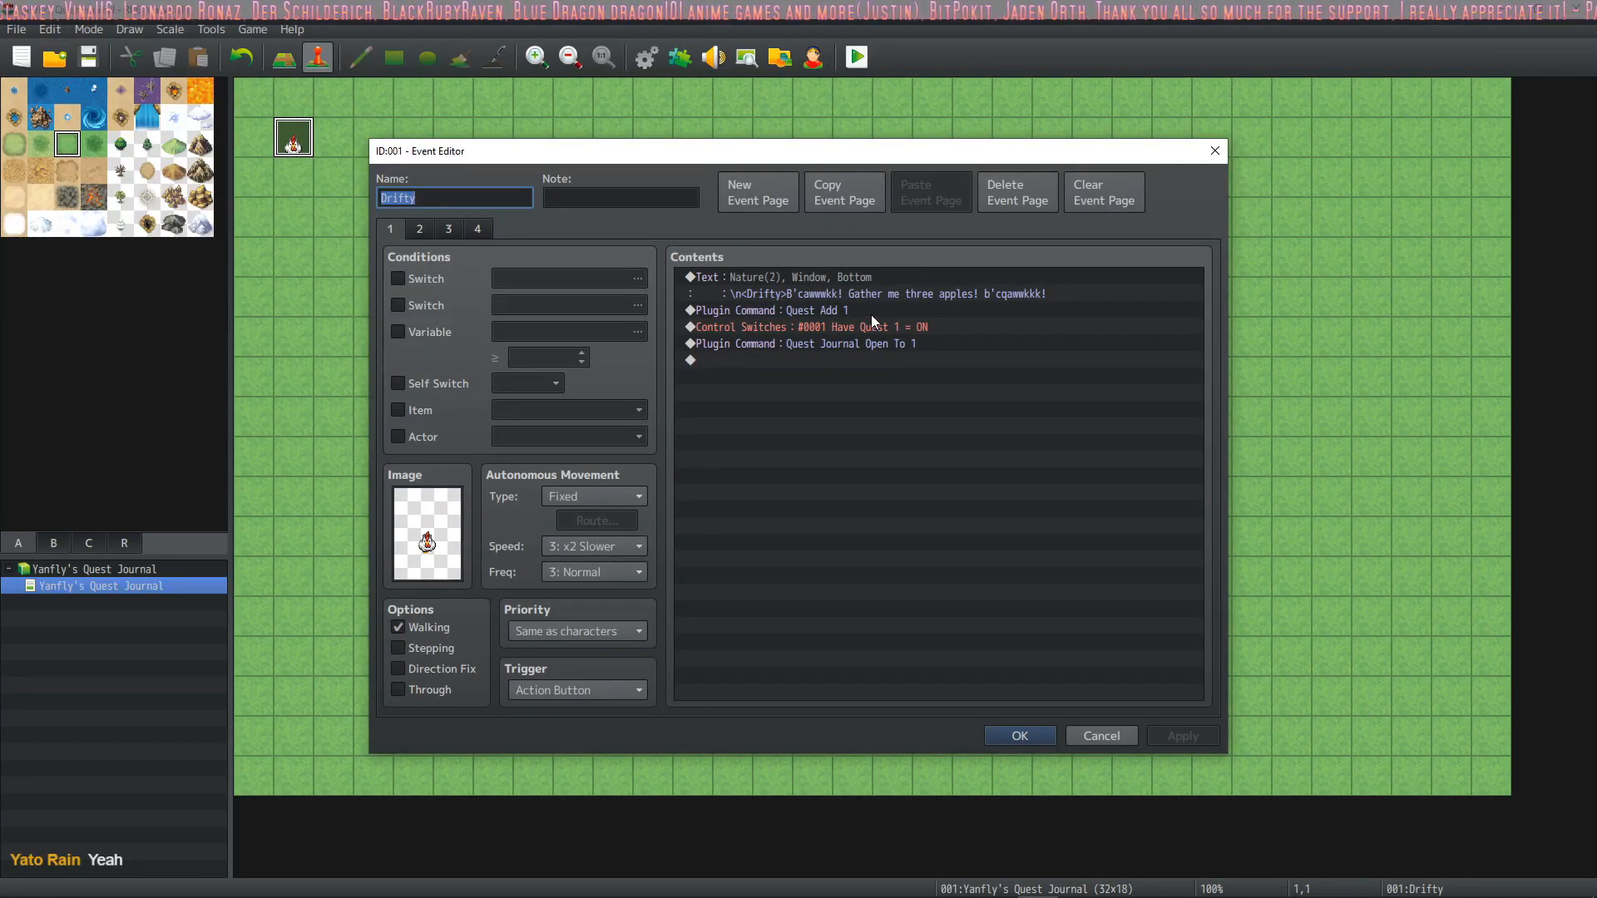
click(838, 310)
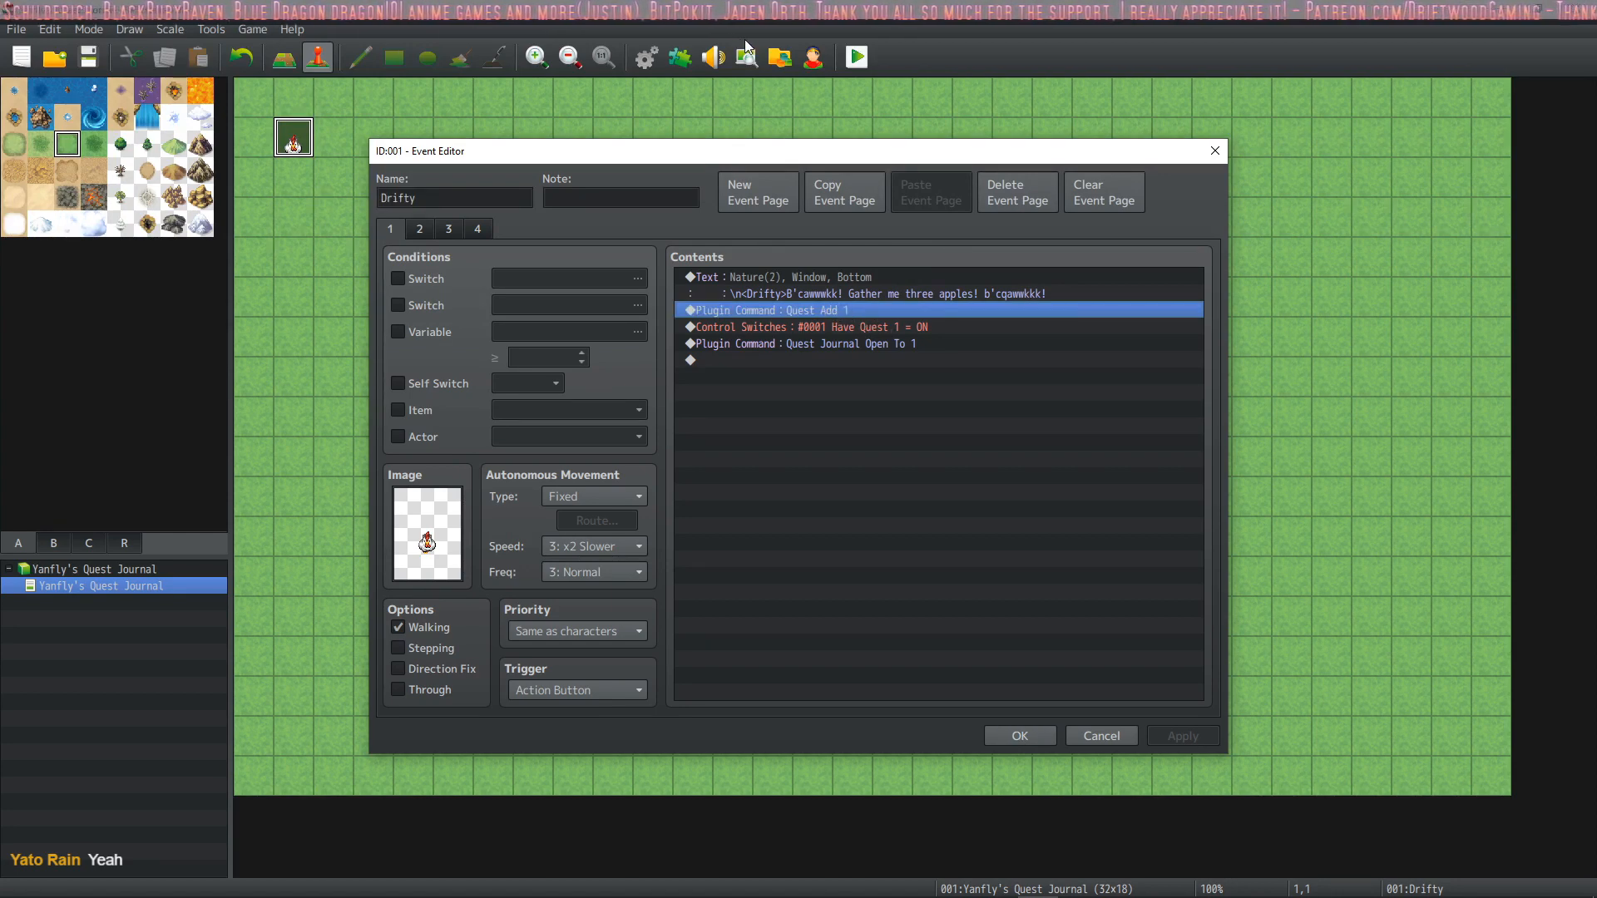
click(794, 329)
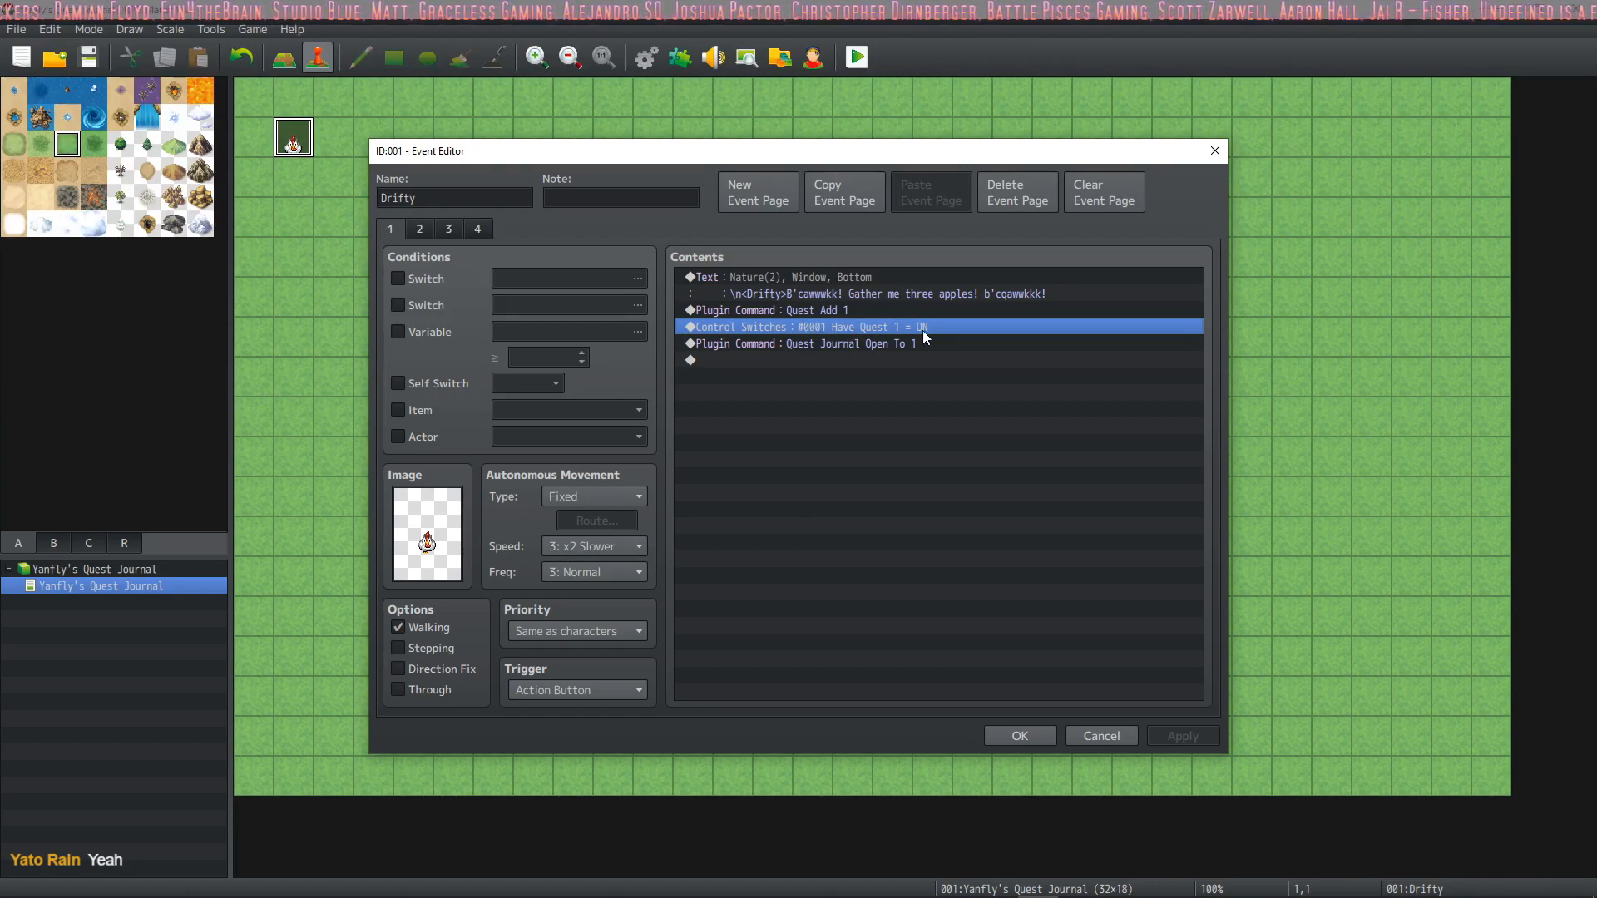
click(828, 347)
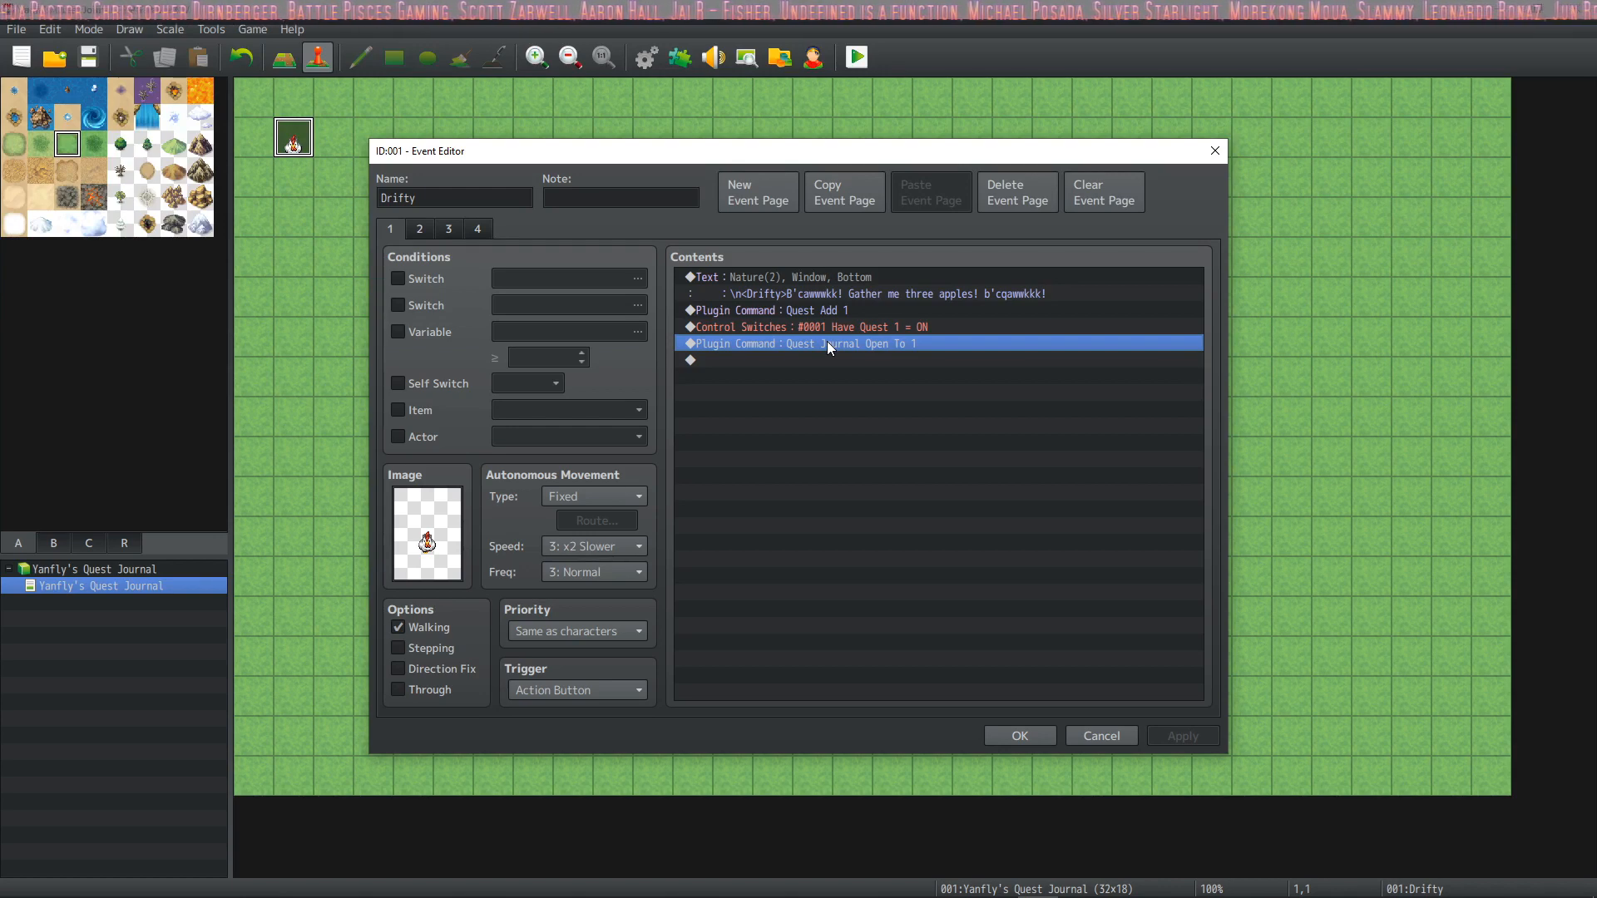
Step: Look through the conditions and contents of Drifty event pages 2, 3 and 4
click(412, 227)
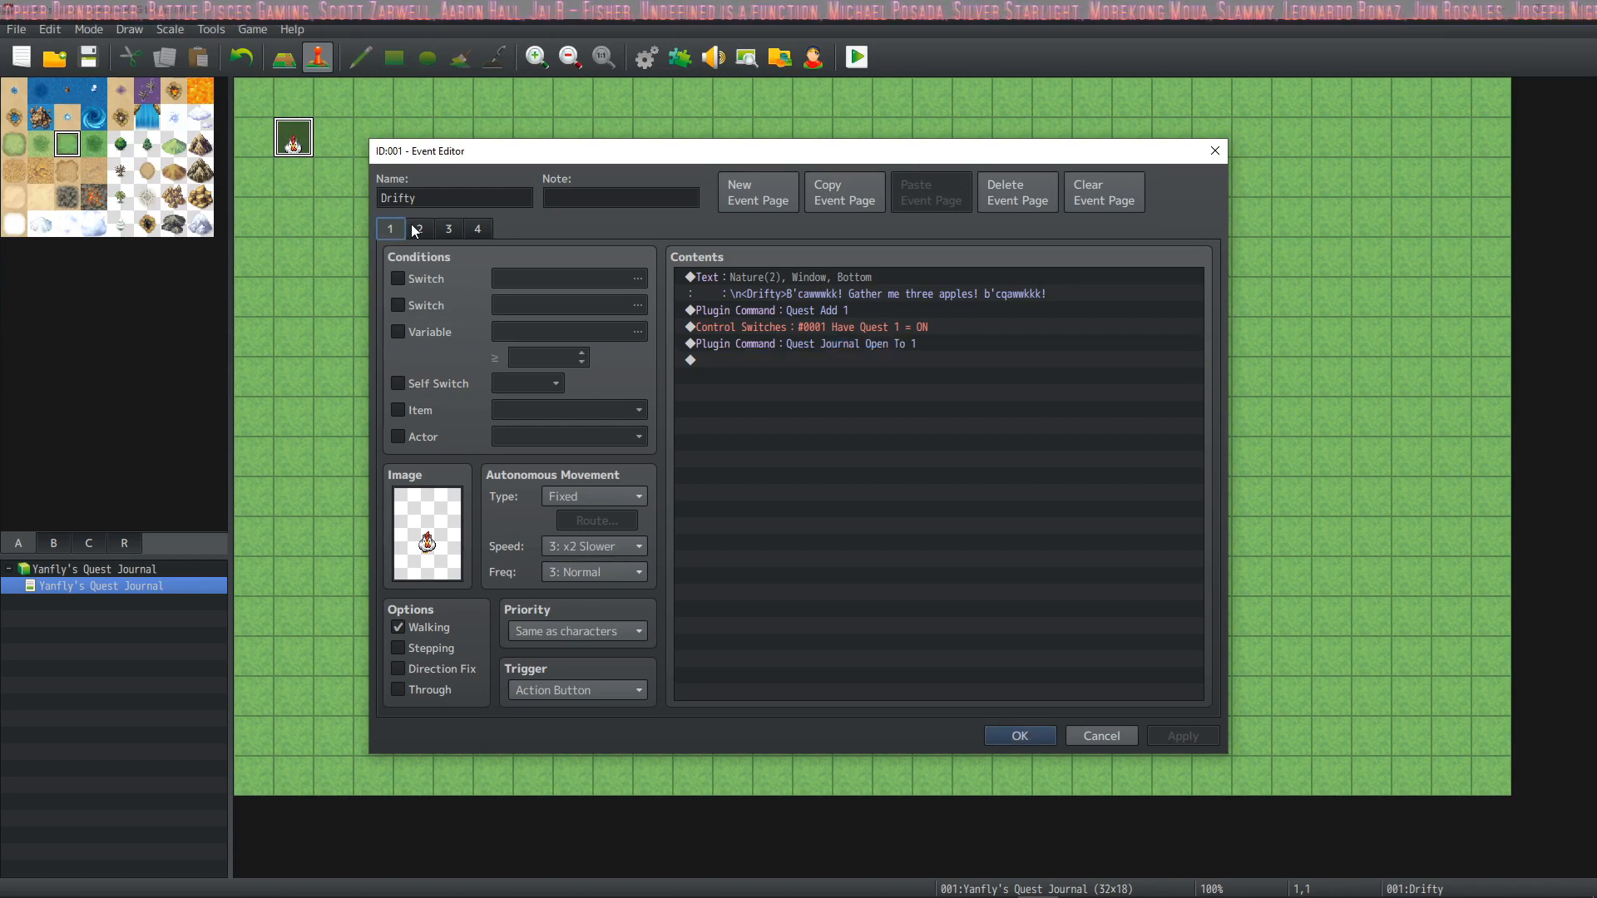
click(480, 231)
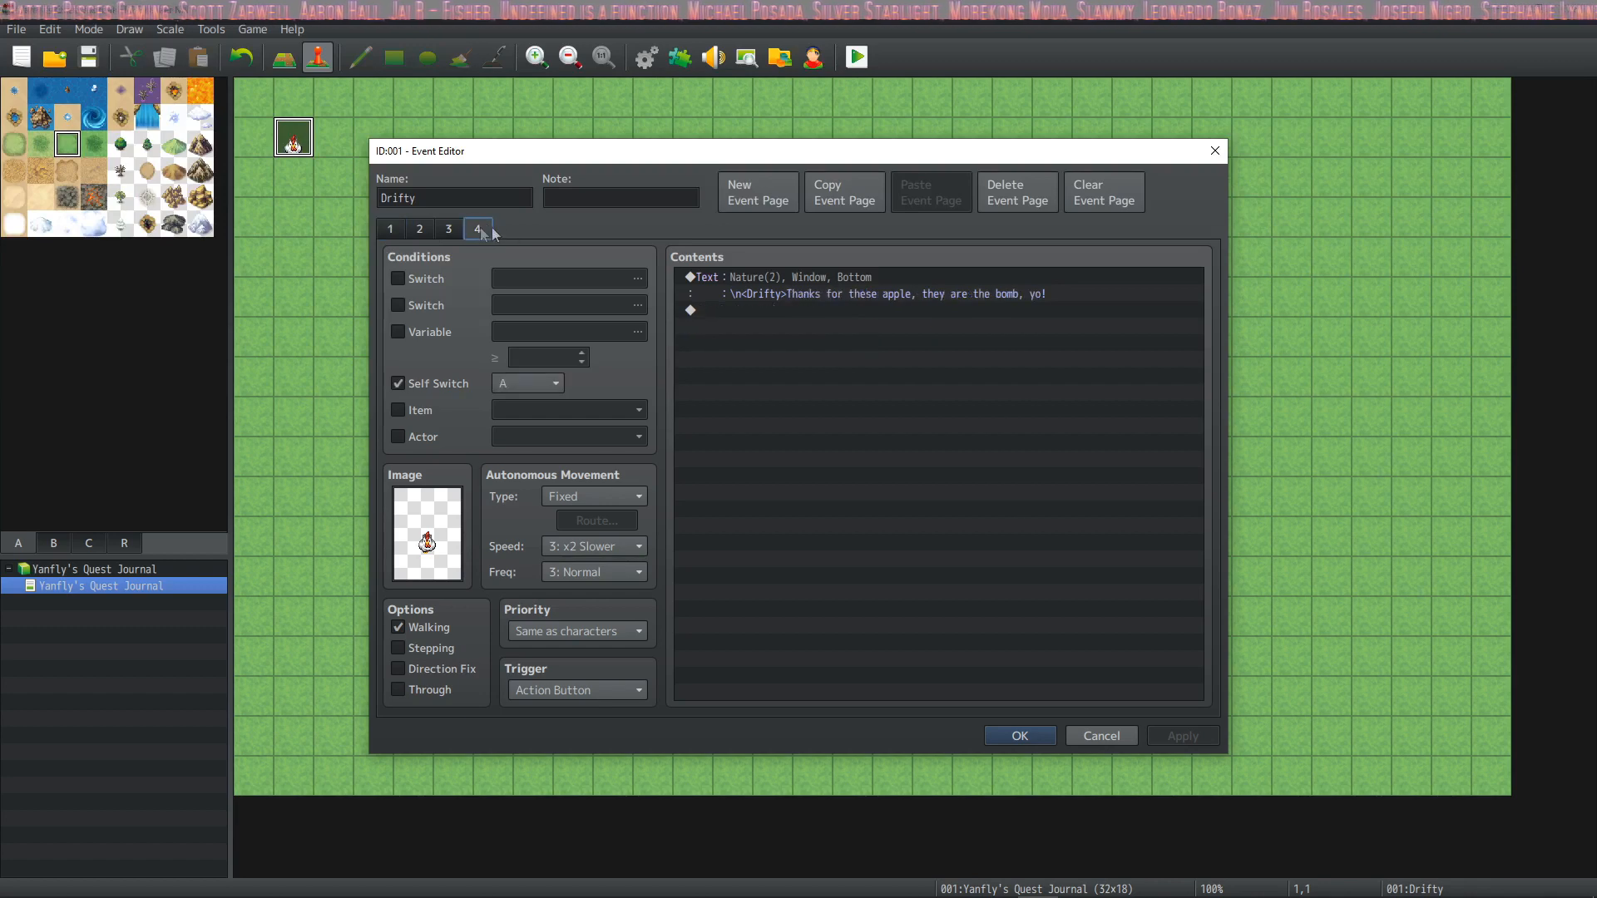
click(449, 231)
click(422, 231)
click(474, 233)
click(442, 232)
click(475, 233)
click(451, 232)
click(422, 233)
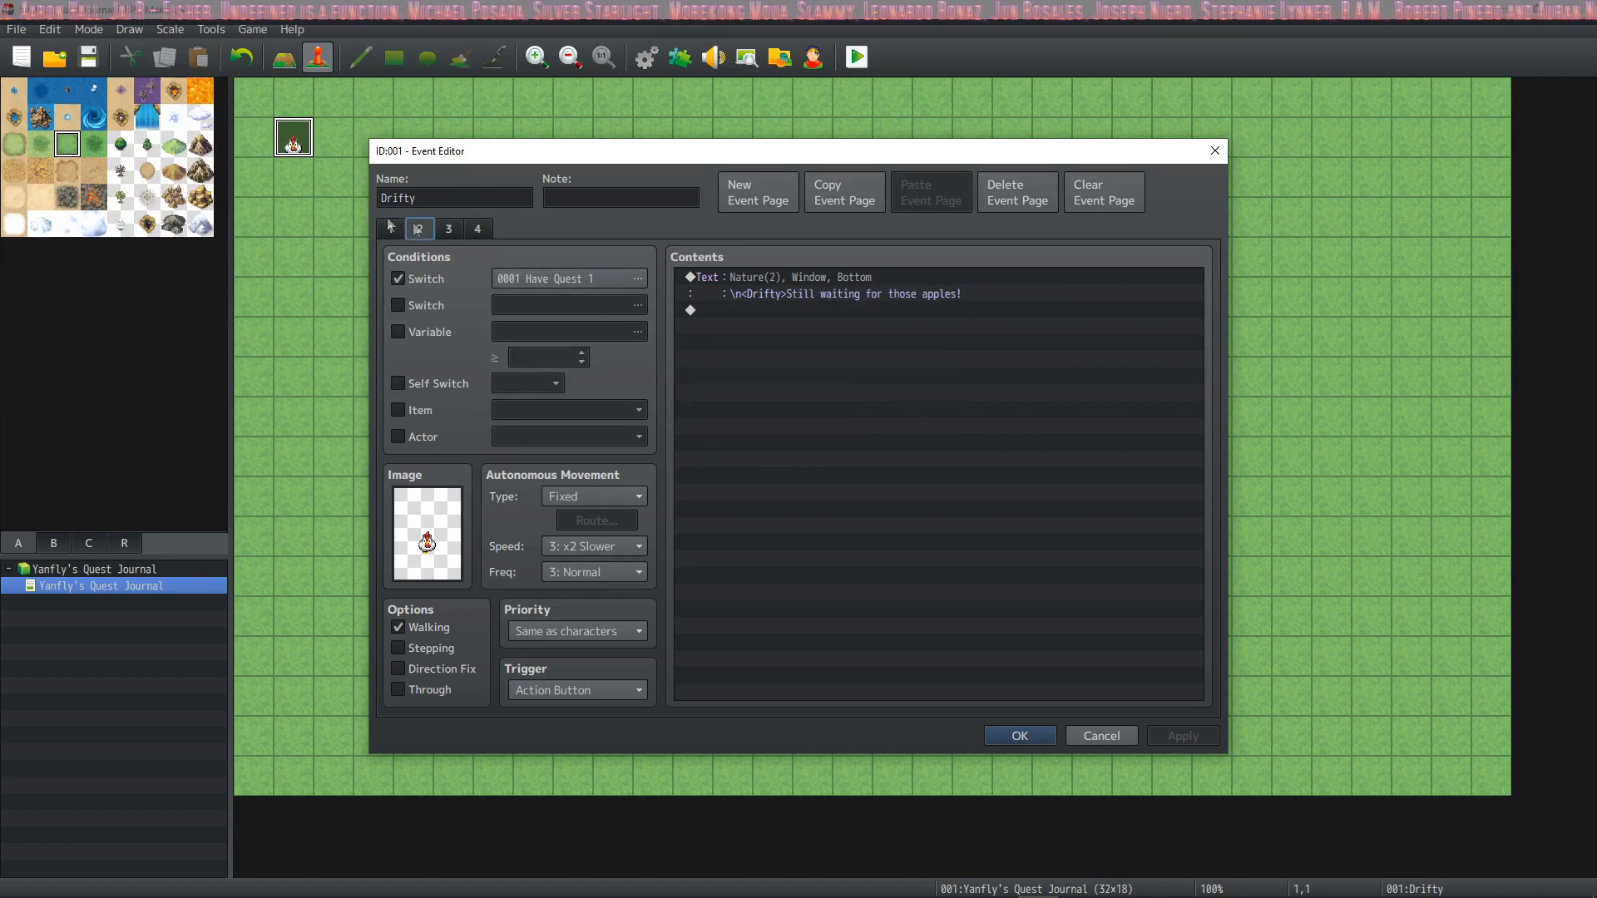
Step: Compare the switch, variable and self-switch conditions across the Drifty event's four pages, and close the event
click(391, 228)
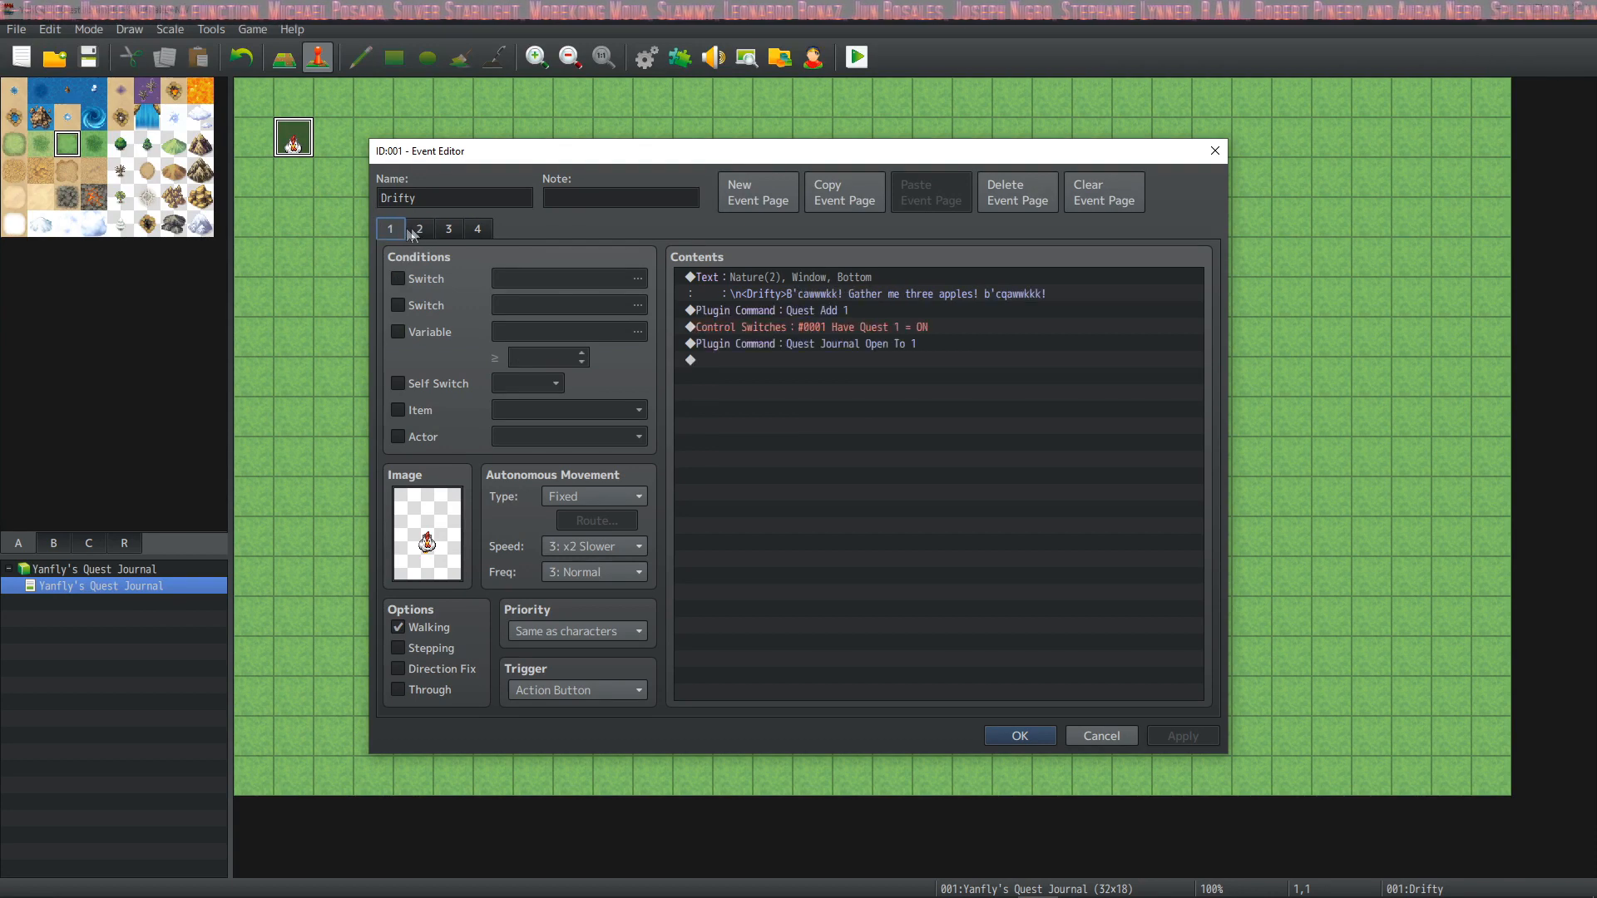
click(407, 229)
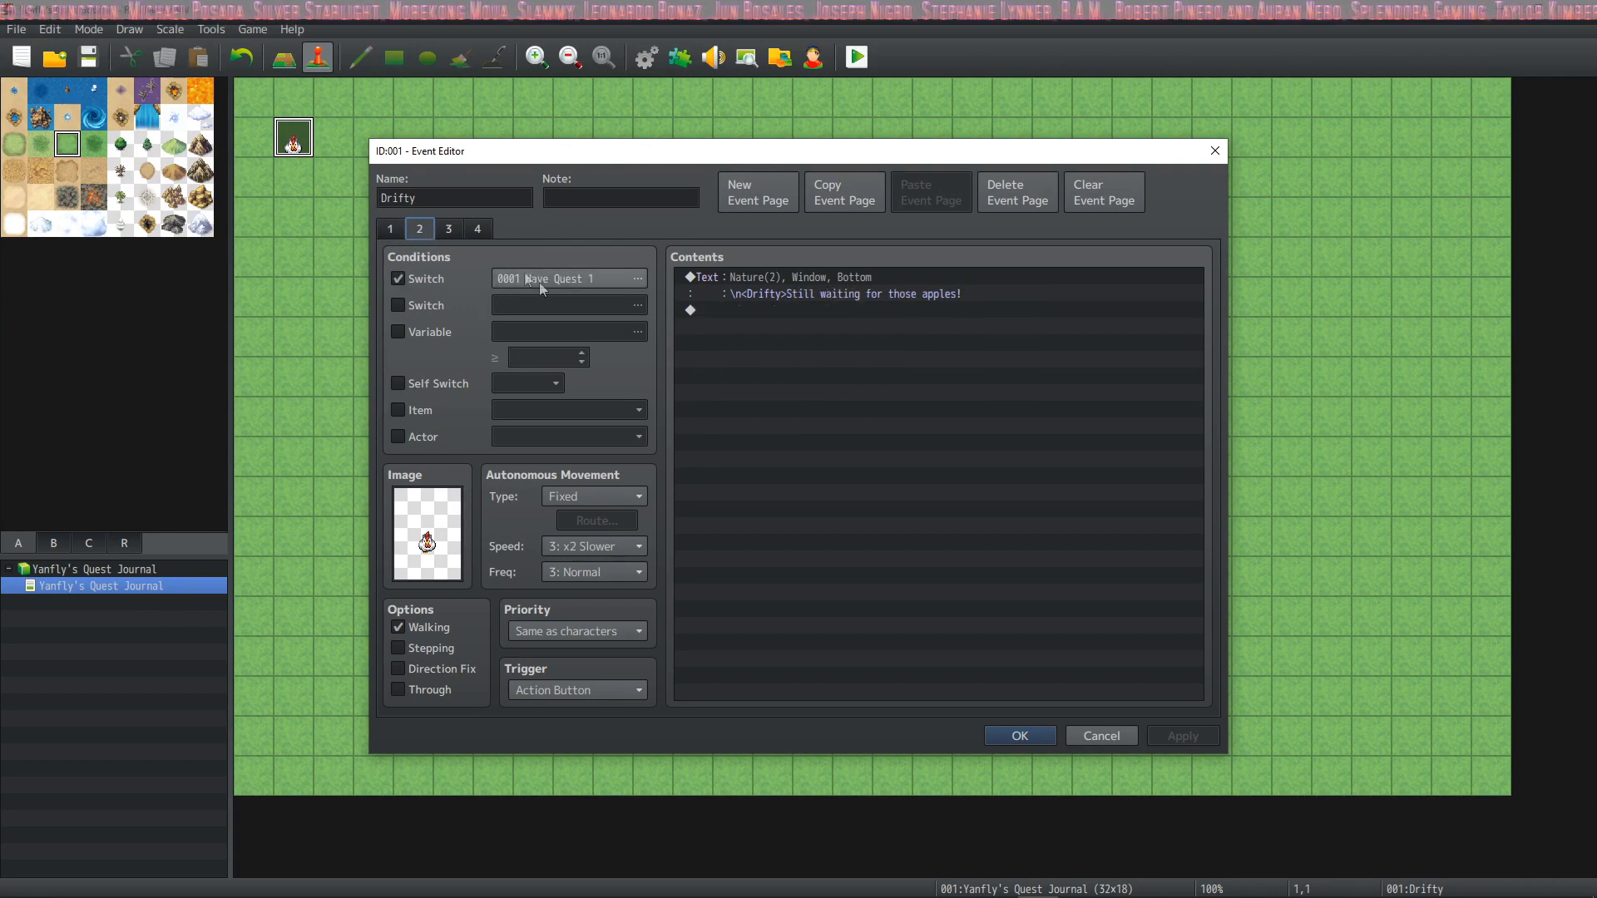
click(448, 228)
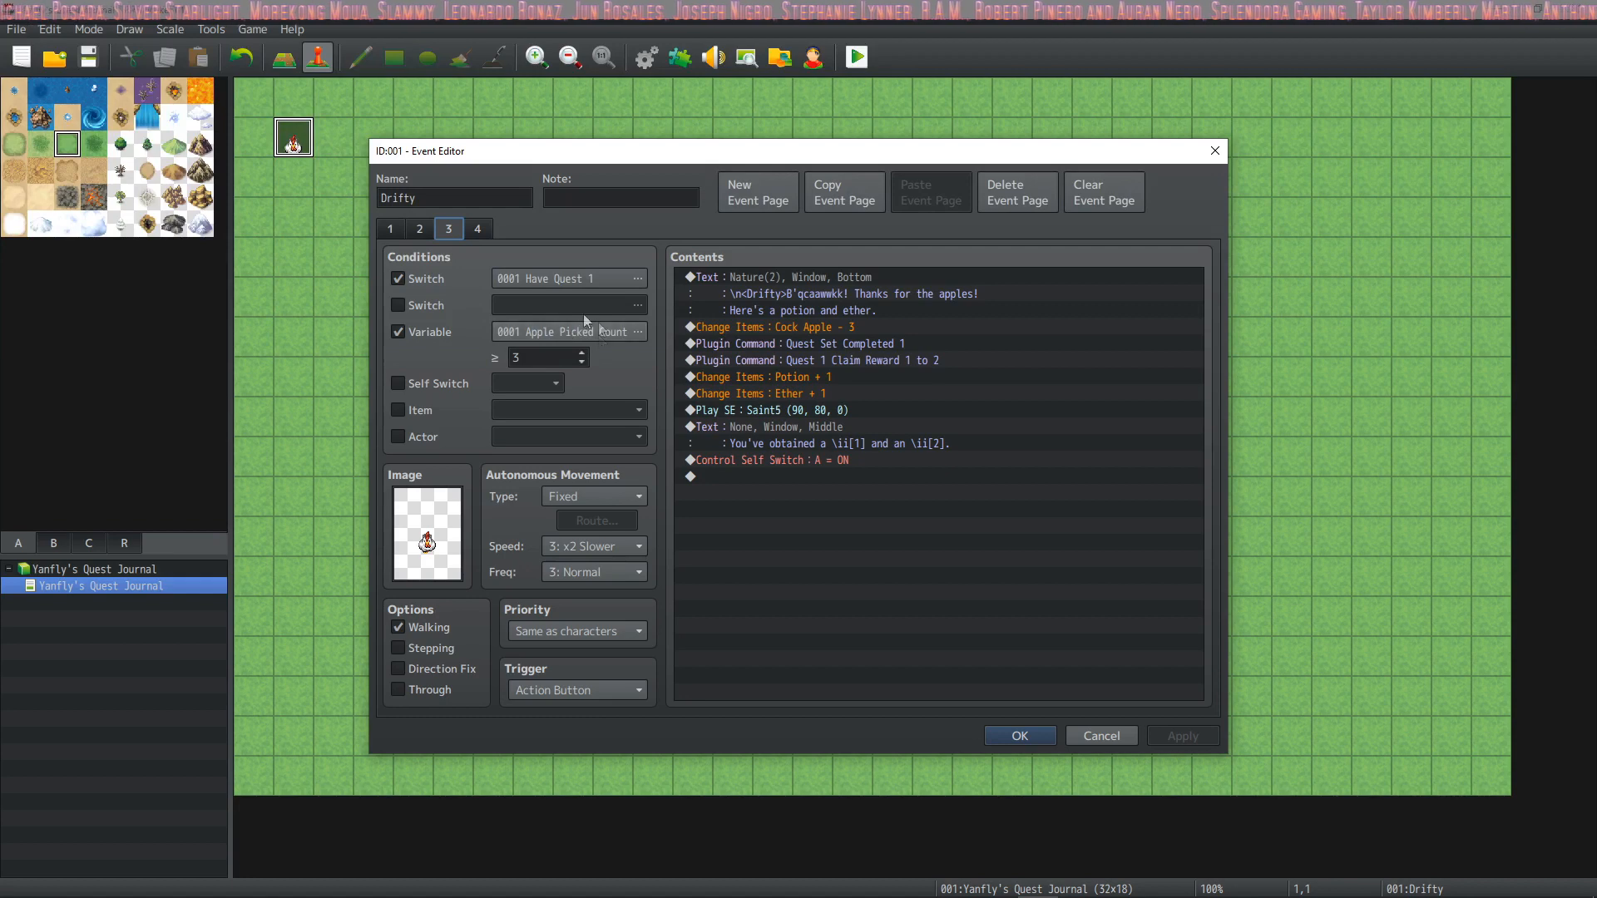
click(421, 231)
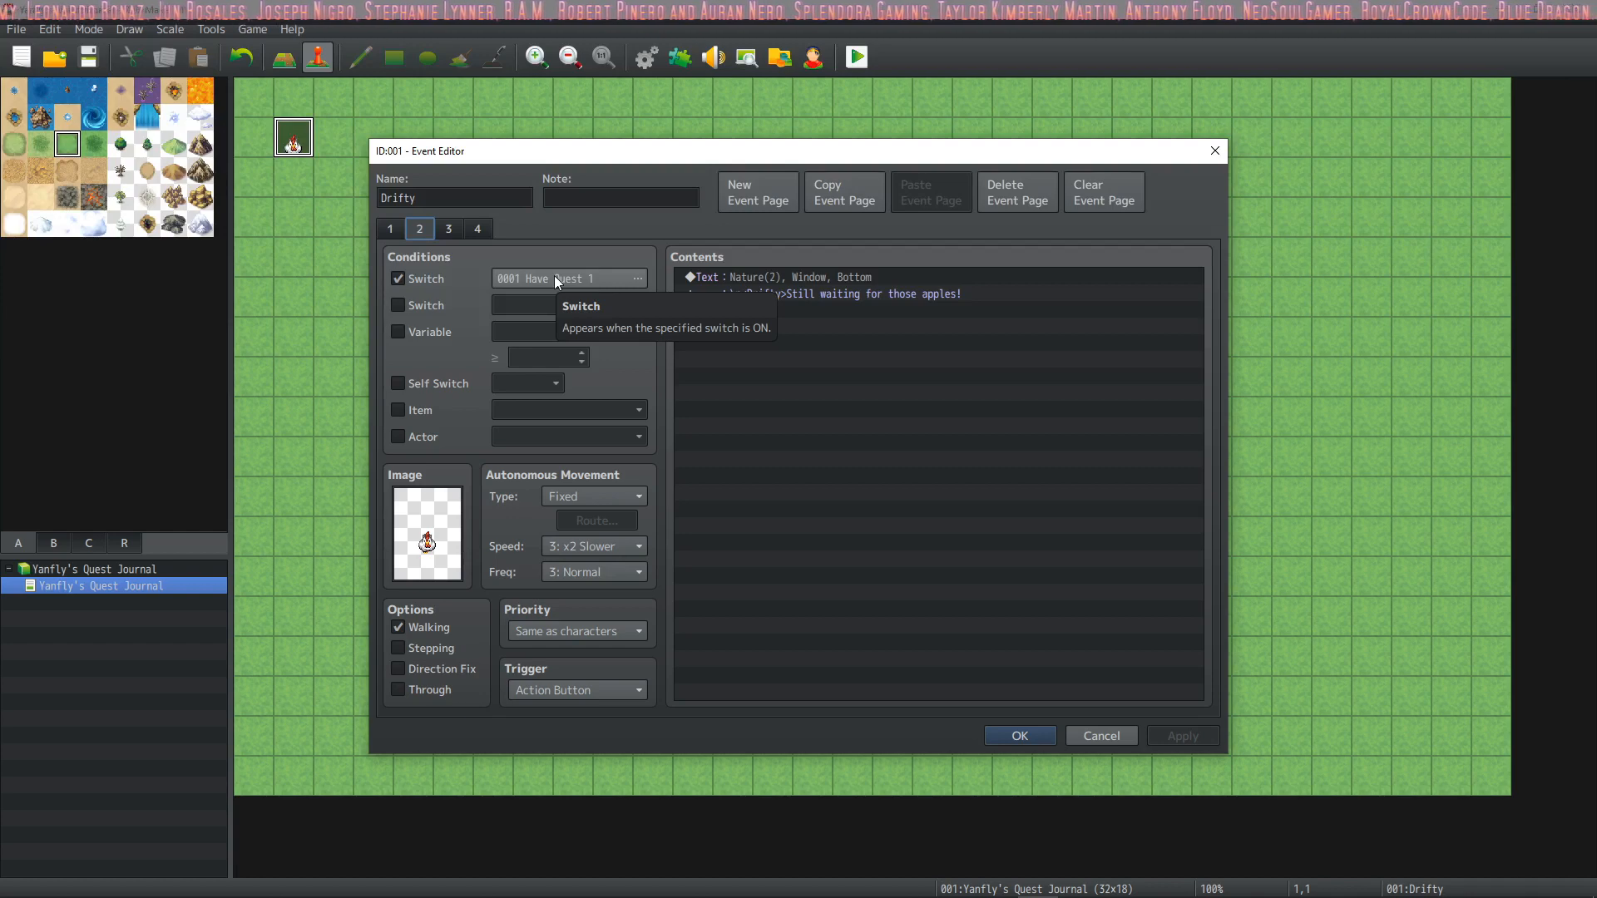
click(439, 232)
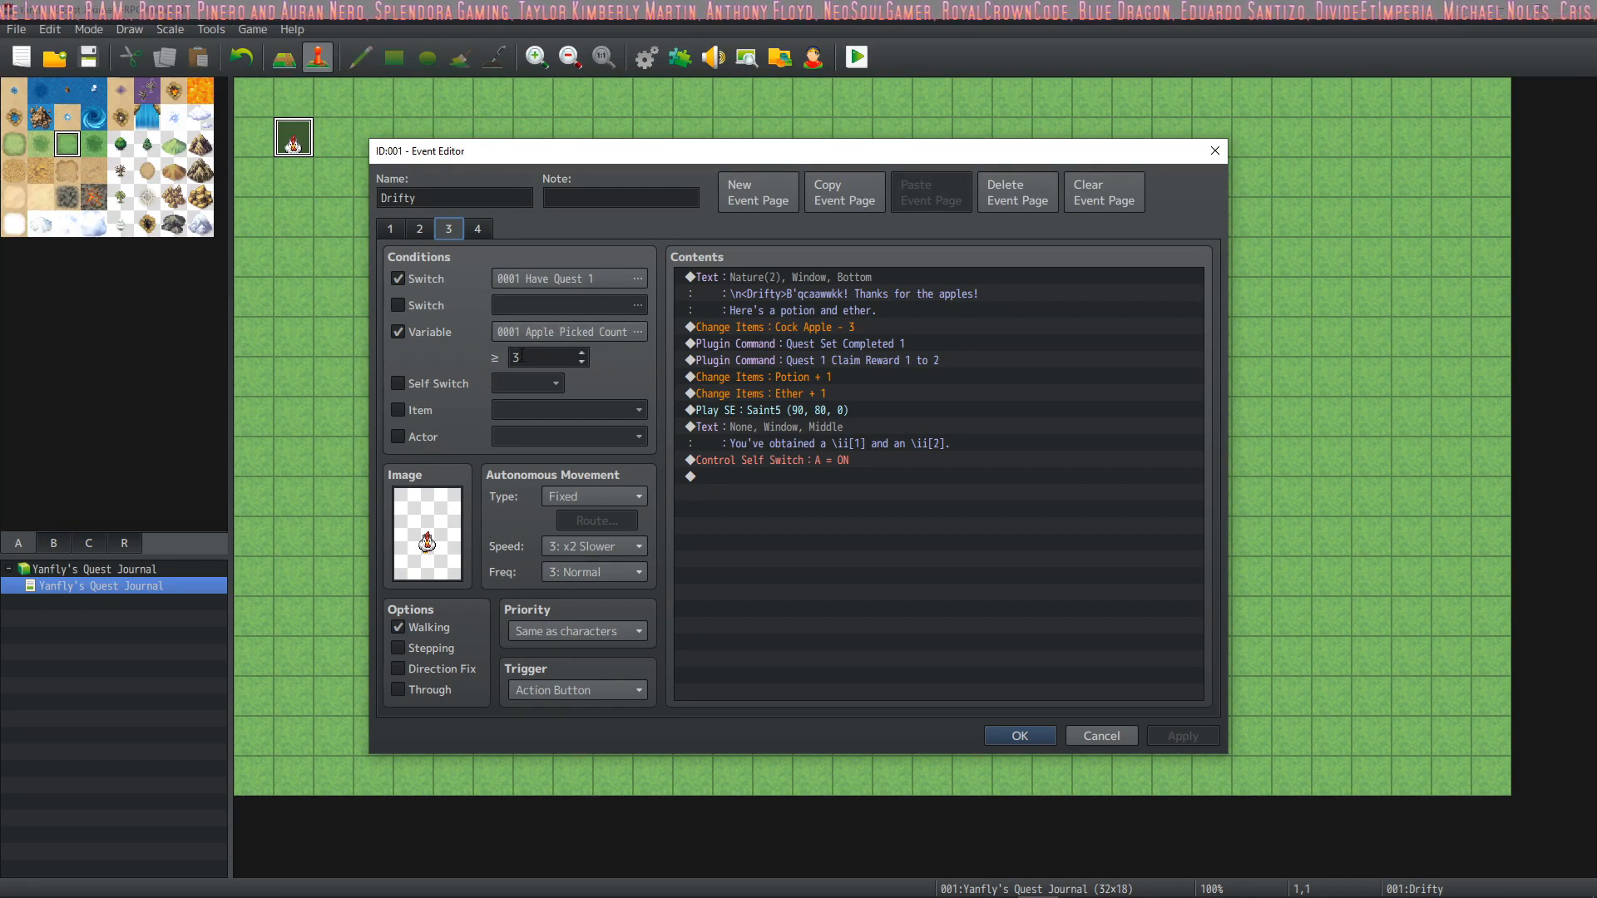
click(473, 231)
click(449, 231)
click(474, 231)
click(448, 231)
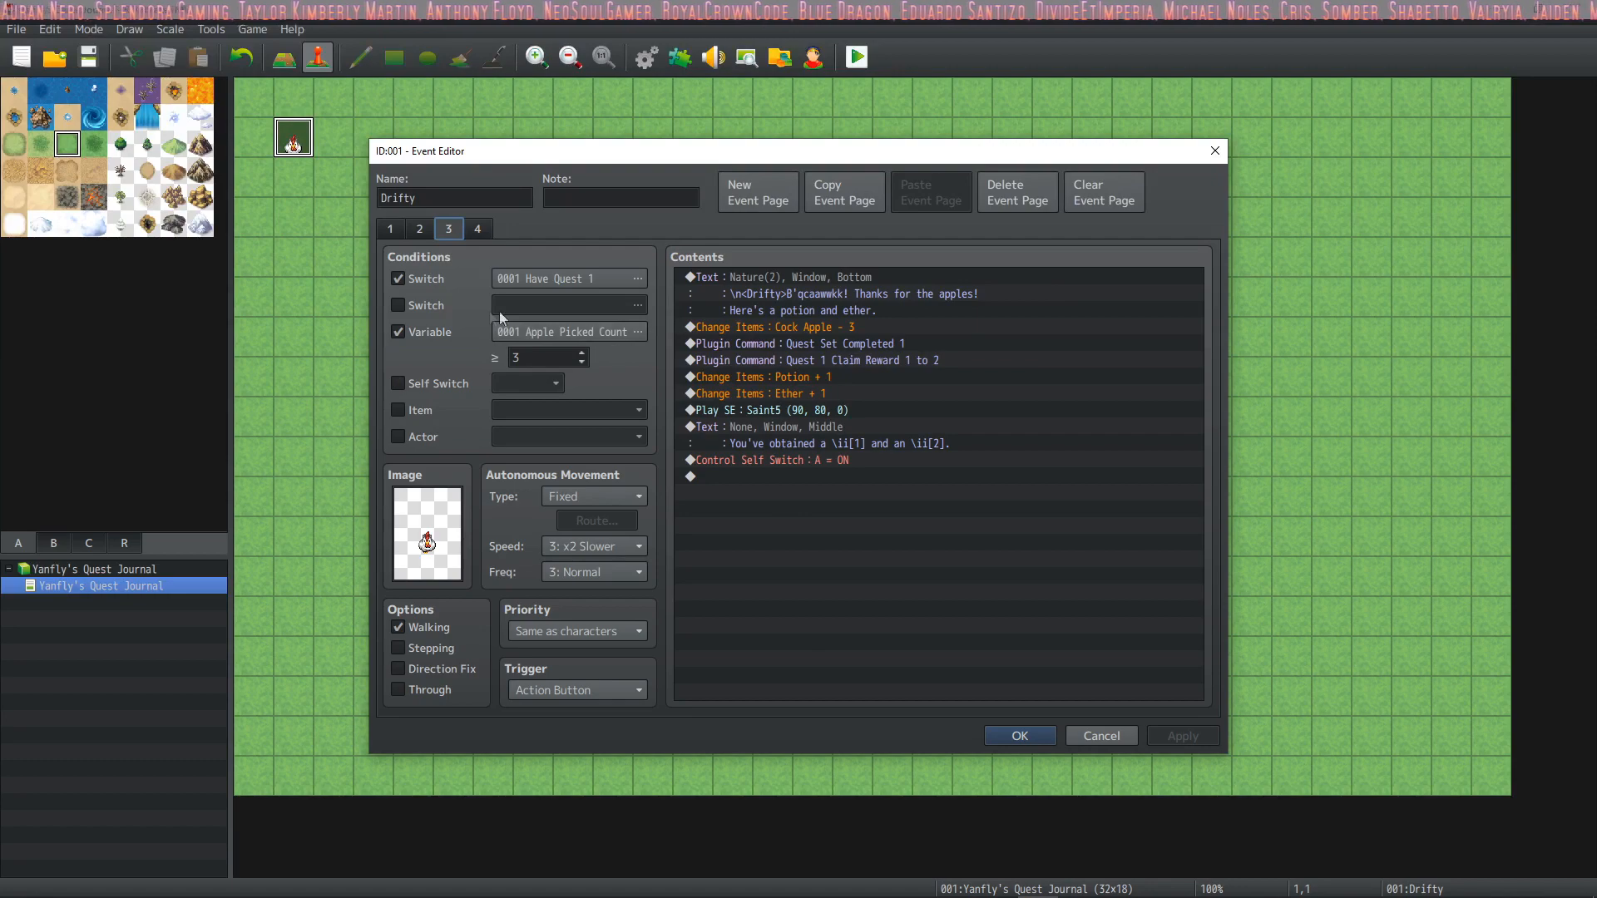
click(1002, 732)
Step: Open the apple tree event nearest Drifty, examine the commands and conditions of its two pages, and close it
double_click(522, 262)
drag(1198, 321, 1195, 467)
scroll(1180, 467, up, 5)
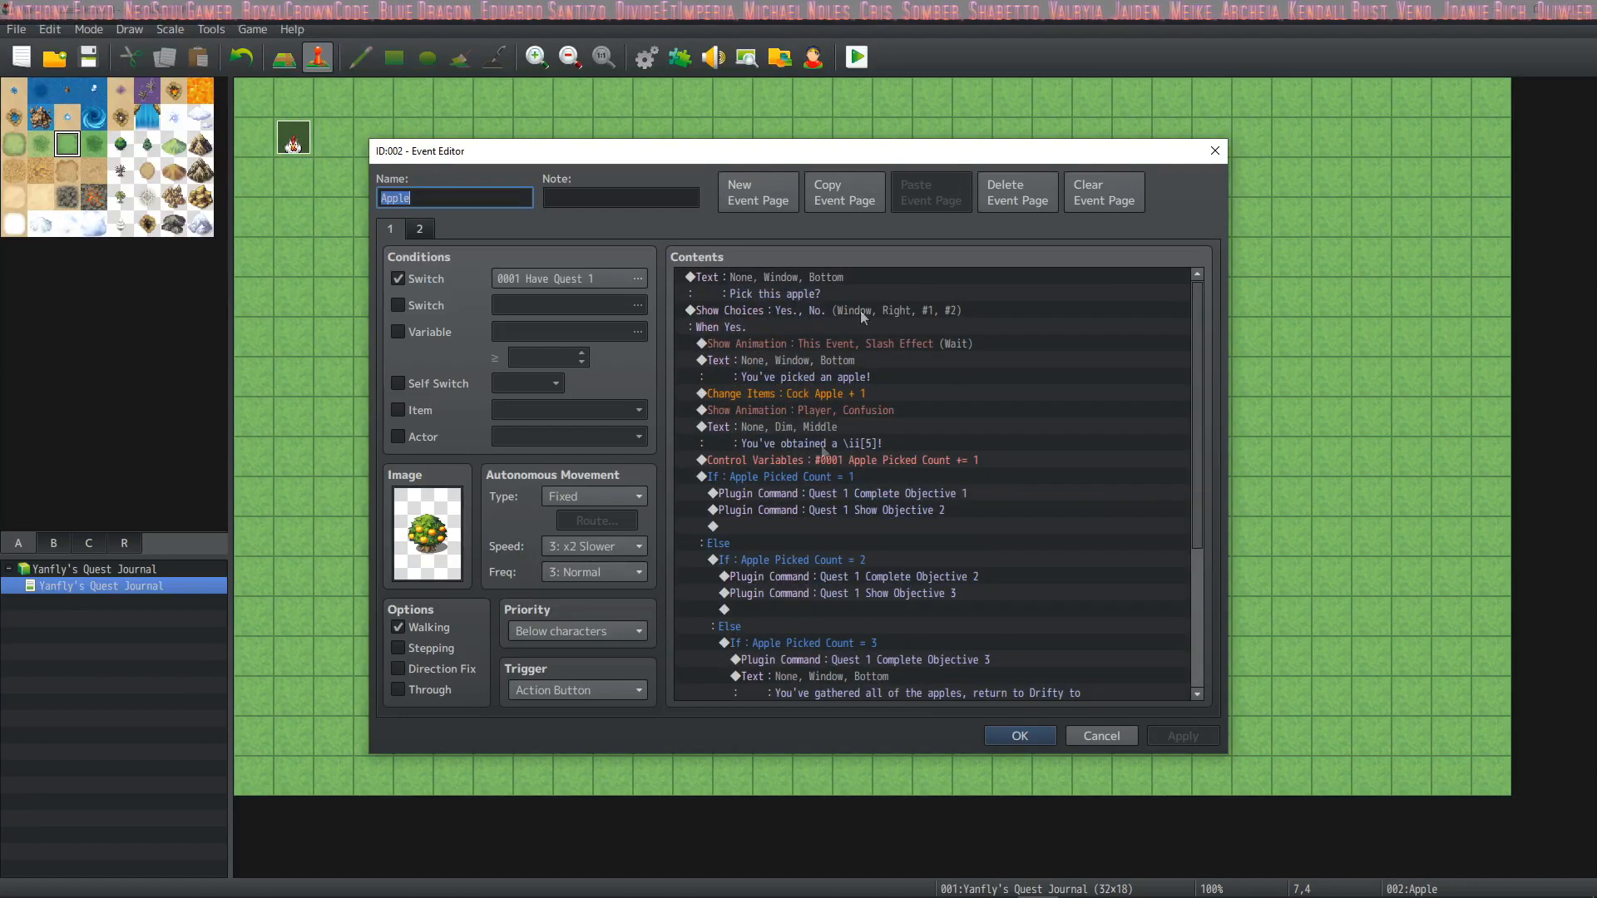
click(417, 230)
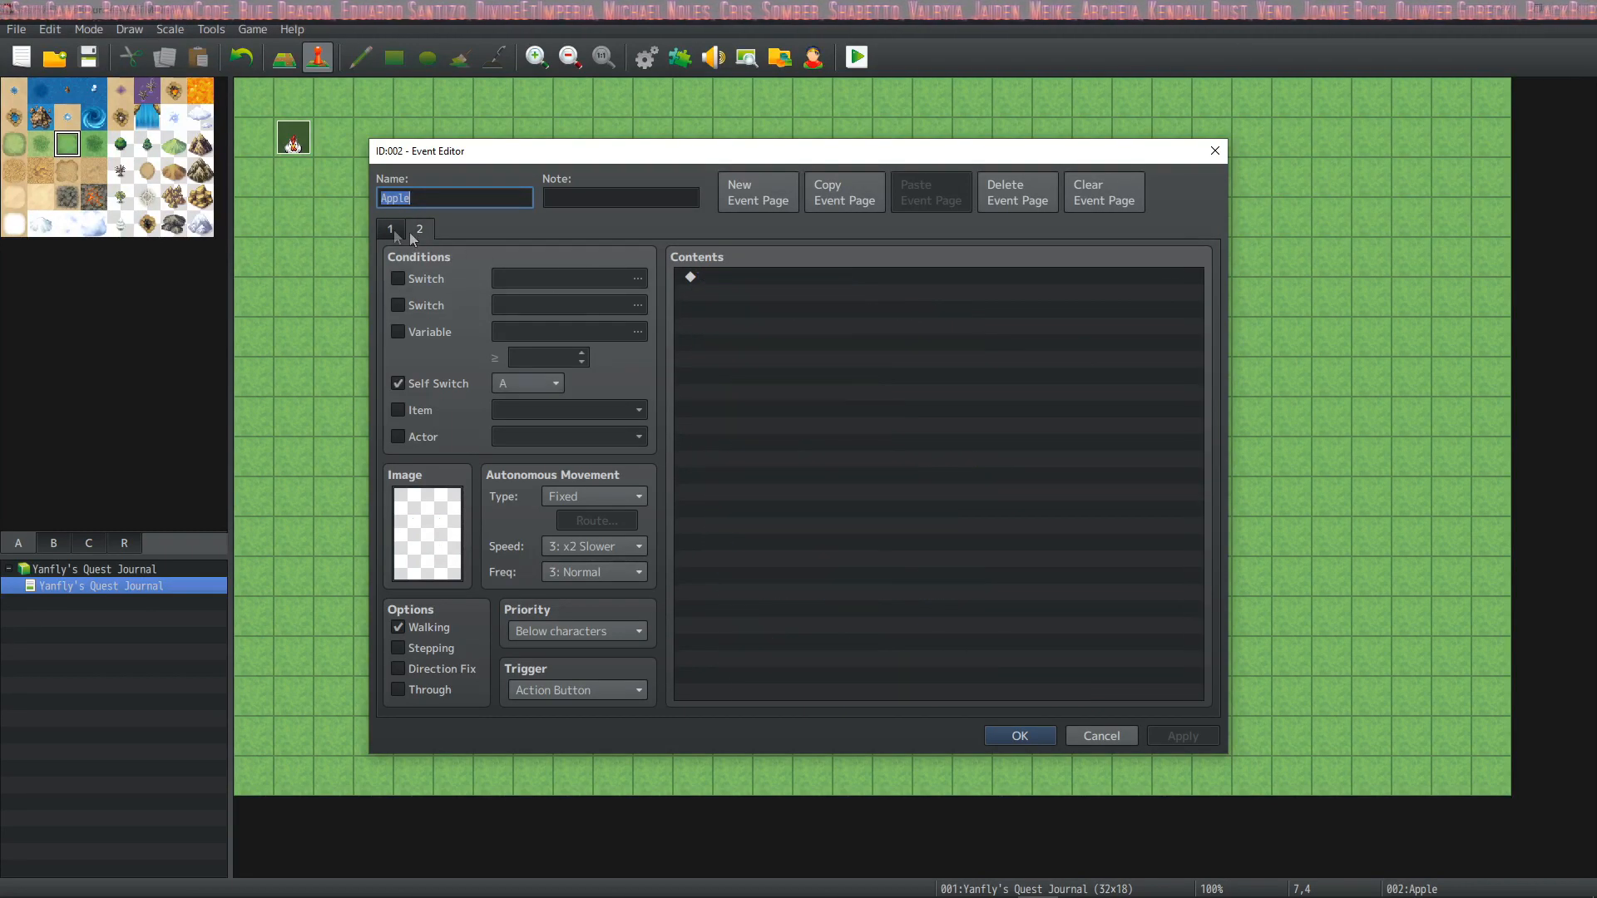
click(403, 230)
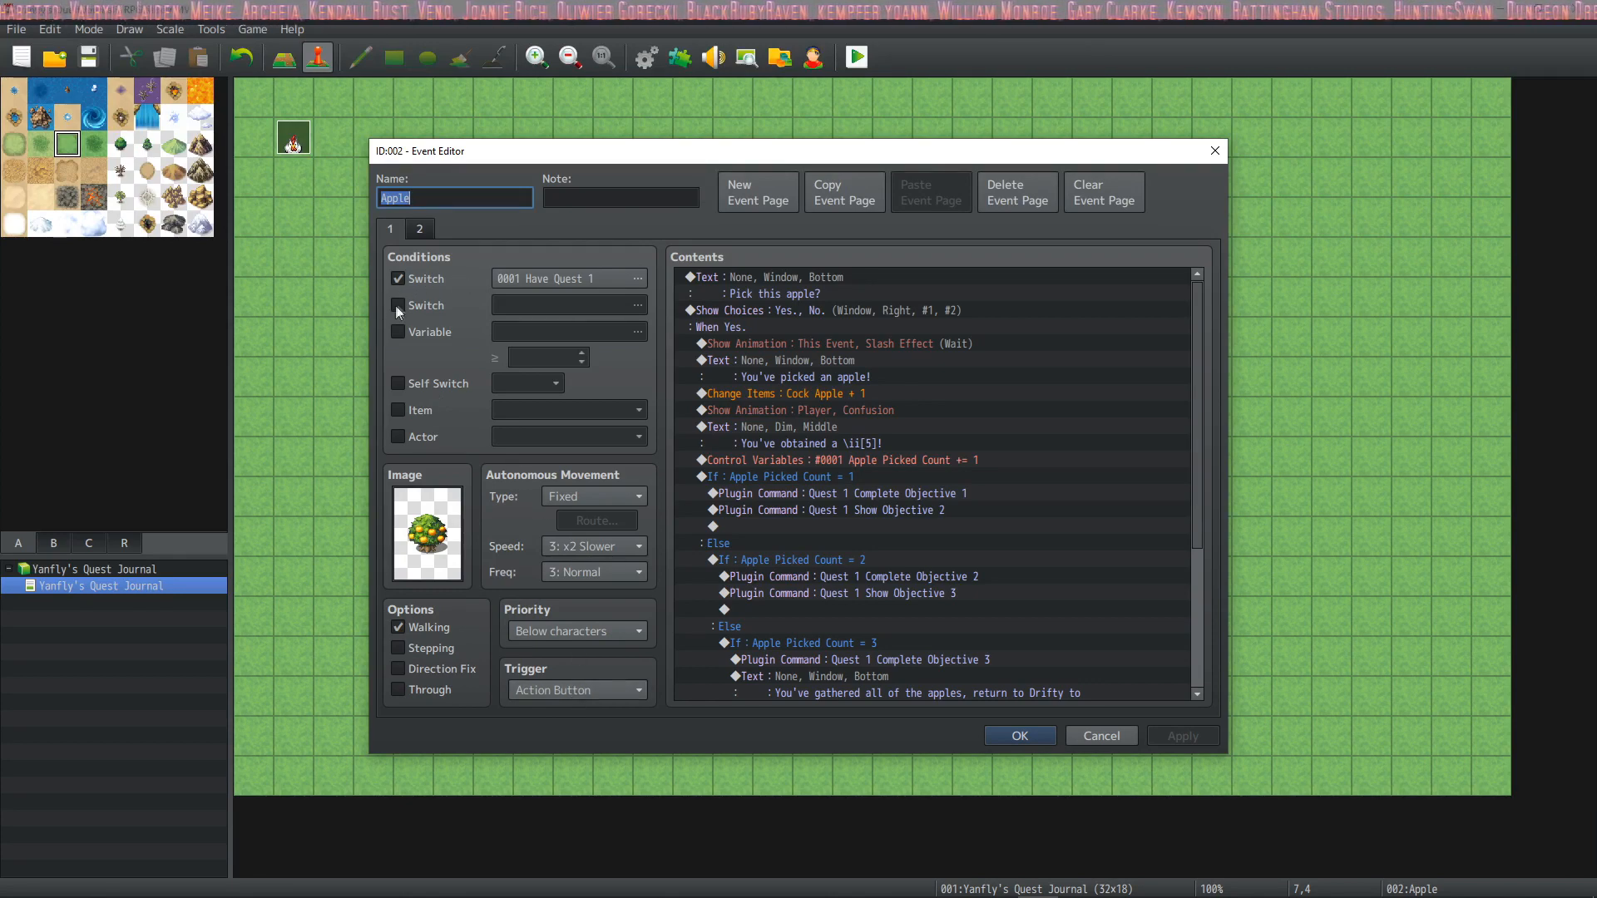
click(1030, 737)
Step: Check the Have Quest 1 switch command on the Drifty event's page 1, close the event, and select the three apple trees in turn
double_click(293, 137)
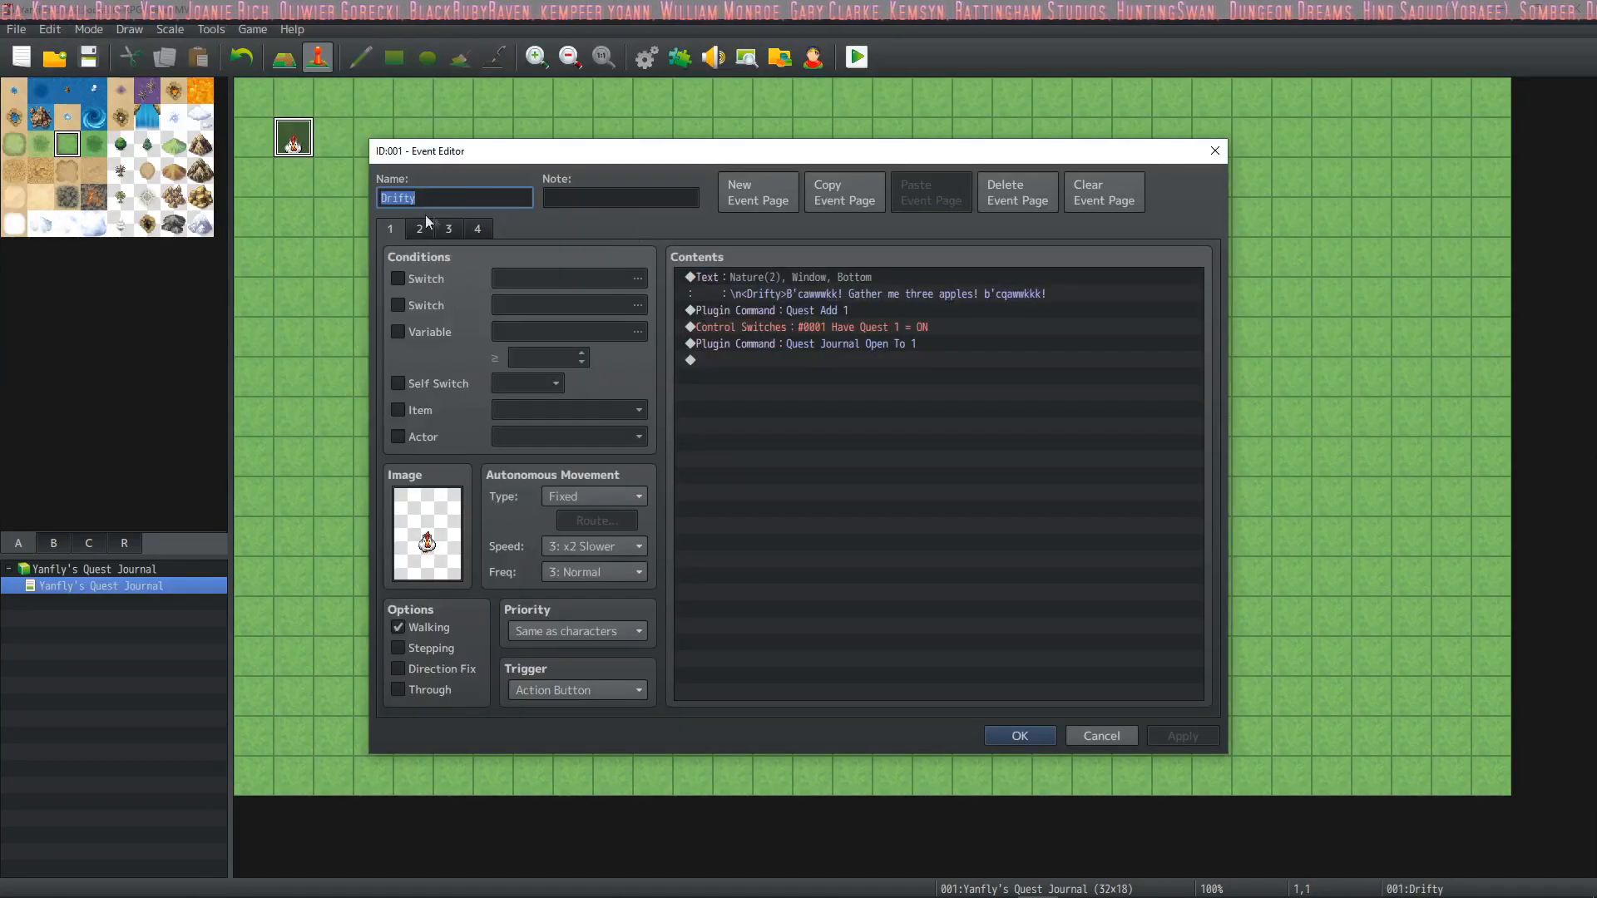
click(838, 327)
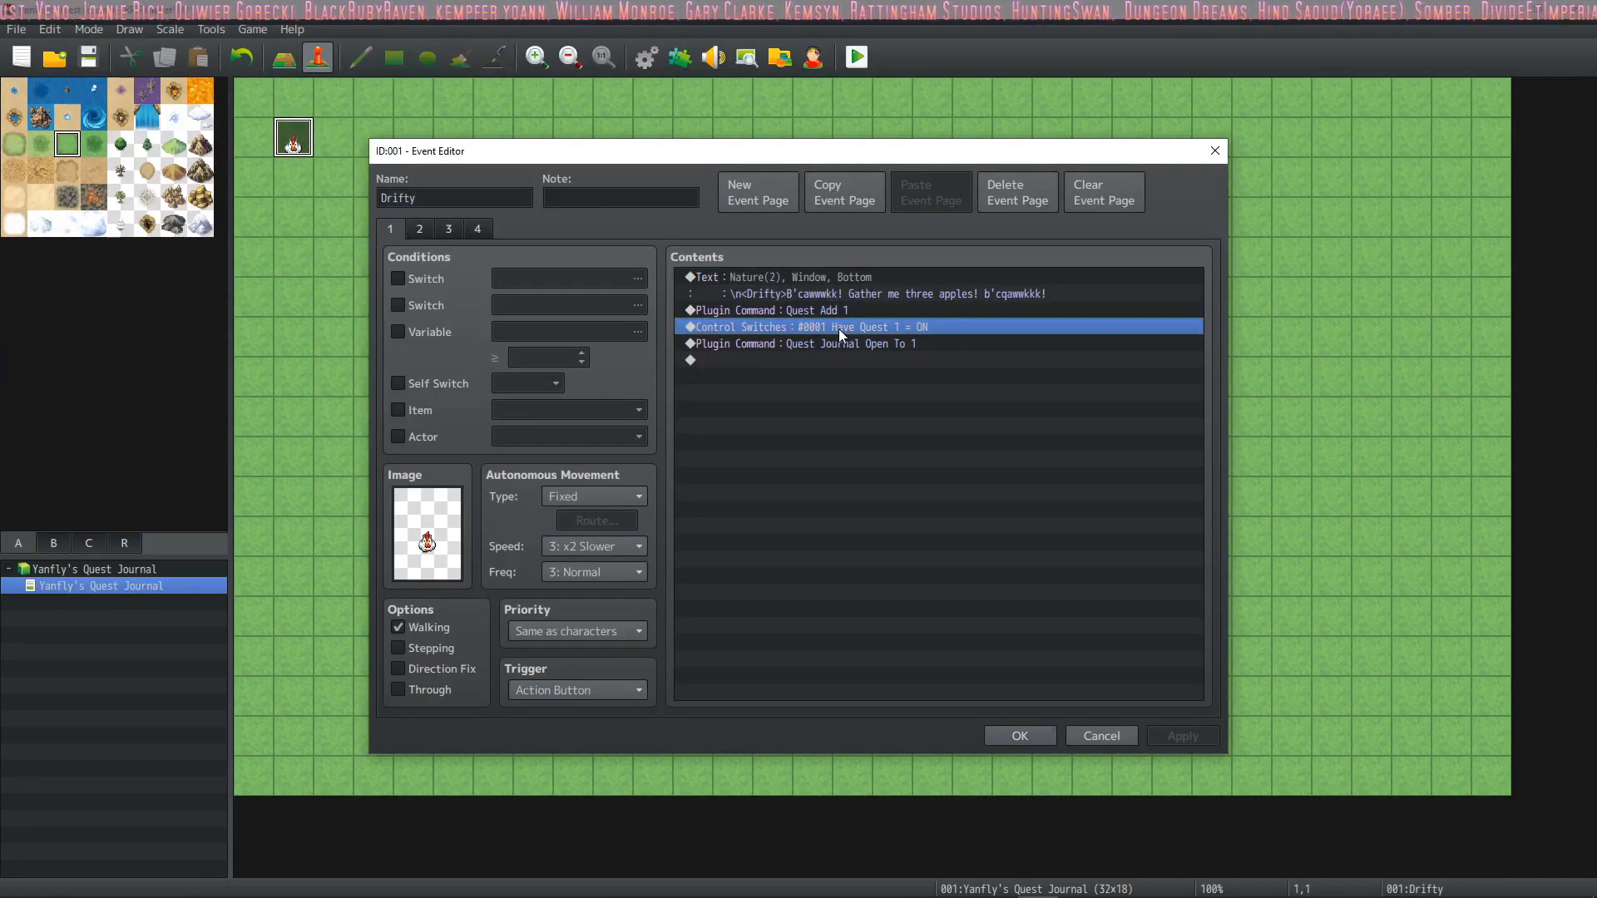
click(1032, 741)
click(537, 263)
click(735, 497)
click(1053, 258)
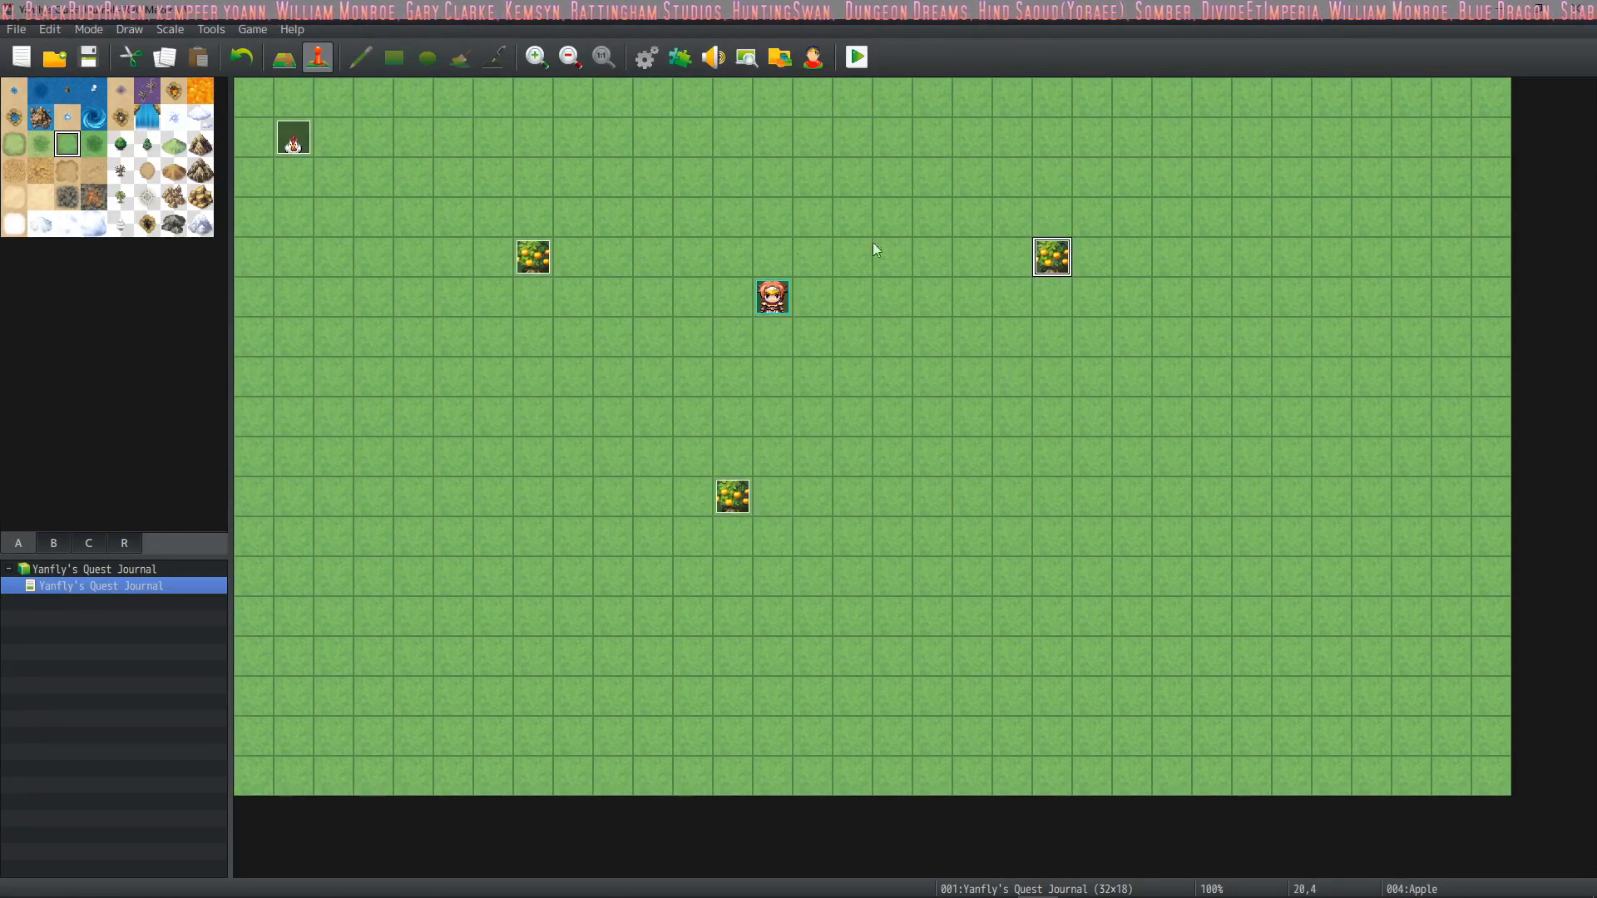
Step: Open the apple tree event nearest Drifty and examine page 1's commands from the "Pick this apple?" text through Apple Picked Count += 1
double_click(539, 261)
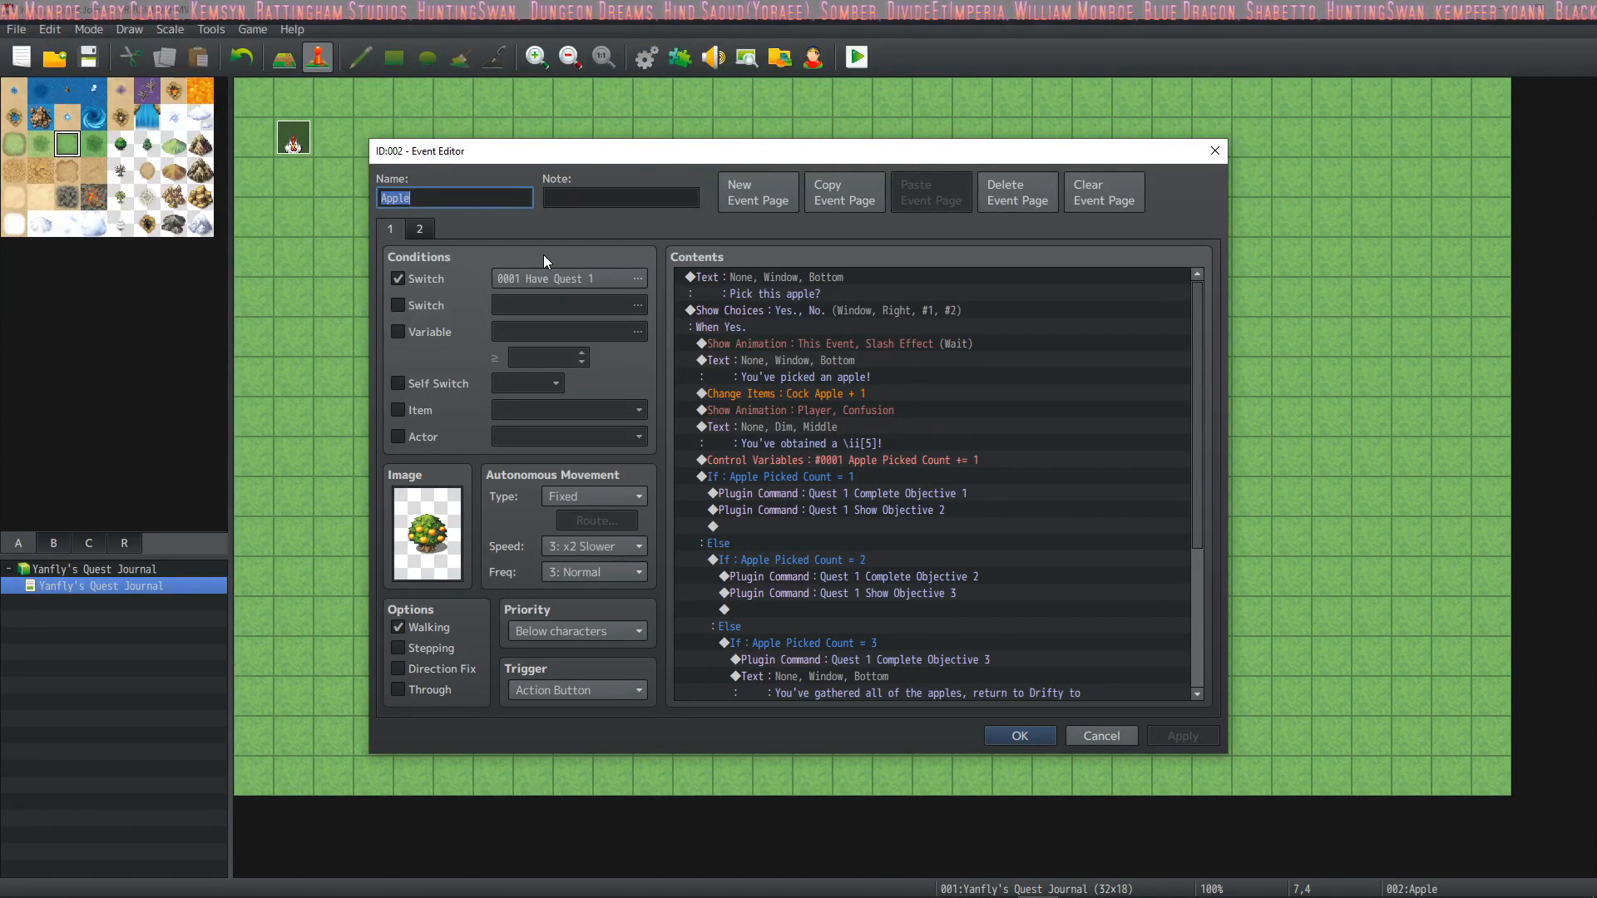
click(793, 279)
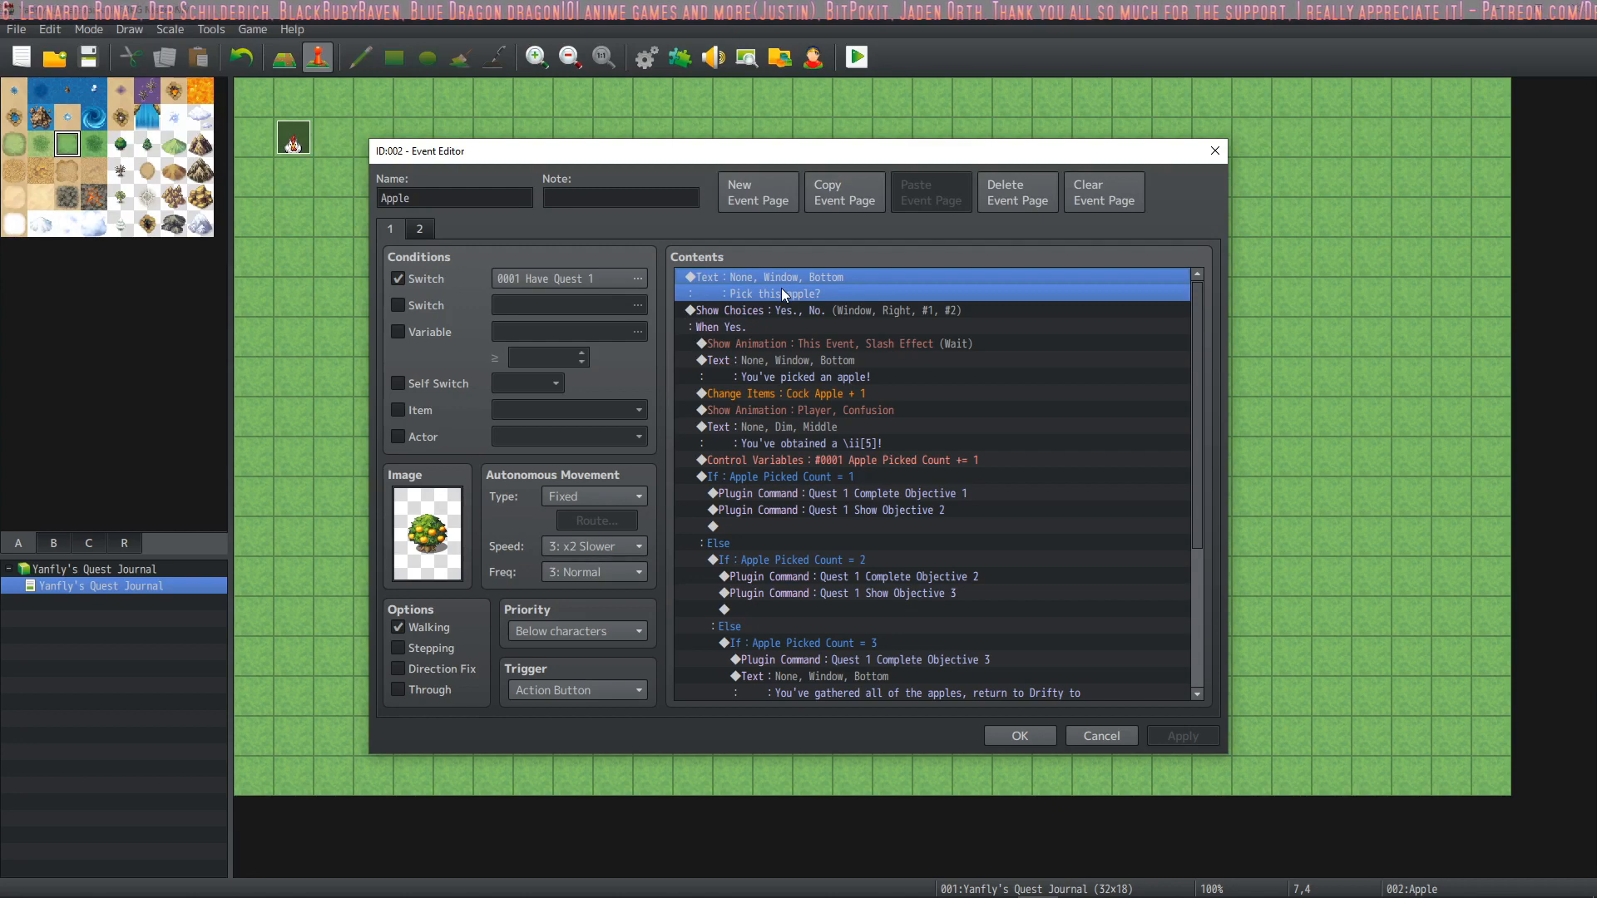
click(826, 309)
click(805, 341)
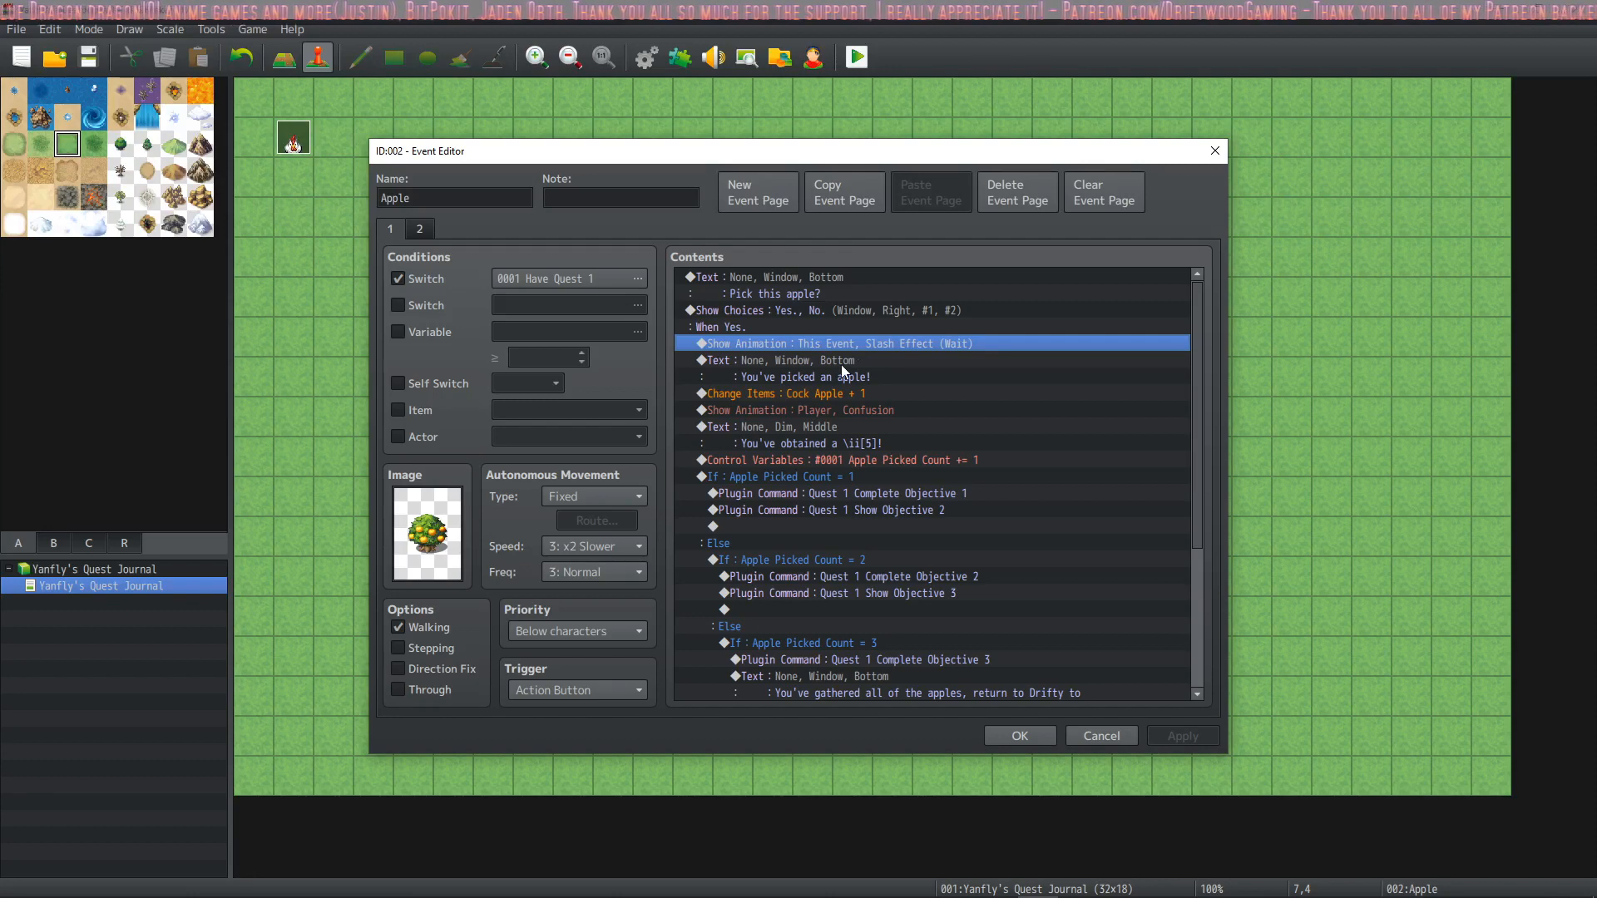
click(842, 365)
click(859, 395)
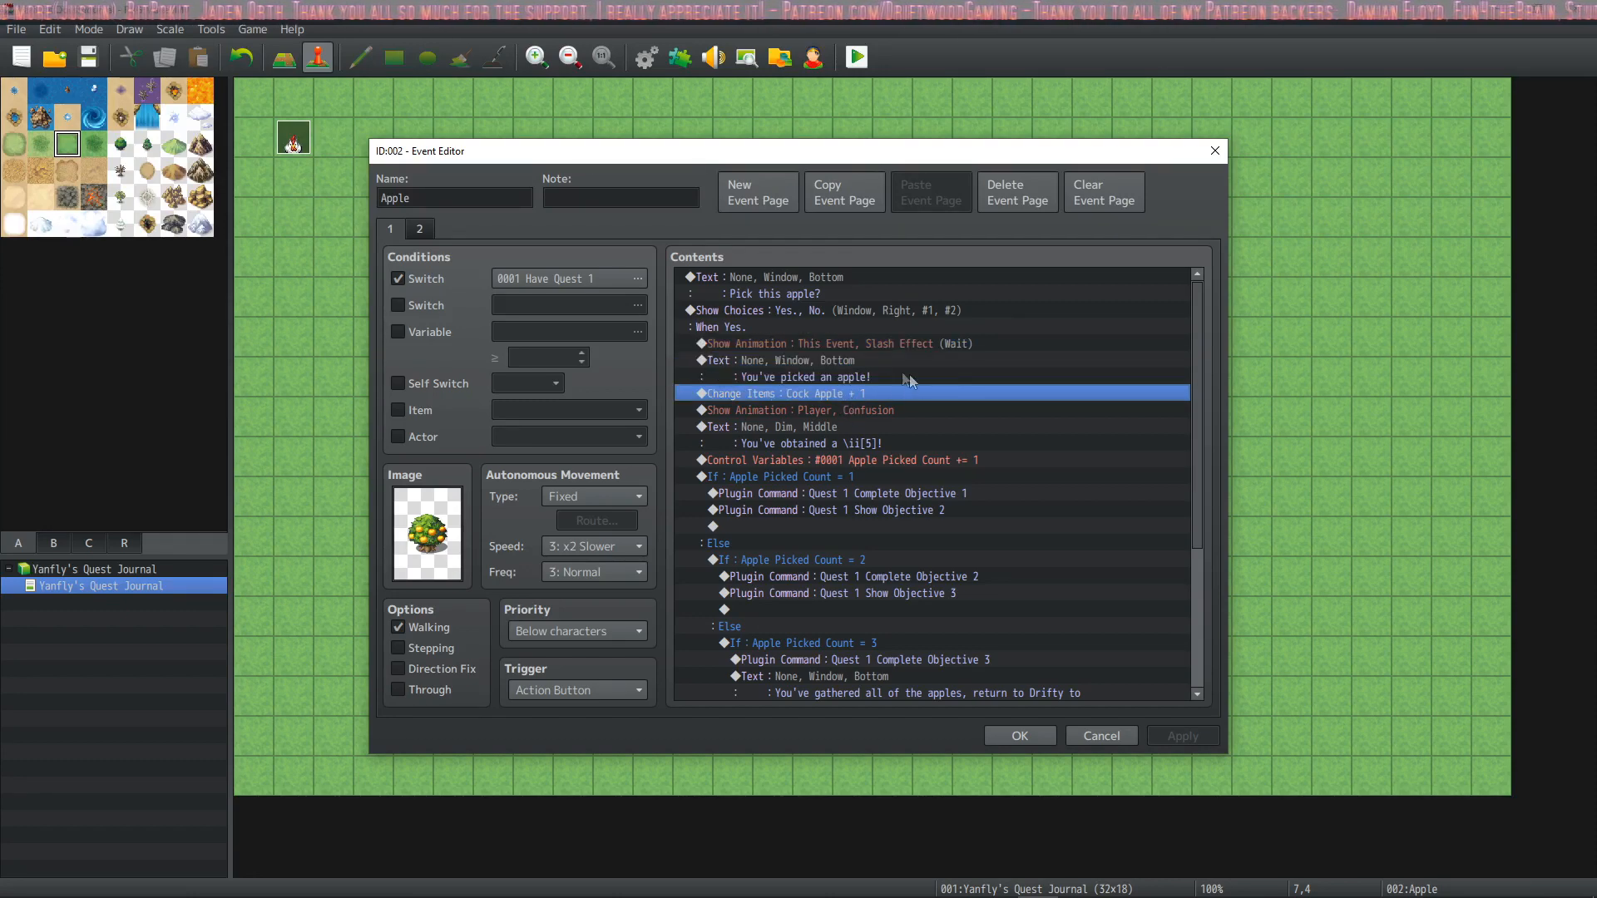
click(866, 411)
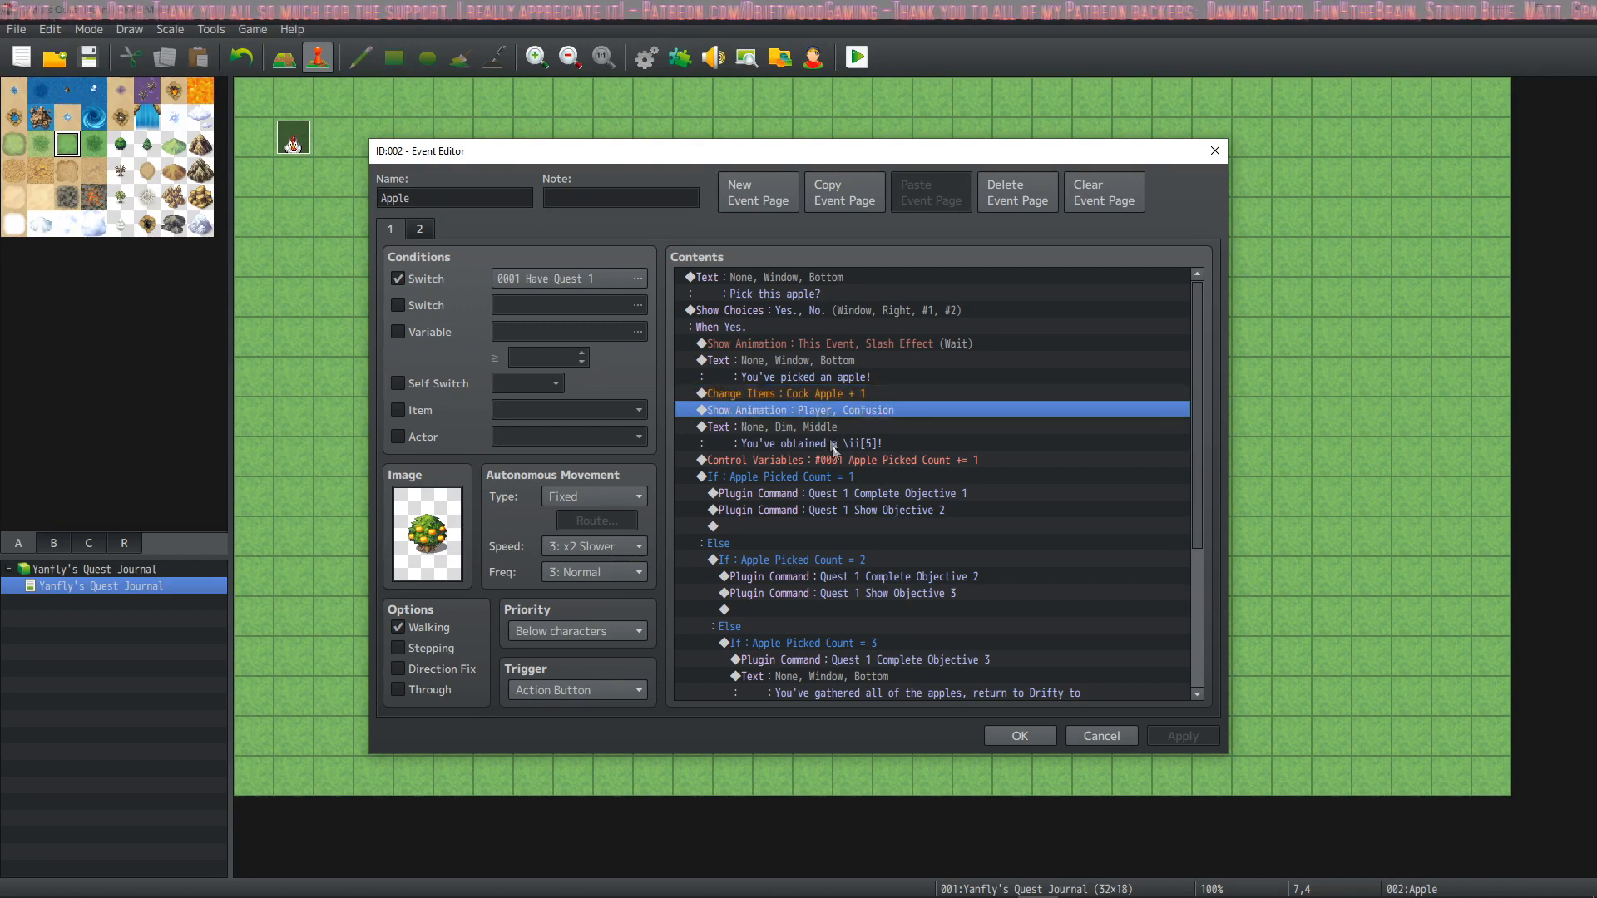
click(830, 431)
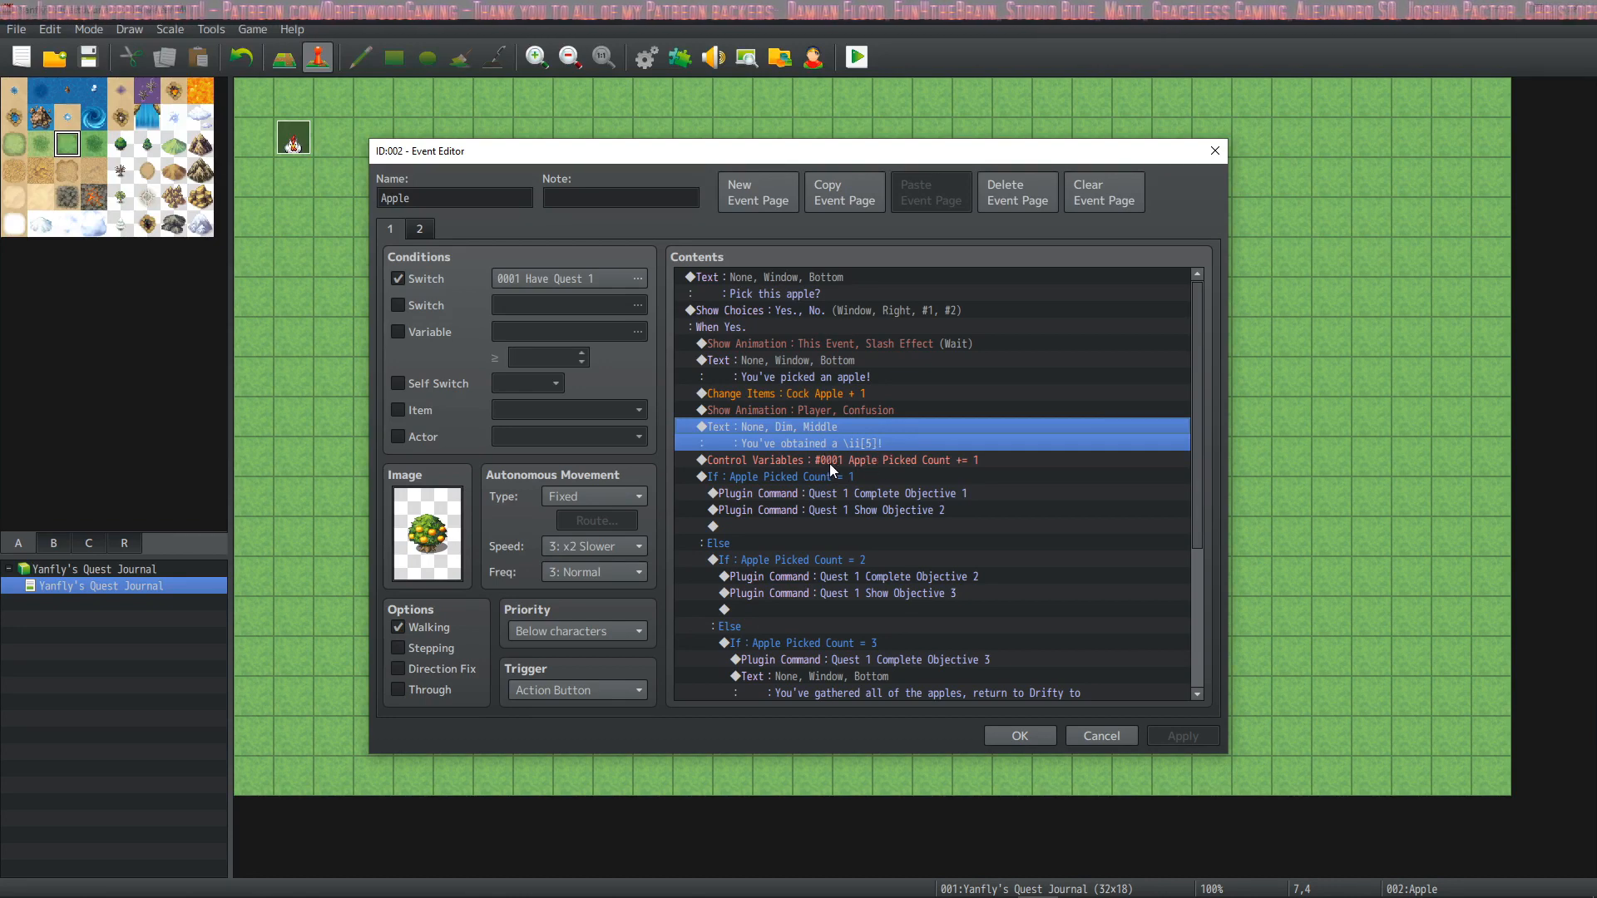
click(829, 462)
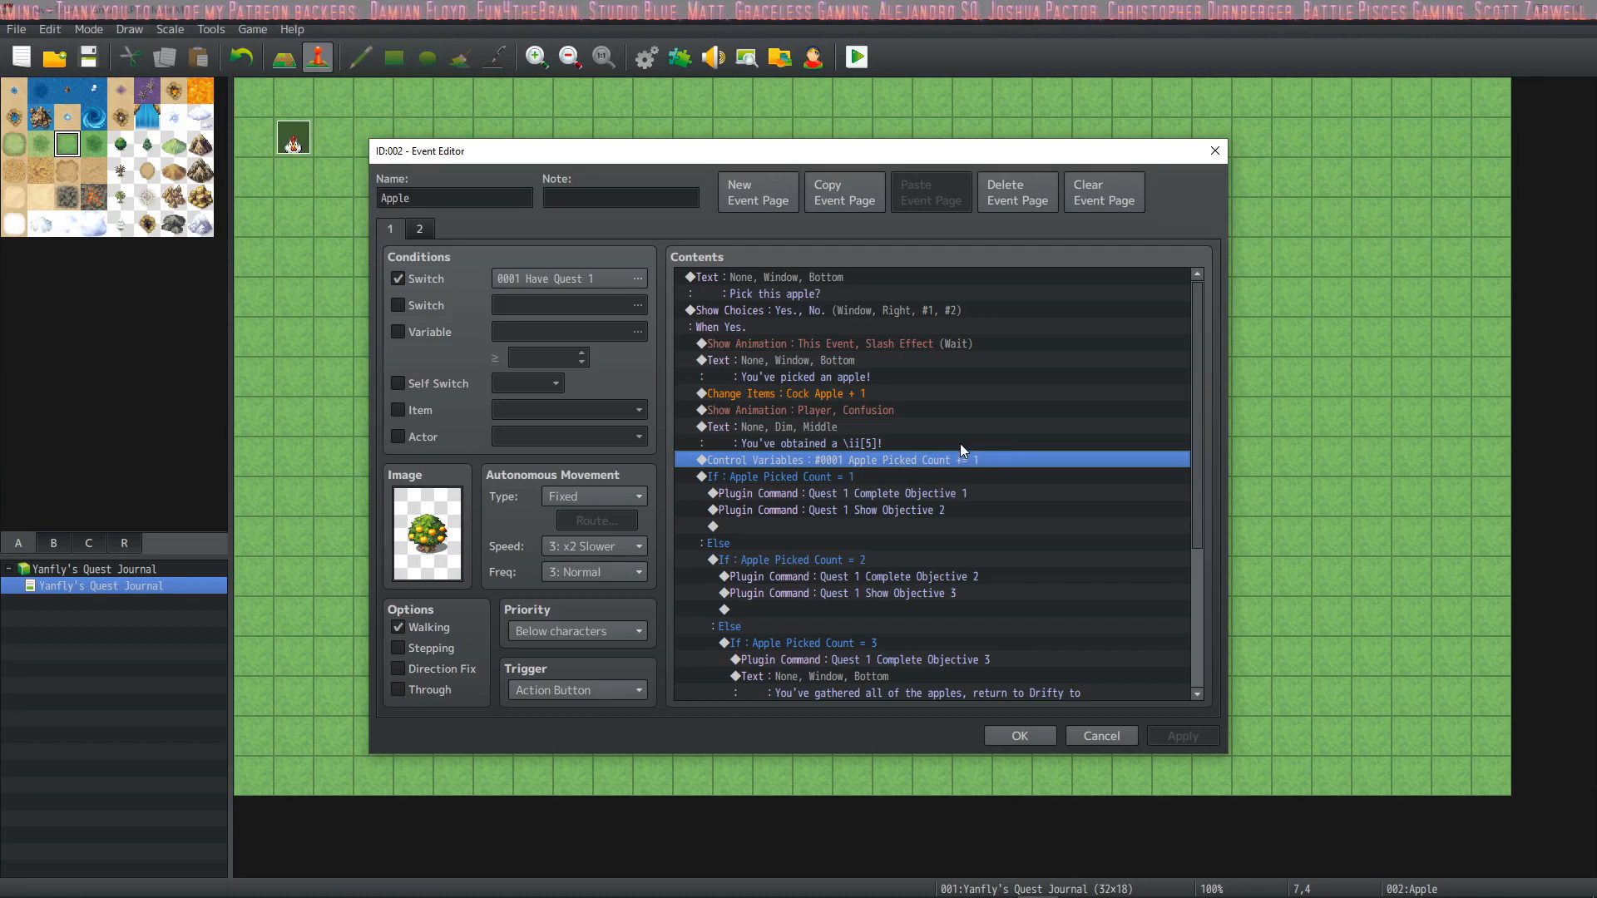
Step: Examine the Apple Picked Count = 1 branch with its Quest 1 Complete Objective 1 and Show Objective 2 plugin commands
click(873, 484)
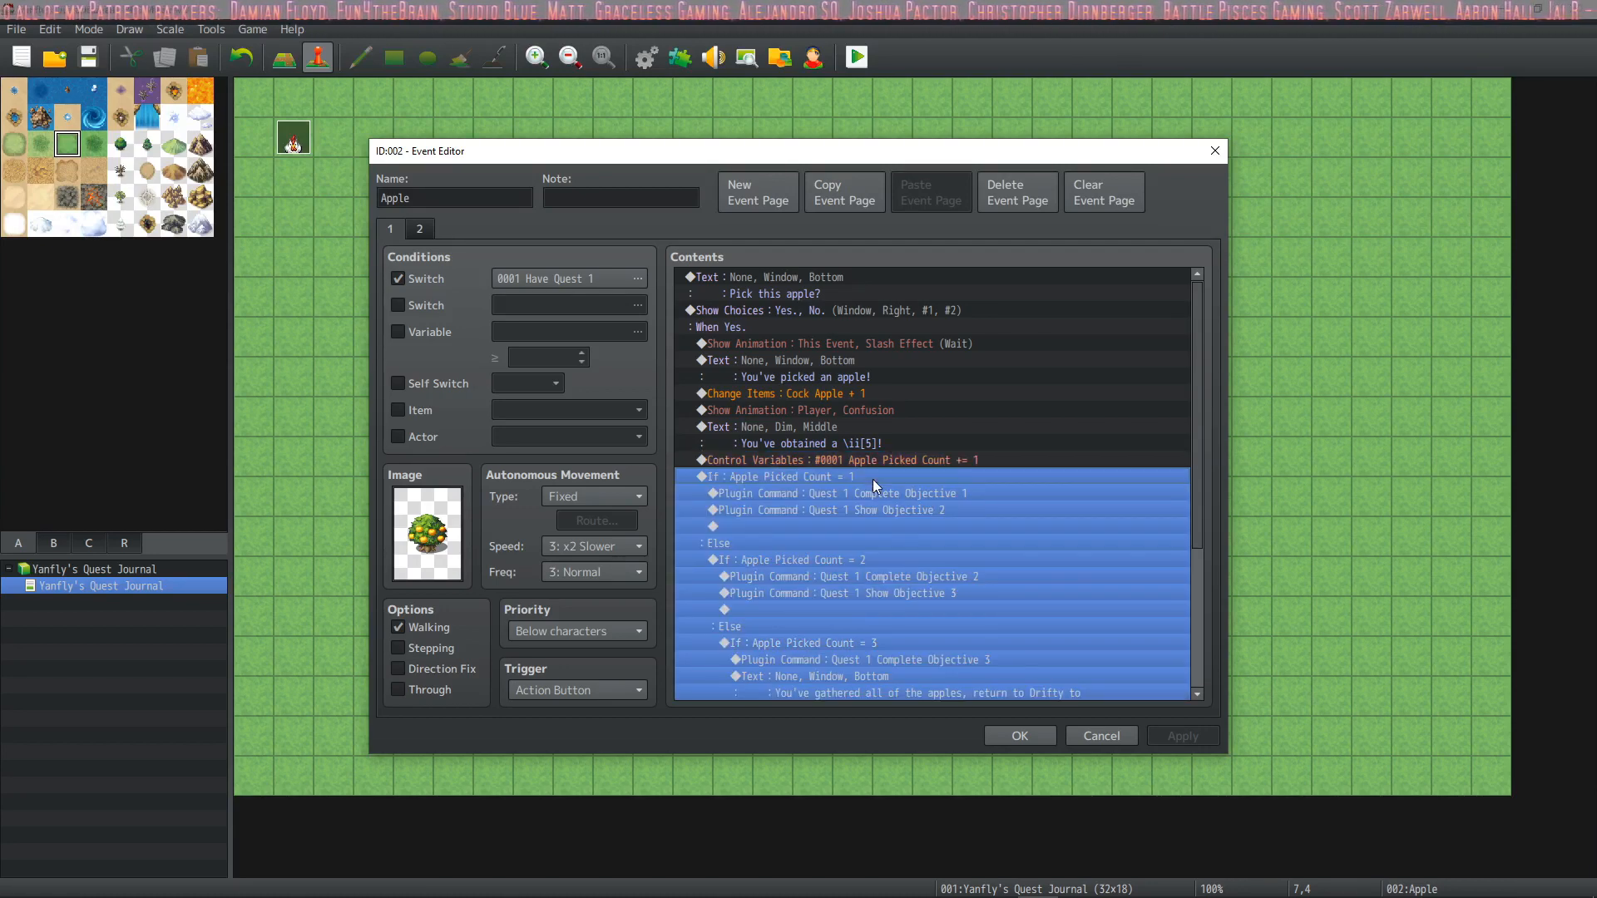
scroll(884, 482, down, 2)
scroll(887, 483, down, 2)
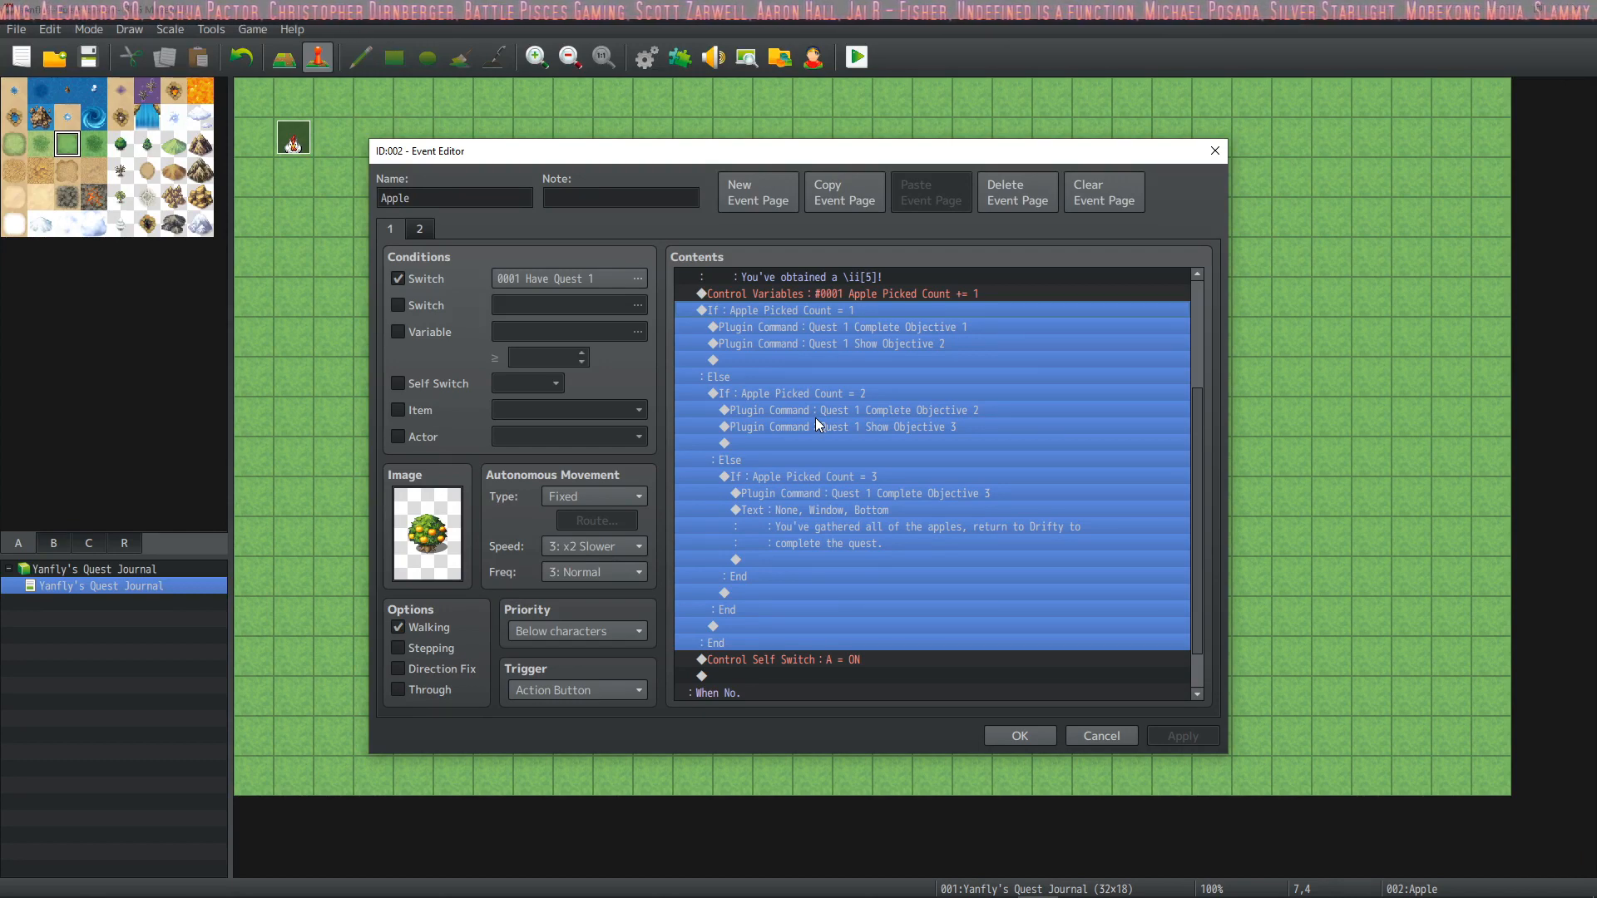
click(876, 340)
click(887, 324)
click(876, 341)
click(888, 326)
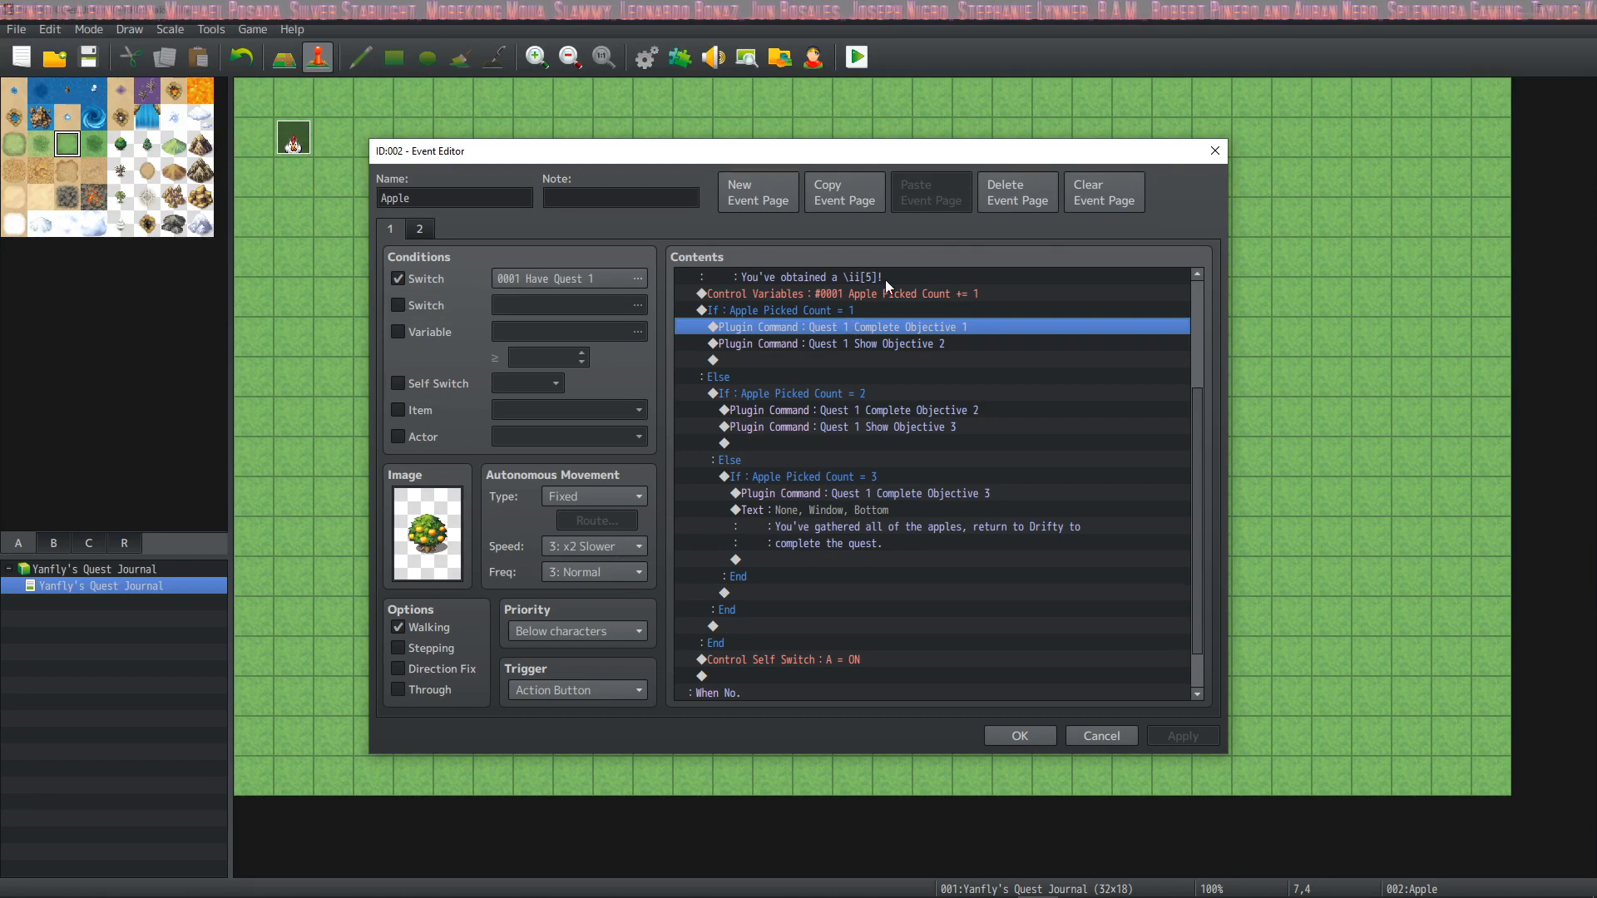
Step: Trace how the Apple Picked Count += 1 command leads into the count 1 condition and its two plugin commands
click(817, 296)
click(871, 314)
click(942, 298)
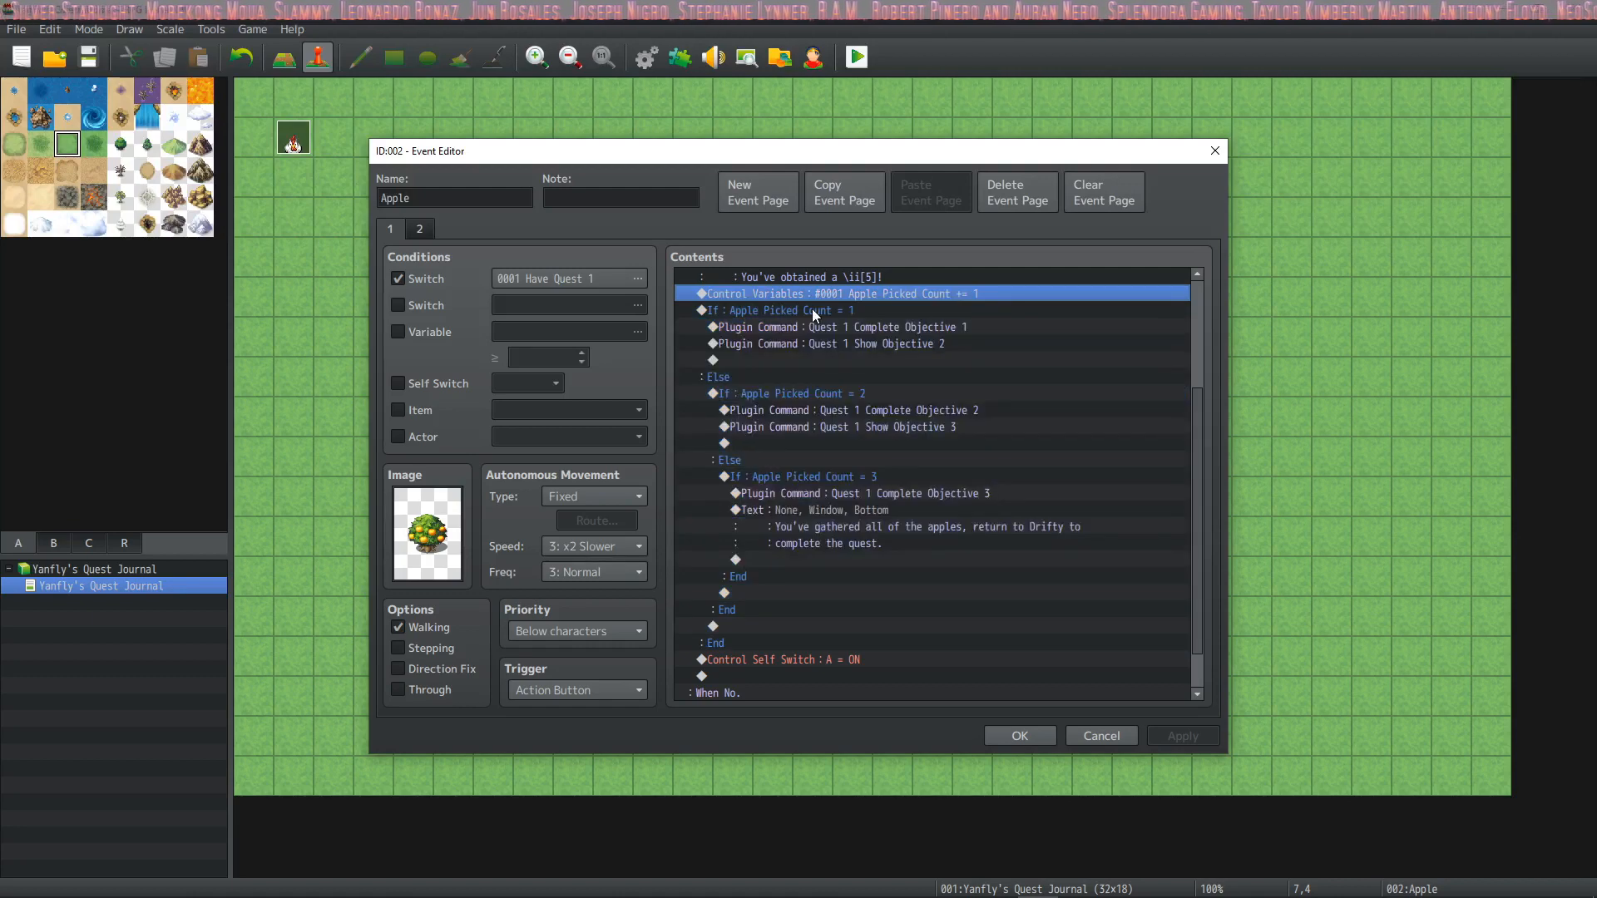
click(937, 312)
click(941, 298)
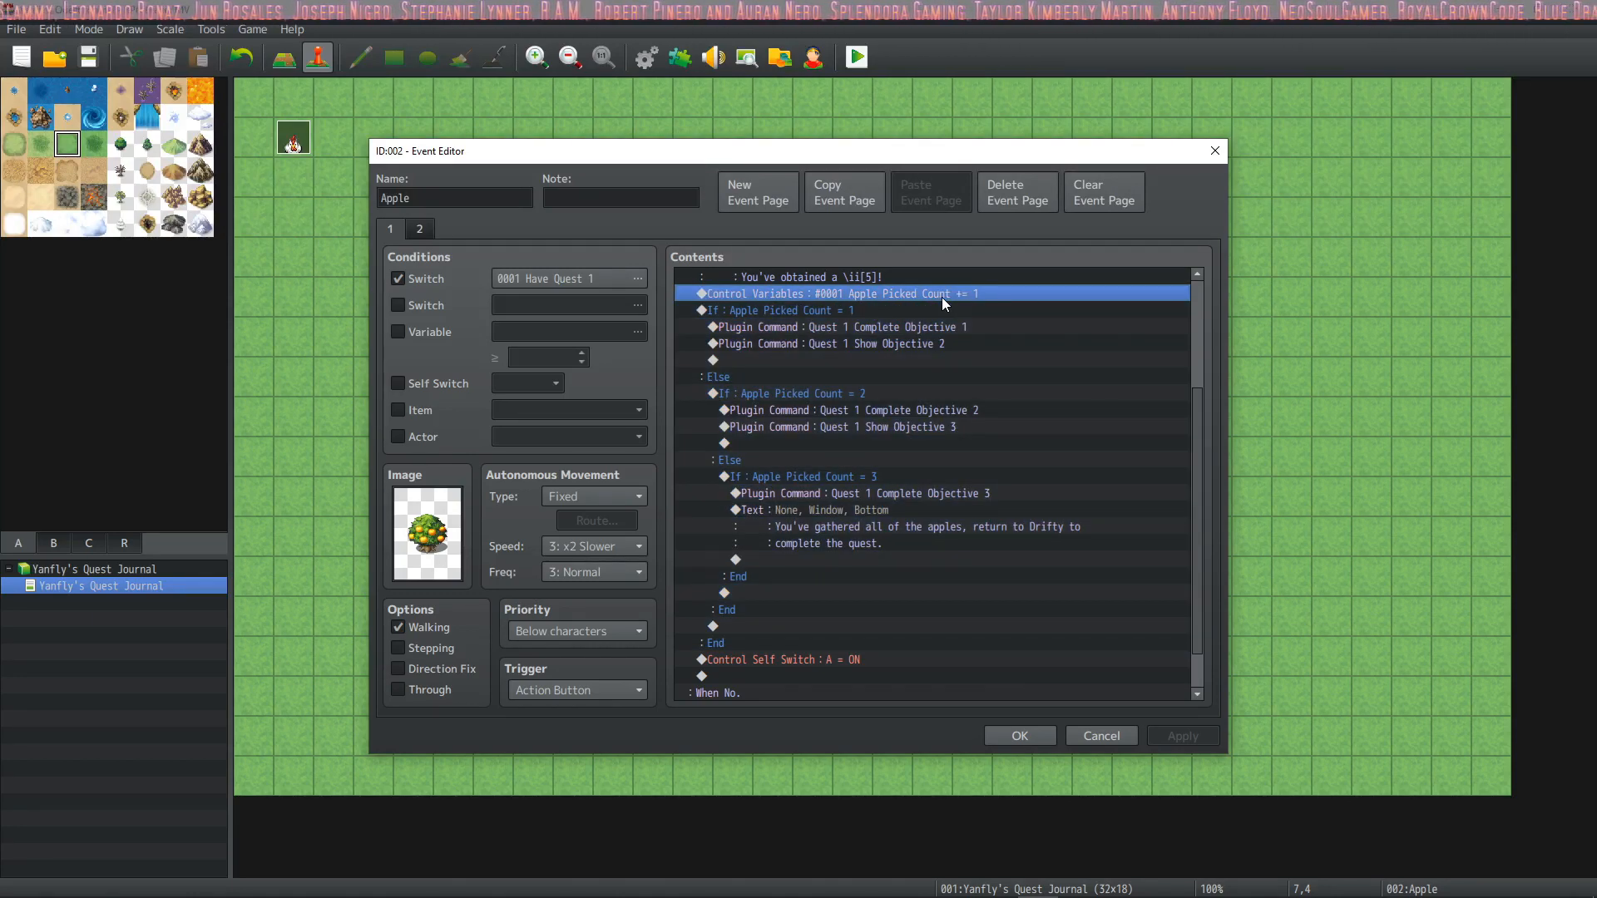
click(927, 327)
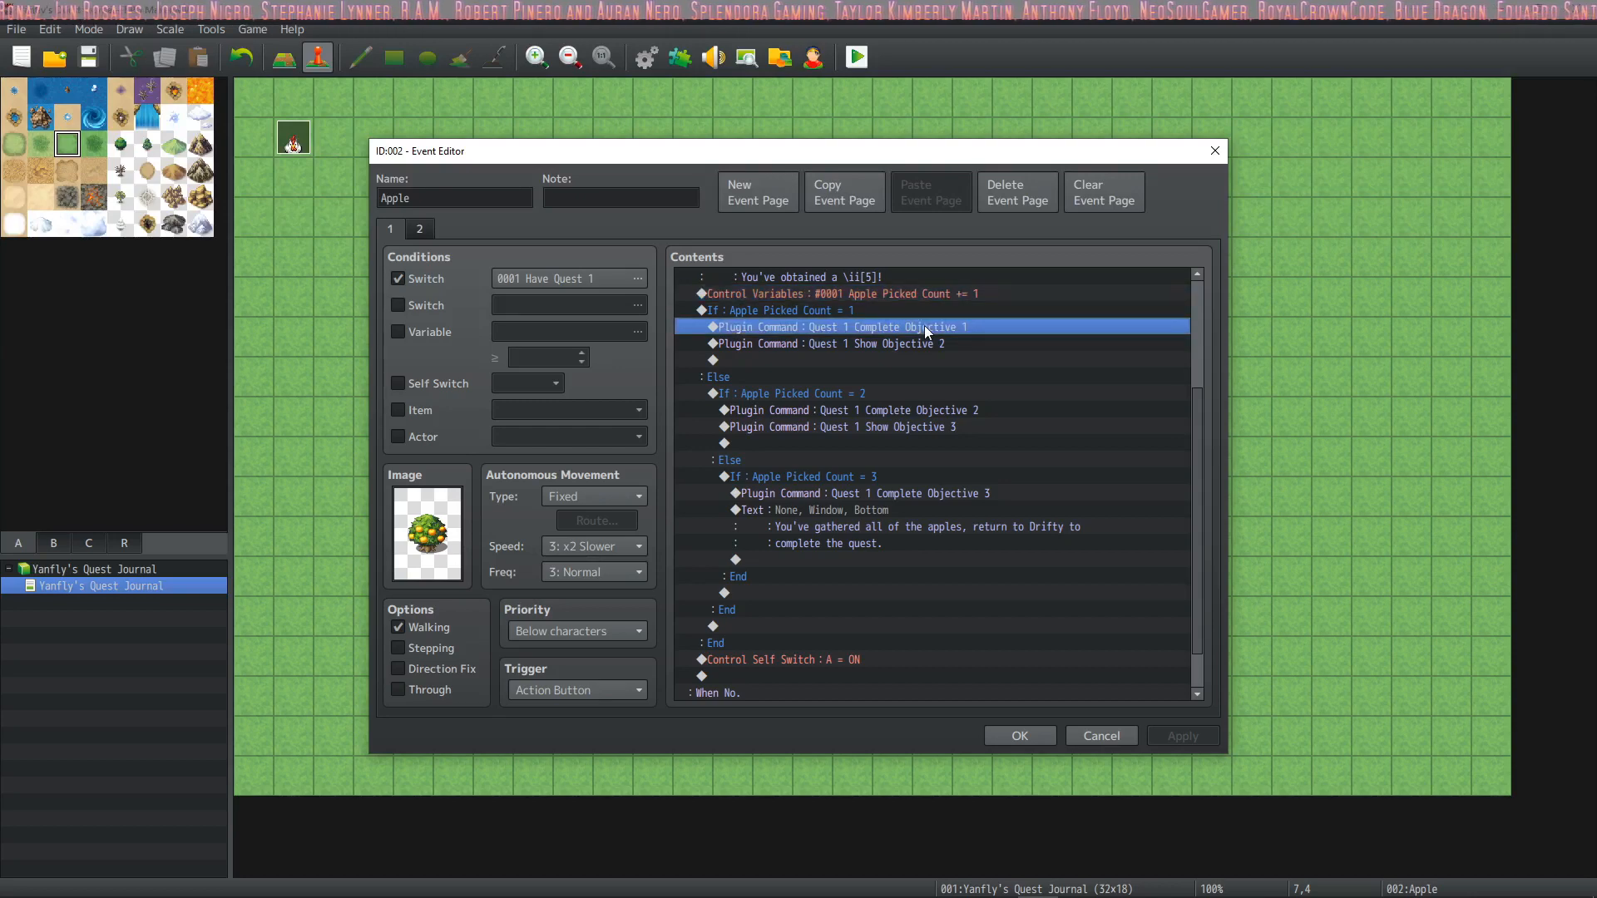
click(904, 348)
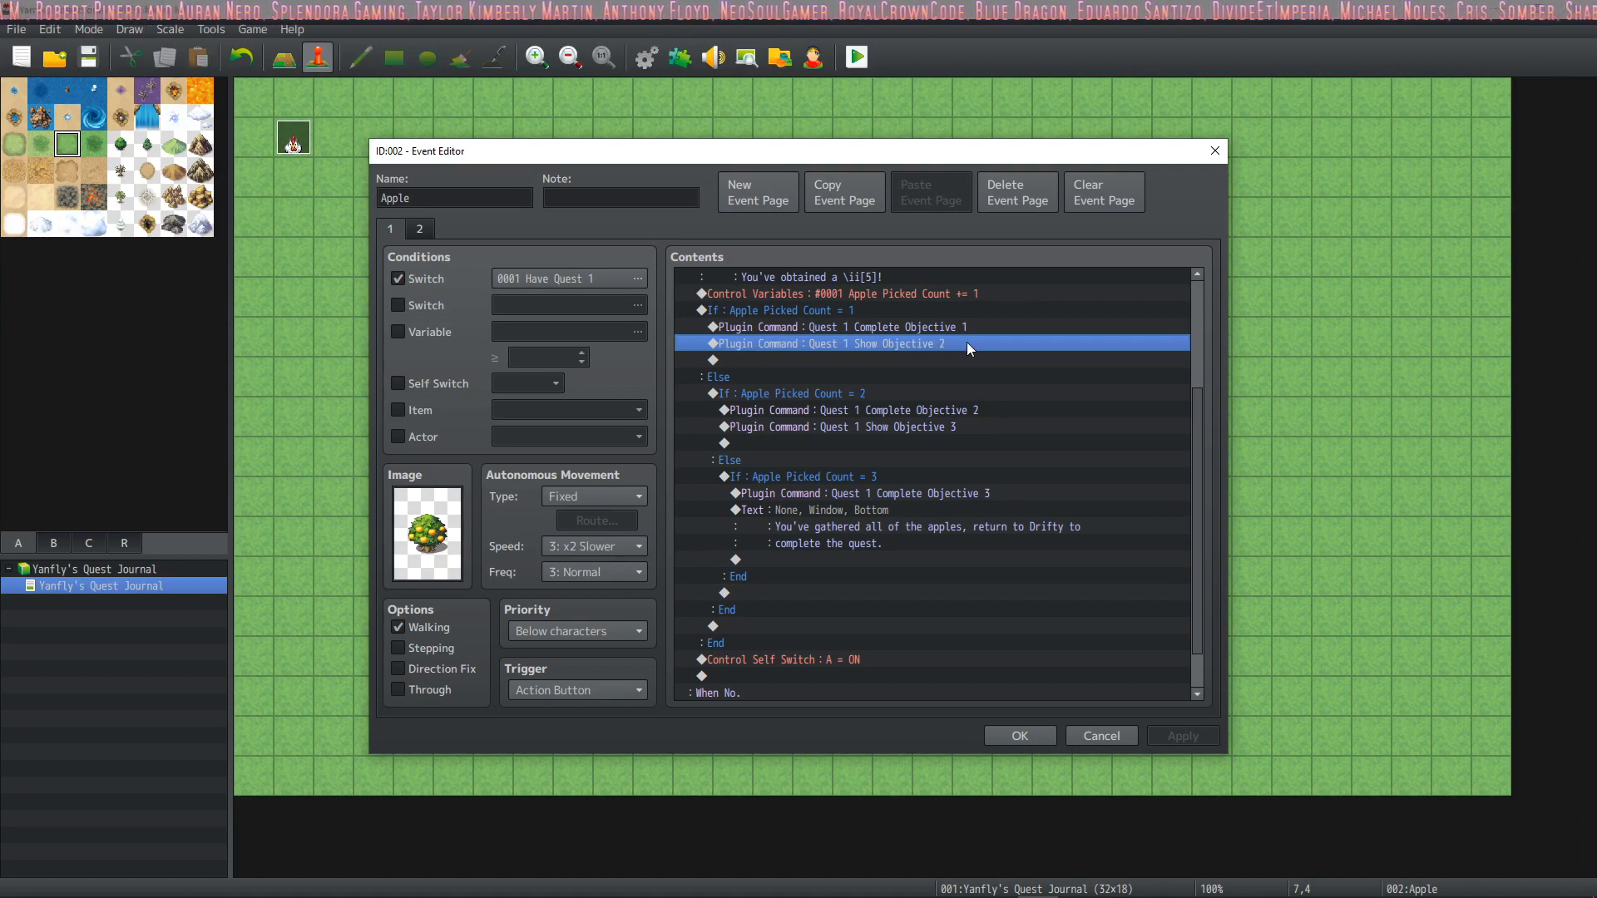
Step: Compare the Apple Picked Count = 1 condition with its Else branch and the nested Apple Picked Count = 2 condition
click(741, 377)
click(814, 313)
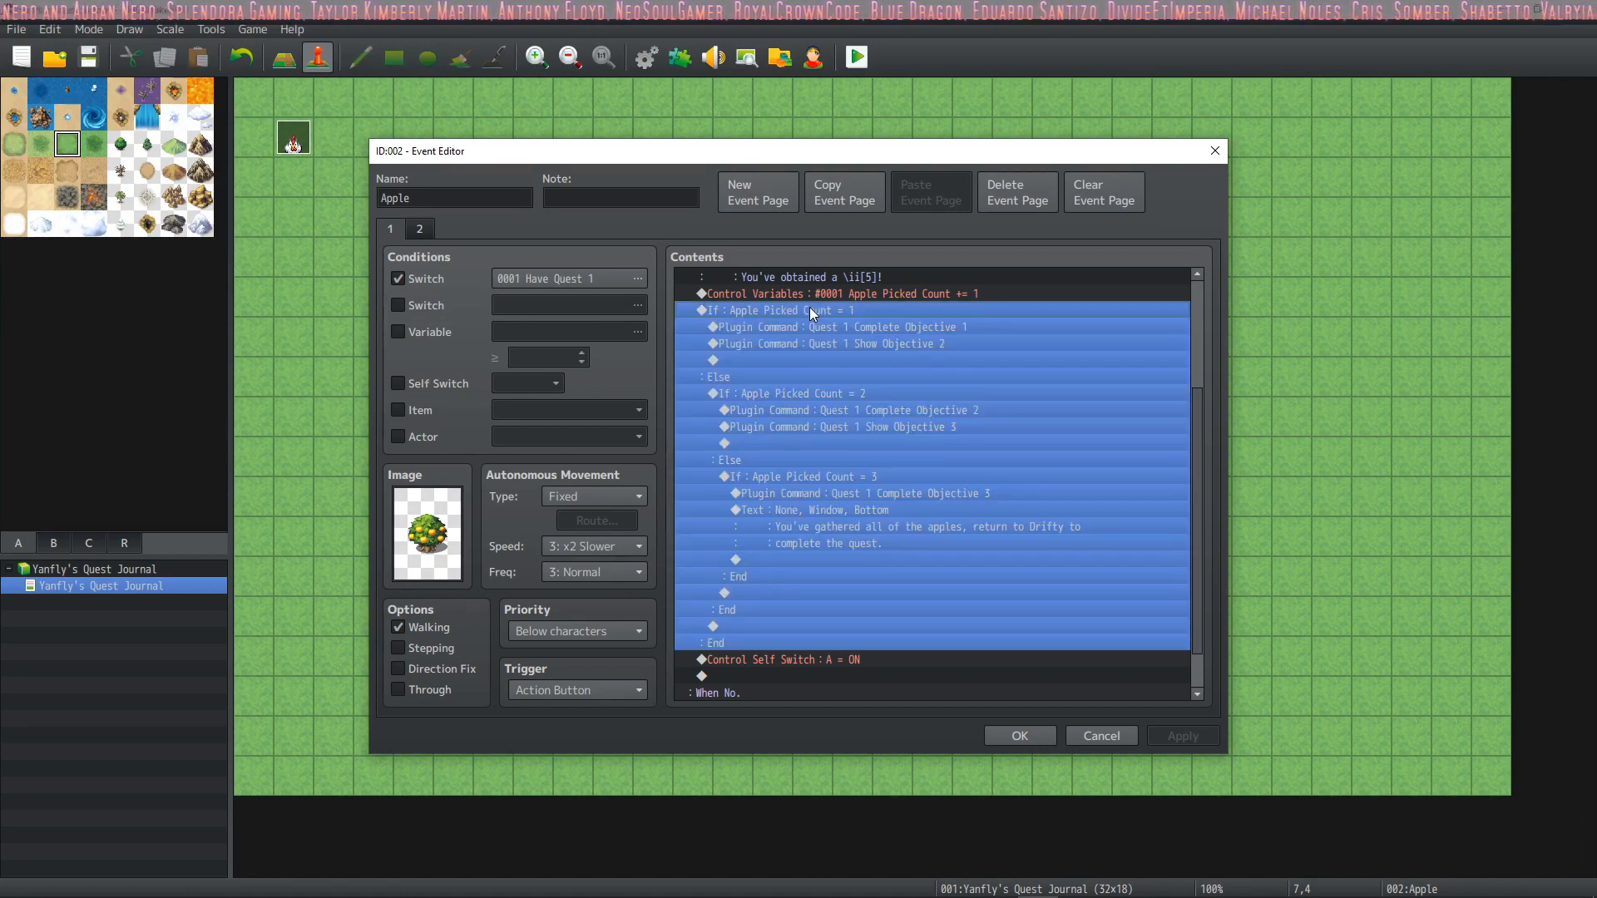
click(792, 380)
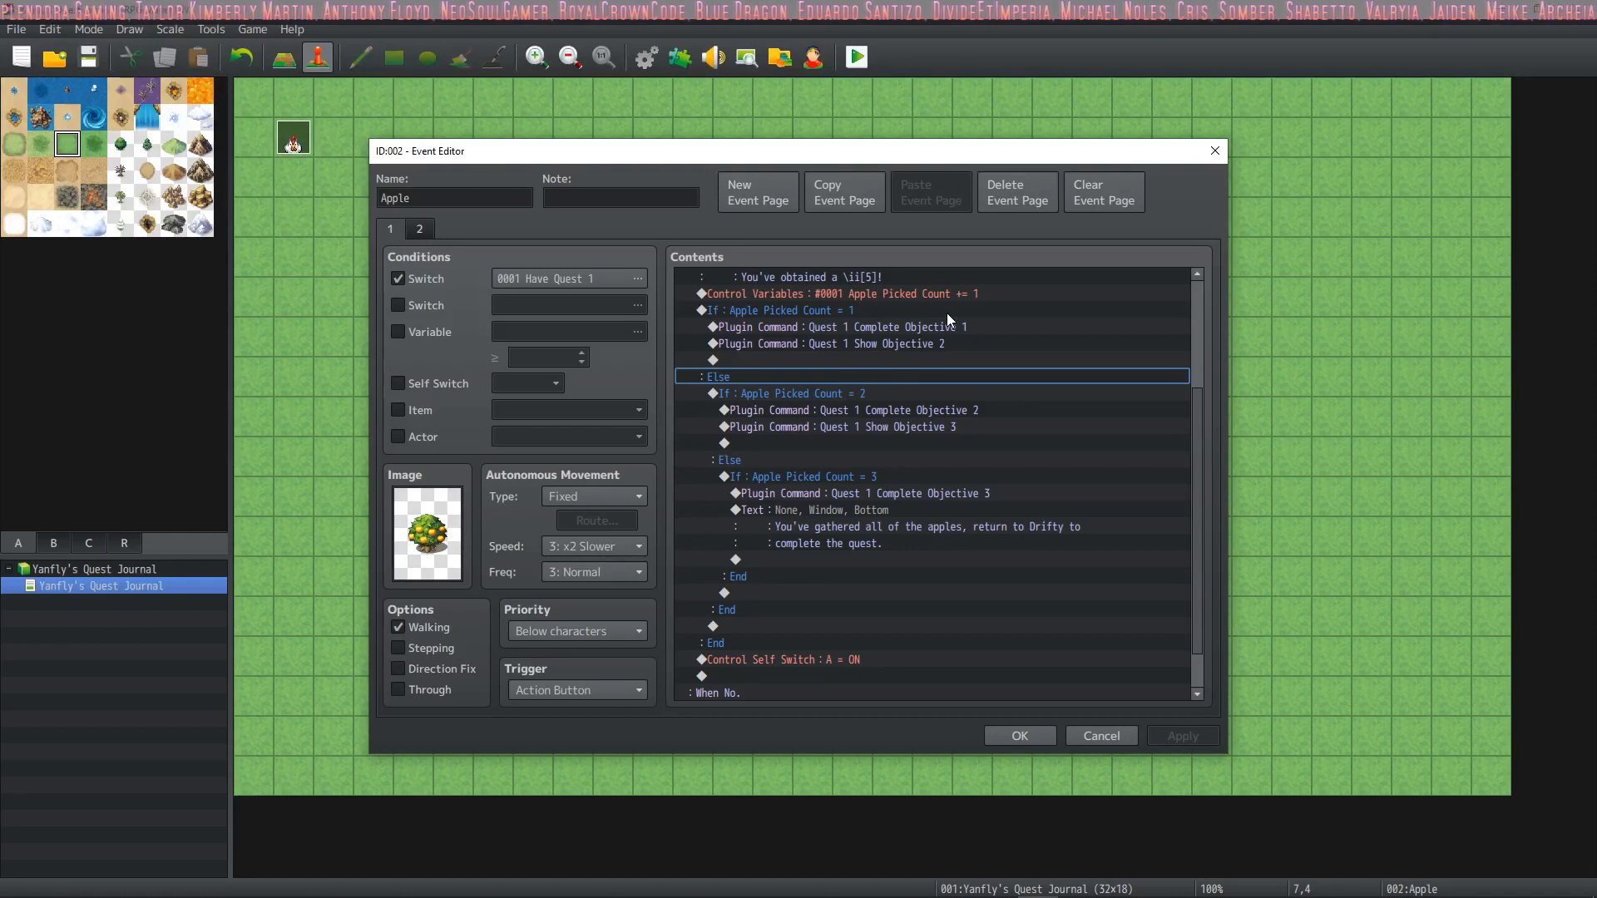
click(863, 393)
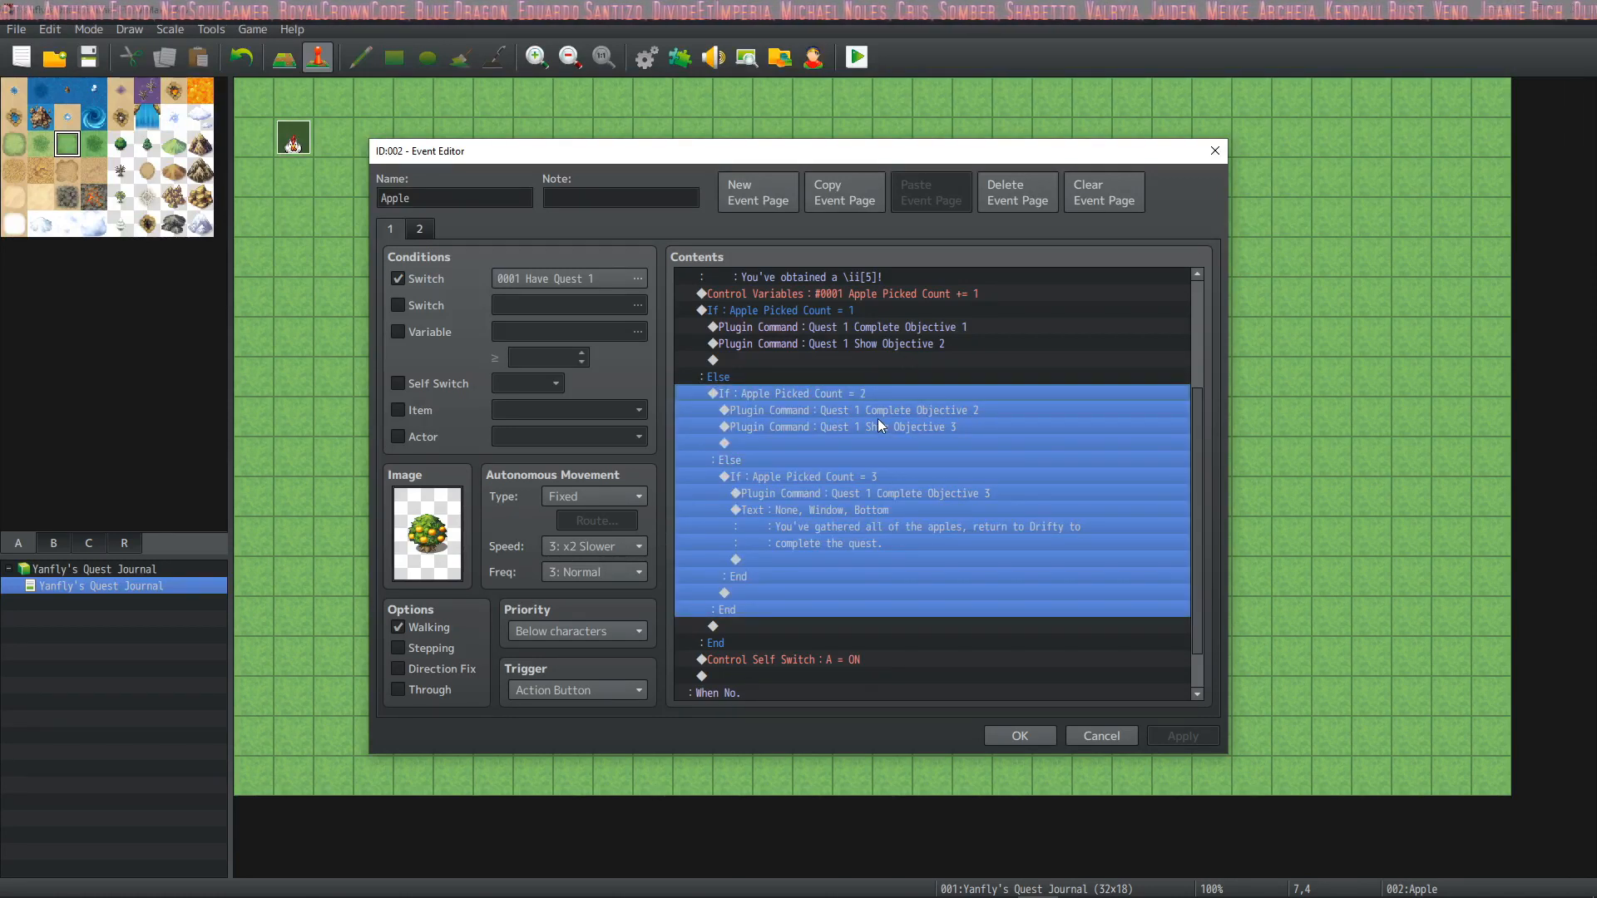
click(874, 309)
scroll(881, 325, up, 2)
scroll(891, 393, down, 2)
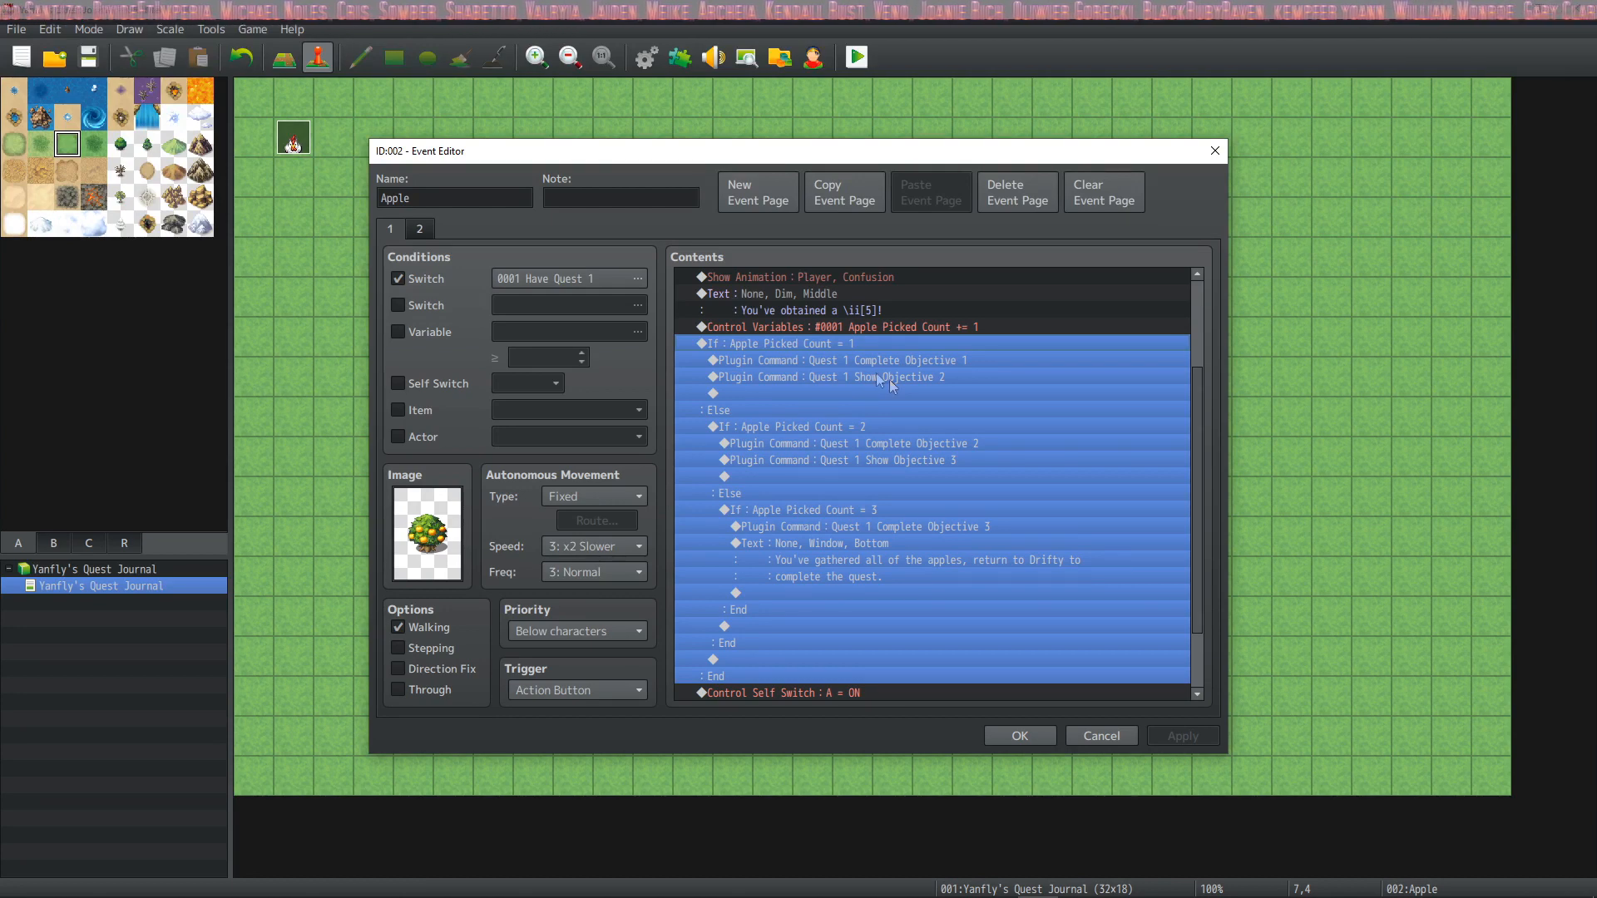
Step: Examine the Complete Objective 2 and Show Objective 3 plugin commands in the Apple Picked Count = 2 branch
click(888, 454)
click(916, 443)
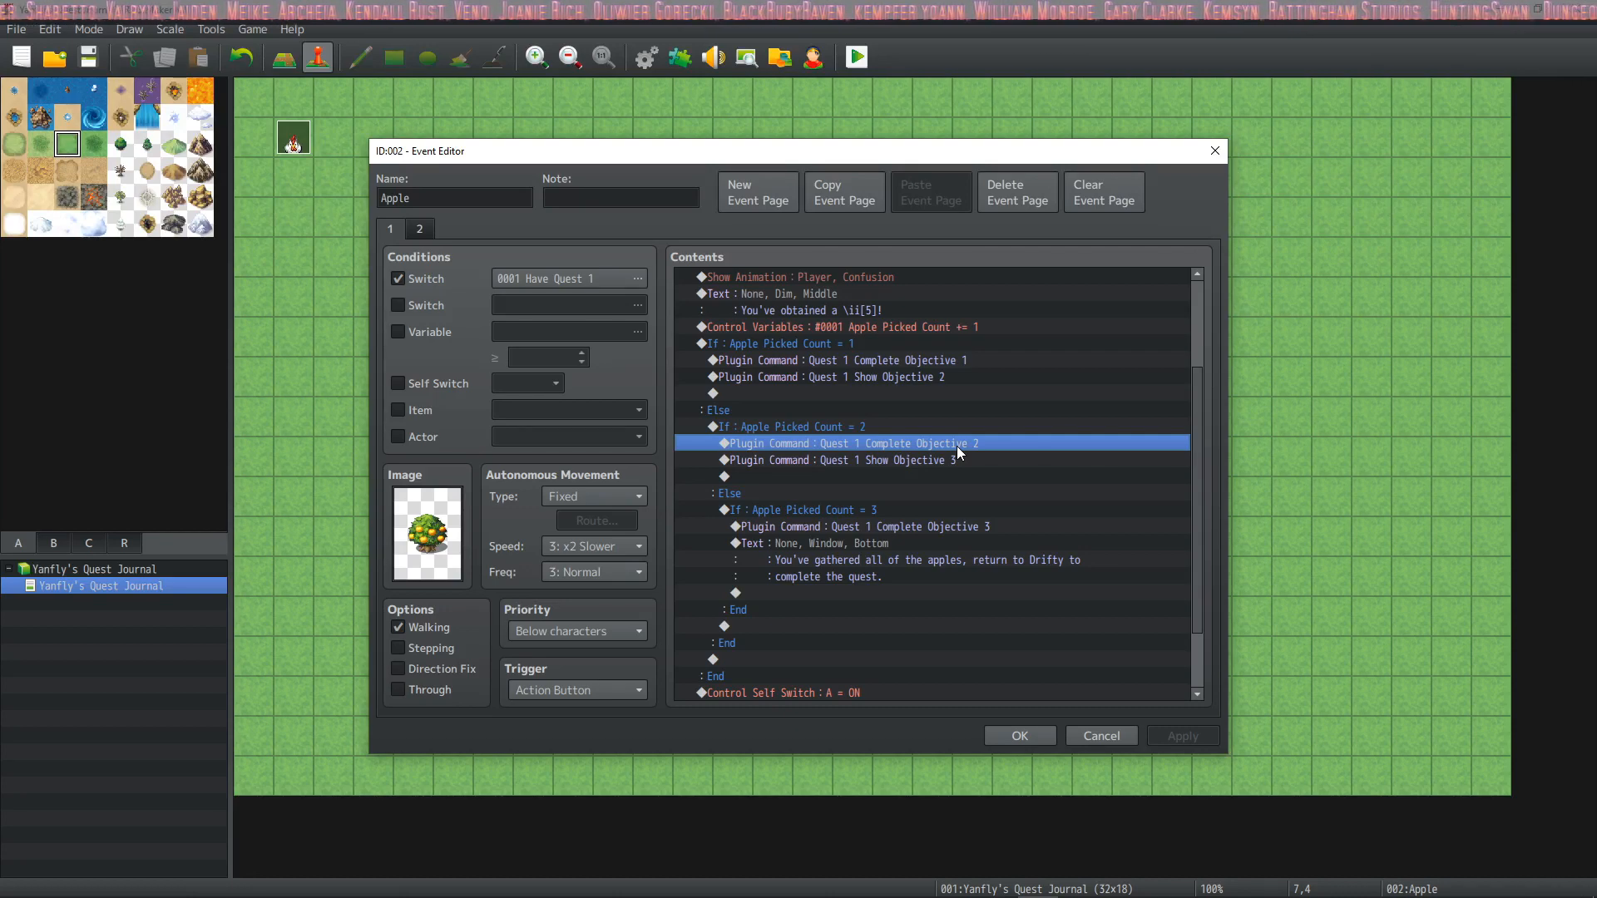
click(878, 464)
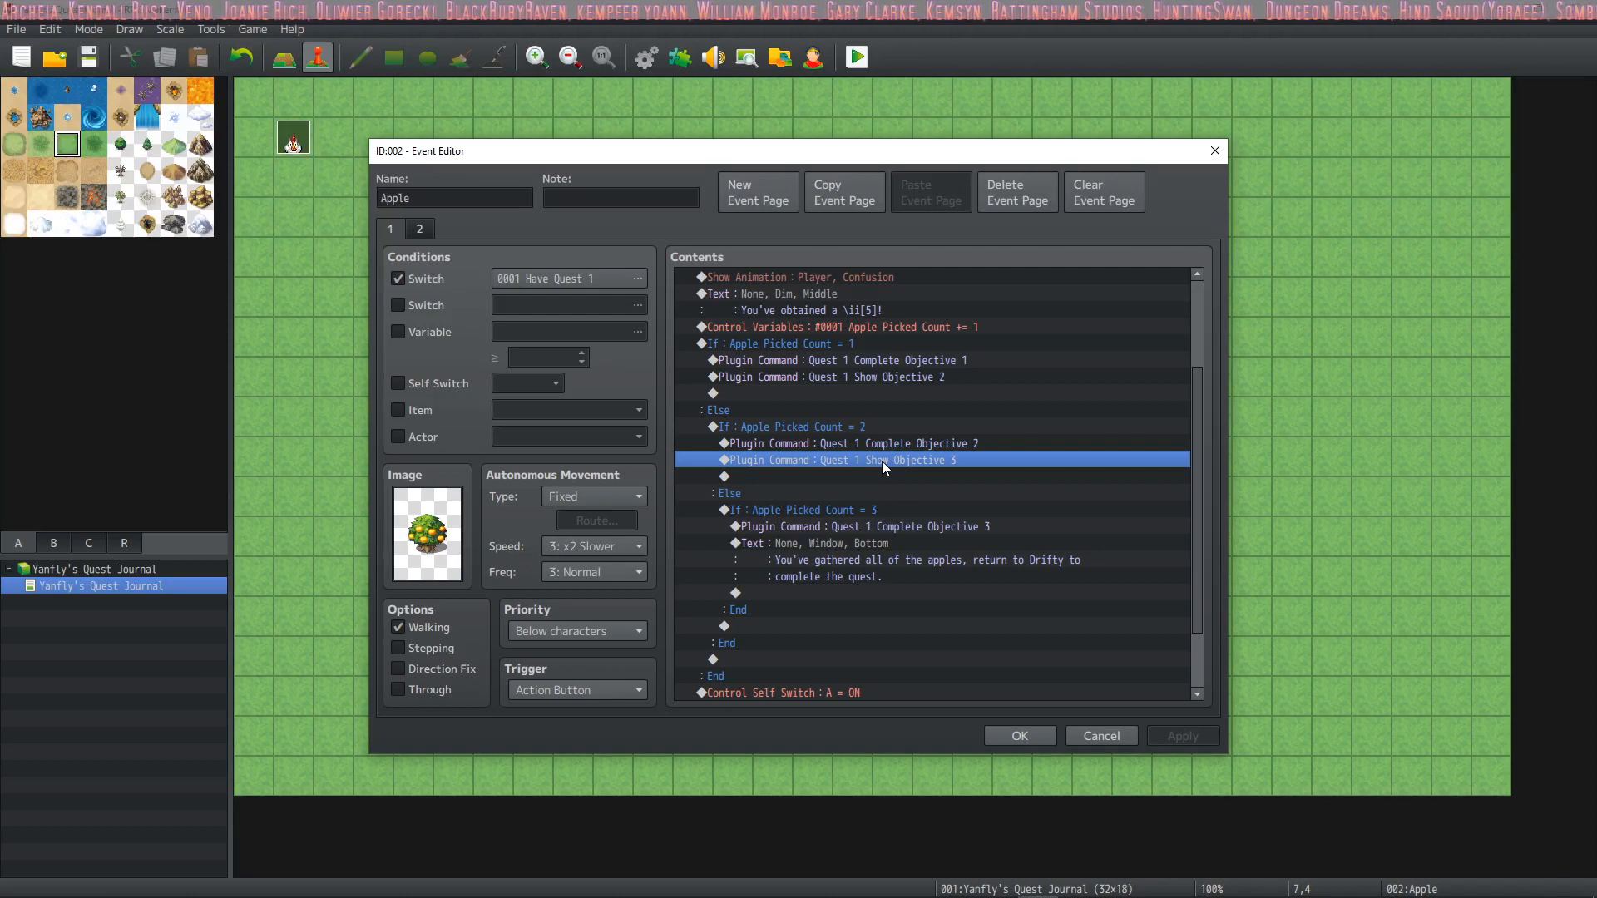
Step: Examine the Apple Picked Count = 3 branch and its text about returning to Drifty
click(862, 511)
scroll(862, 510, down, 1)
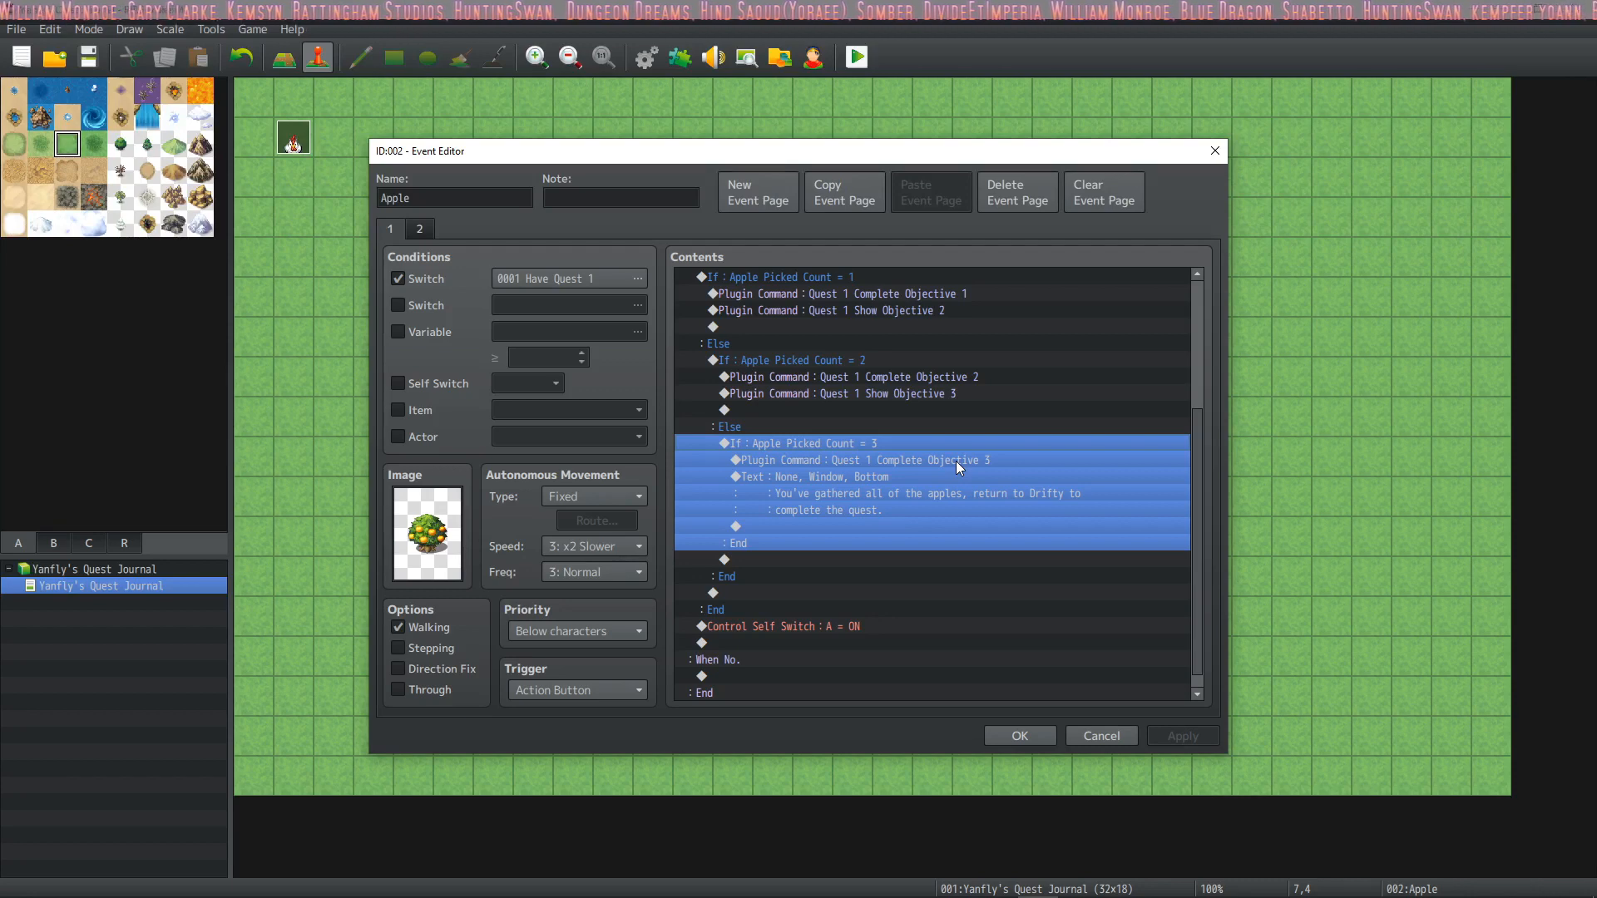
click(904, 478)
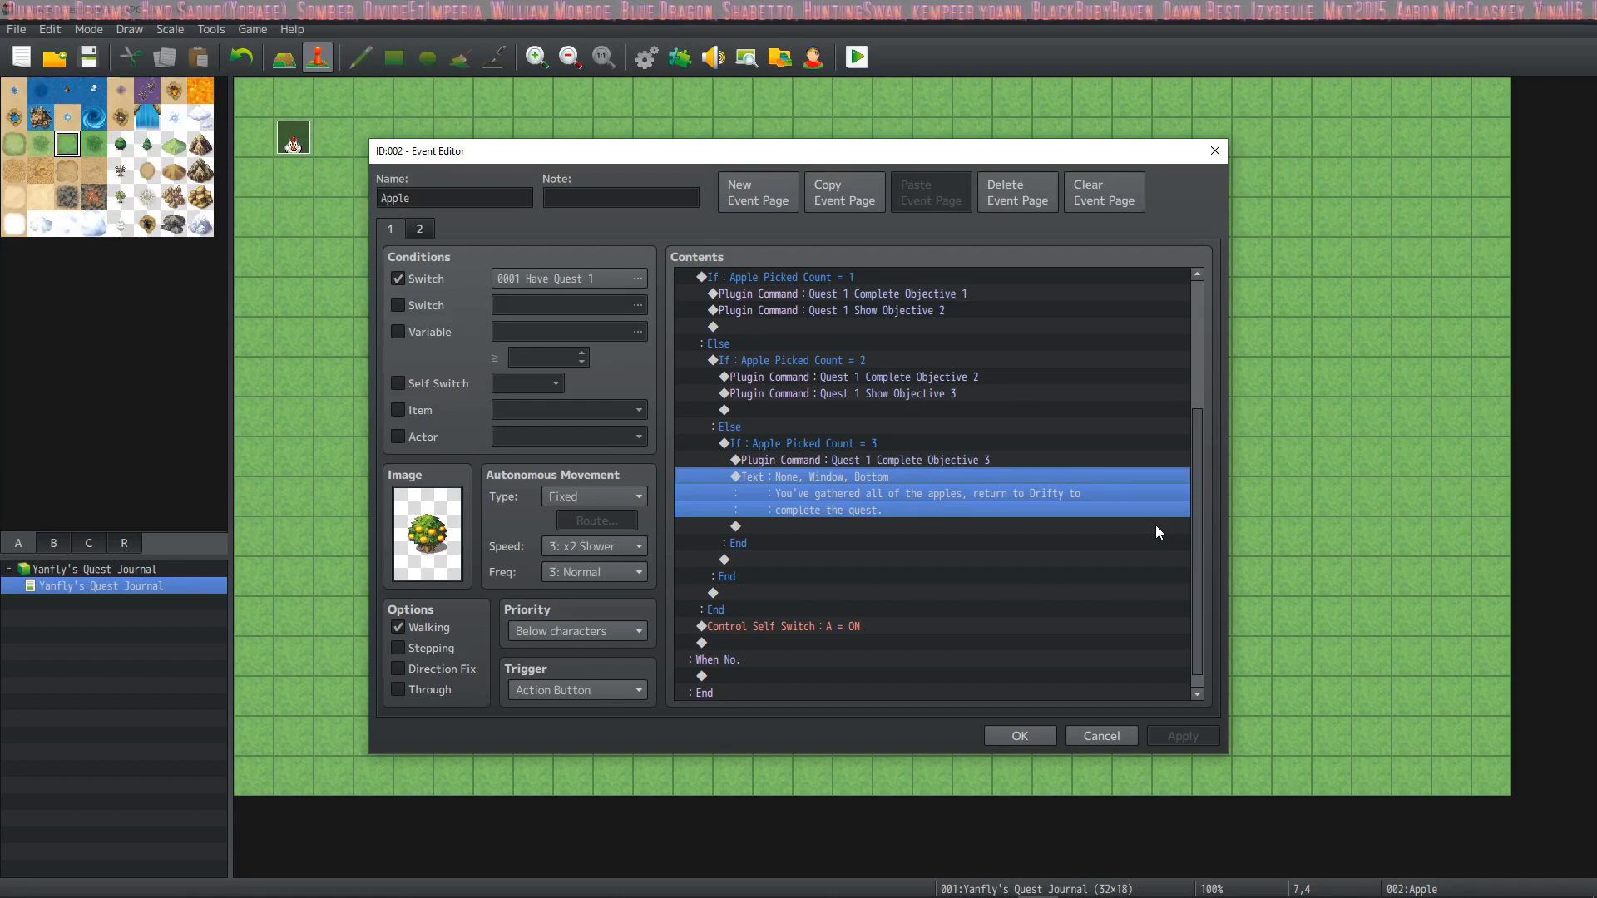
Step: Examine the ends of the conditional branches, the Control Self Switch A = ON command and the empty When No branch
click(802, 545)
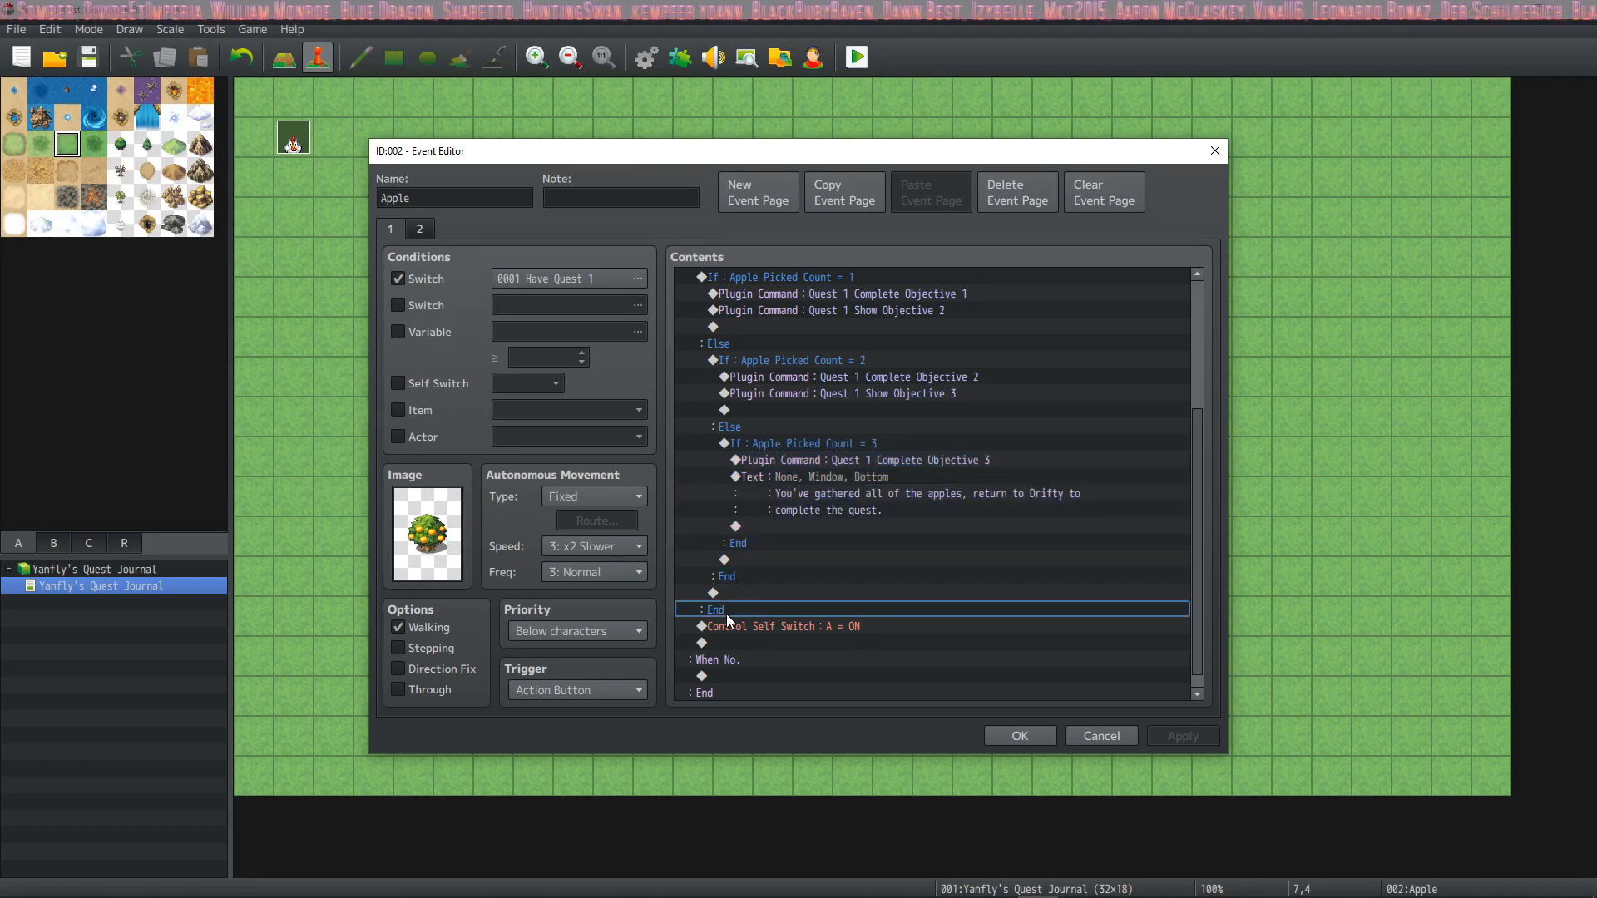
drag(742, 635, 758, 627)
click(758, 627)
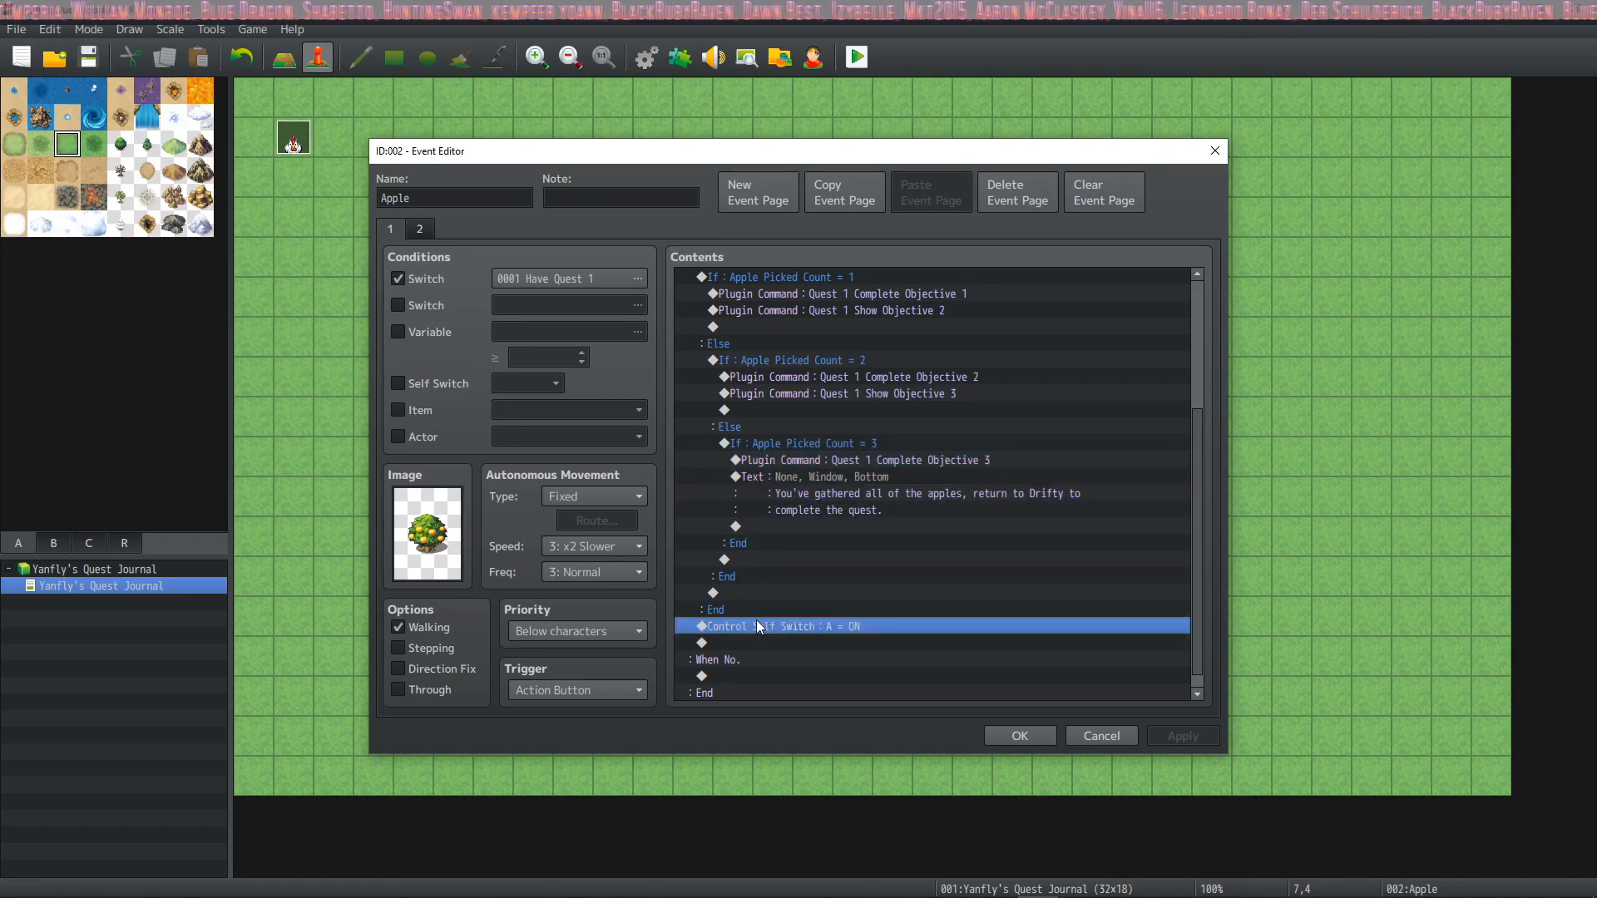
scroll(757, 627, down, 1)
click(742, 659)
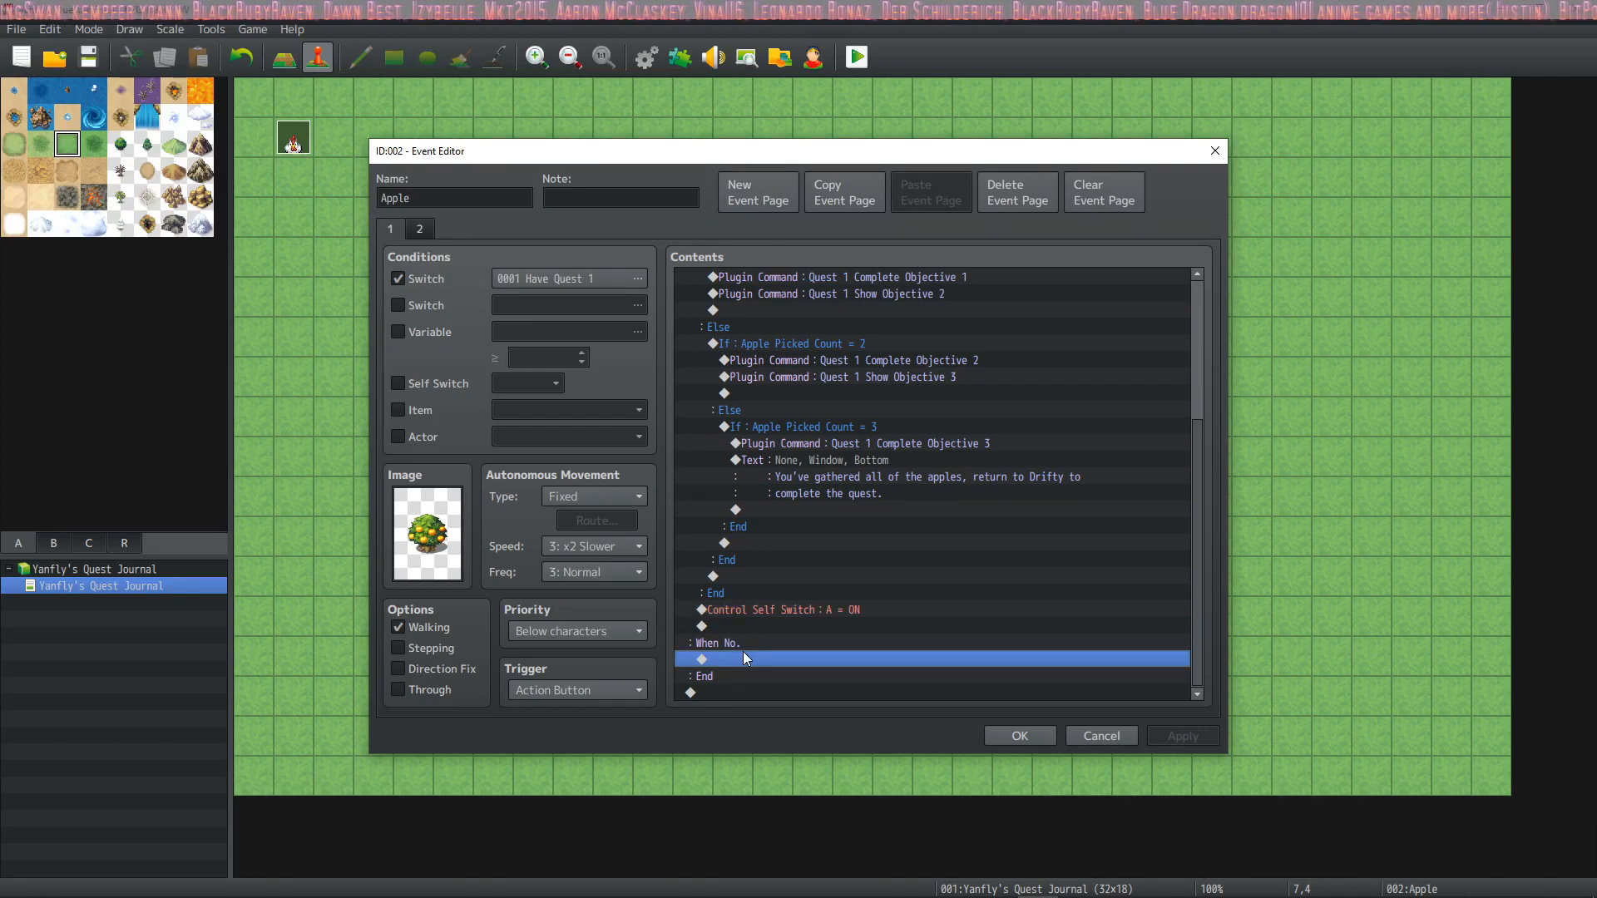
click(786, 609)
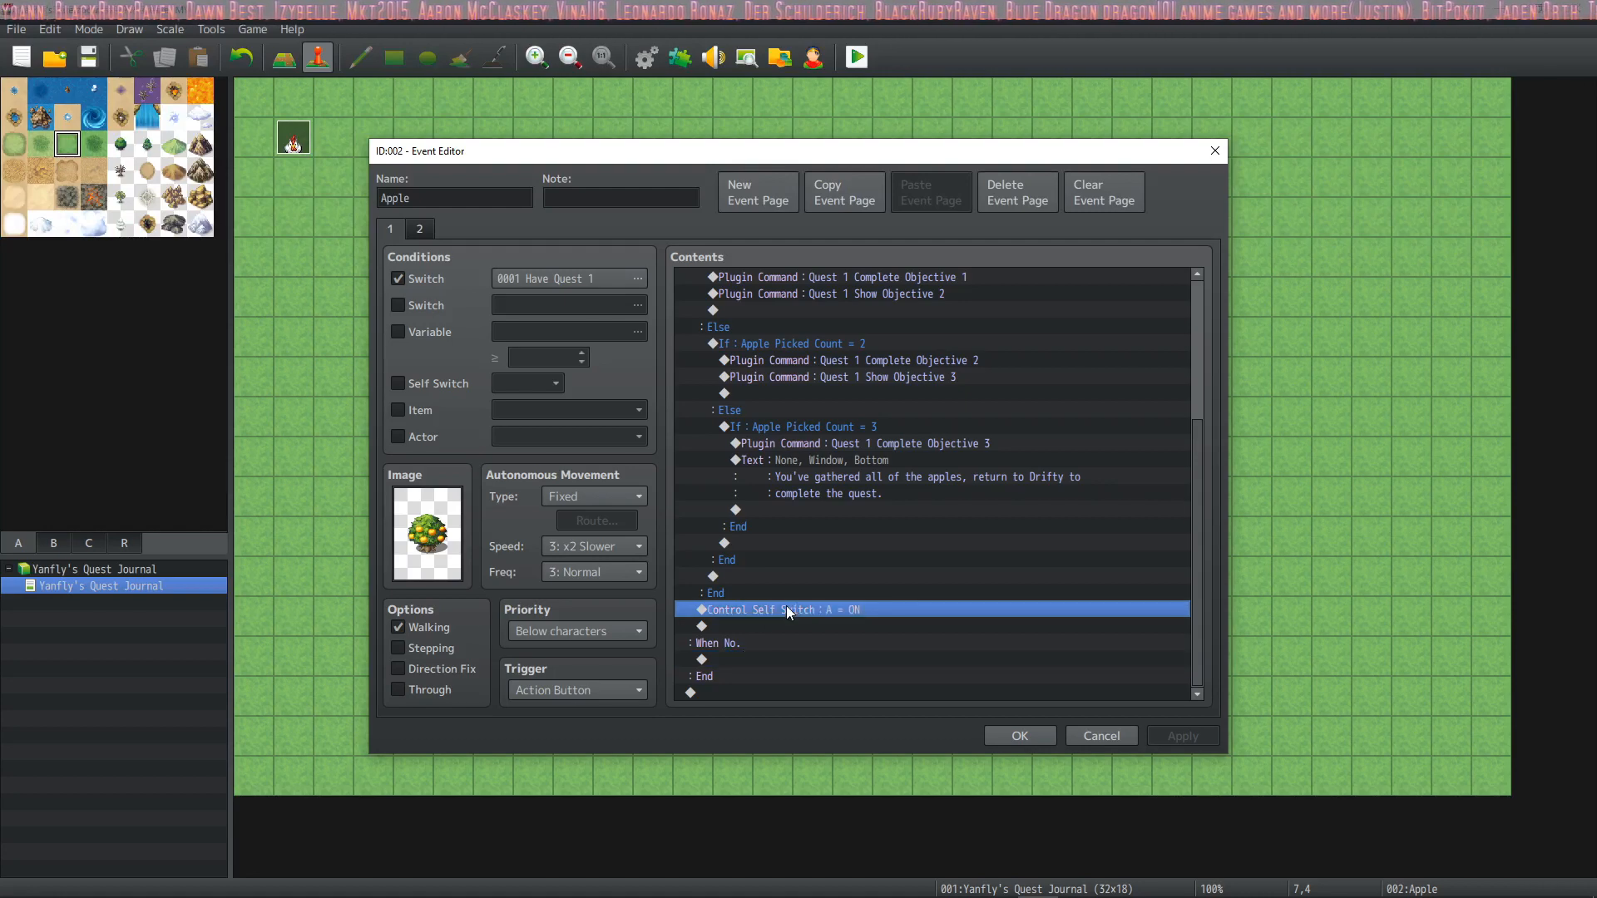
Step: Compare the apple tree event's page 1 with its blank page 2 conditioned on Self Switch A, and close the event
click(428, 222)
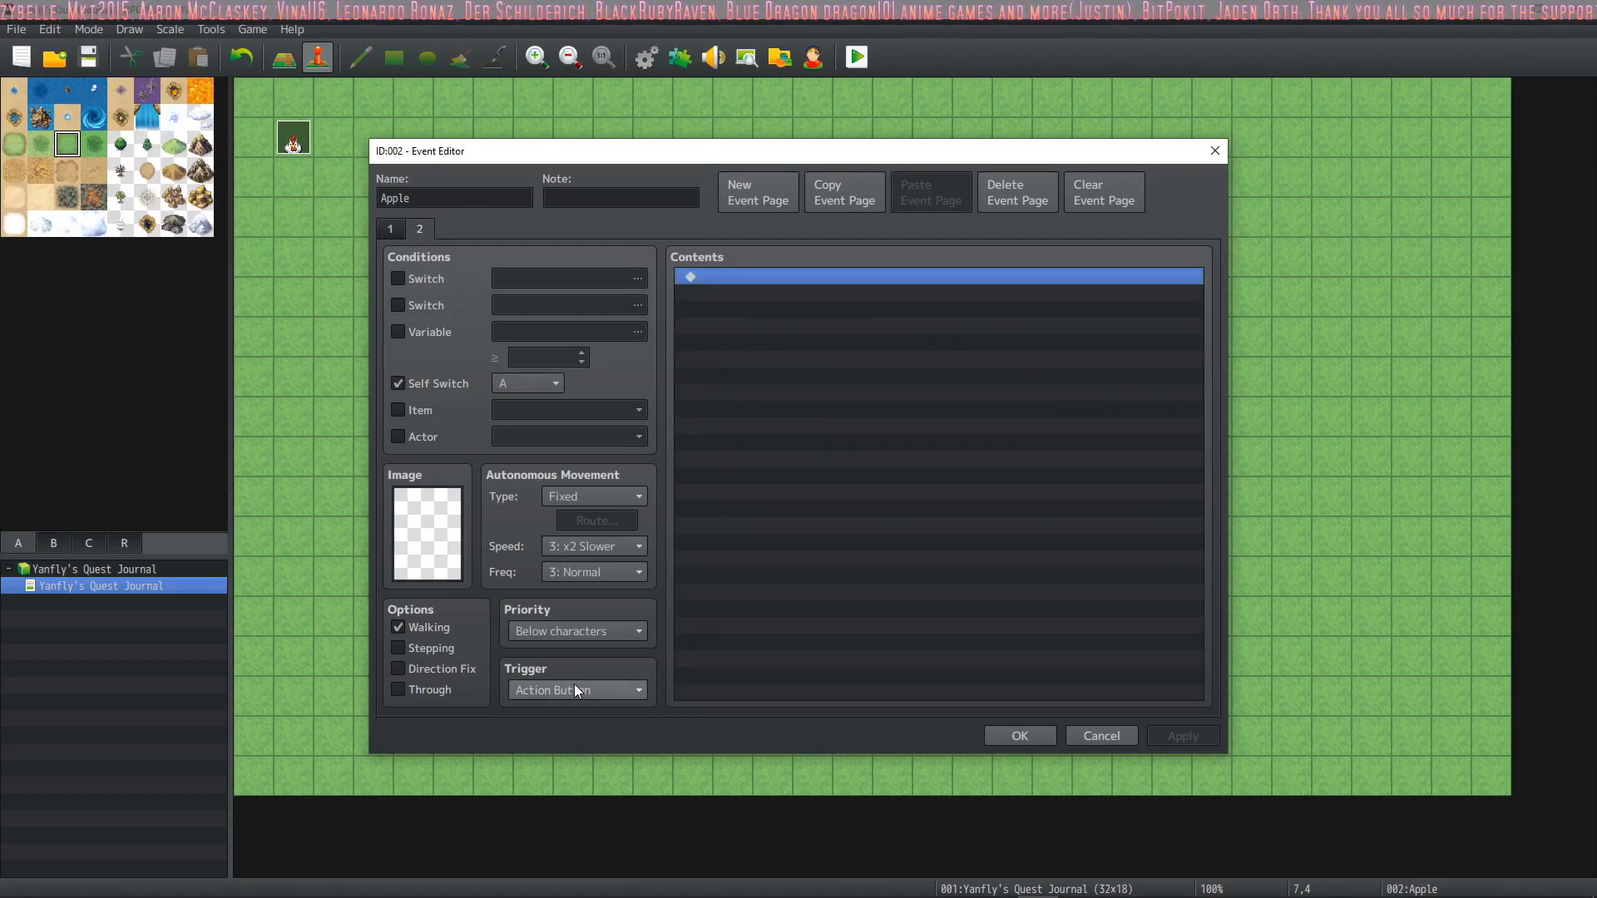
click(390, 229)
click(420, 232)
click(381, 230)
click(420, 229)
click(393, 233)
click(415, 233)
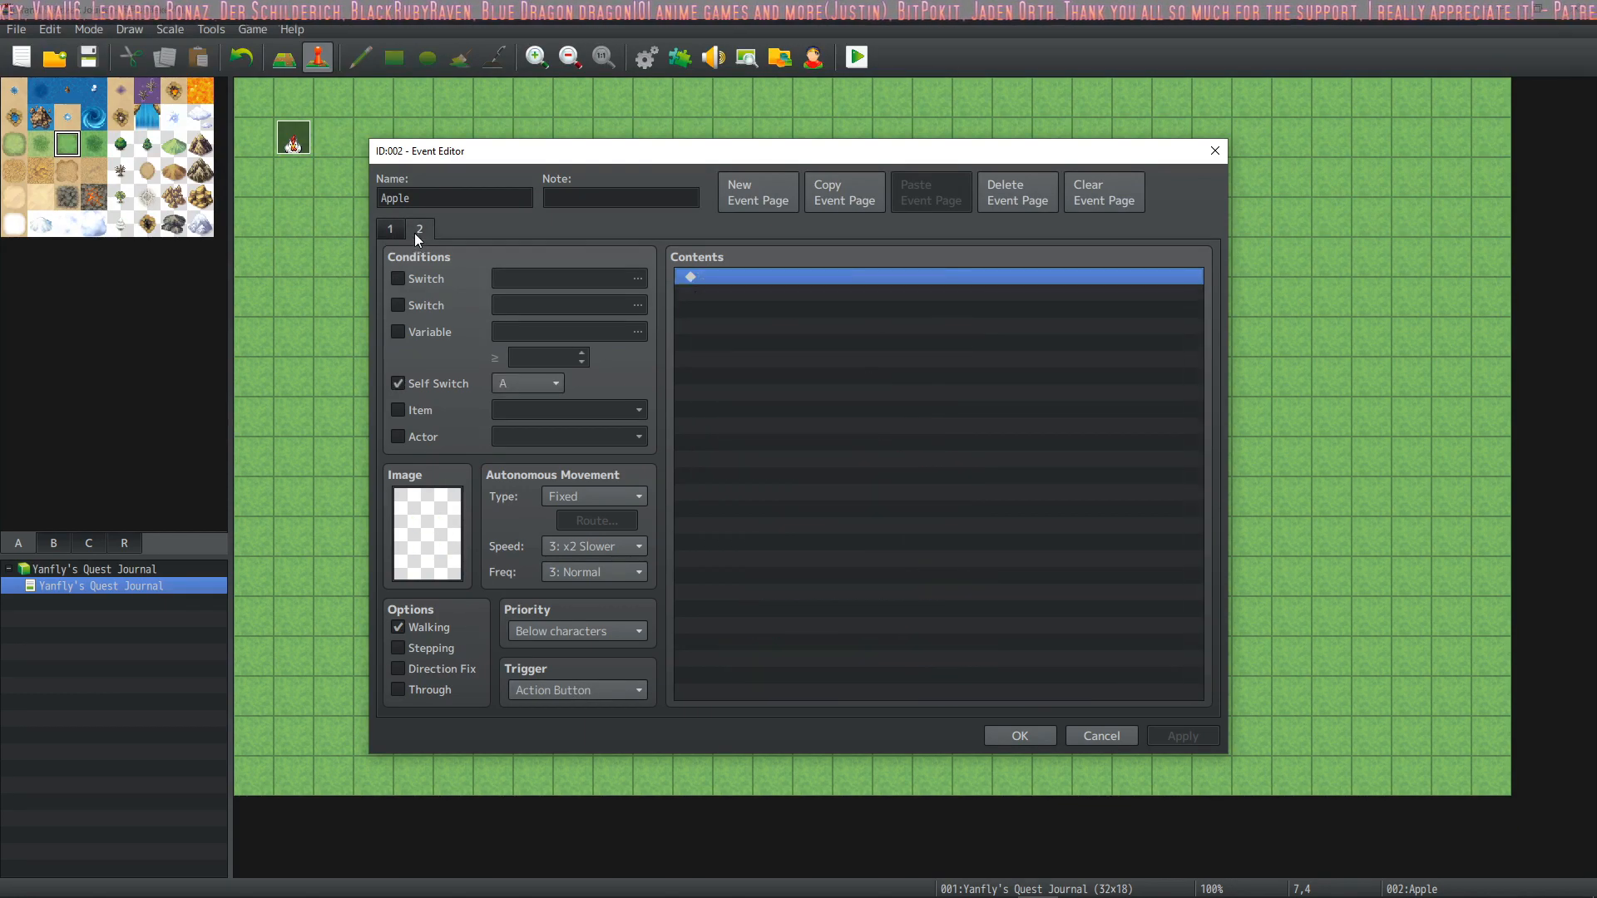
click(1047, 737)
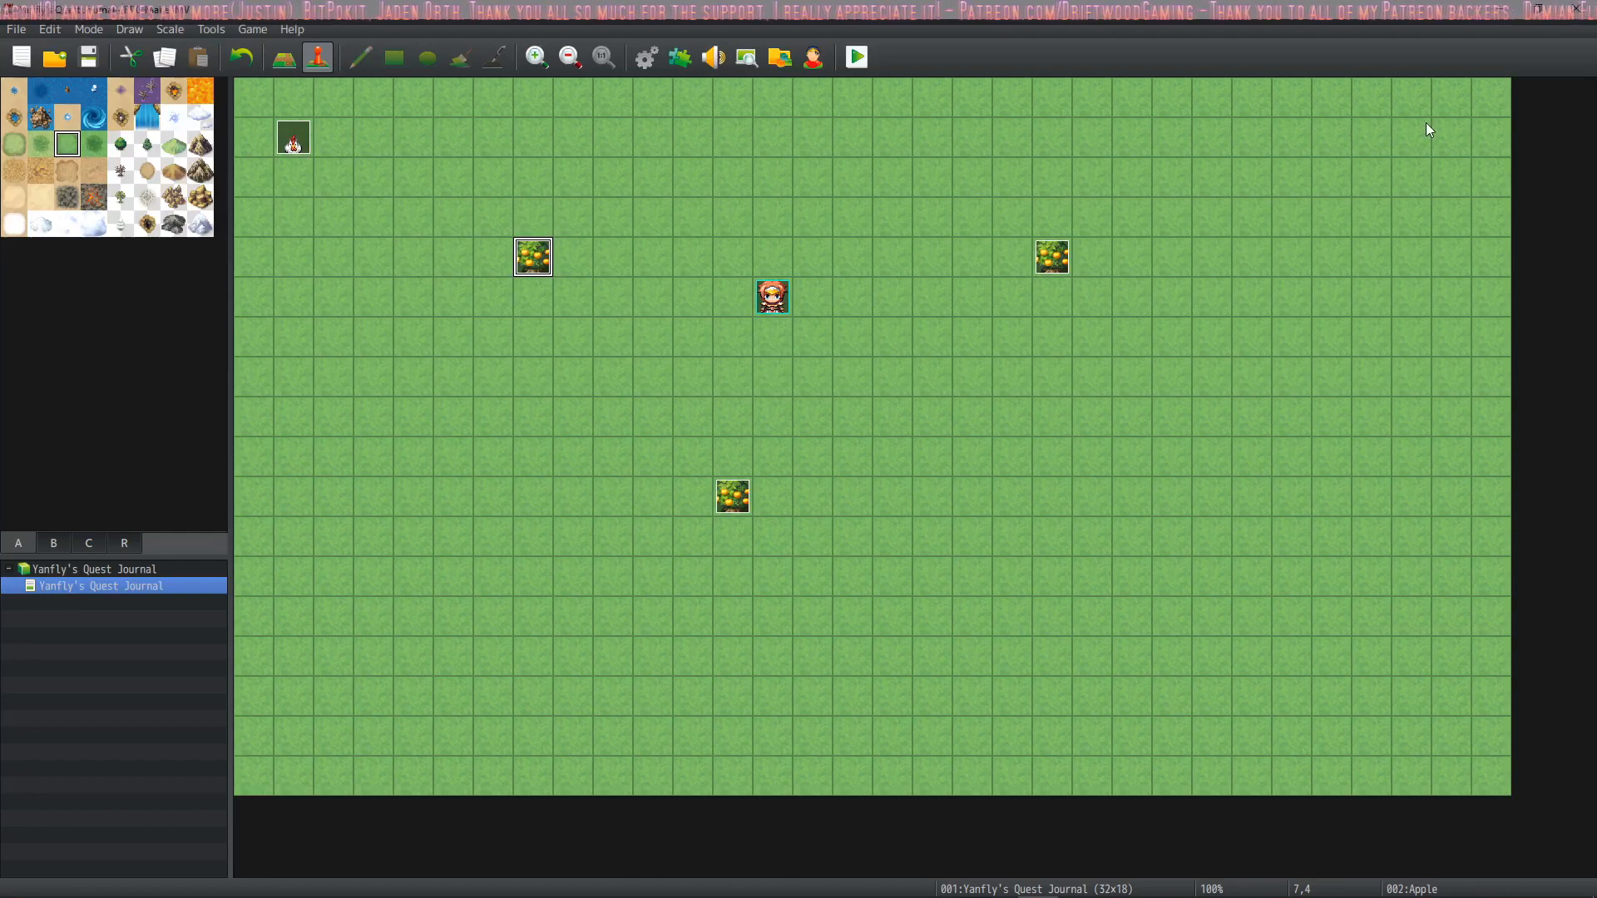
Step: Open the Drifty event and examine page 3's Have Quest 1 and Apple Picked Count ≥ 3 conditions and its command list
double_click(293, 137)
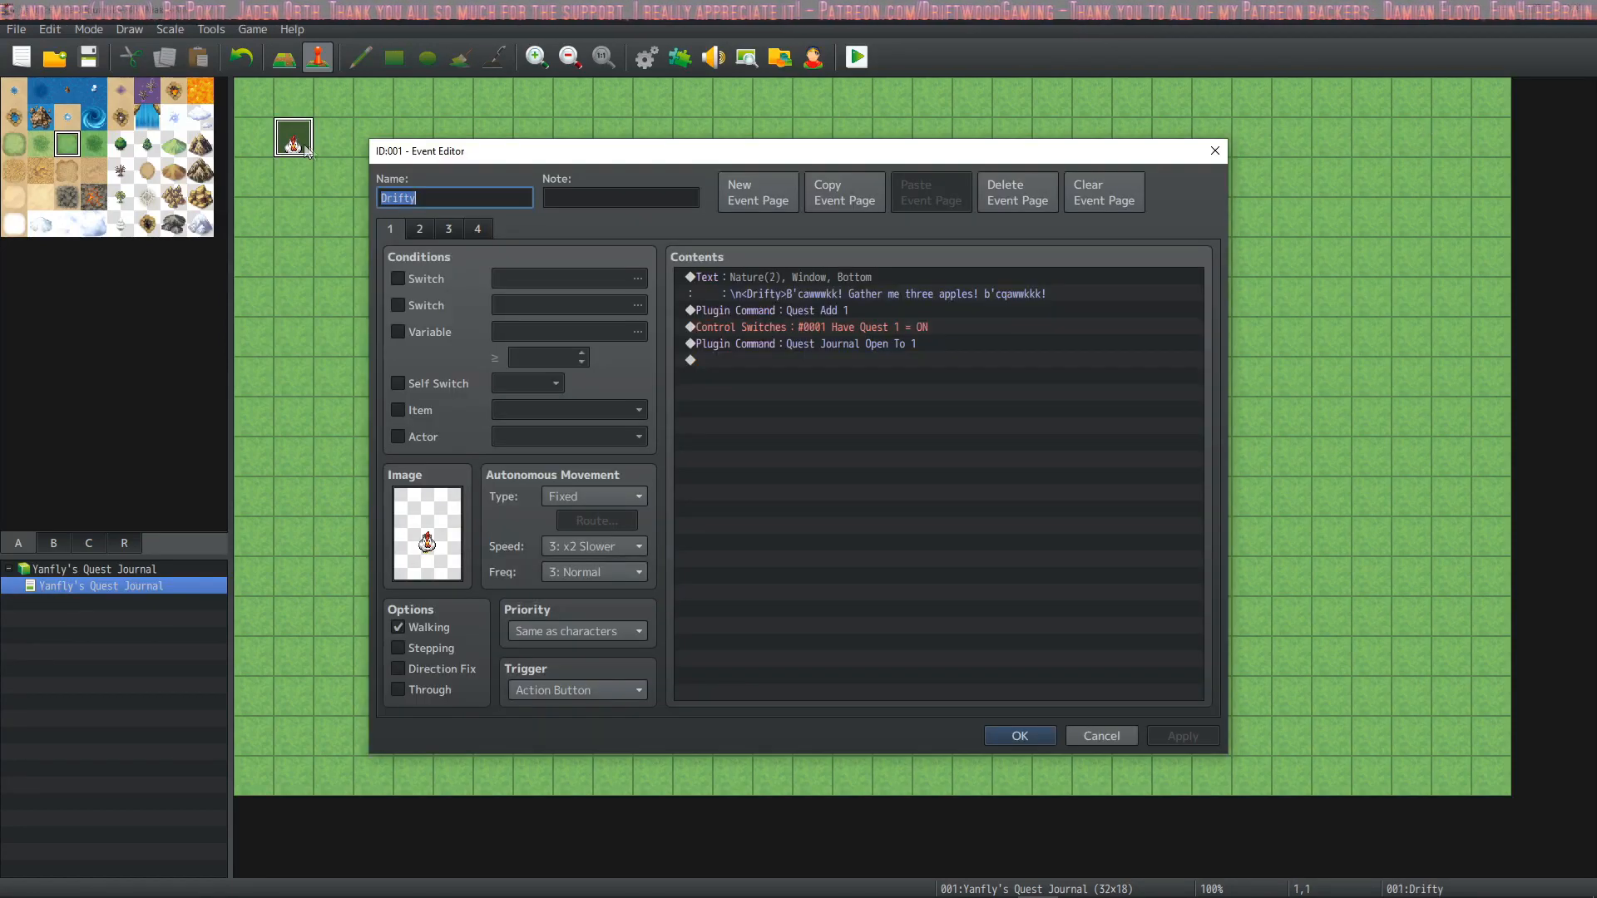
click(431, 223)
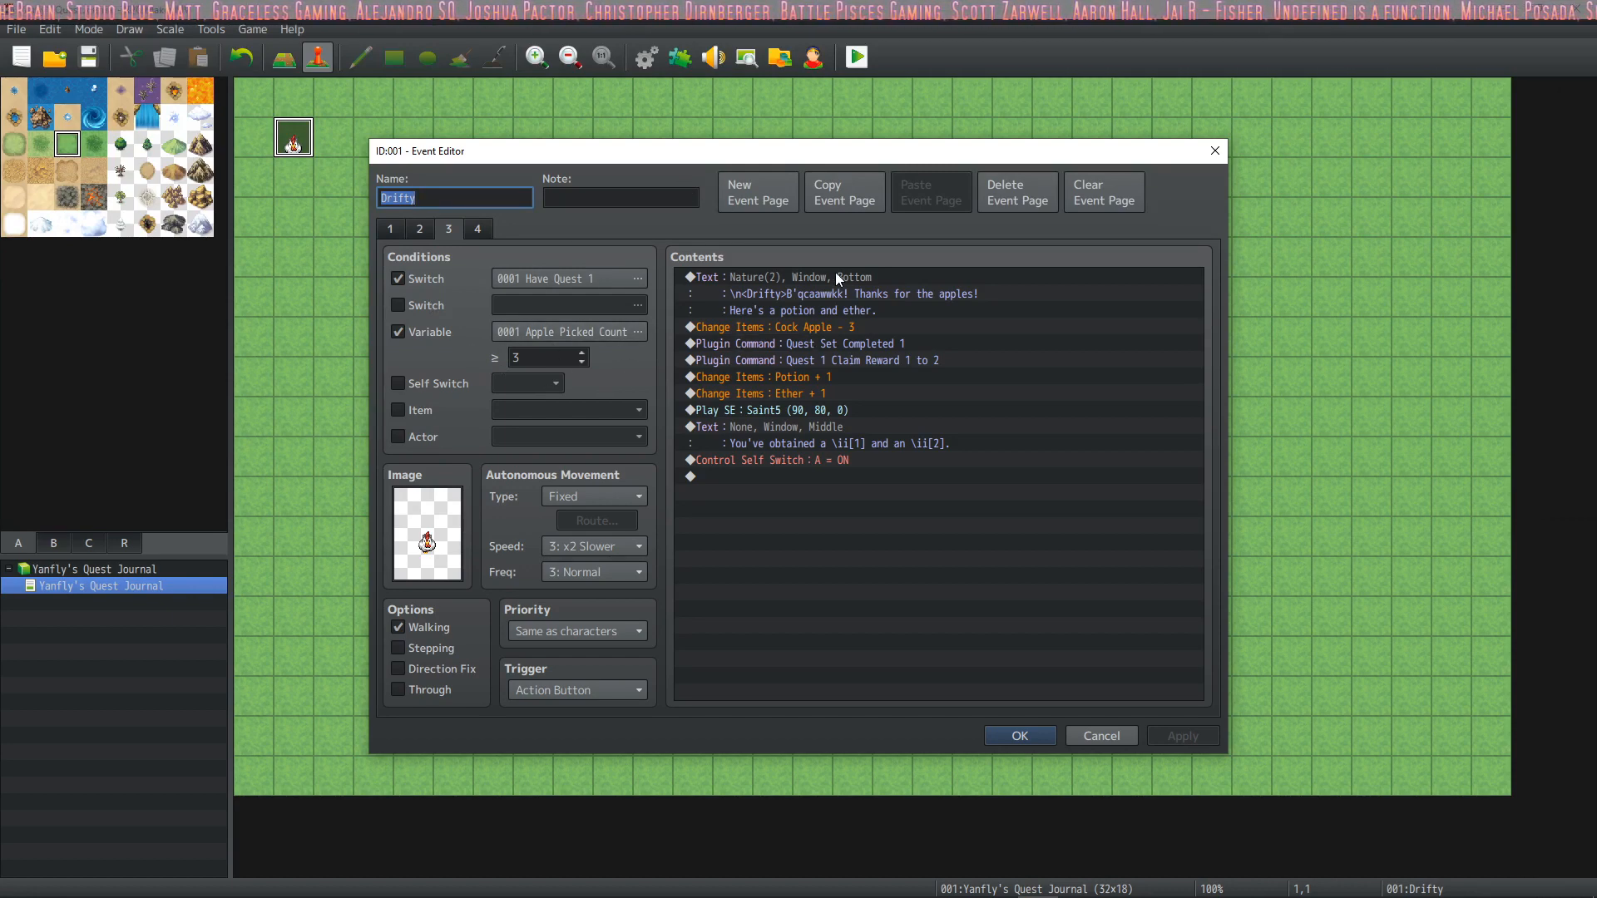
click(884, 287)
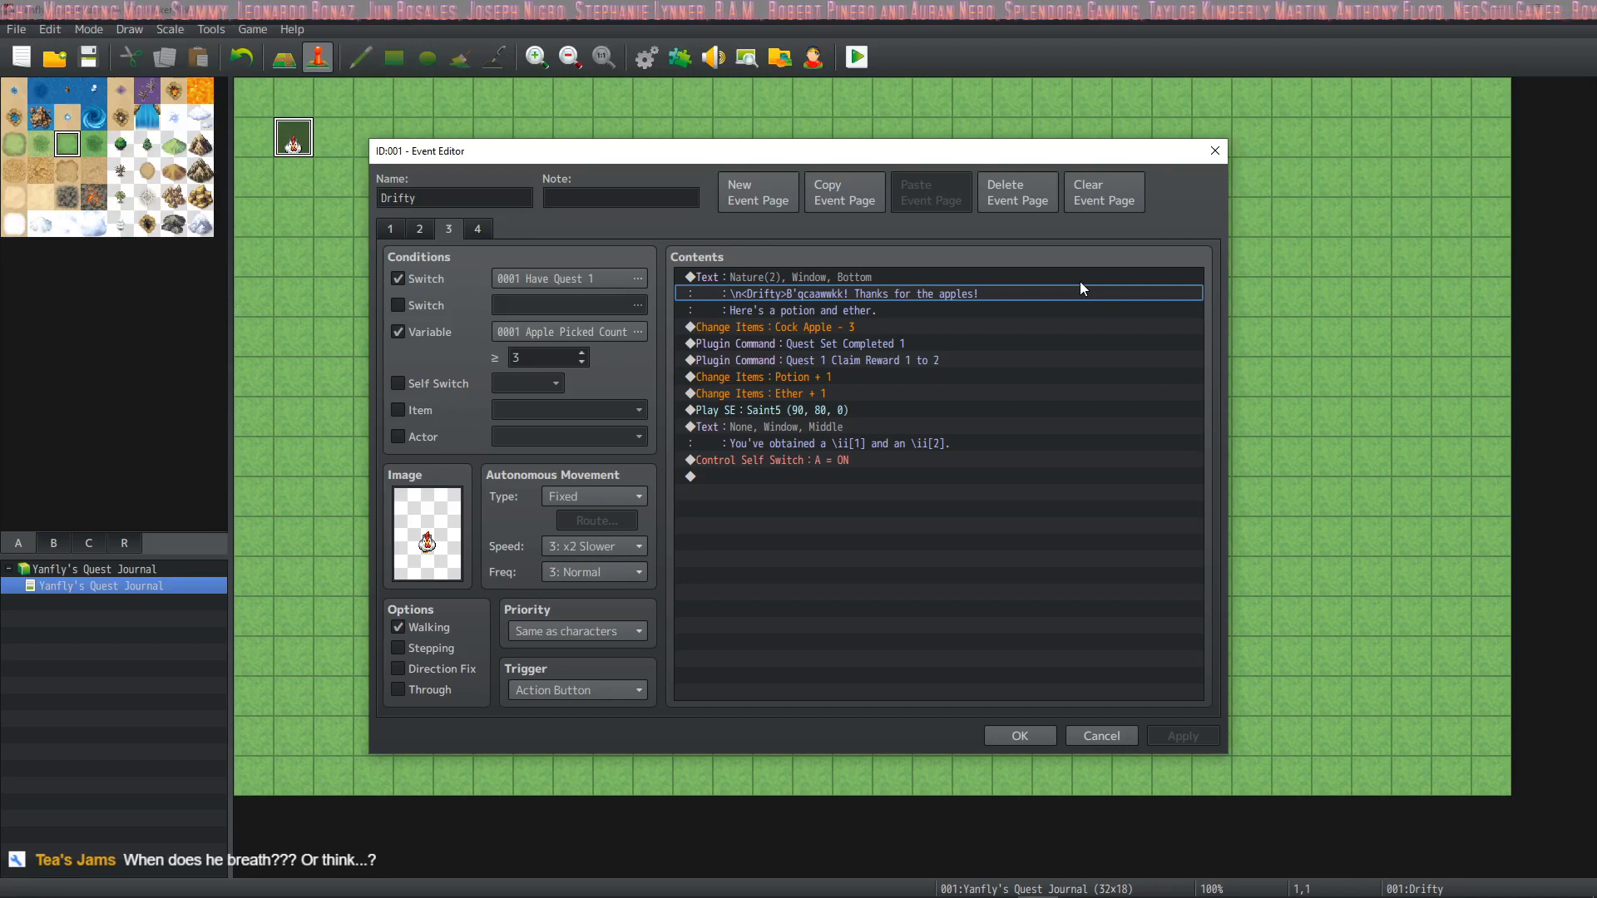
key(Down)
key(Down)
key(Down)
key(Down)
key(Down)
key(Down)
key(Down)
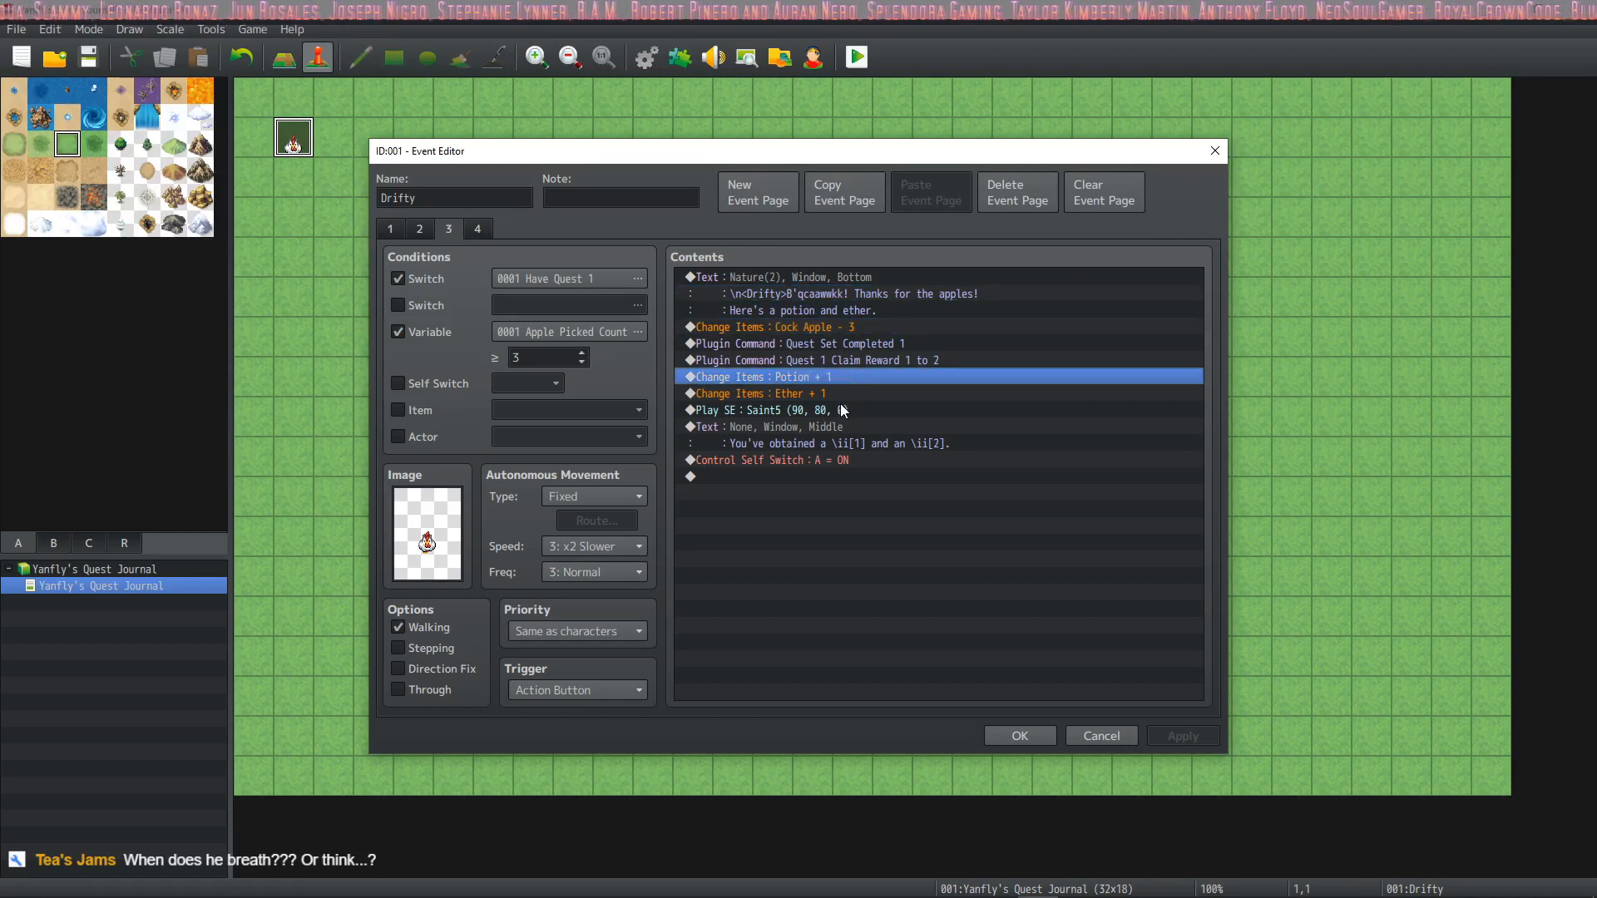
Step: Examine page 3's item removal command and the Quest Set Completed 1 and Quest 1 Claim Reward 1 to 2 plugin commands
click(849, 328)
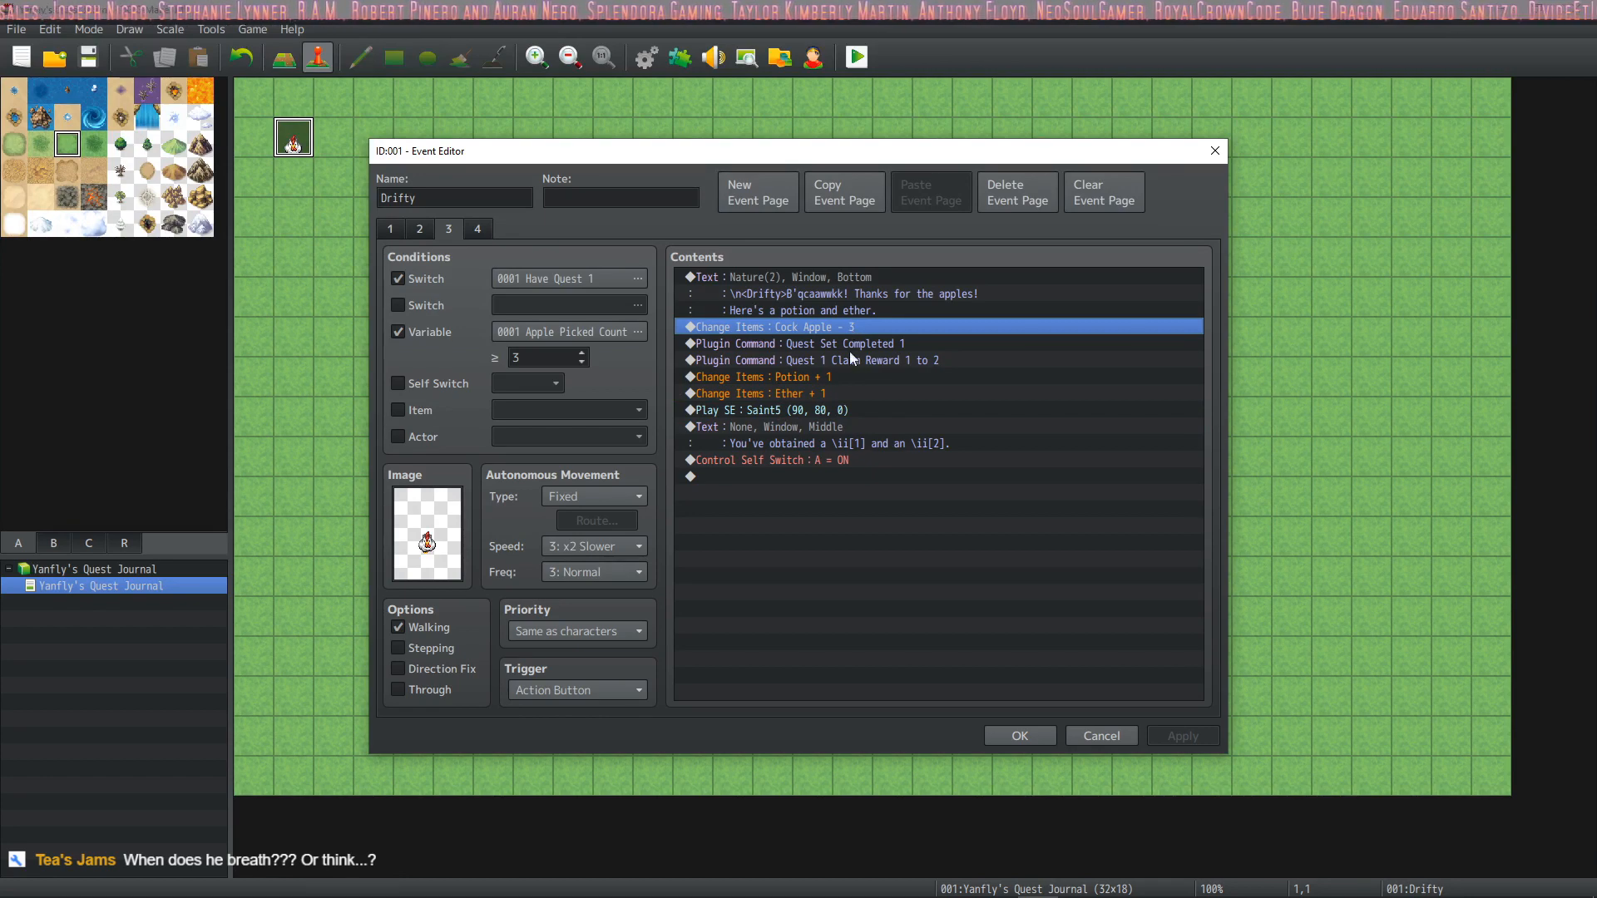
click(847, 345)
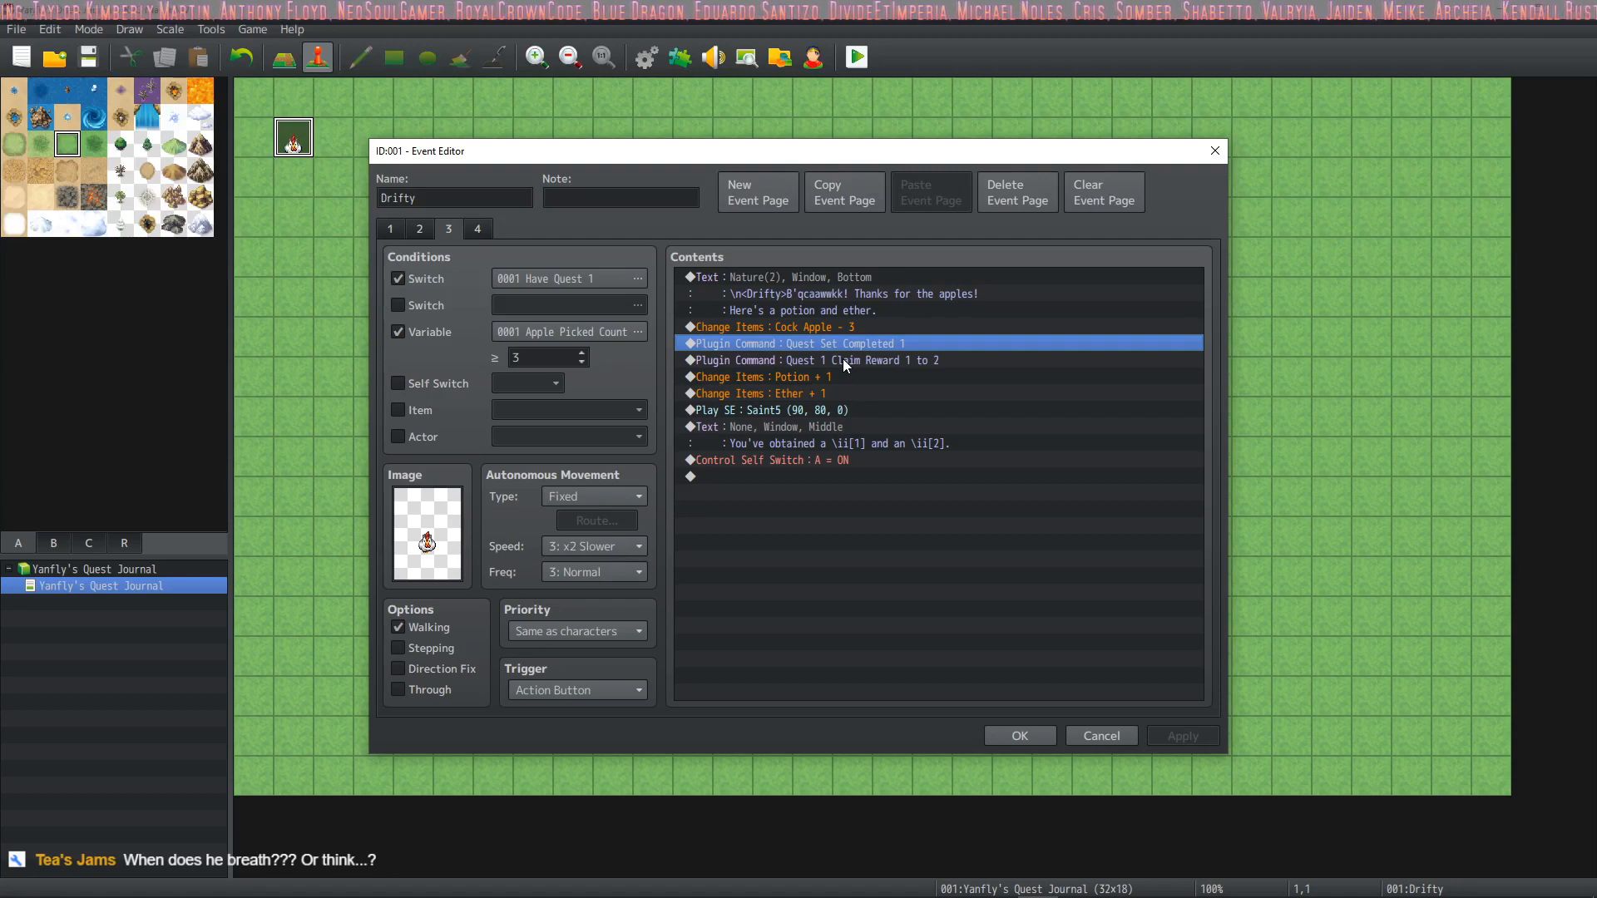
click(842, 363)
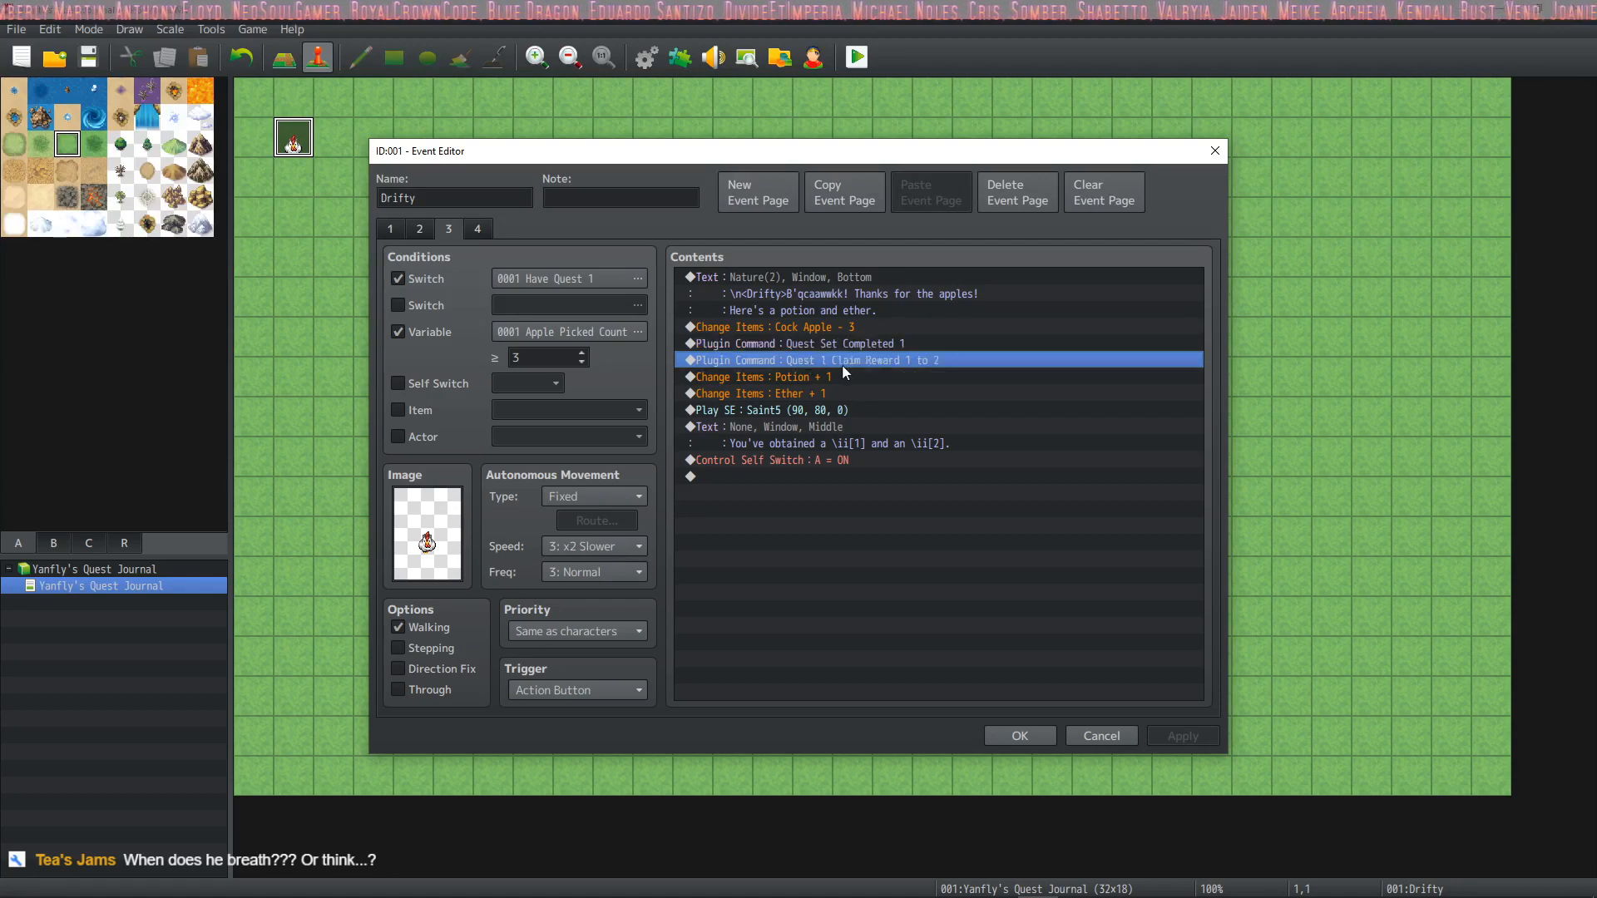
Step: Examine page 3's Potion and Ether rewards, Saint5 sound effect, obtained-items text and Control Self Switch A = ON command
click(890, 381)
click(877, 395)
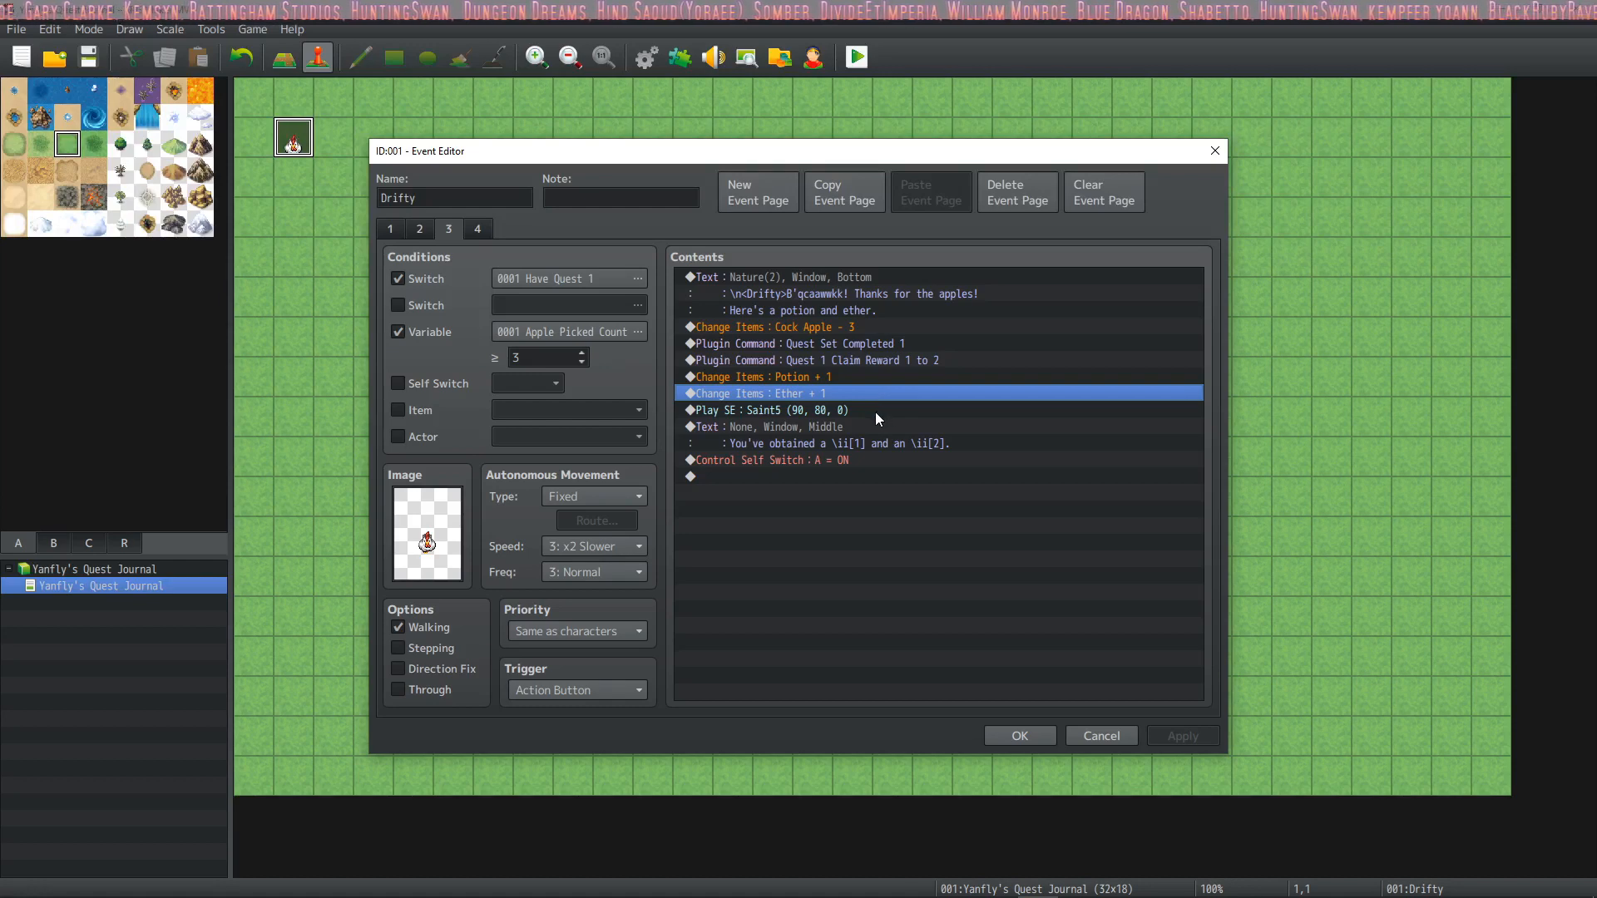
click(875, 411)
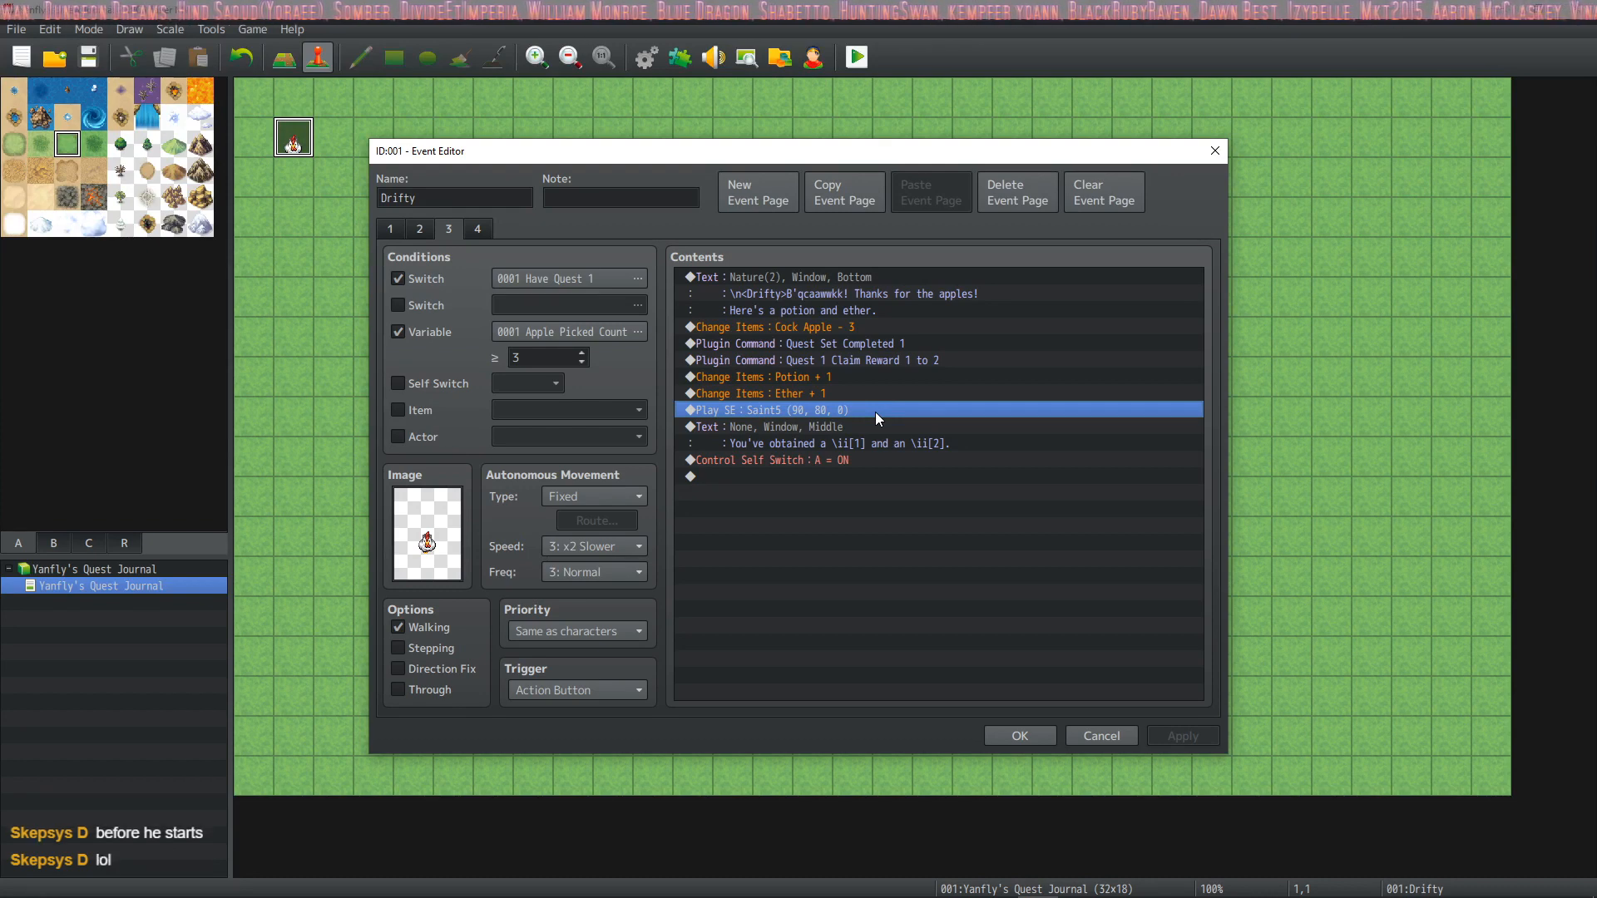
click(851, 425)
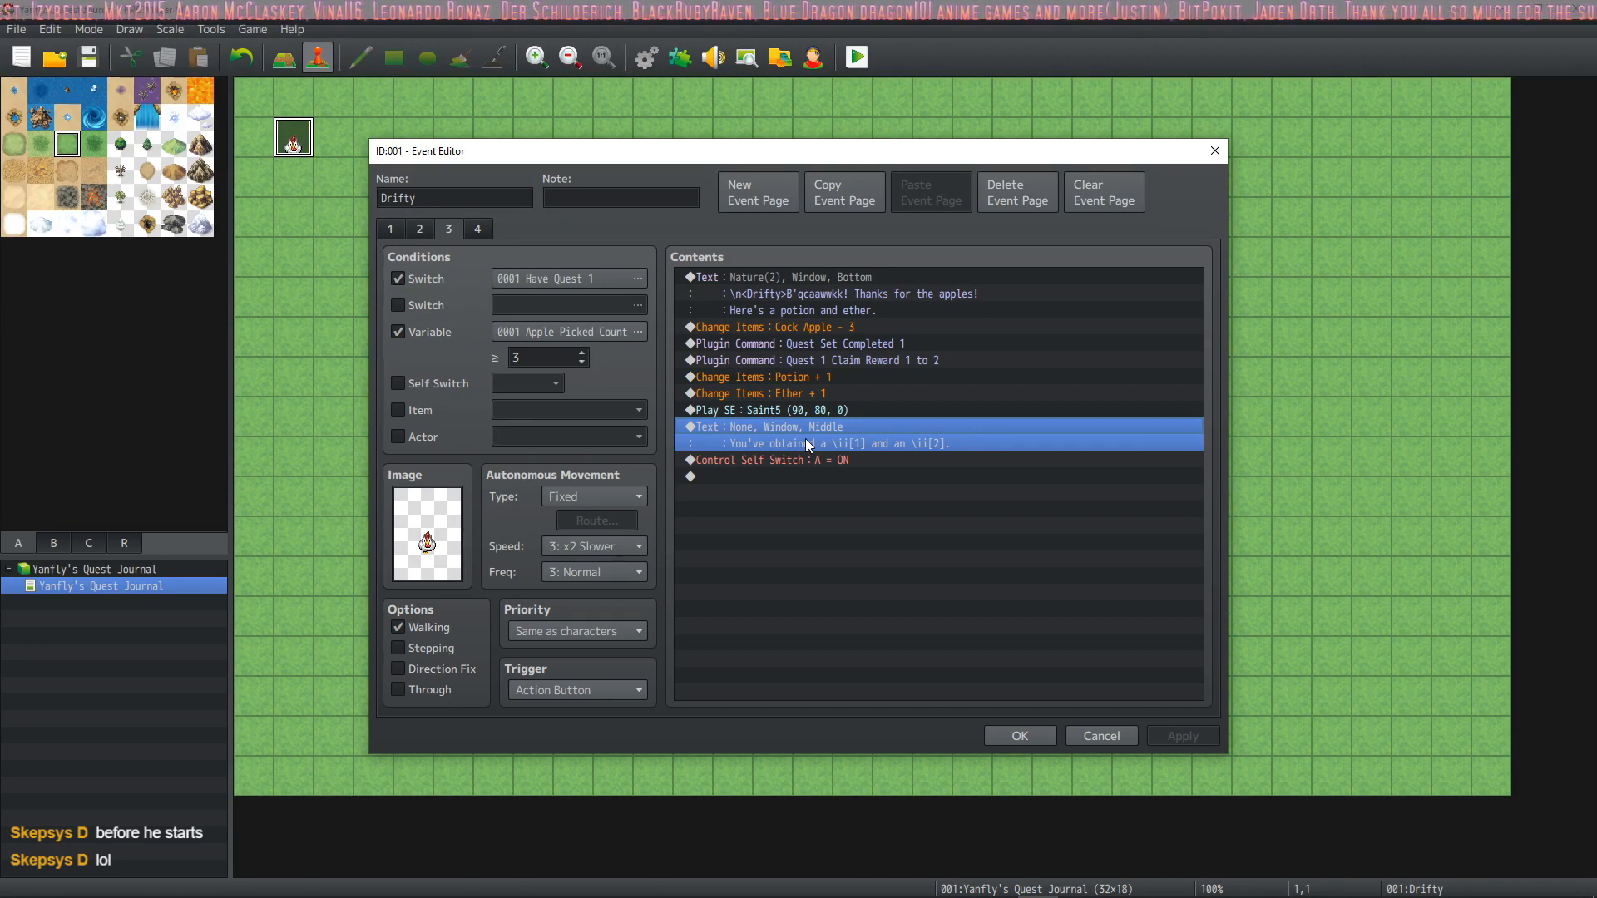
click(834, 462)
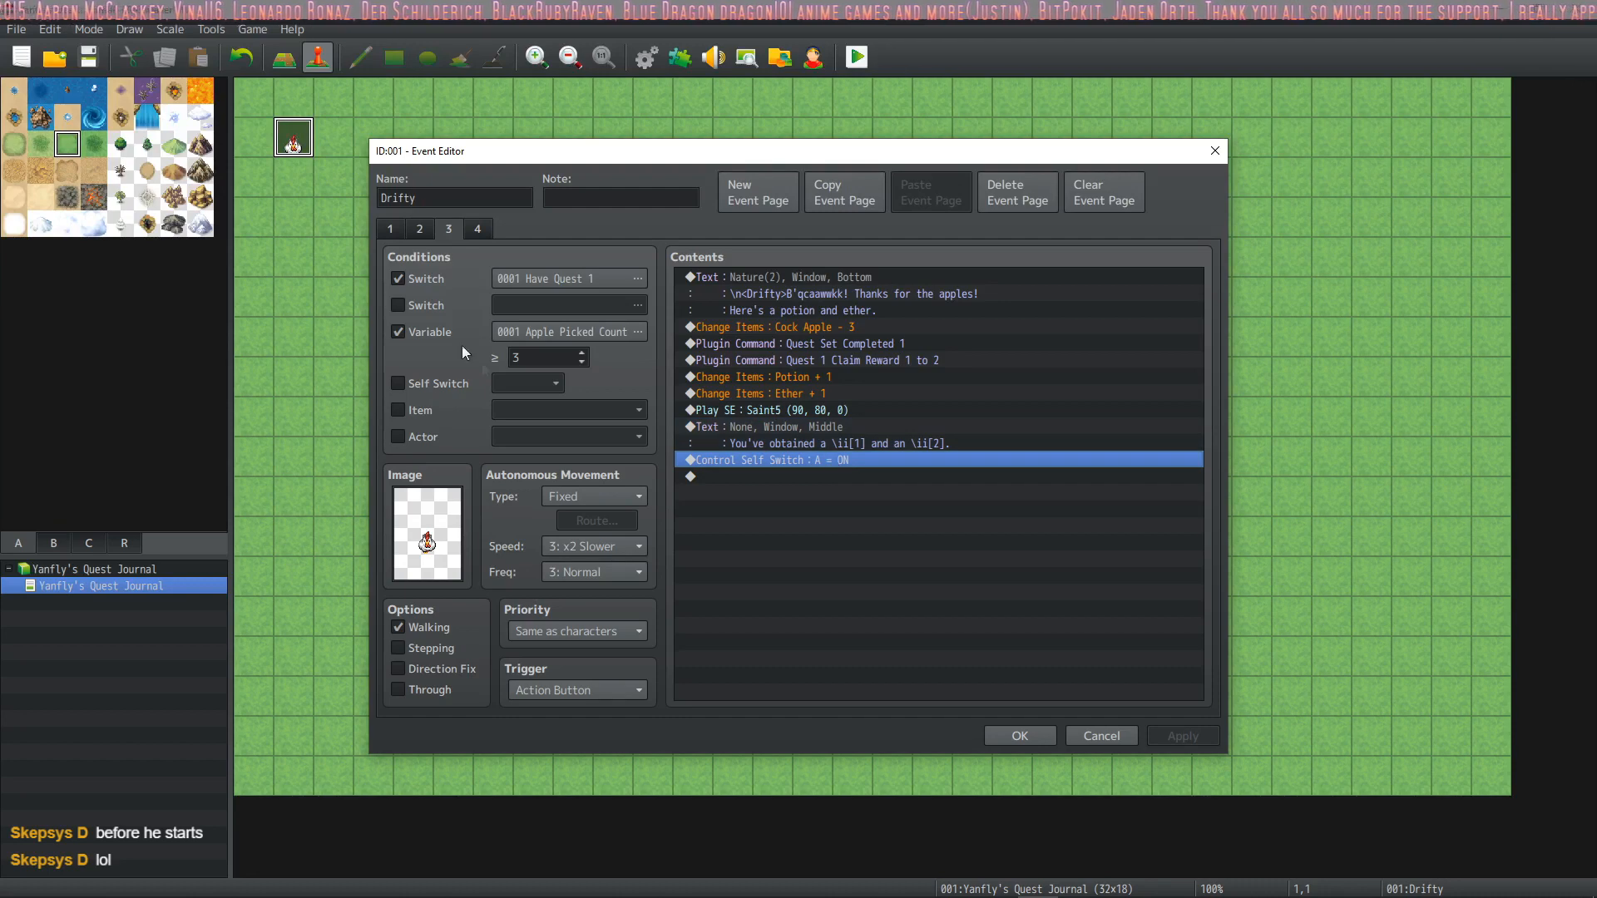
Step: Examine the Drifty event's page 4, conditioned on Self Switch A, with its closing thank-you text, and close the event
click(479, 233)
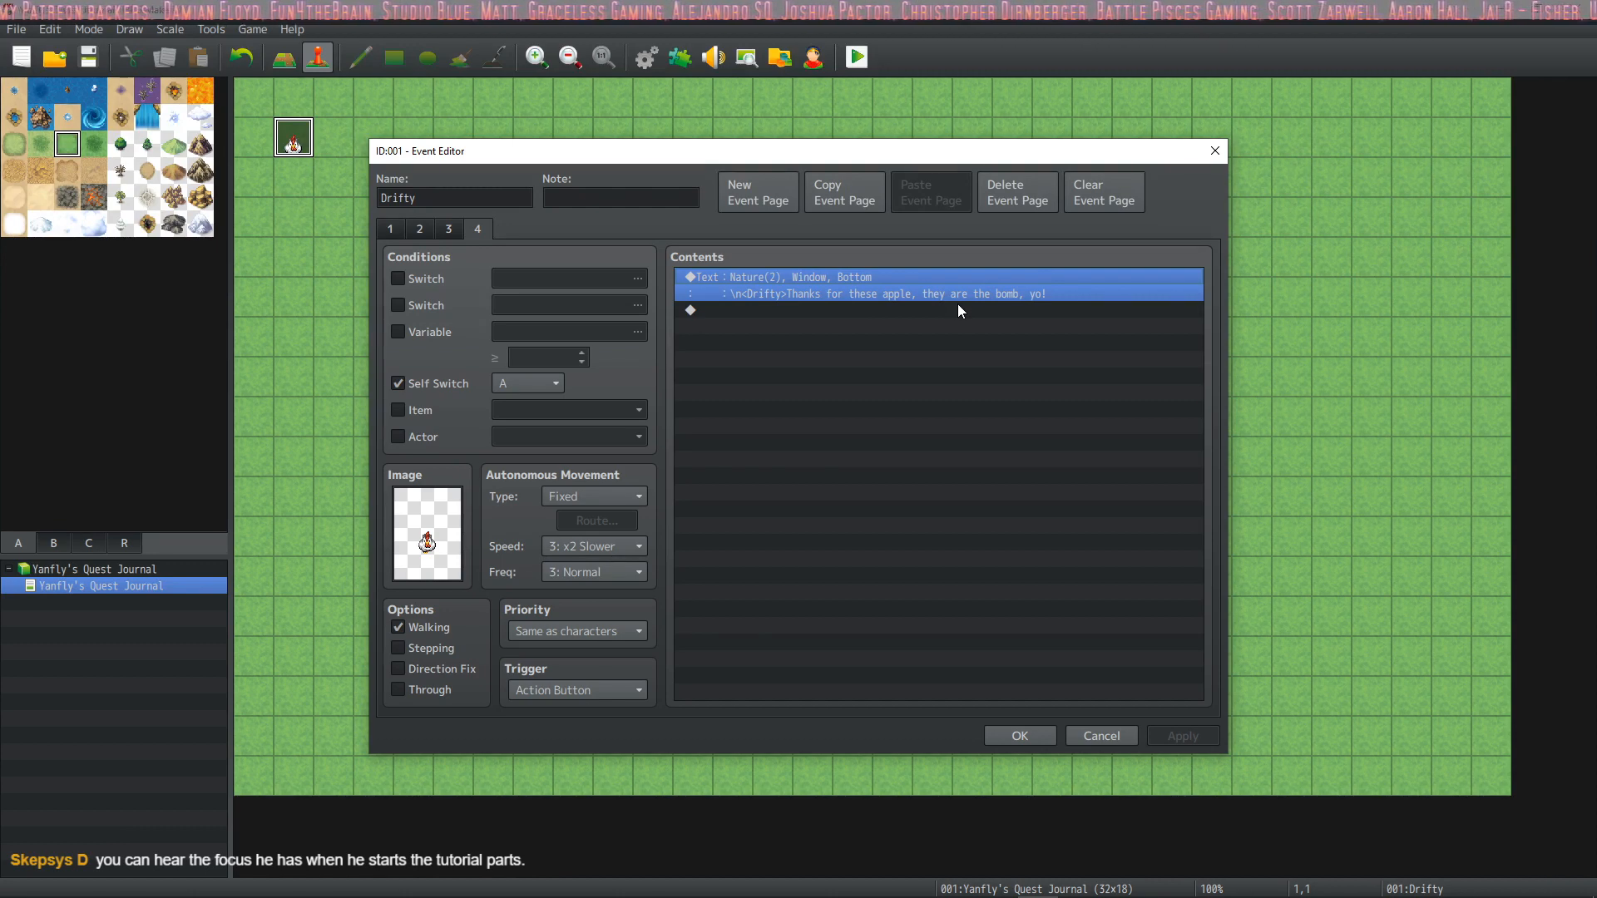
click(1019, 738)
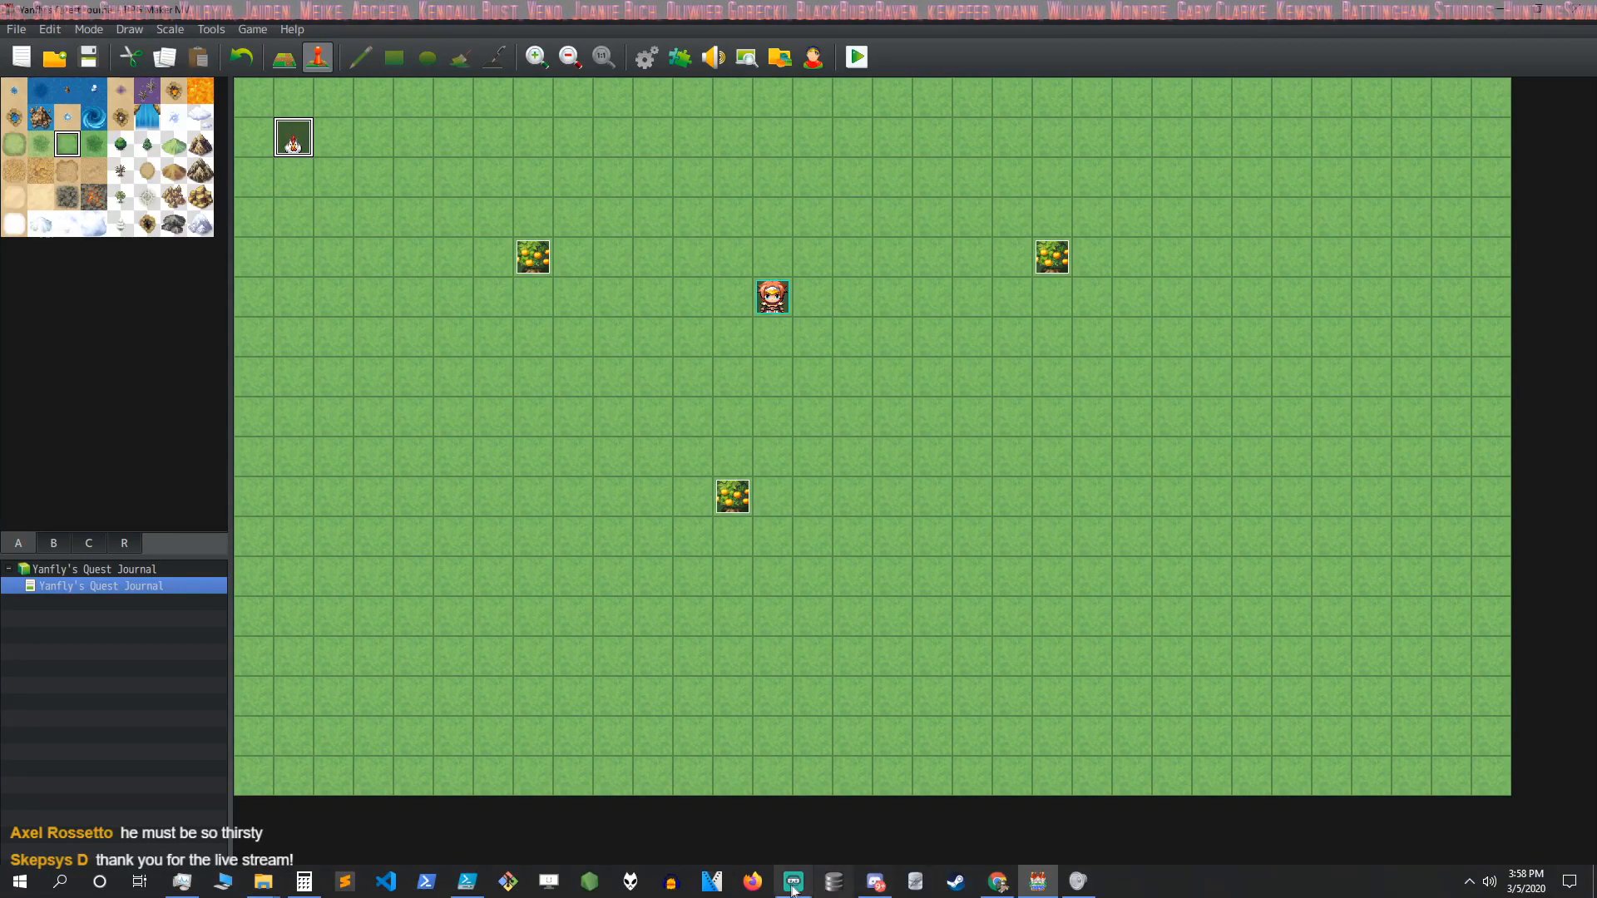
mouse_move(794, 888)
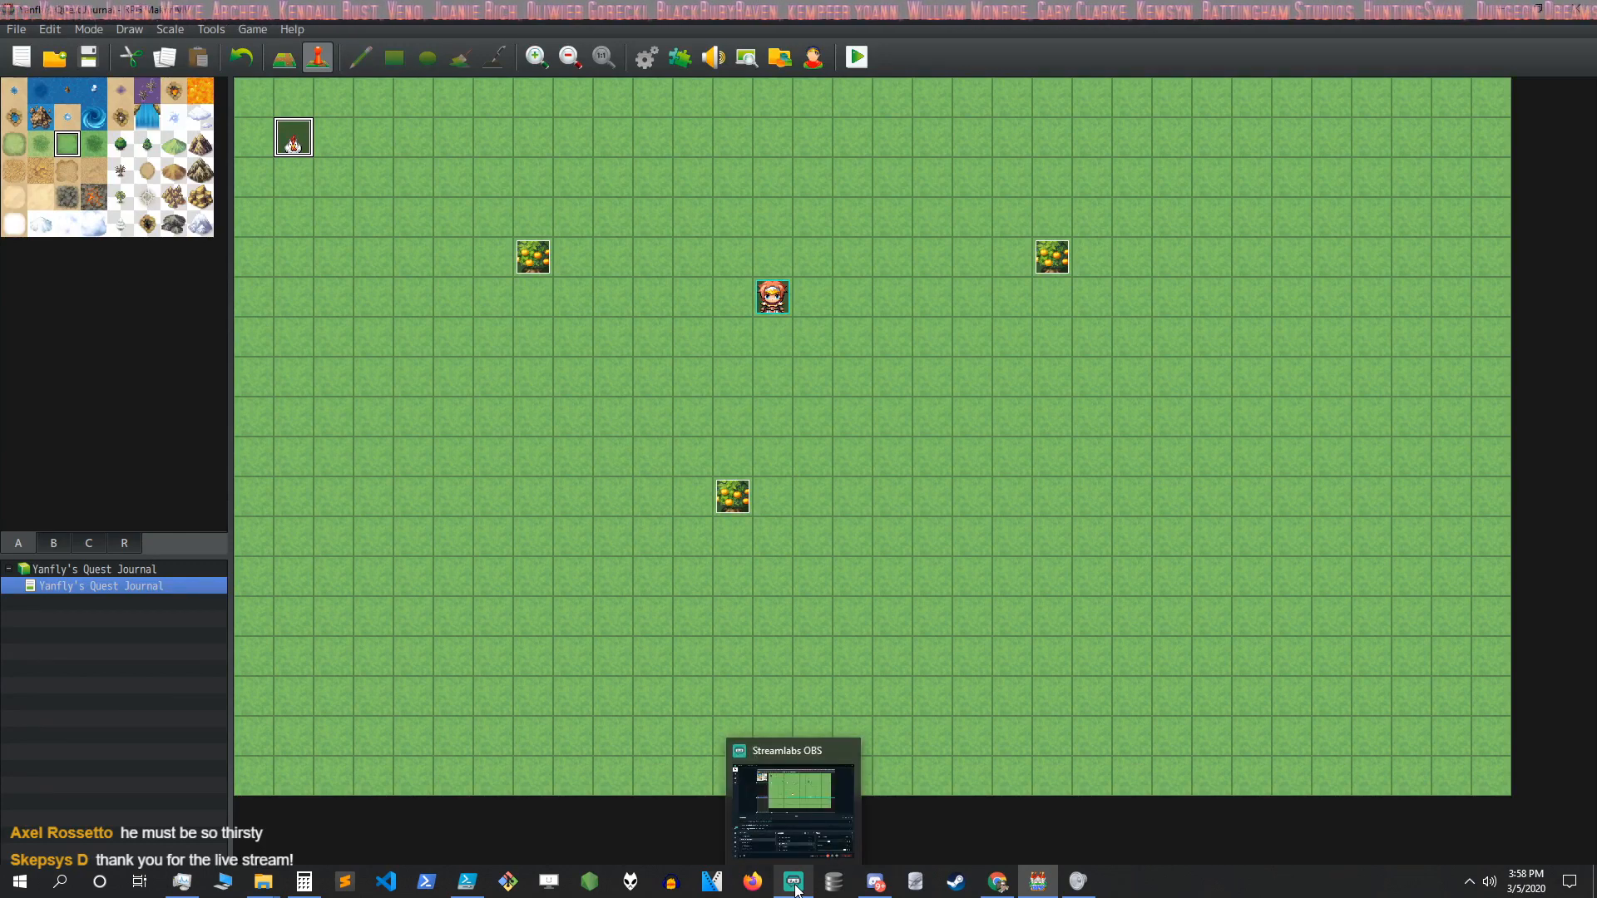